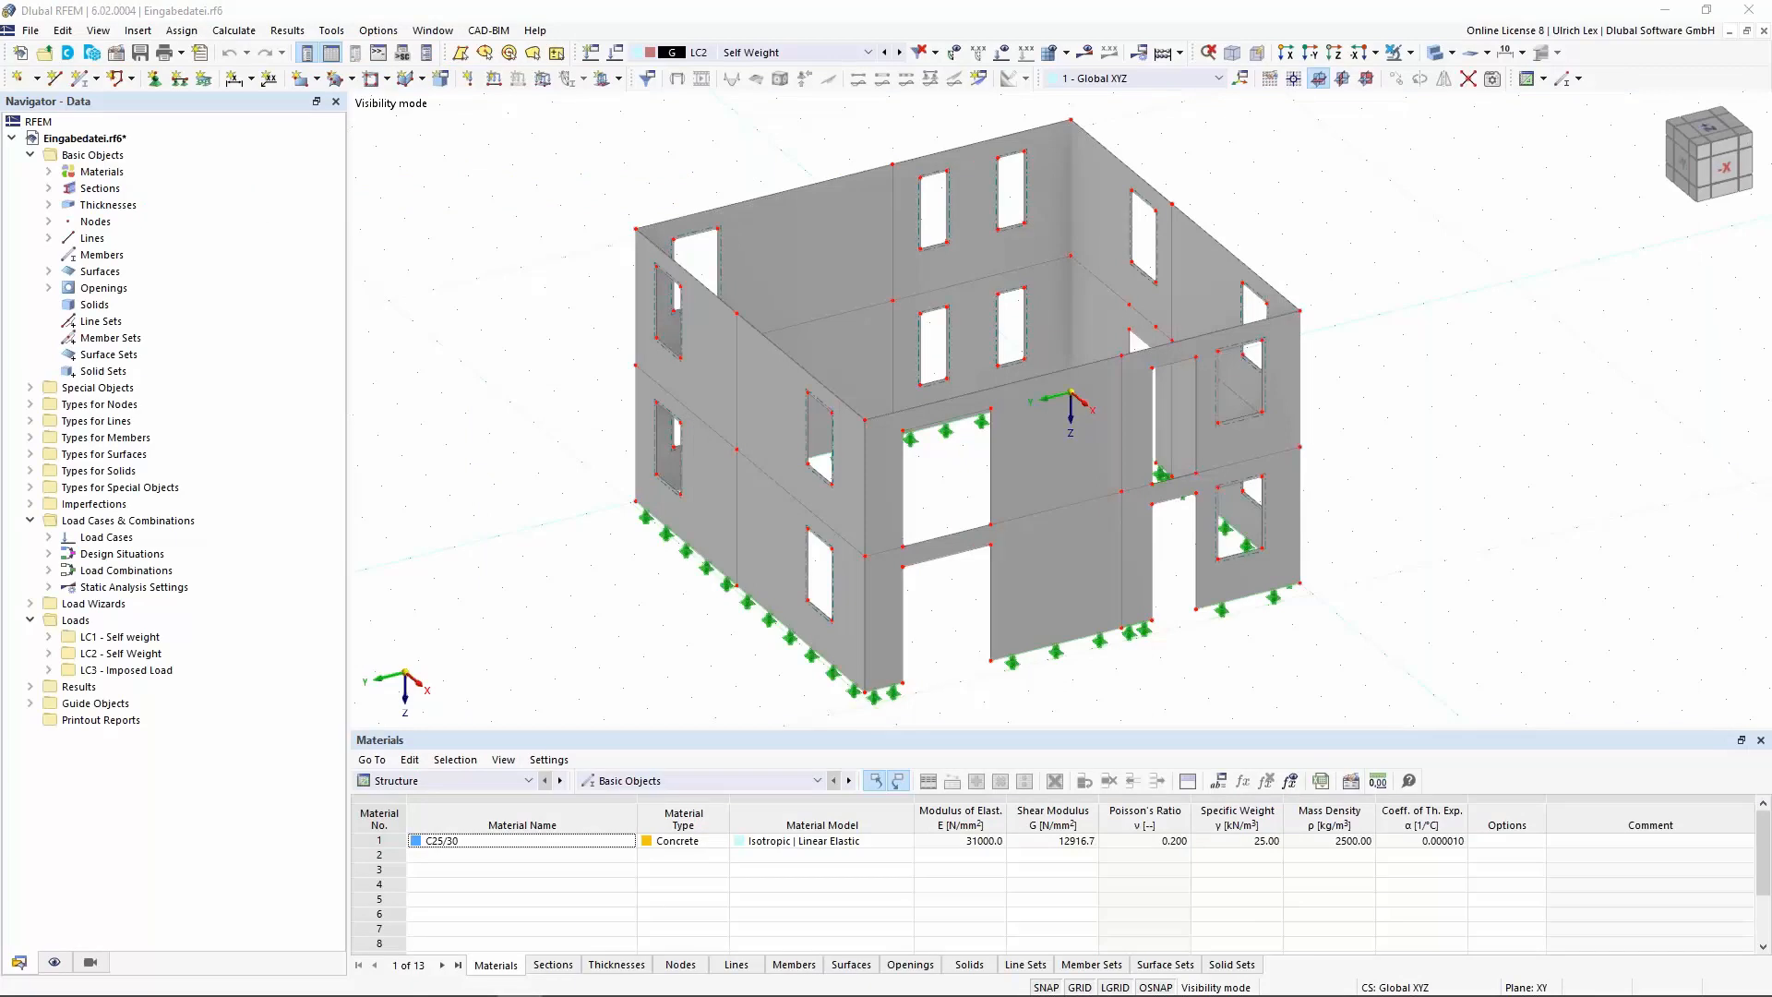
Deactivate the object visibilities to display the complete building, and return to the model data overview
click(90, 961)
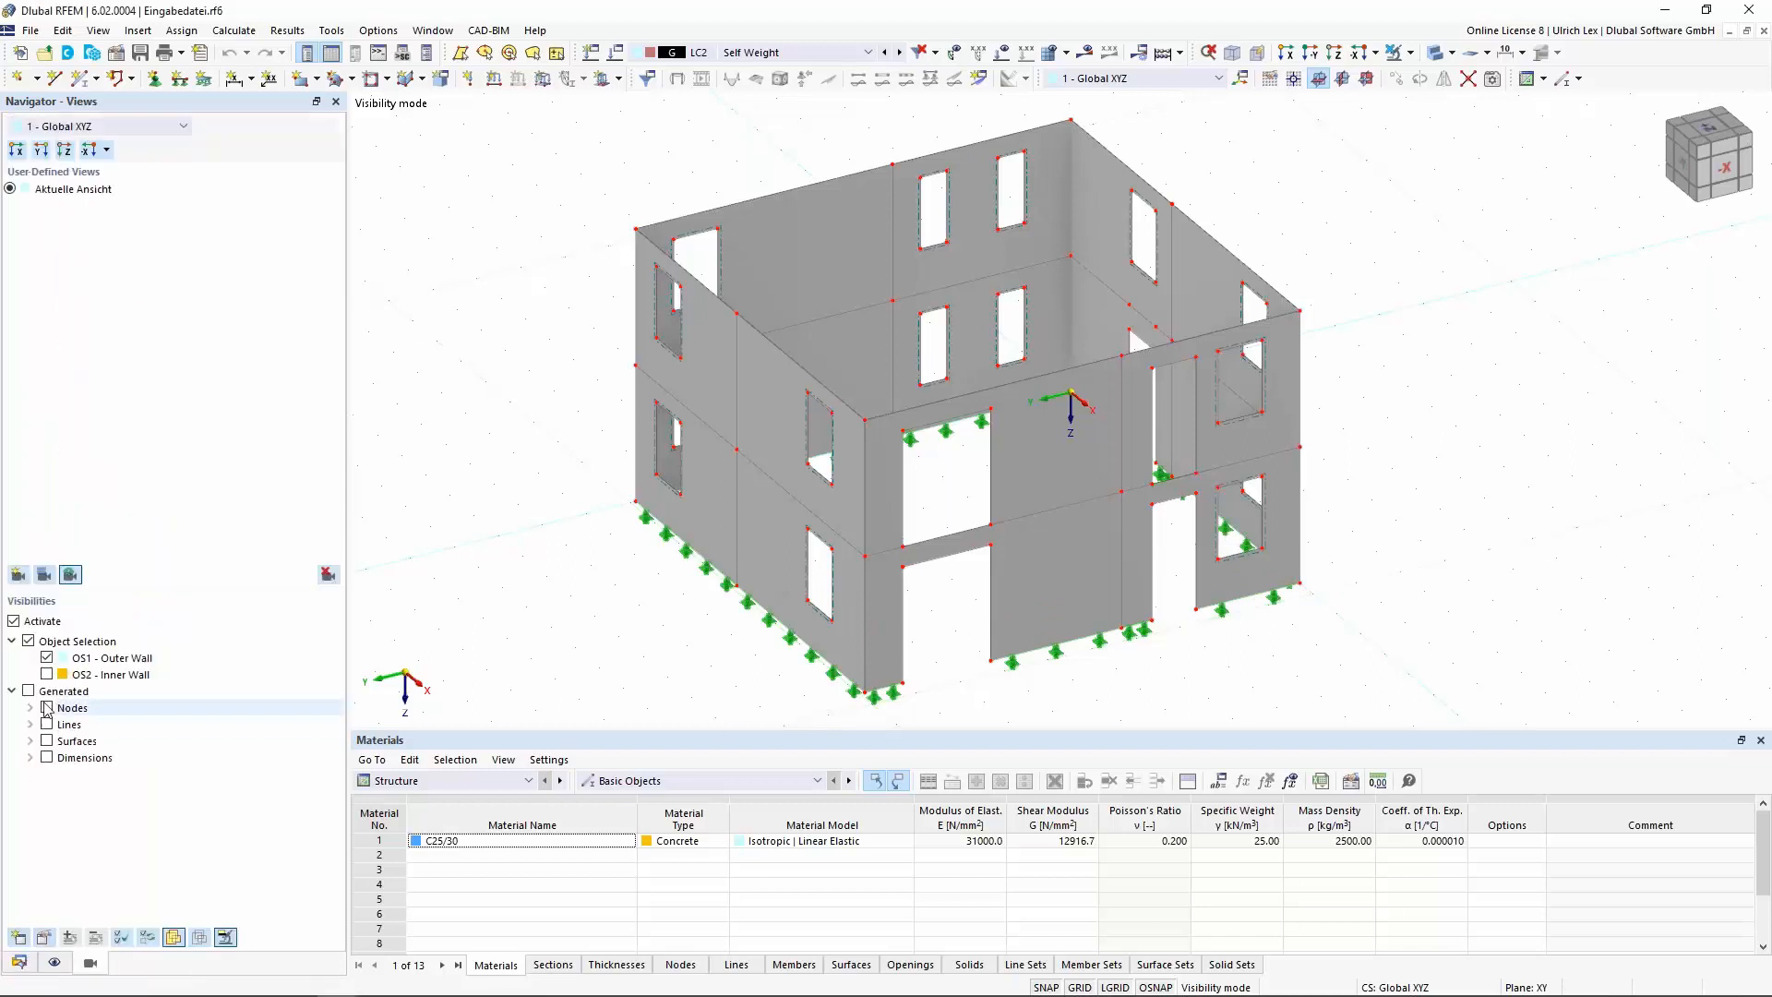
click(13, 621)
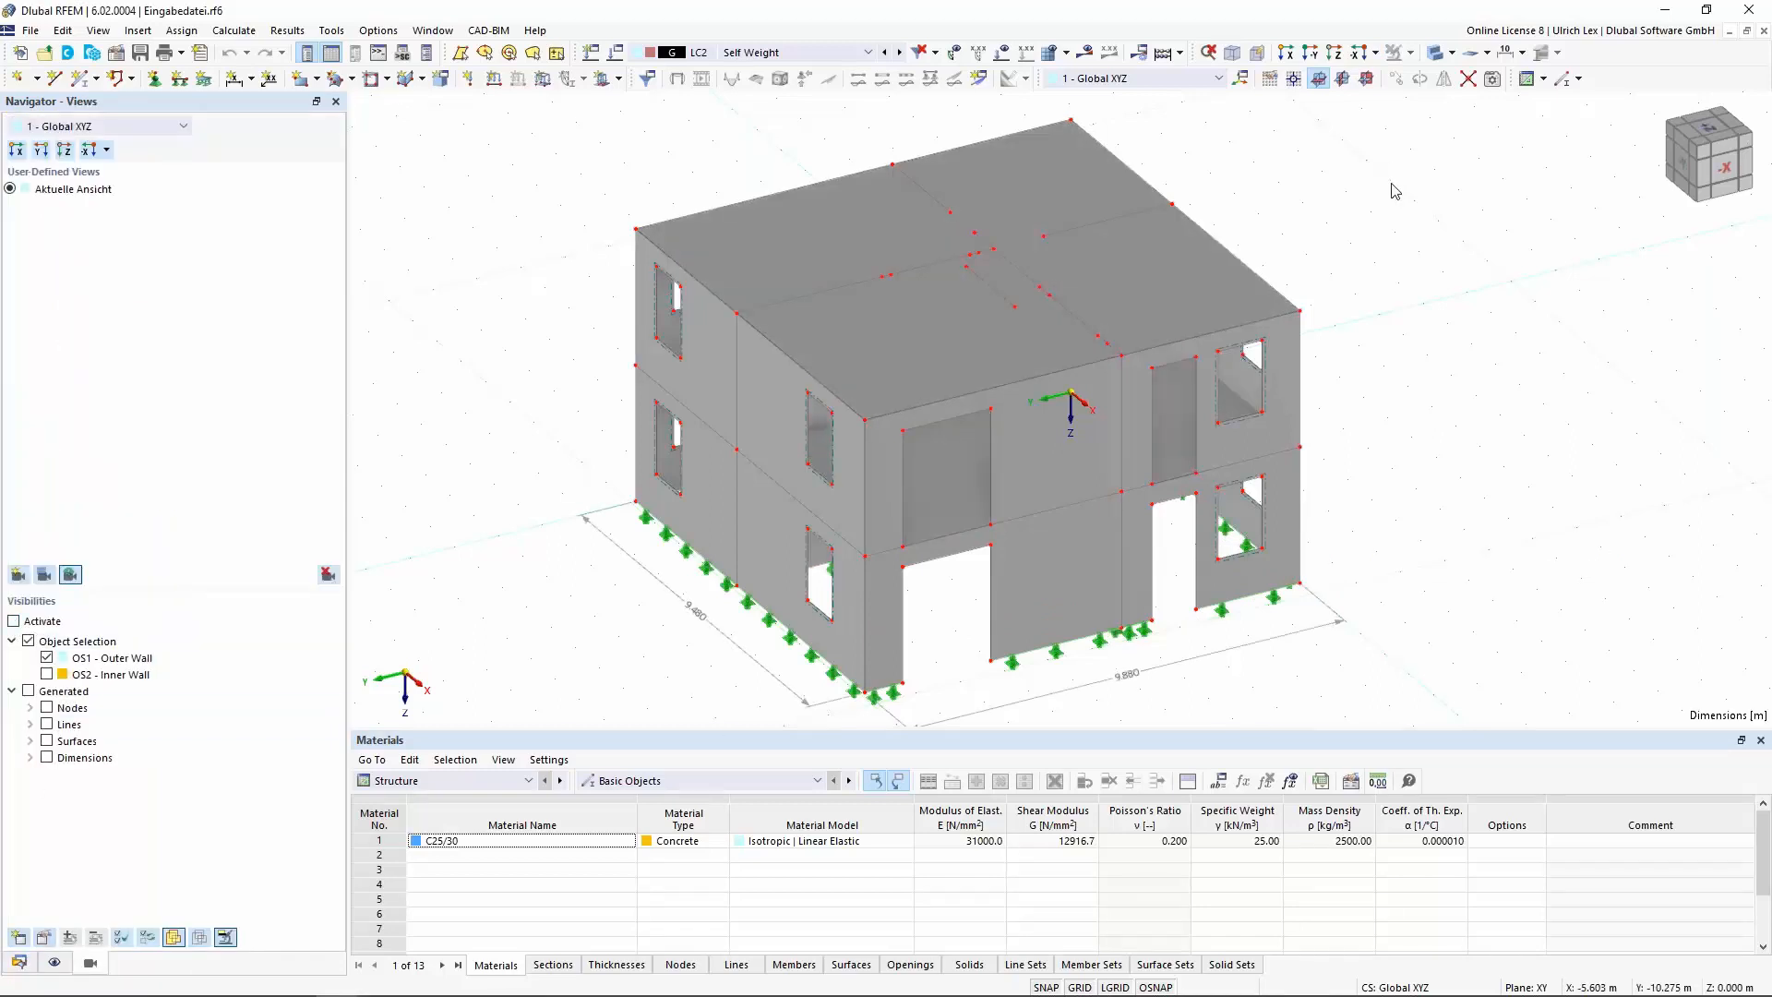
scroll(1395, 191, down, 1)
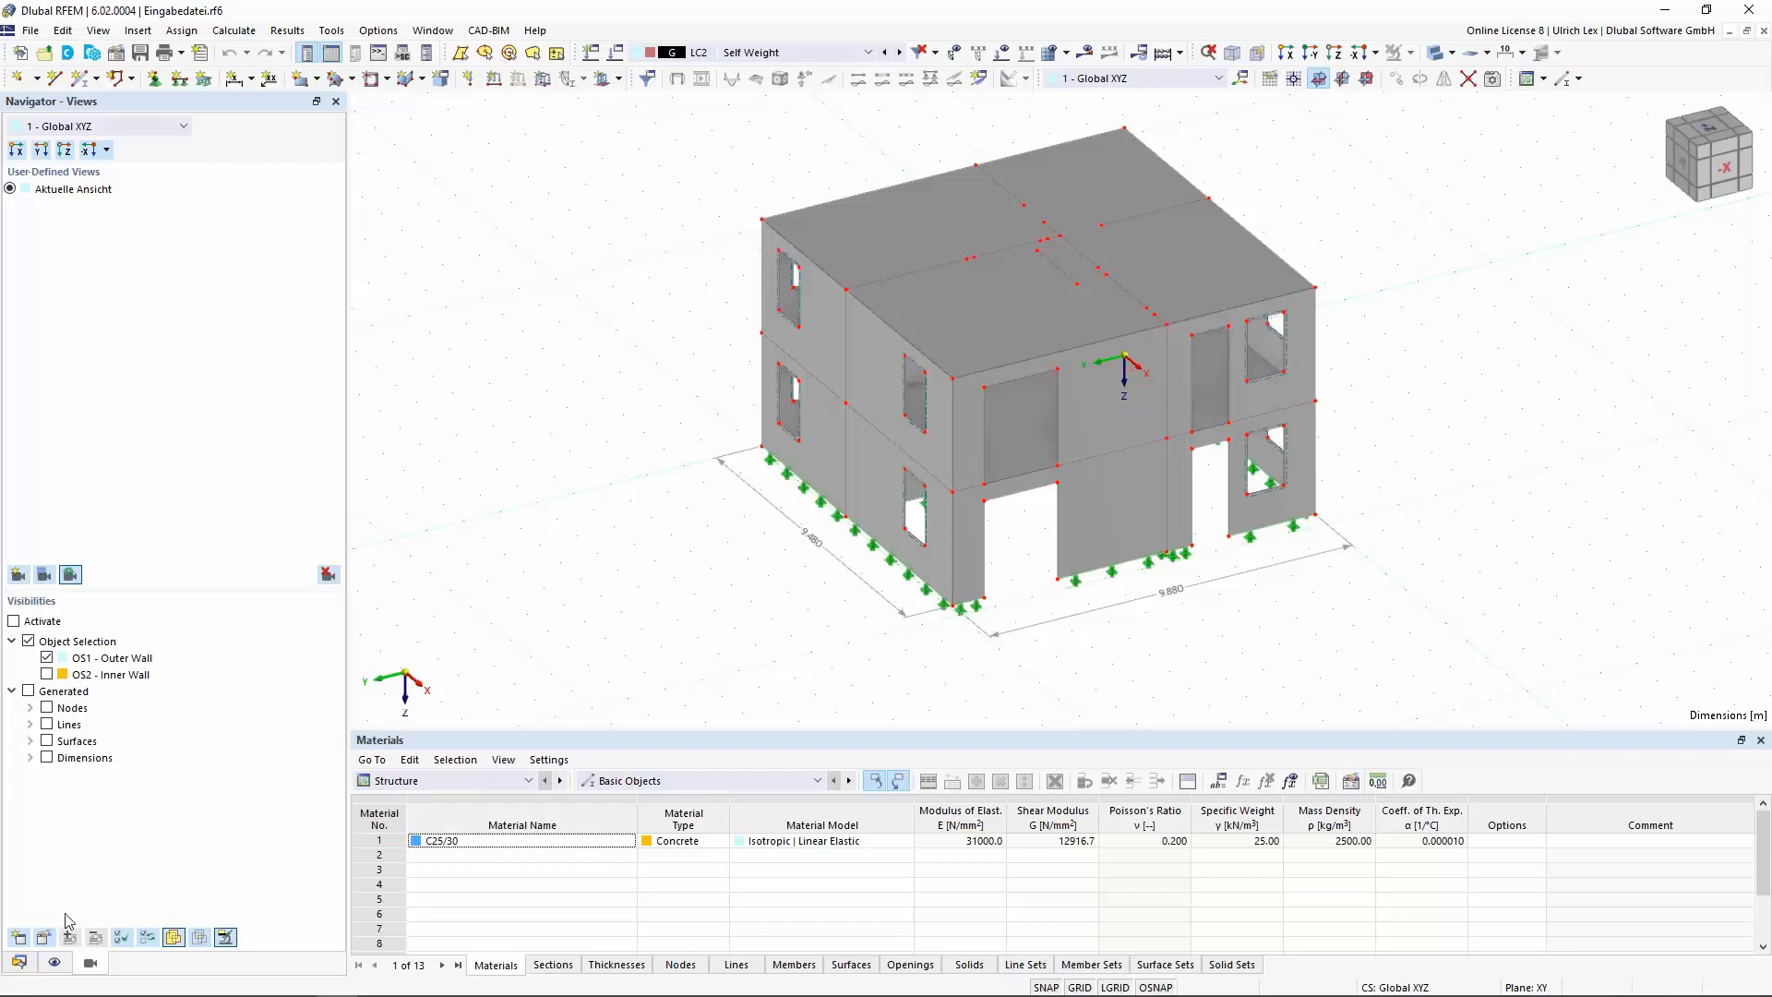
click(26, 960)
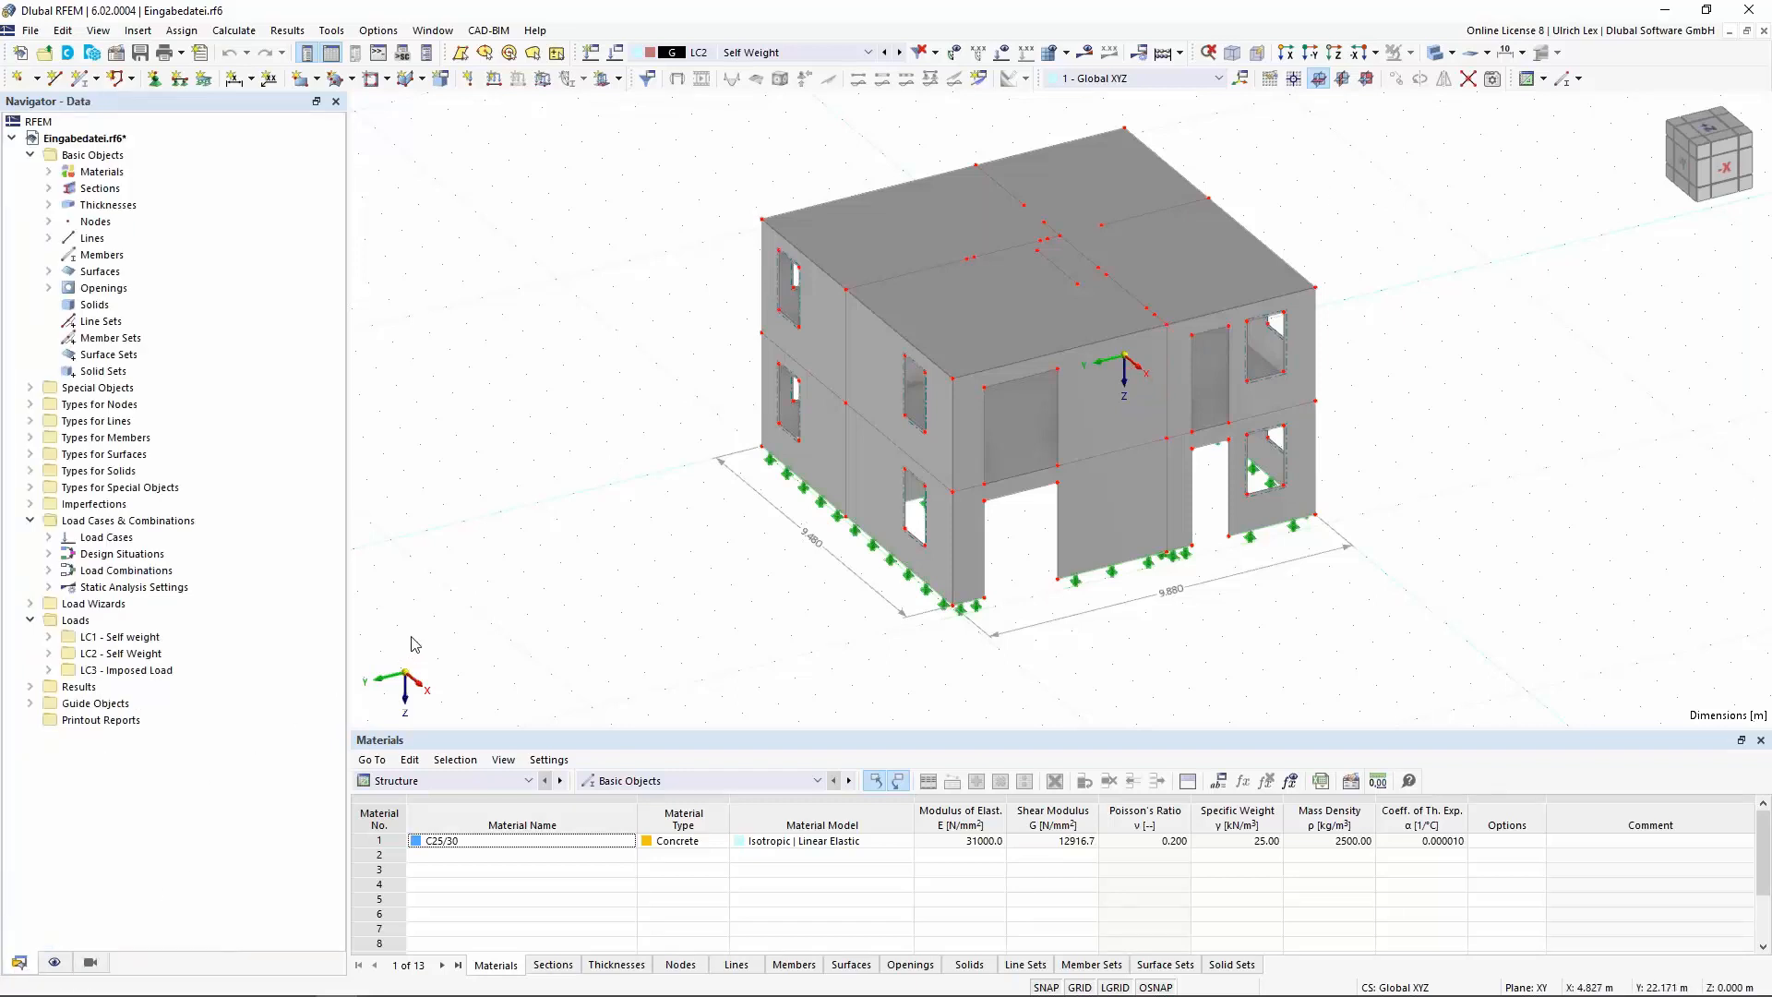
Make sure the Masonry Design add-on is active in the model's base data and review its design standard
click(117, 56)
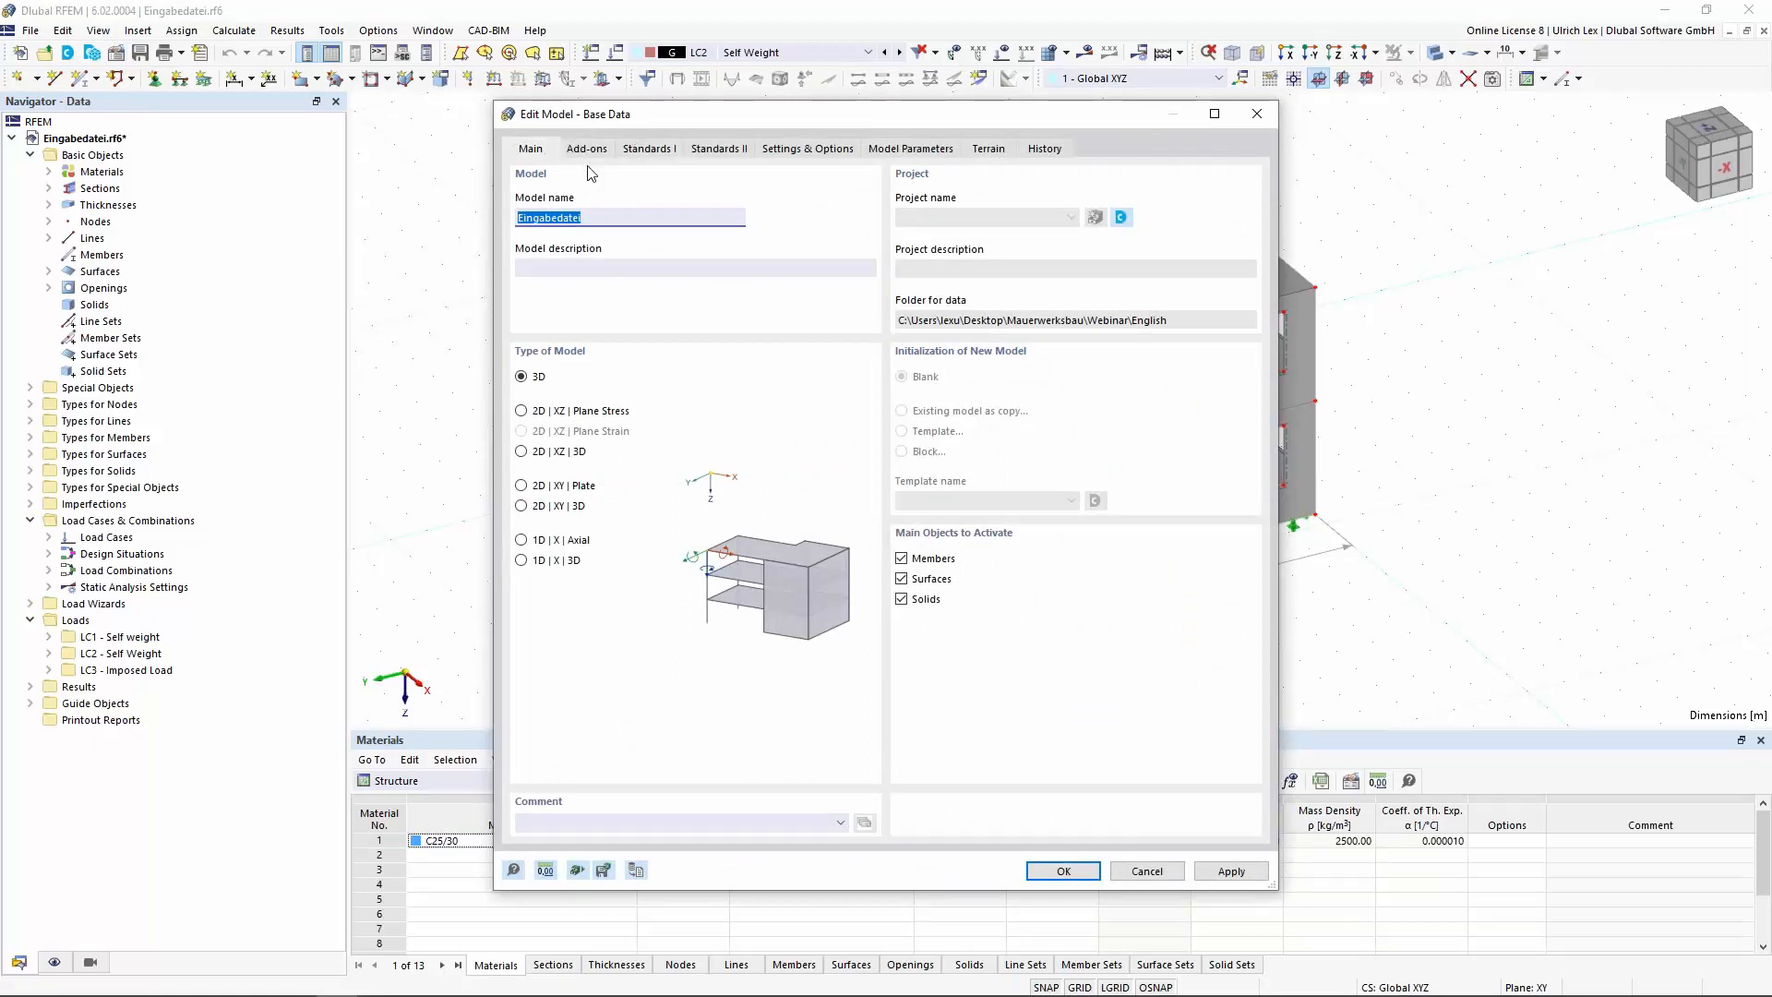
click(588, 150)
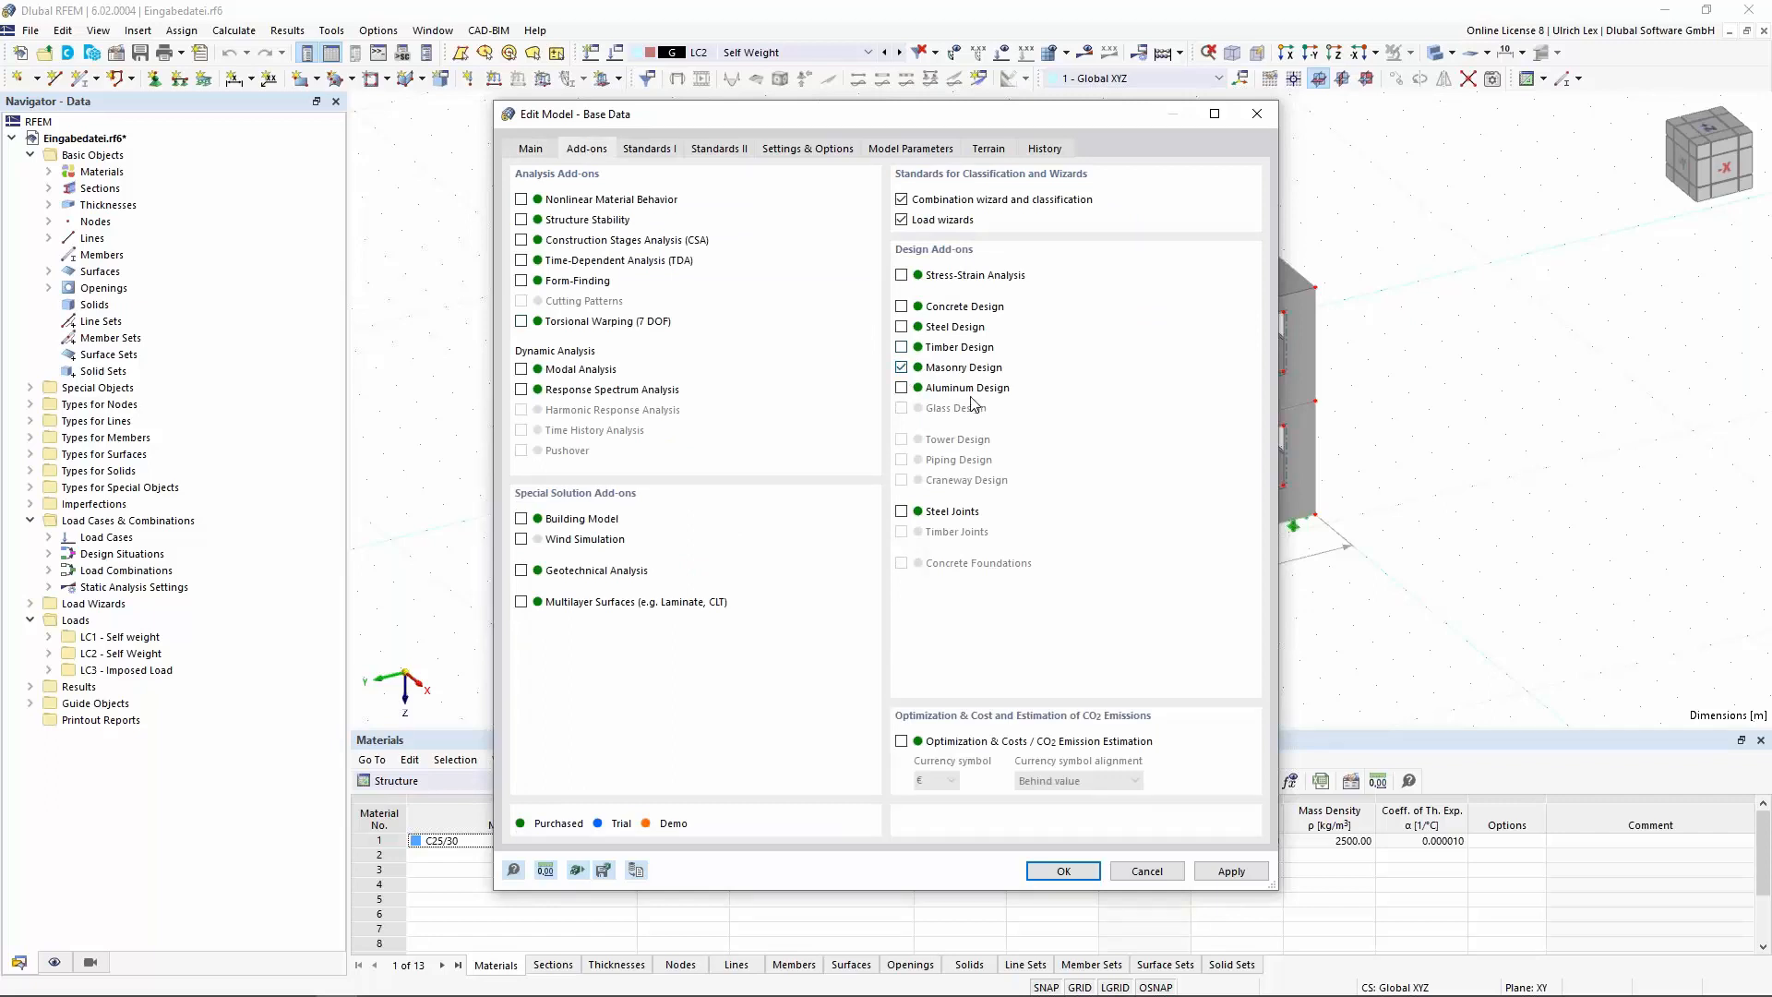
click(661, 152)
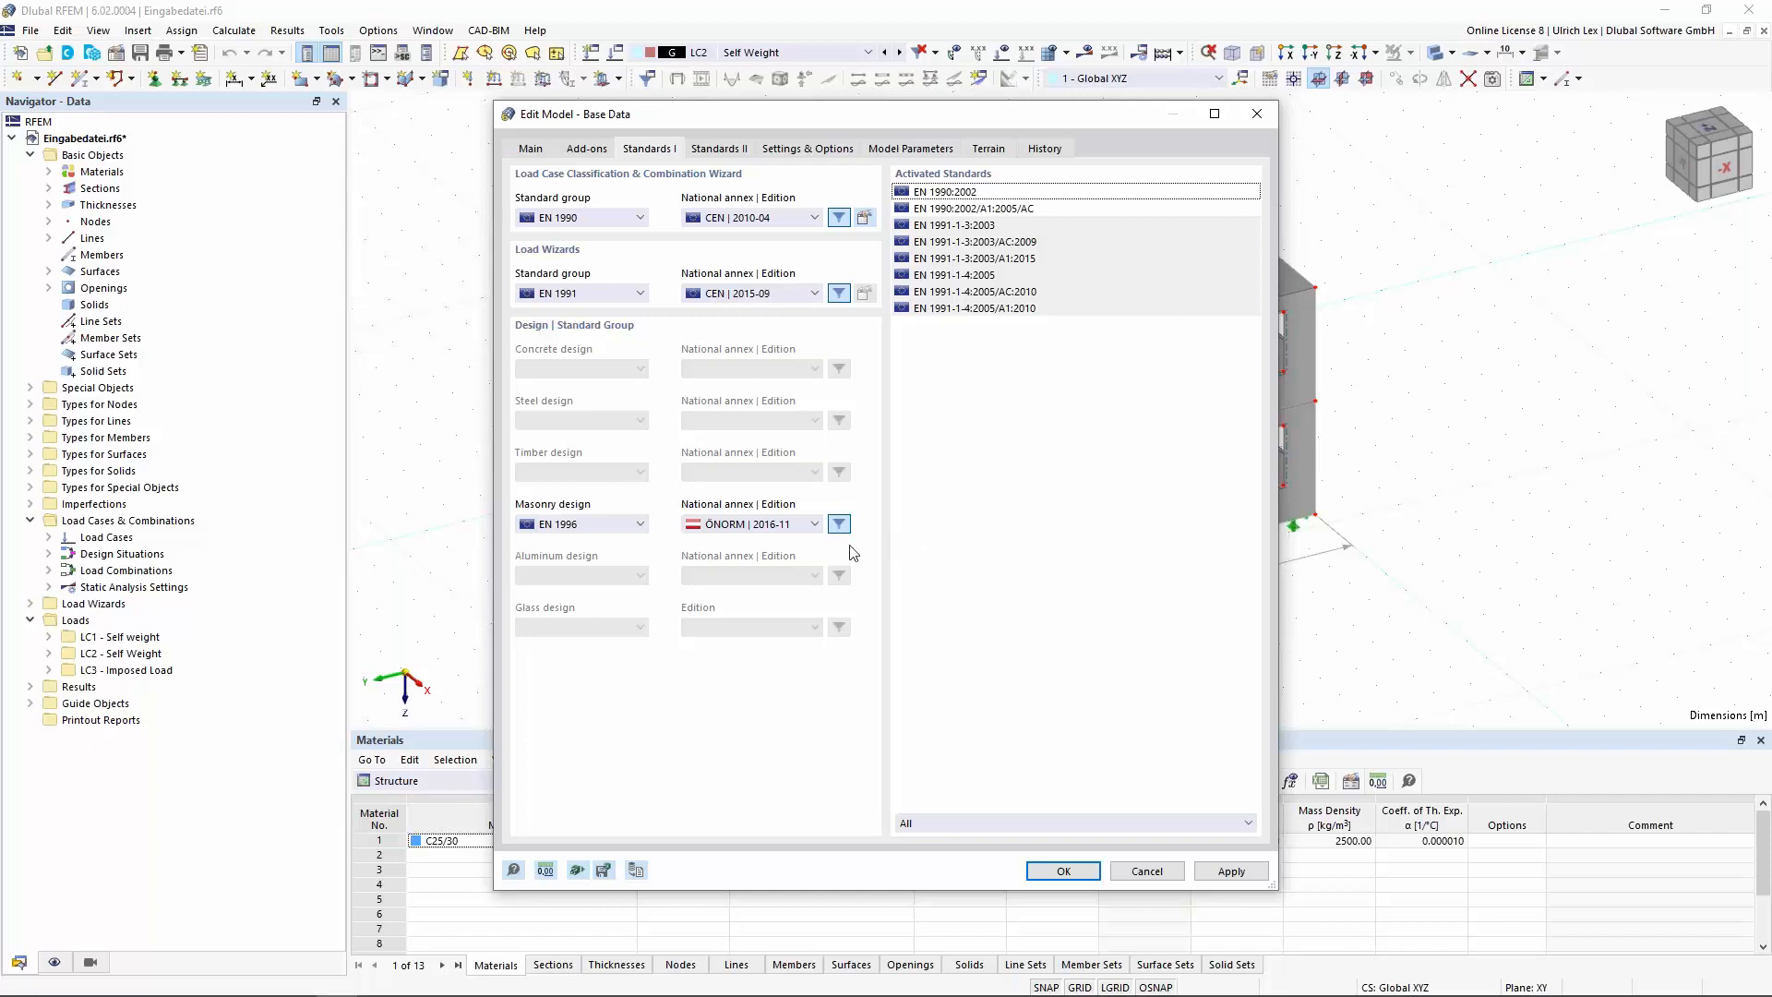
click(573, 150)
click(1089, 873)
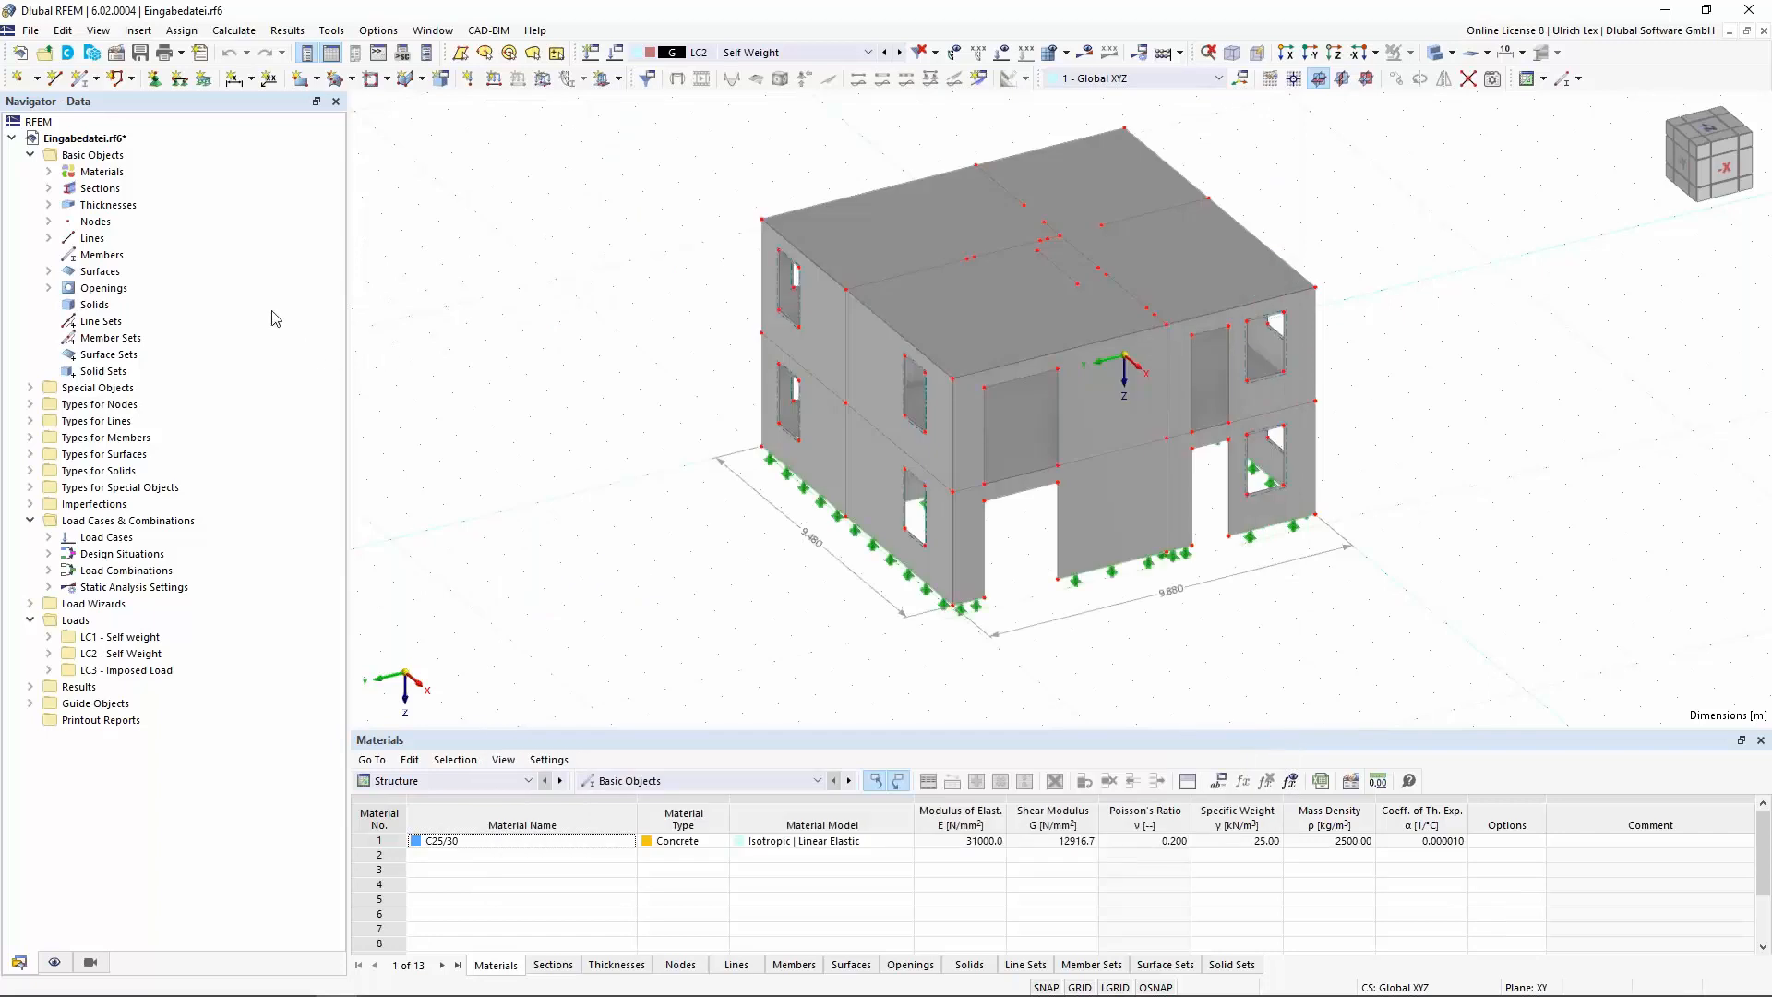
Create a new material of type Masonry with the material model Orthotropic | Masonry | Plastic (Surfaces)
right_click(114, 178)
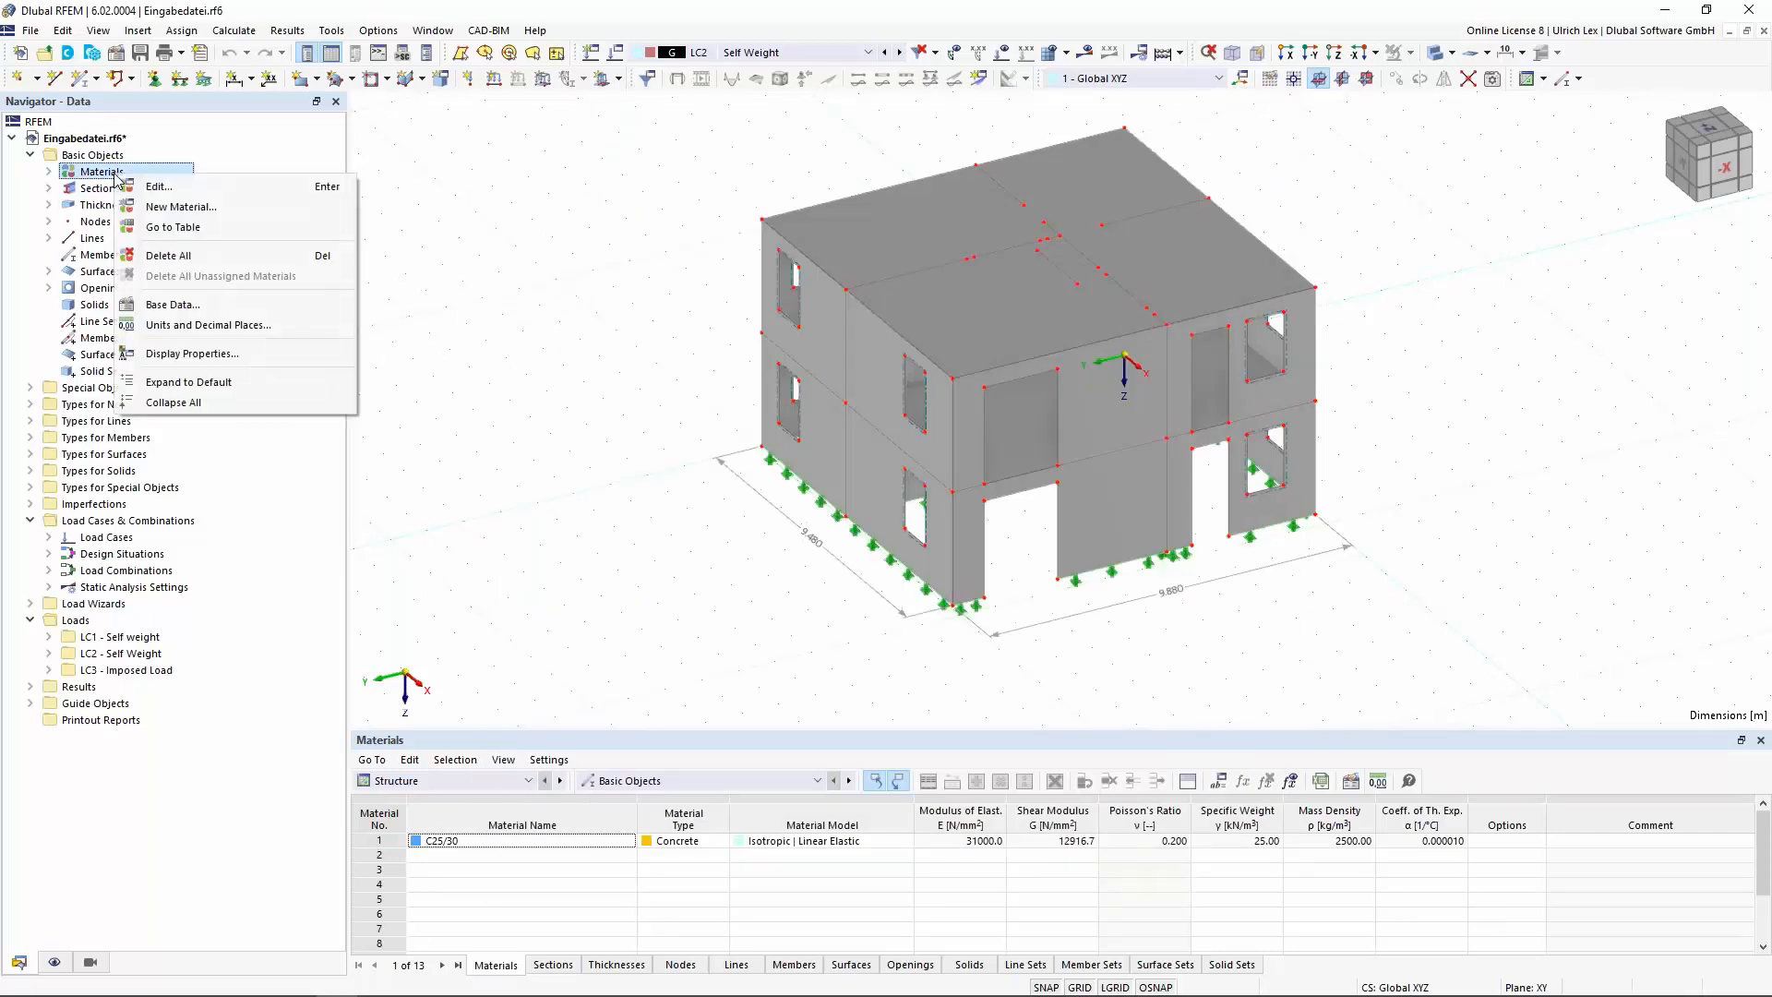
click(203, 207)
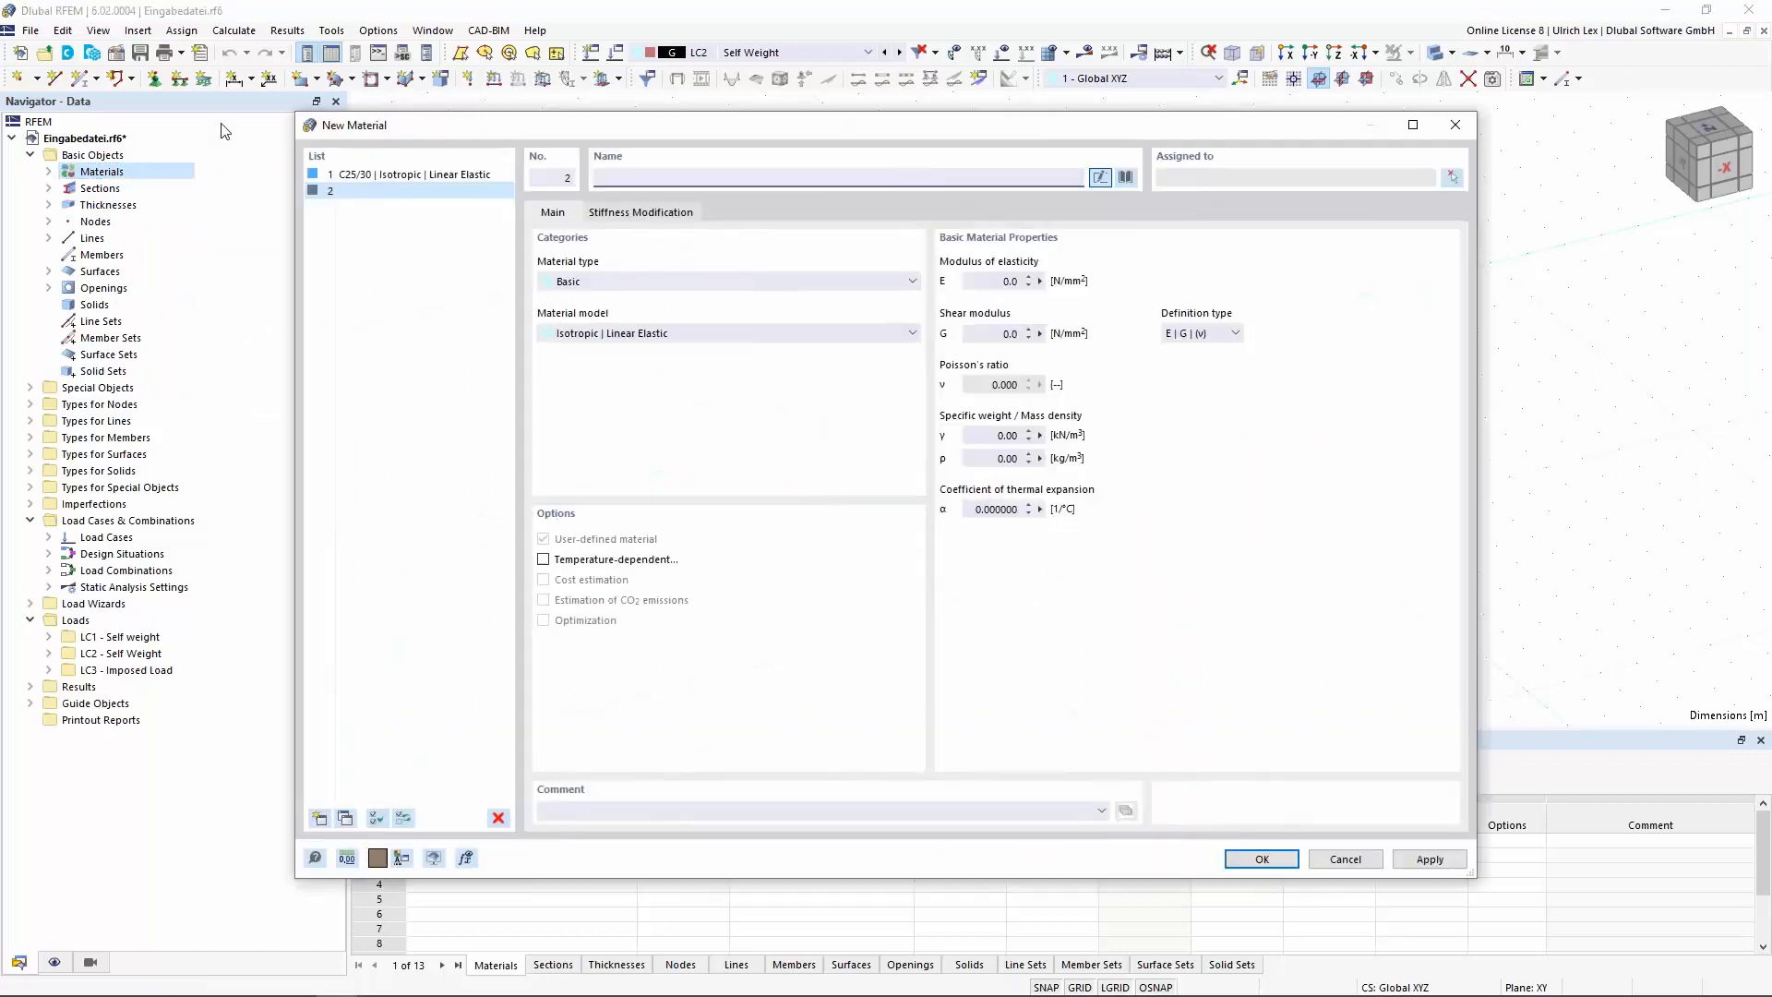
click(601, 282)
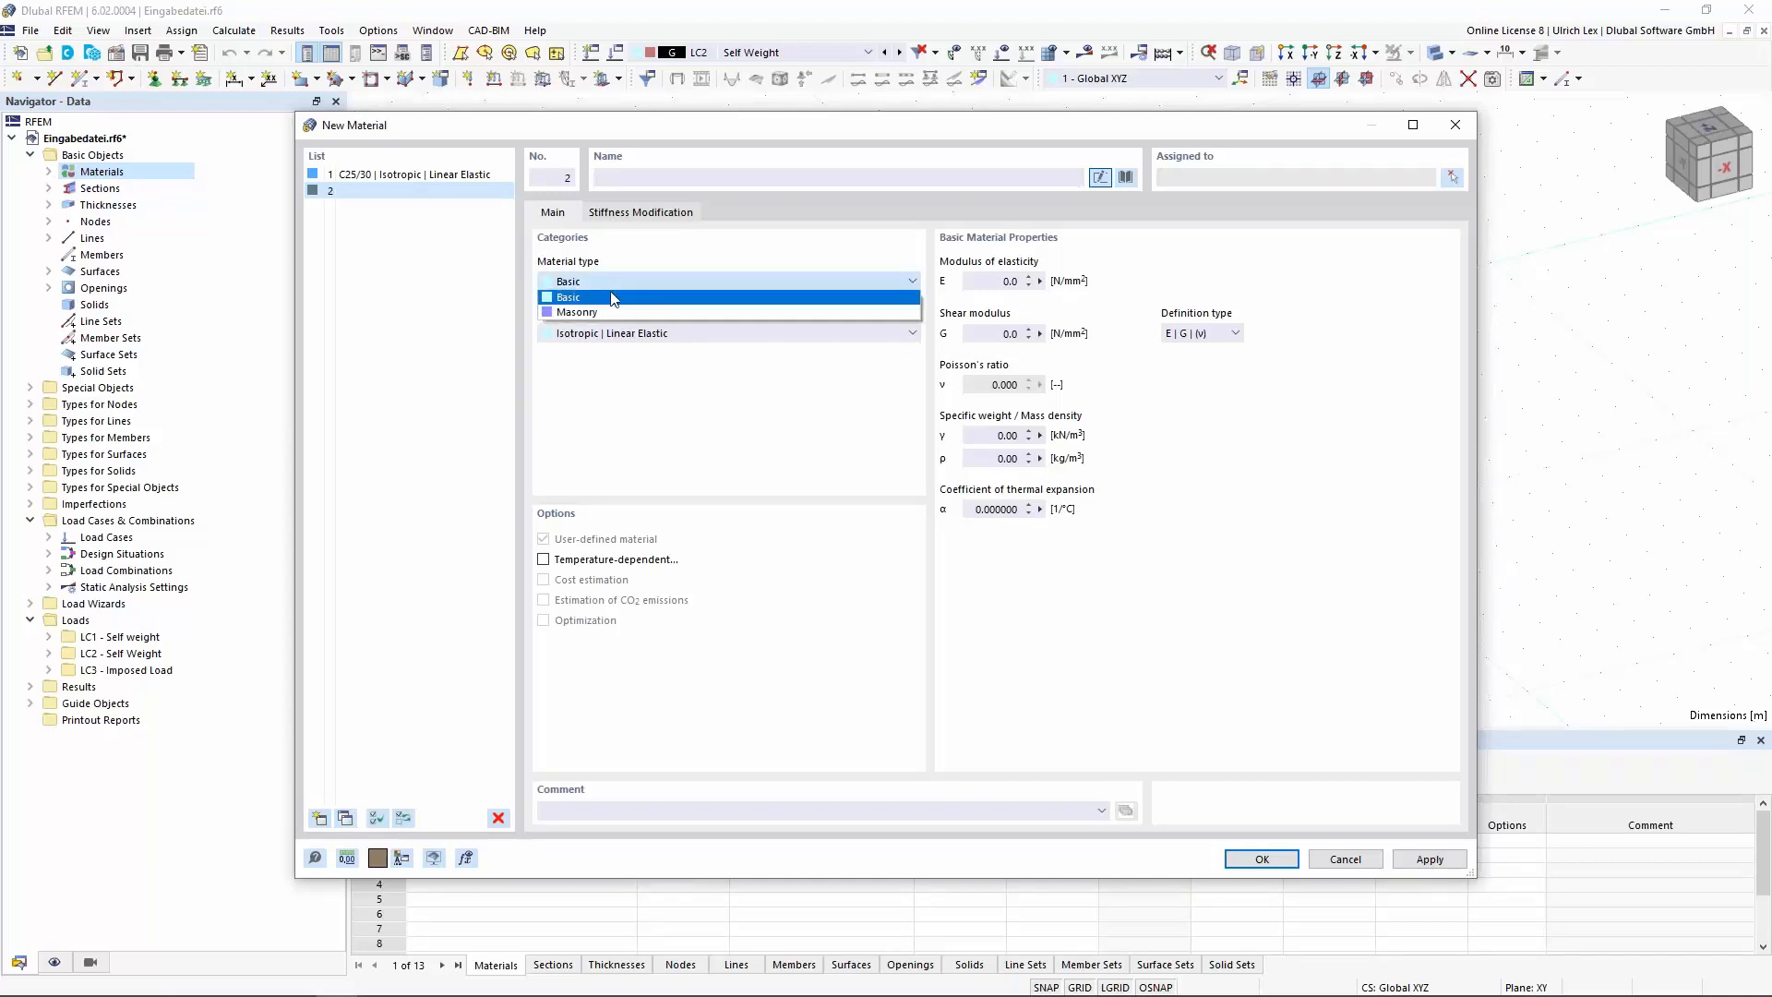
click(617, 297)
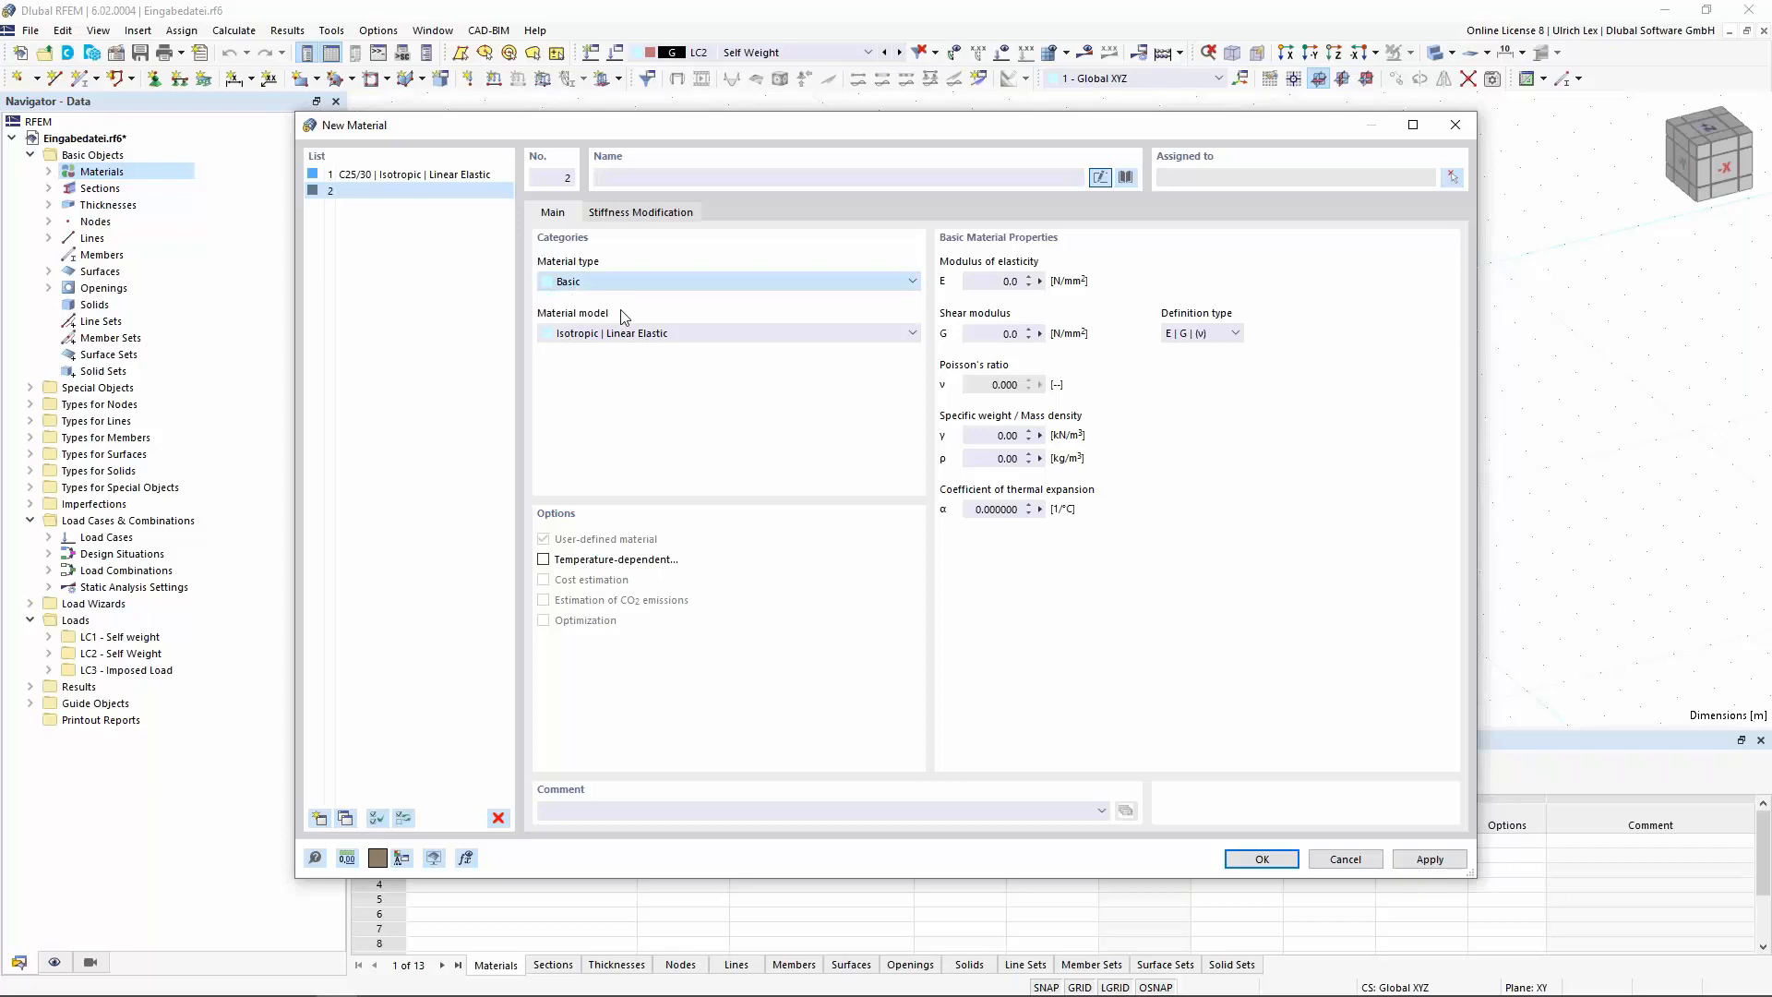
click(689, 334)
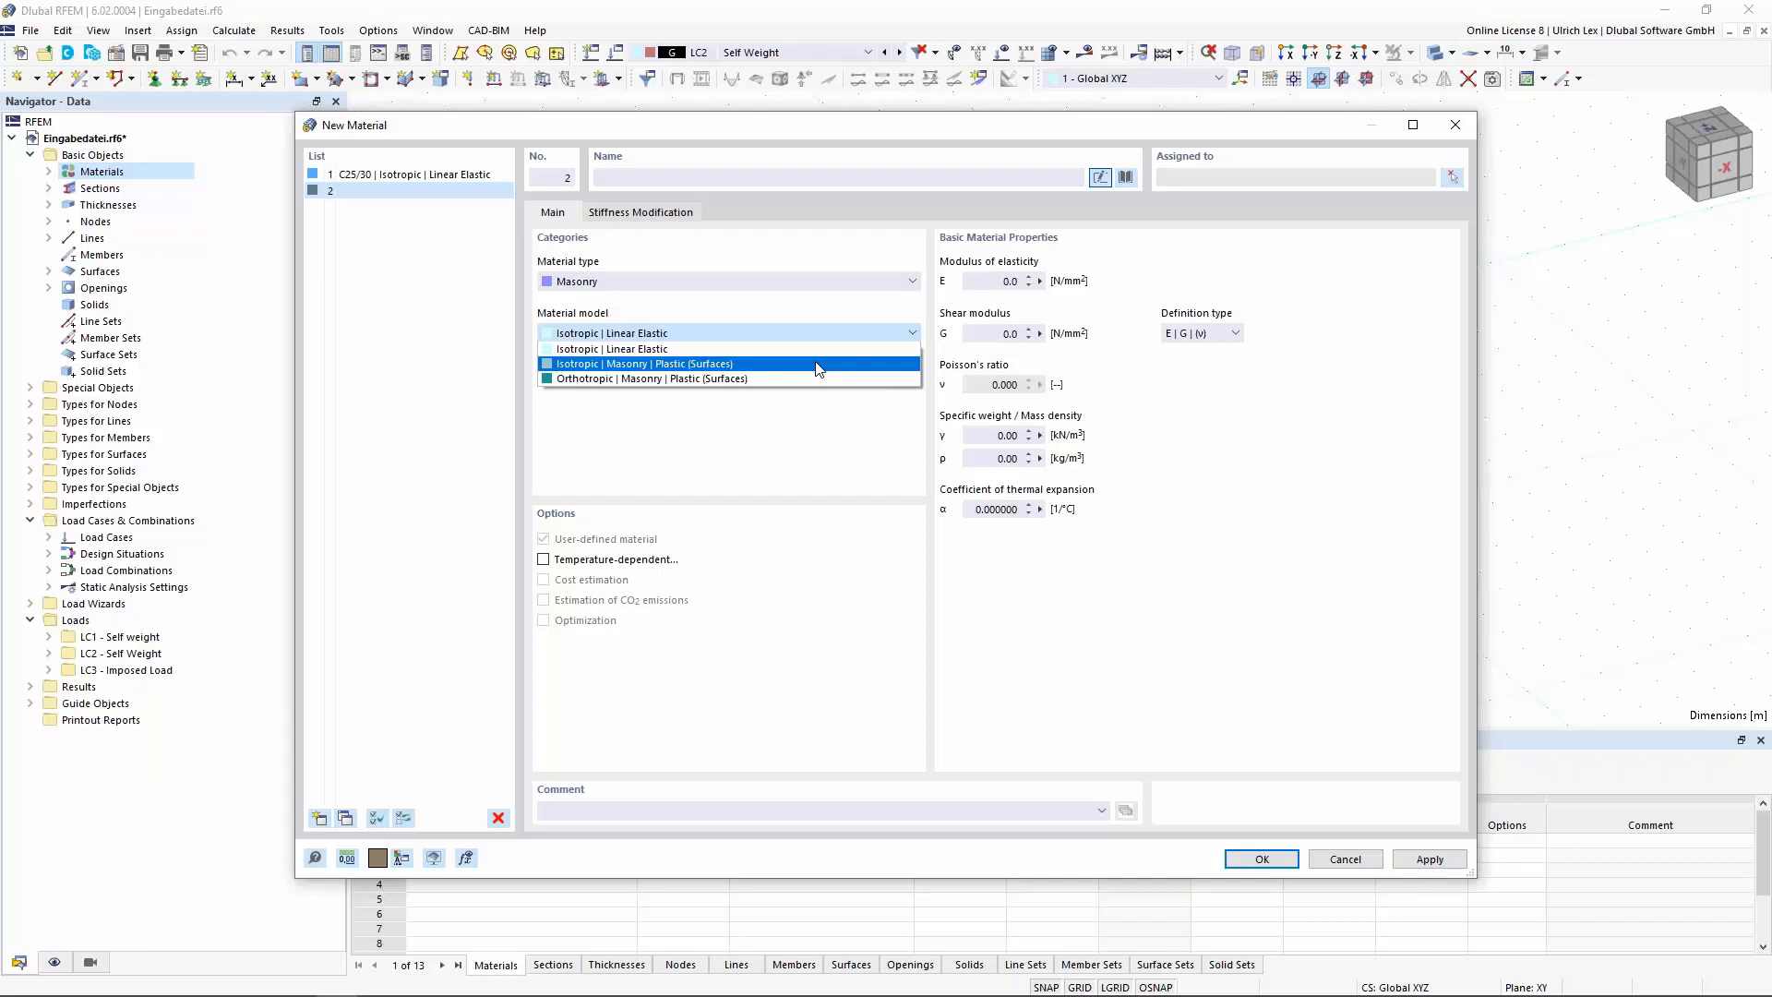
click(766, 380)
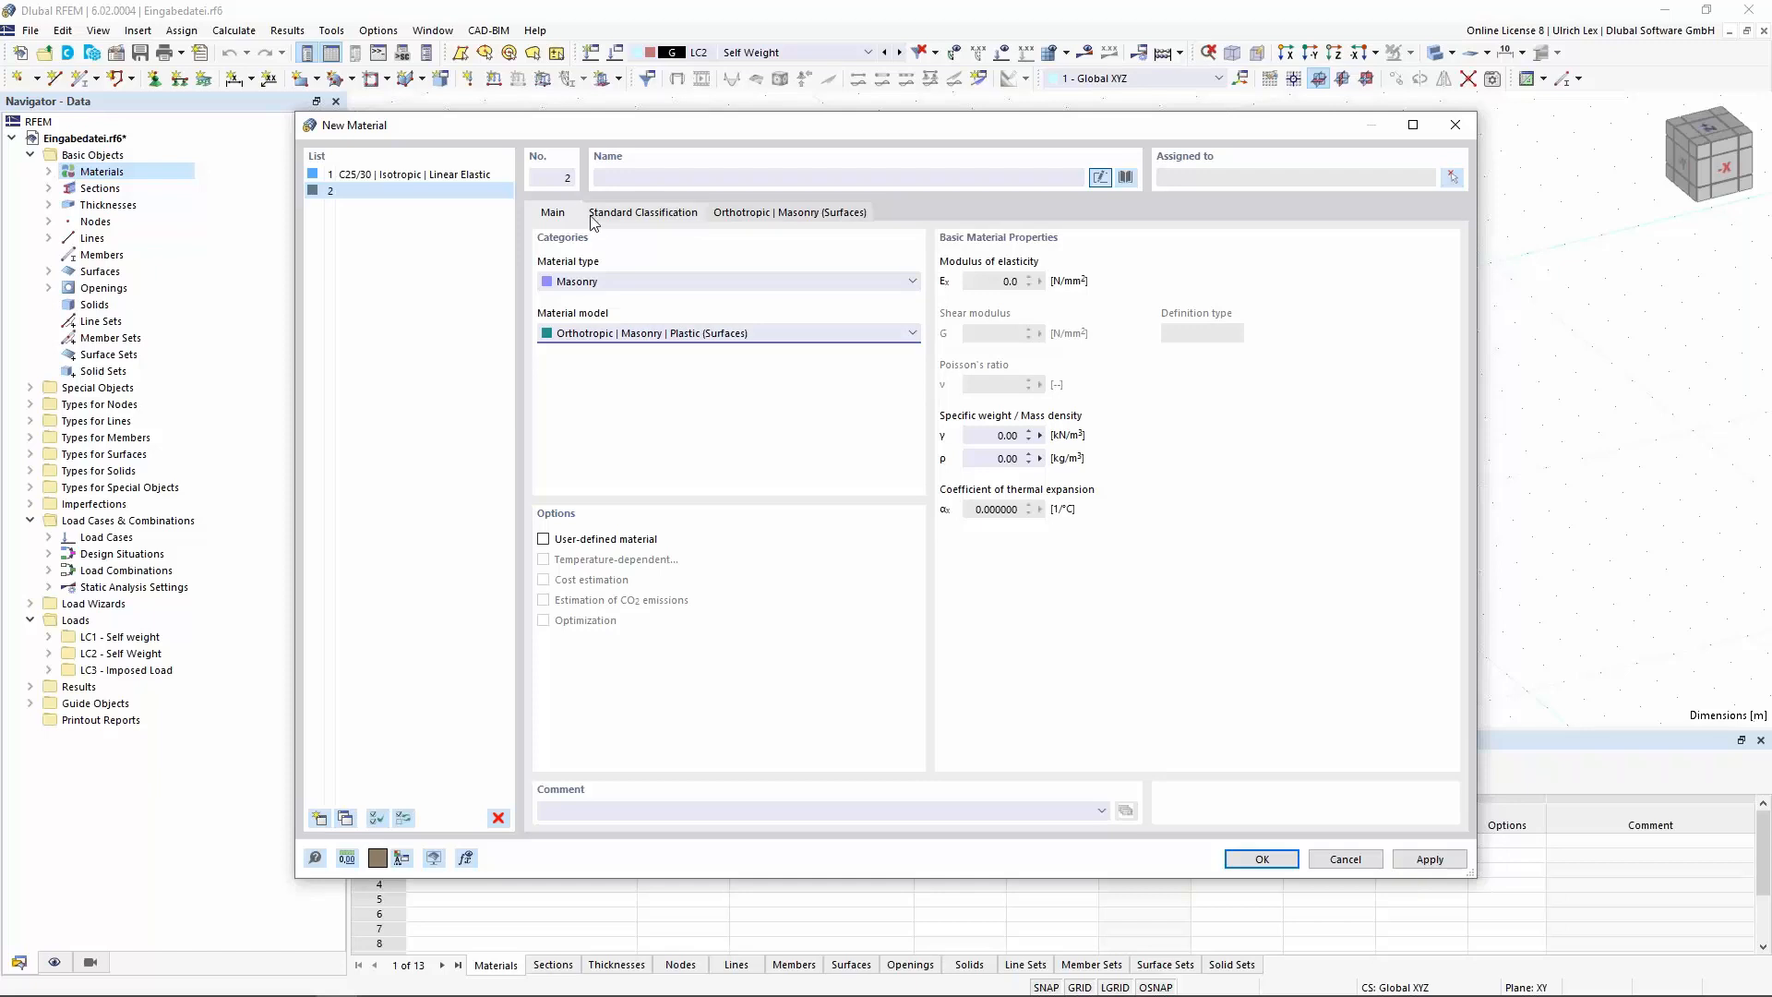
Open the new material's standard classification and consult the Porotherm 38 Plan data sheet in Adobe Acrobat Reader for brick dimensions and normalized compressive strength
click(643, 213)
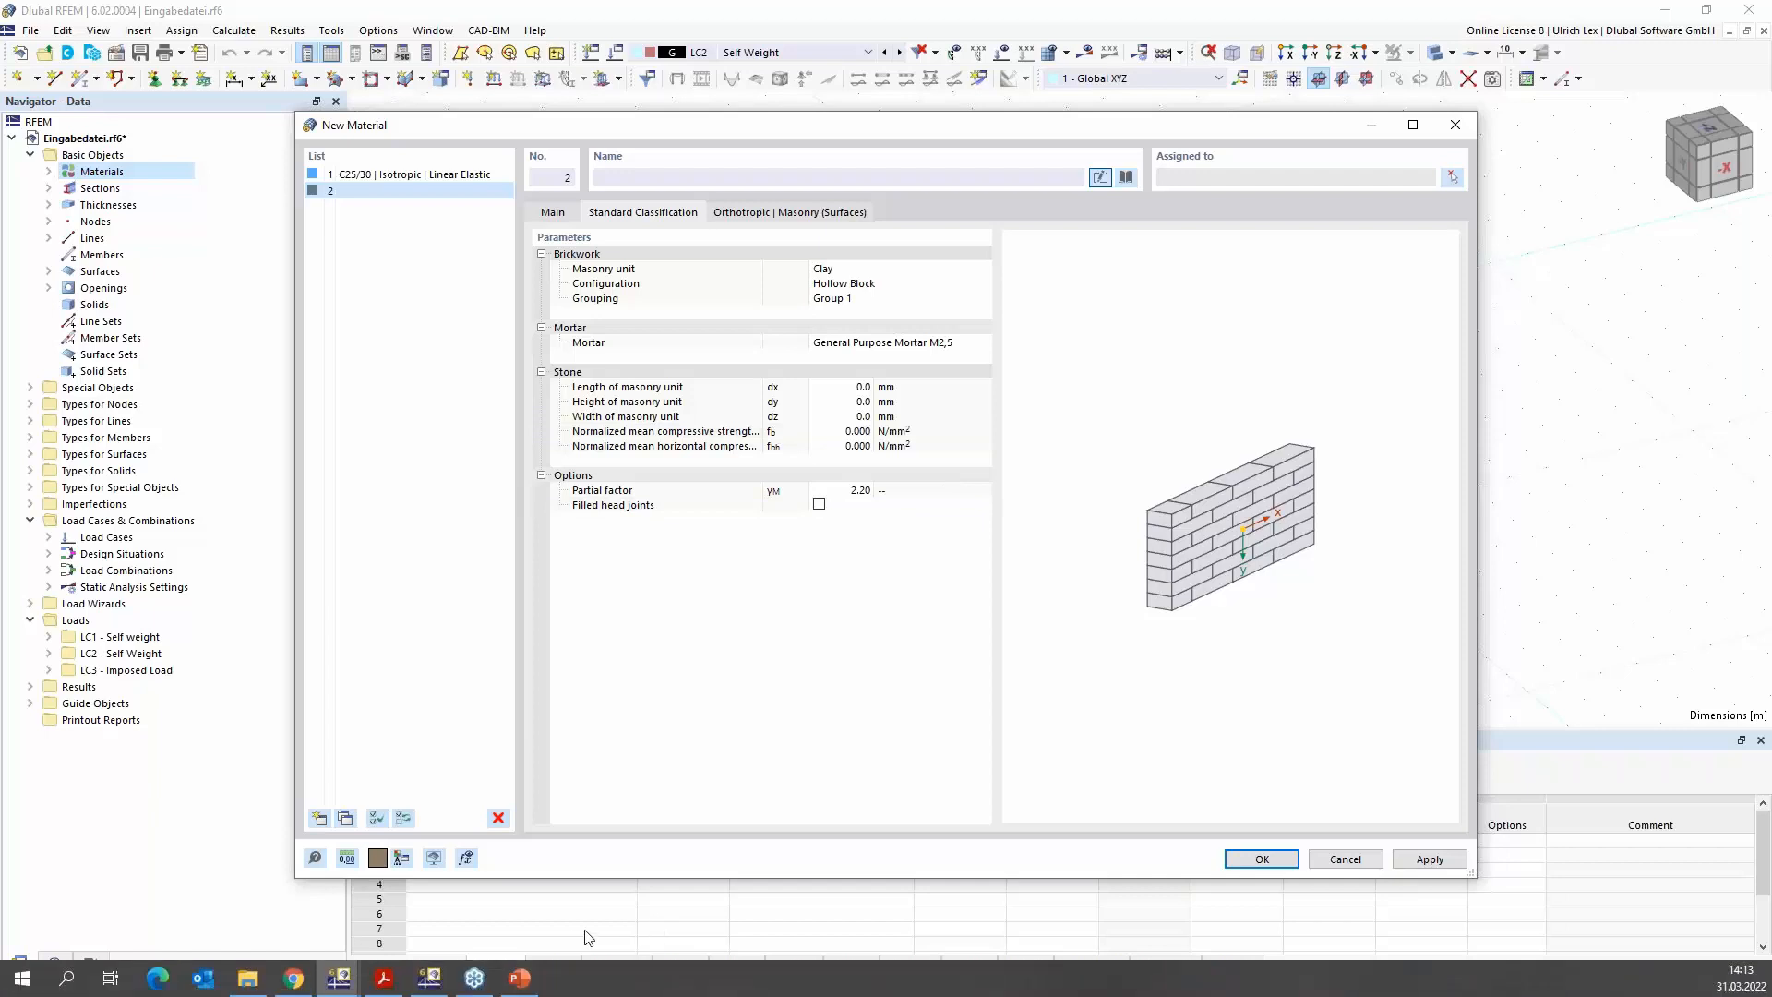
click(382, 980)
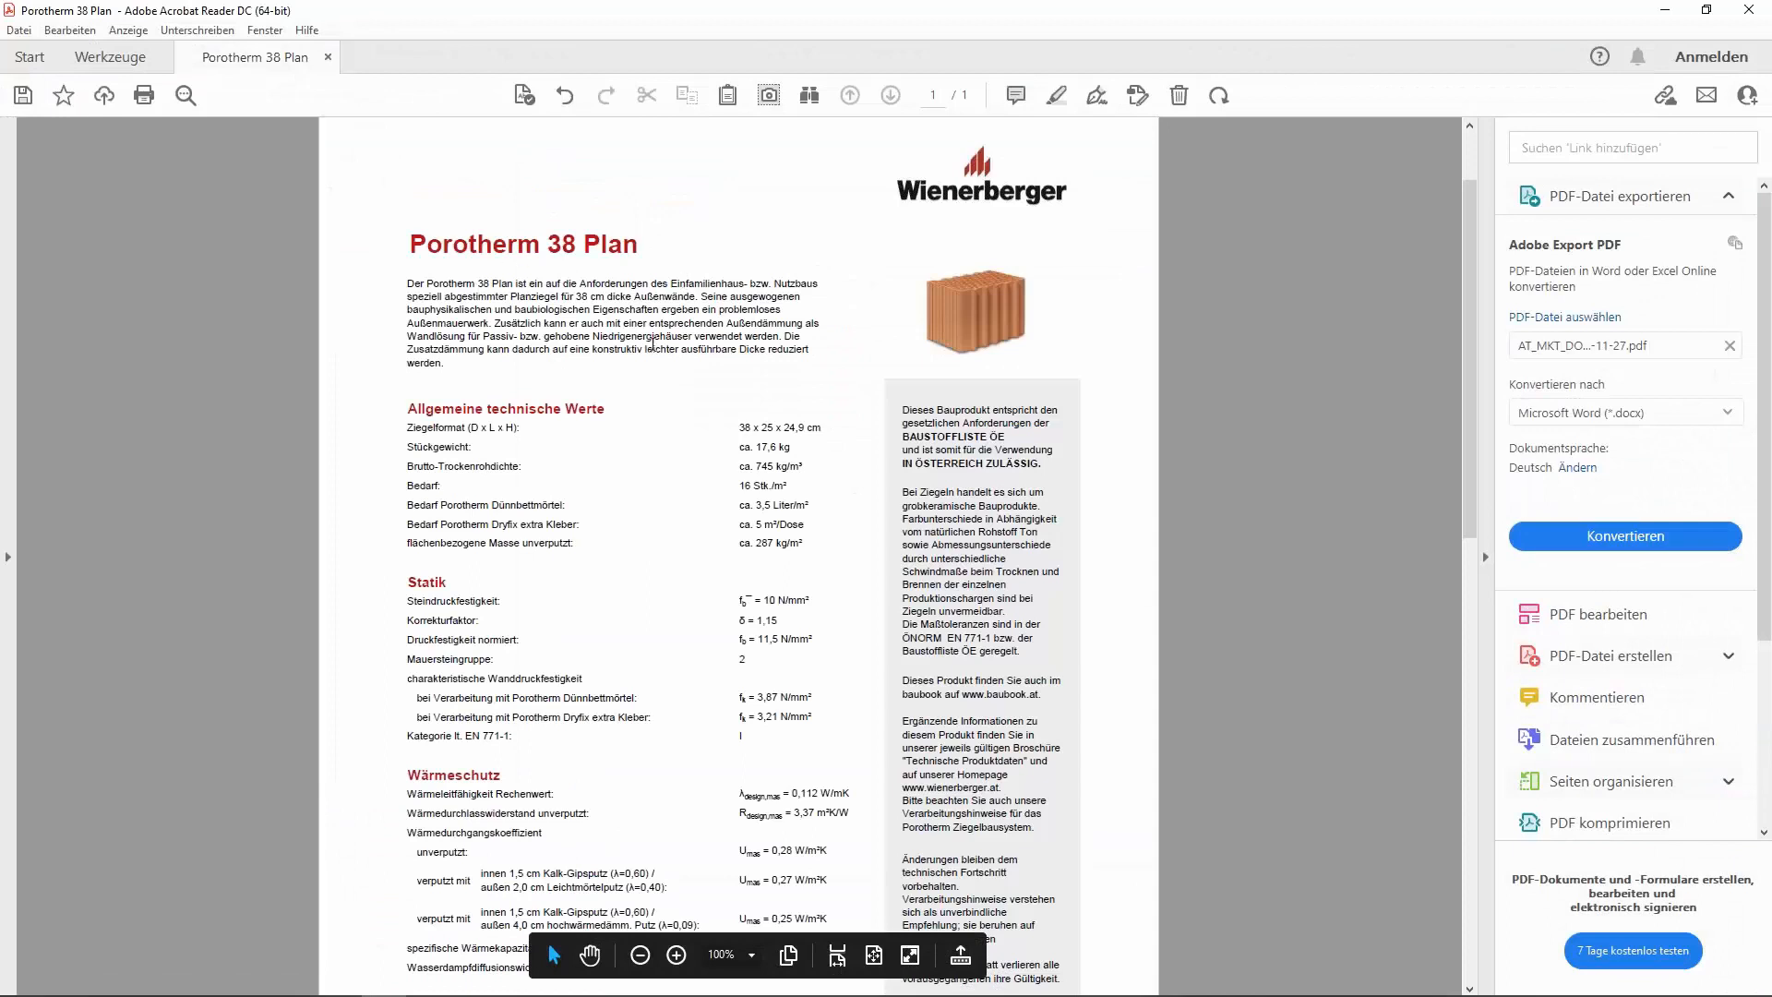
drag(738, 430, 822, 430)
click(850, 446)
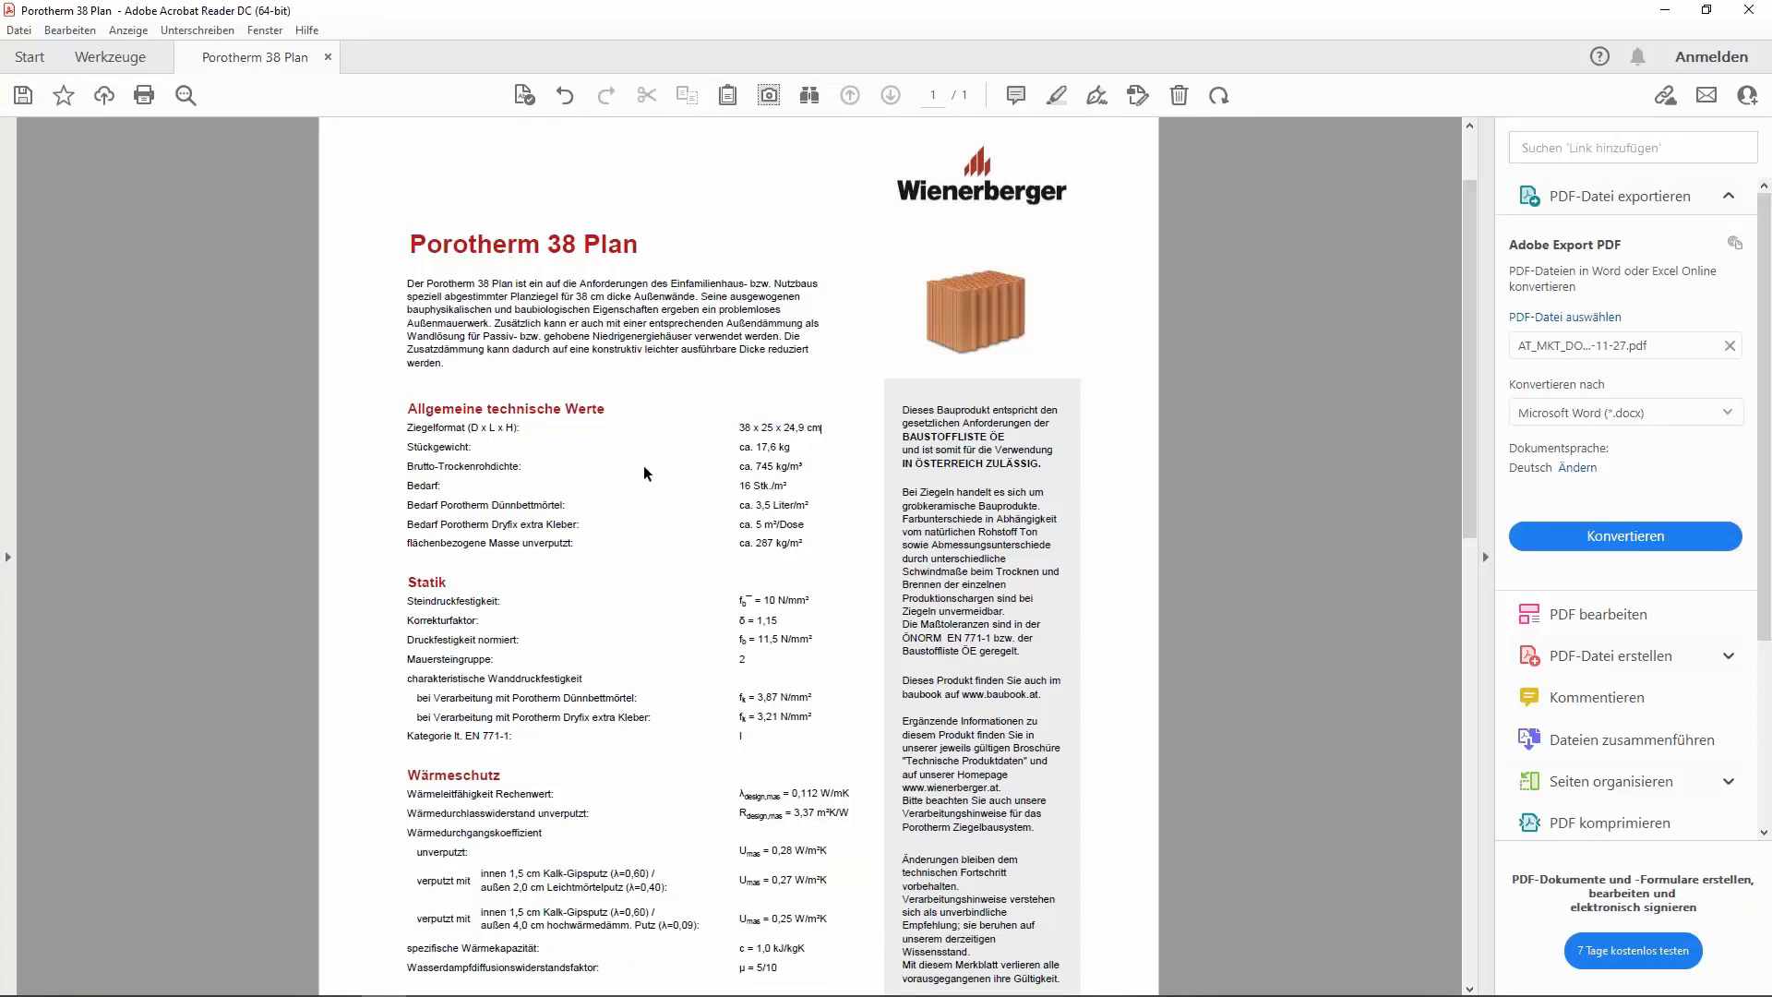
scroll(841, 670, down, 1)
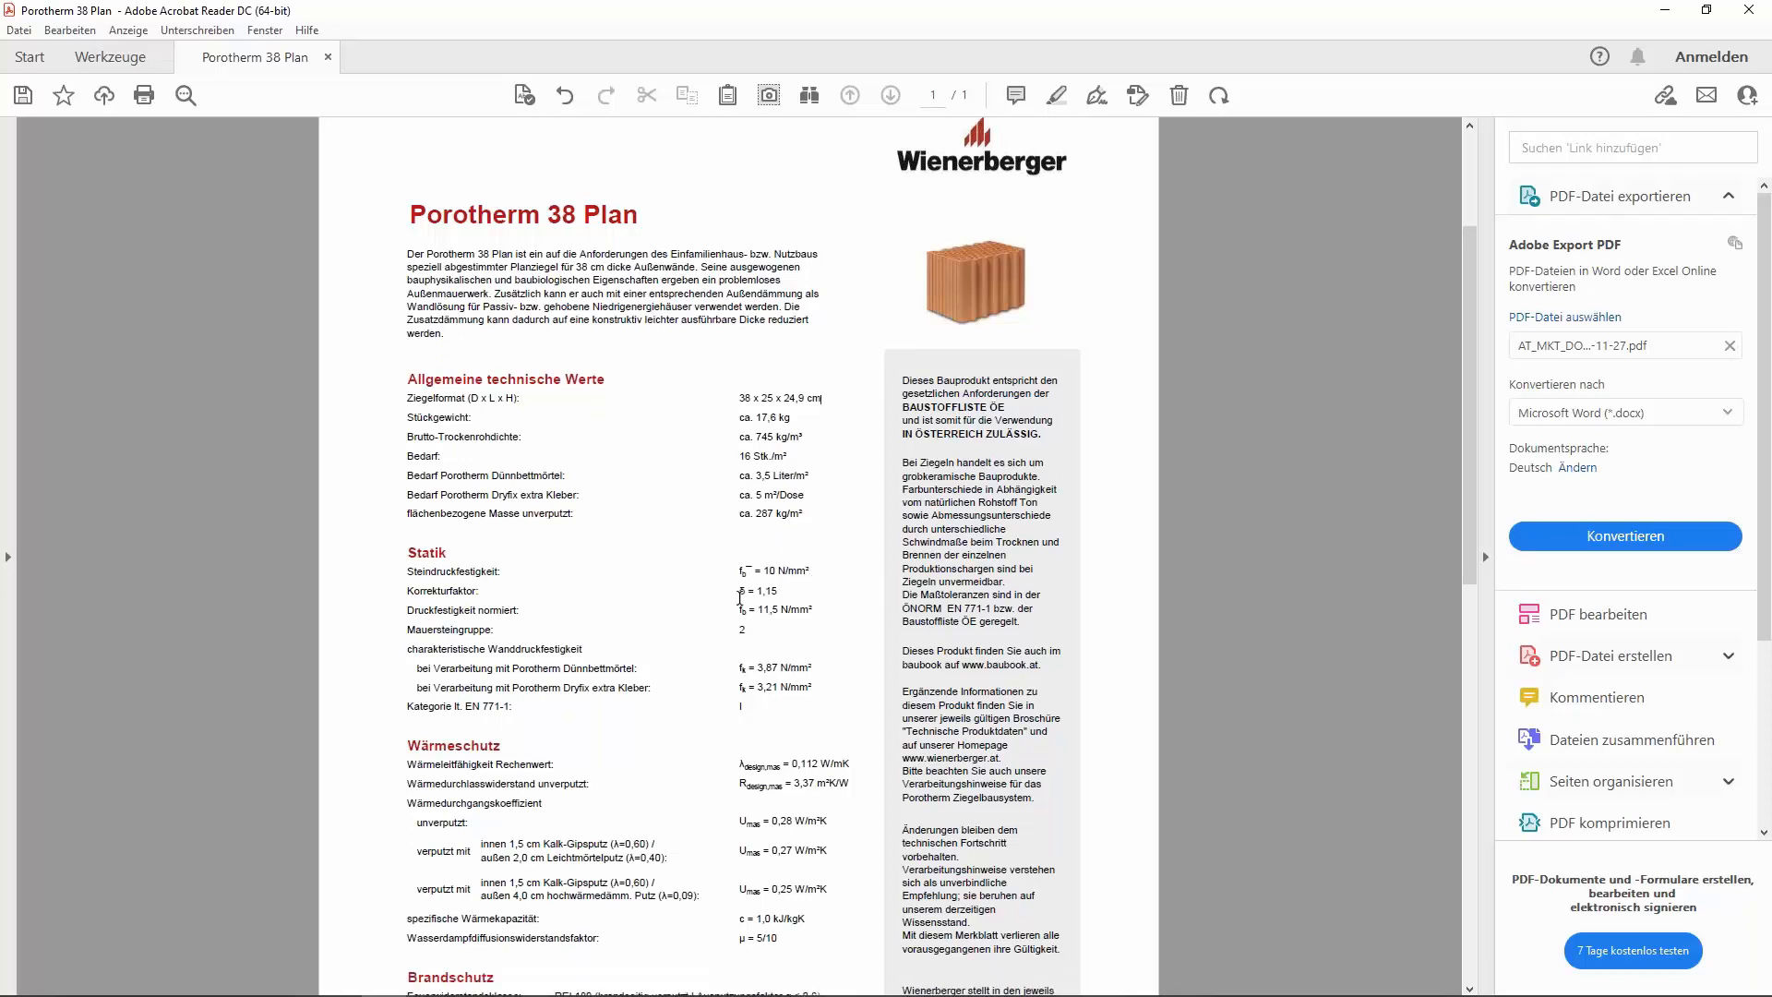
mouse_move(737, 610)
mouse_down()
mouse_move(775, 625)
mouse_move(761, 627)
mouse_up()
click(716, 632)
click(804, 647)
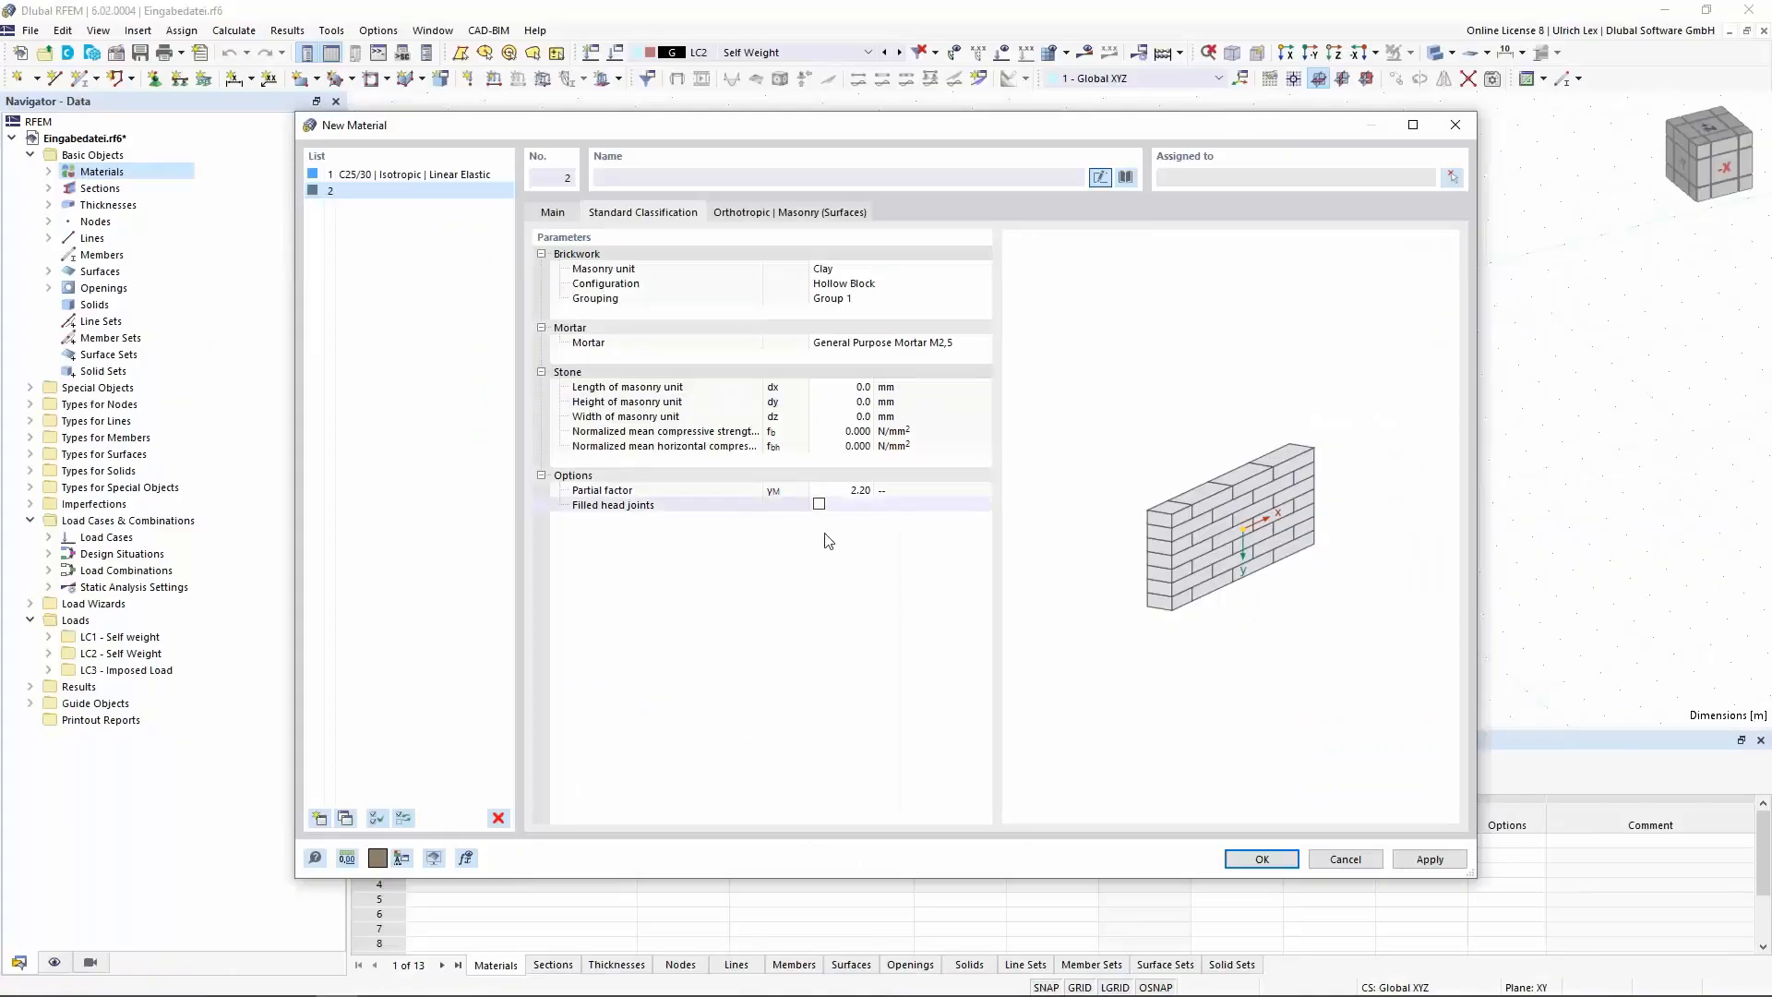
Classify the brickwork as Hollow Clay Block with Grip-Holes in Group 2, with Thin Layer Mortar 1-3 mm
click(937, 284)
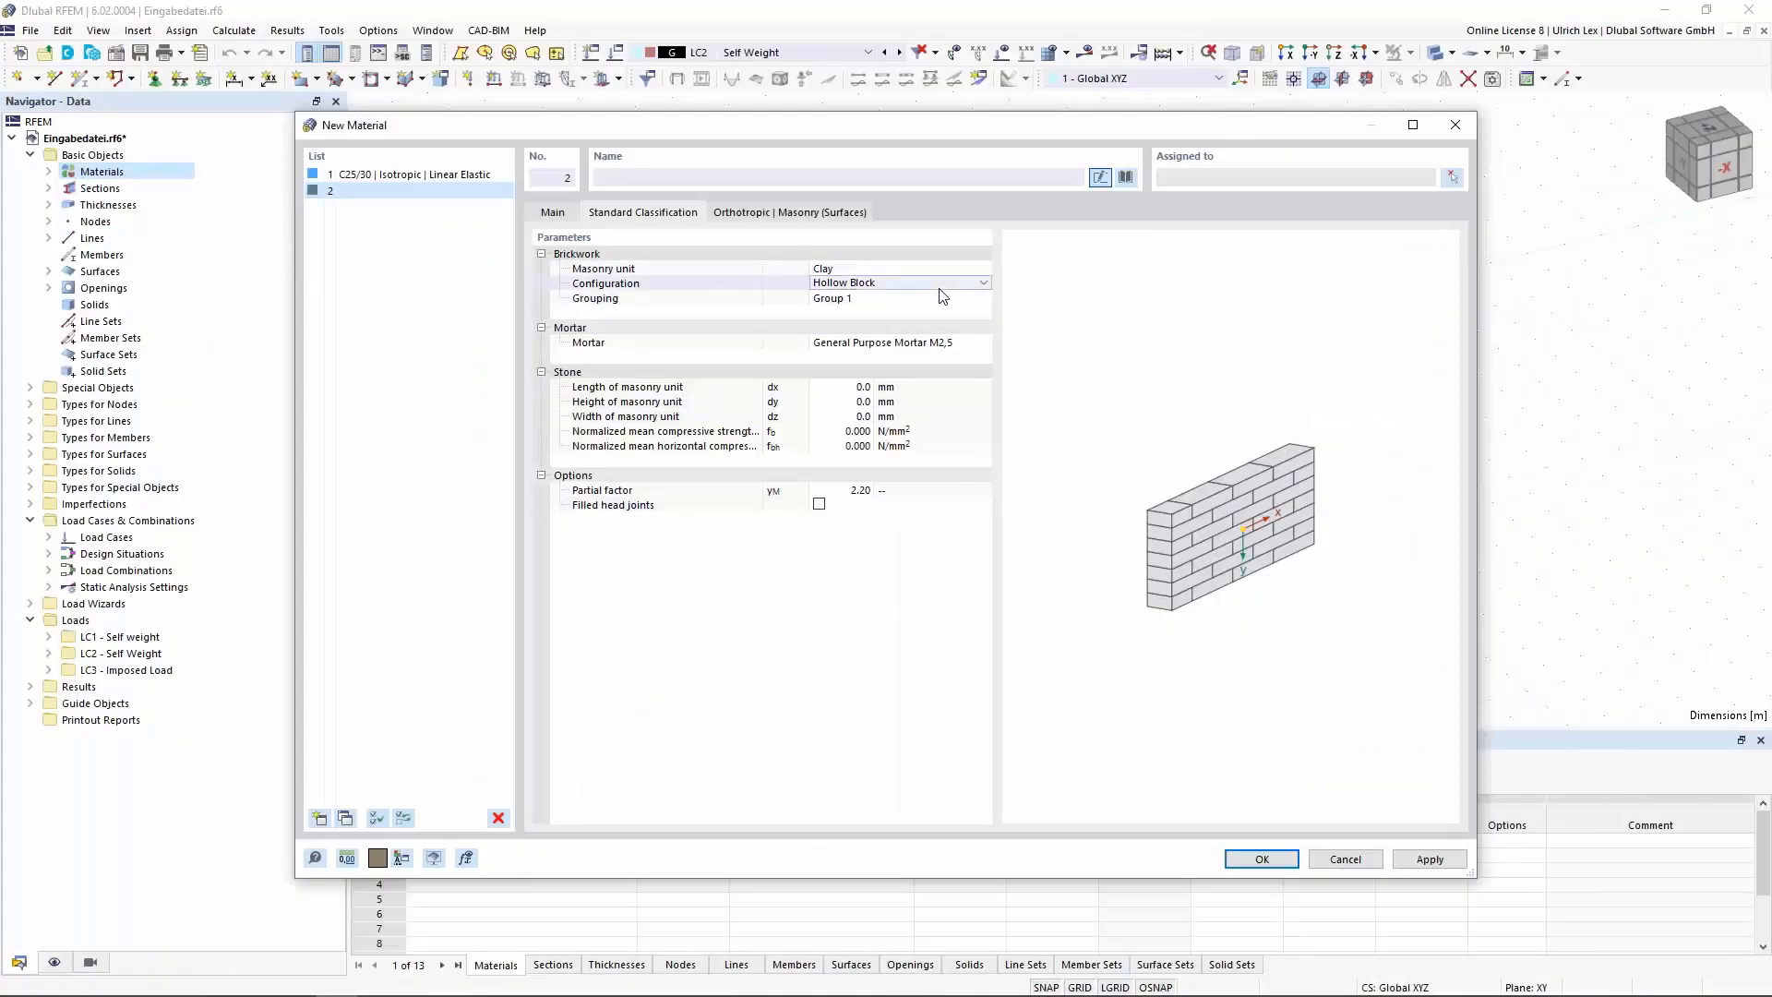
click(984, 283)
click(967, 310)
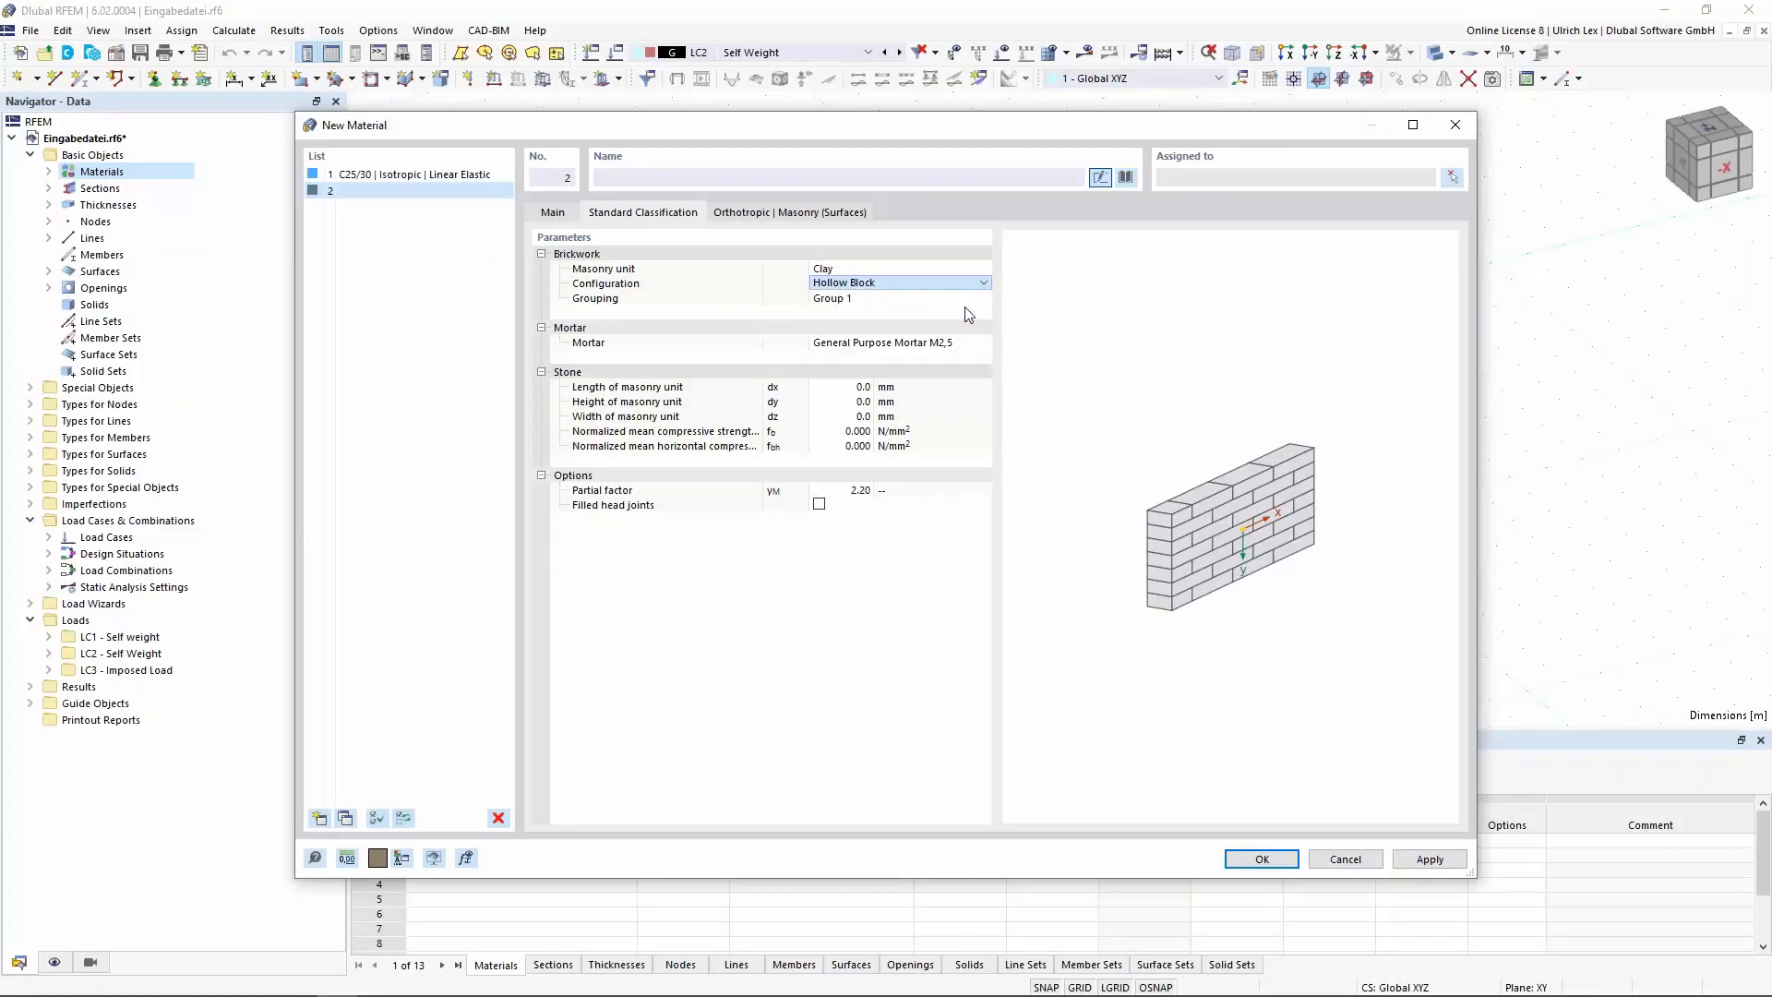
click(983, 297)
click(939, 355)
click(984, 342)
click(983, 342)
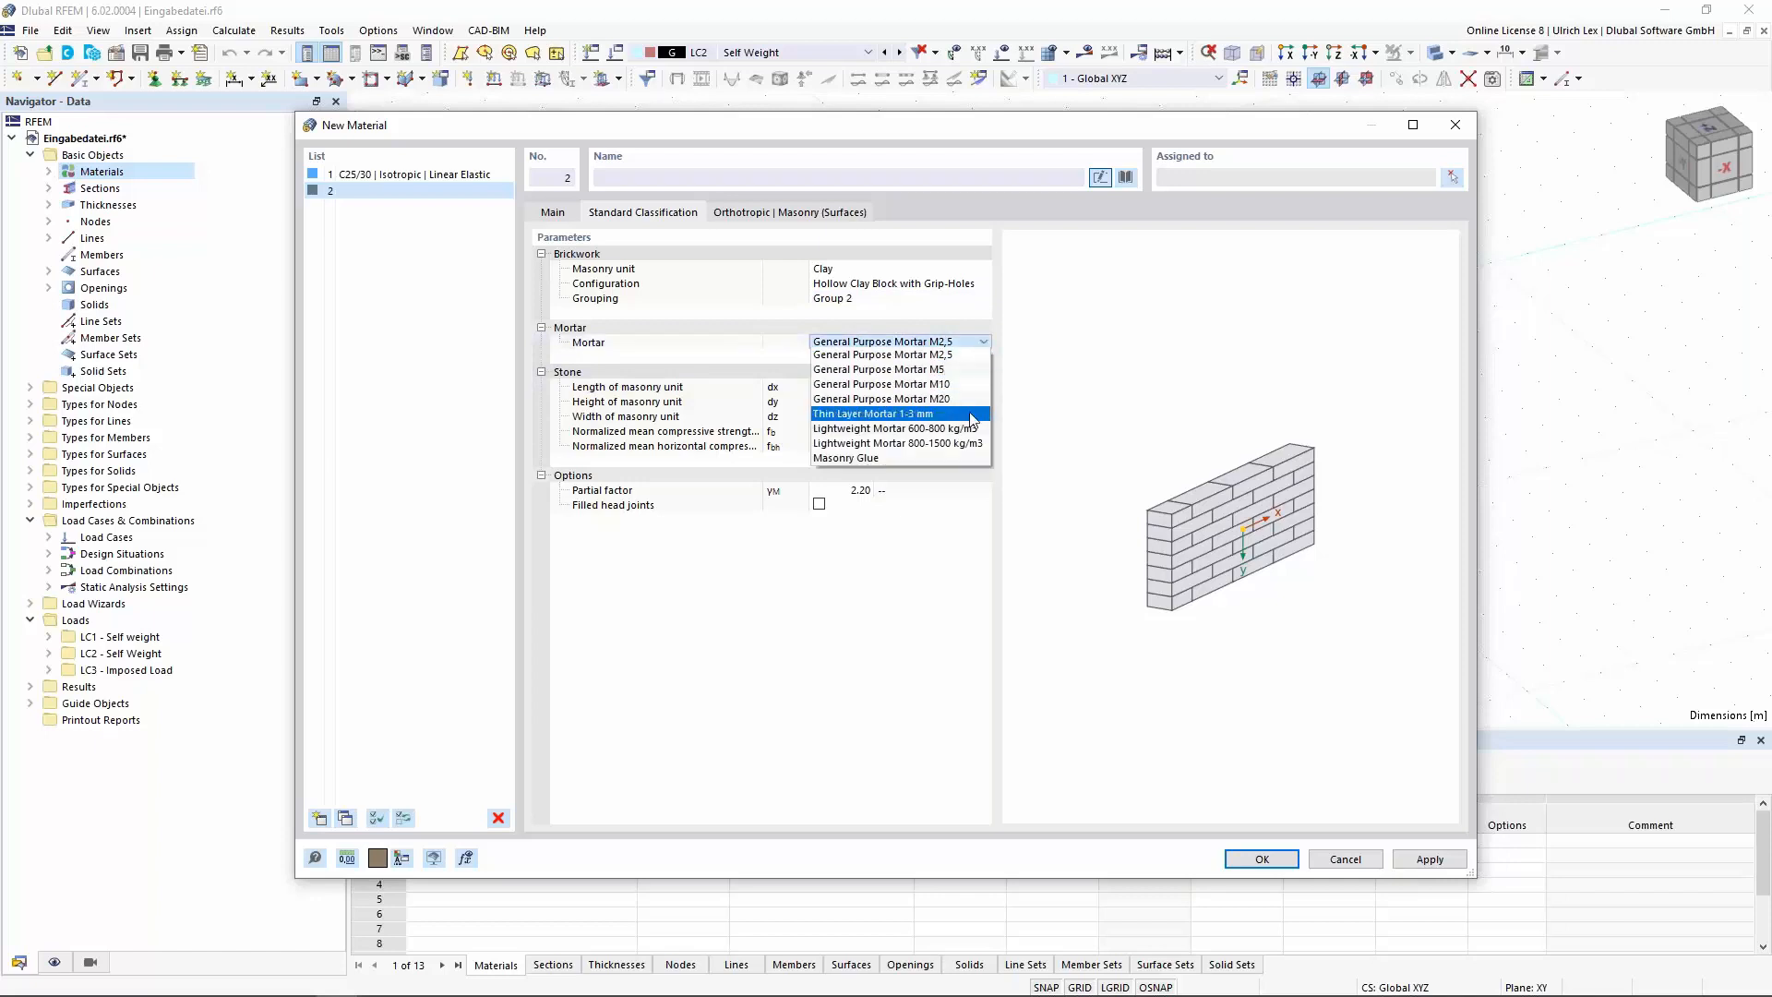
click(971, 415)
Set the masonry unit's length to 250 mm, height to 249 mm and width to 380 mm
click(847, 386)
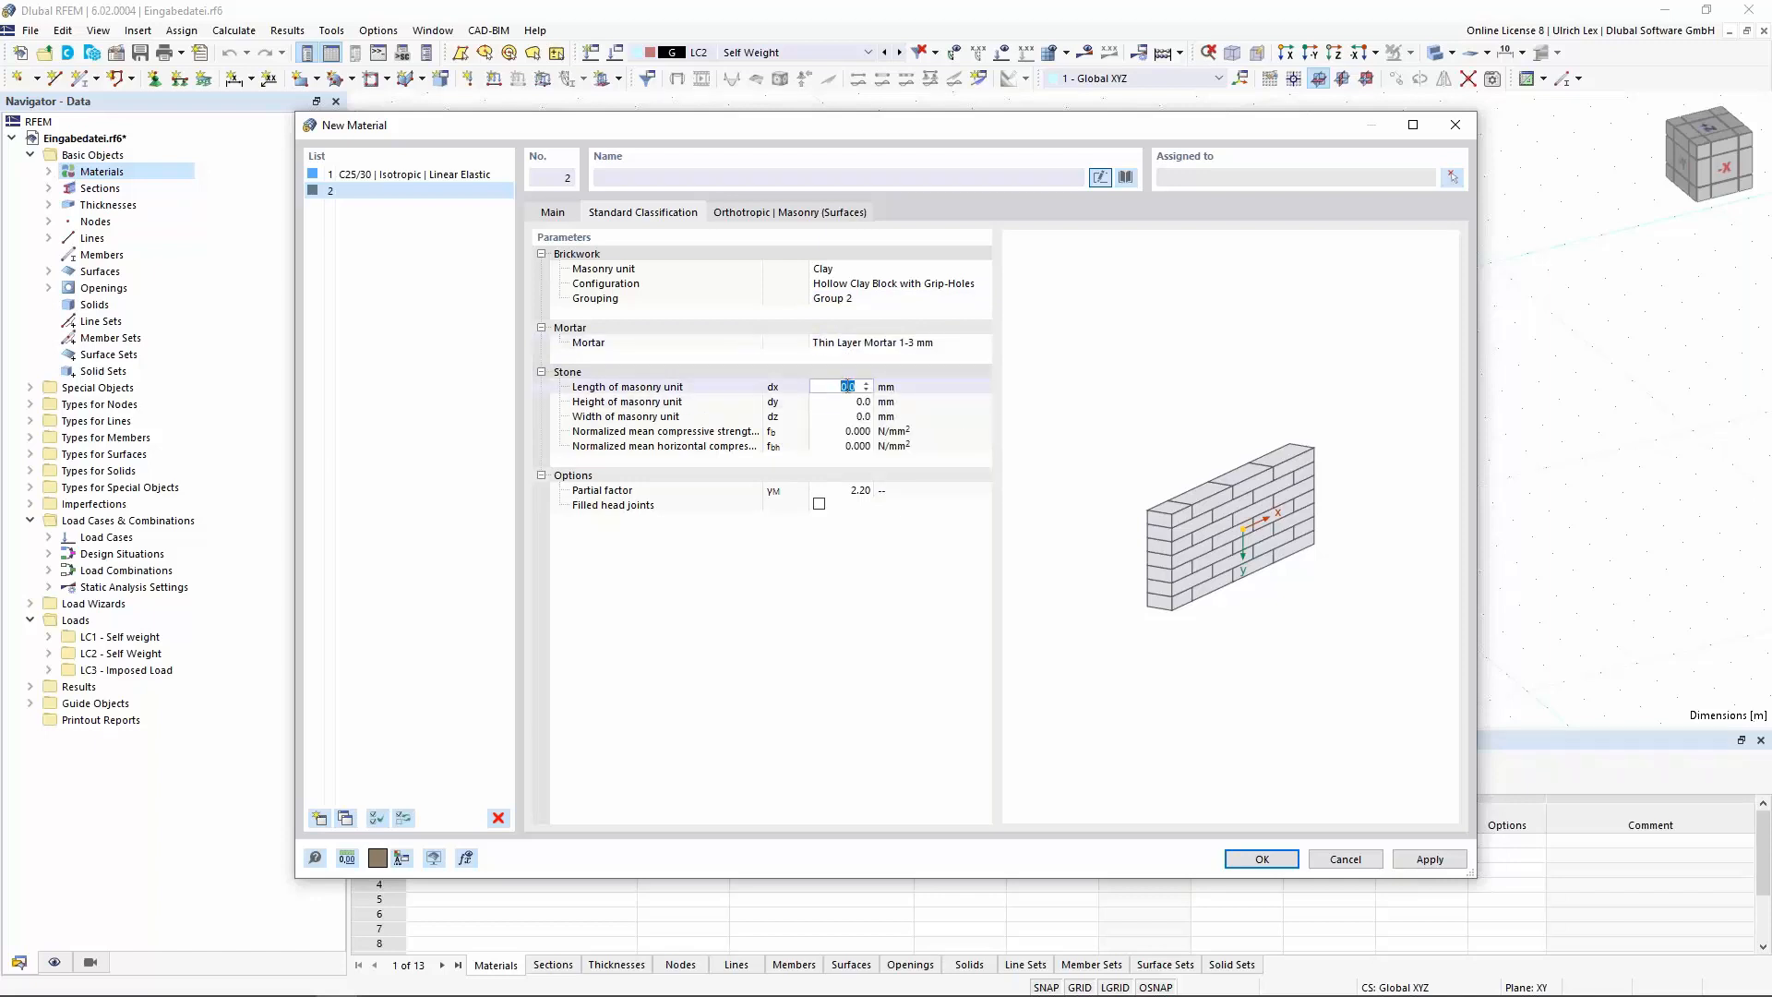
text(250)
key(Tab)
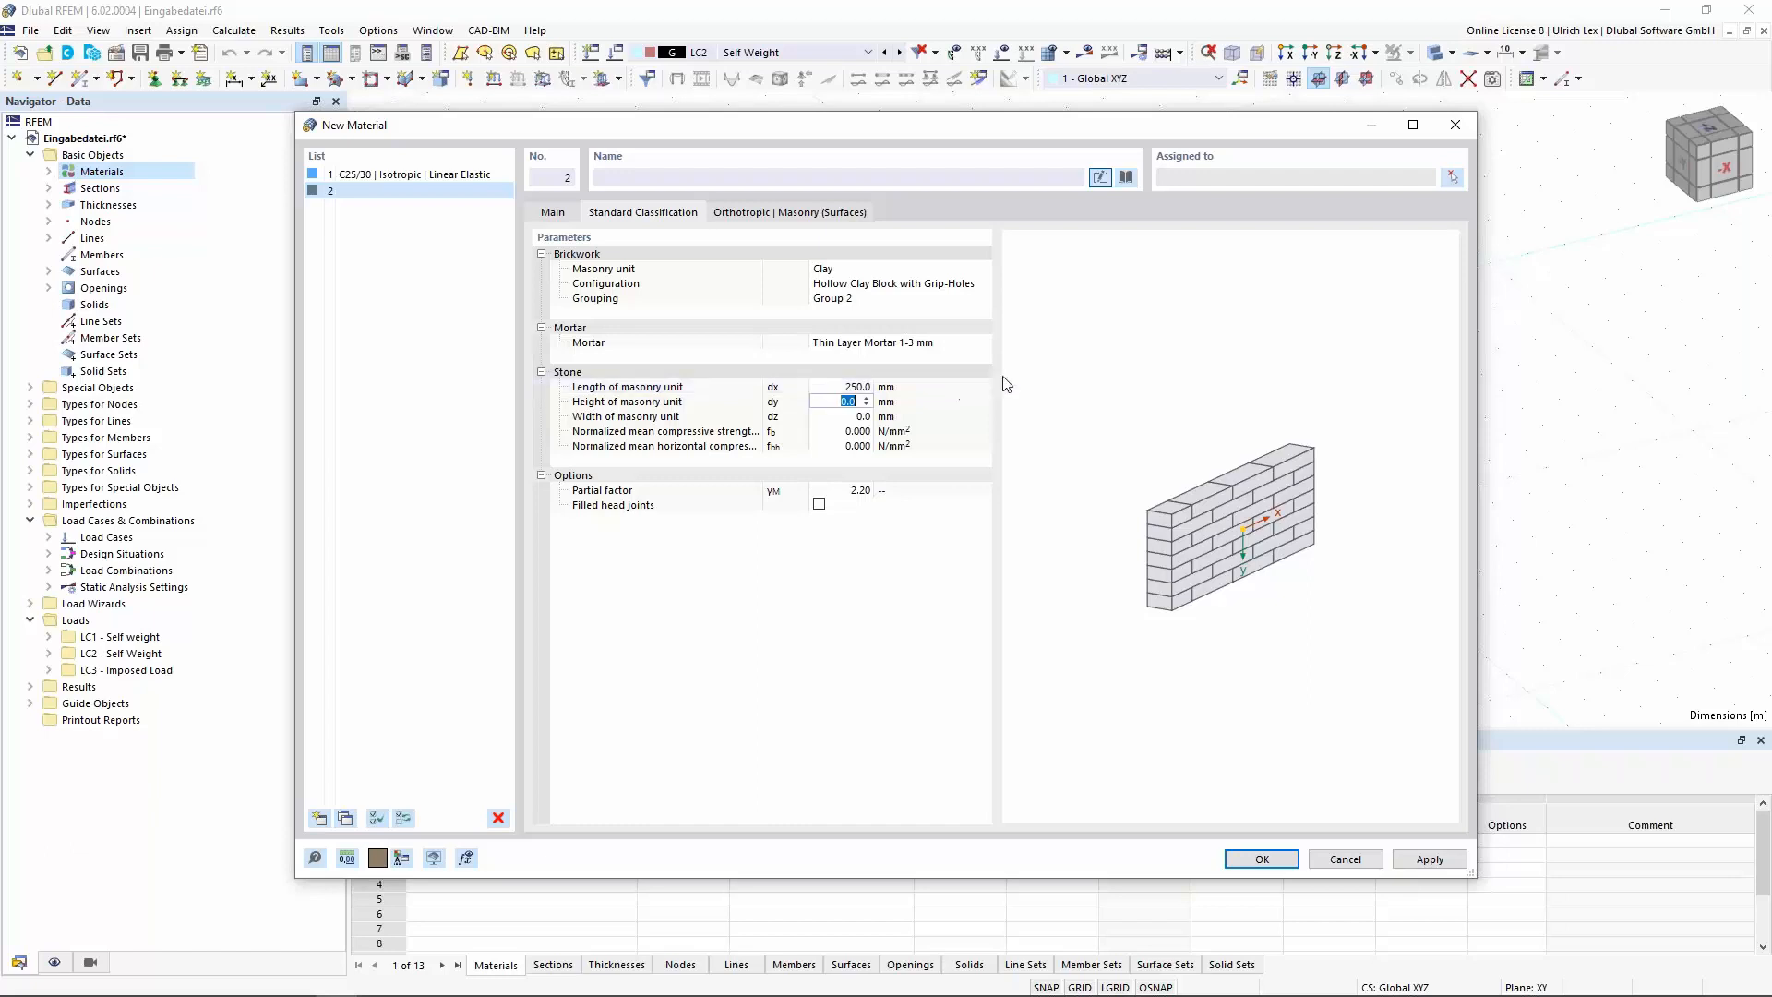
text(249)
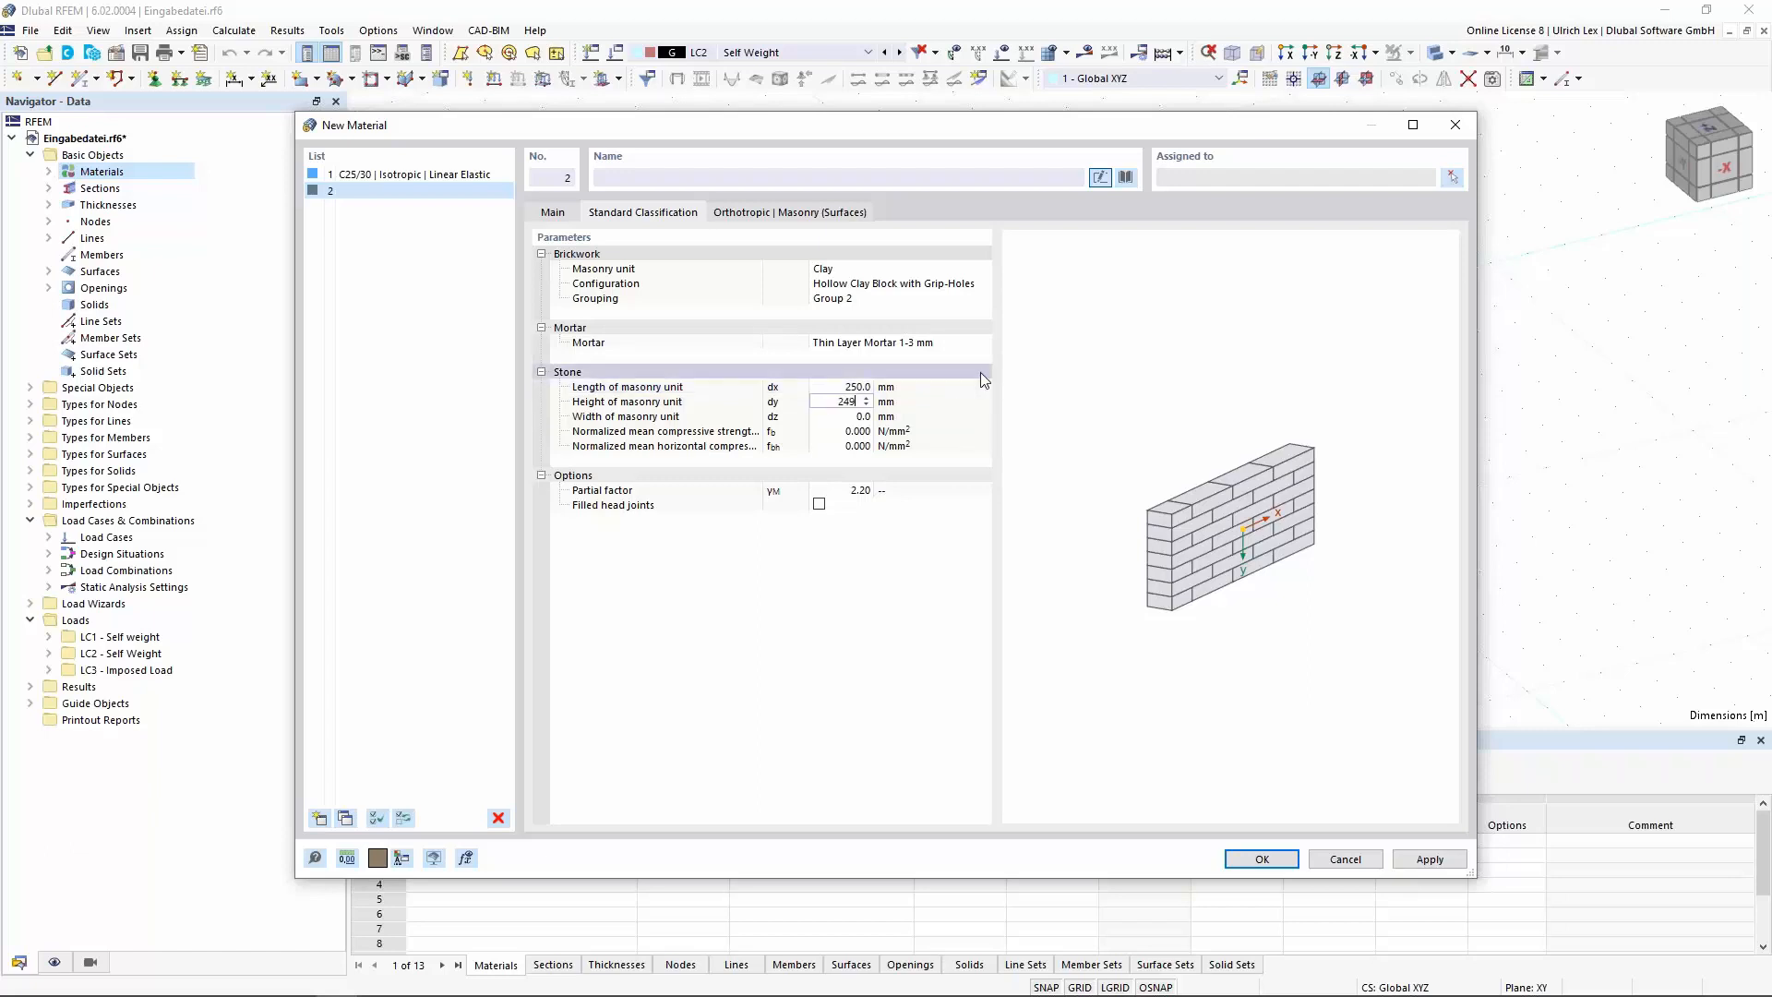
key(Tab)
text(380)
key(Tab)
Set the normalized mean compressive strength to 11.5 N/mm², the horizontal one to 1 N/mm² and the partial factor to 2
text(11)
key(Tab)
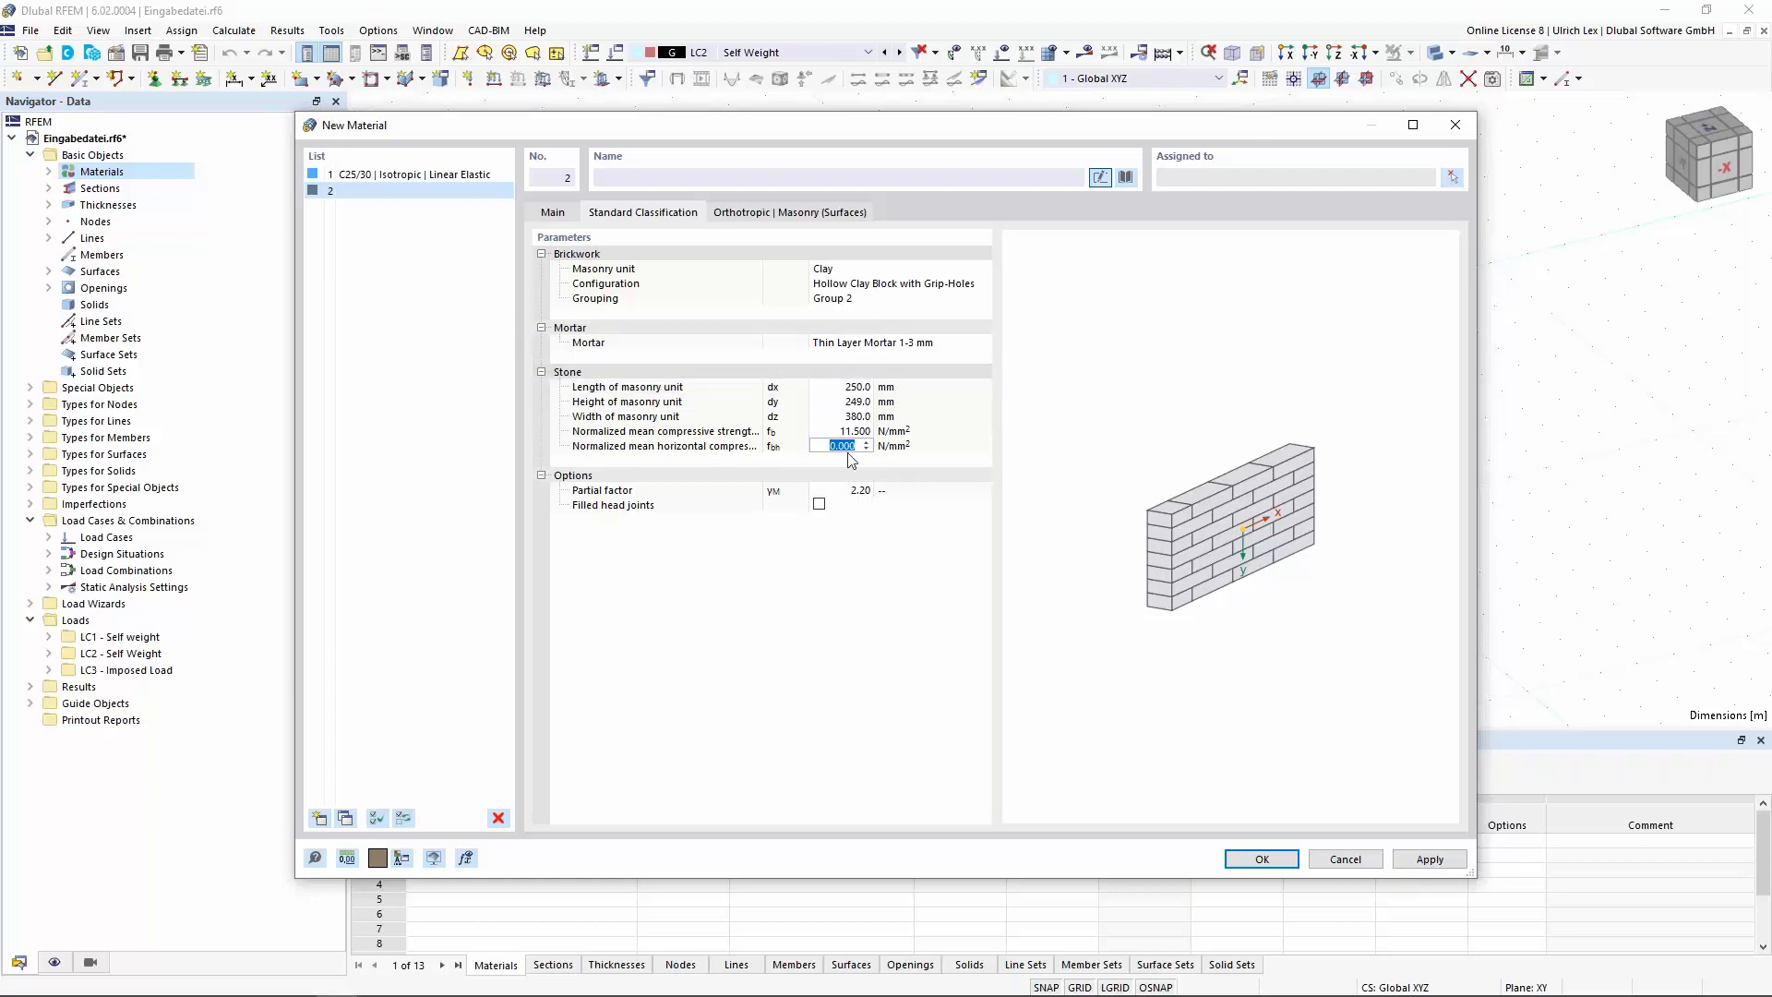
text(1)
key(Tab)
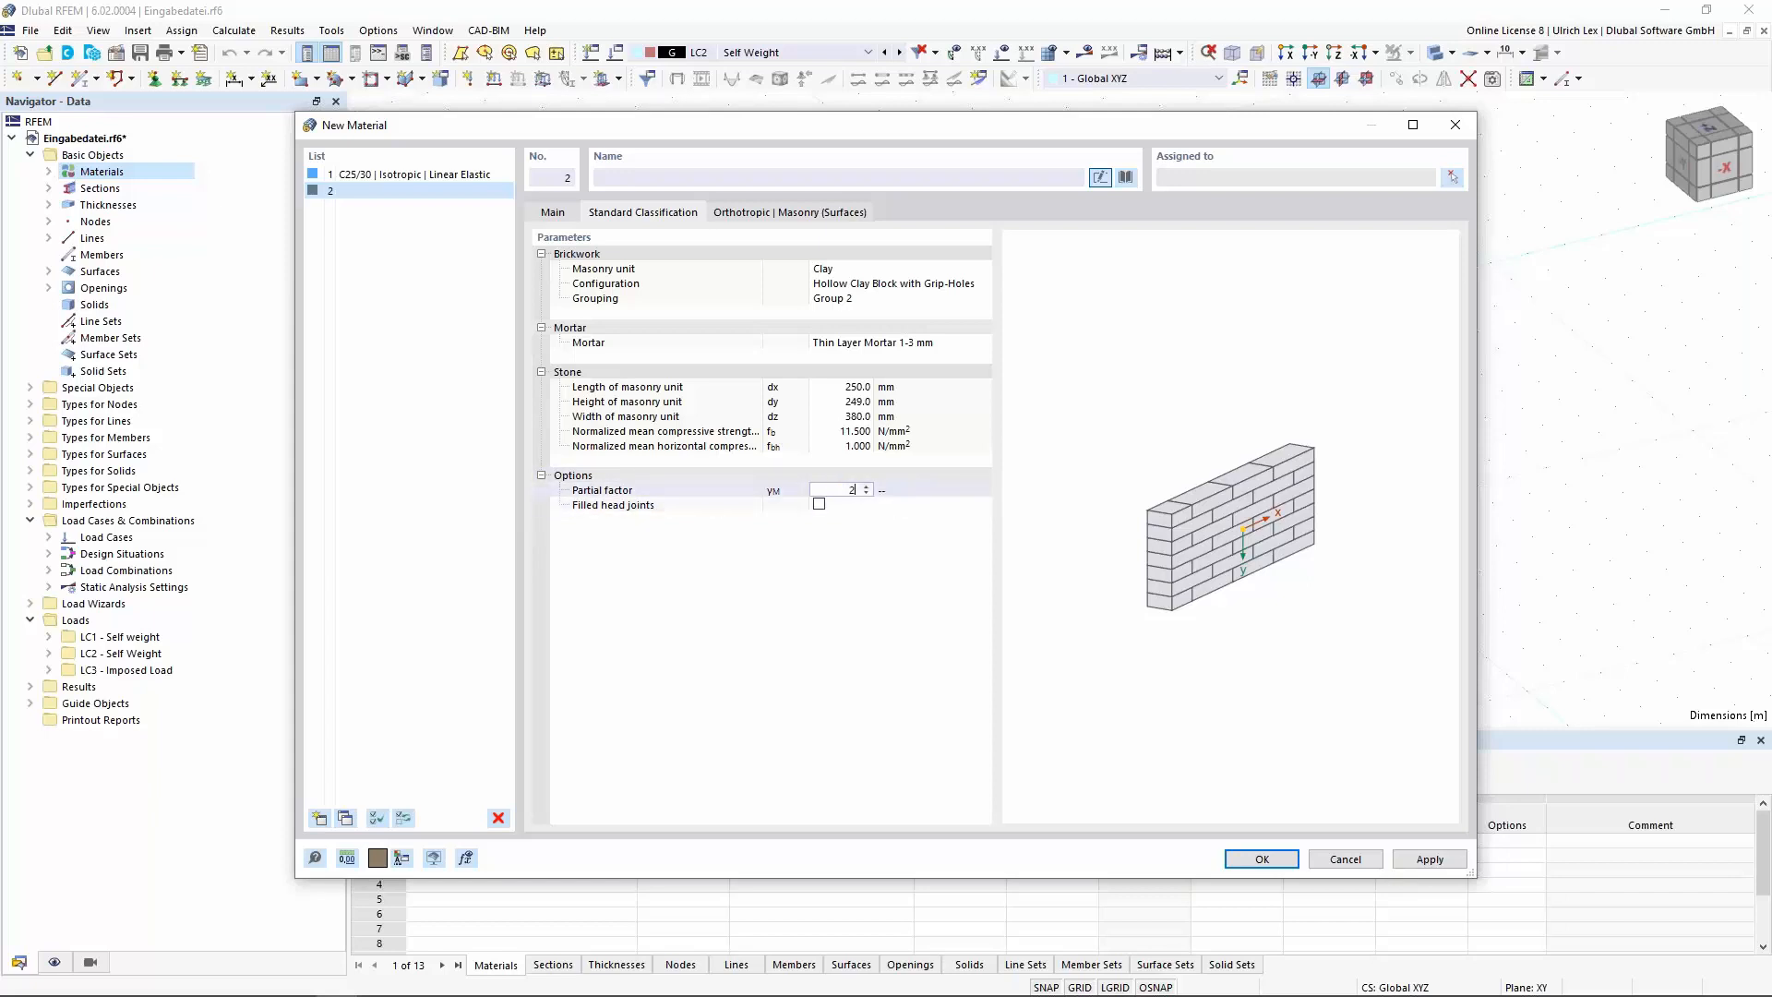
key(Return)
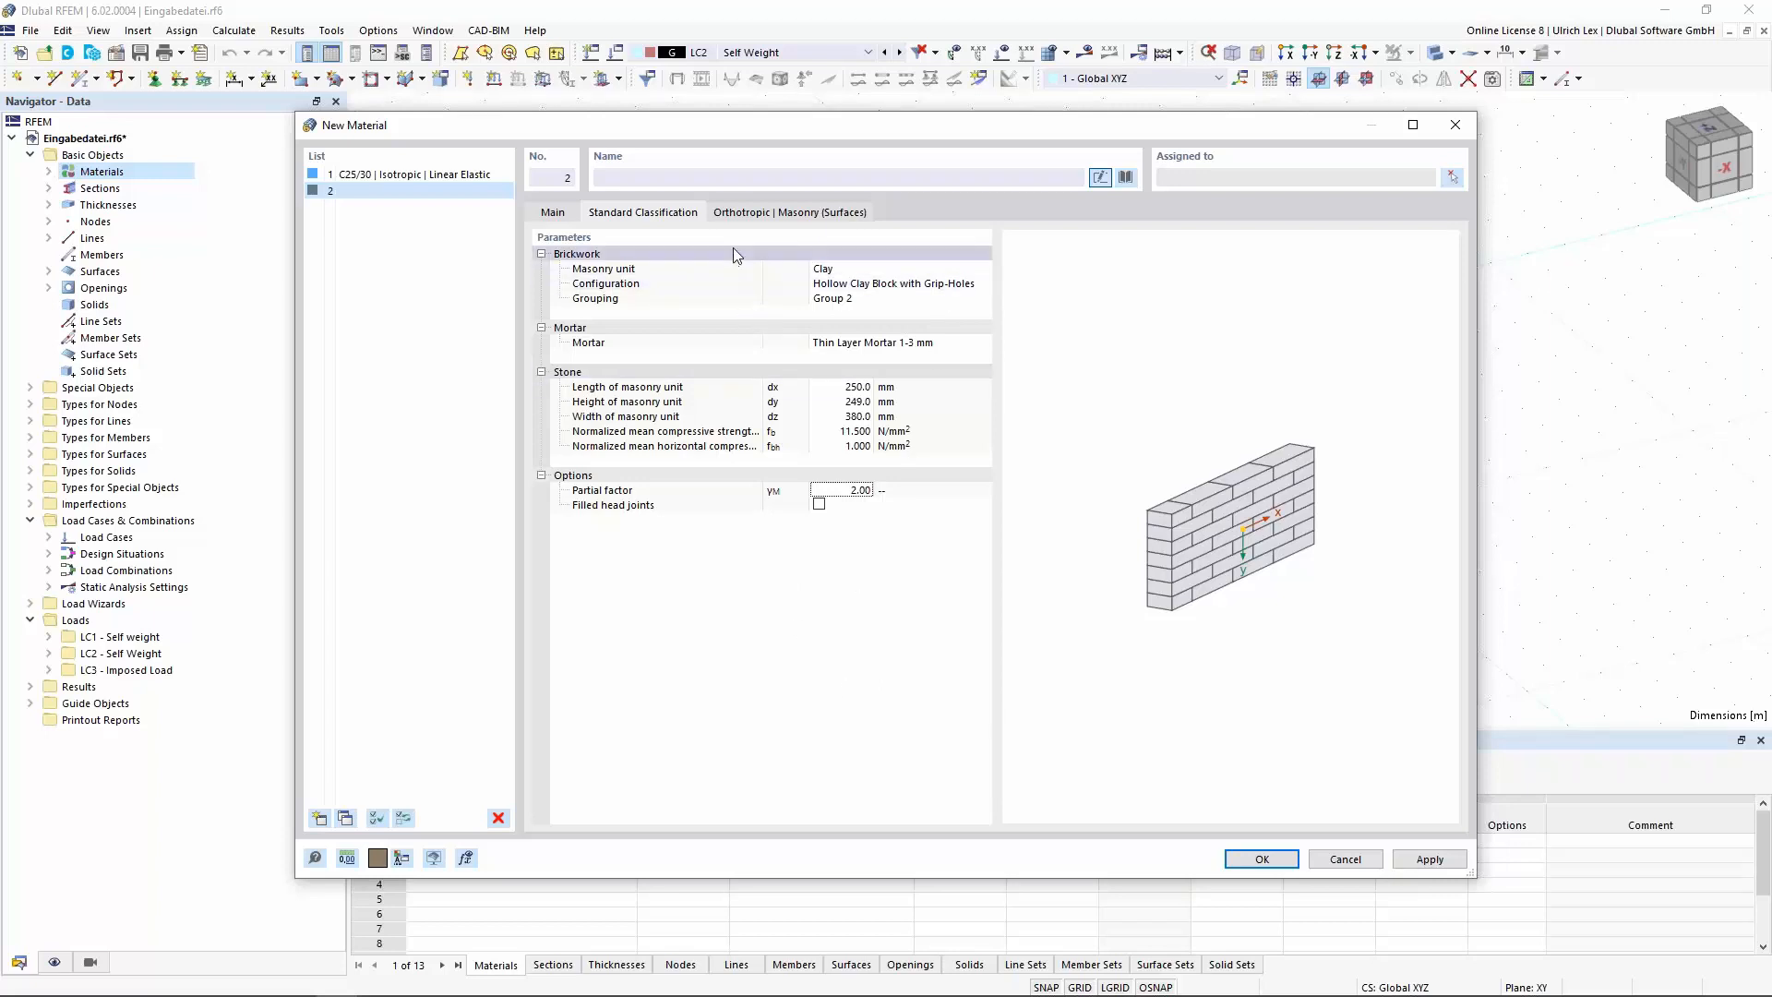
Review the material's orthotropic masonry parameters, from the moduli of elasticity through strengths and fracture energies to the shear stress contributions
click(764, 214)
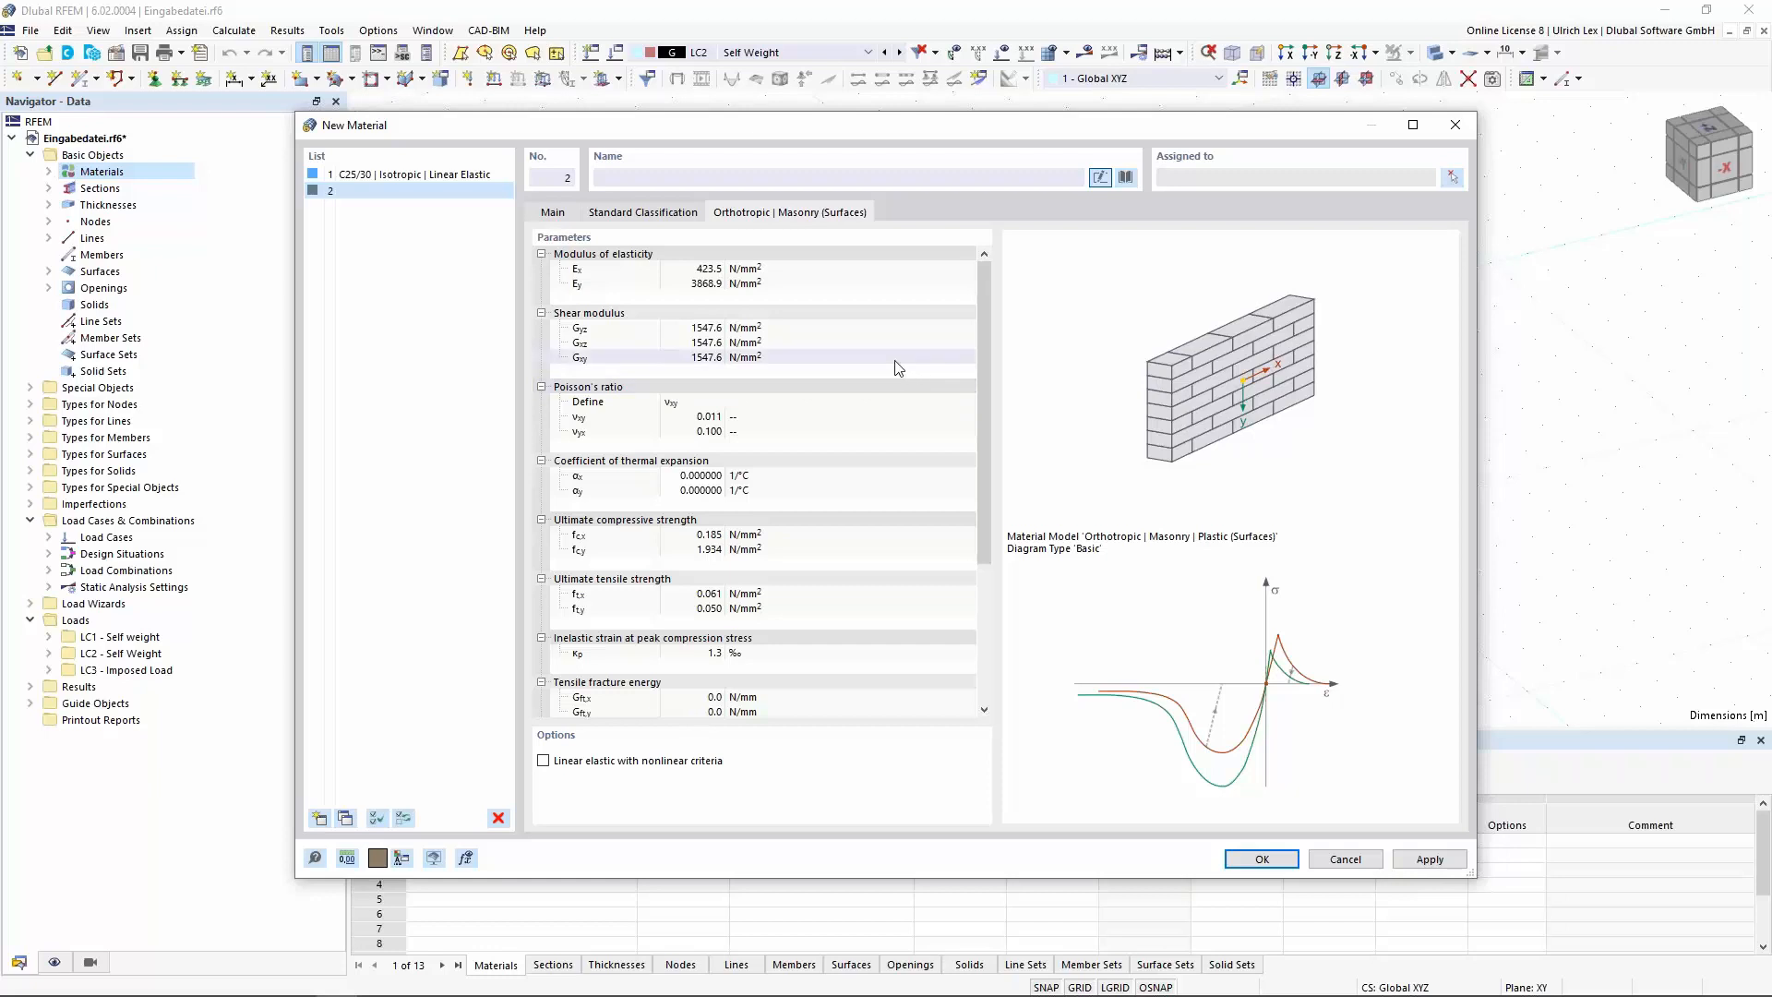
scroll(752, 396, down, 2)
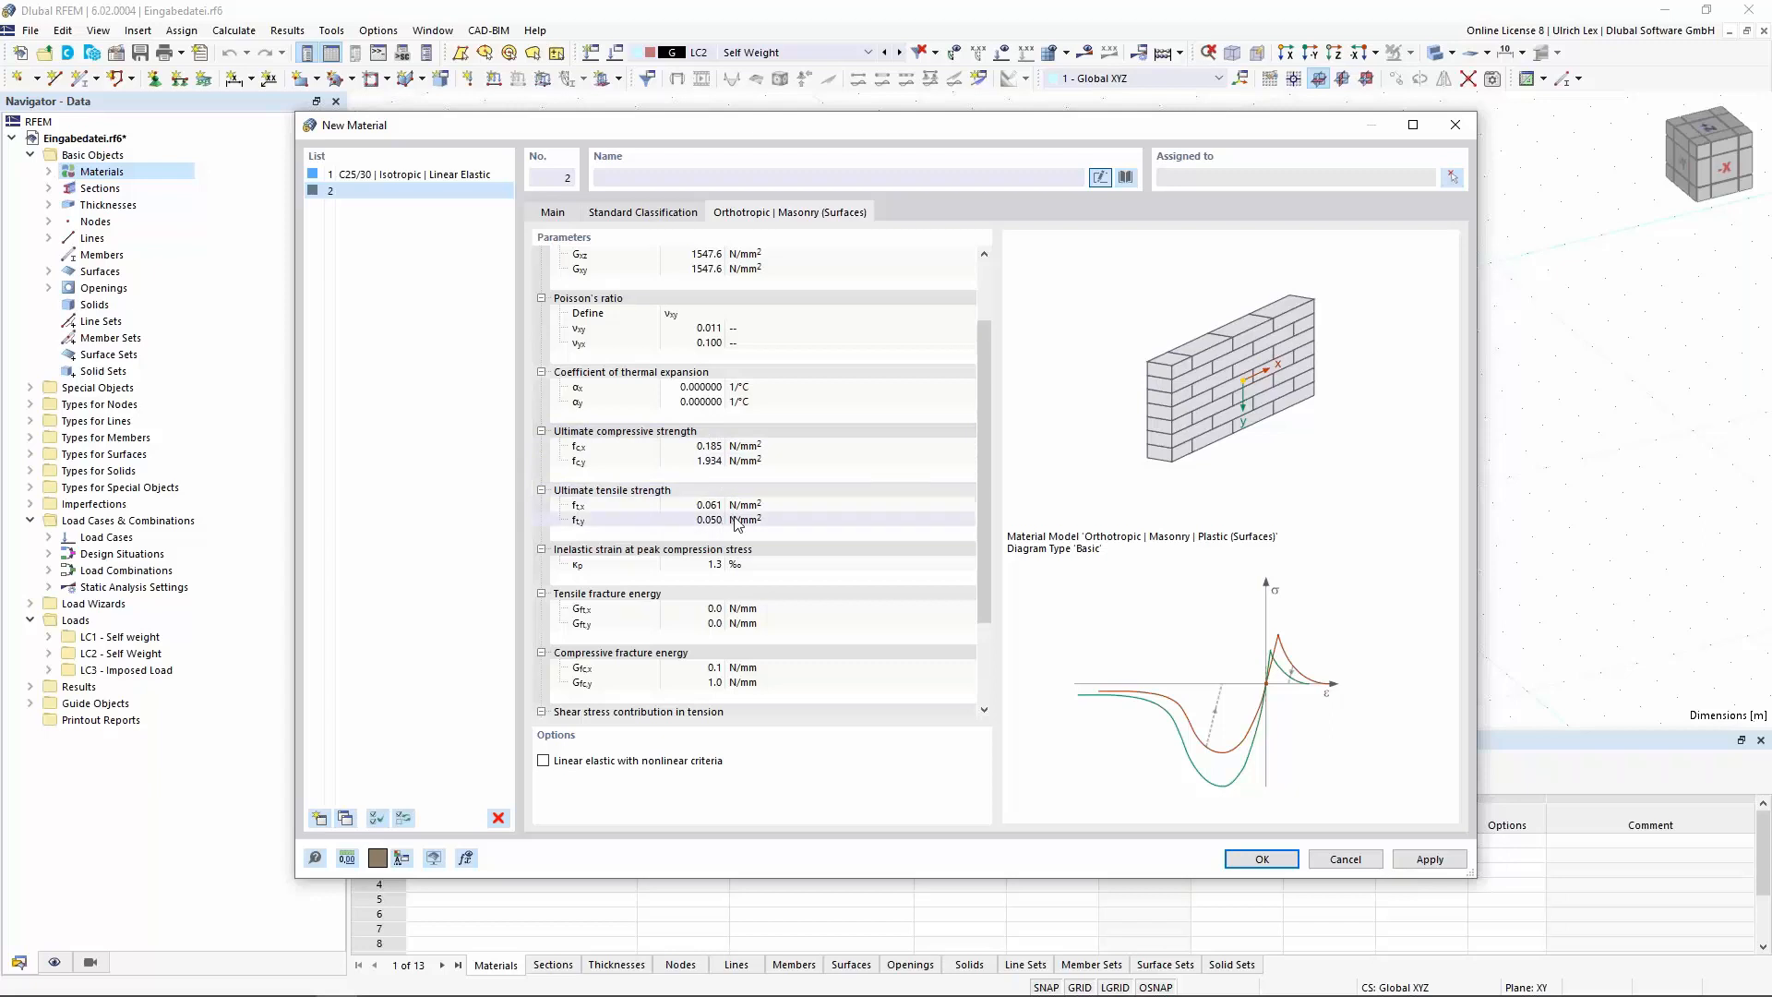
scroll(829, 517, down, 2)
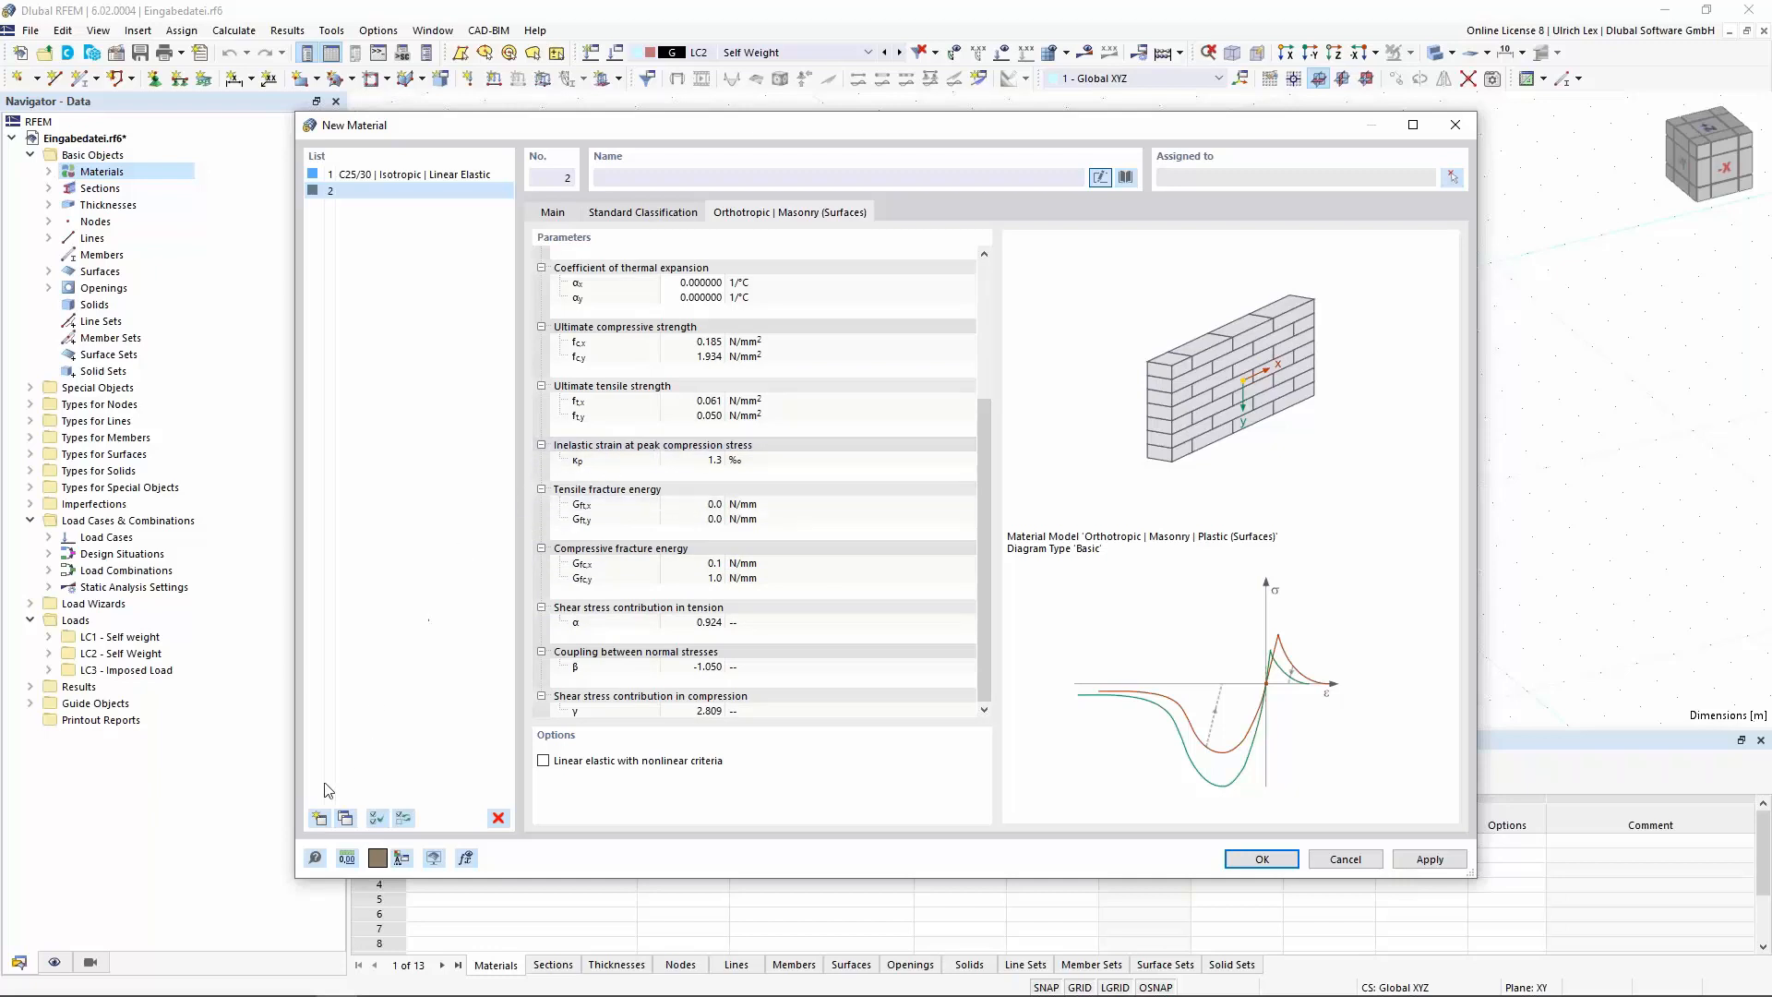
Start material 3 and pick Porotherm 38 Plan, Thin Layer Mortar 1-3 mm from Wienerberger Österreich's Mortared Masonry series in the material library
click(318, 818)
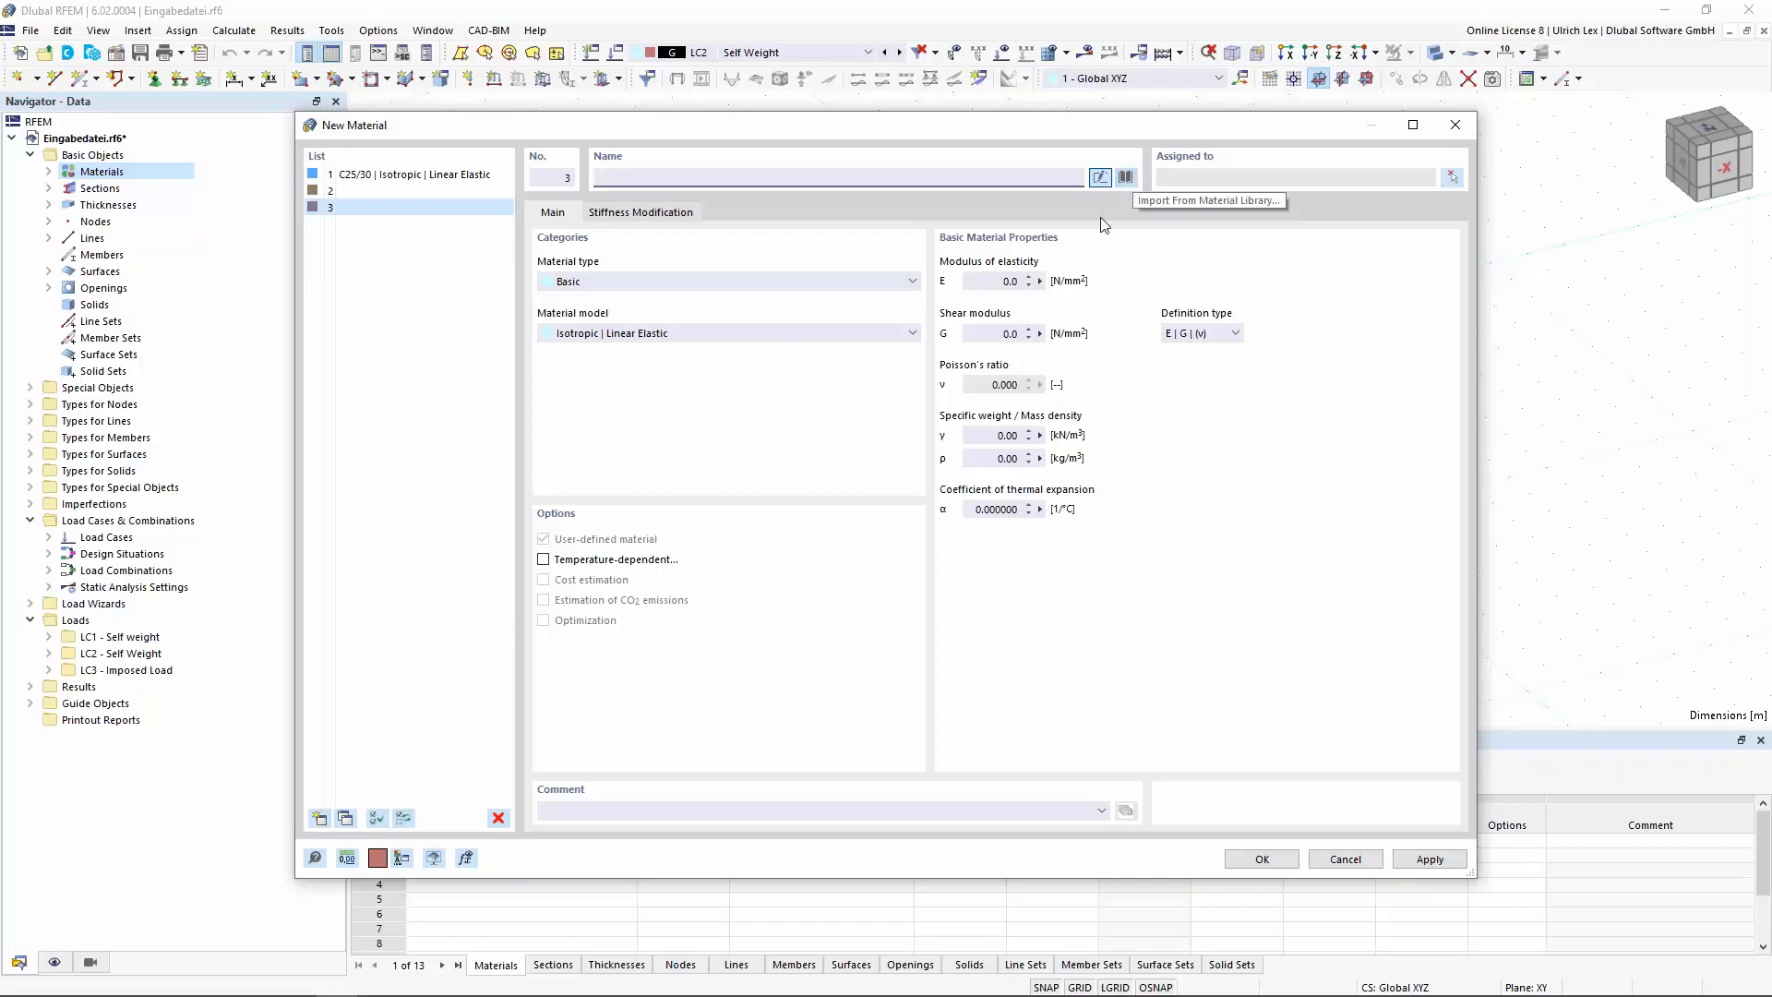
click(1125, 178)
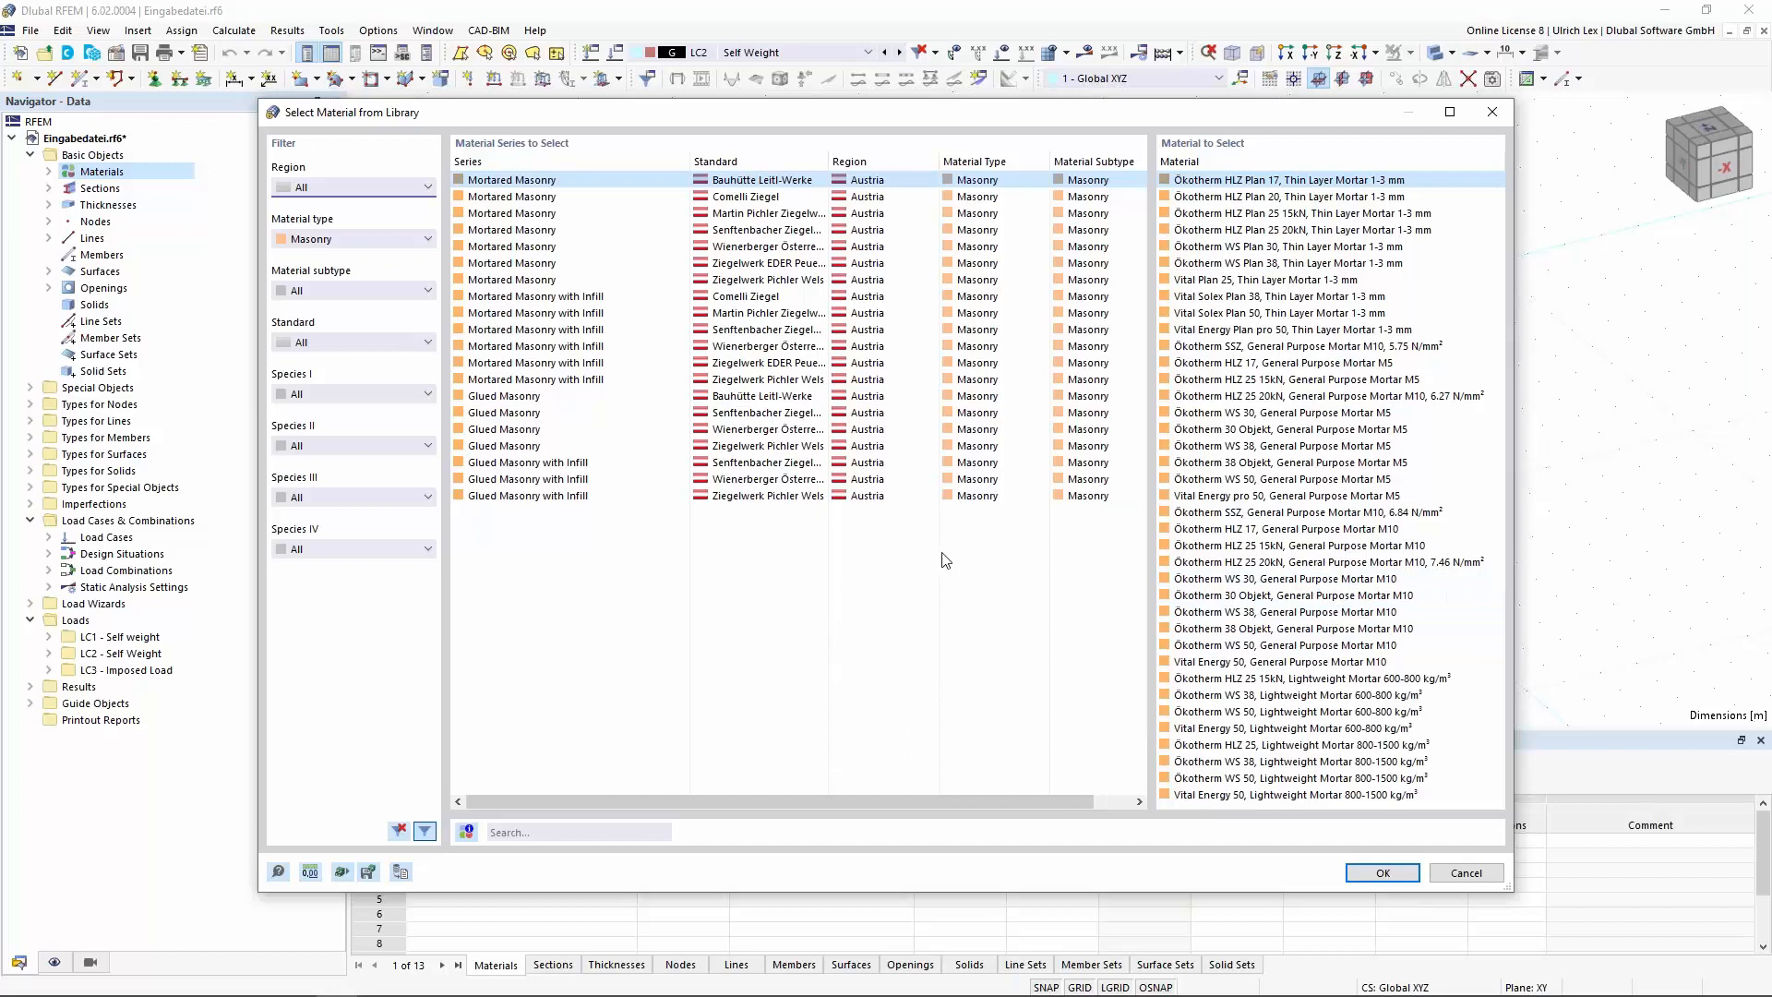
drag(956, 119, 937, 91)
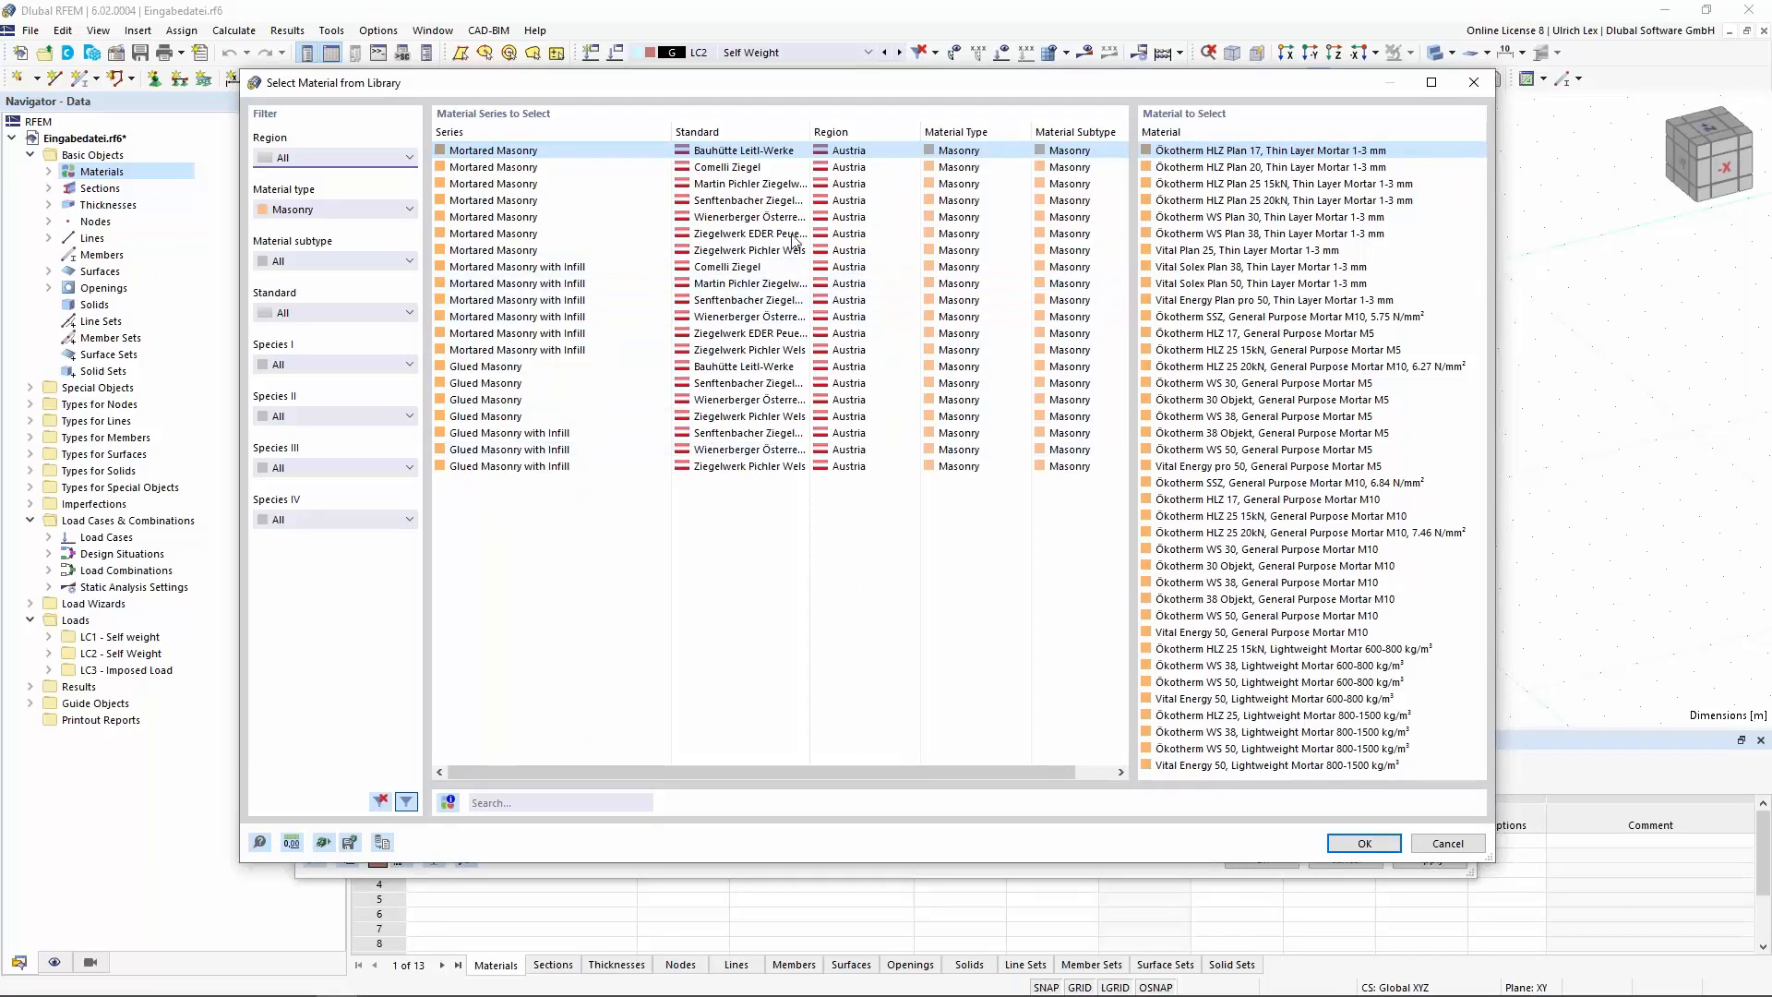
click(673, 219)
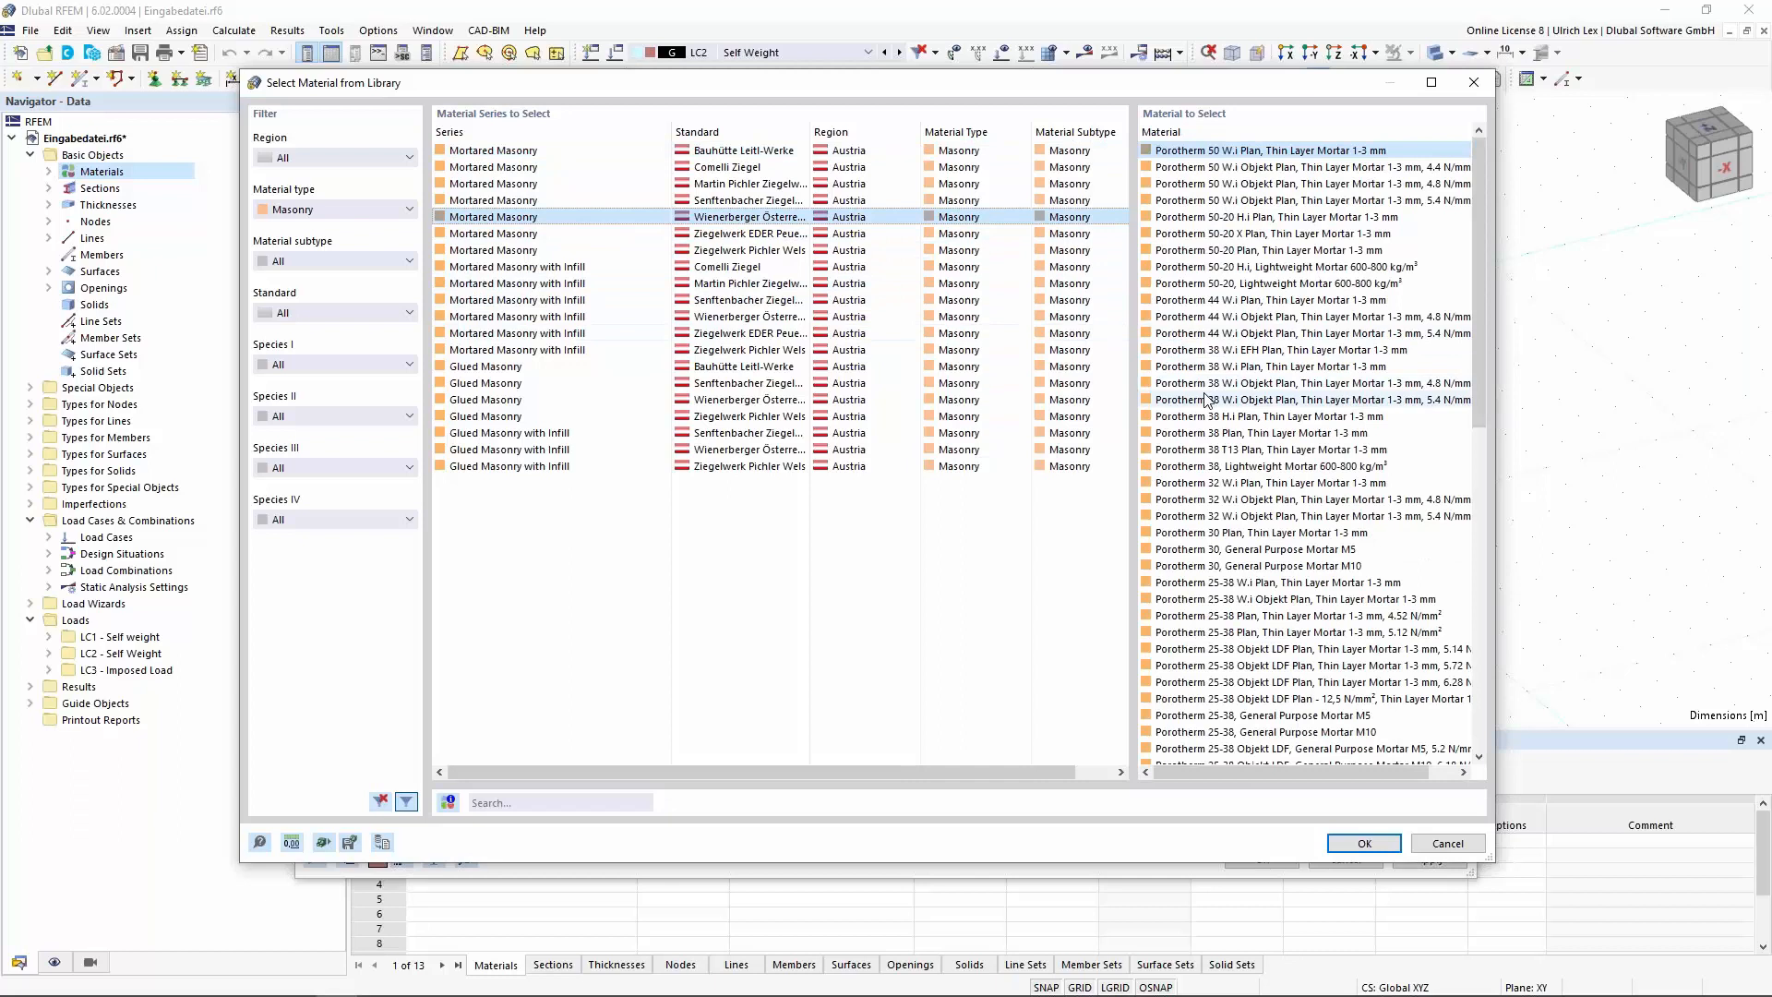
click(1289, 435)
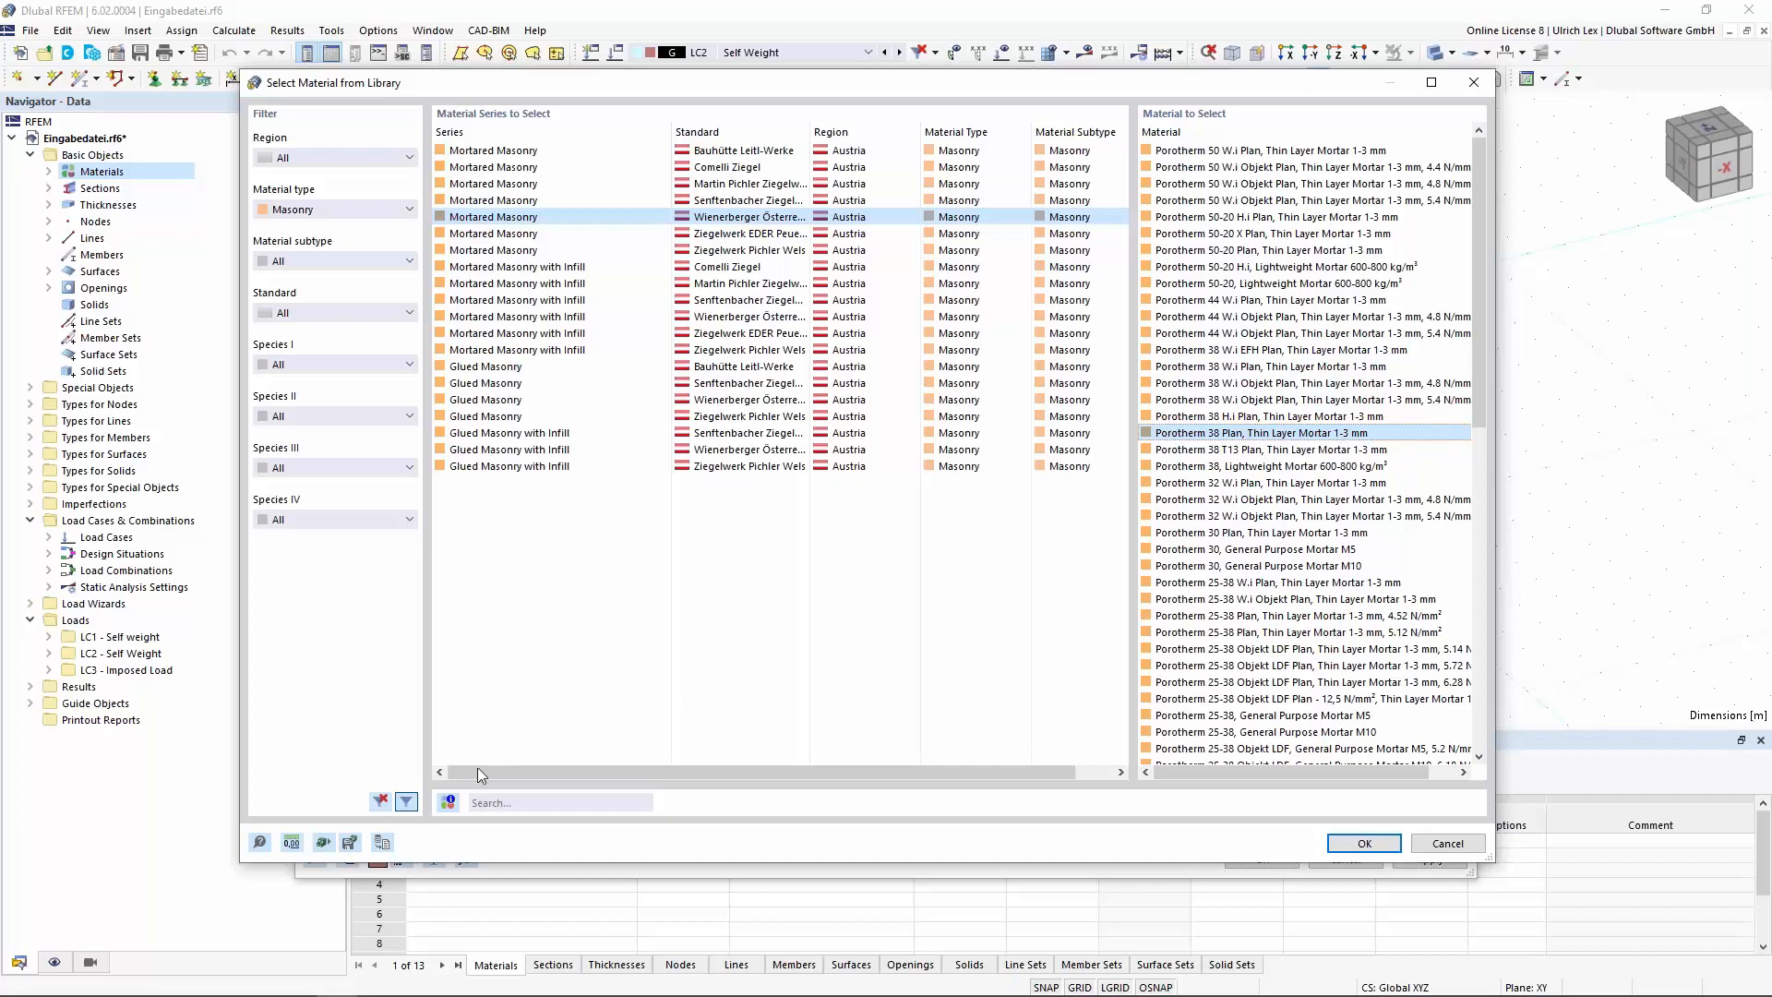
Check the detailed library properties of the selected Porotherm 38 Plan and import it into the new material
click(449, 802)
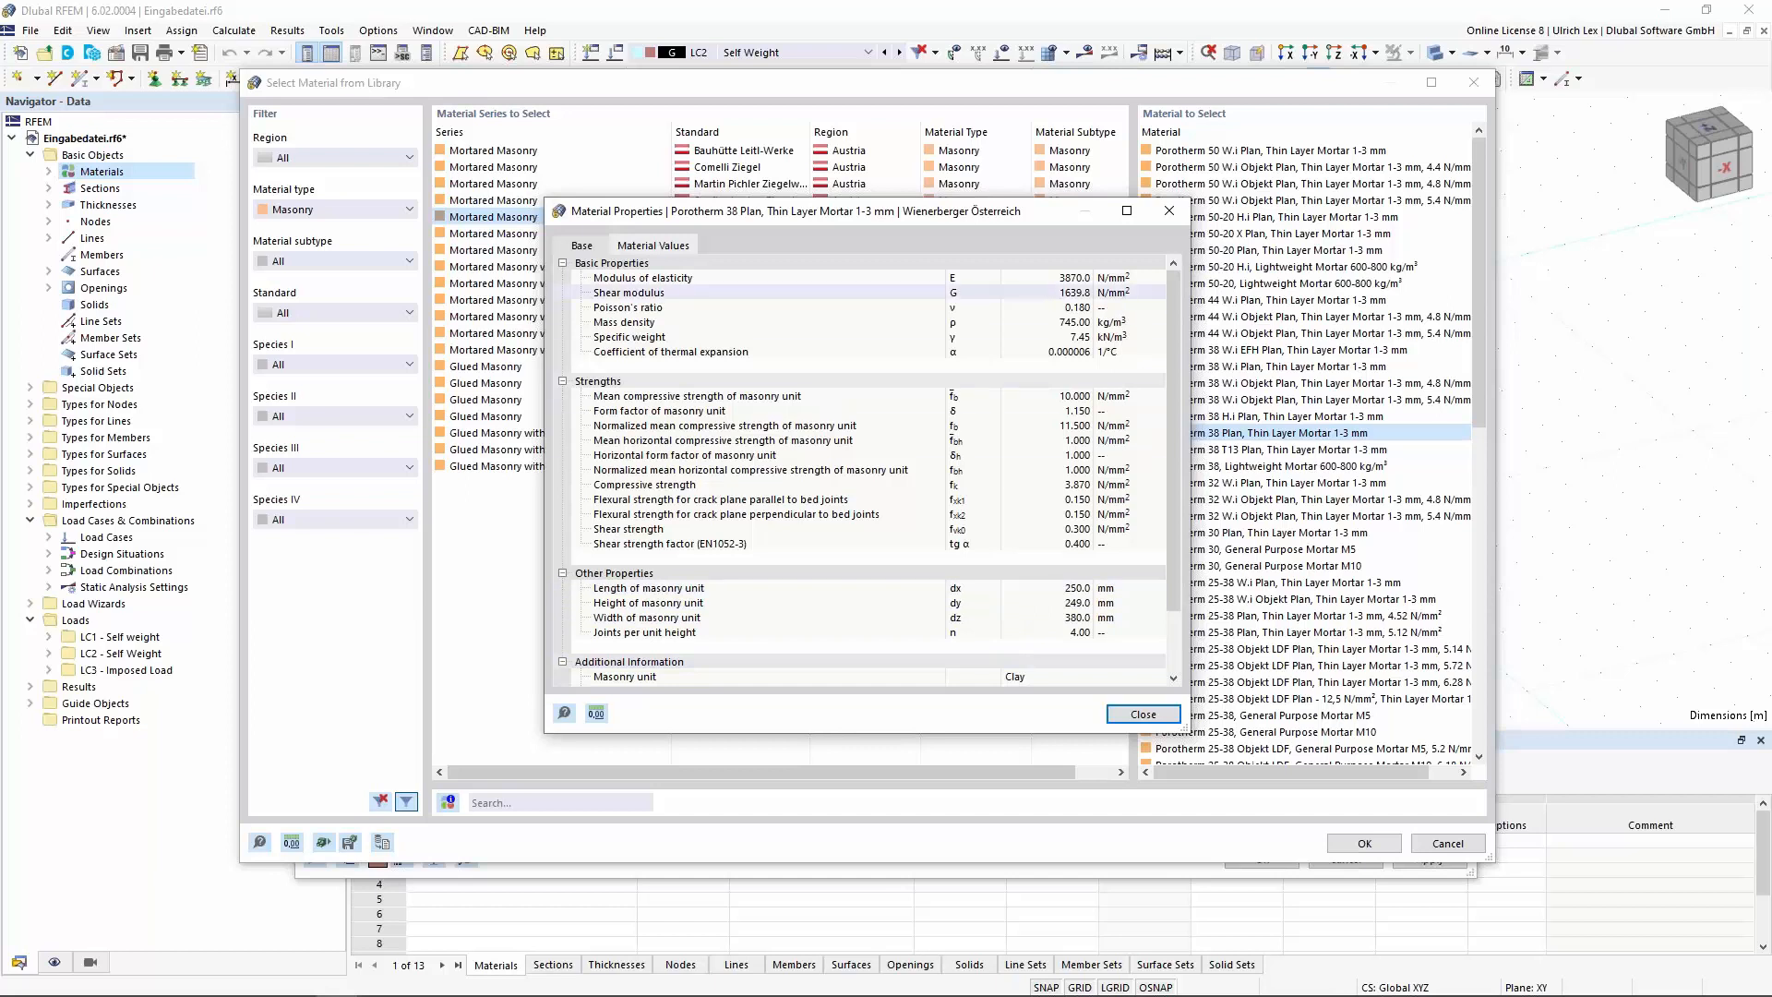
drag(1172, 529, 1172, 571)
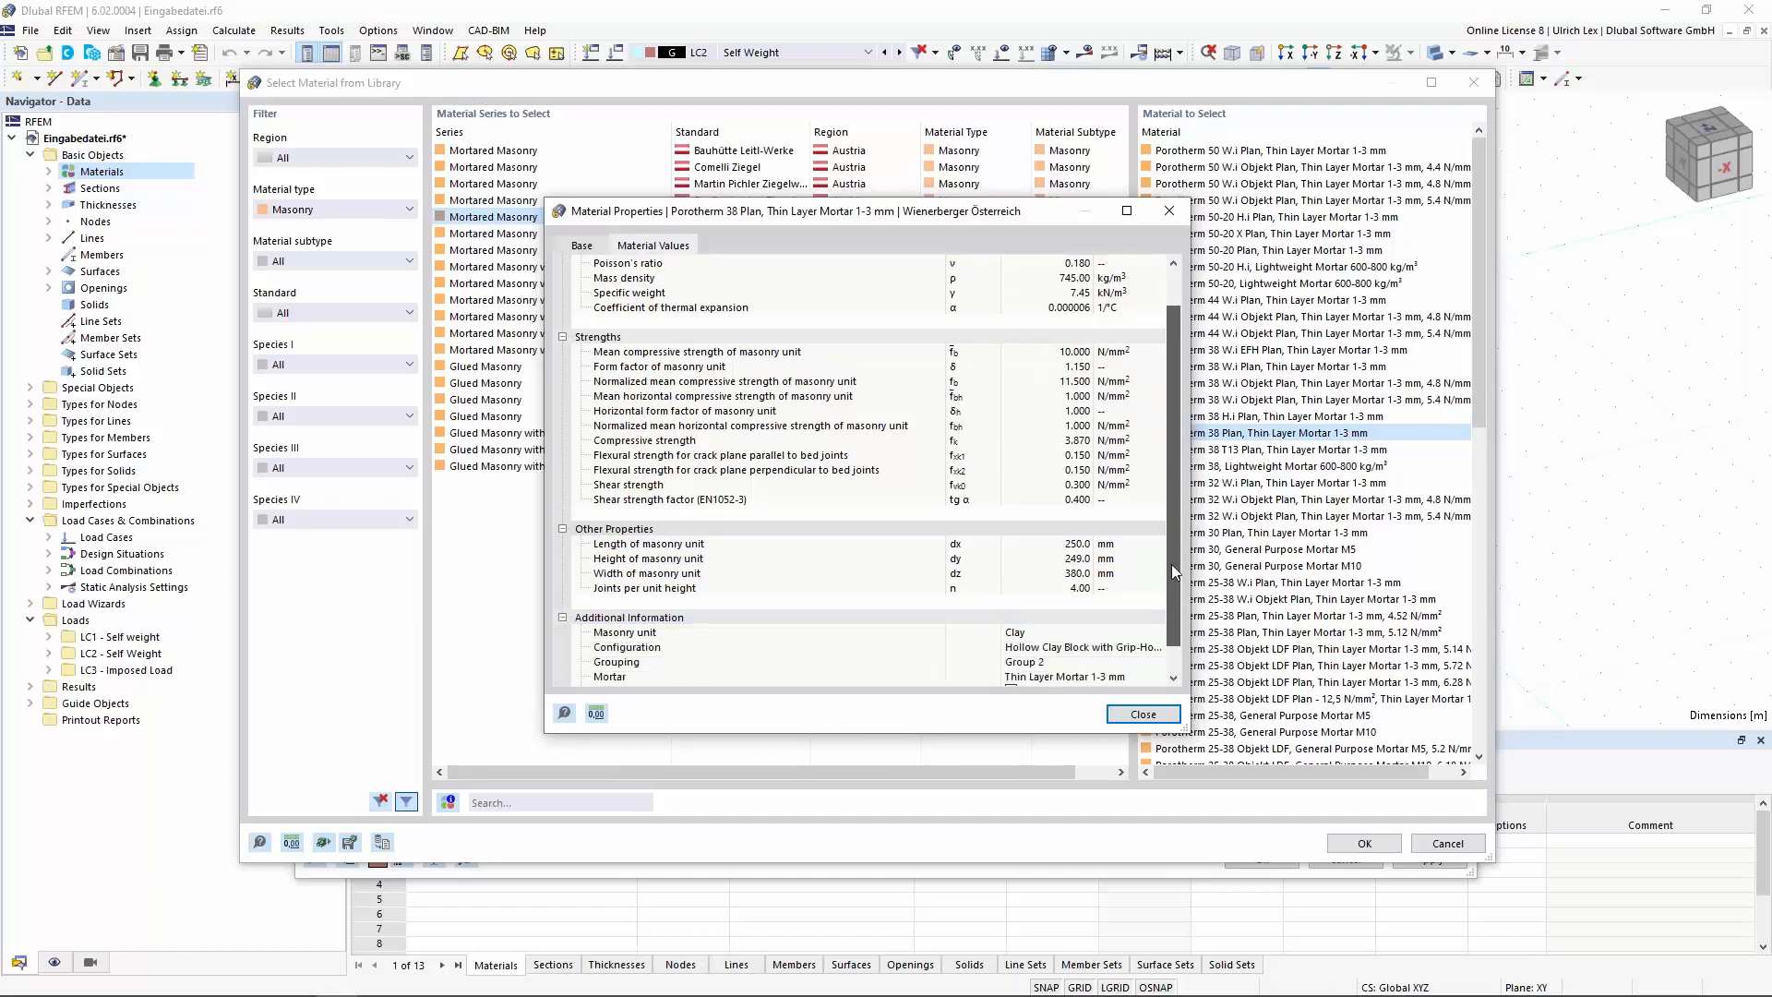
click(1142, 713)
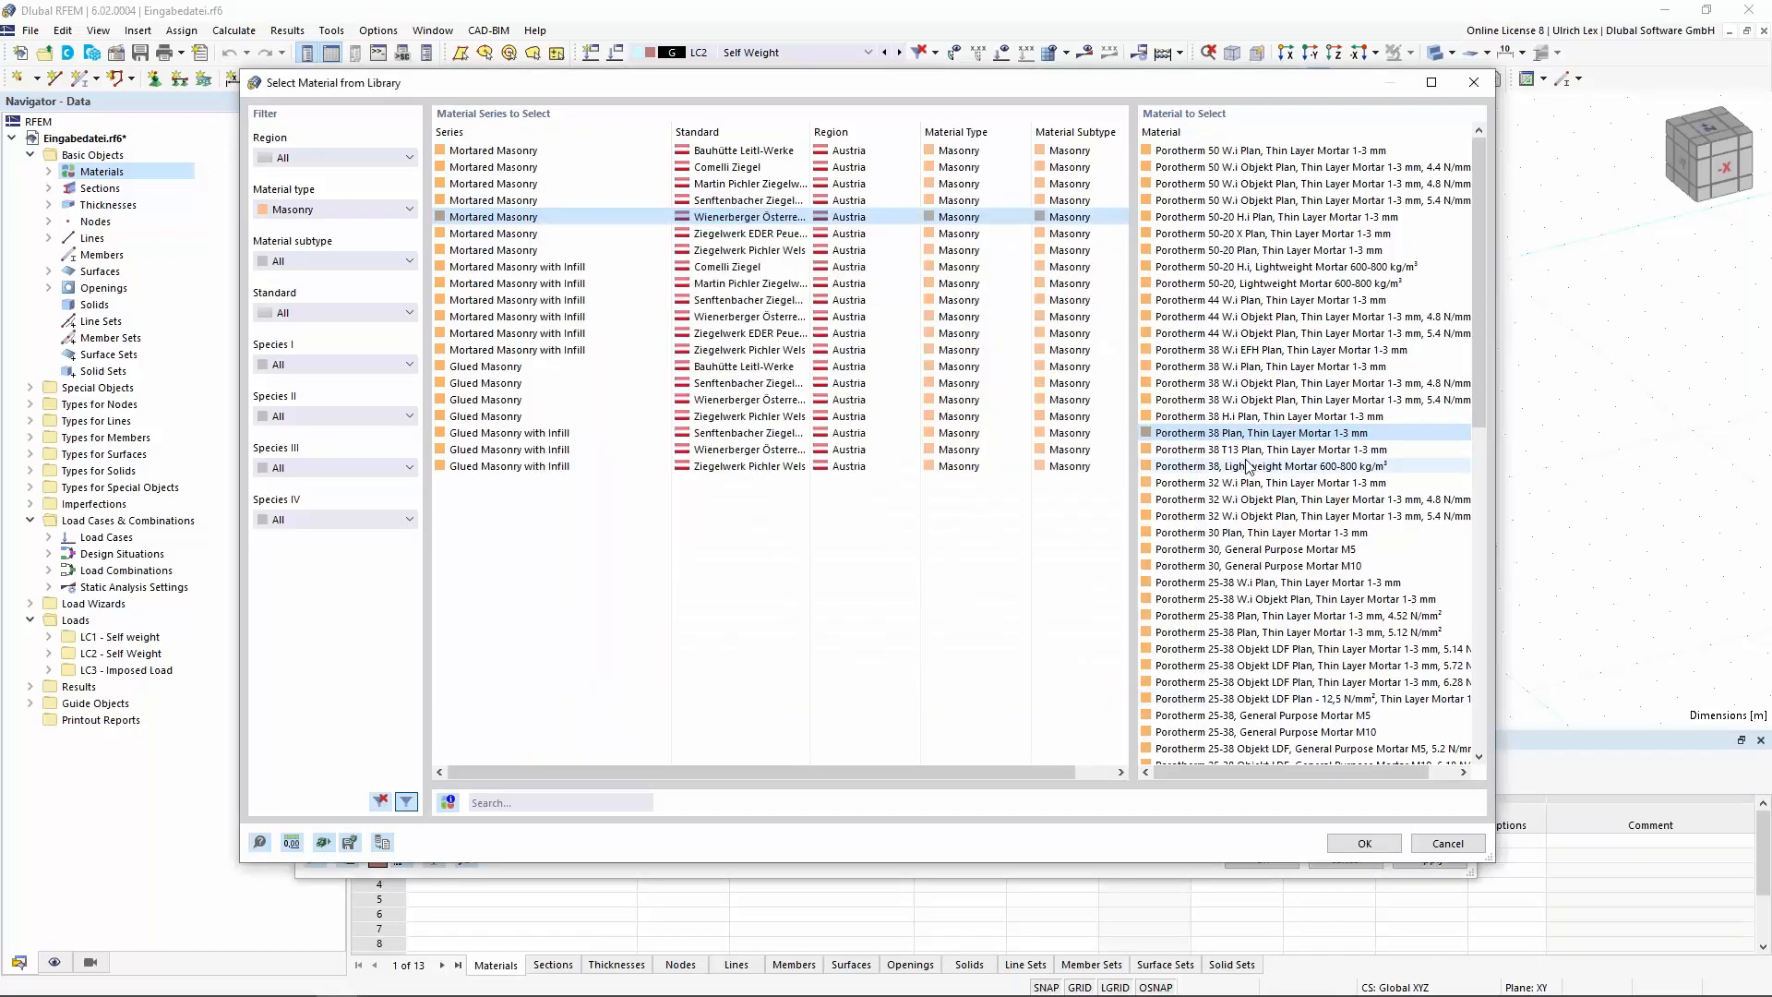
double_click(1262, 435)
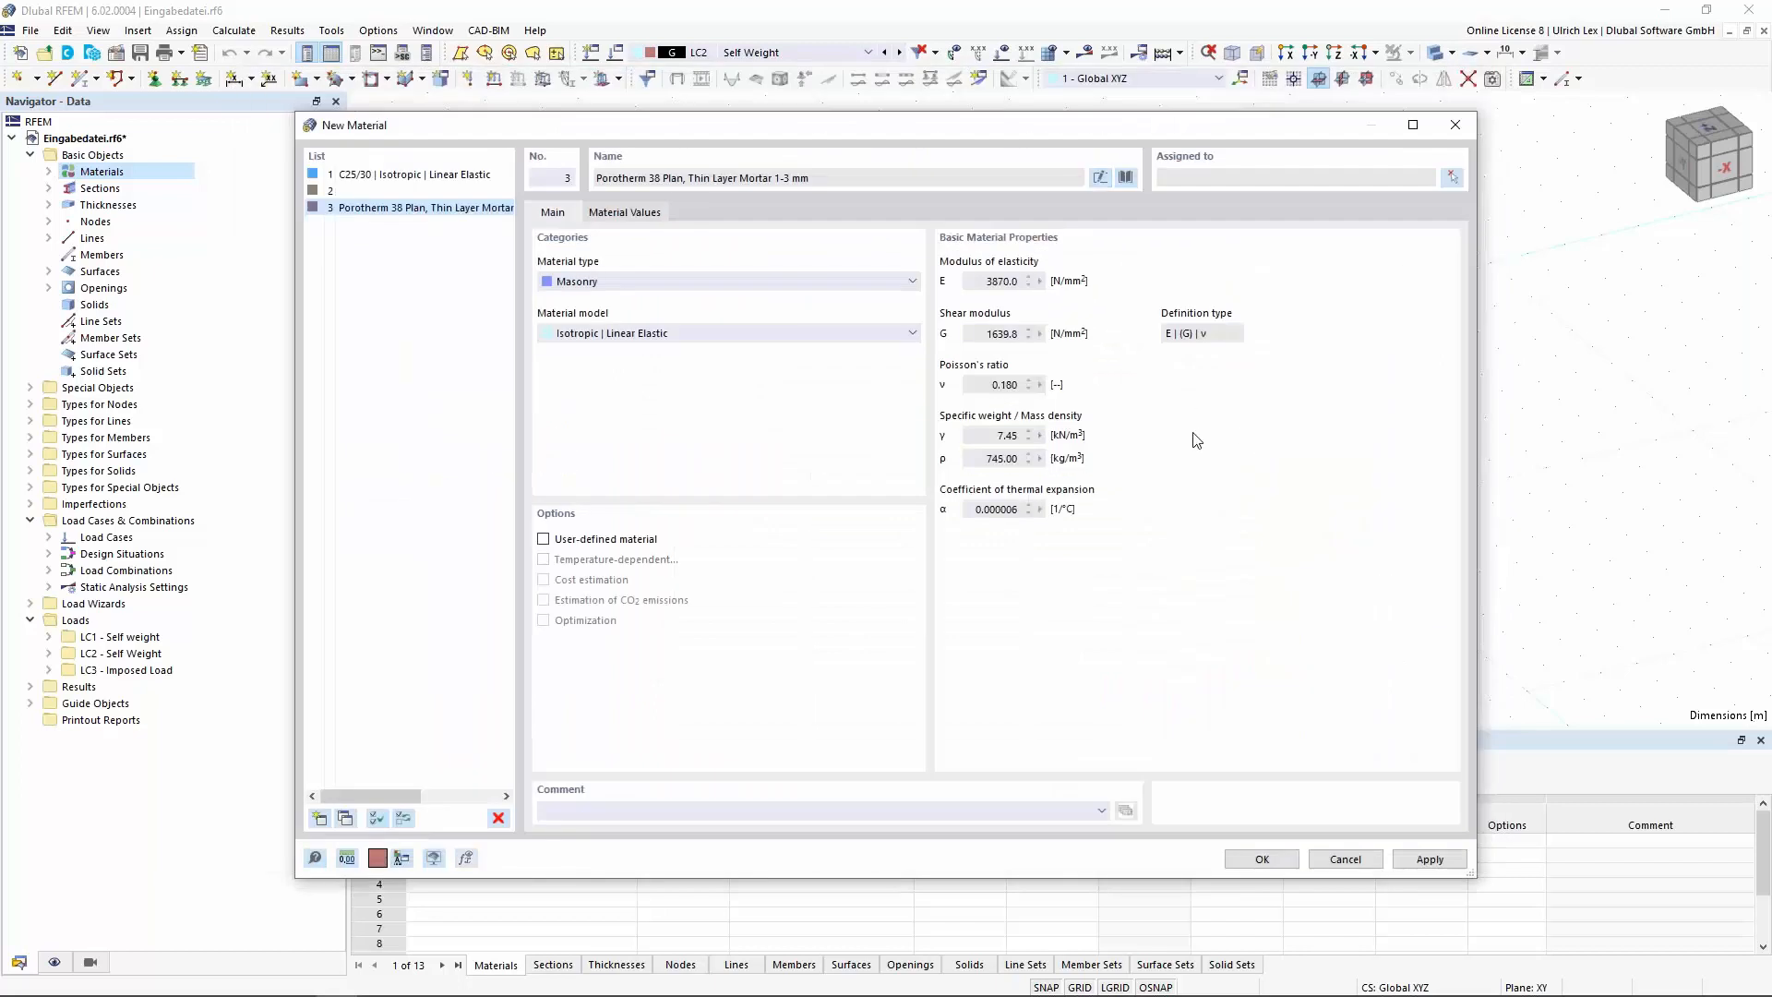
Set the Porotherm 38 Plan material model to Orthotropic | Masonry | Plastic (Surfaces) with partial factor 2, and view its orthotropic parameters
click(690, 334)
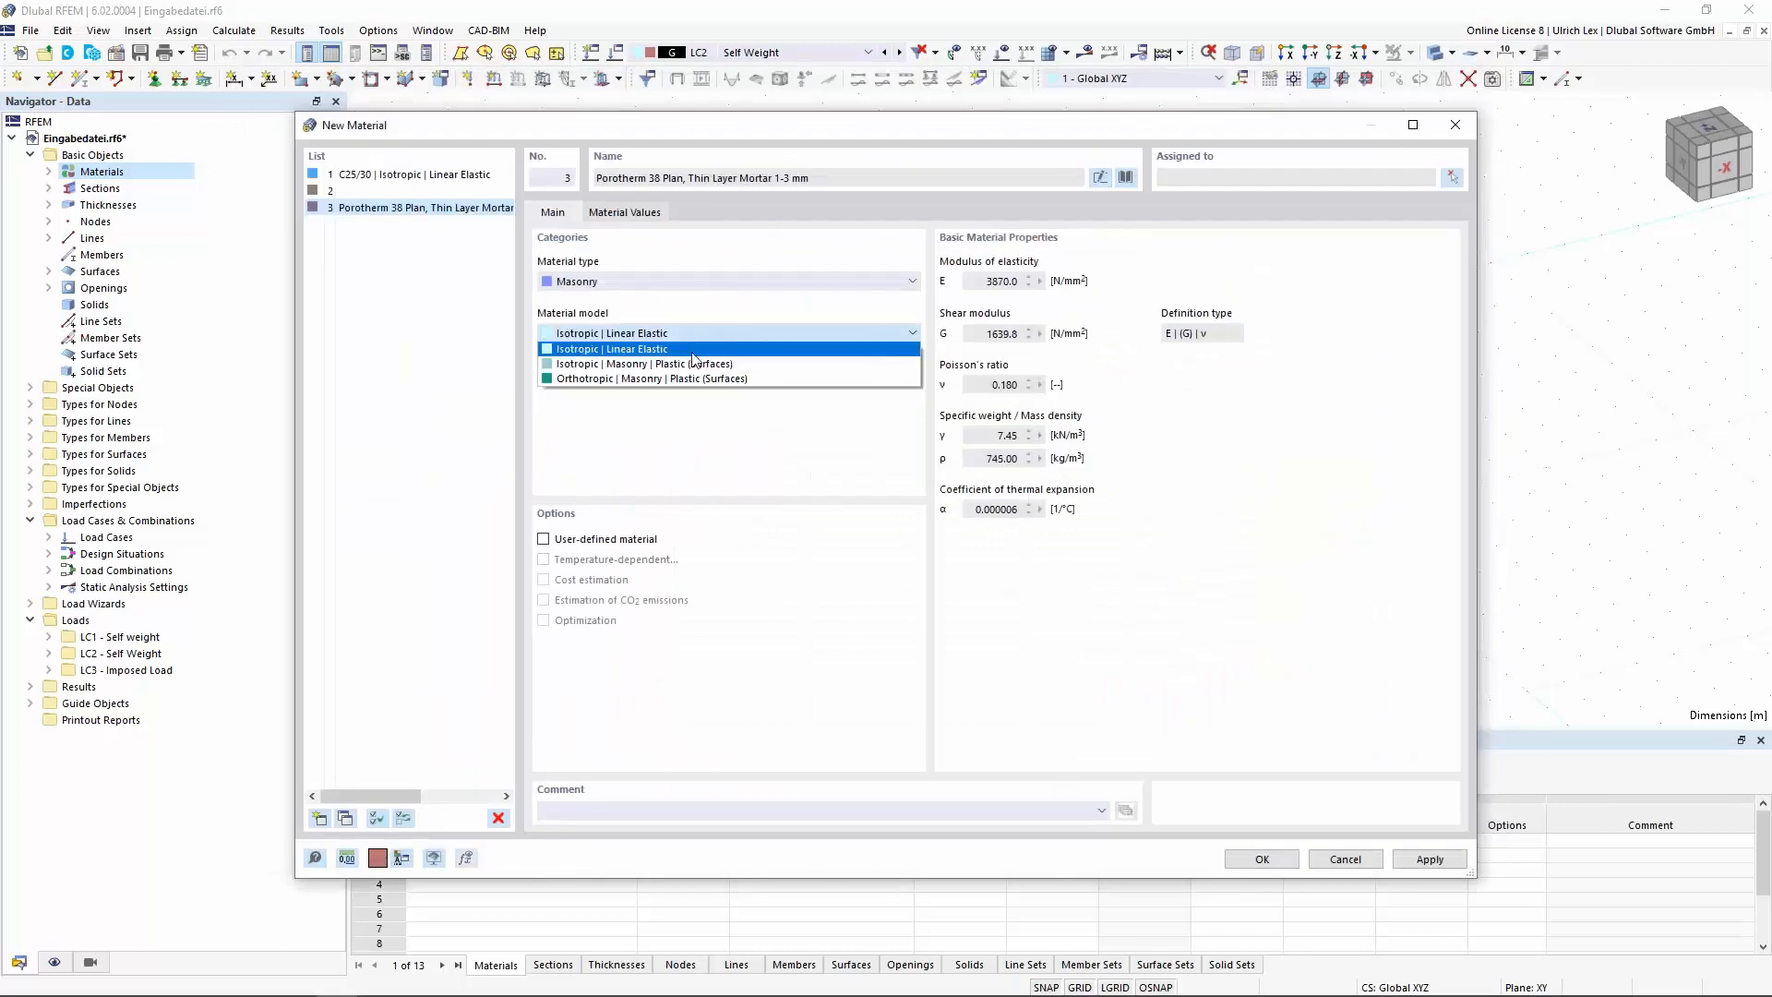
click(727, 388)
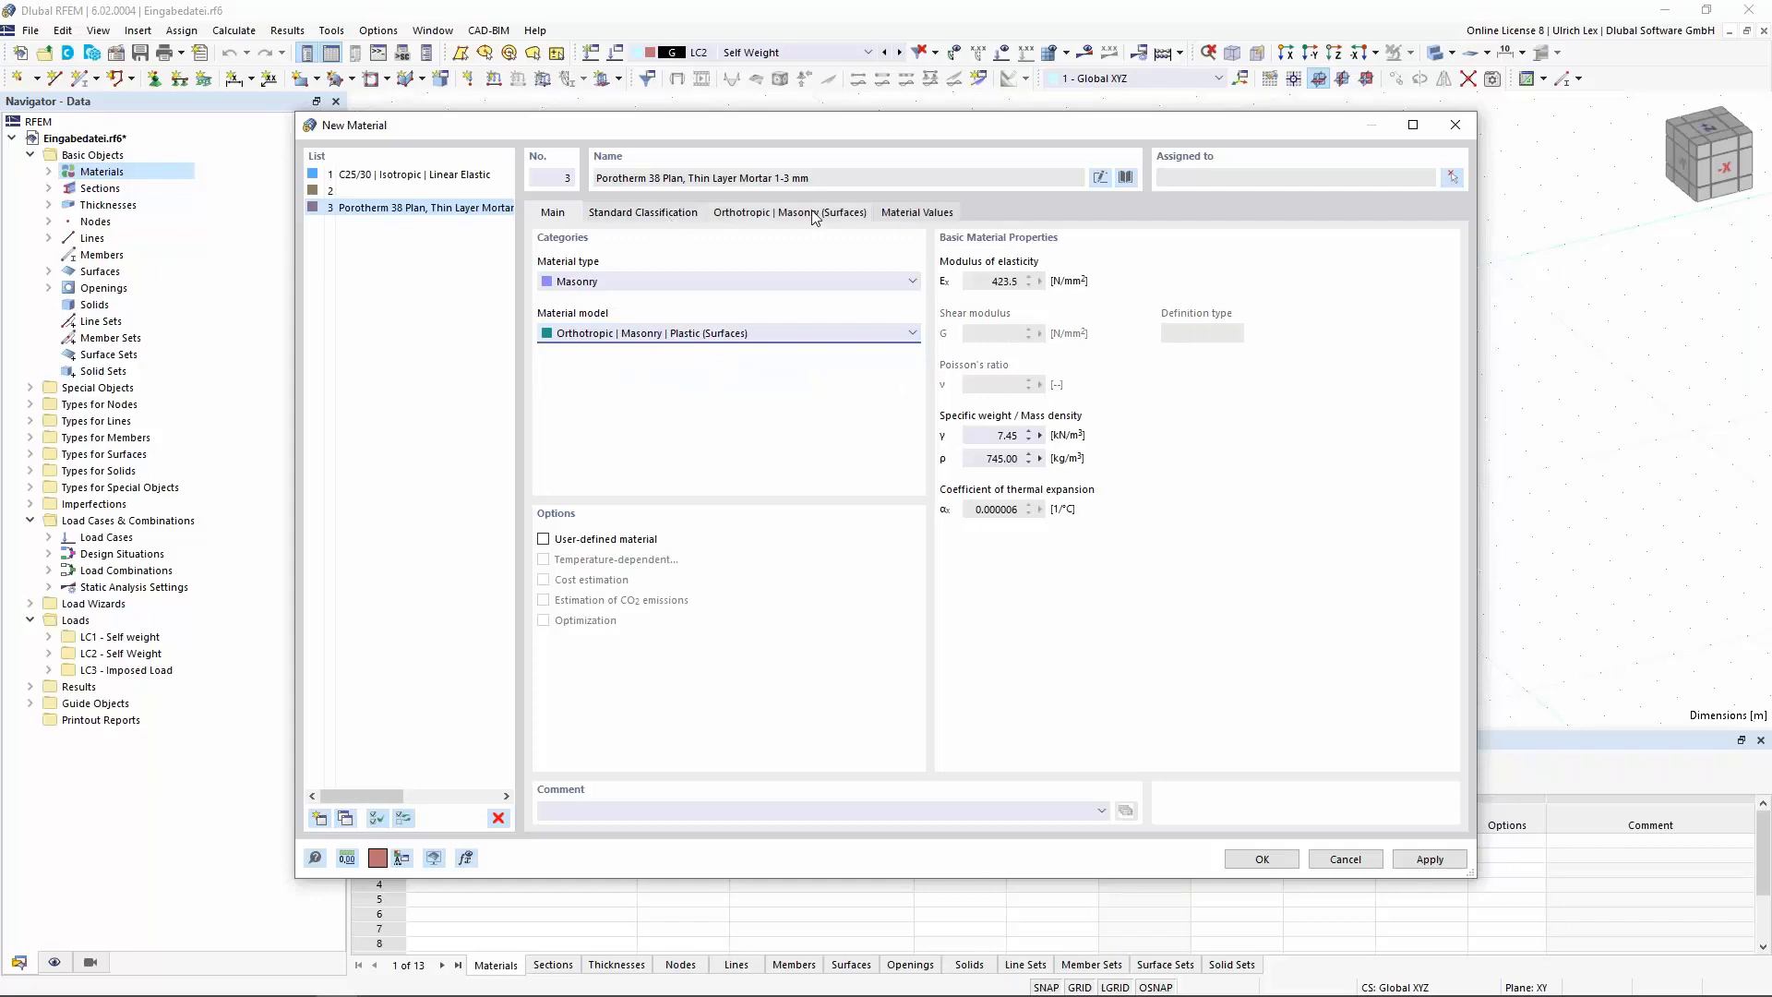
click(671, 218)
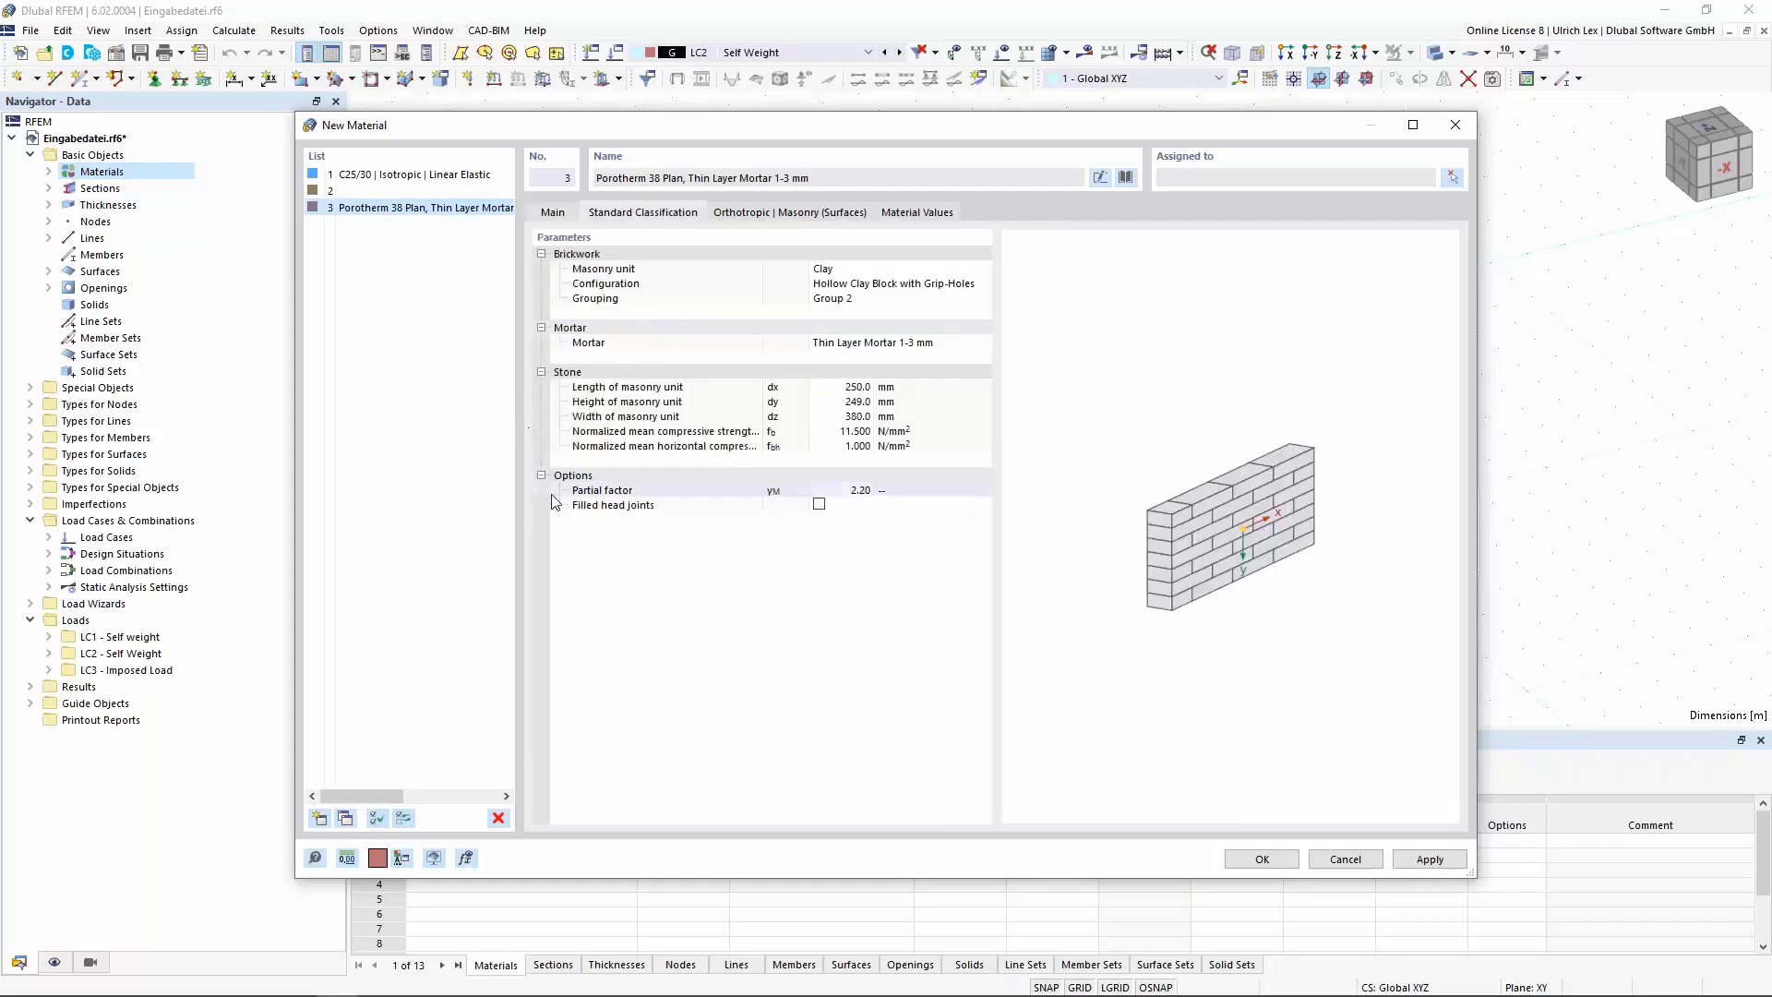
click(855, 494)
key(Return)
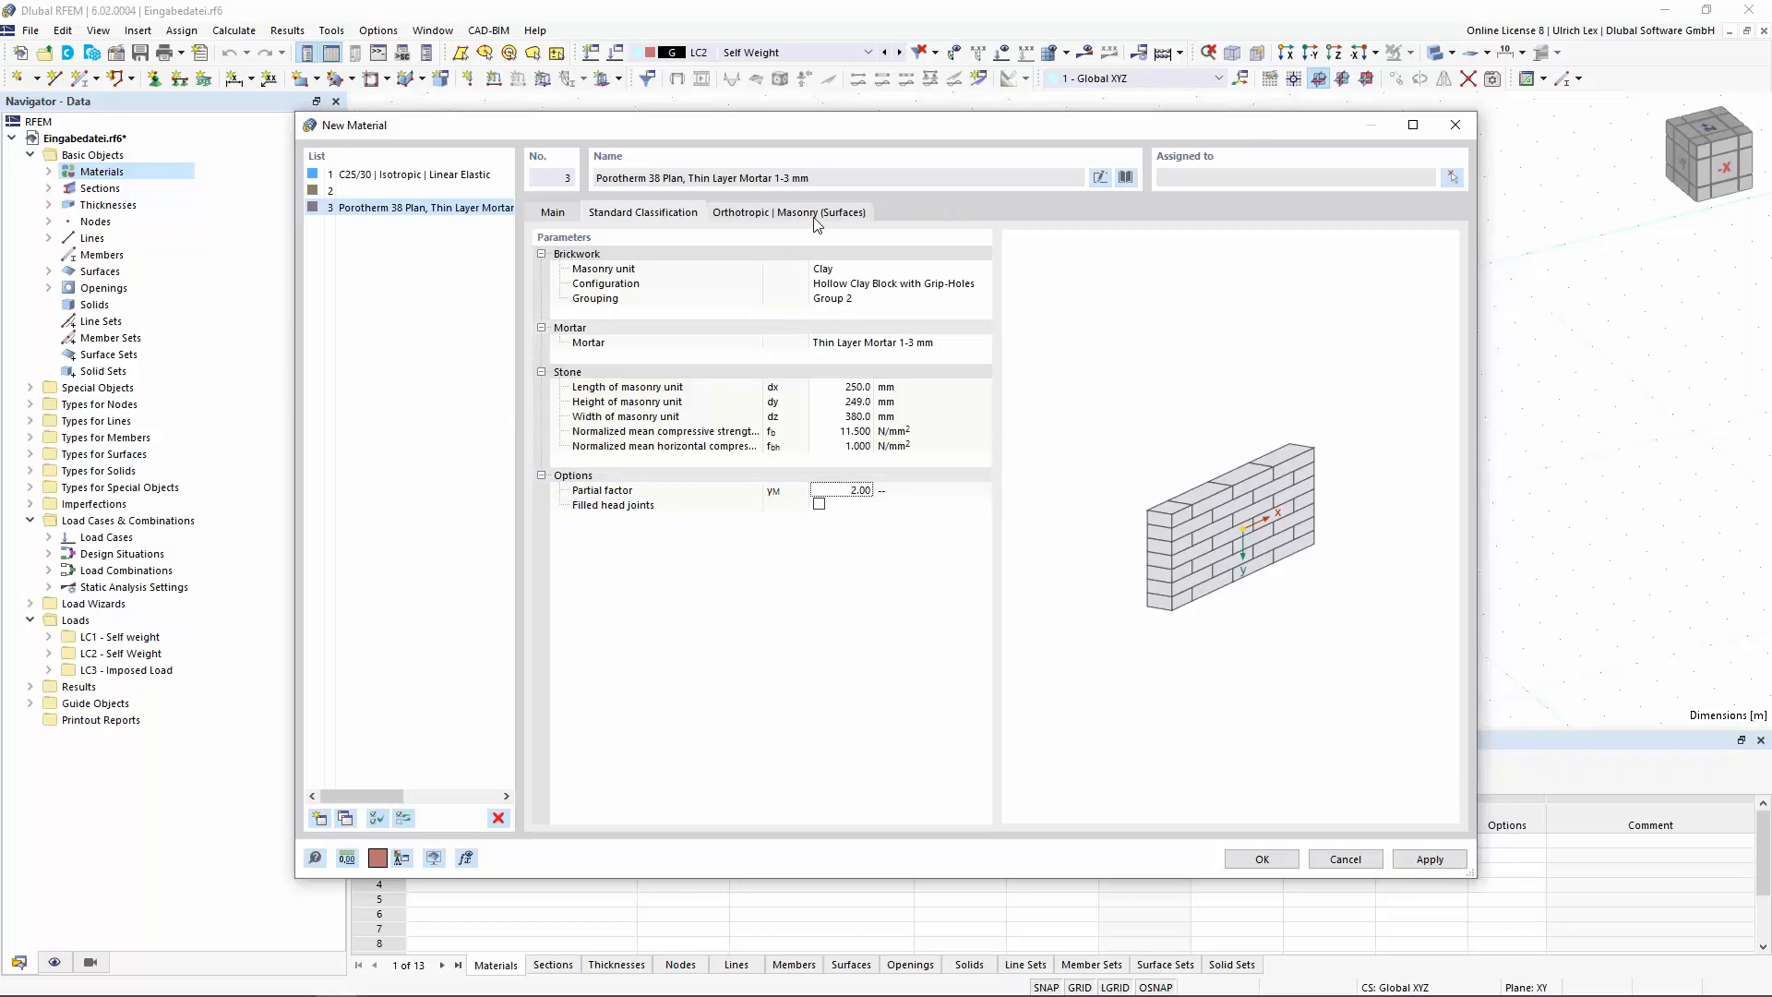
click(816, 213)
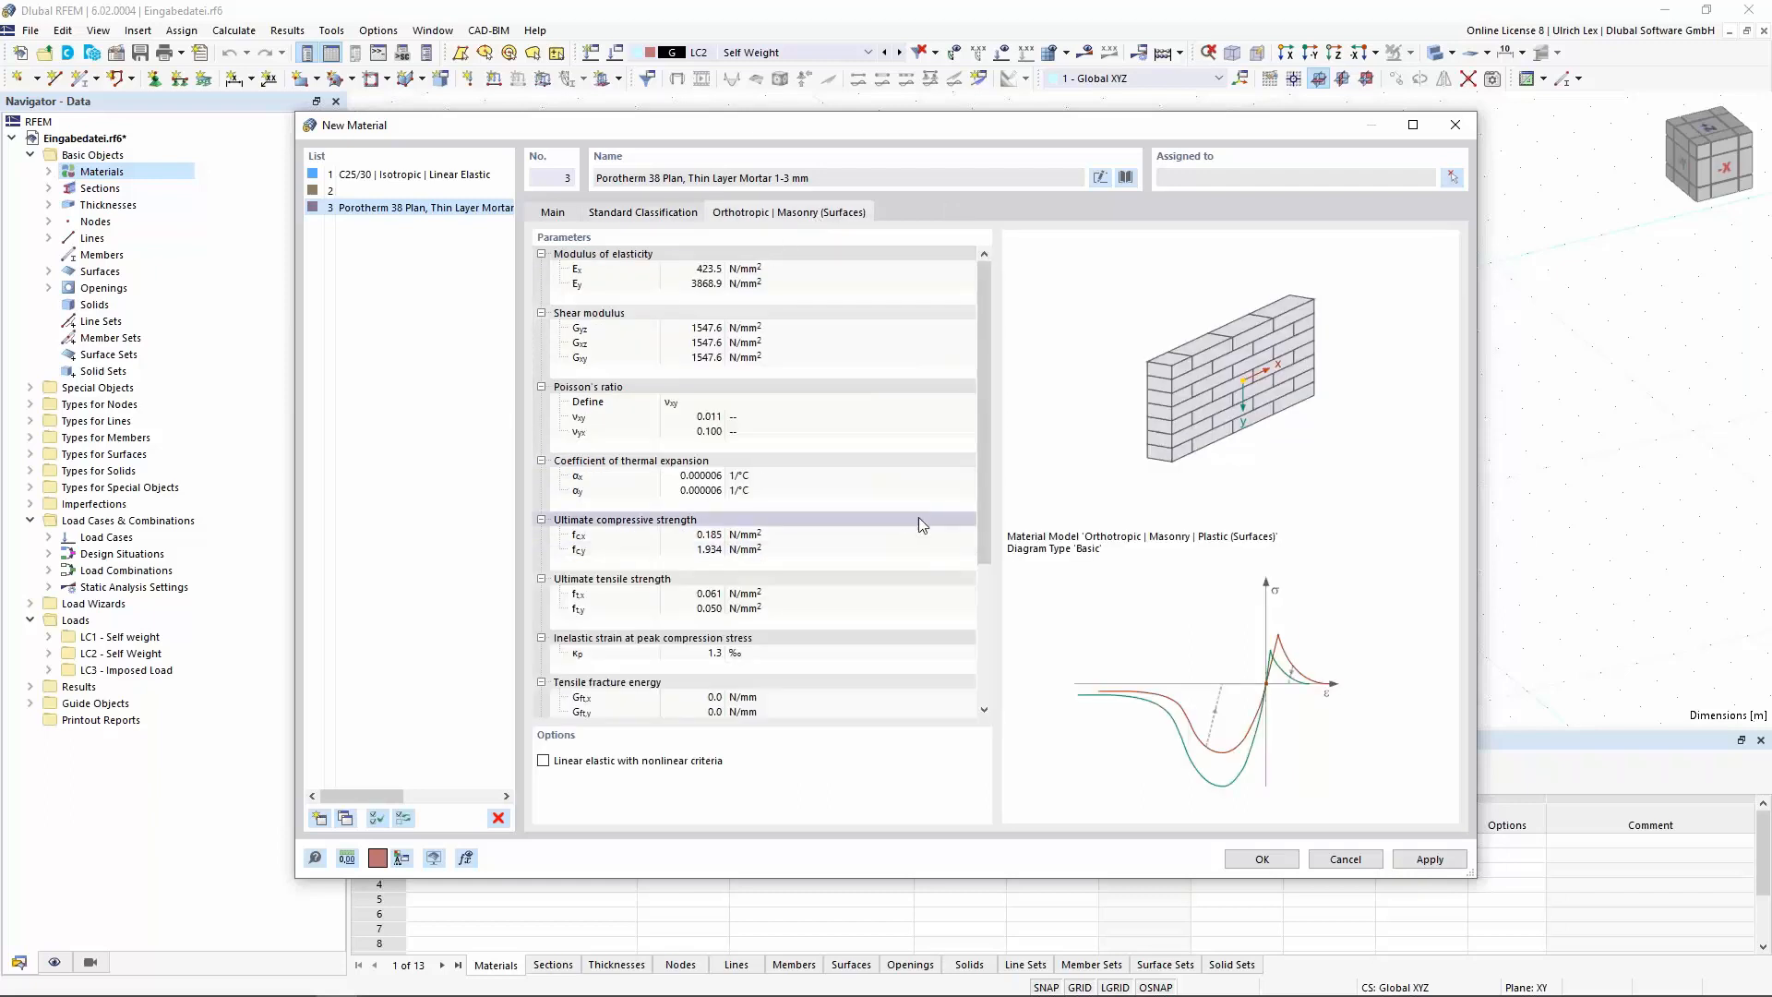
Add material 4 from the library's Wienerberger Mortared Masonry series, Porotherm 25-38 Plan, Thin Layer Mortar 1-3 mm, 4.52 N/mm², and confirm the materials
click(321, 818)
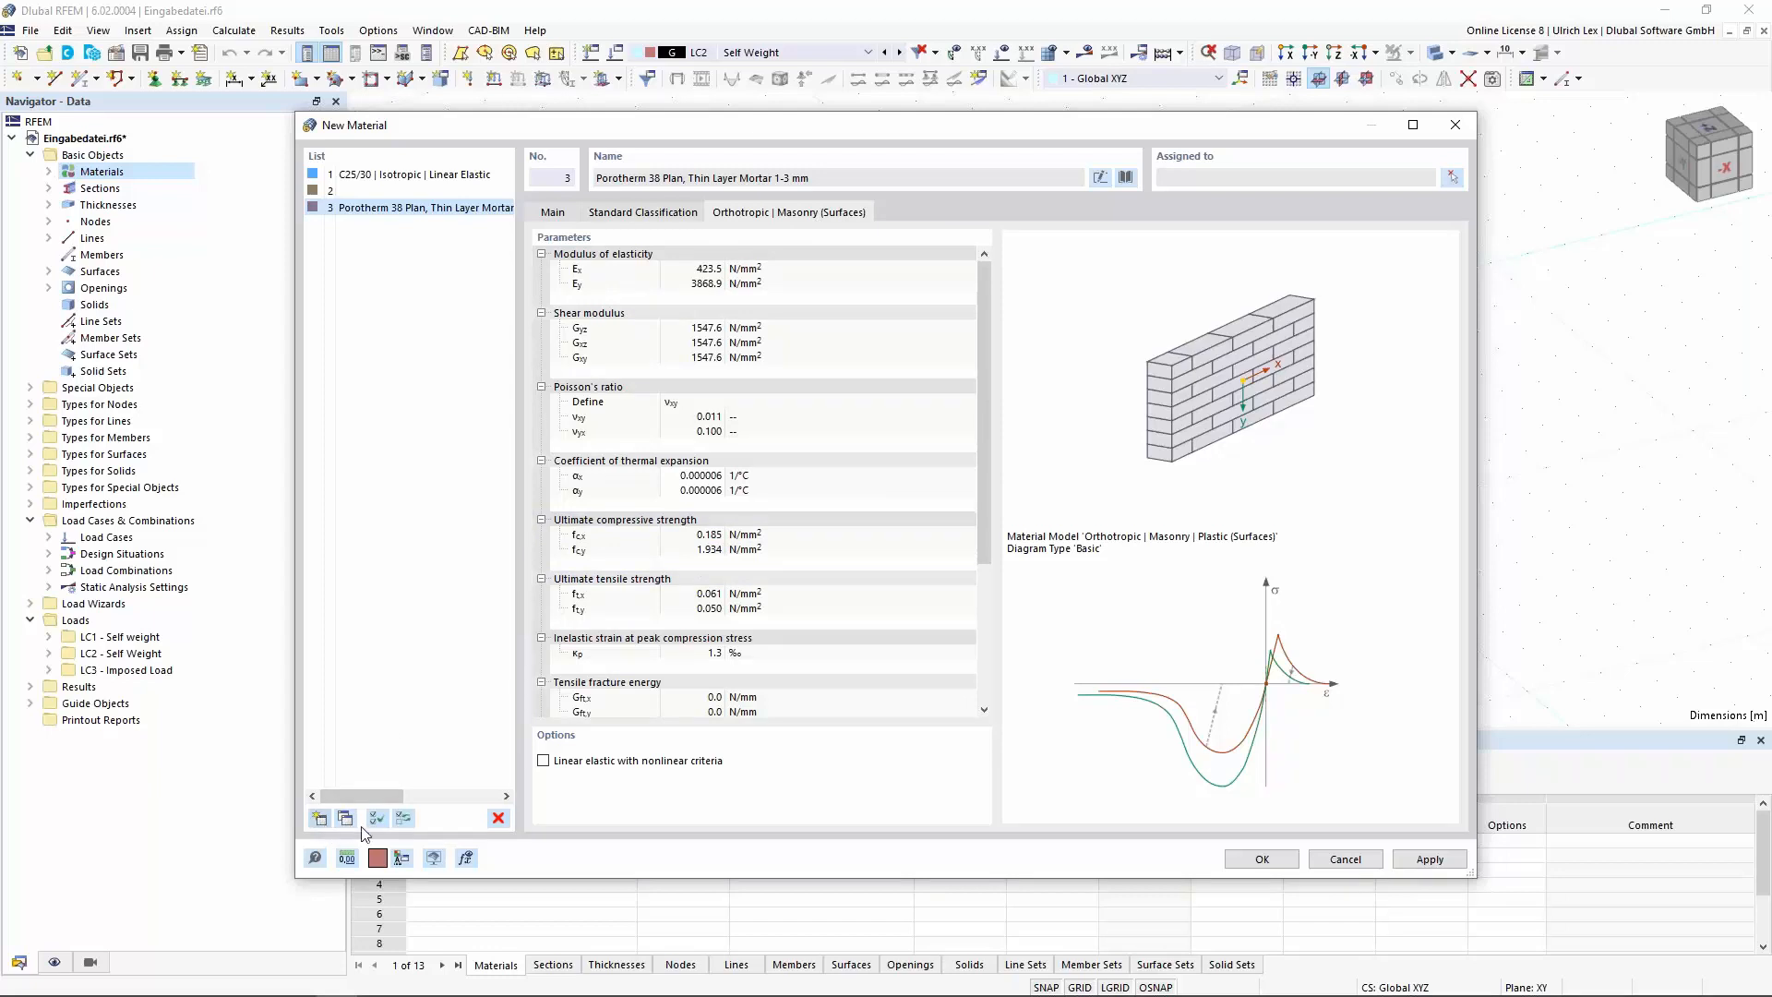
click(1126, 177)
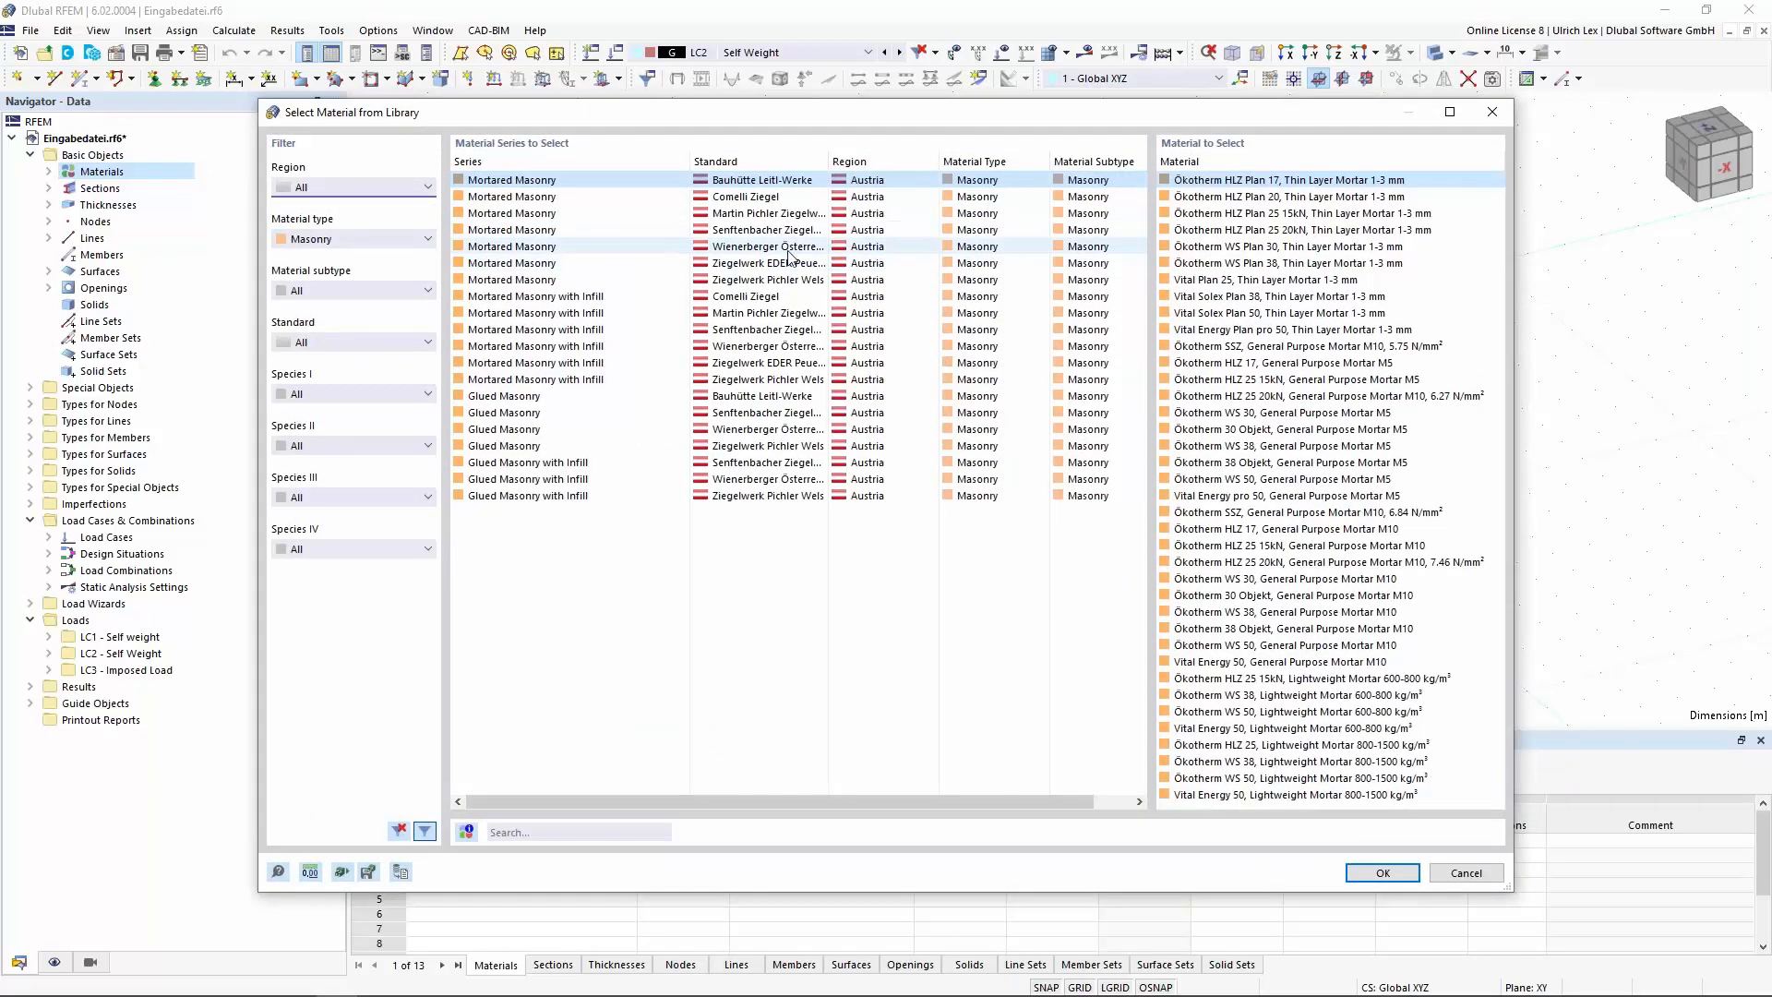
click(764, 247)
scroll(1290, 683, down, 1)
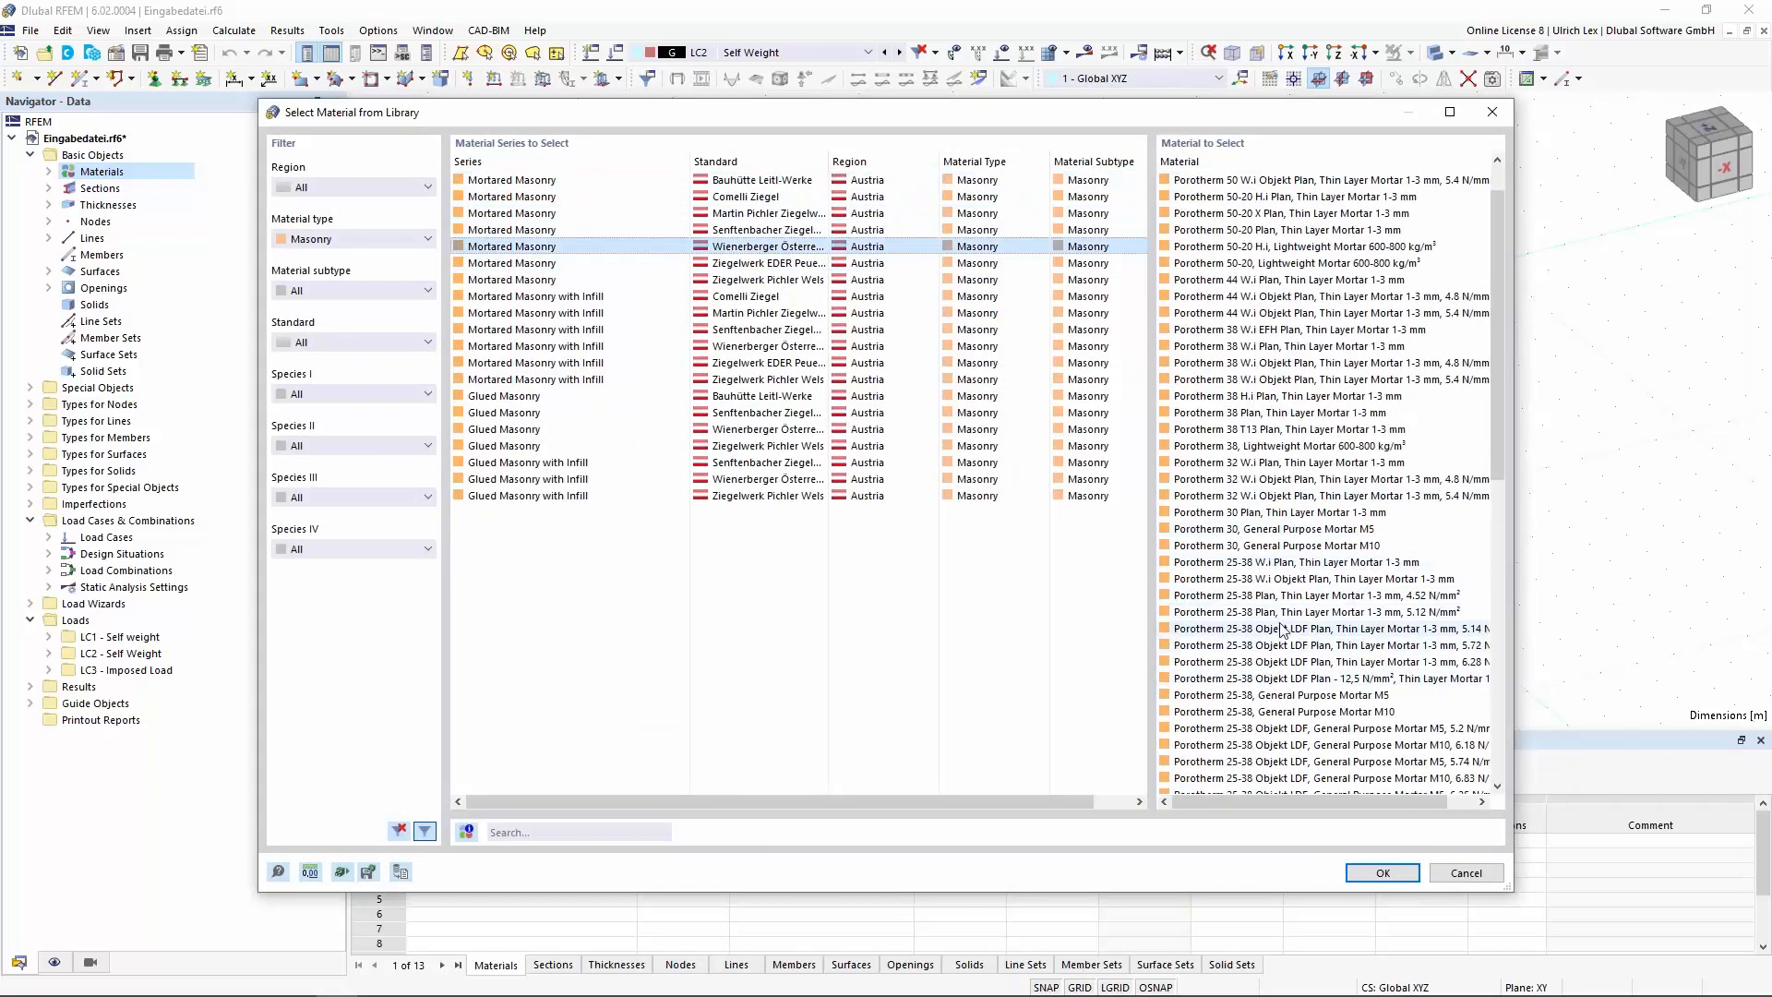
click(1292, 579)
click(1324, 596)
double_click(1343, 598)
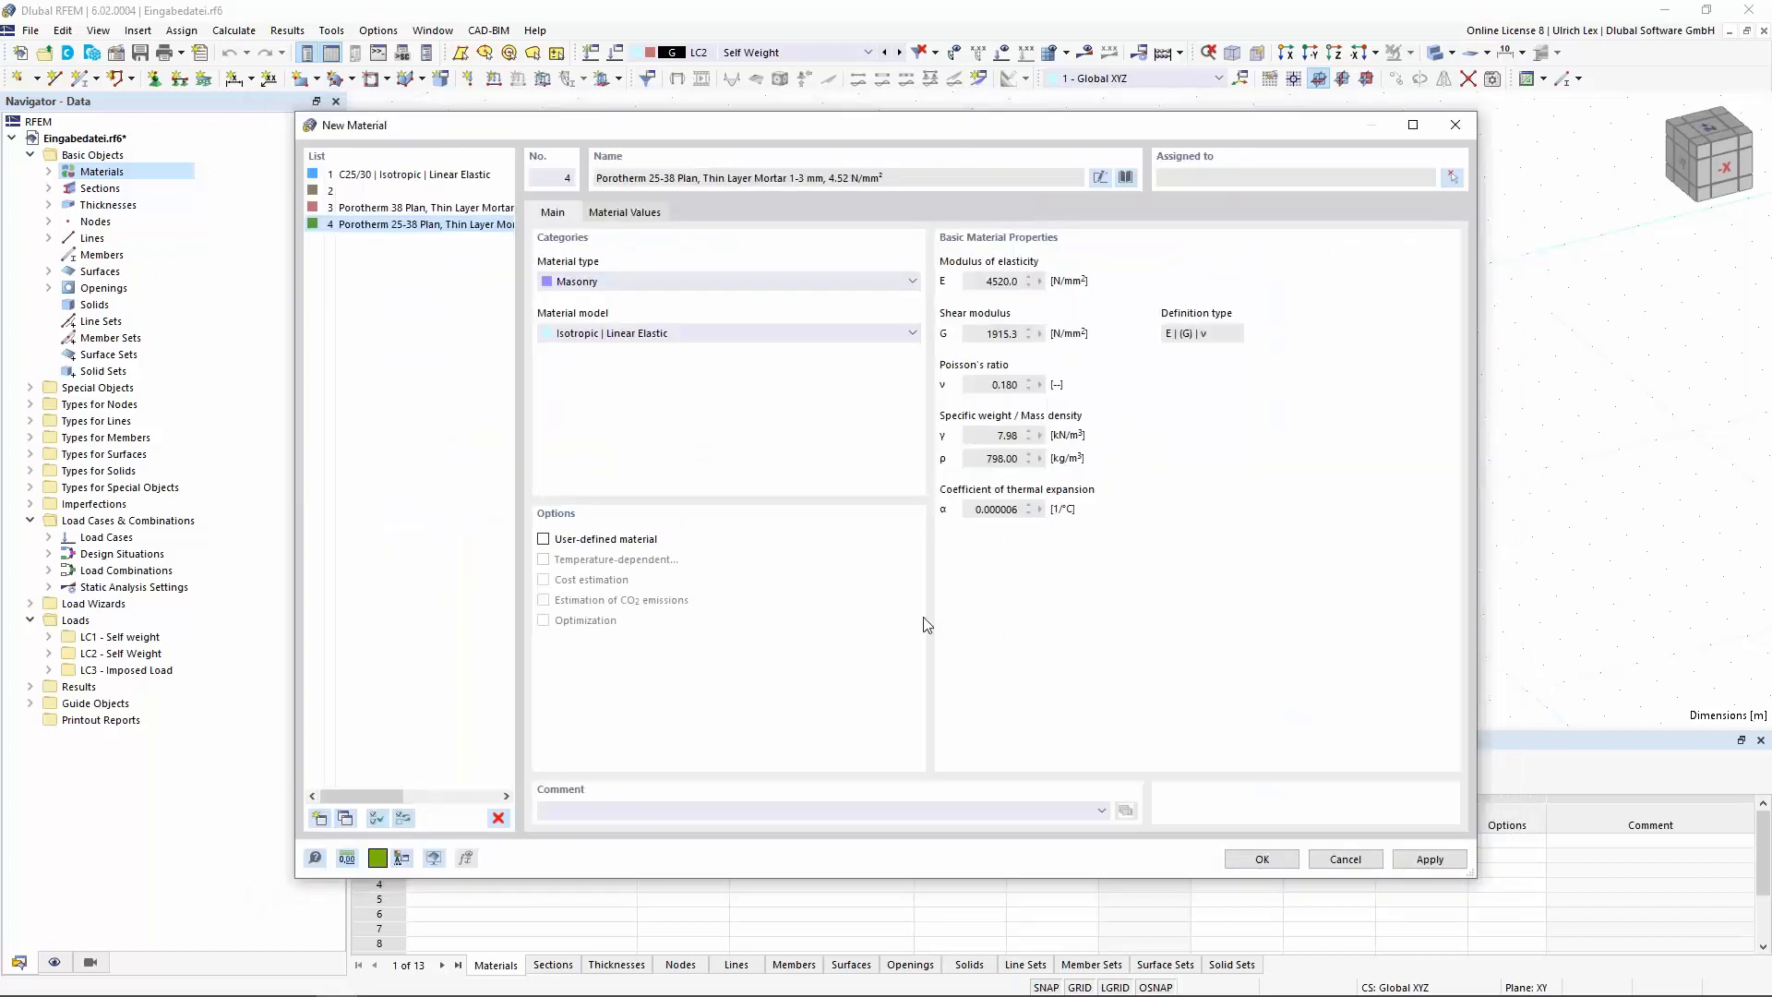
click(1262, 859)
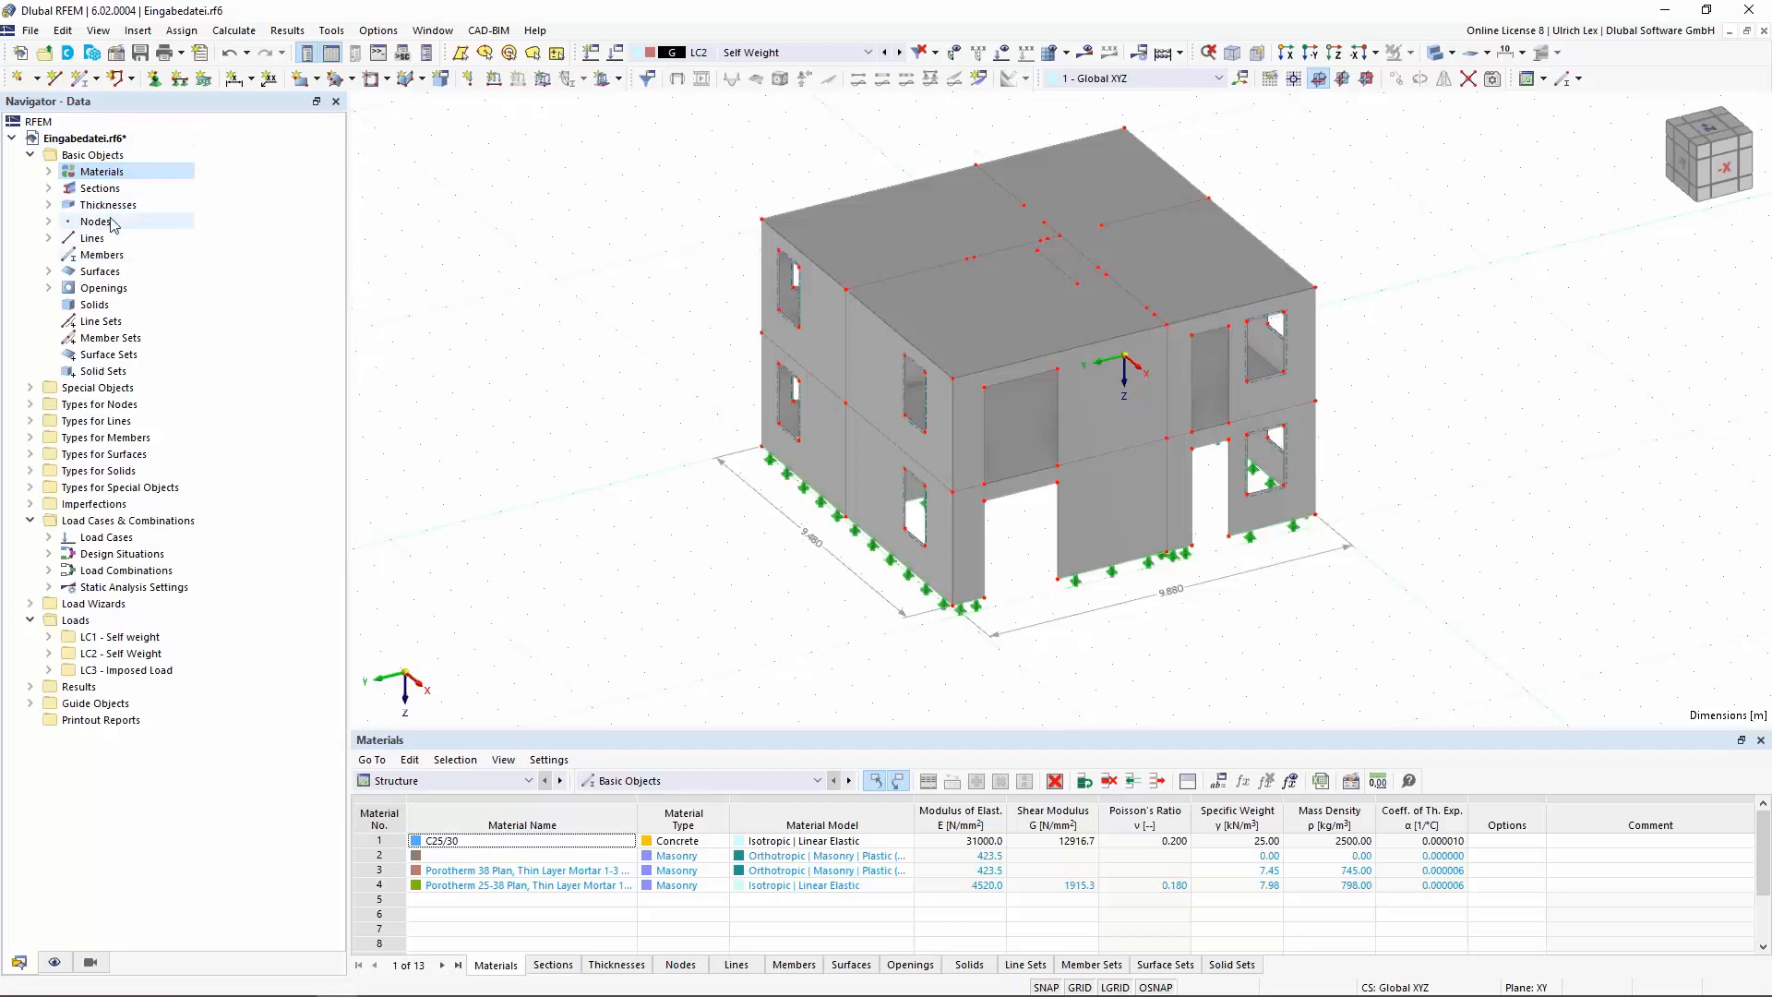
Create a uniform thickness of 380 mm using the Porotherm 38 Plan material
click(49, 205)
right_click(122, 206)
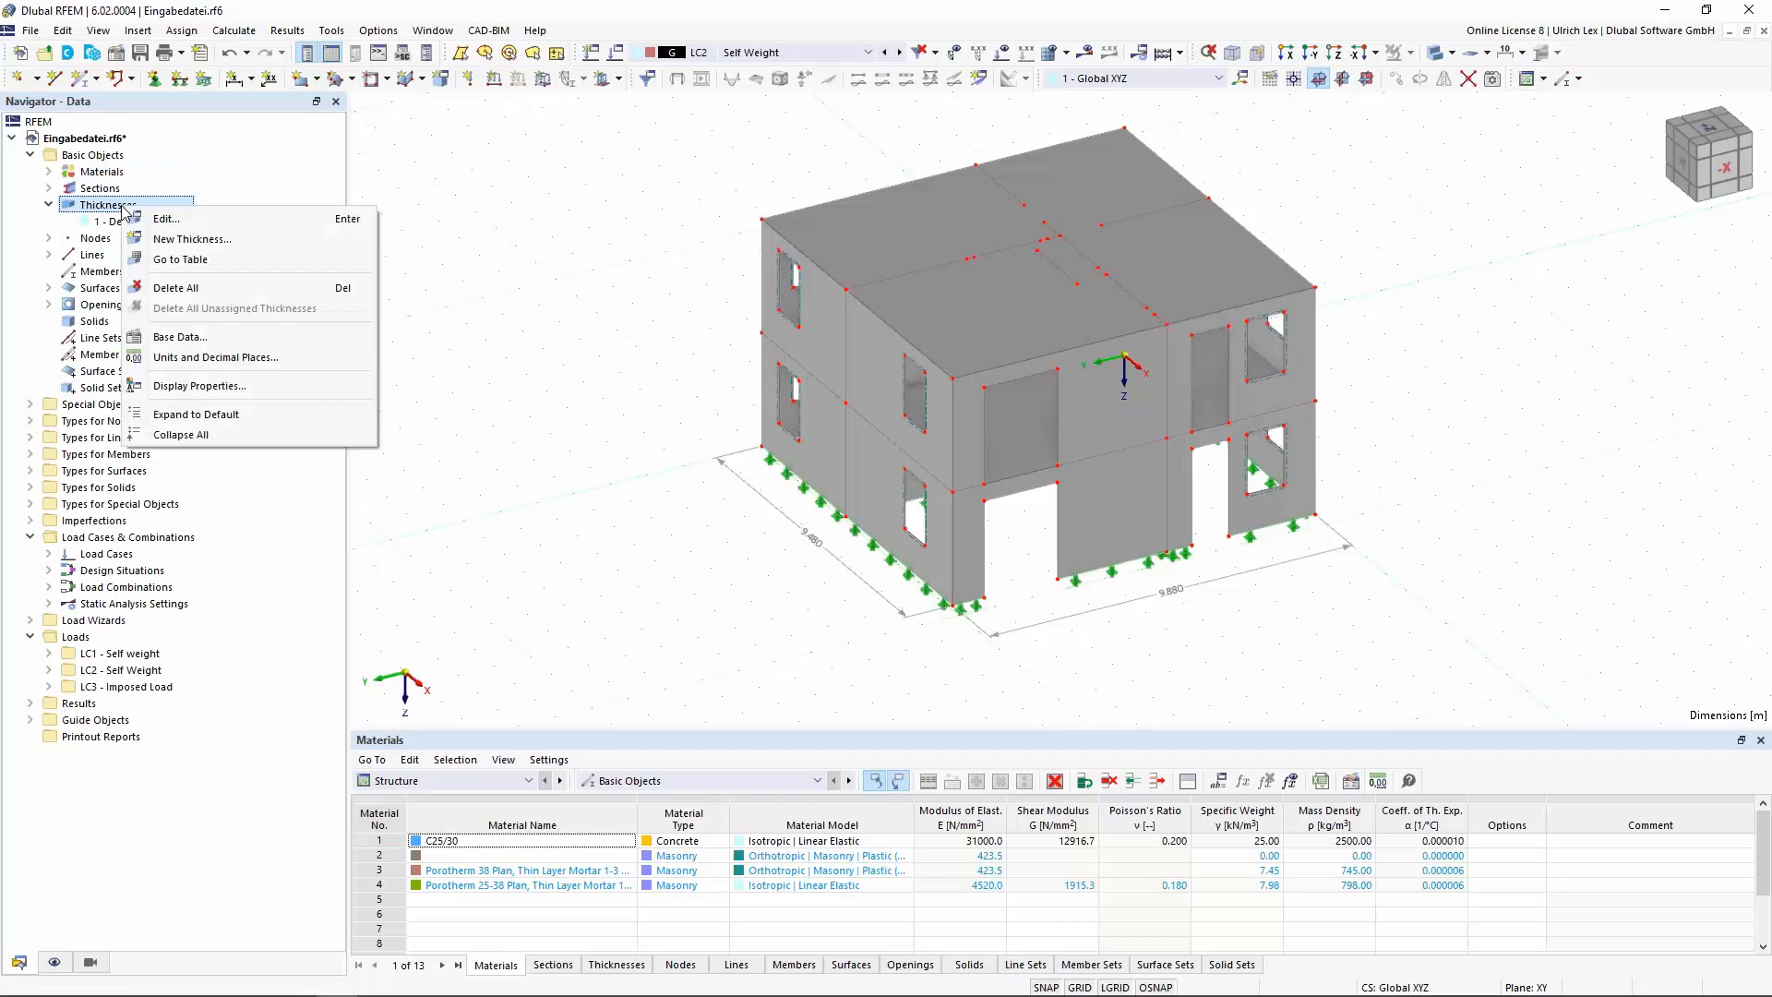
click(178, 244)
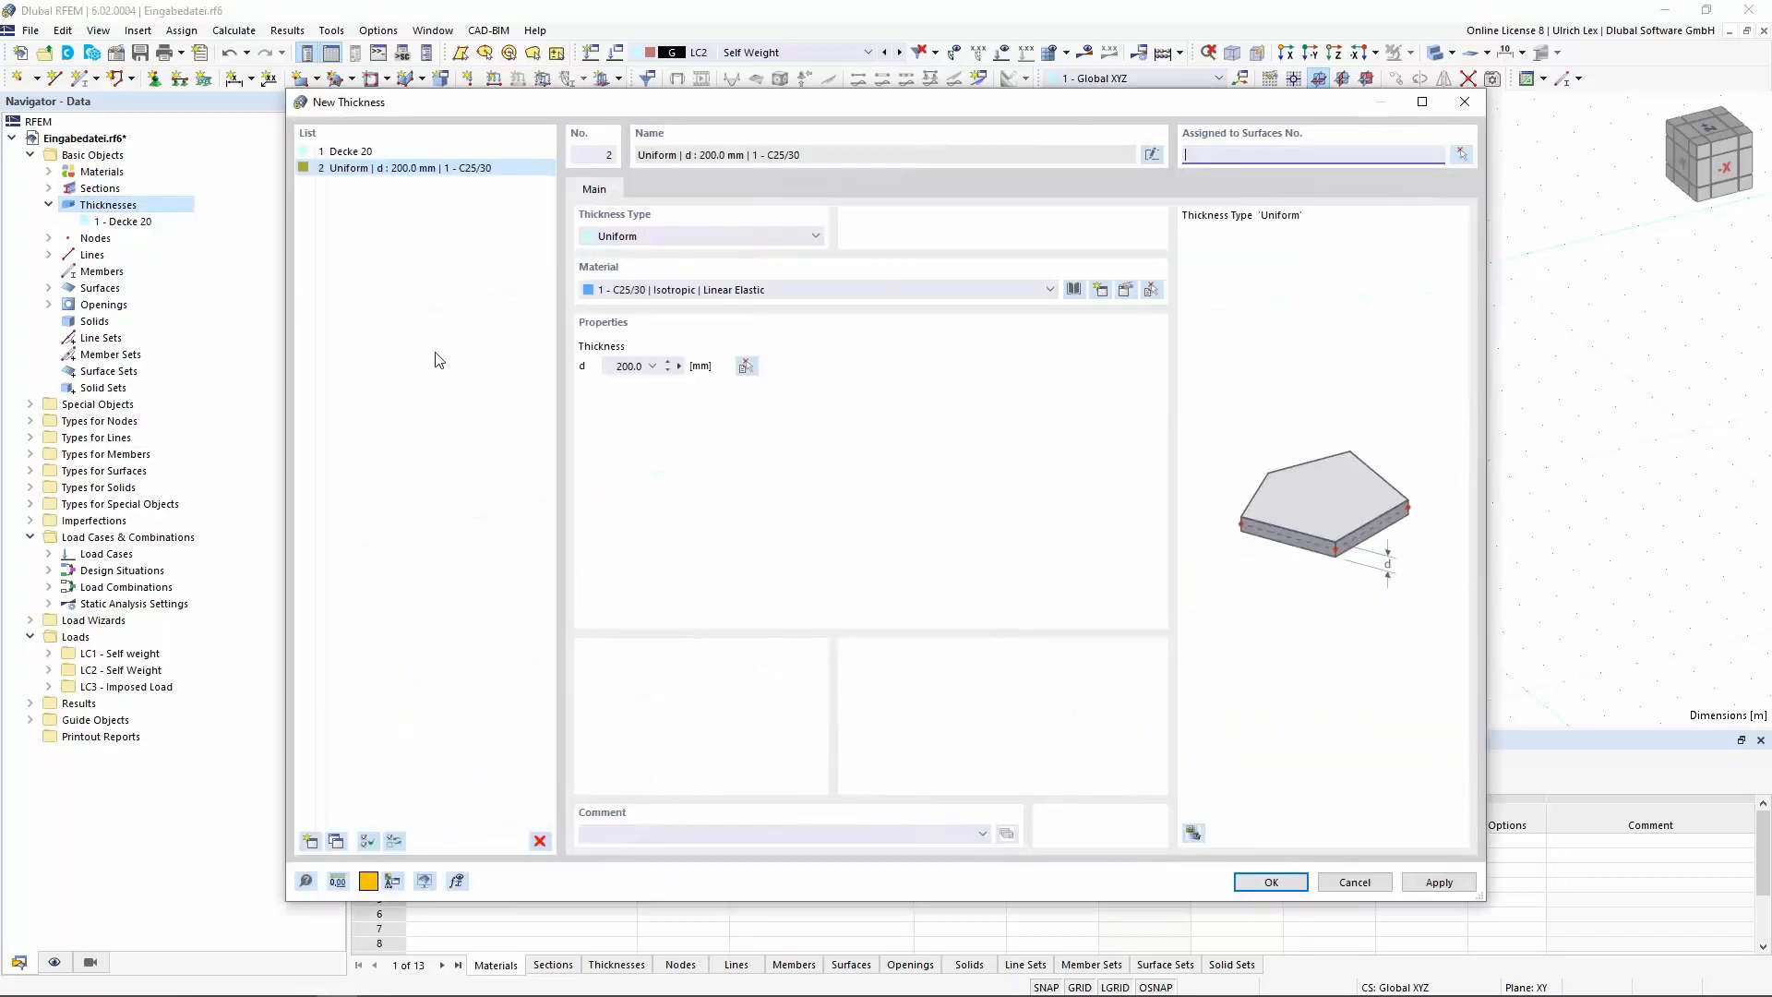
click(775, 291)
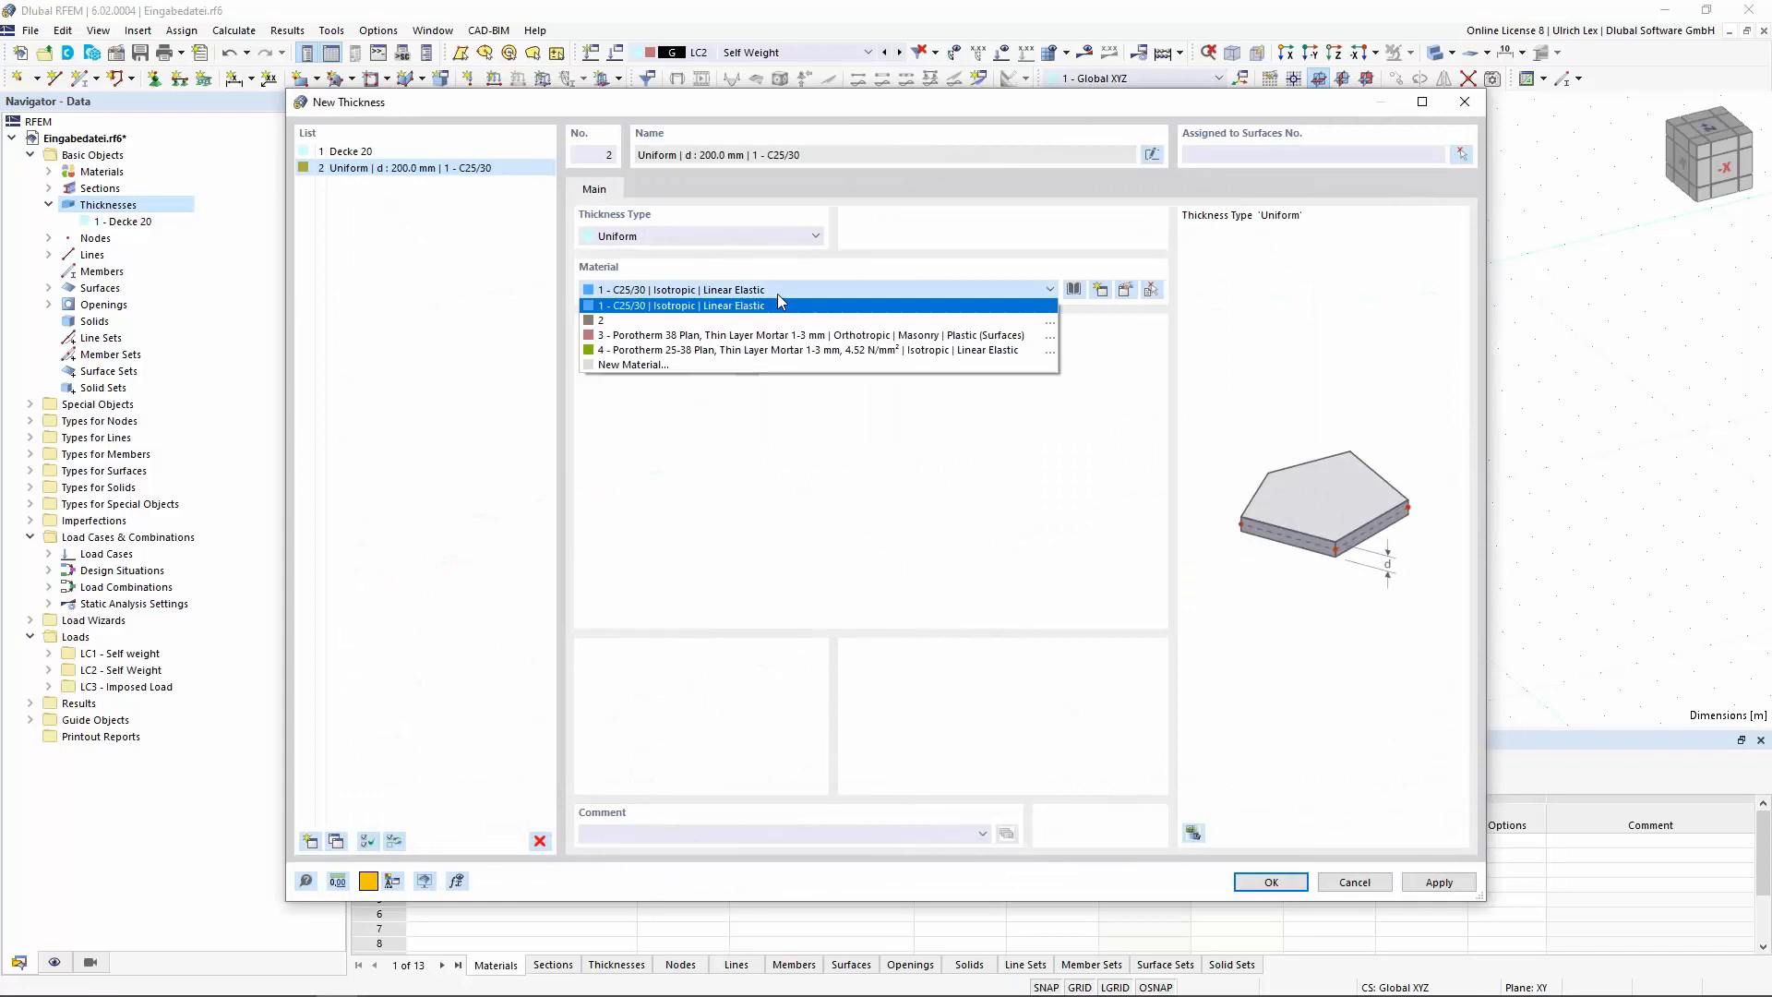
click(752, 335)
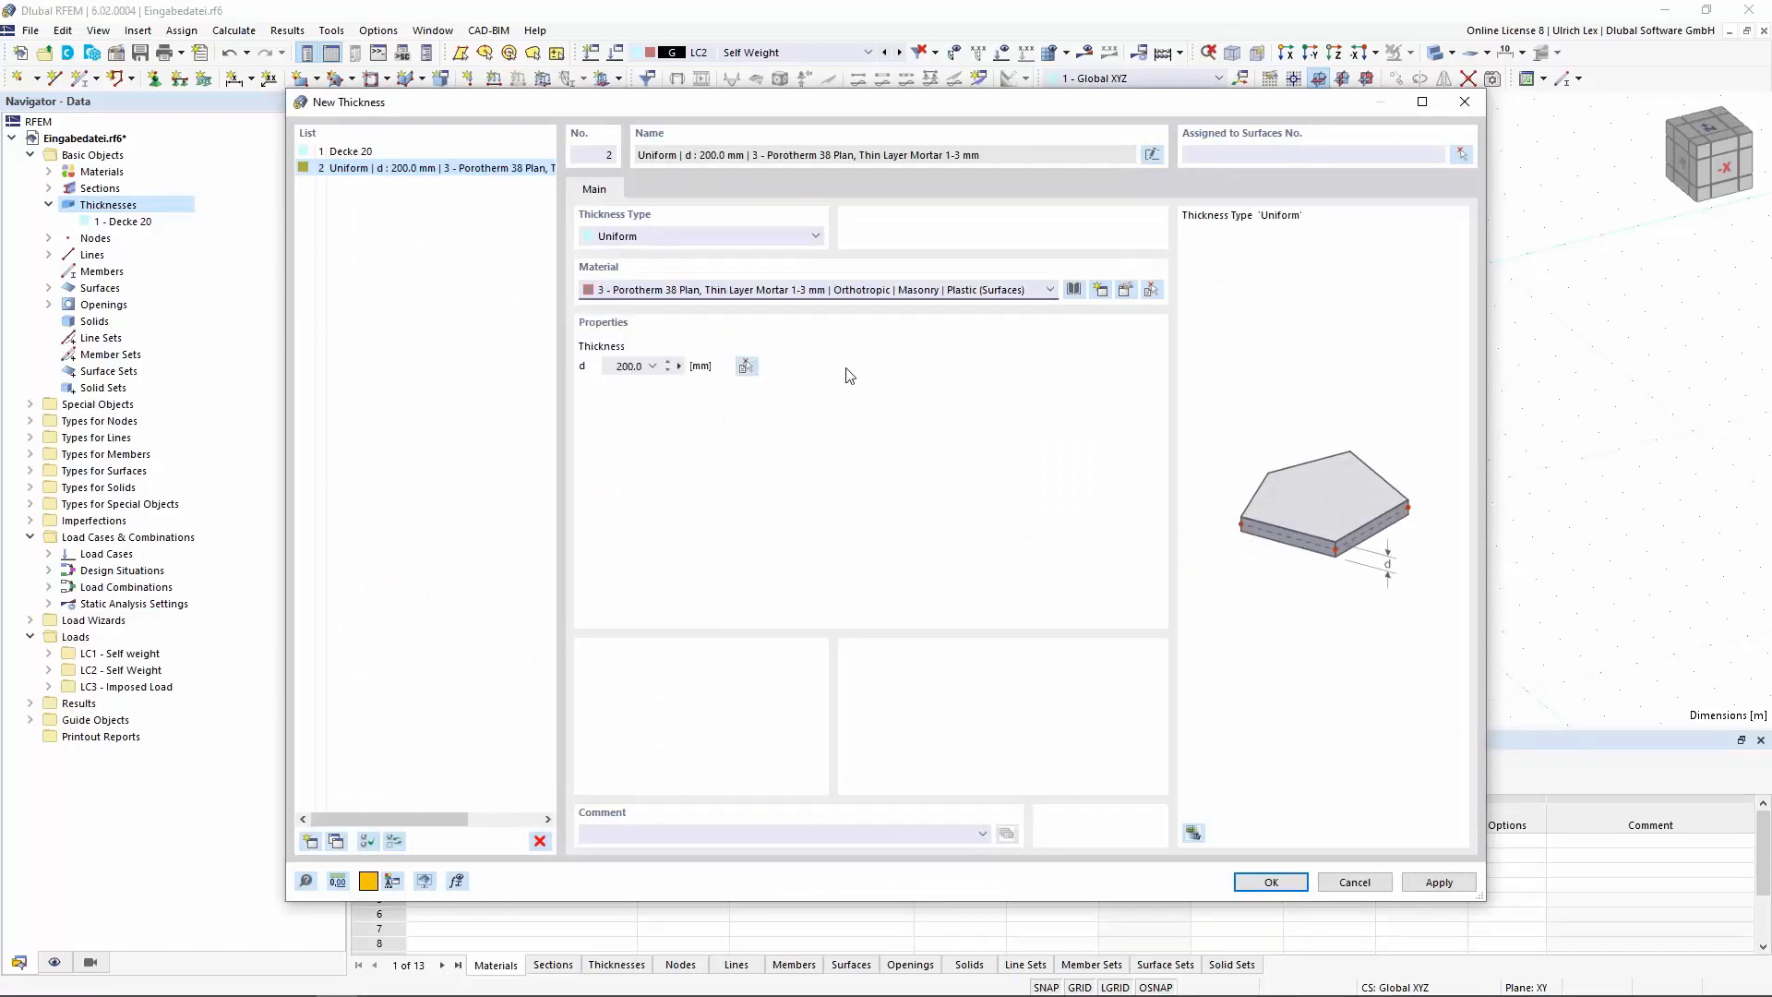
drag(613, 369, 651, 369)
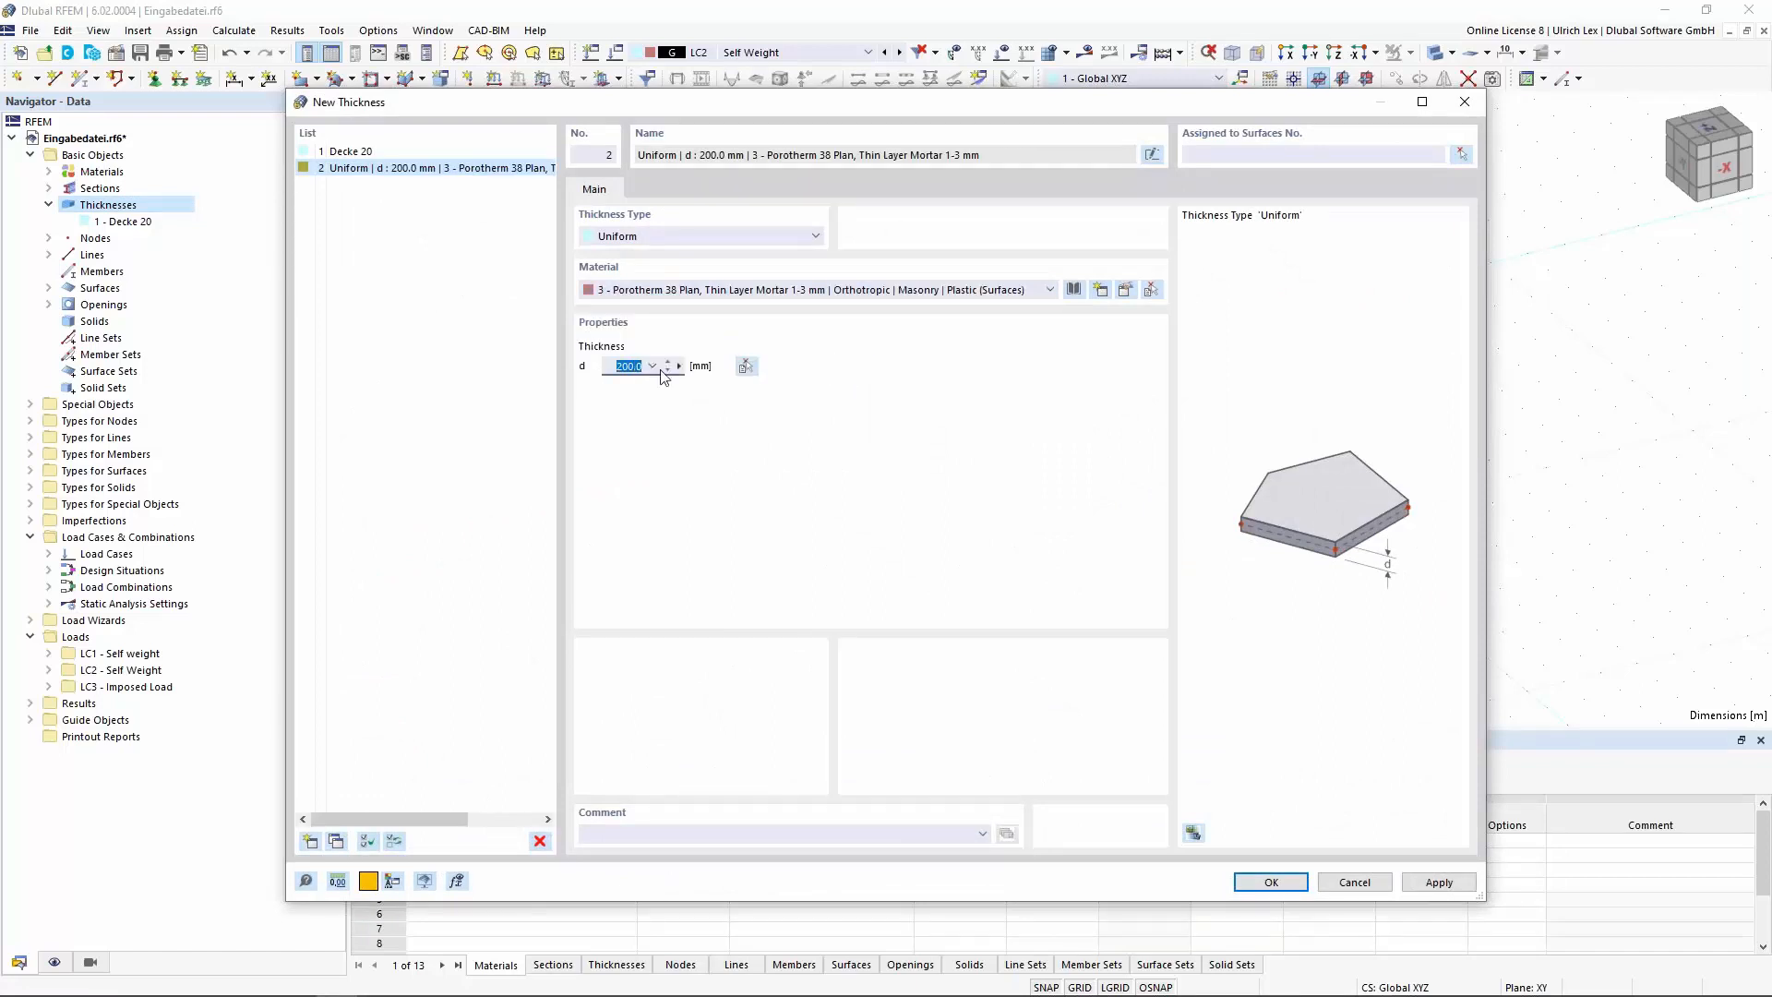
text(380)
click(437, 450)
Add another uniform thickness of 250 mm with the Porotherm 25-38 Plan material and confirm the new thicknesses
click(311, 842)
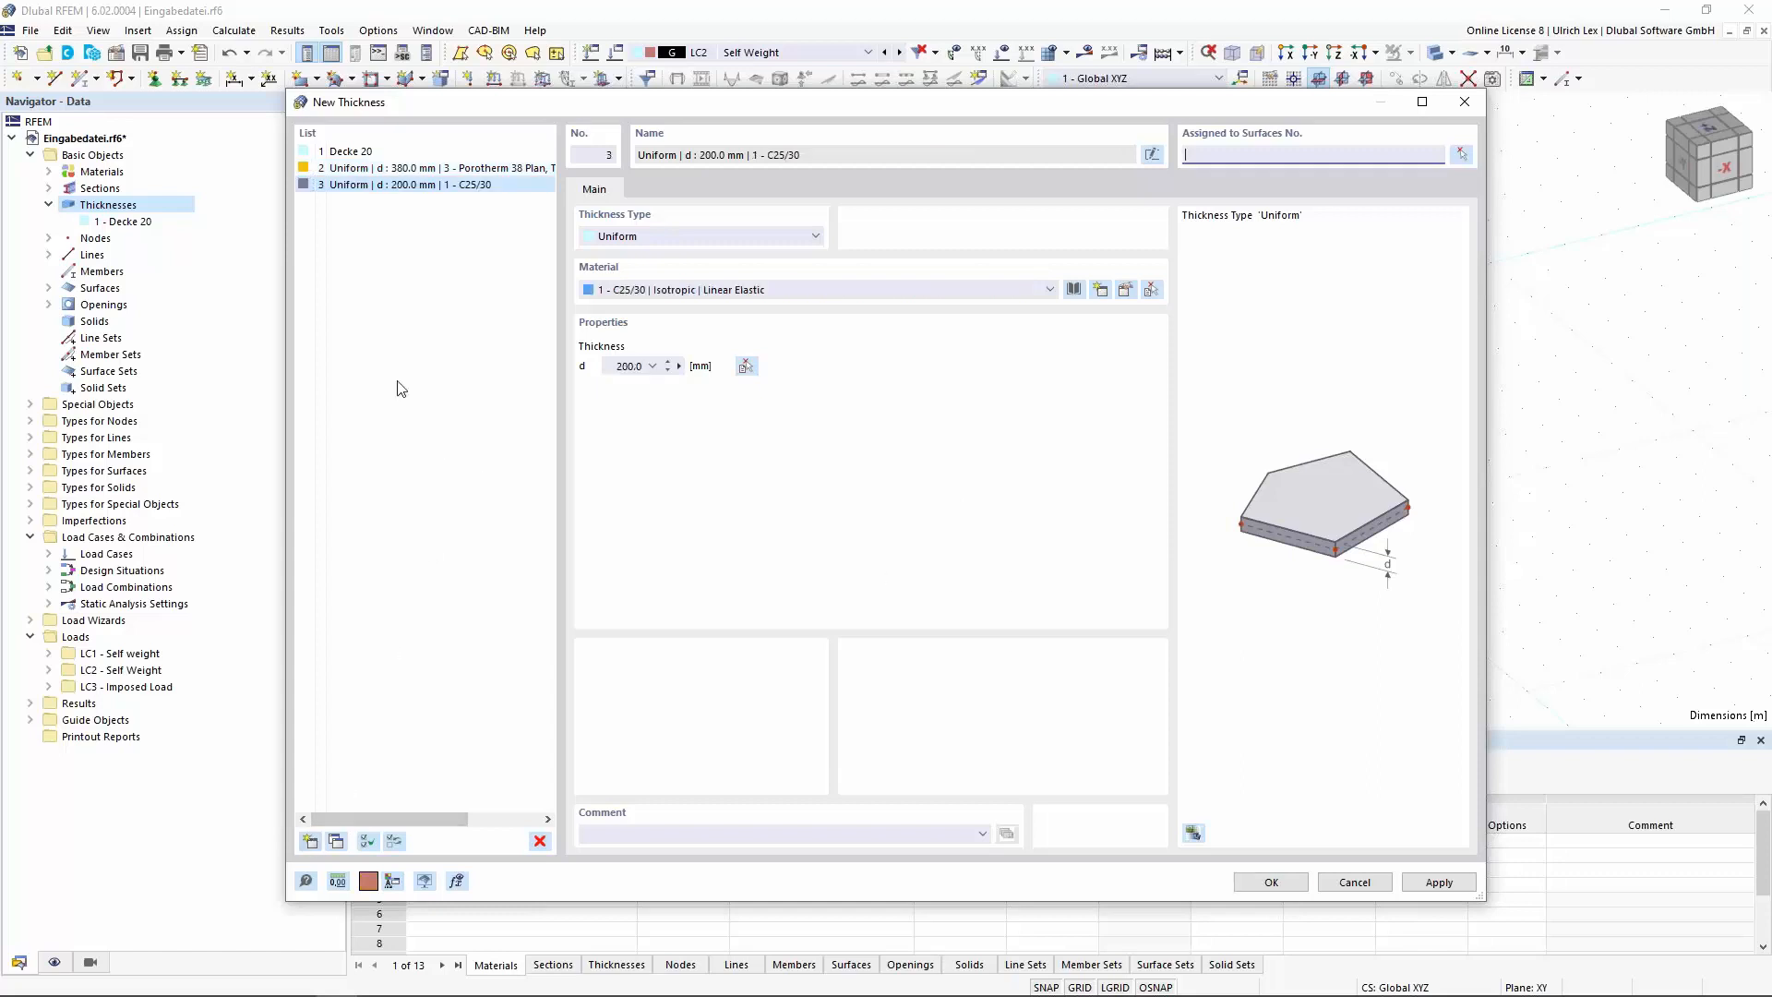
click(798, 293)
click(708, 349)
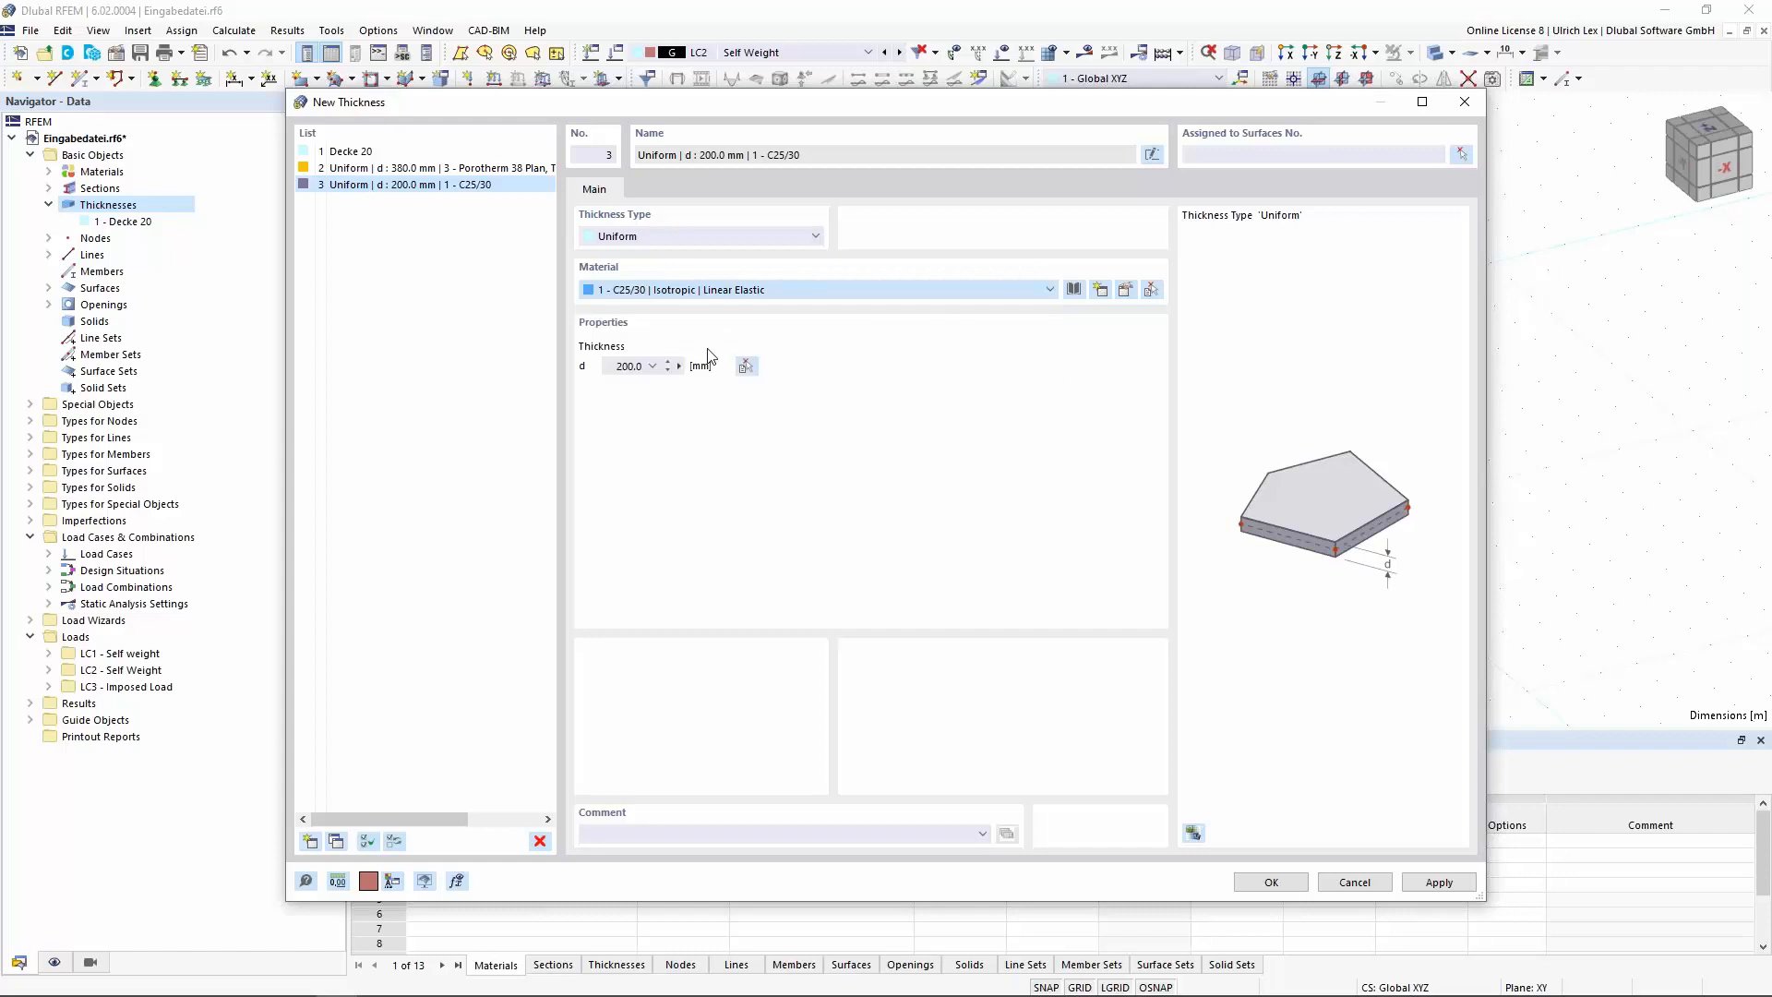
drag(611, 368, 643, 367)
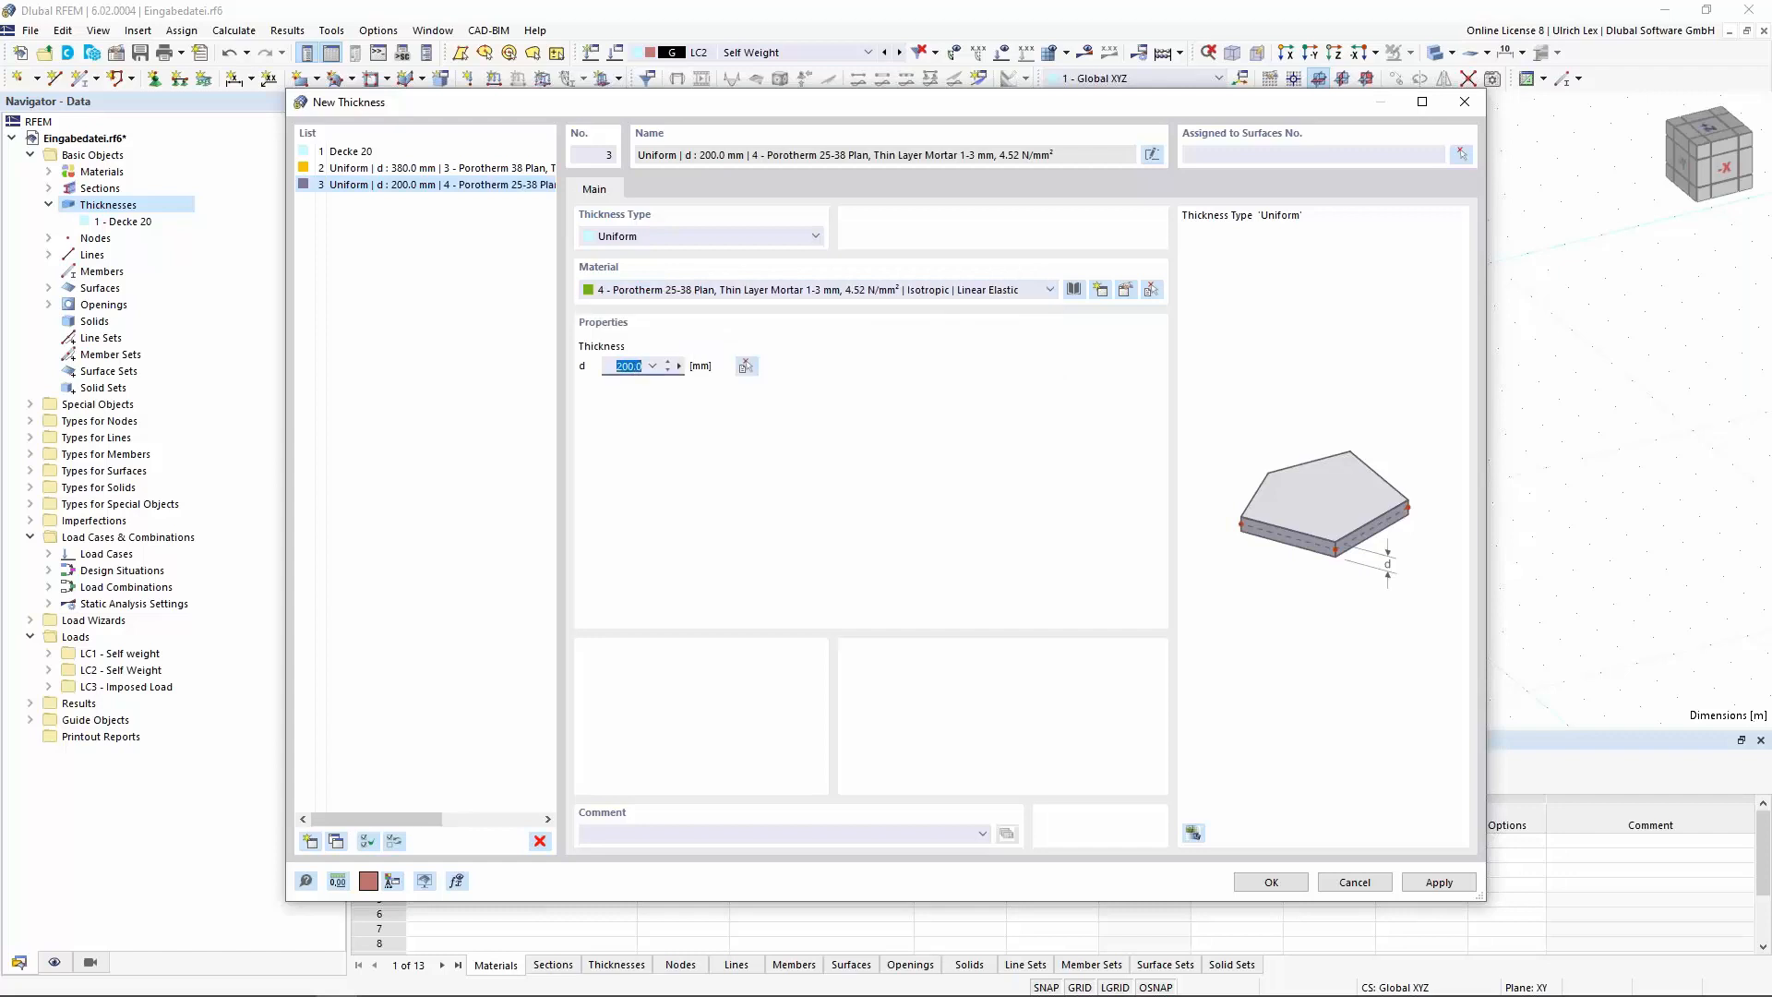
text(20)
click(1293, 887)
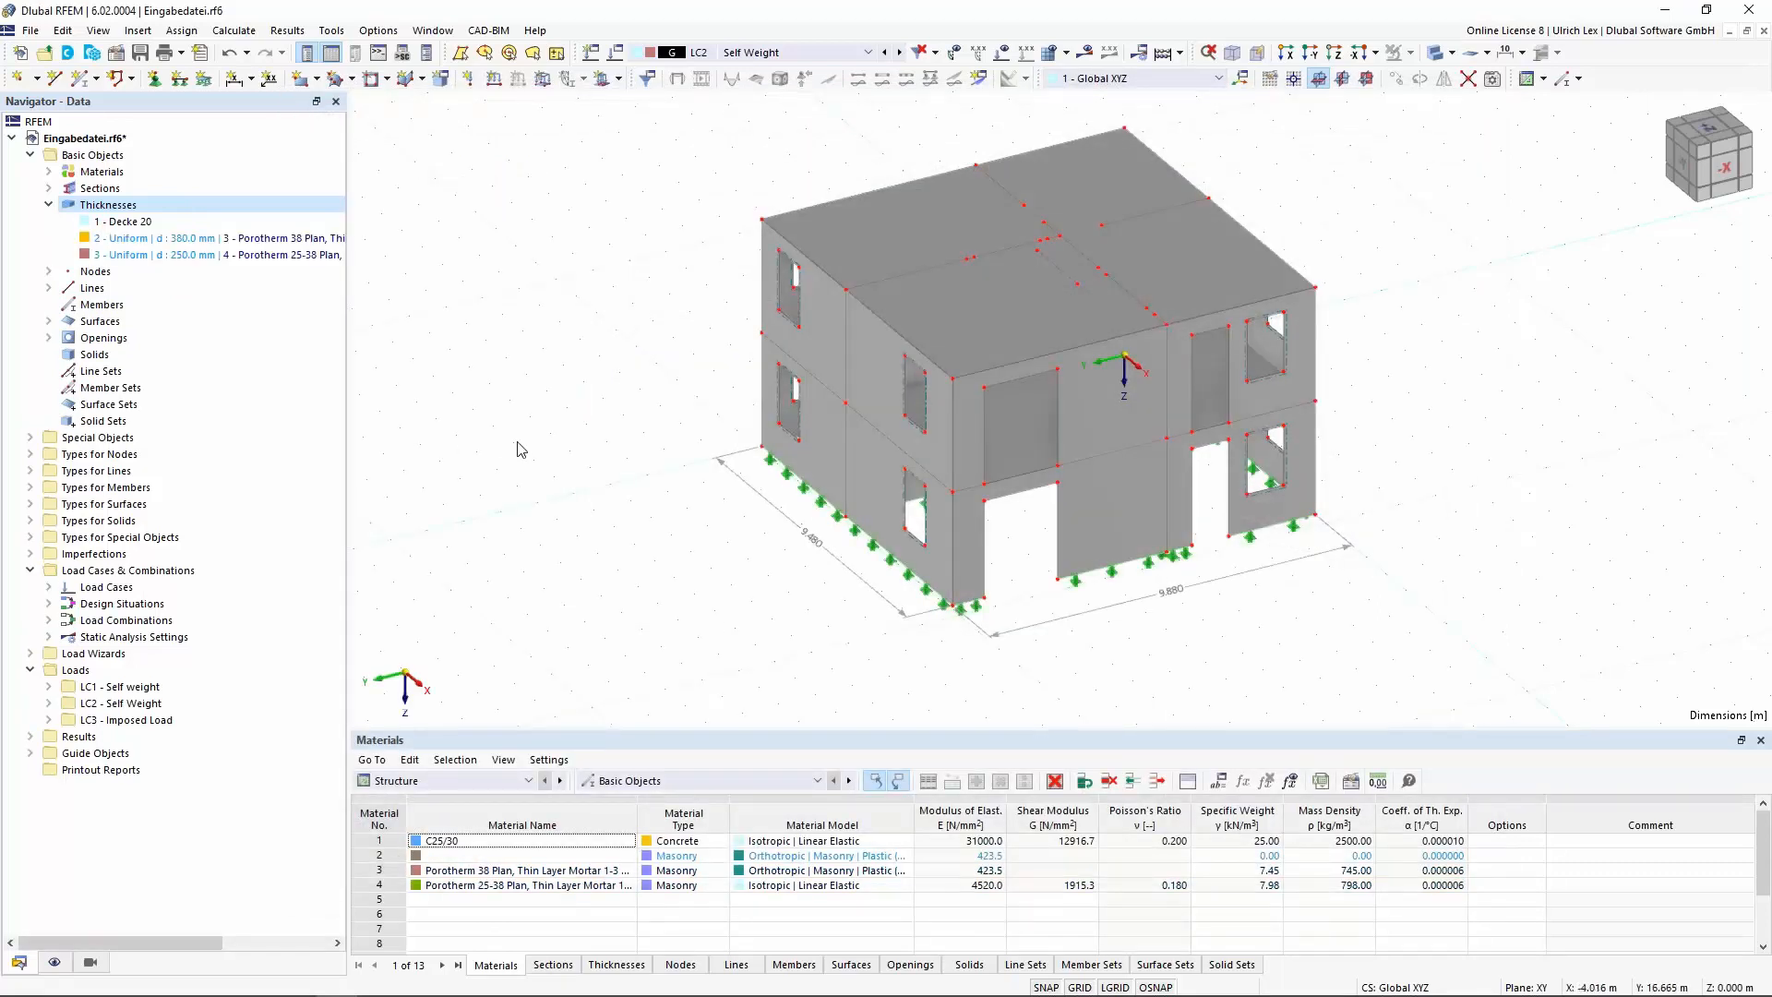
Activate the visibilities so that only the Outer Wall object selection is shown in the model
scroll(607, 426, down, 1)
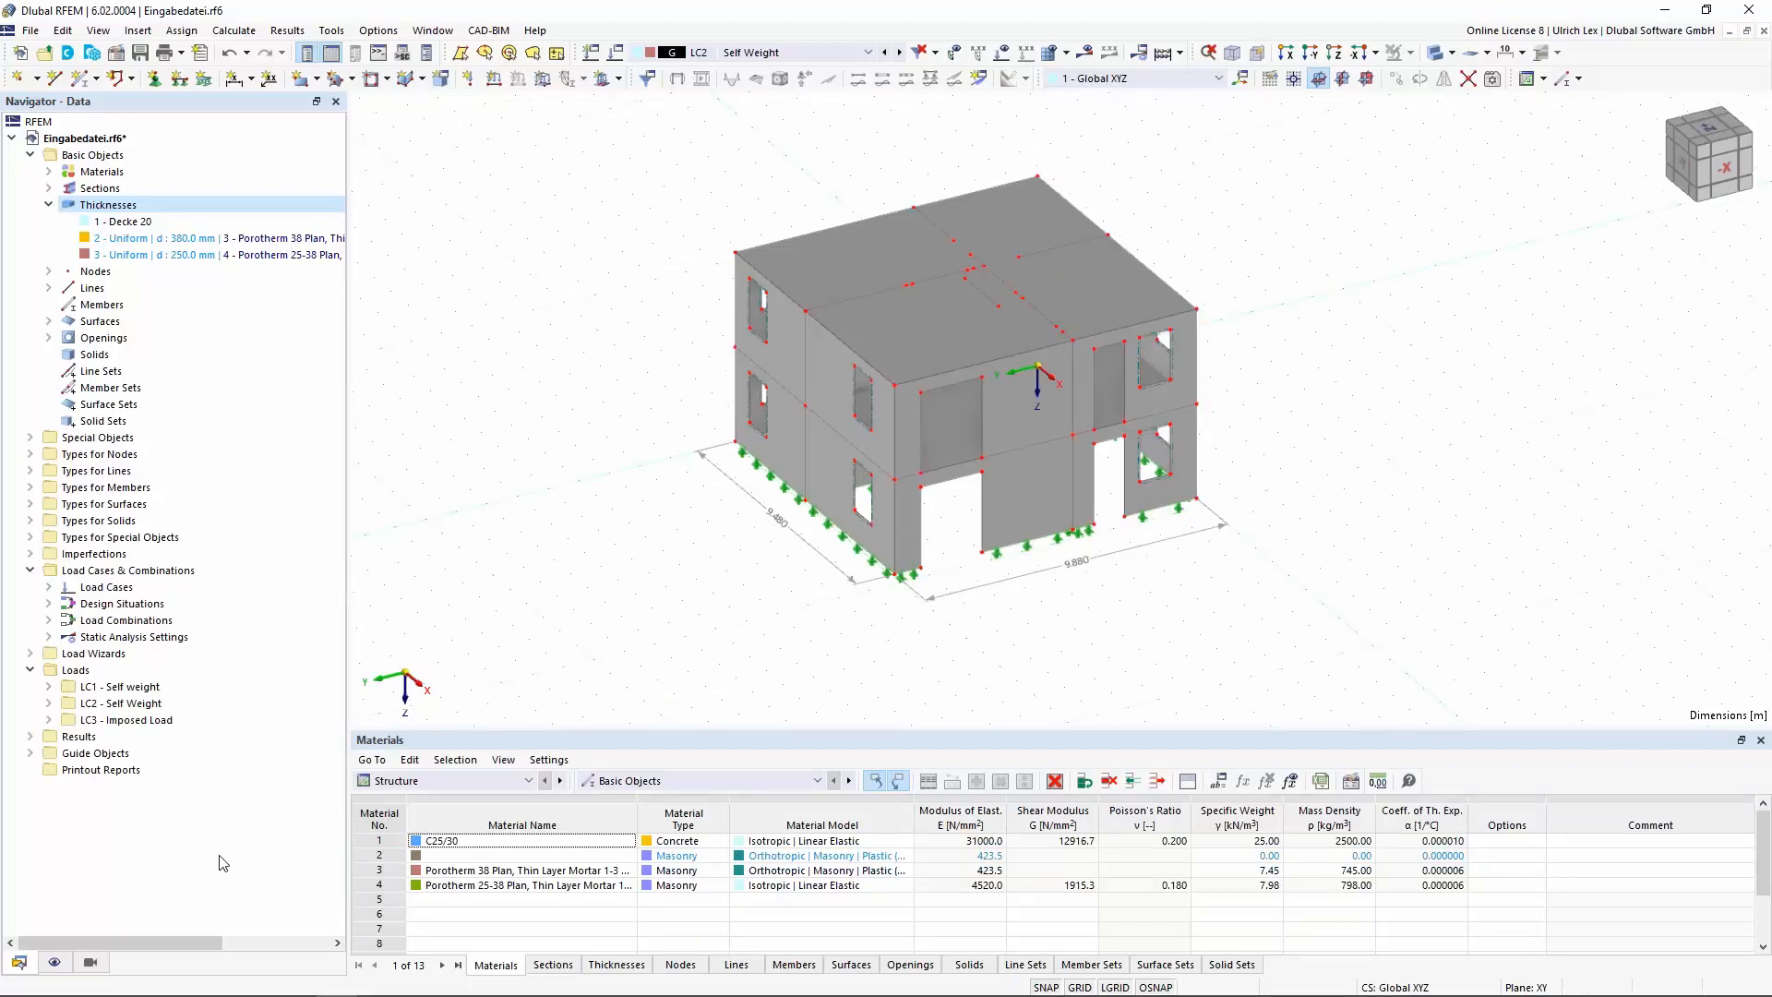
click(90, 963)
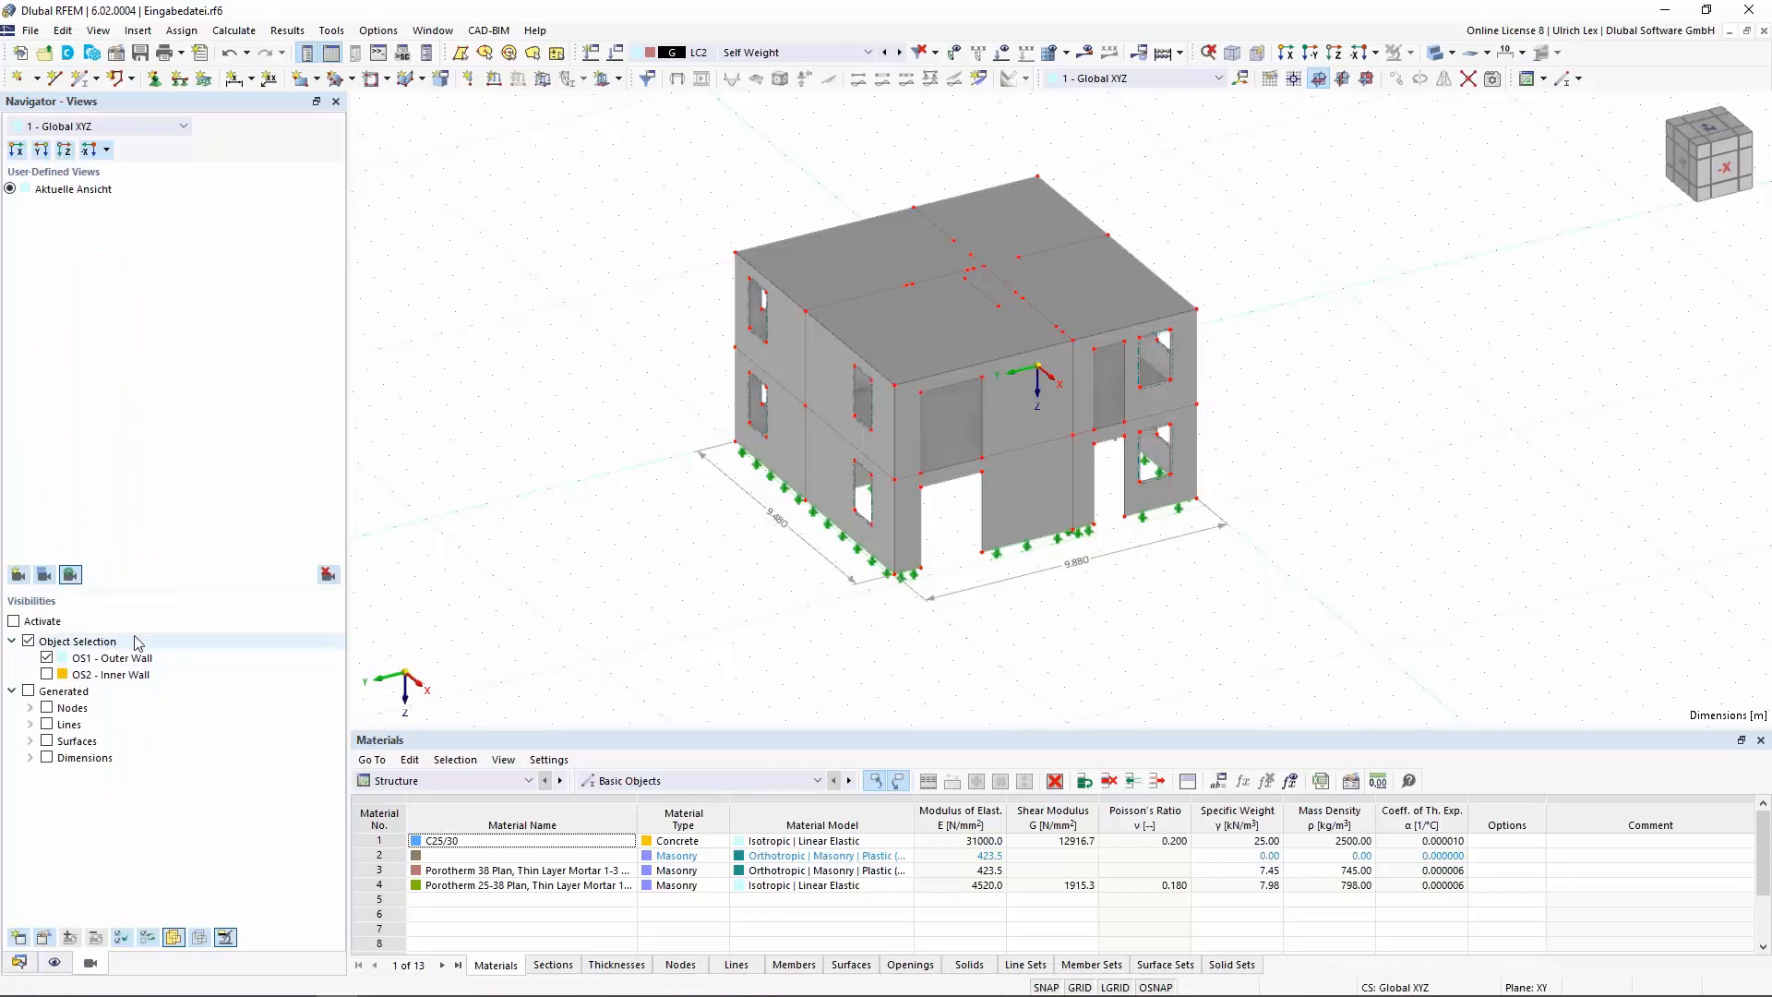
click(14, 621)
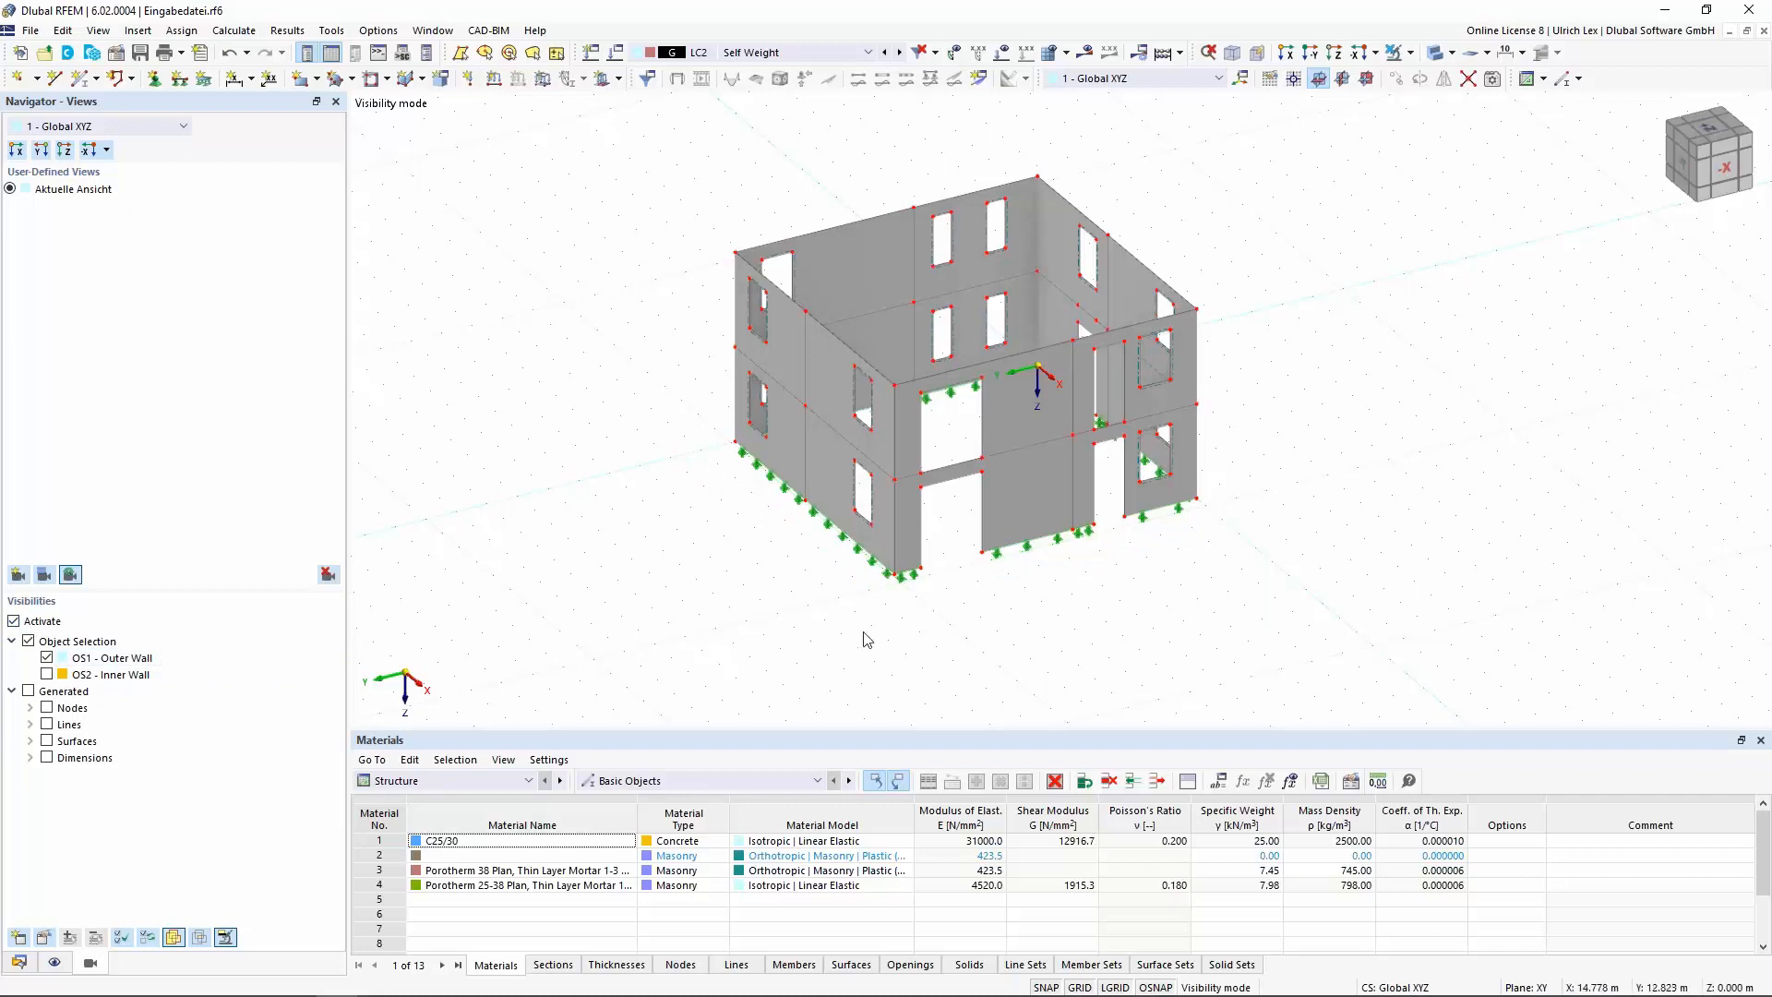
drag(584, 149, 1370, 651)
scroll(1010, 362, up, 5)
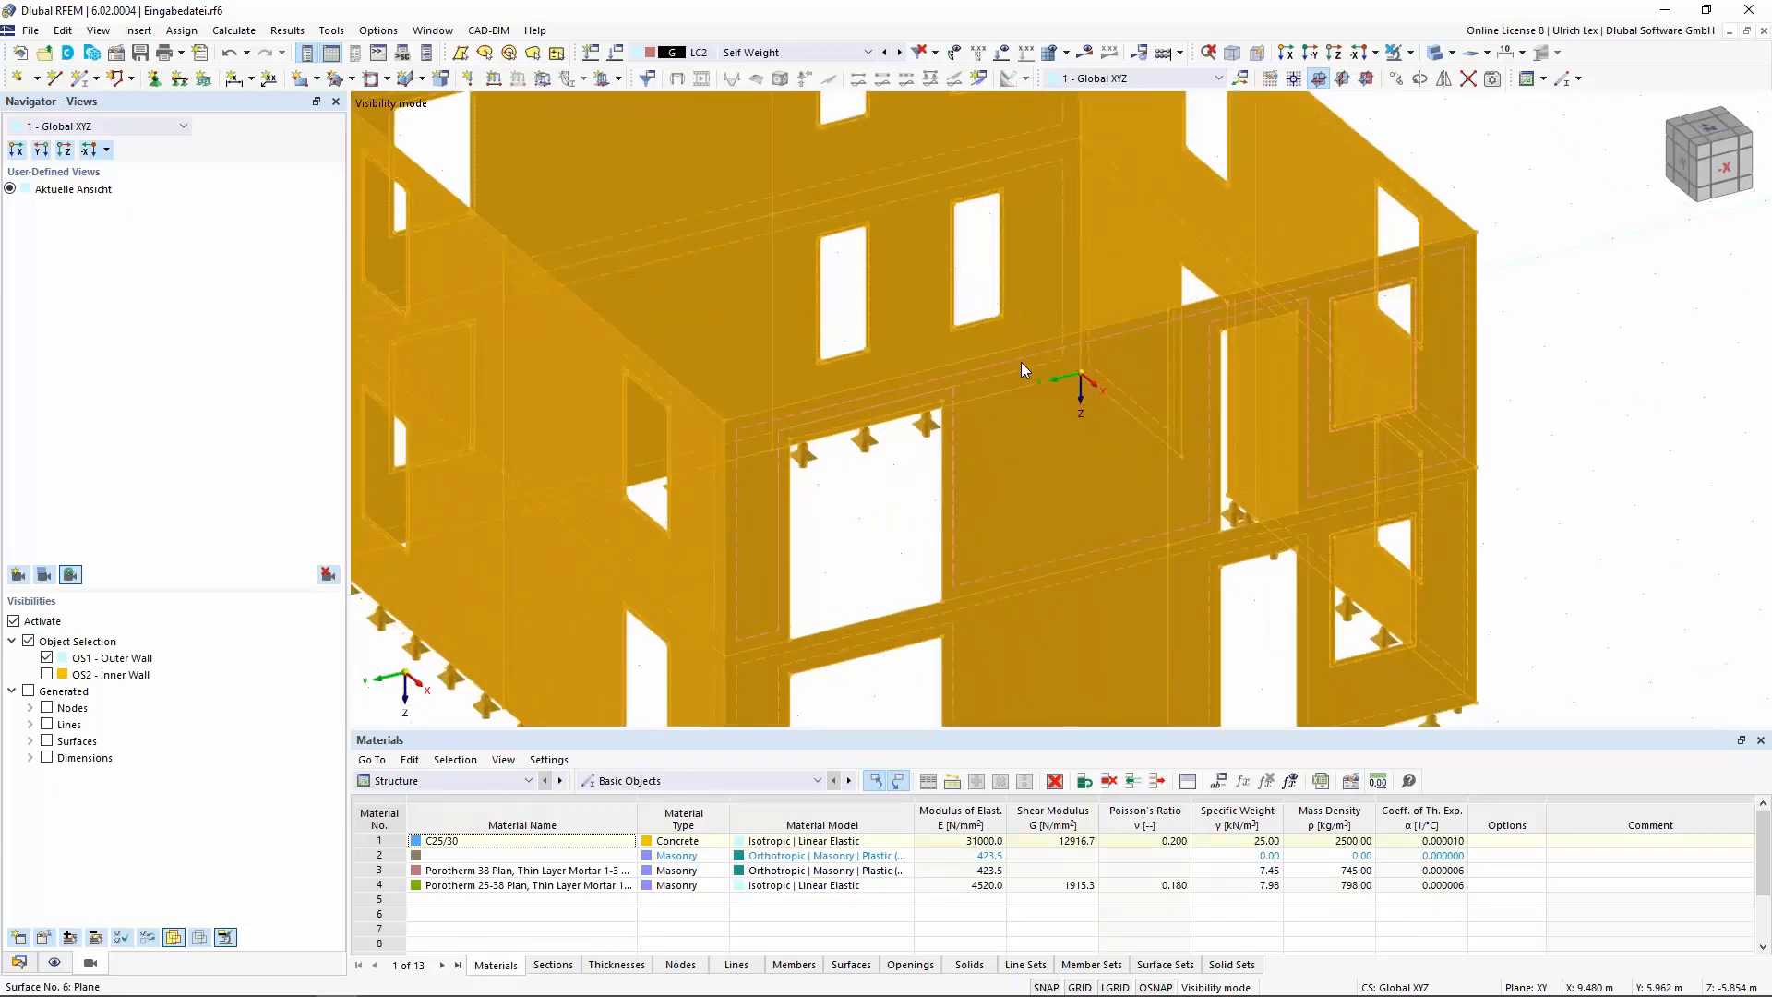
right_click(1026, 359)
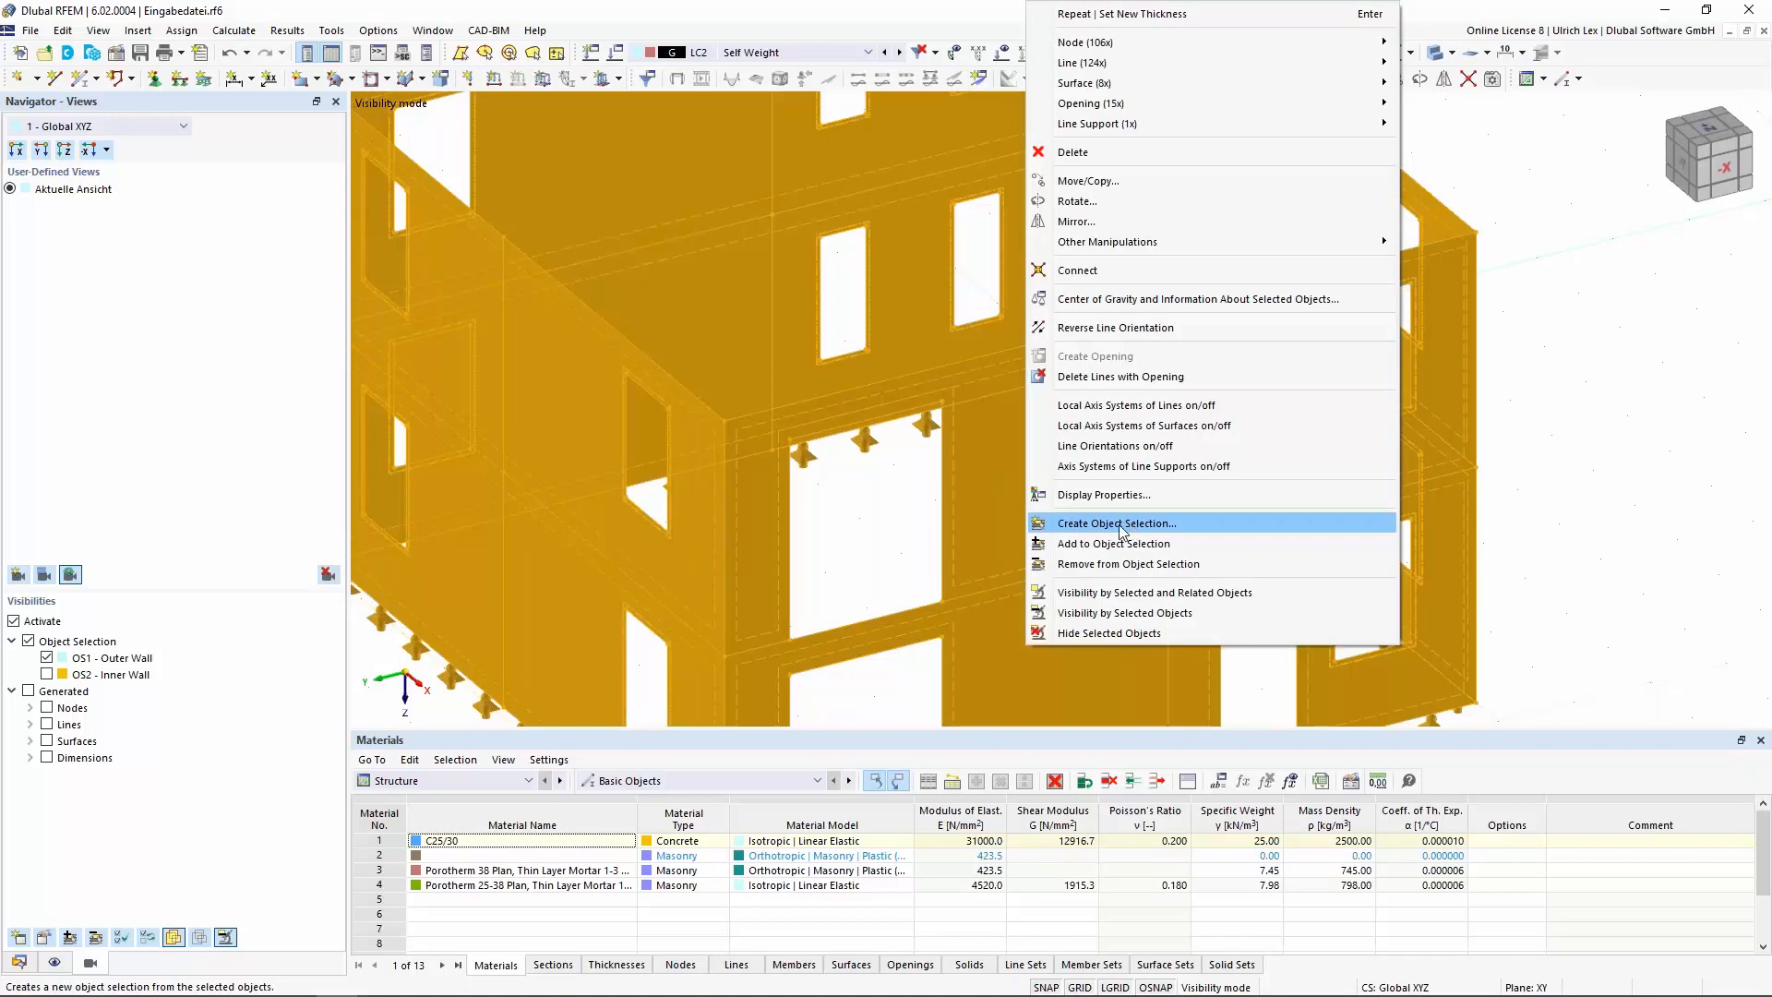
click(1589, 494)
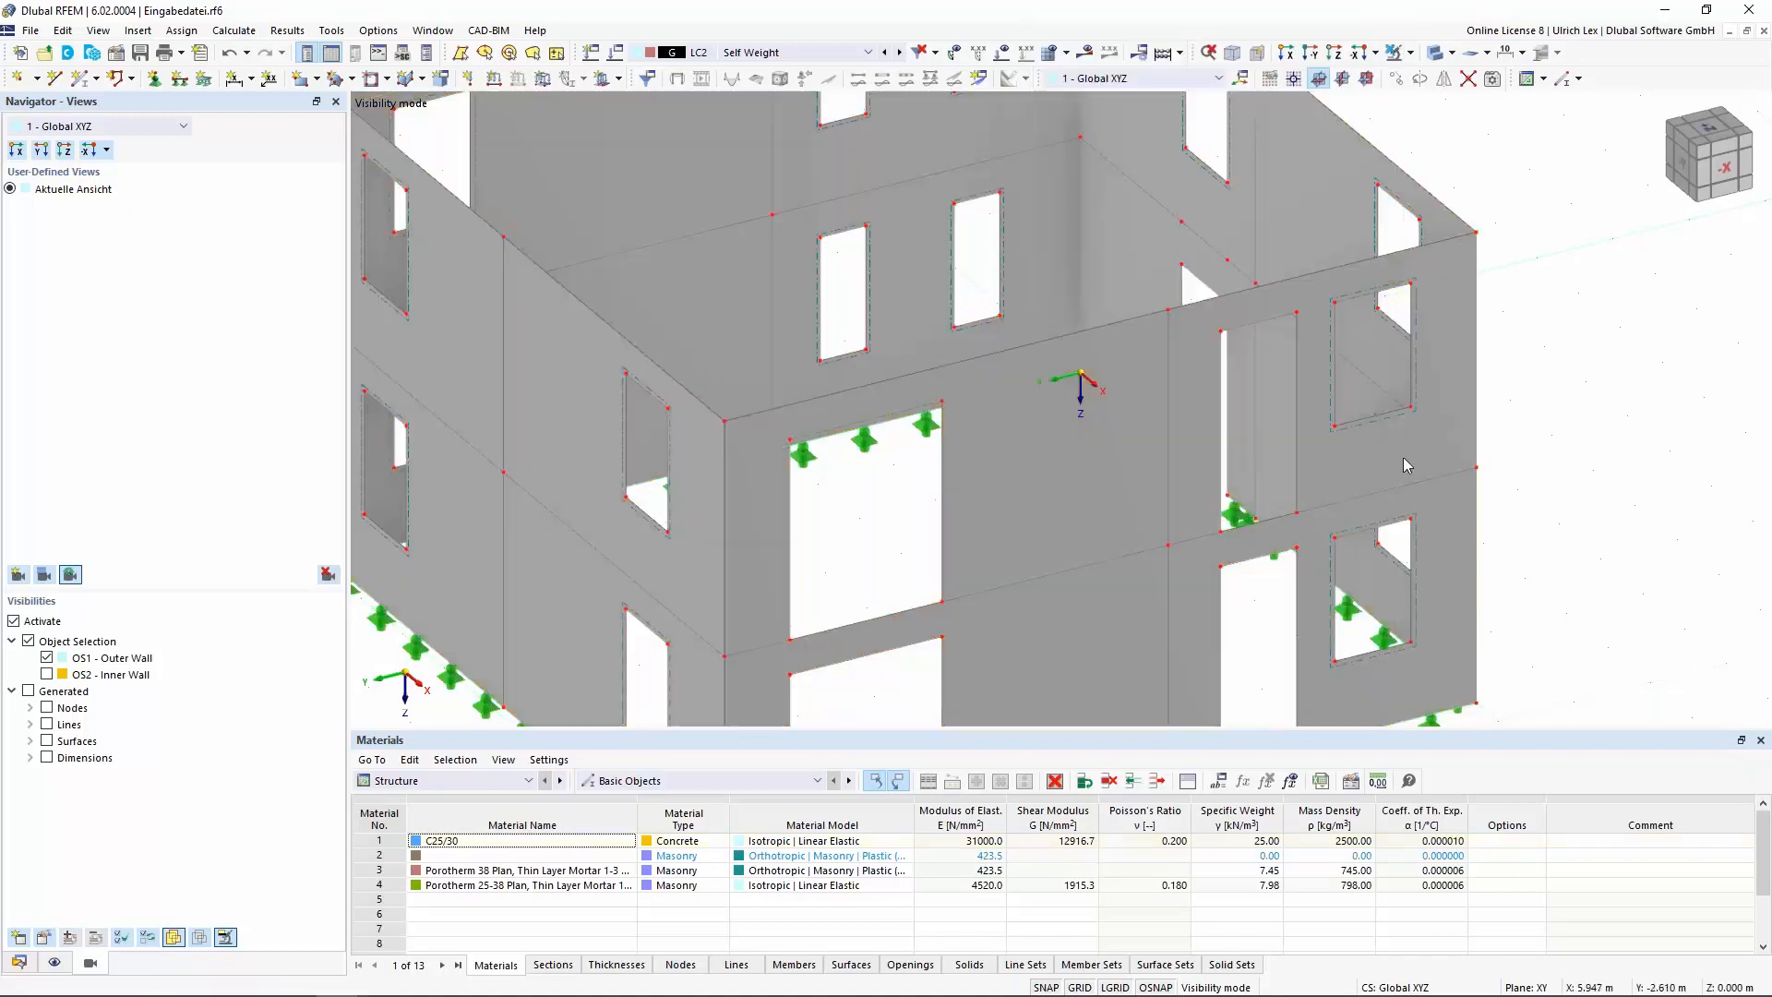
scroll(1135, 358, down, 3)
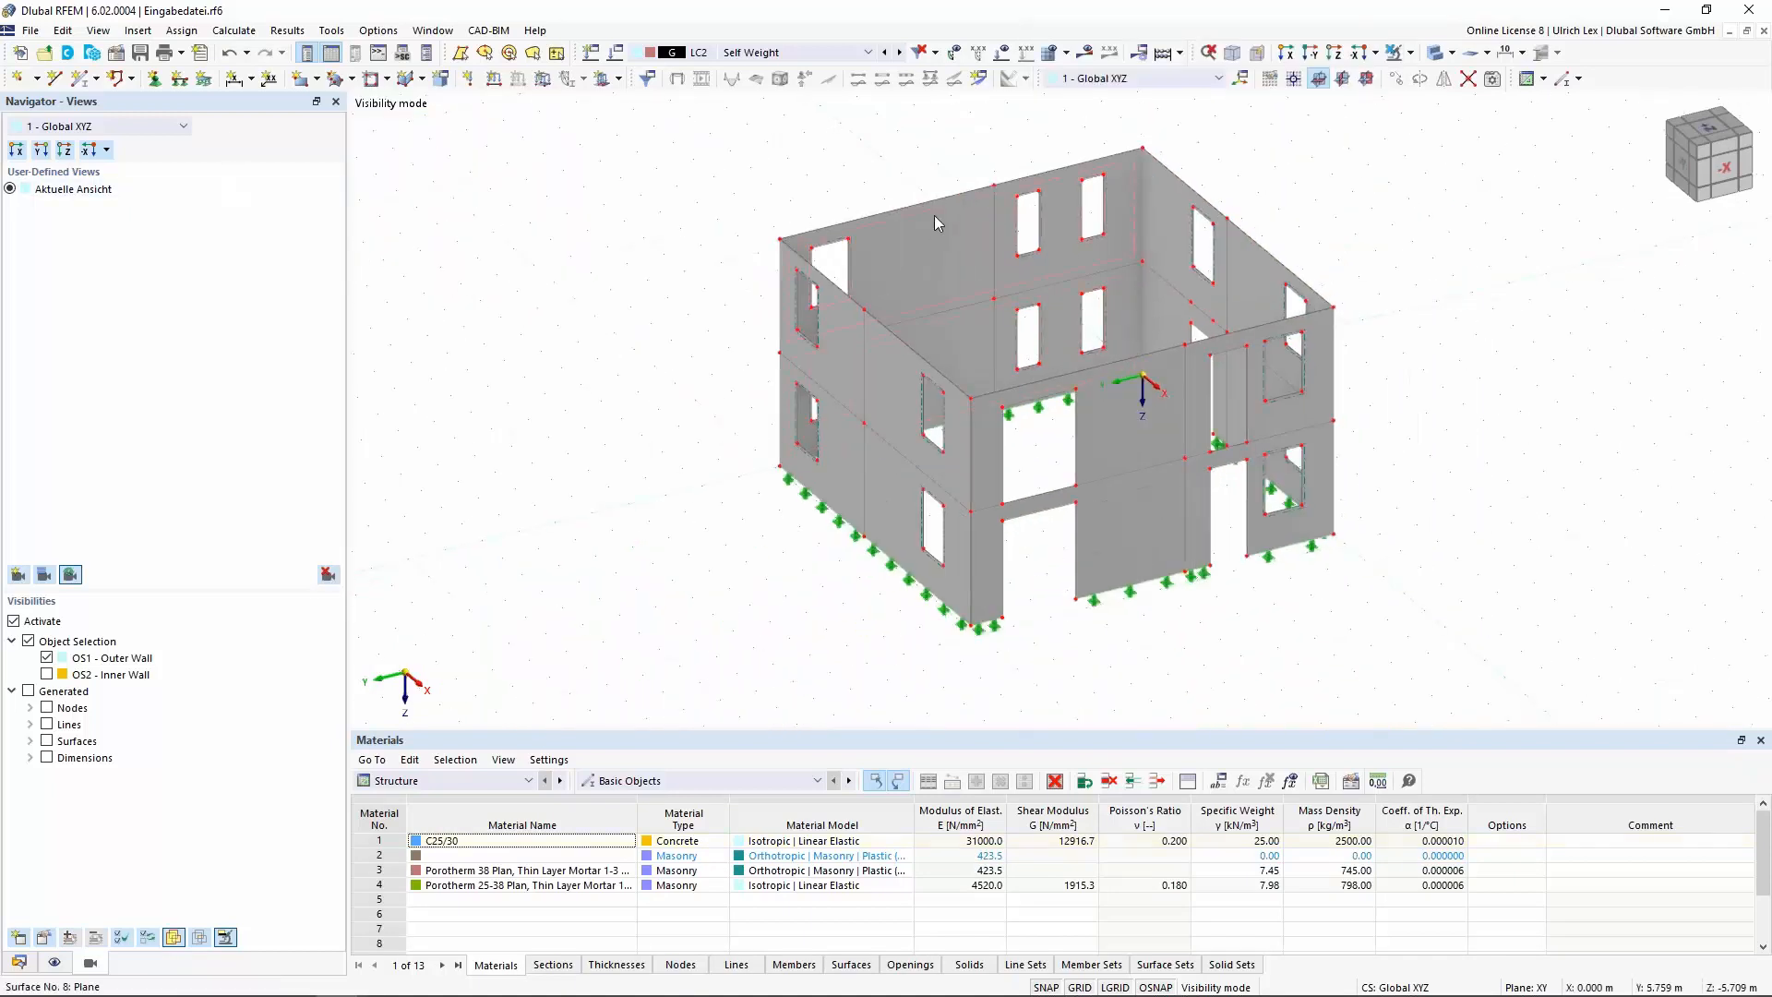
Assign the 380 mm Porotherm 38 Plan thickness to all outer wall surfaces
drag(657, 129, 1437, 661)
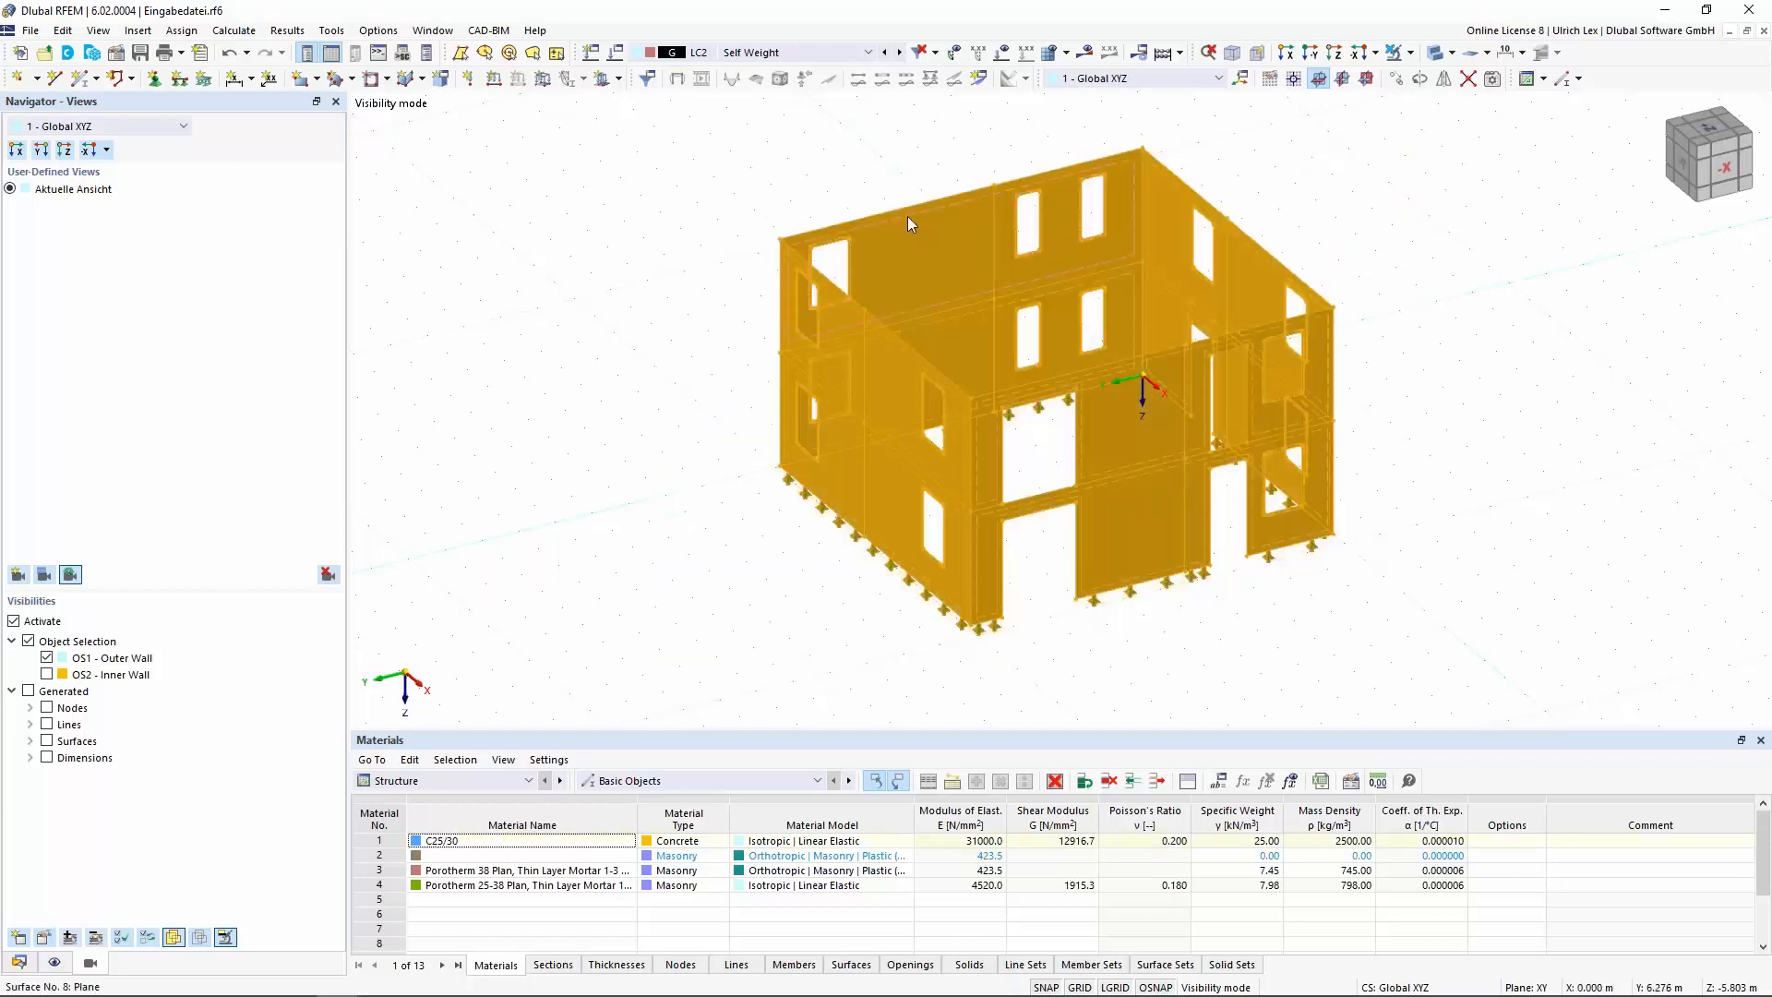
double_click(908, 217)
click(624, 291)
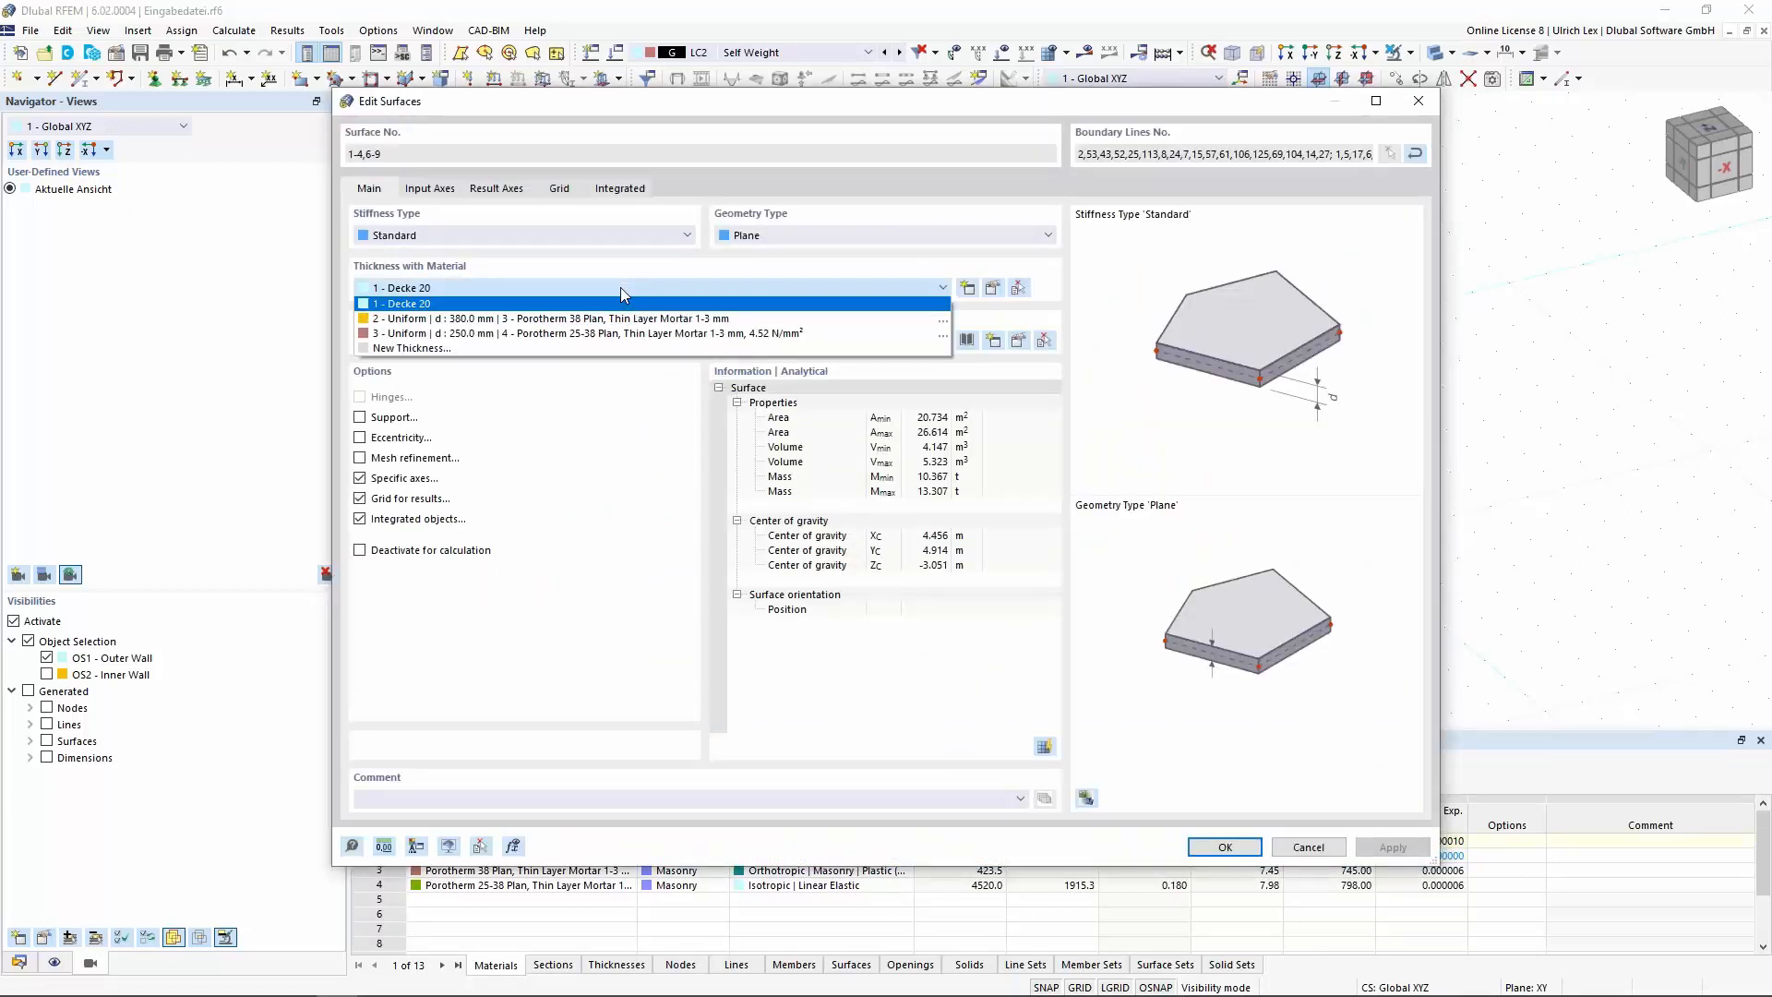
click(491, 316)
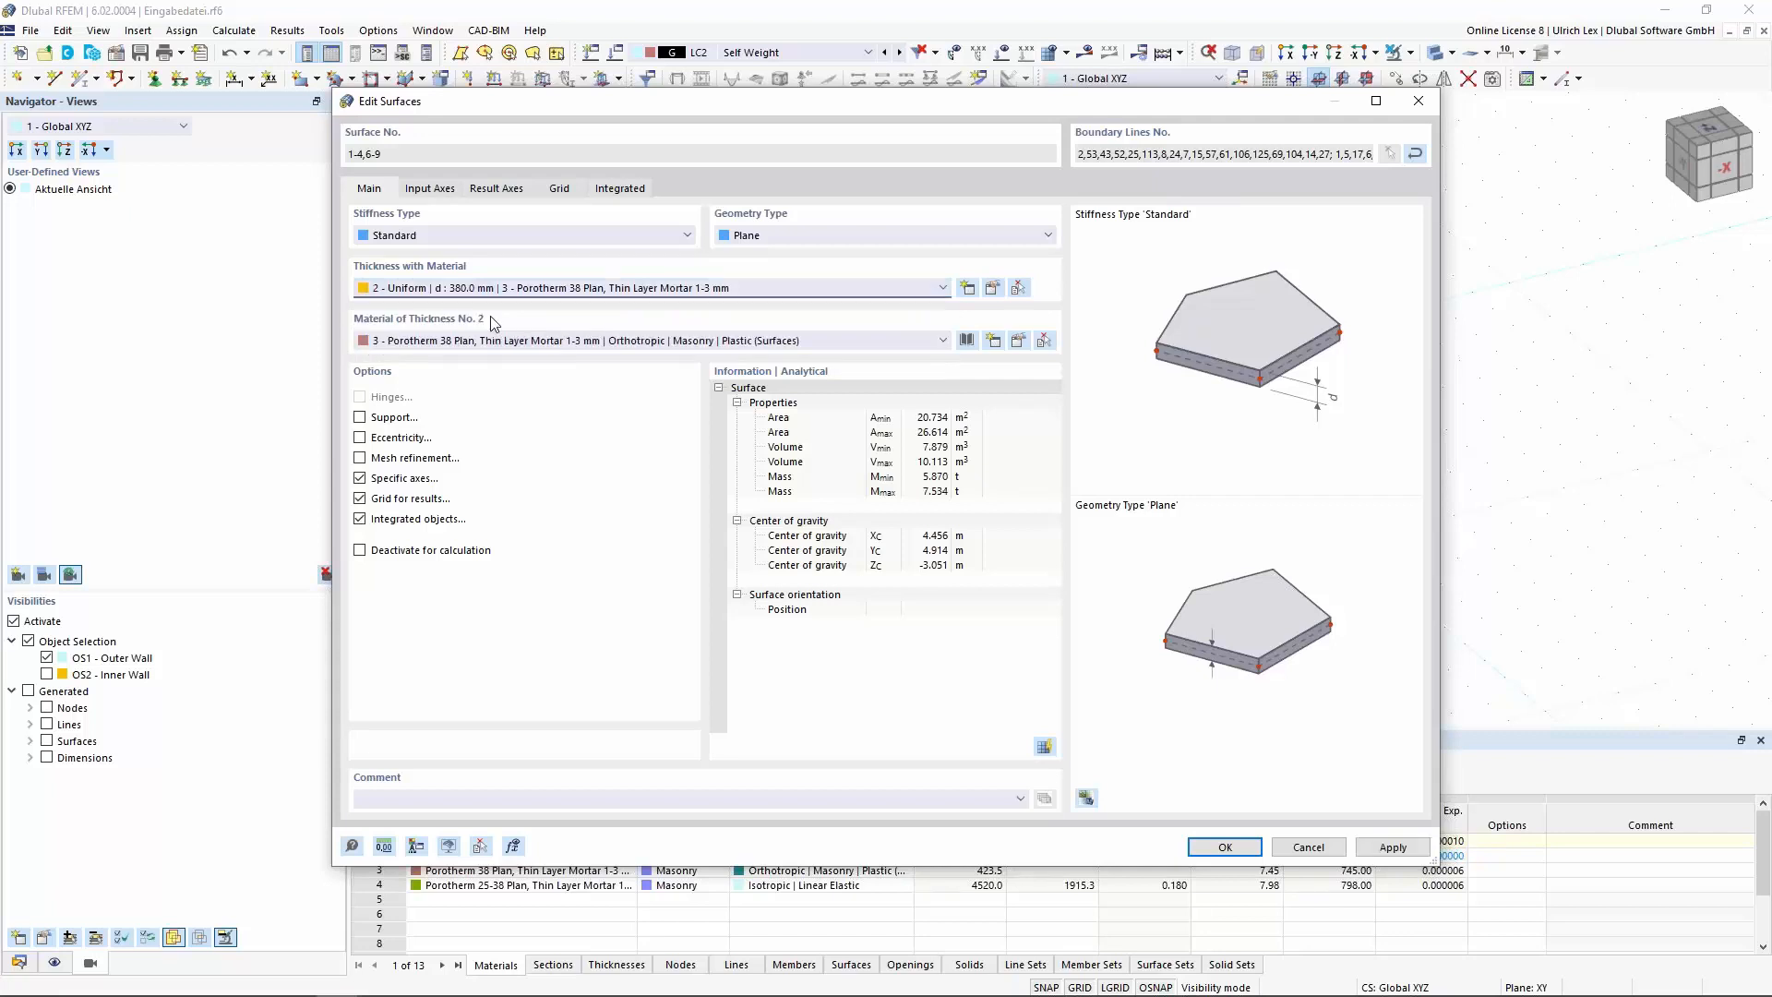
click(1224, 847)
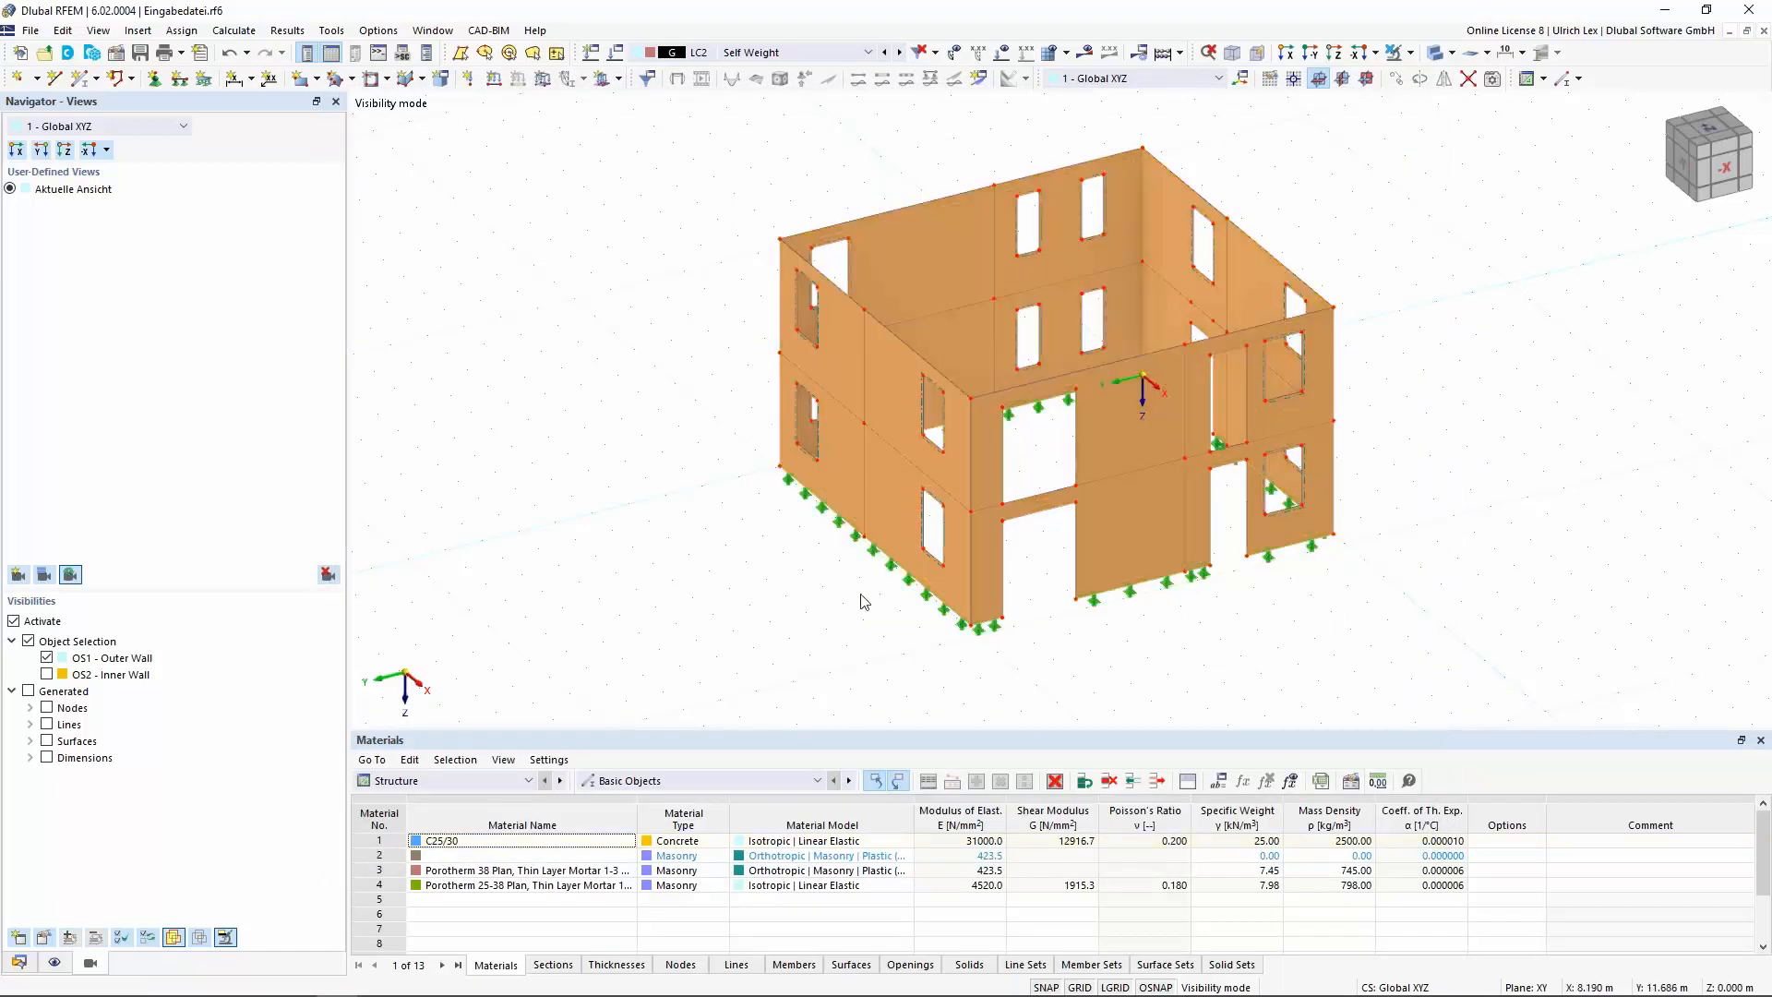
Display the local axis systems of the surfaces and inspect their orientation around the outer walls
scroll(892, 221, up, 3)
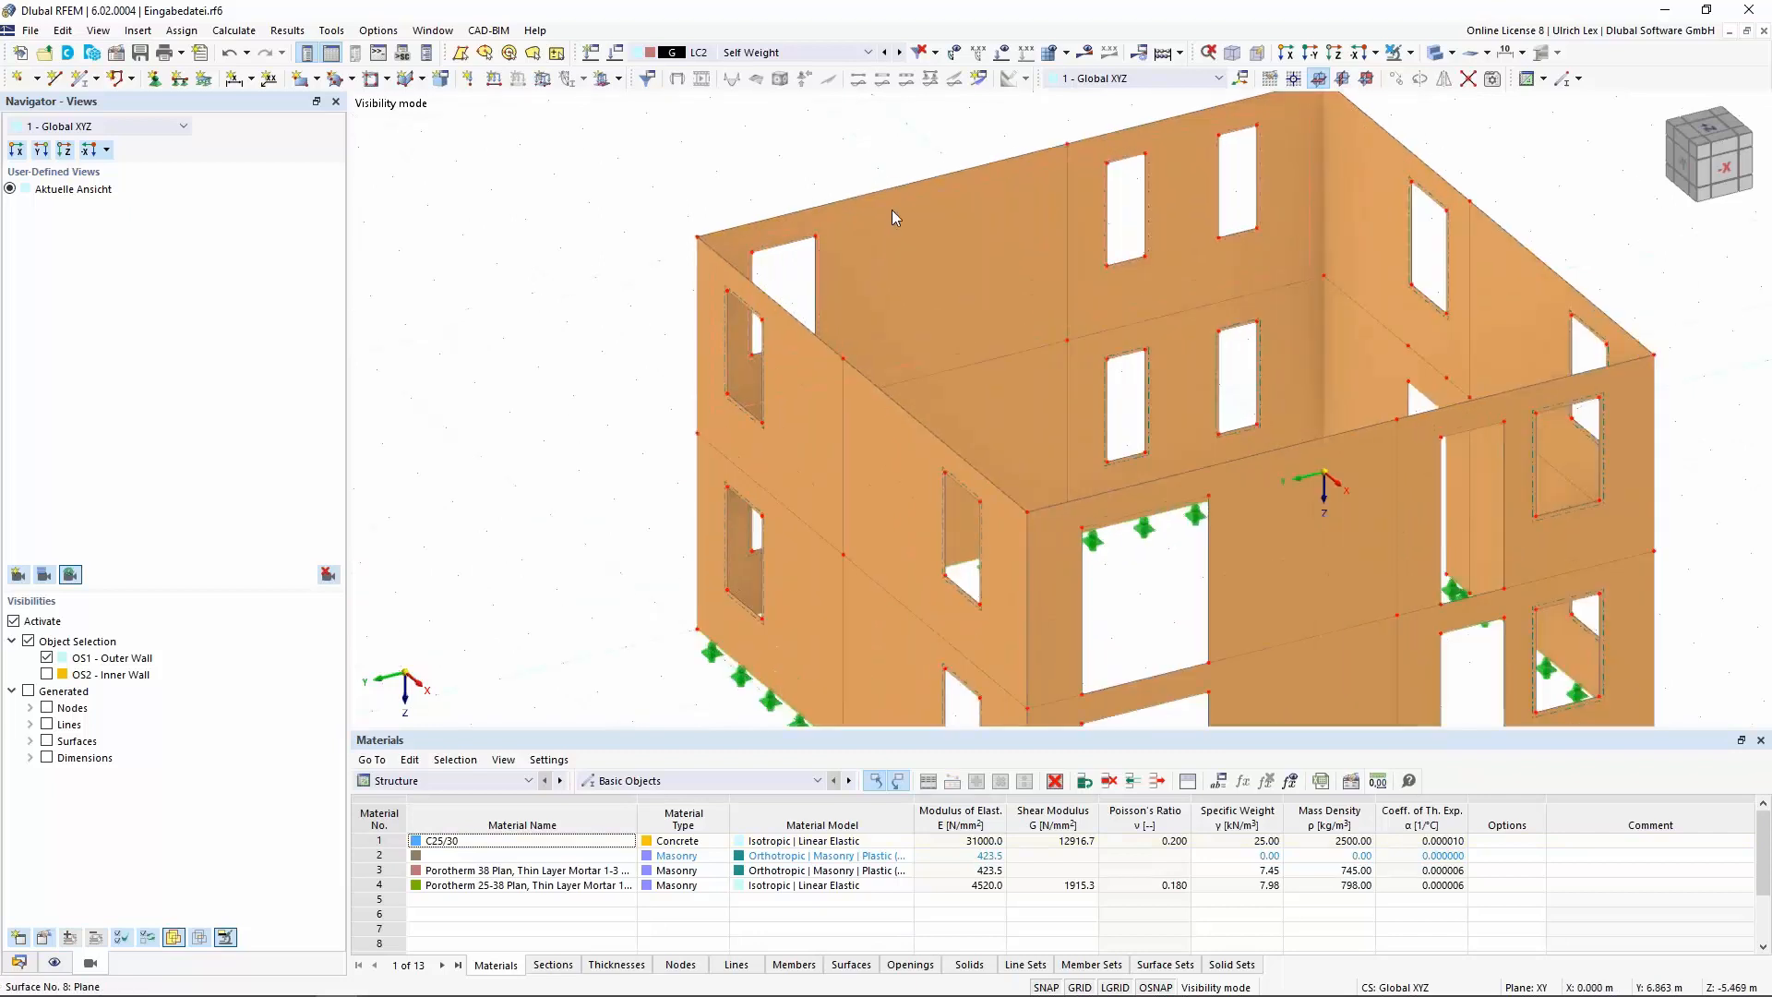
click(897, 201)
right_click(897, 201)
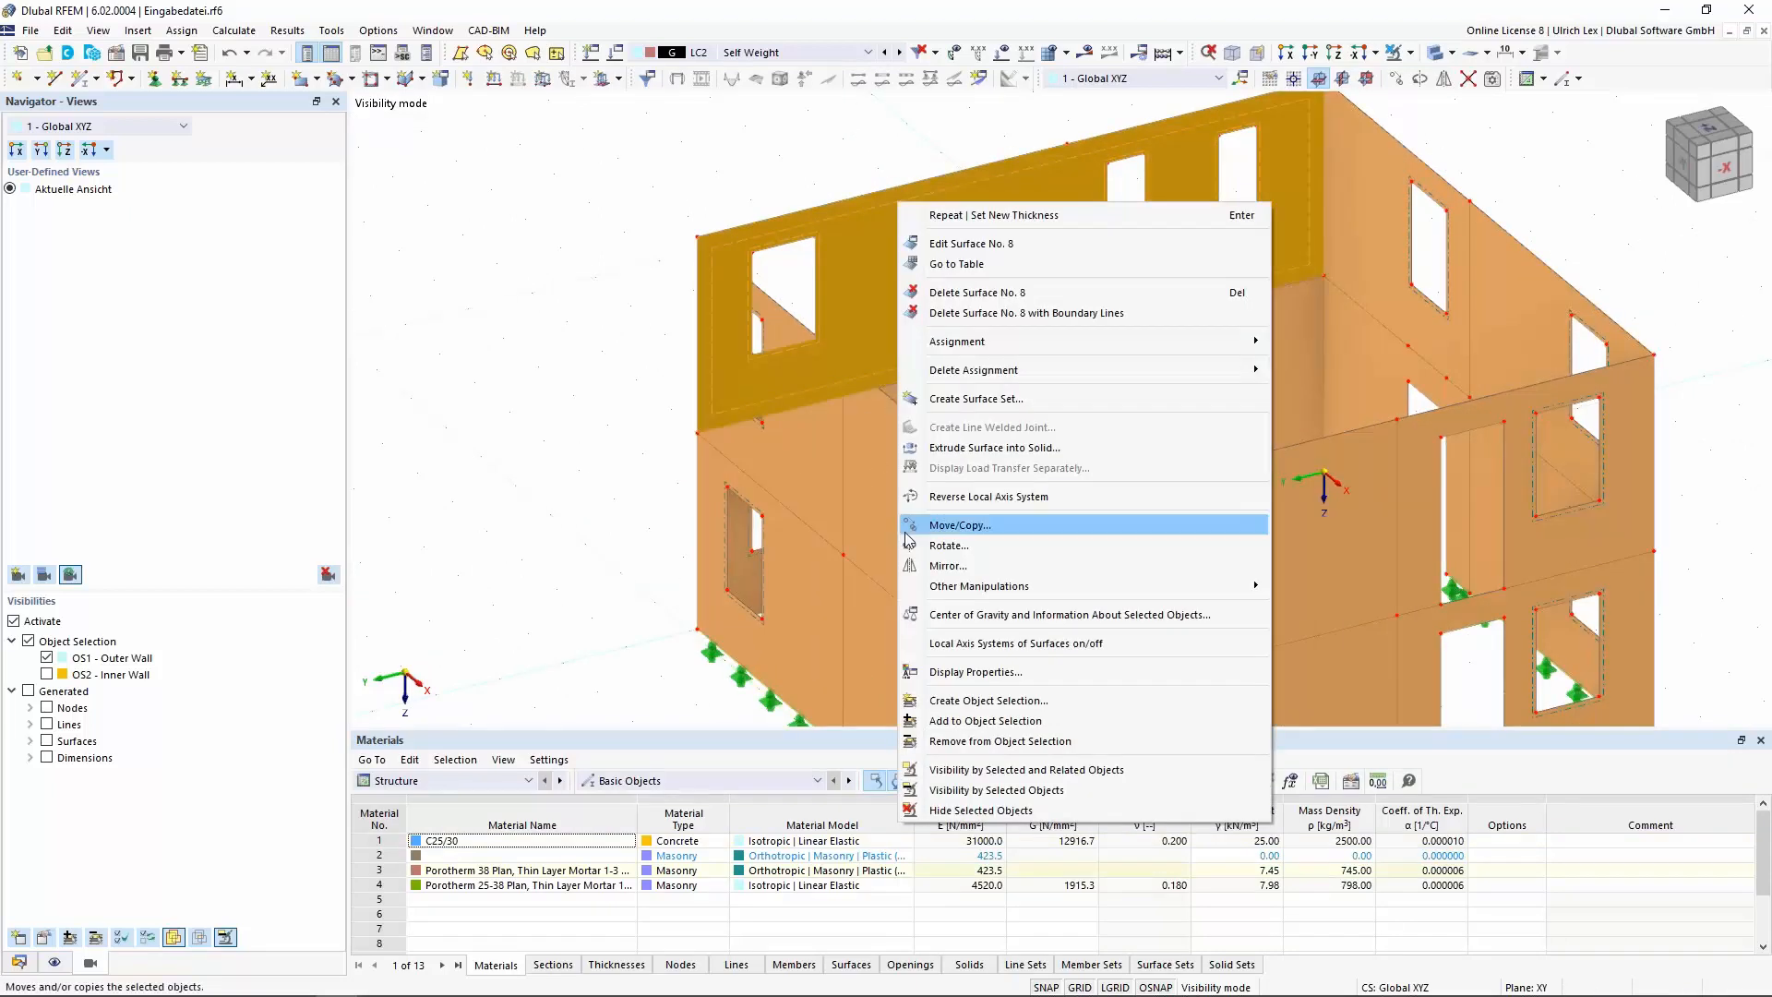
click(971, 645)
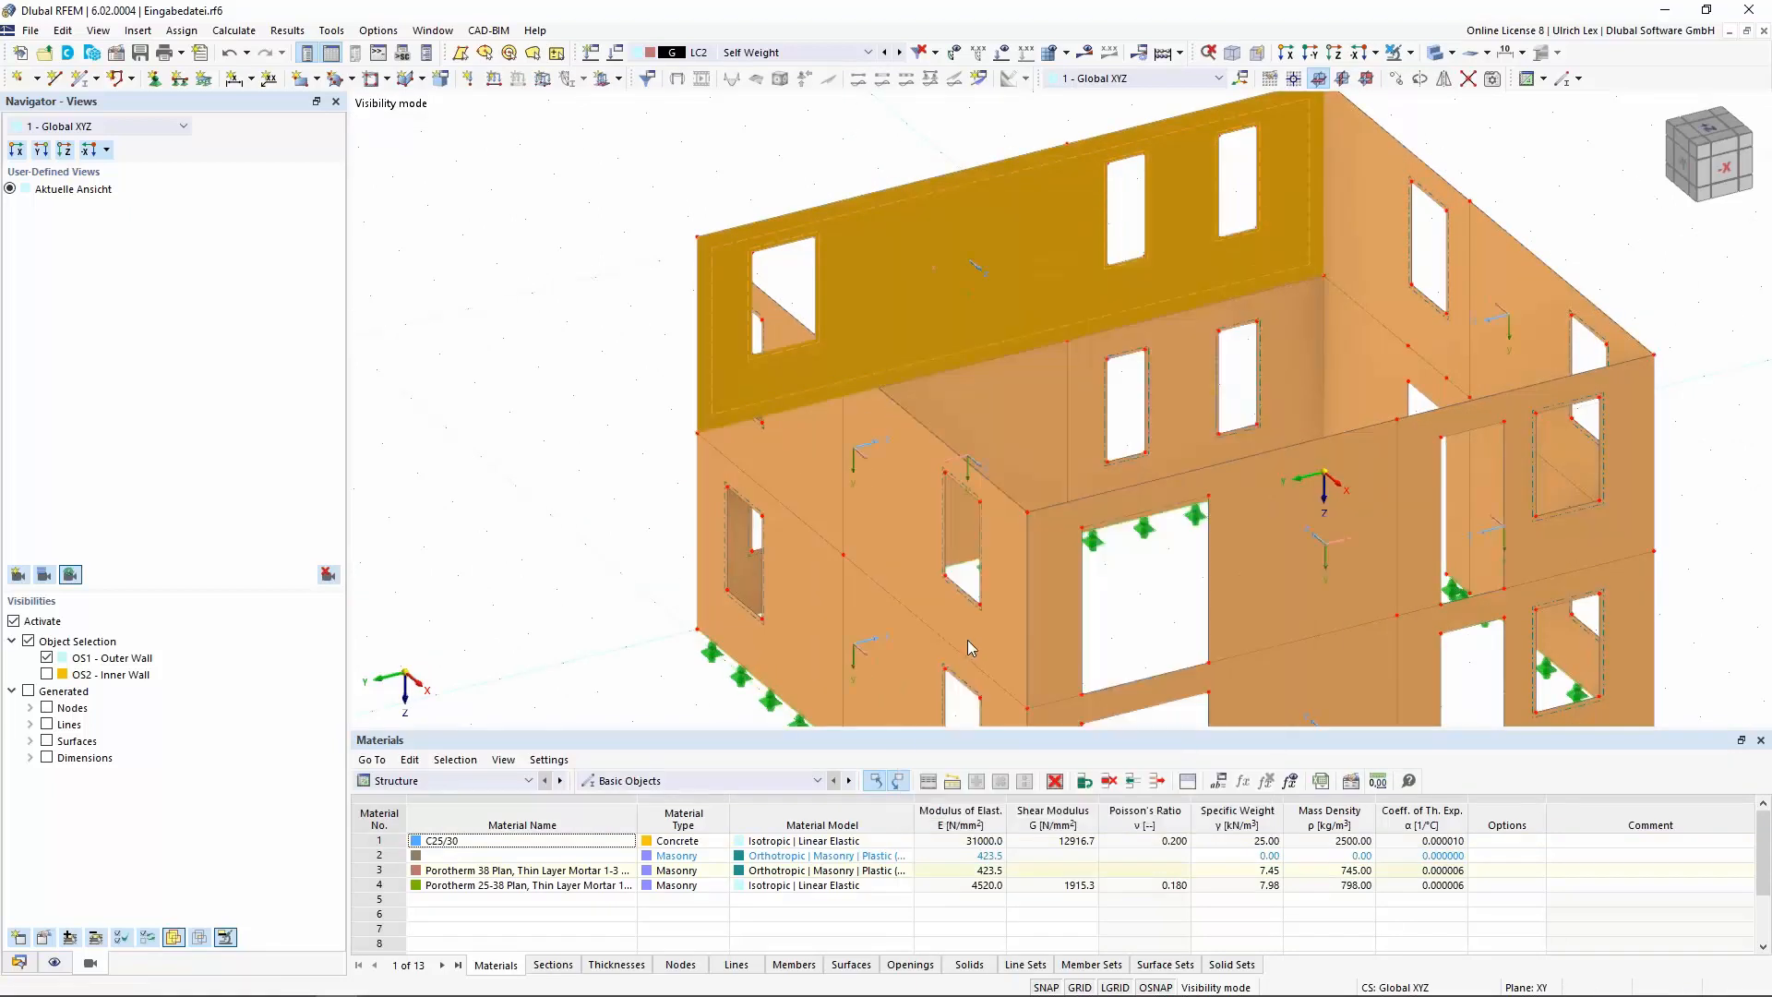
click(489, 258)
scroll(580, 149, down, 3)
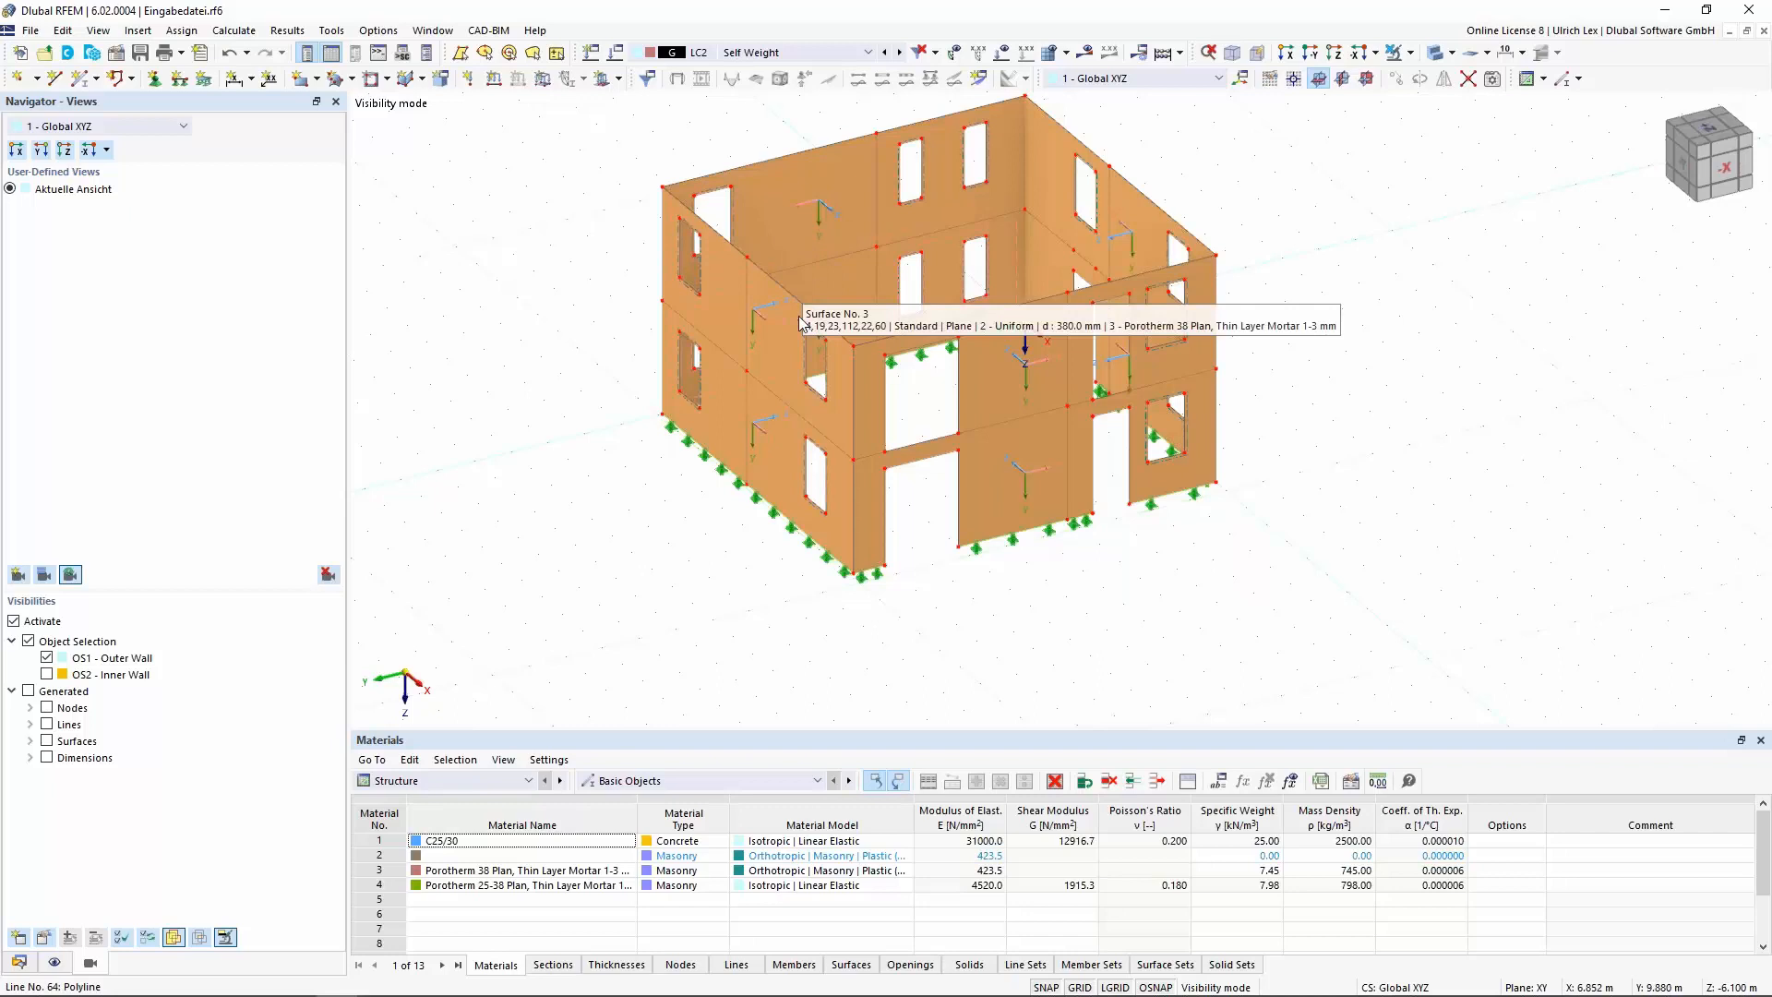
ctrl+middle_drag(635, 565, 729, 543)
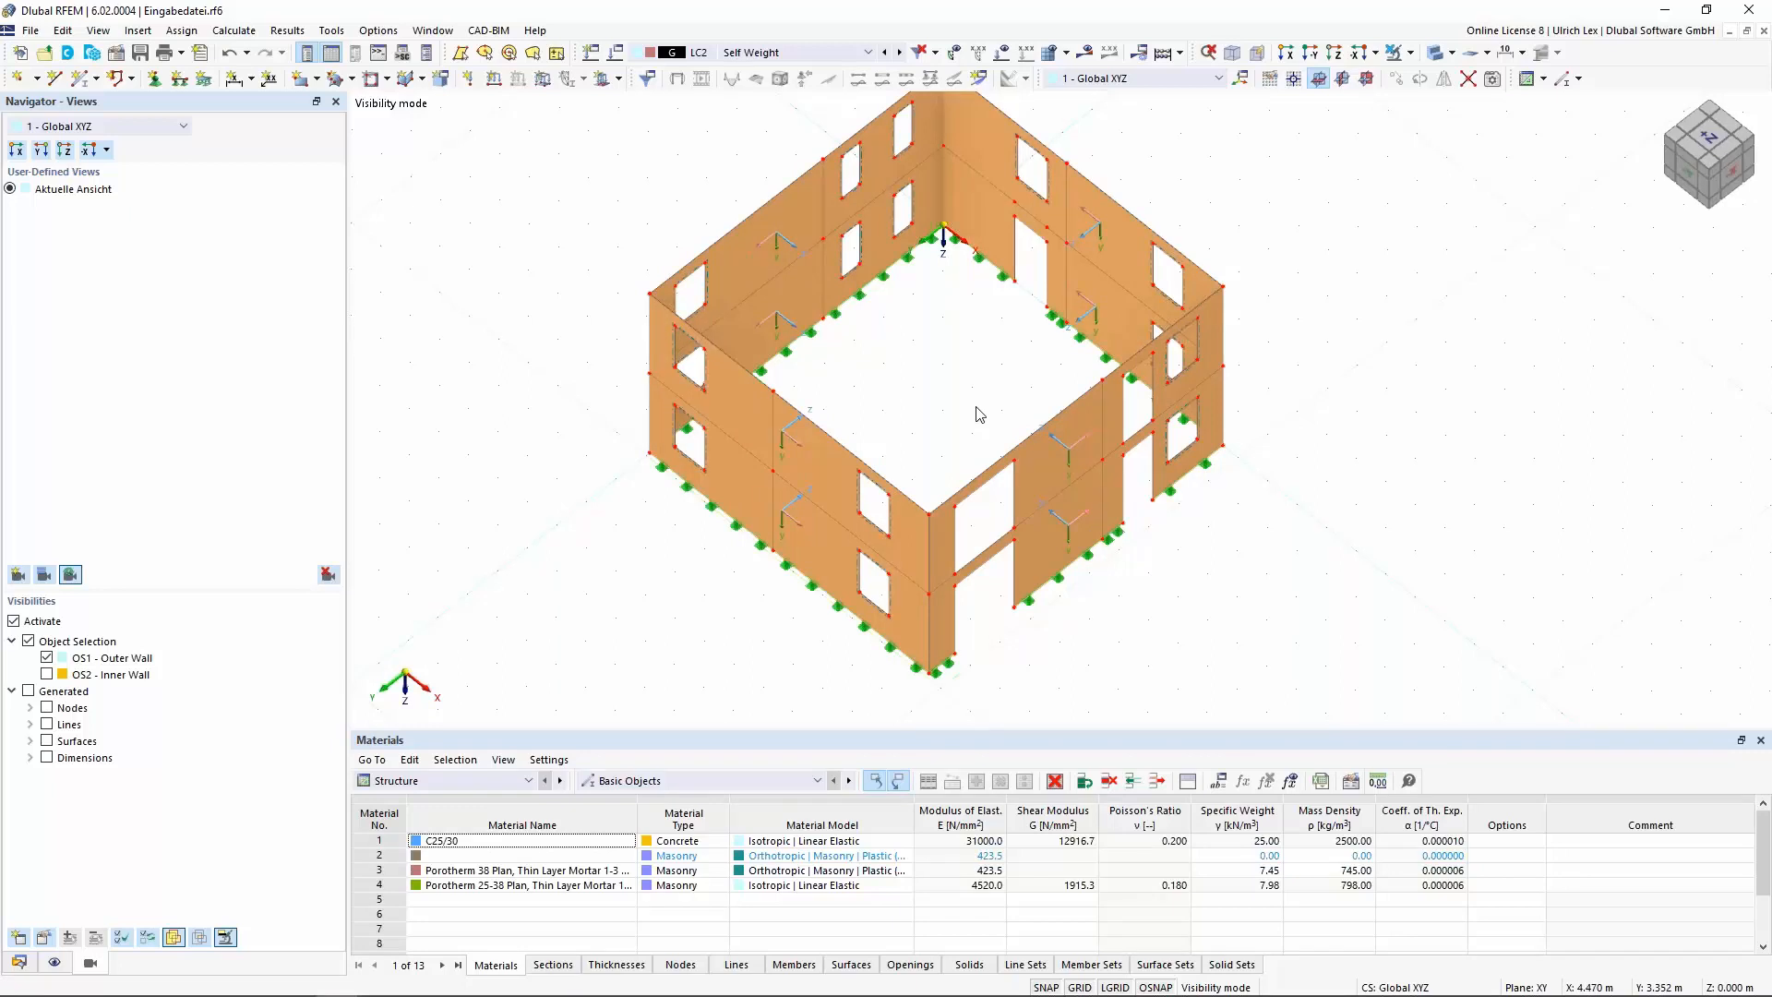
ctrl+middle_drag(1176, 652, 1222, 551)
right_click(1222, 551)
click(1149, 608)
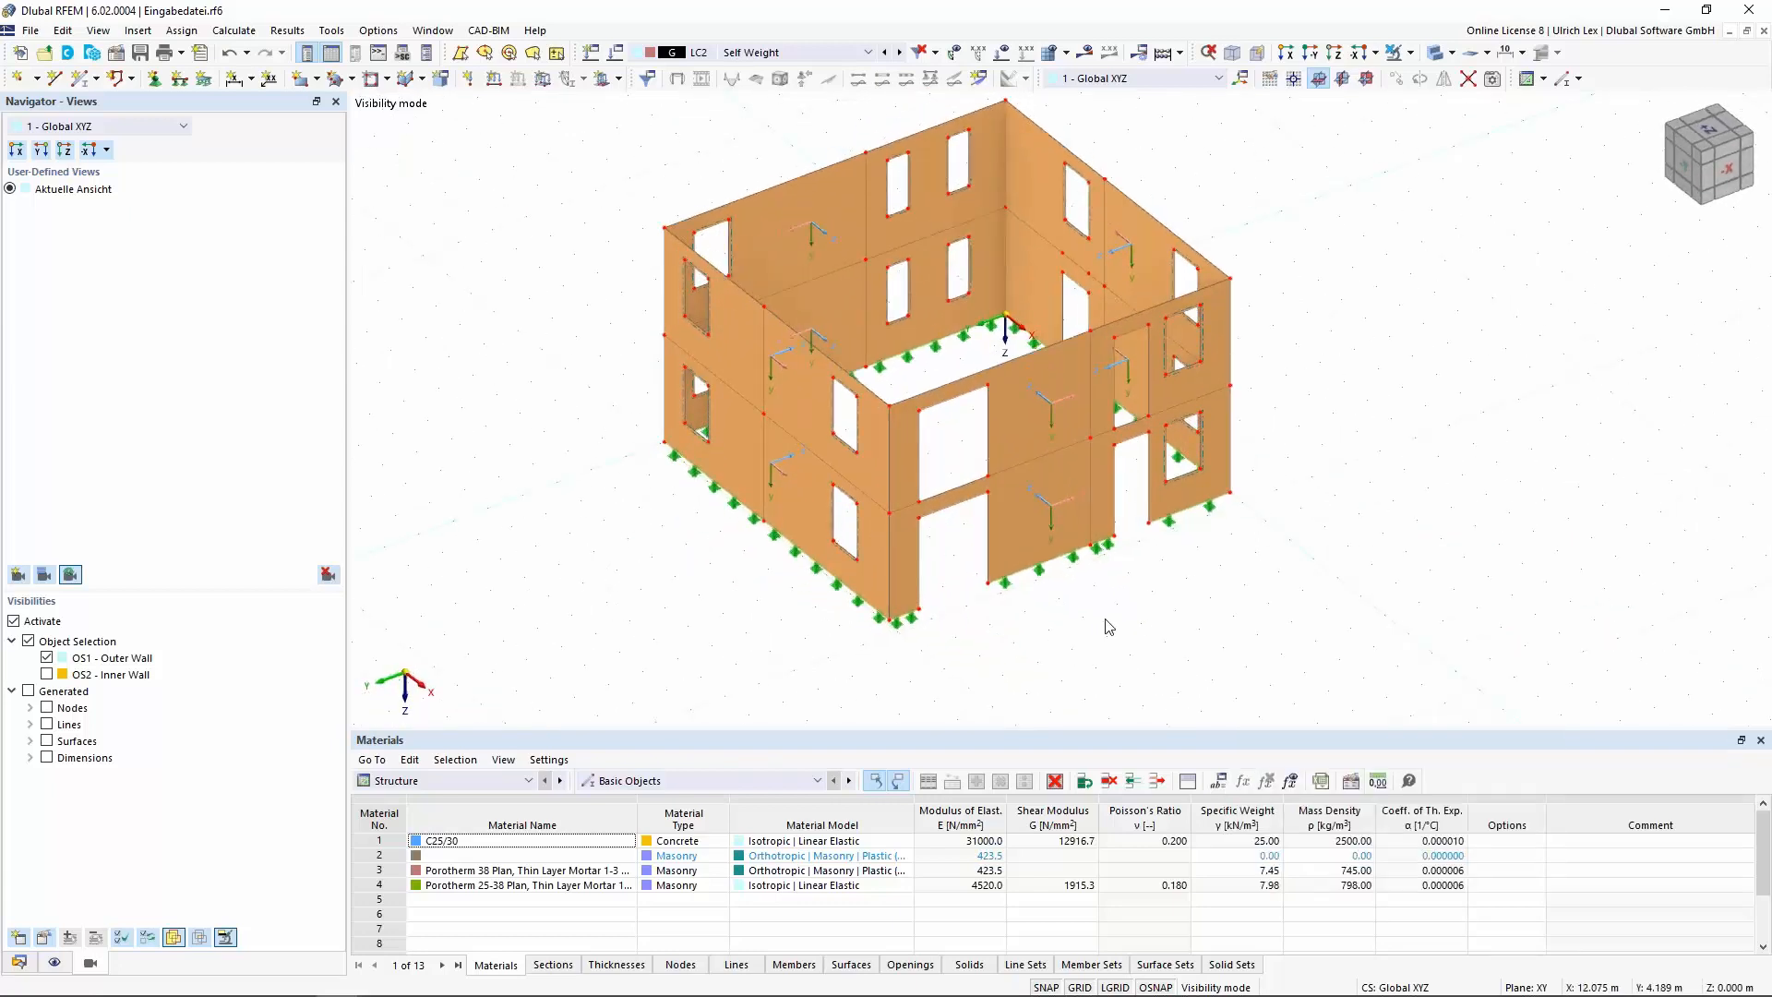
Isolate the Inner Wall object selection and assign the 250 mm Porotherm 25-38 Plan thickness to all its surfaces
click(47, 674)
click(47, 658)
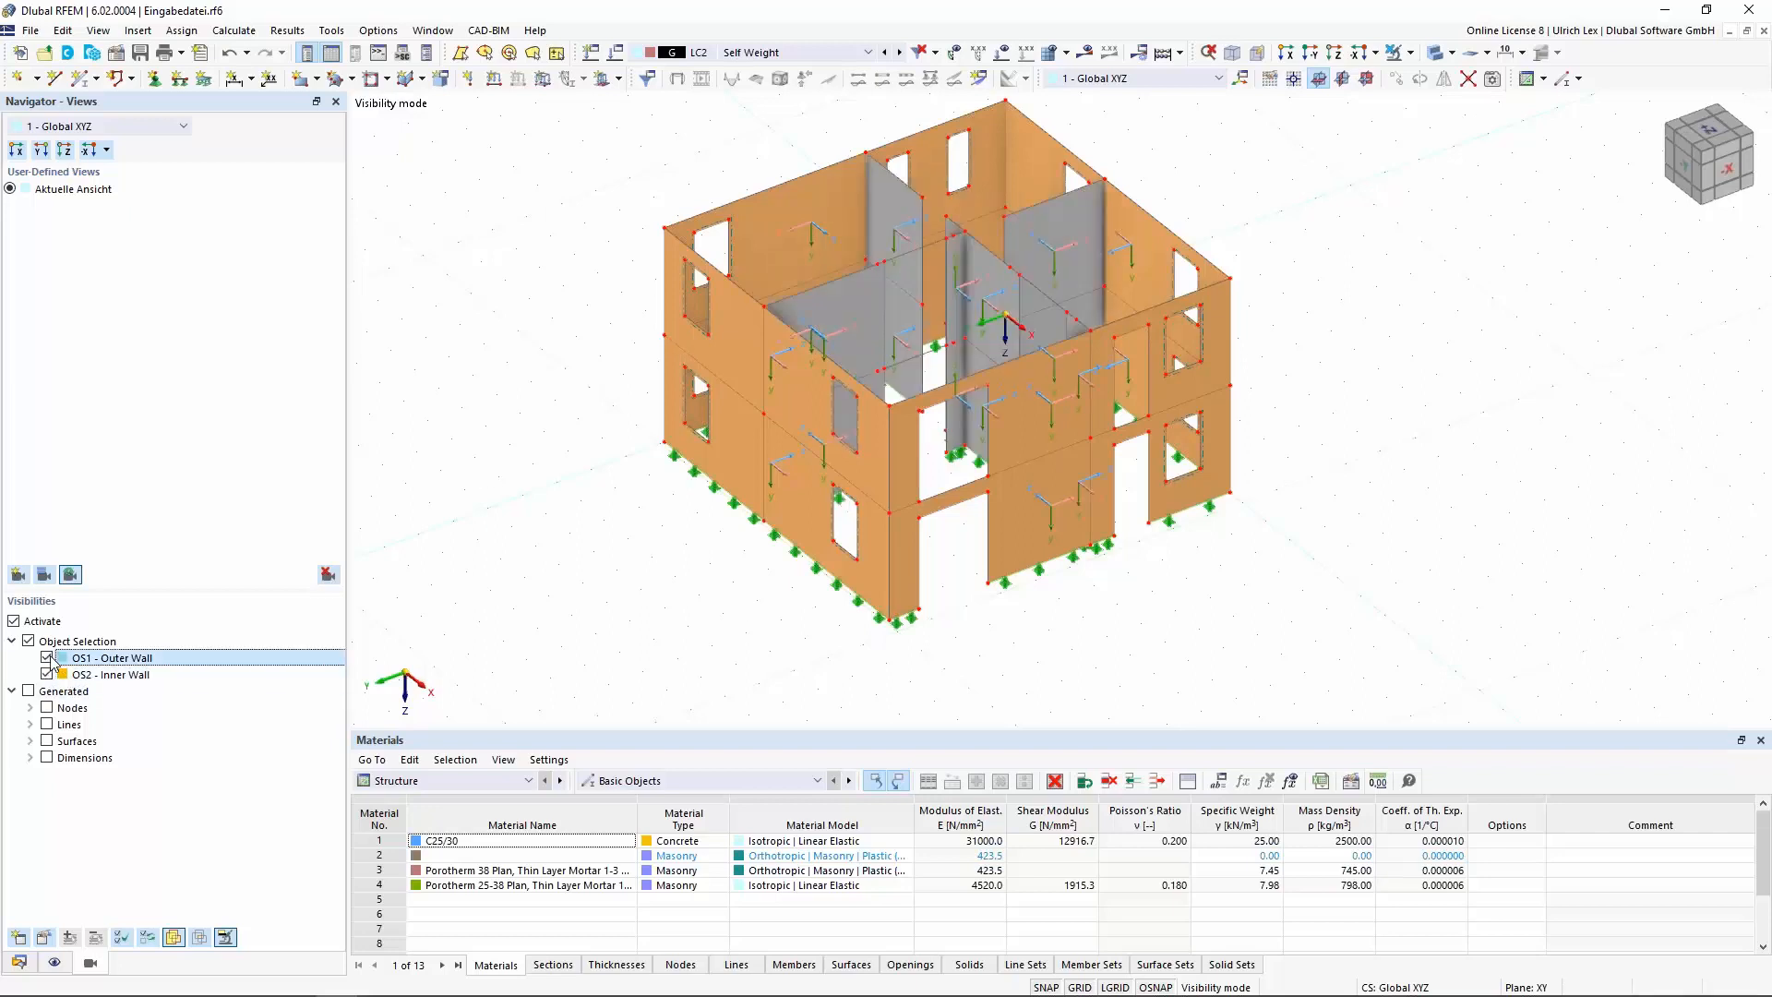
drag(595, 127, 1296, 646)
double_click(817, 295)
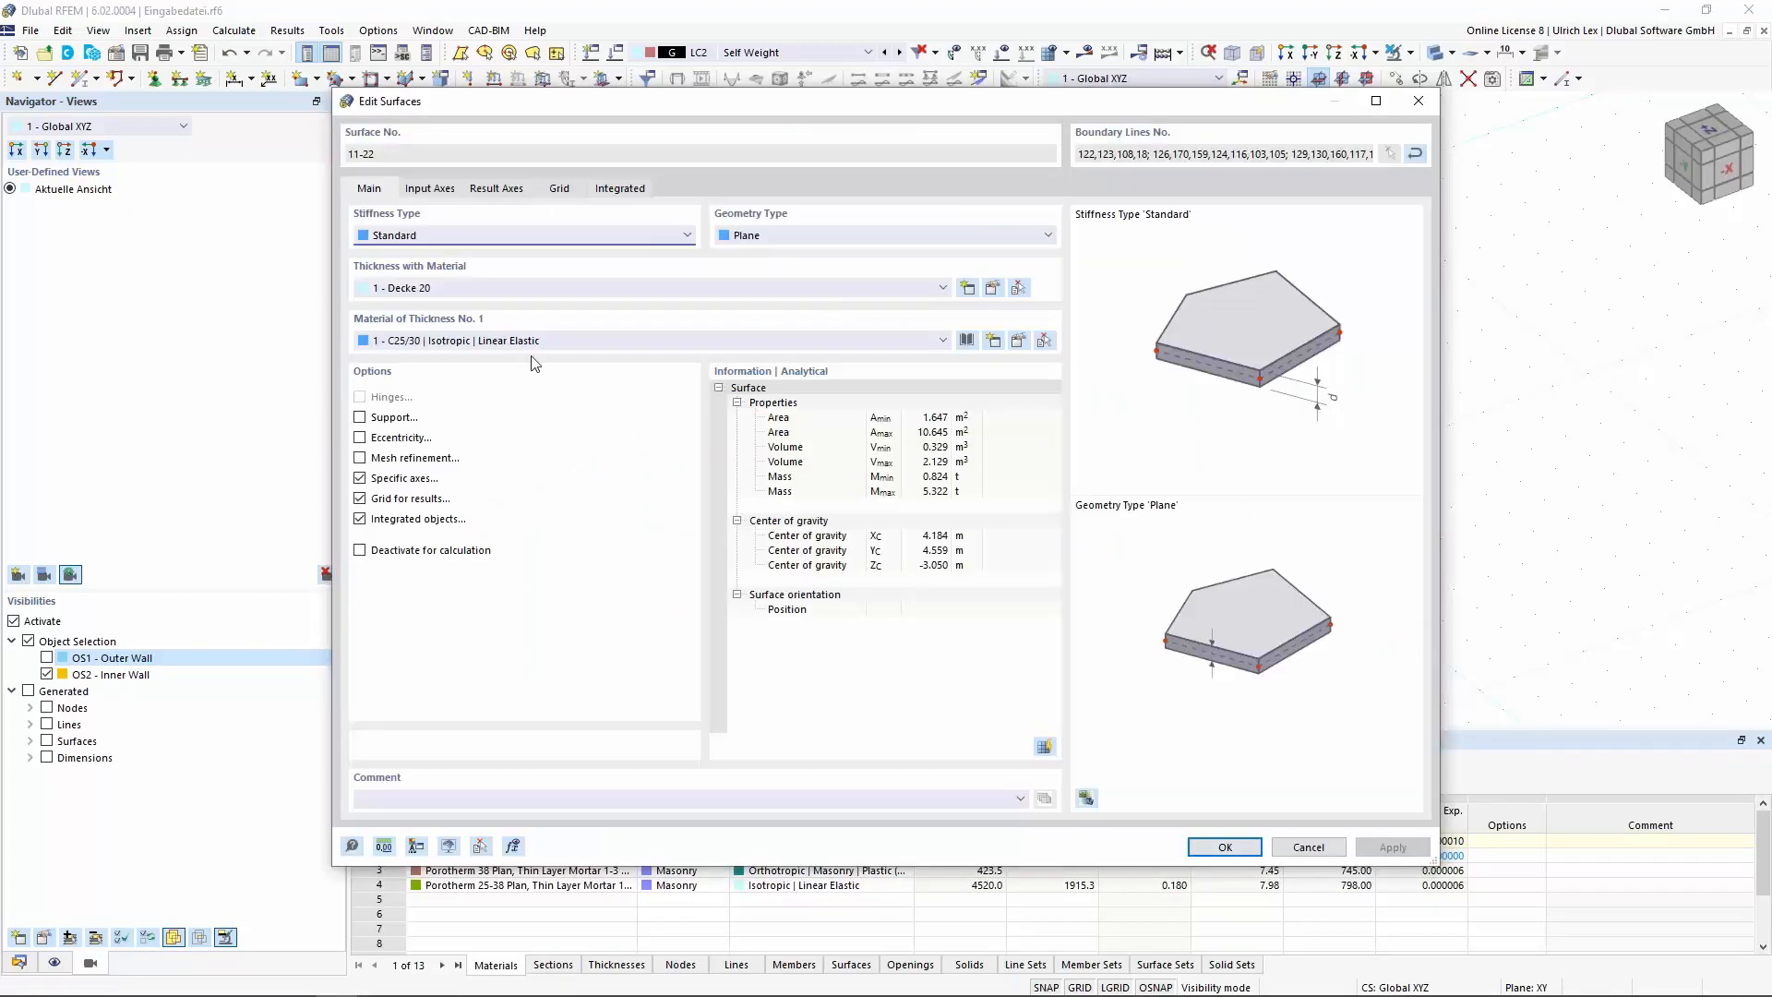
click(546, 290)
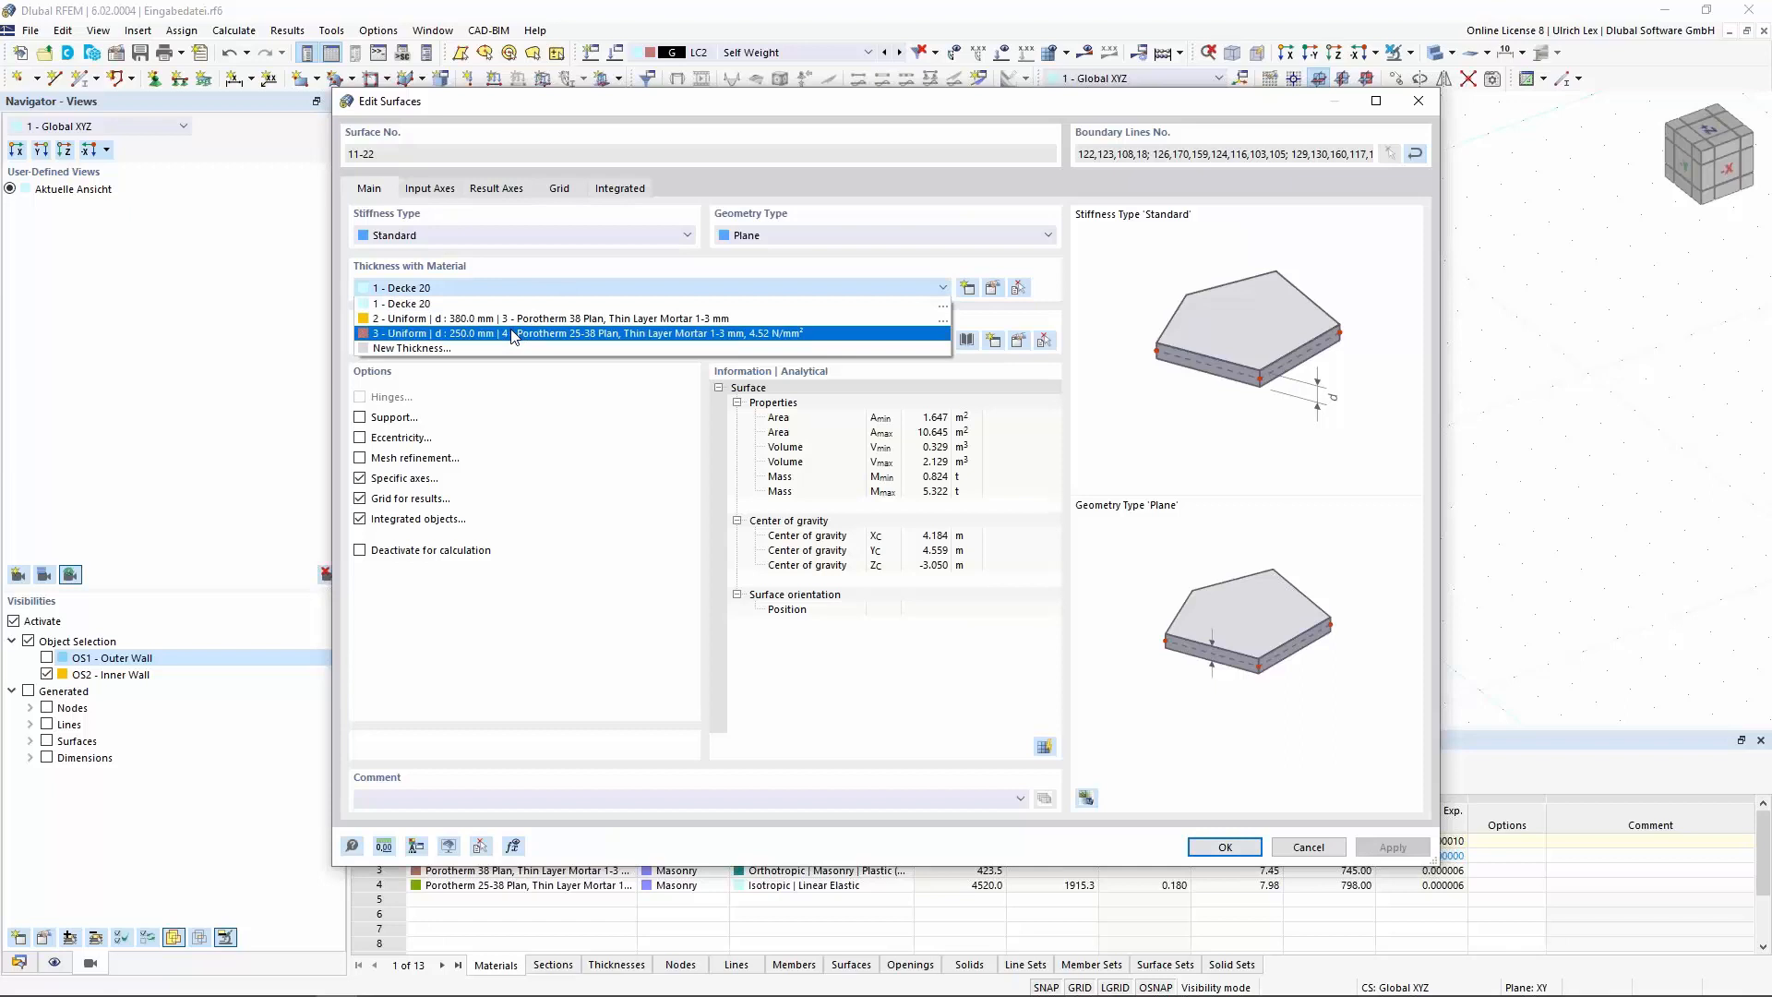
click(546, 333)
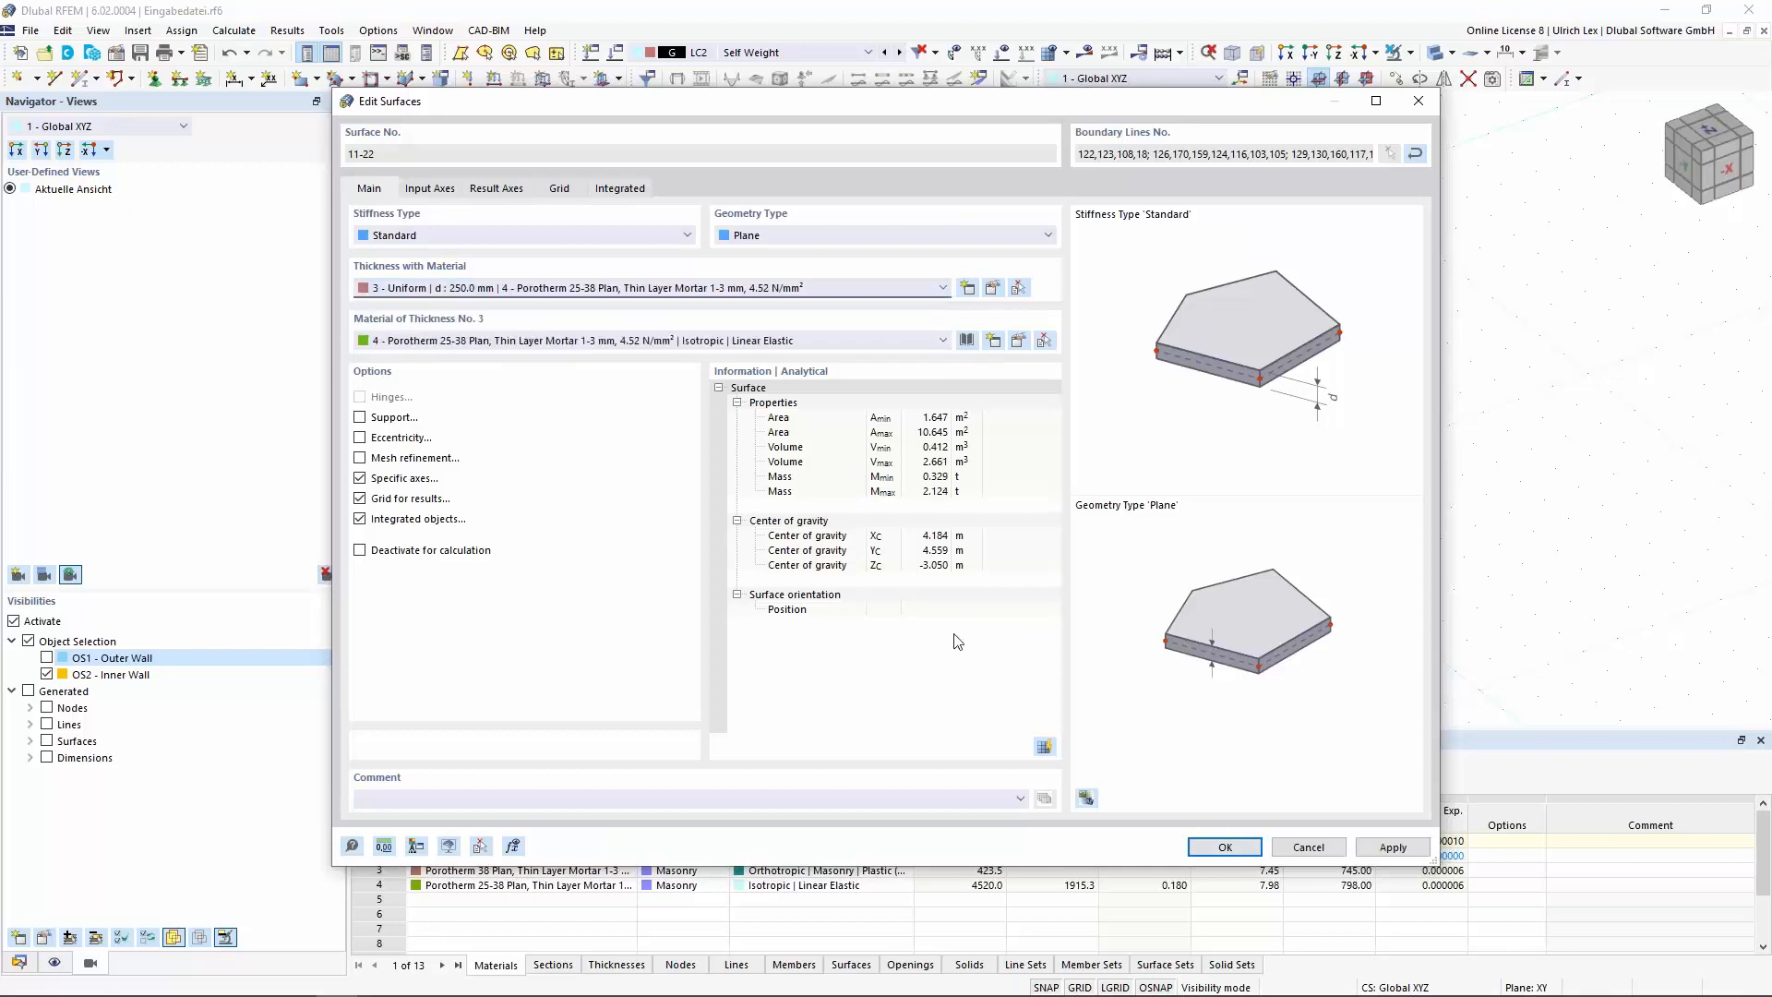
click(1225, 847)
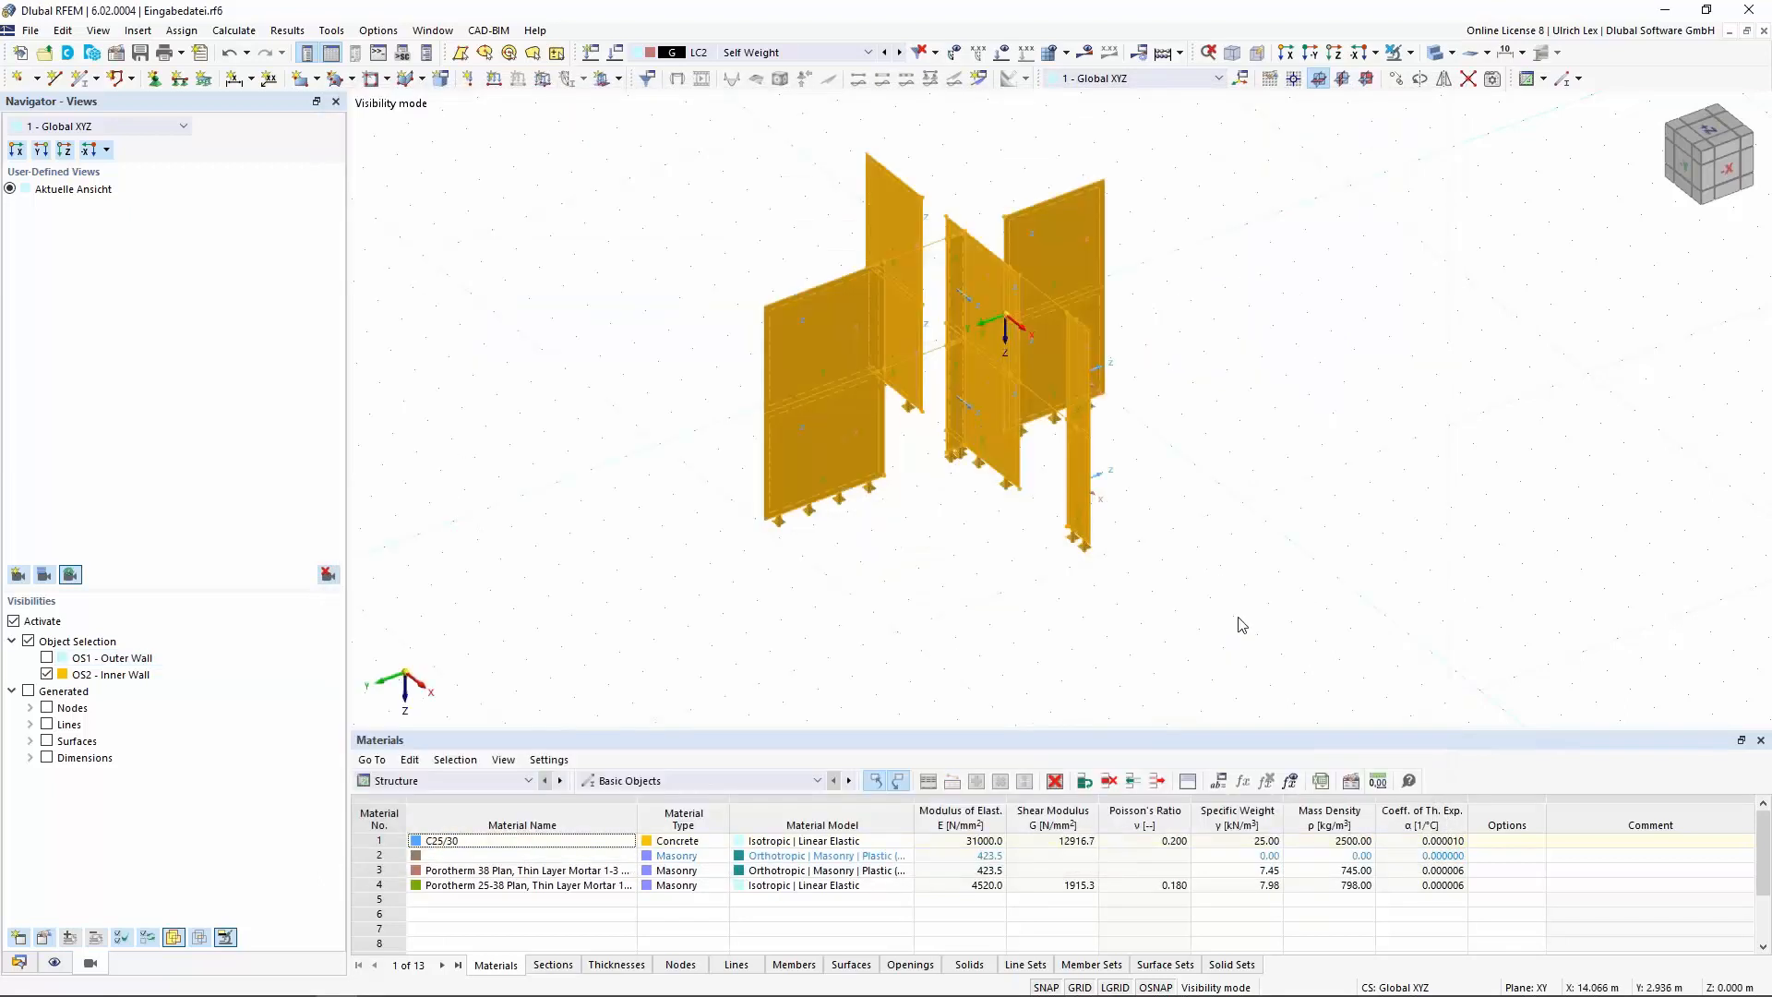
Cancel the visibility mode to show the whole building and hide the surfaces' local axis systems
click(1410, 52)
click(1436, 177)
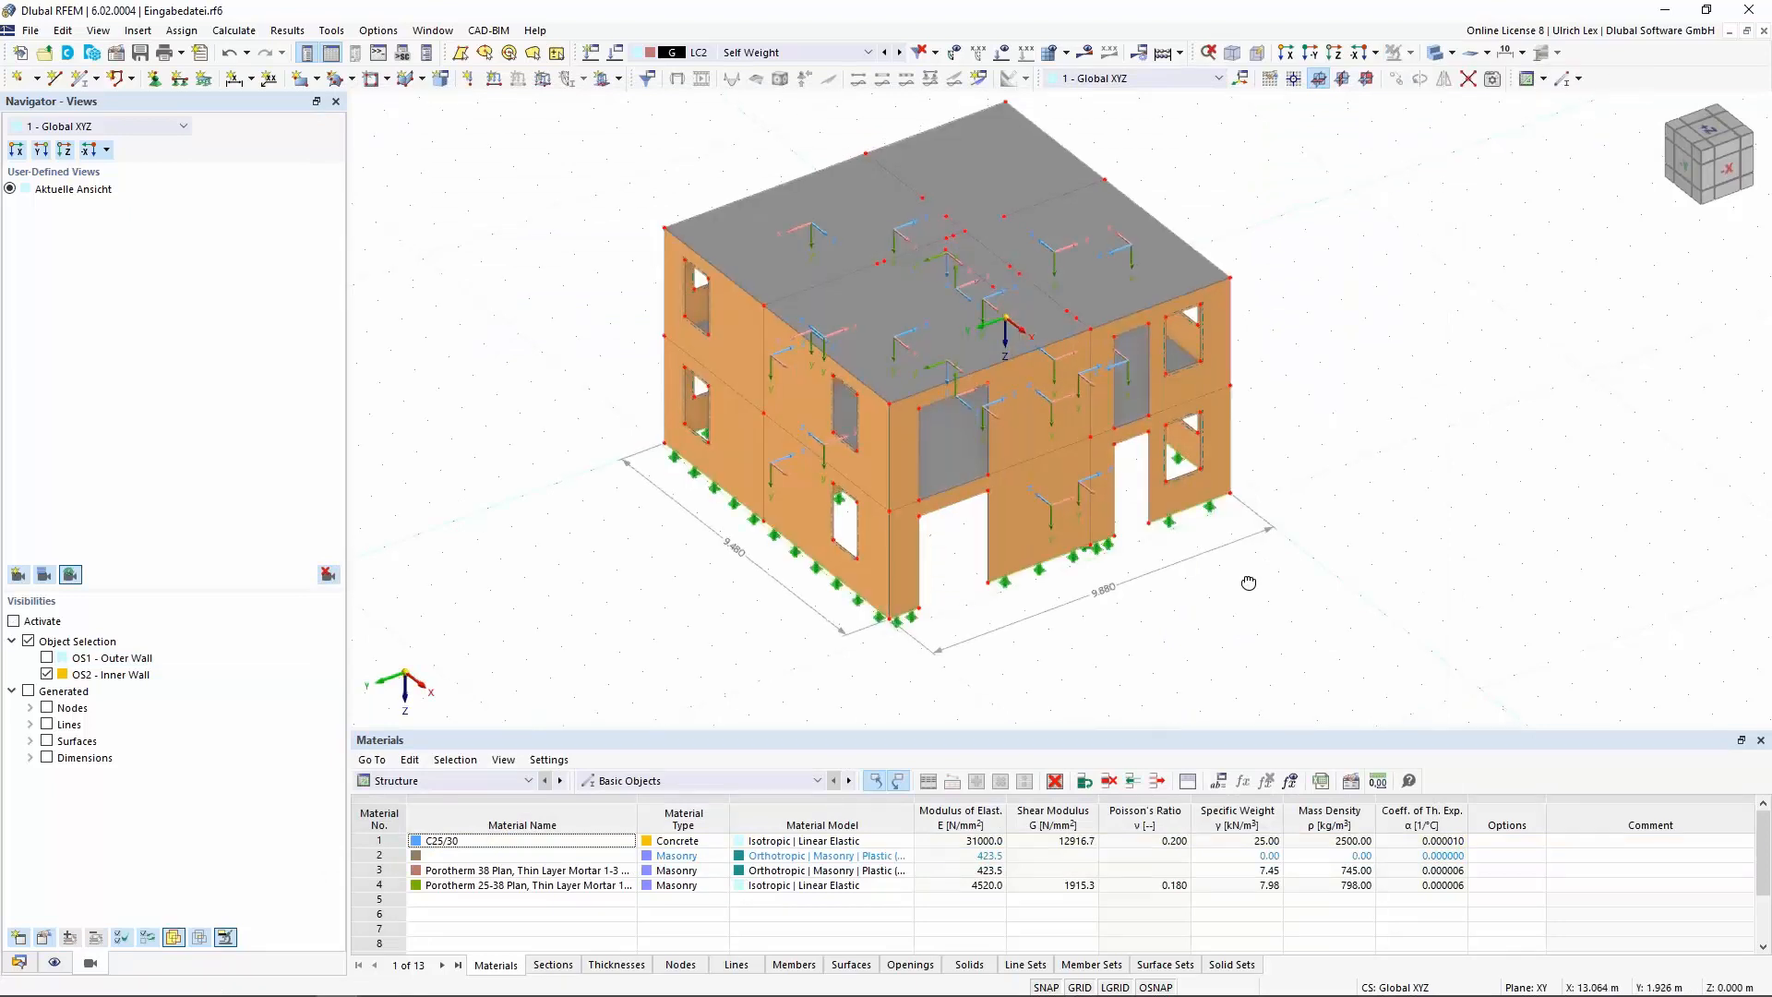
ctrl+middle_drag(1255, 562, 1294, 570)
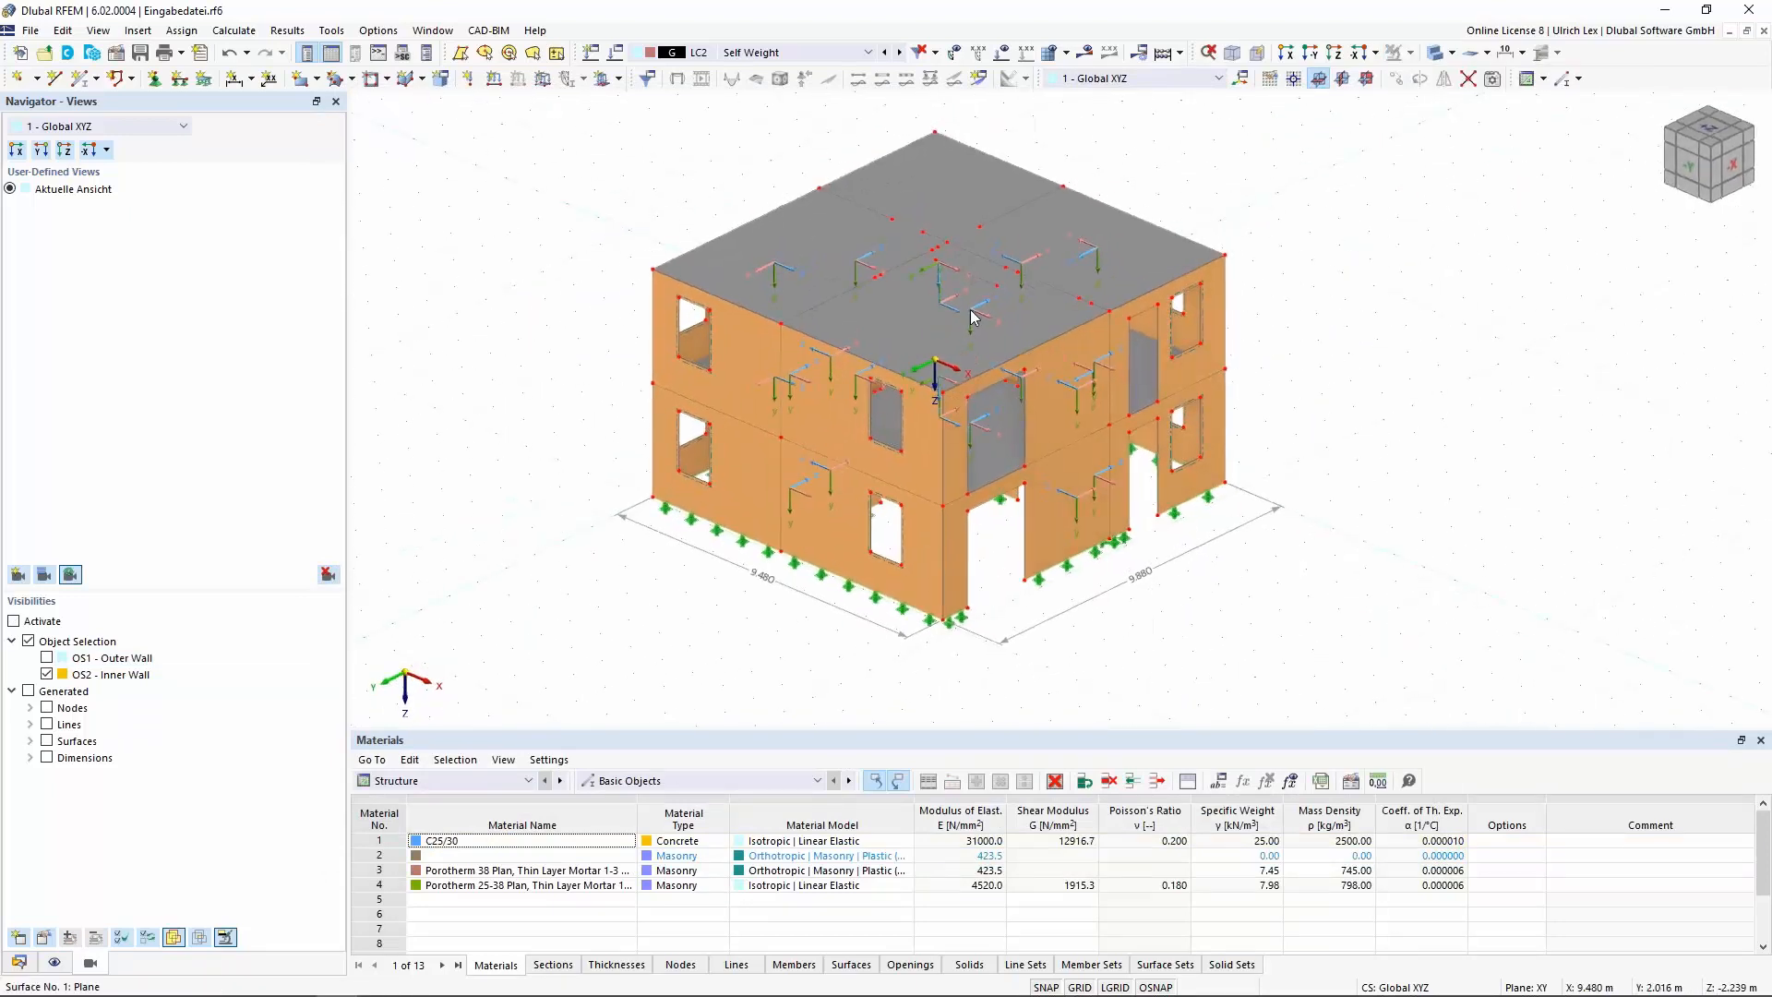
scroll(892, 401, up, 6)
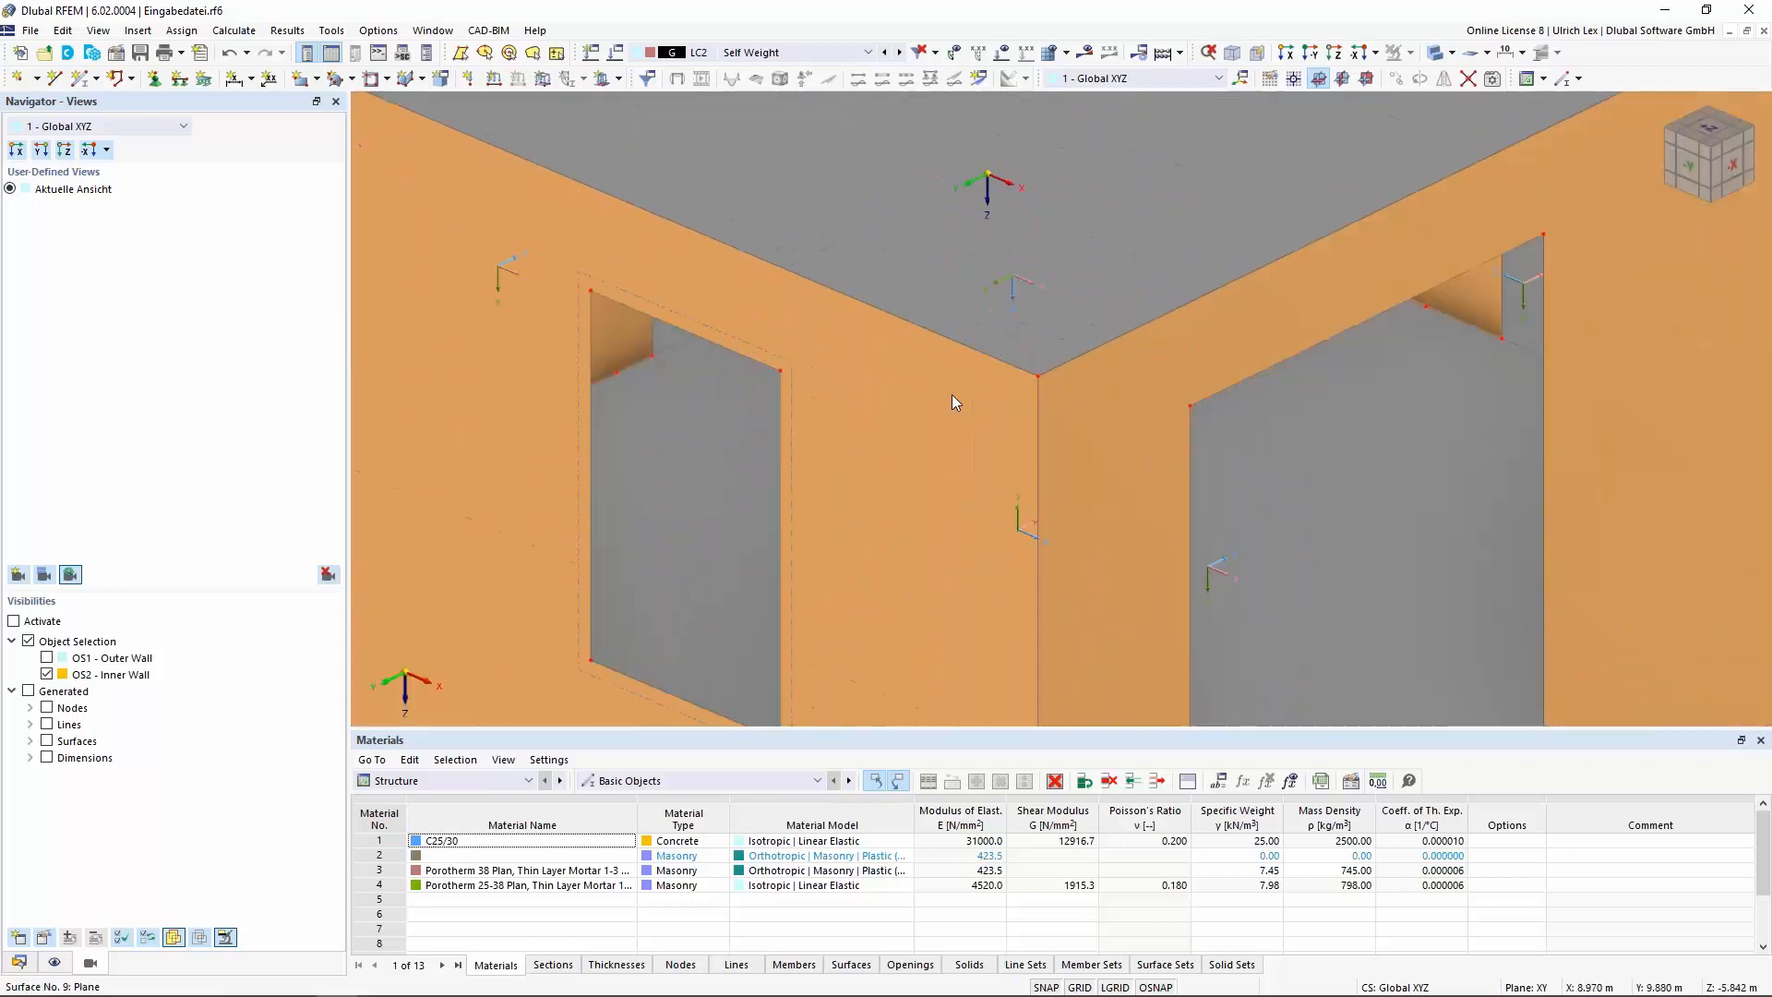
right_click(955, 402)
click(1061, 437)
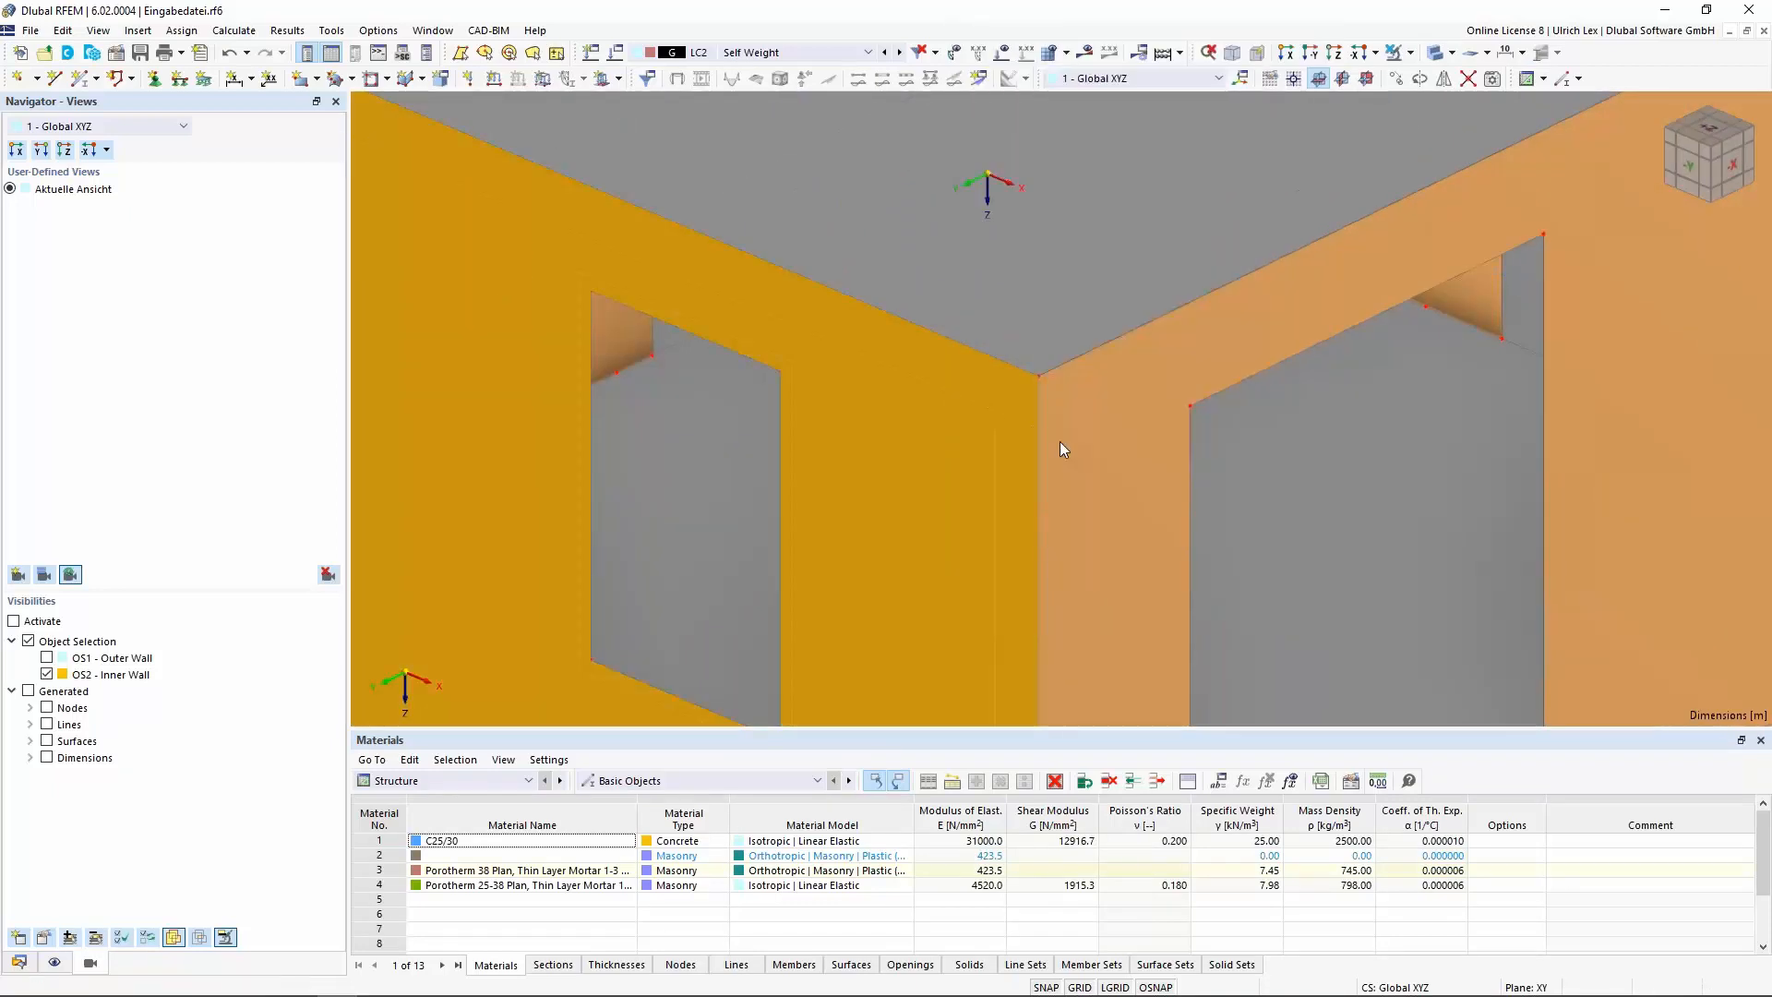
scroll(1121, 406, down, 8)
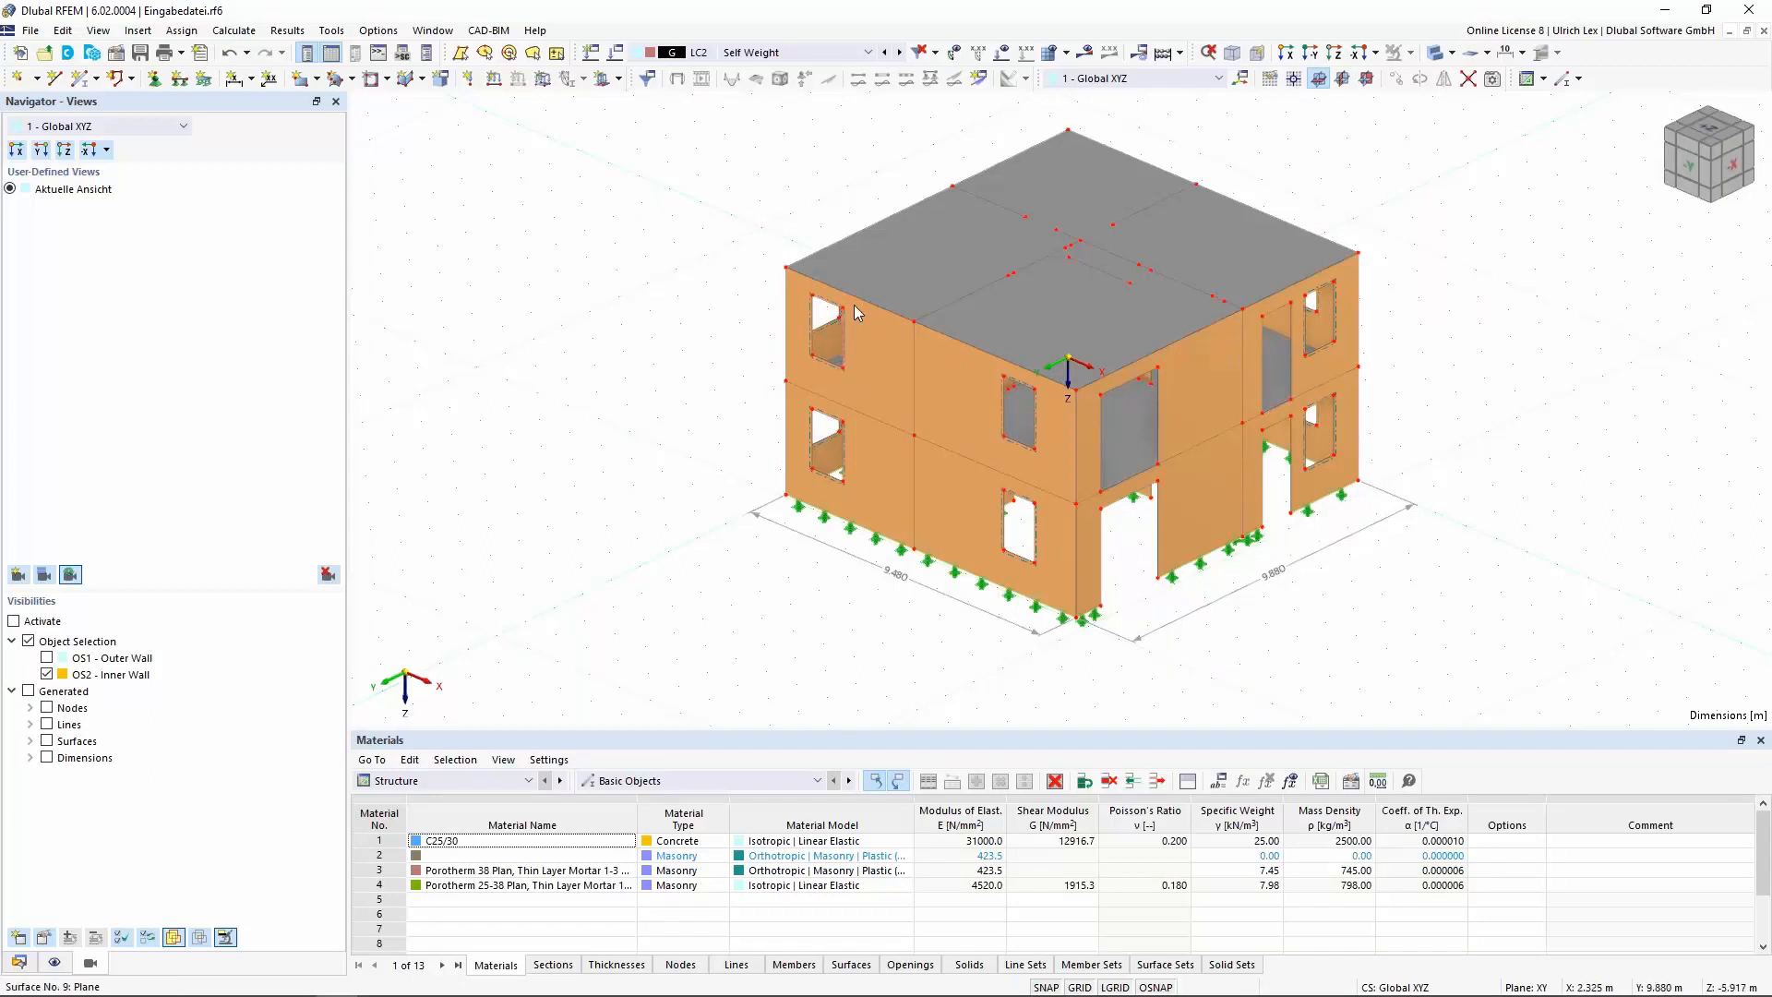
Start a new member with section 2 - R_M1 300/55 in C25/30 and a uniform section distribution
scroll(765, 309, up, 5)
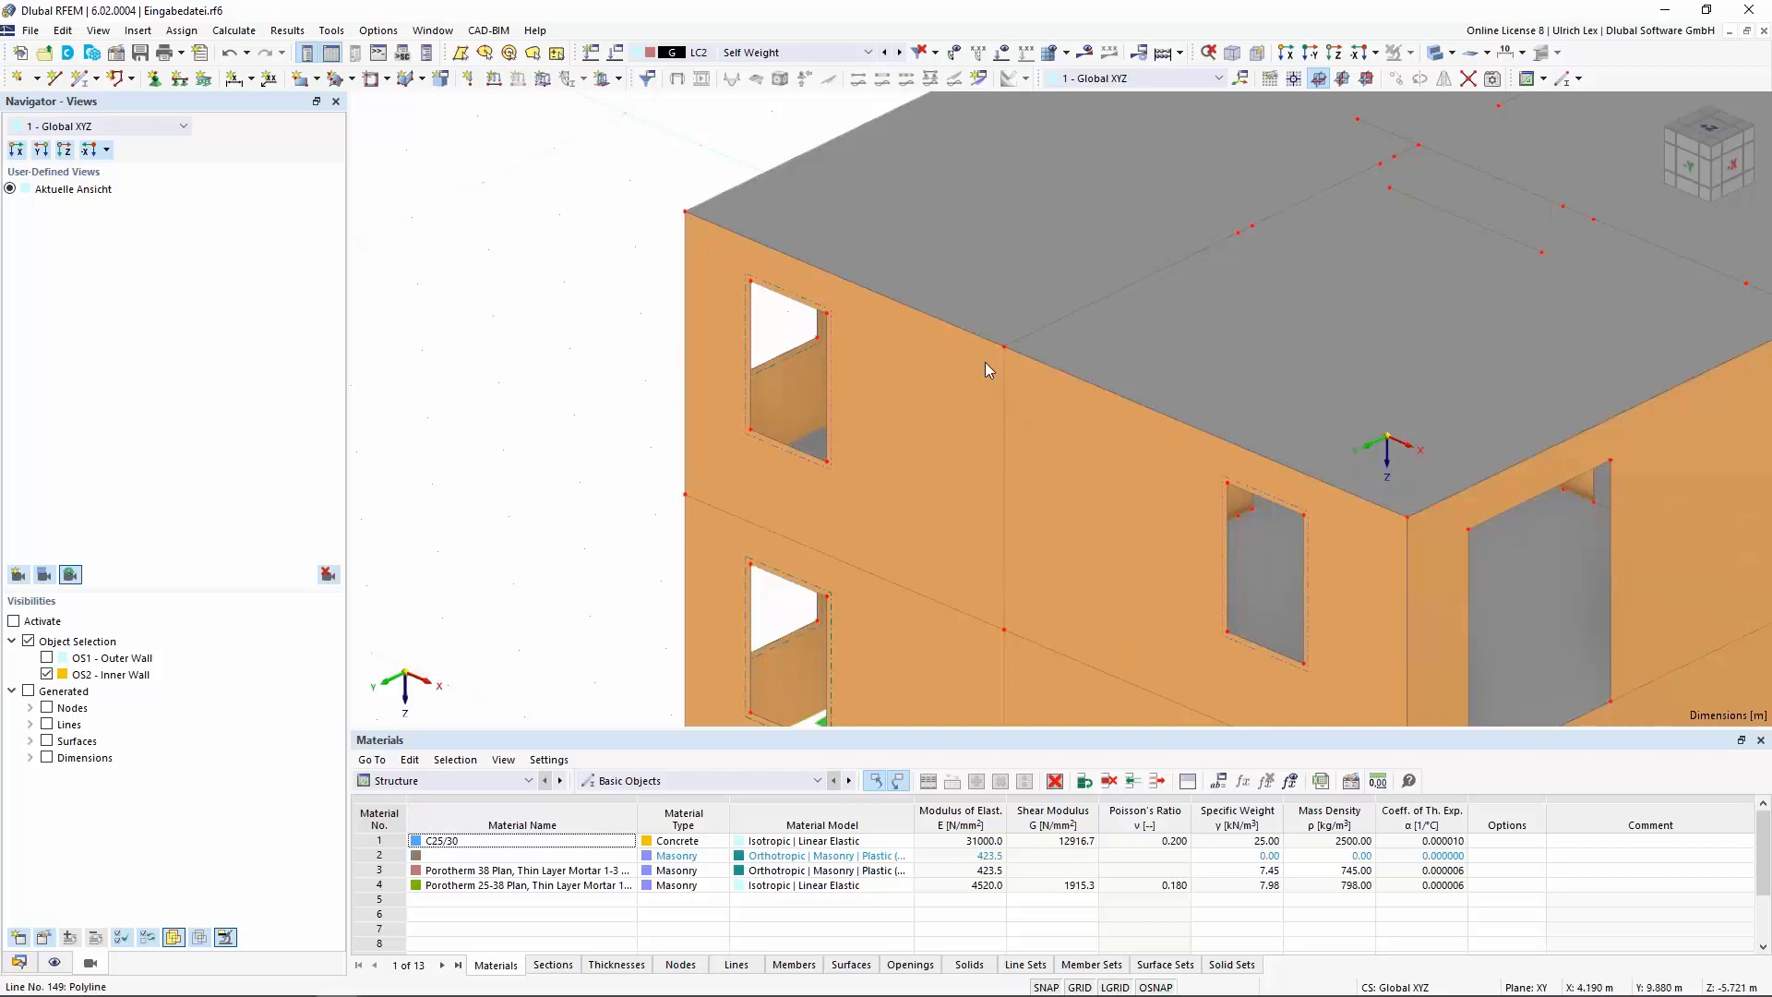
mouse_move(984, 363)
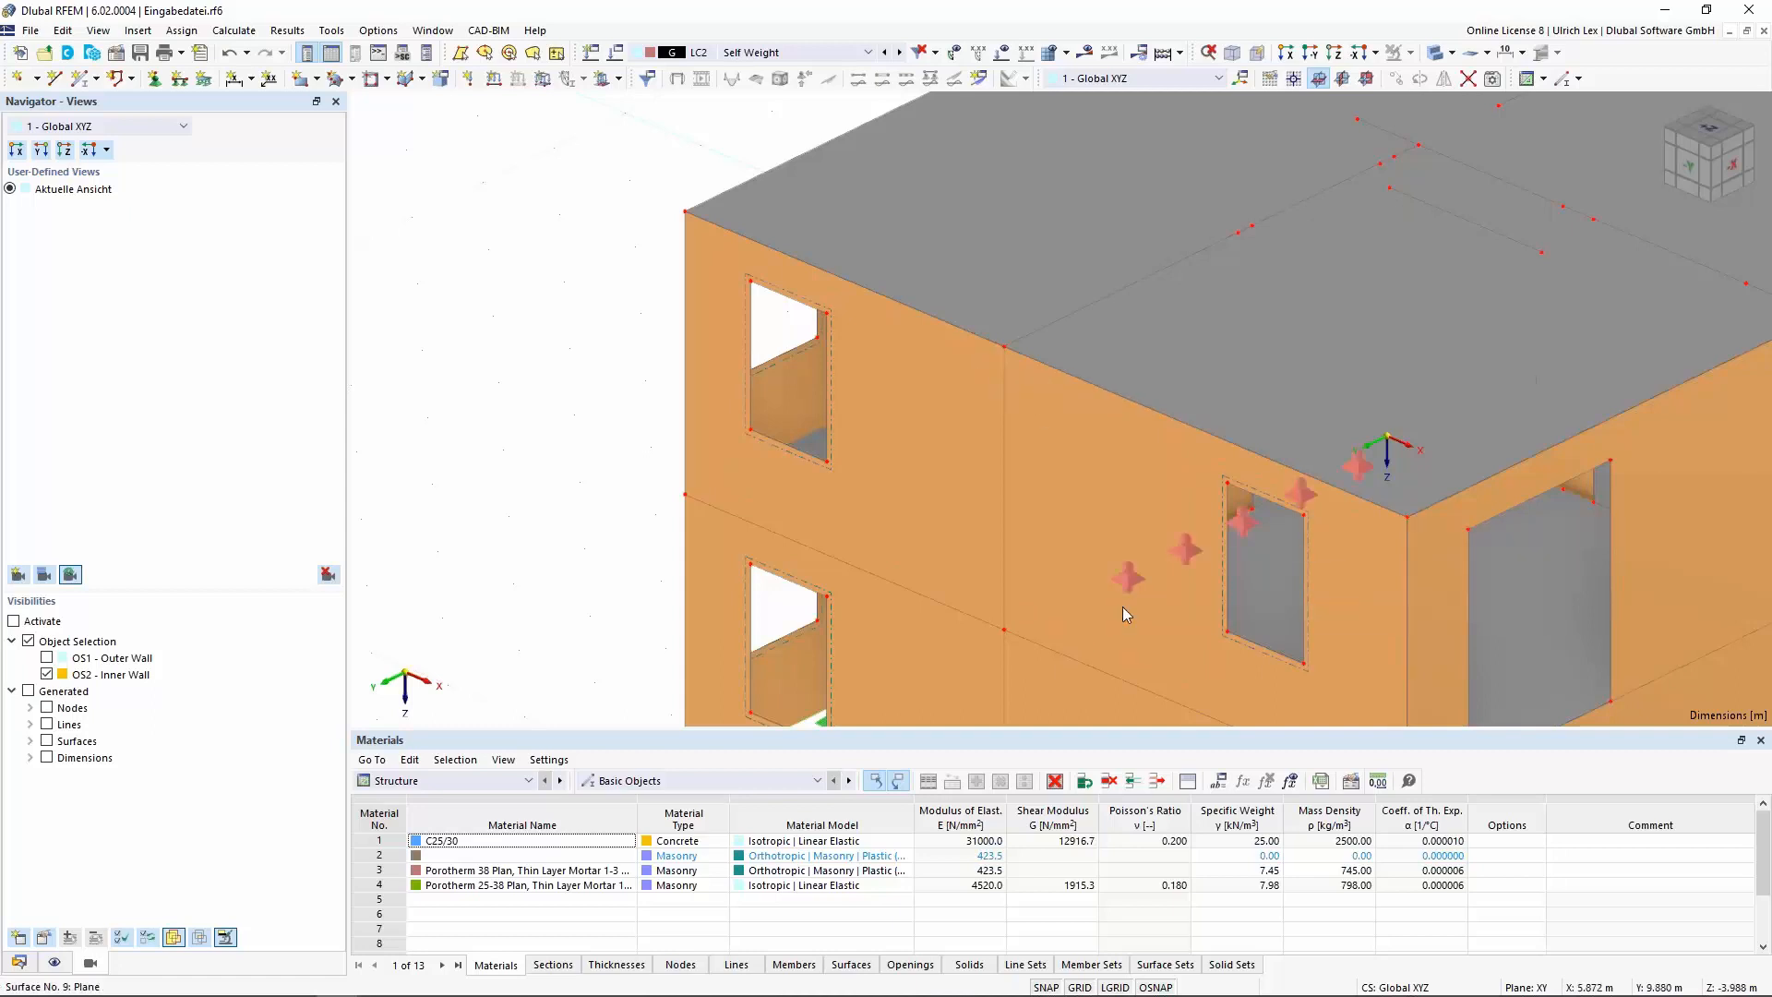
mouse_move(923, 551)
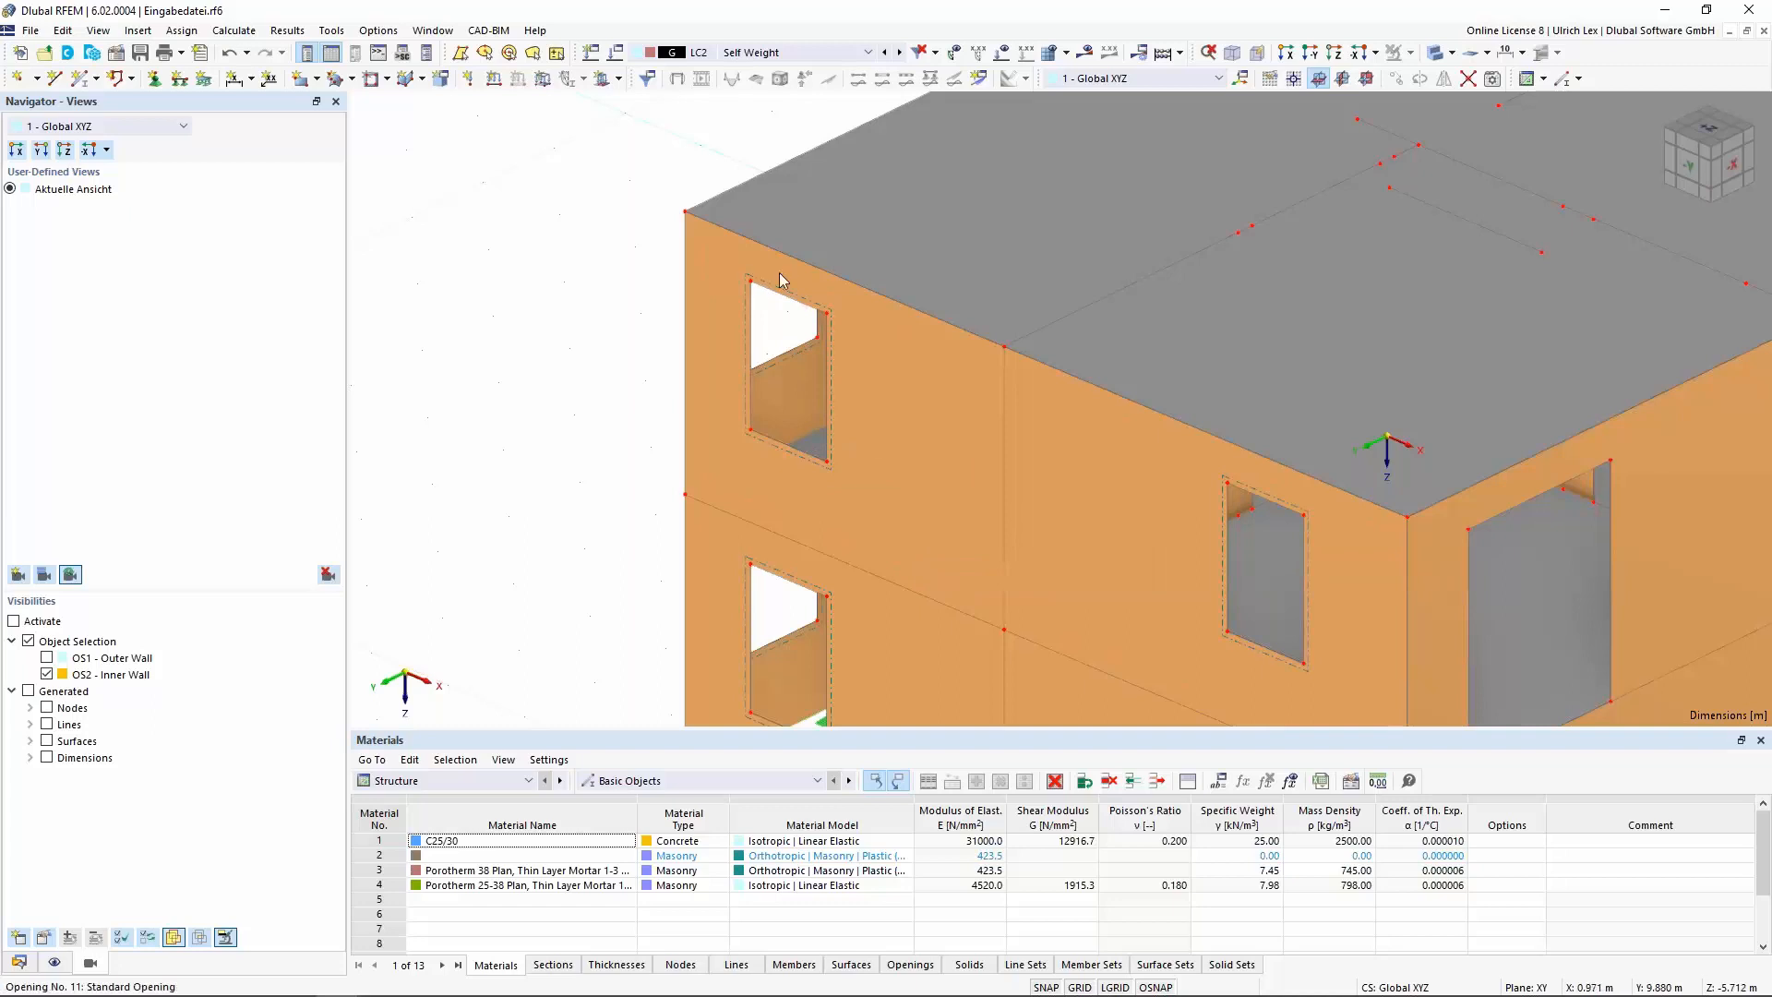
mouse_move(828, 317)
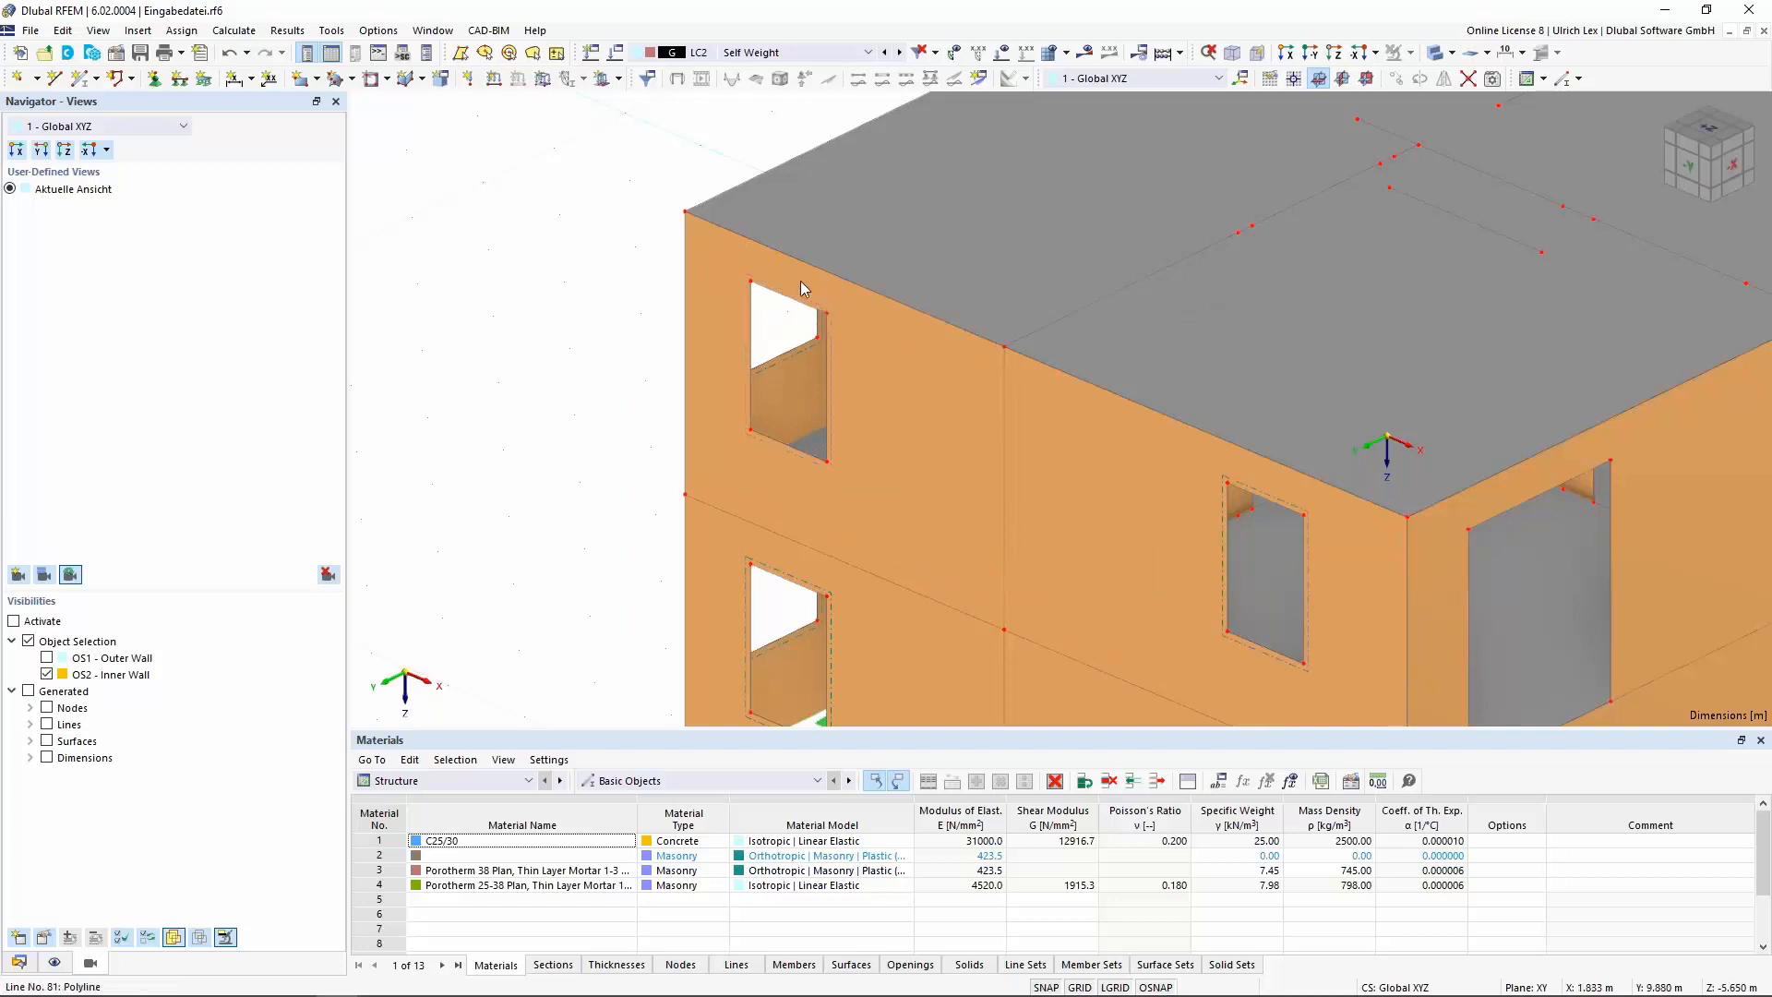
mouse_move(790, 276)
click(18, 963)
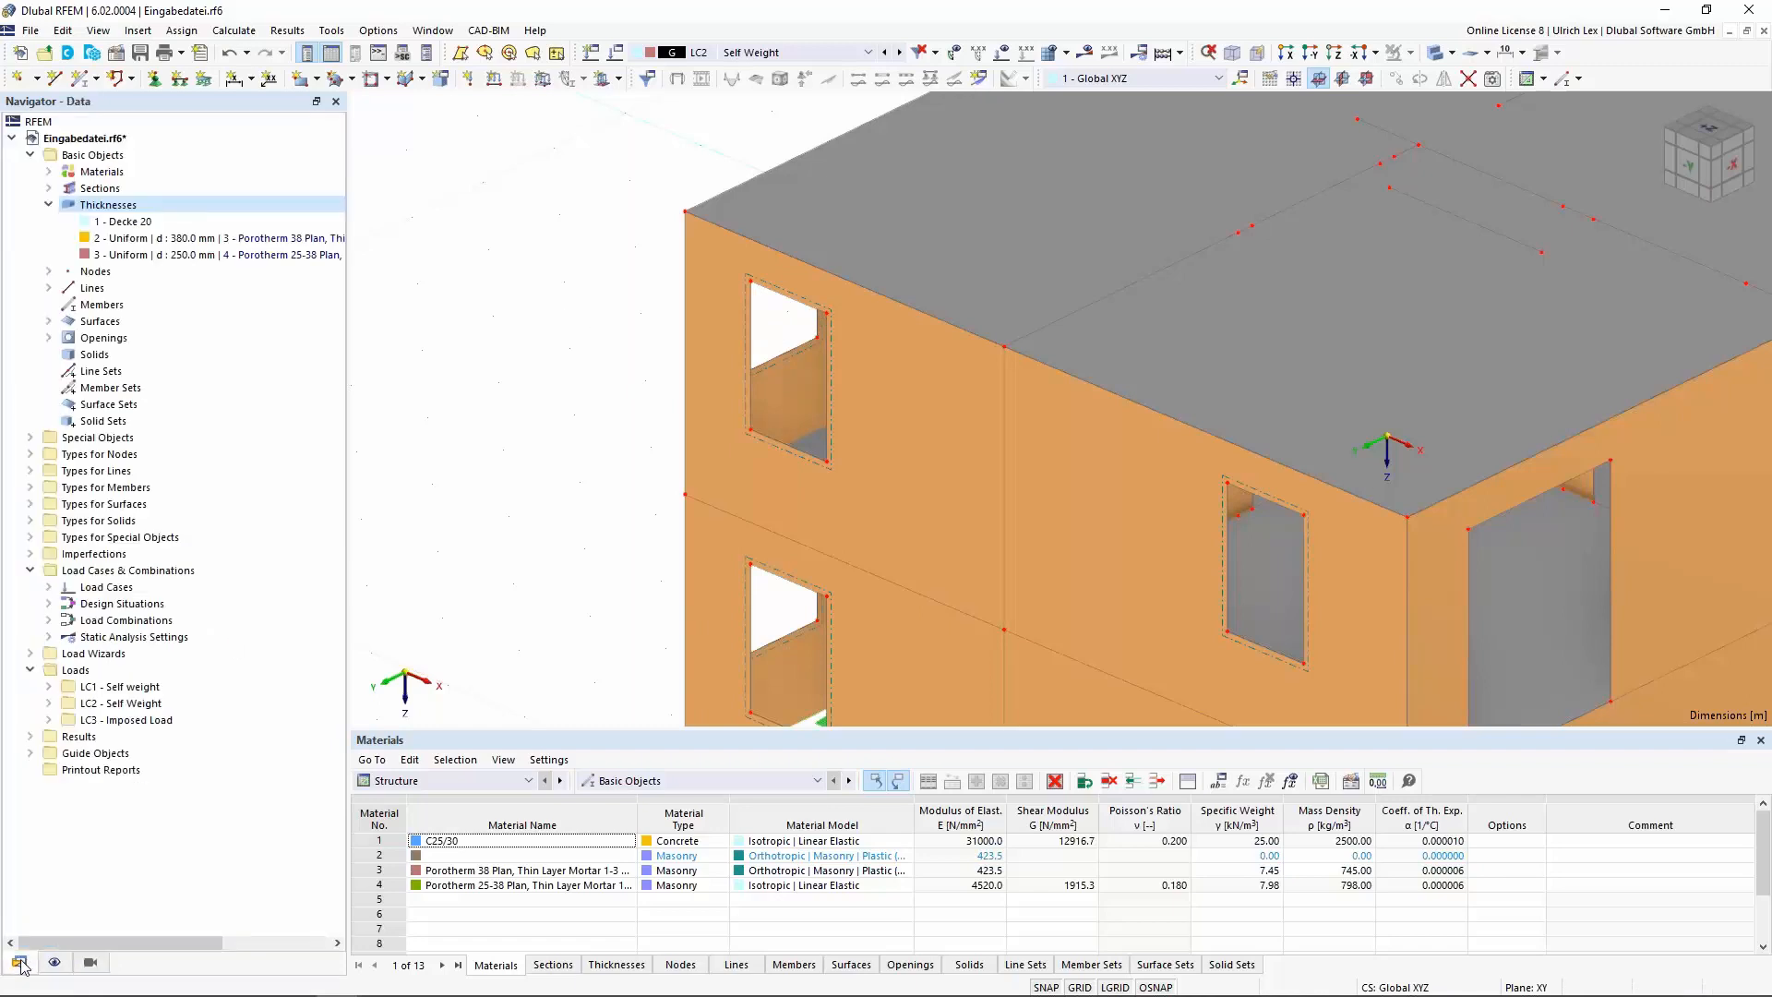
right_click(85, 311)
click(139, 336)
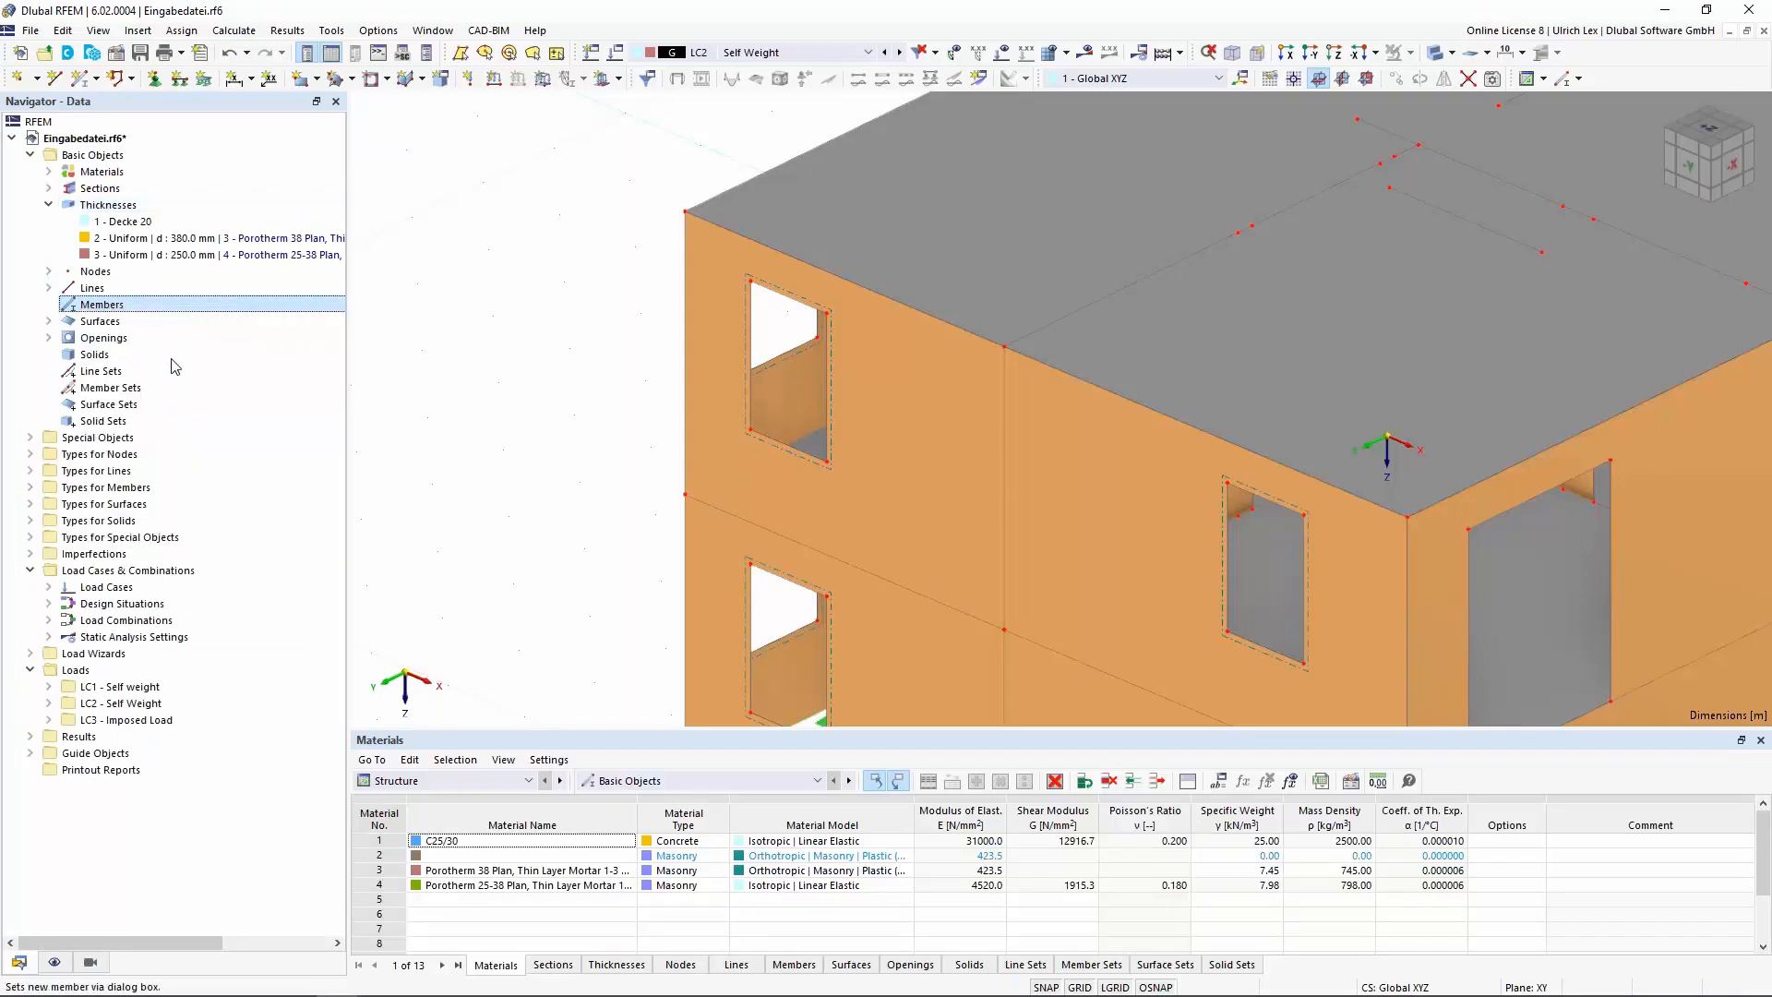
click(425, 190)
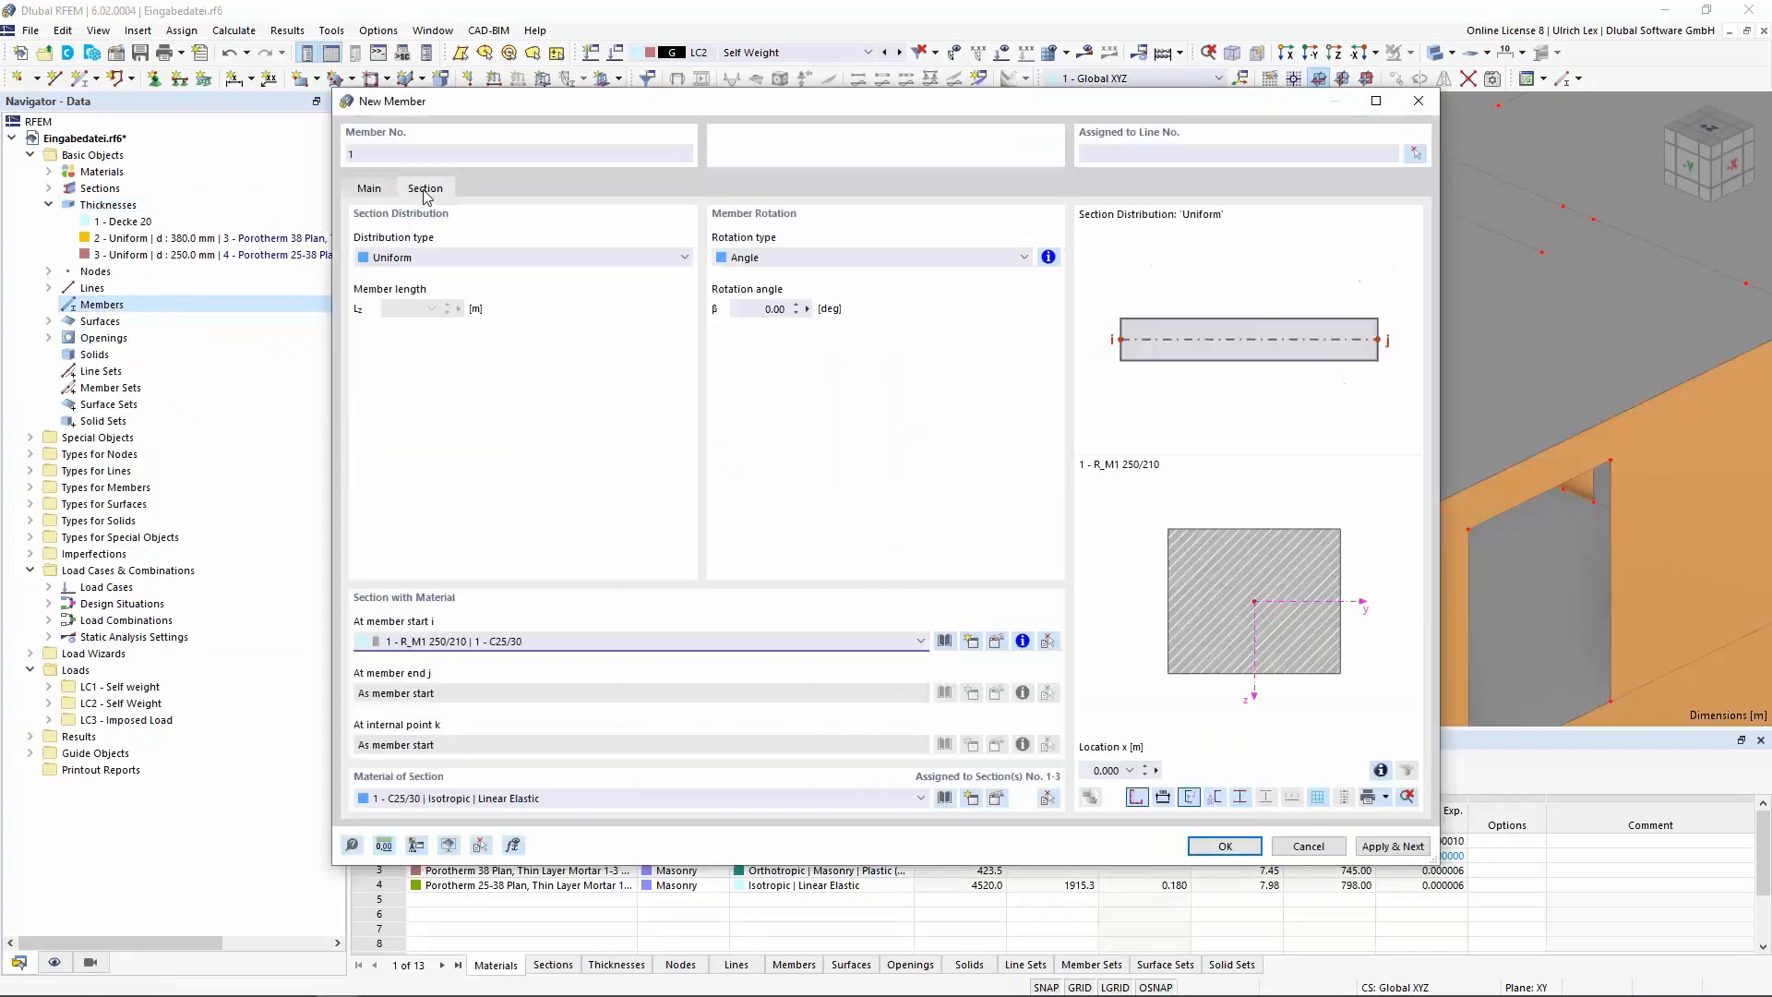
click(812, 641)
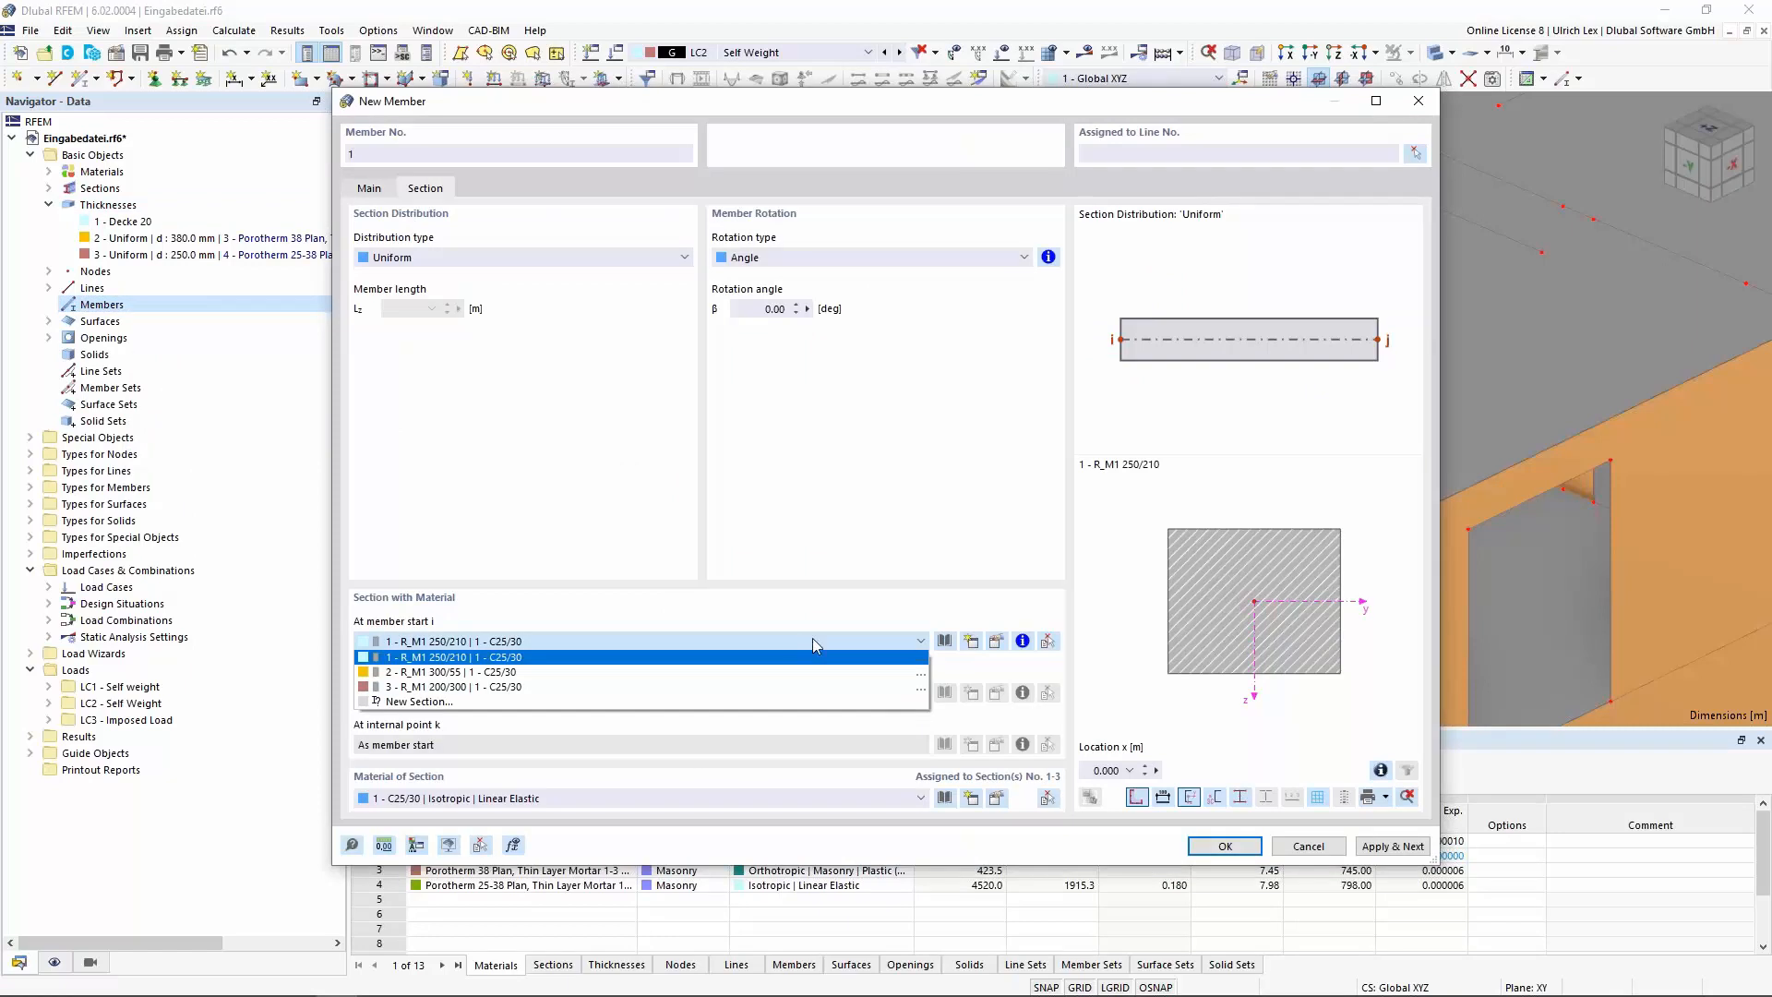
click(434, 671)
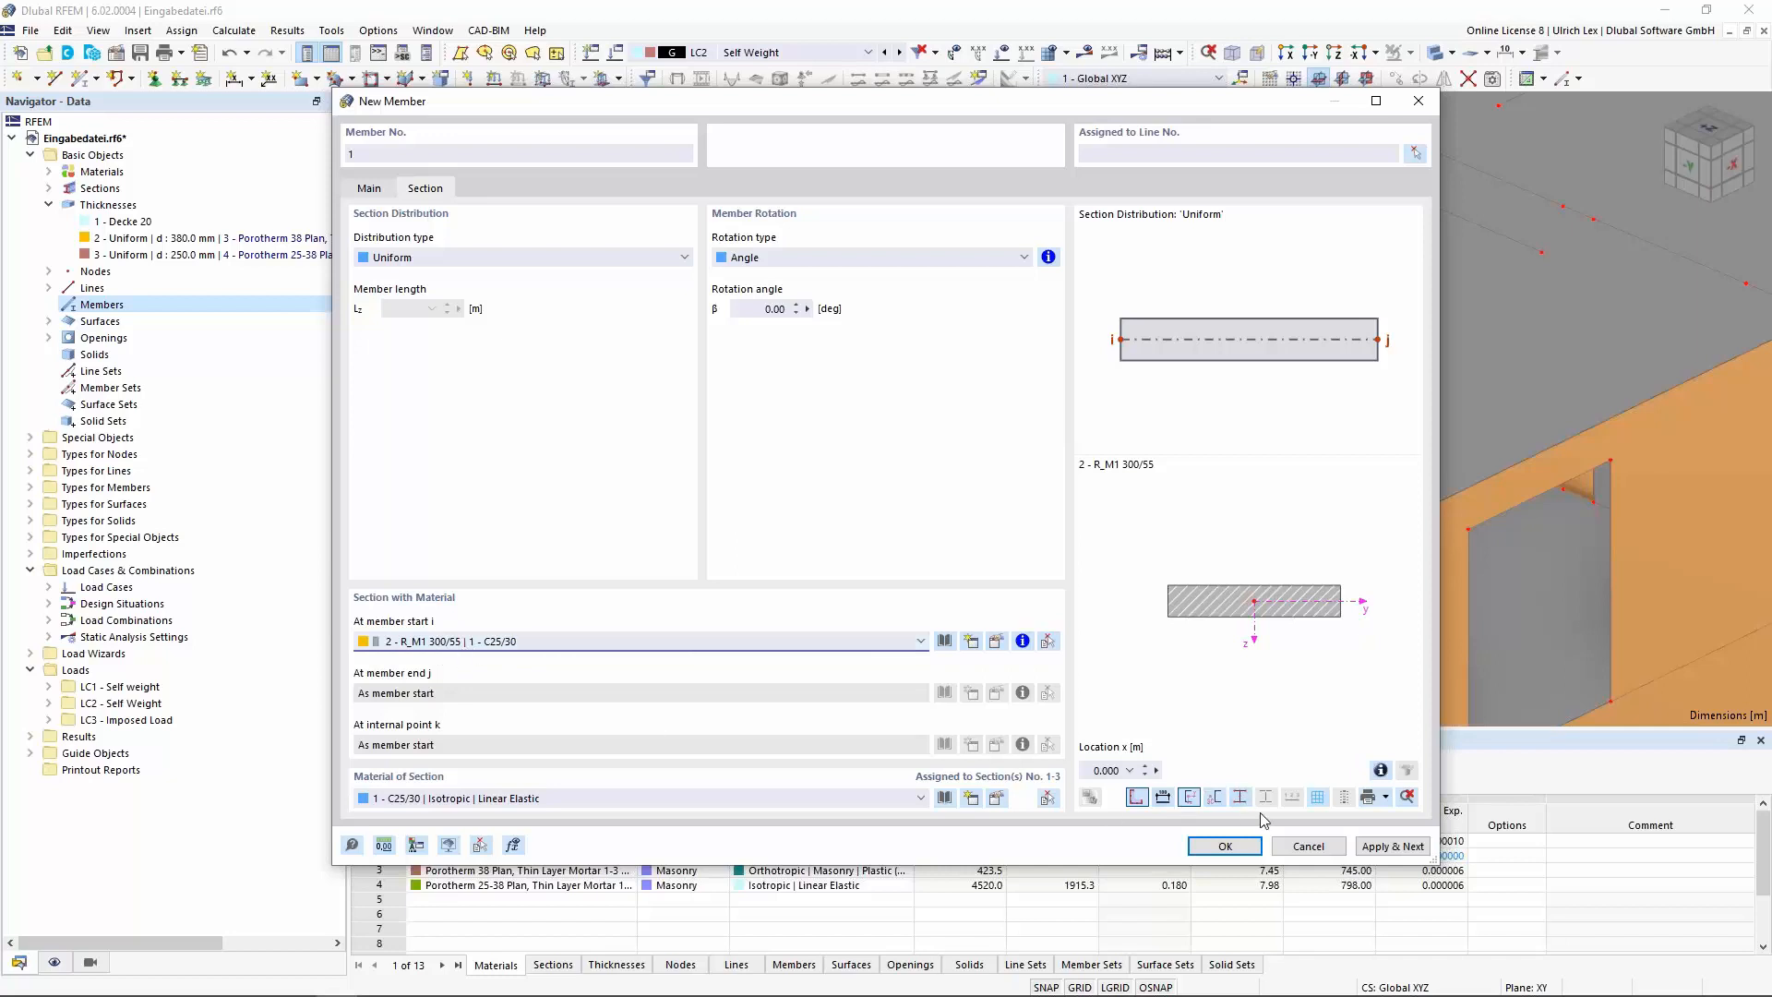
Assign the member to lines 37, 47, 81 and 89 above the four windows of the first outer wall
click(1419, 155)
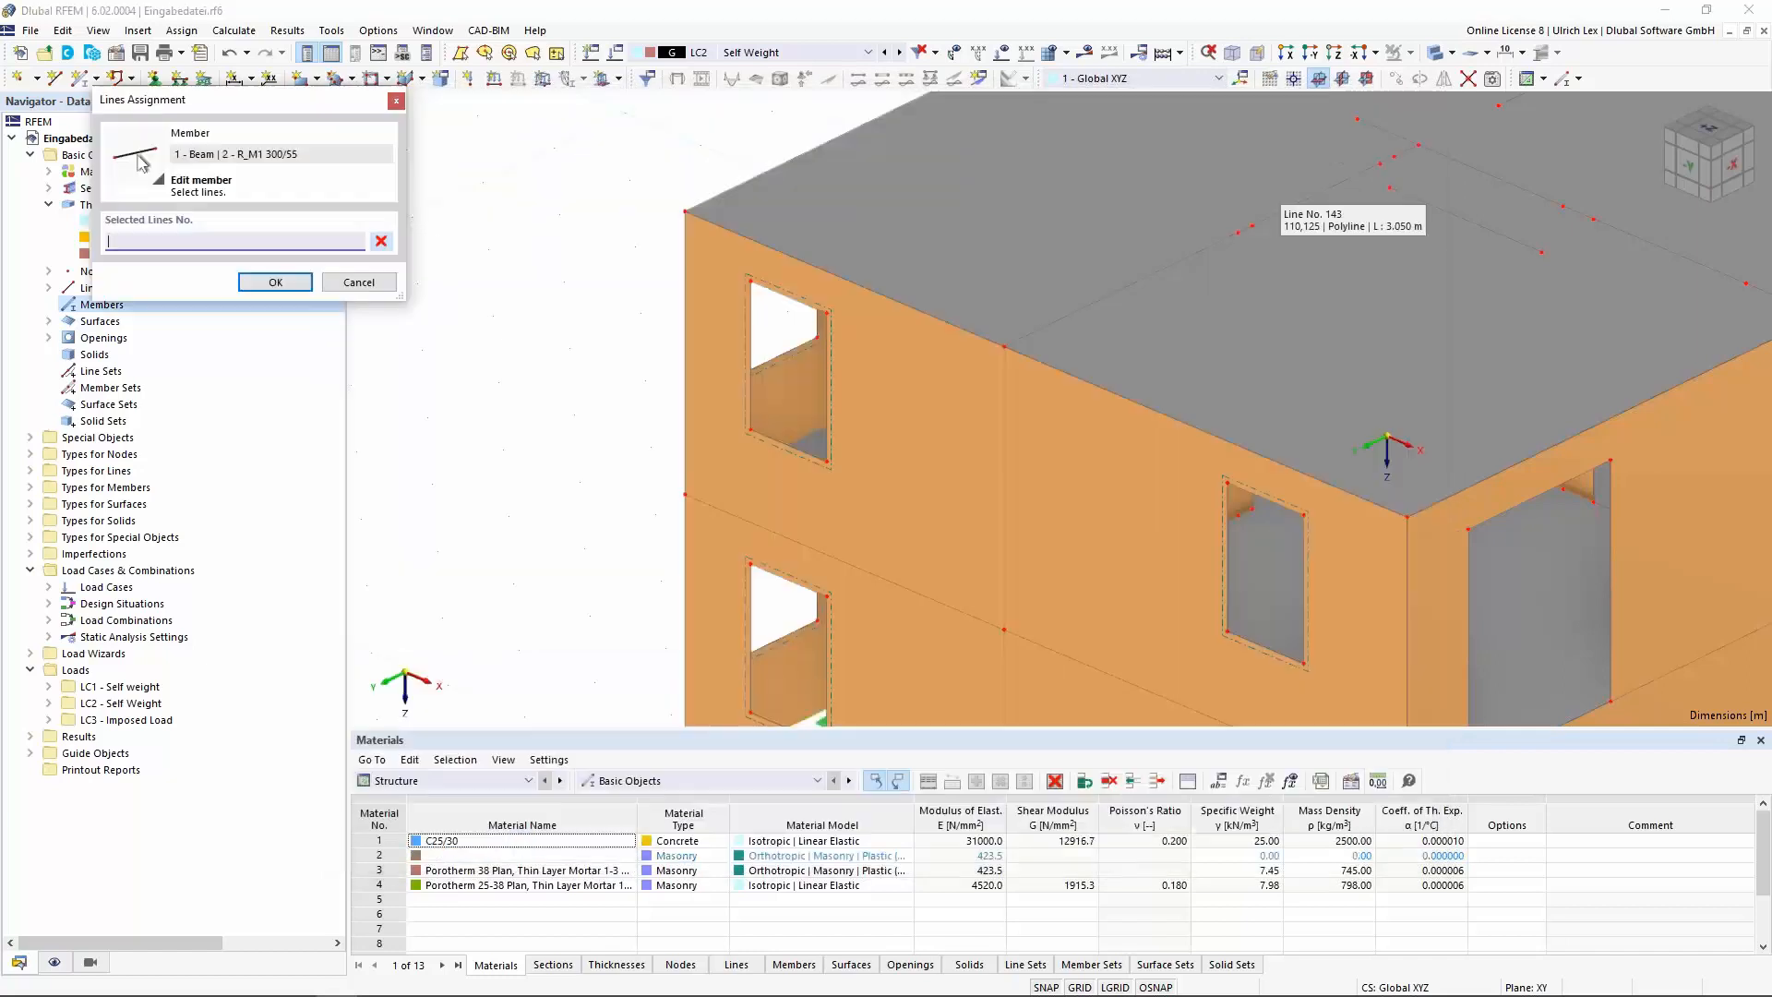
click(805, 310)
click(803, 588)
click(802, 587)
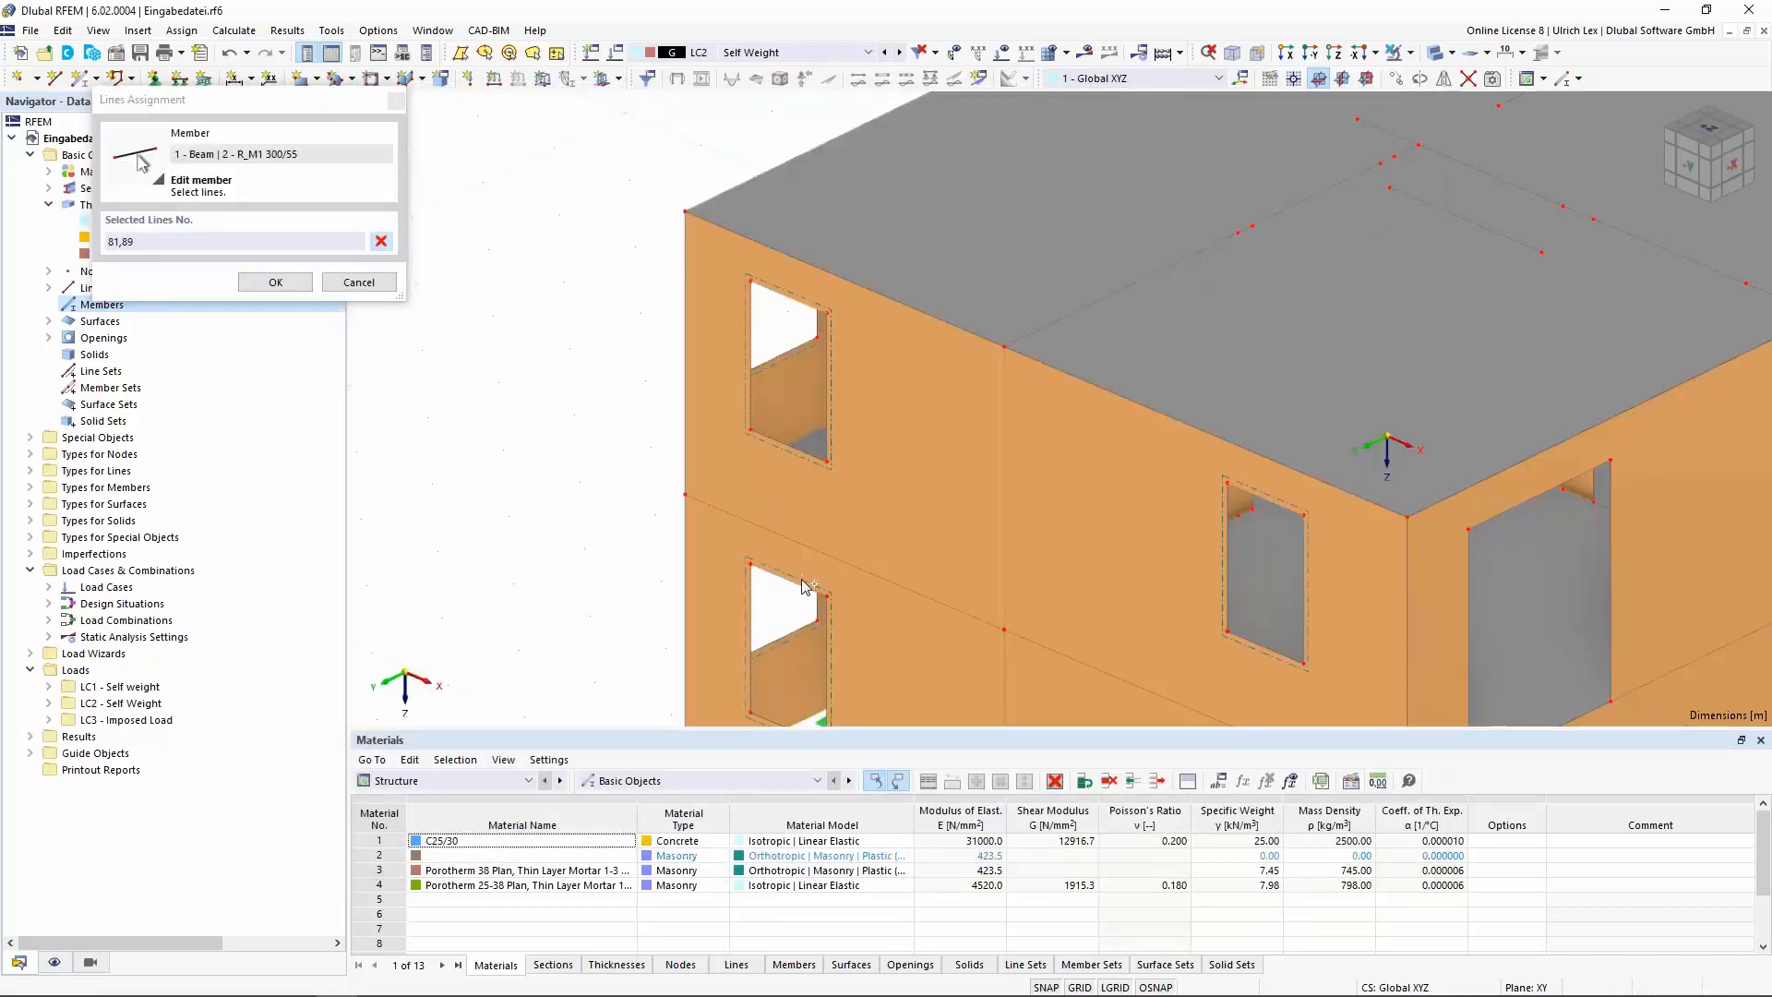
scroll(602, 374, down, 2)
click(1076, 662)
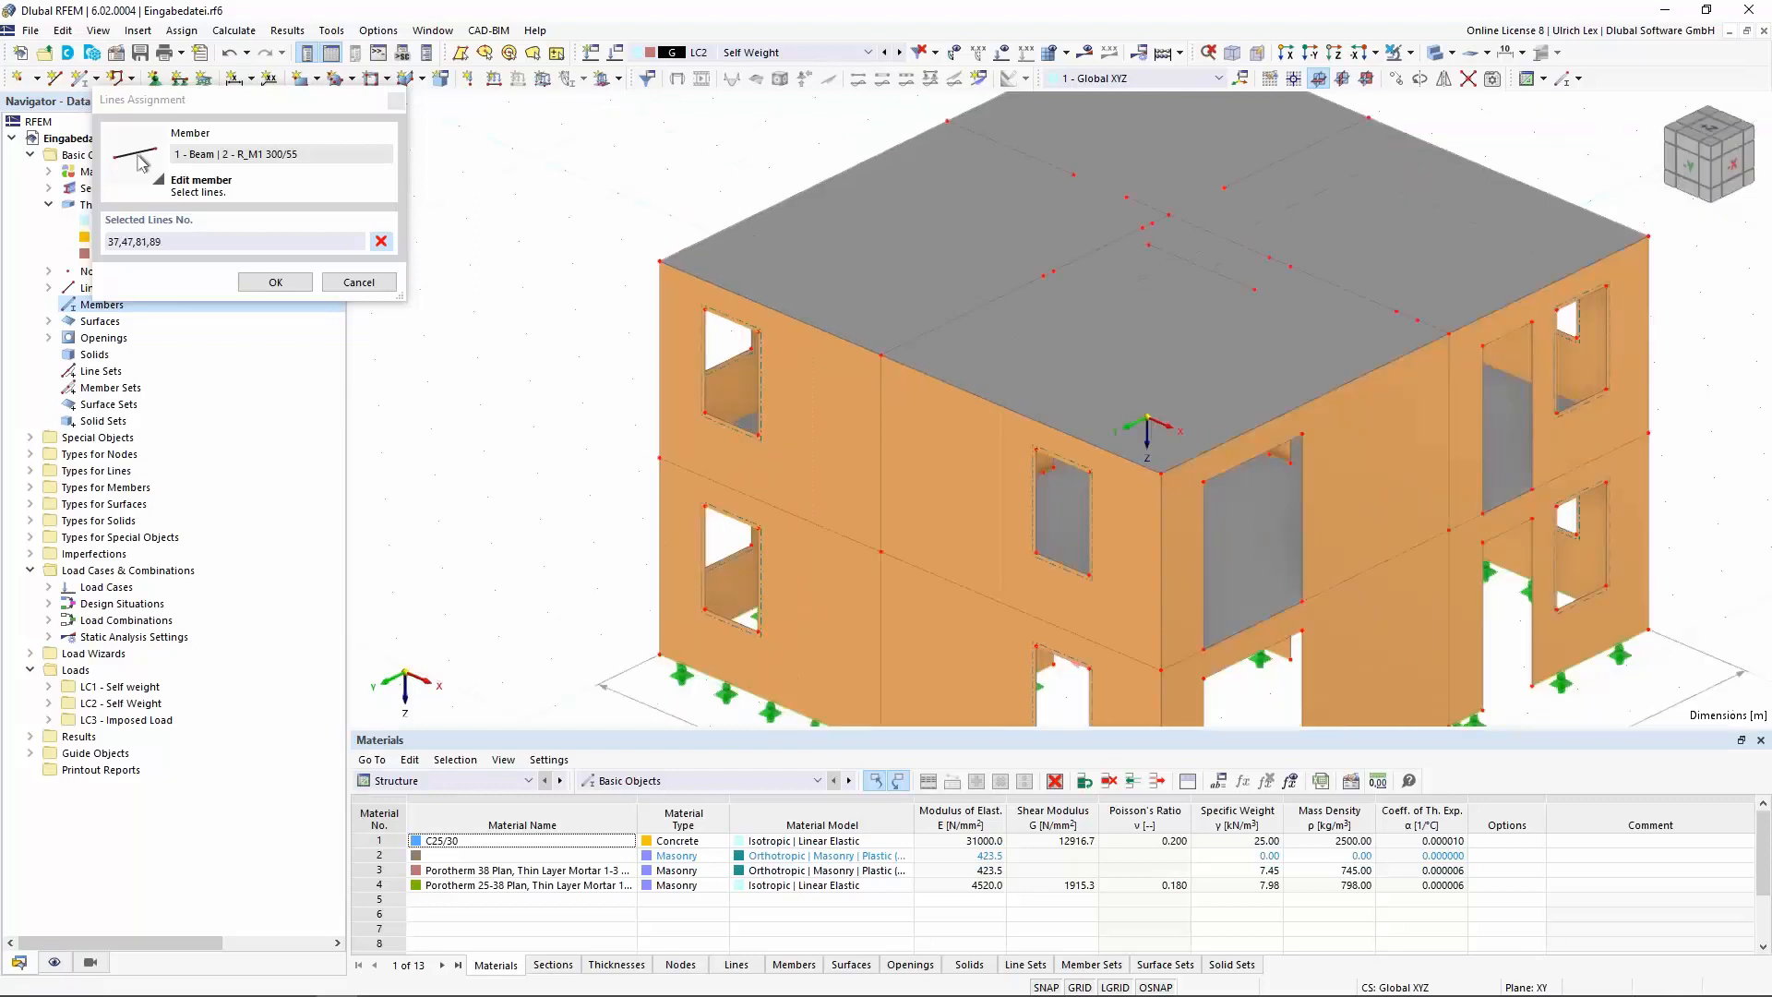
Add the lines above the narrow door openings and the windows on both storeys of the adjacent outer wall
click(1506, 533)
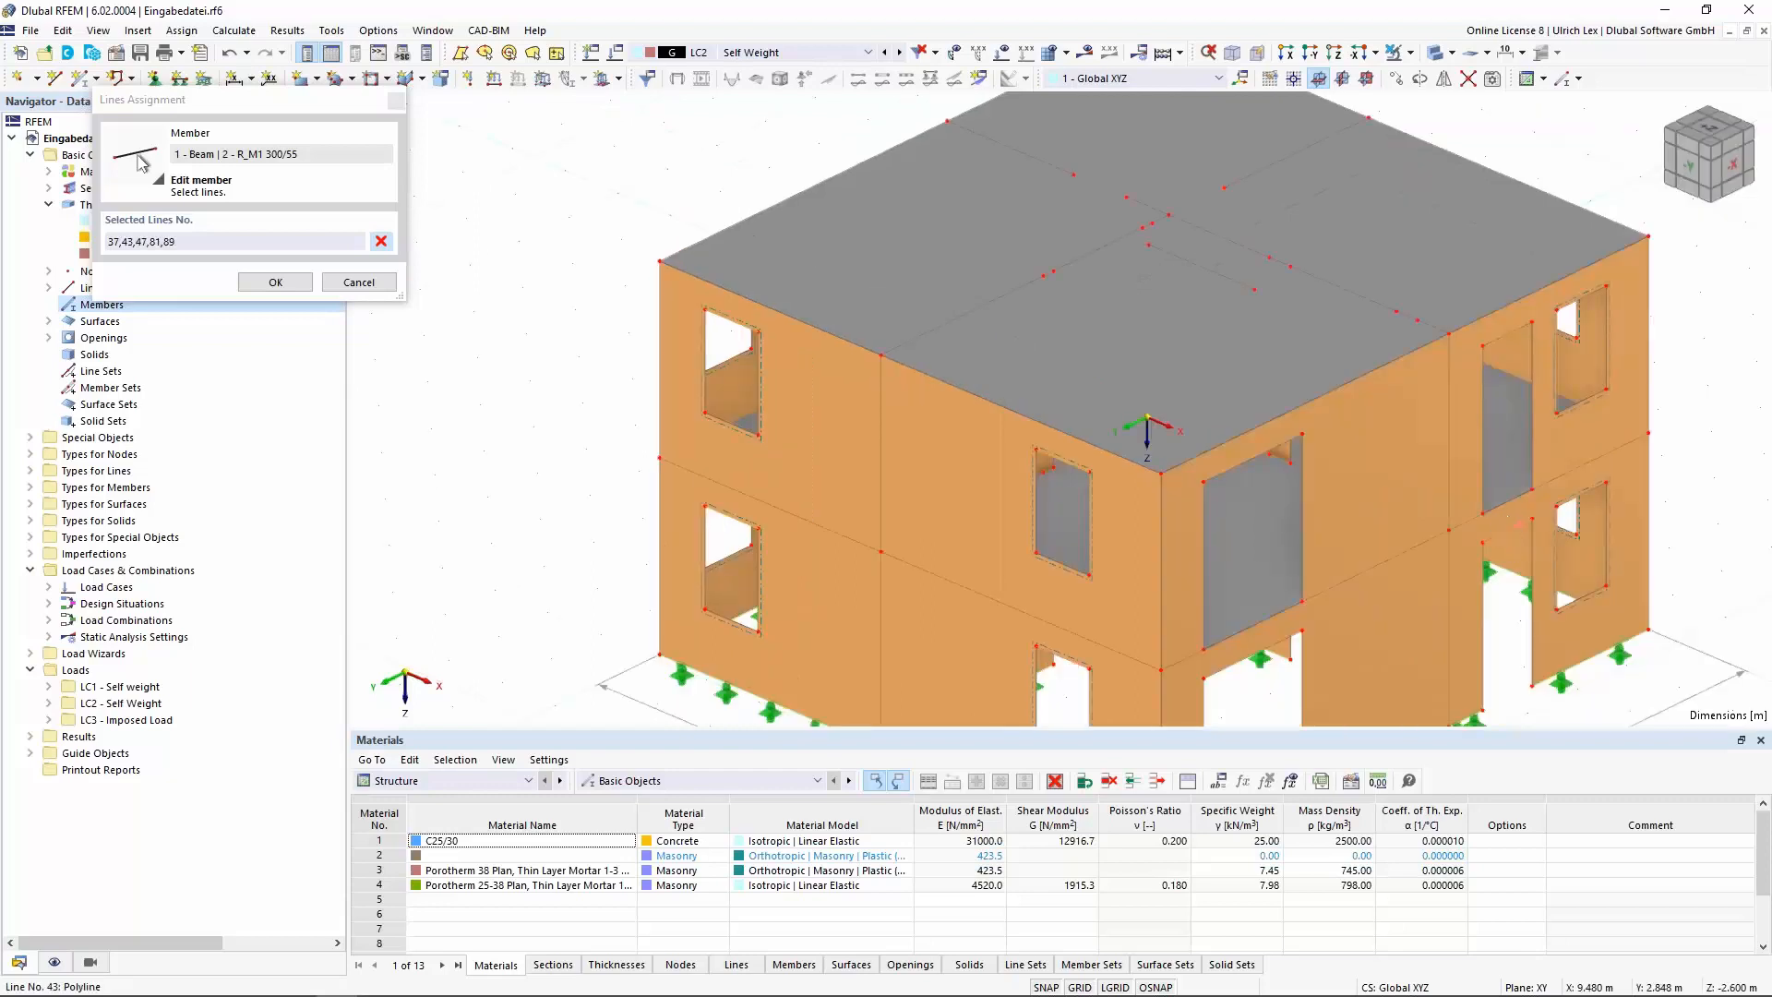
click(1510, 333)
click(1590, 293)
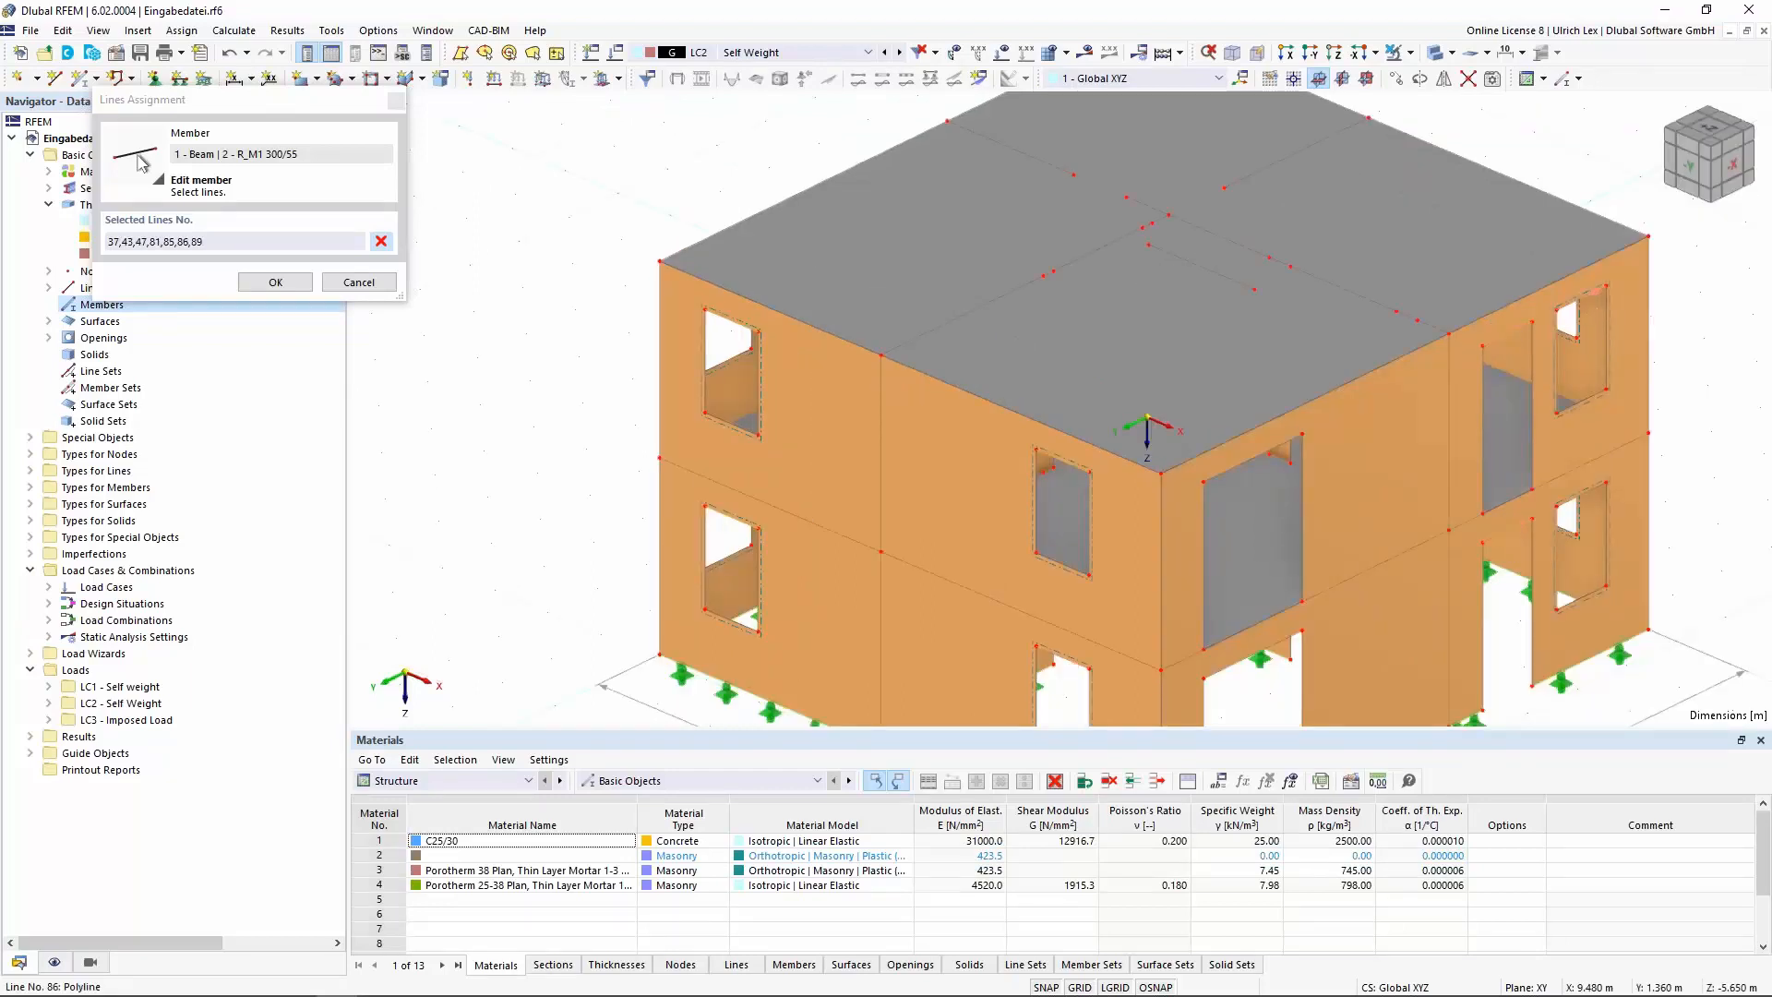
click(1595, 488)
Add the lines above the windows and the door opening on both storeys of the third outer wall to the member assignment
scroll(1501, 535, down, 2)
ctrl+middle_drag(1427, 538, 1018, 506)
click(975, 544)
click(974, 325)
click(1287, 317)
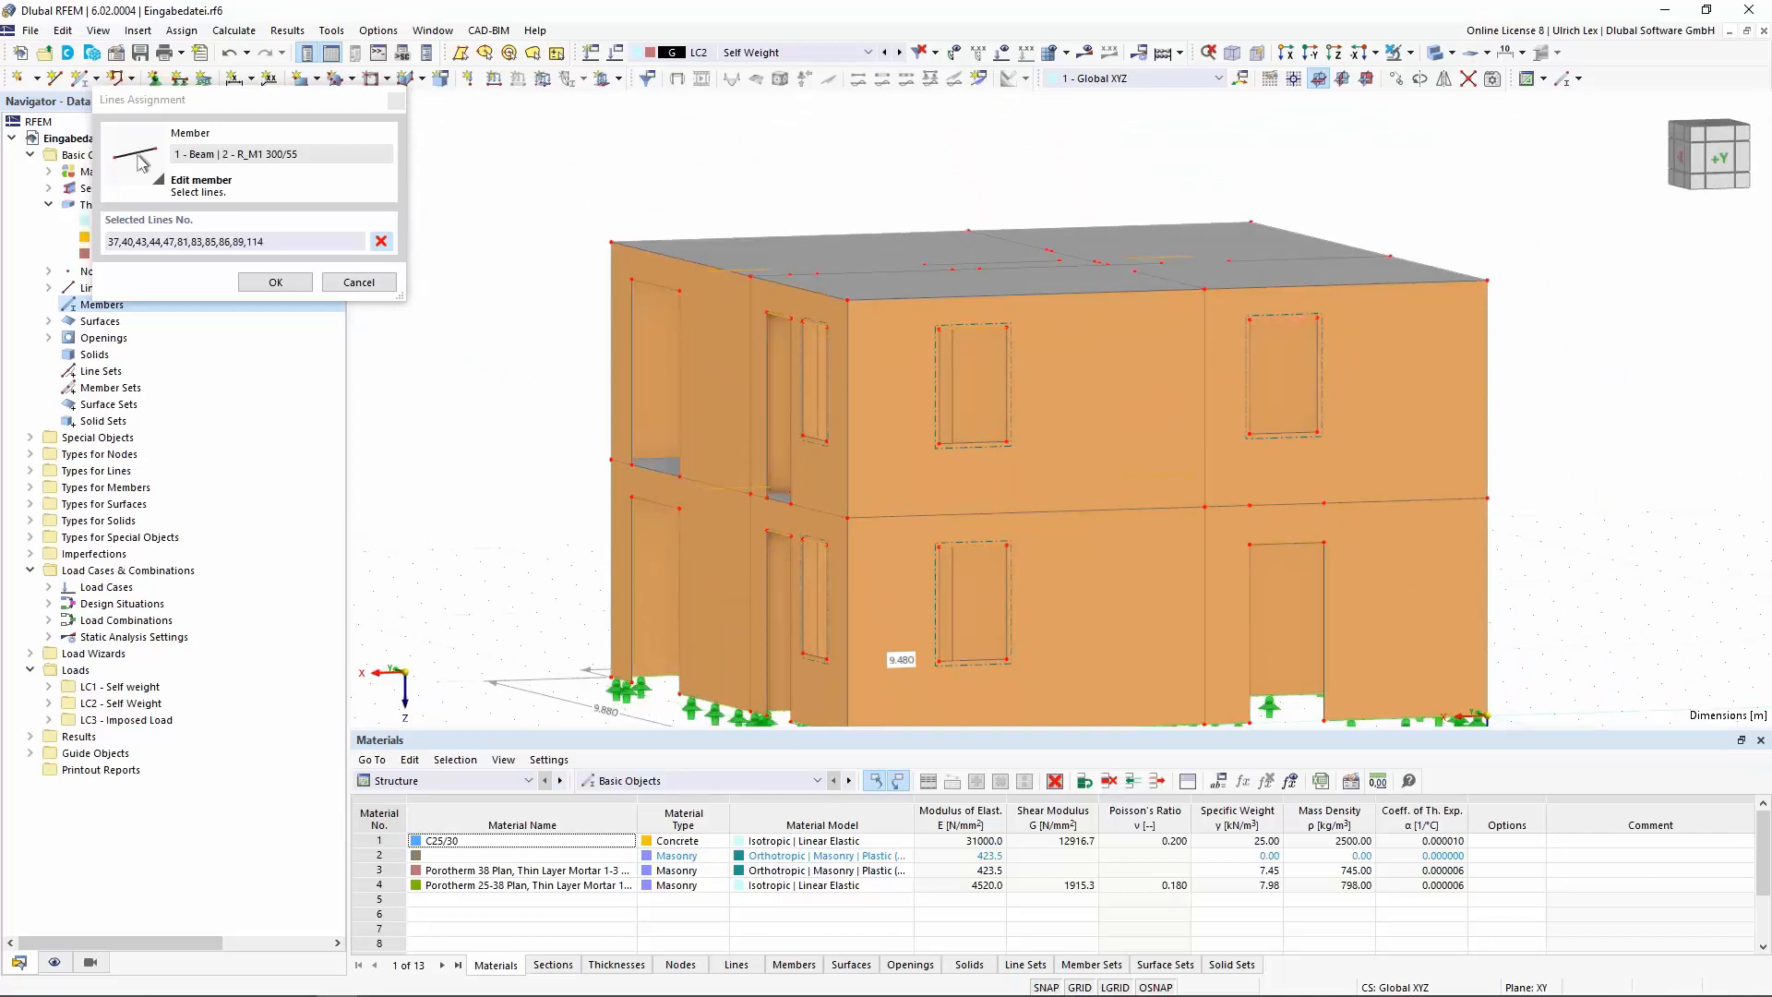
click(1291, 544)
Add the lines above the six windows of the remaining outer wall and confirm the line assignment to create the lintel members
ctrl+middle_drag(1458, 556, 1220, 541)
click(816, 557)
click(942, 555)
click(1313, 550)
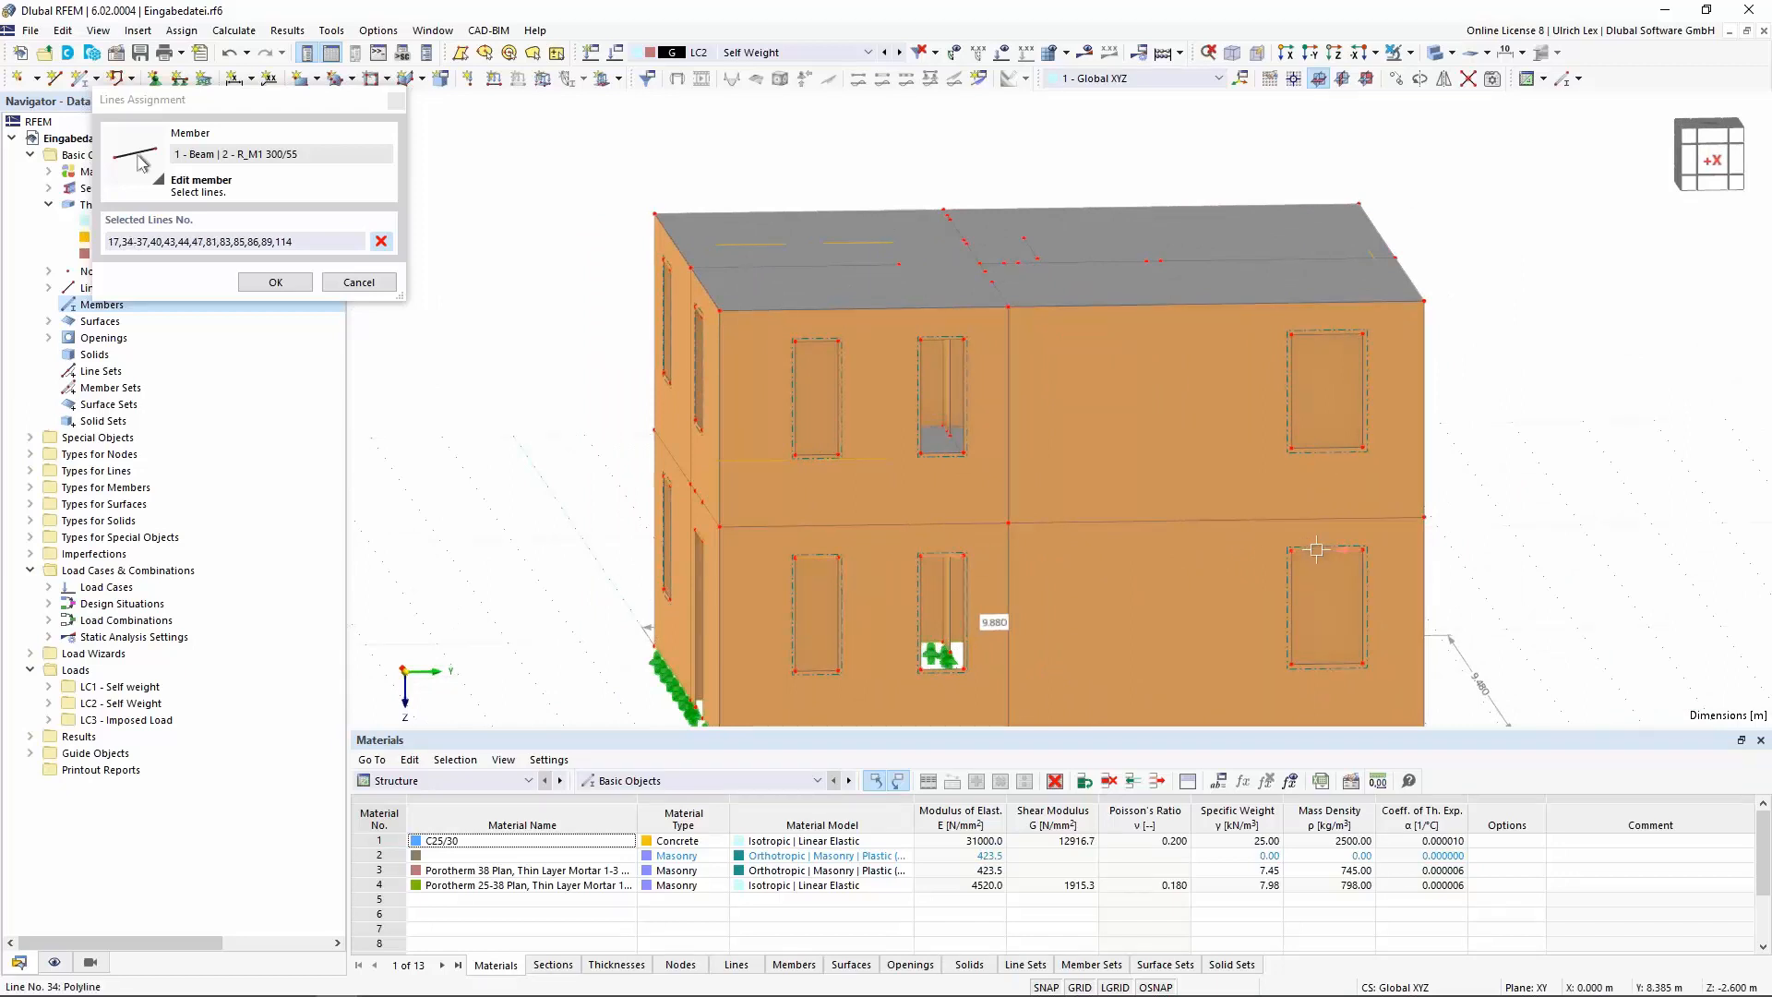
click(1328, 333)
click(941, 337)
click(816, 340)
click(275, 282)
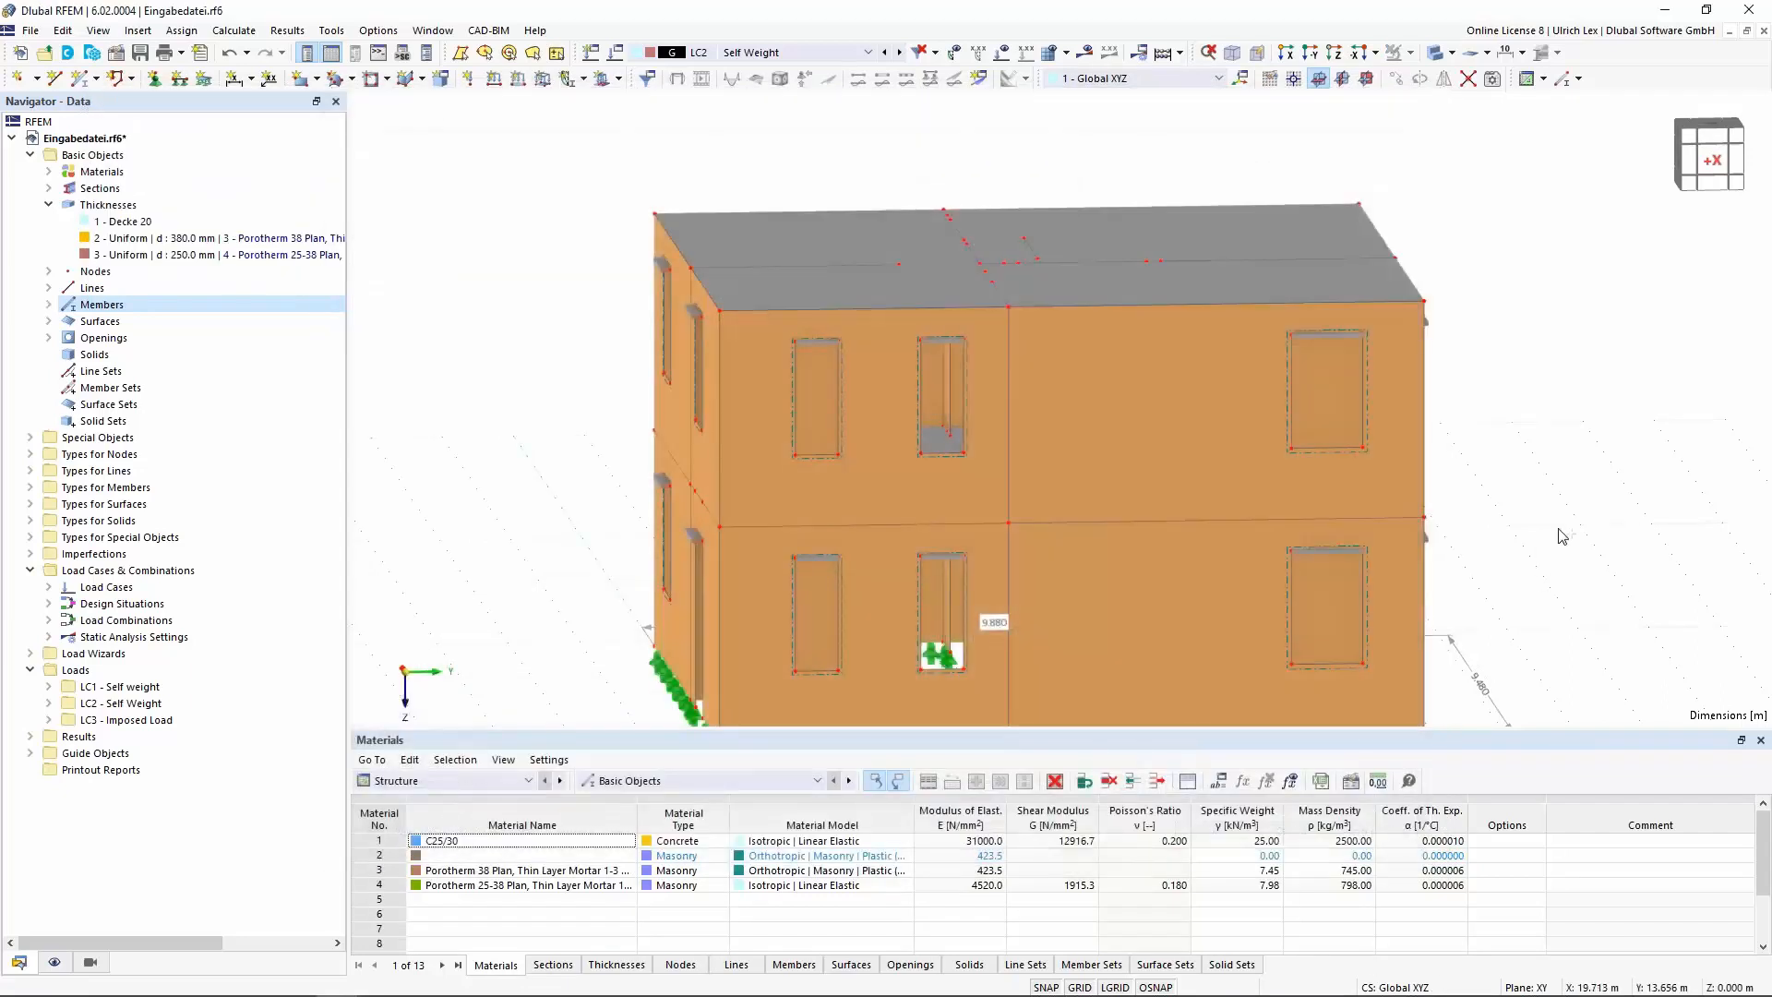
Start a new beam member with a uniform distribution and section 3 - R_M1 200/300 in C25/30
ctrl+middle_drag(1559, 531, 787, 553)
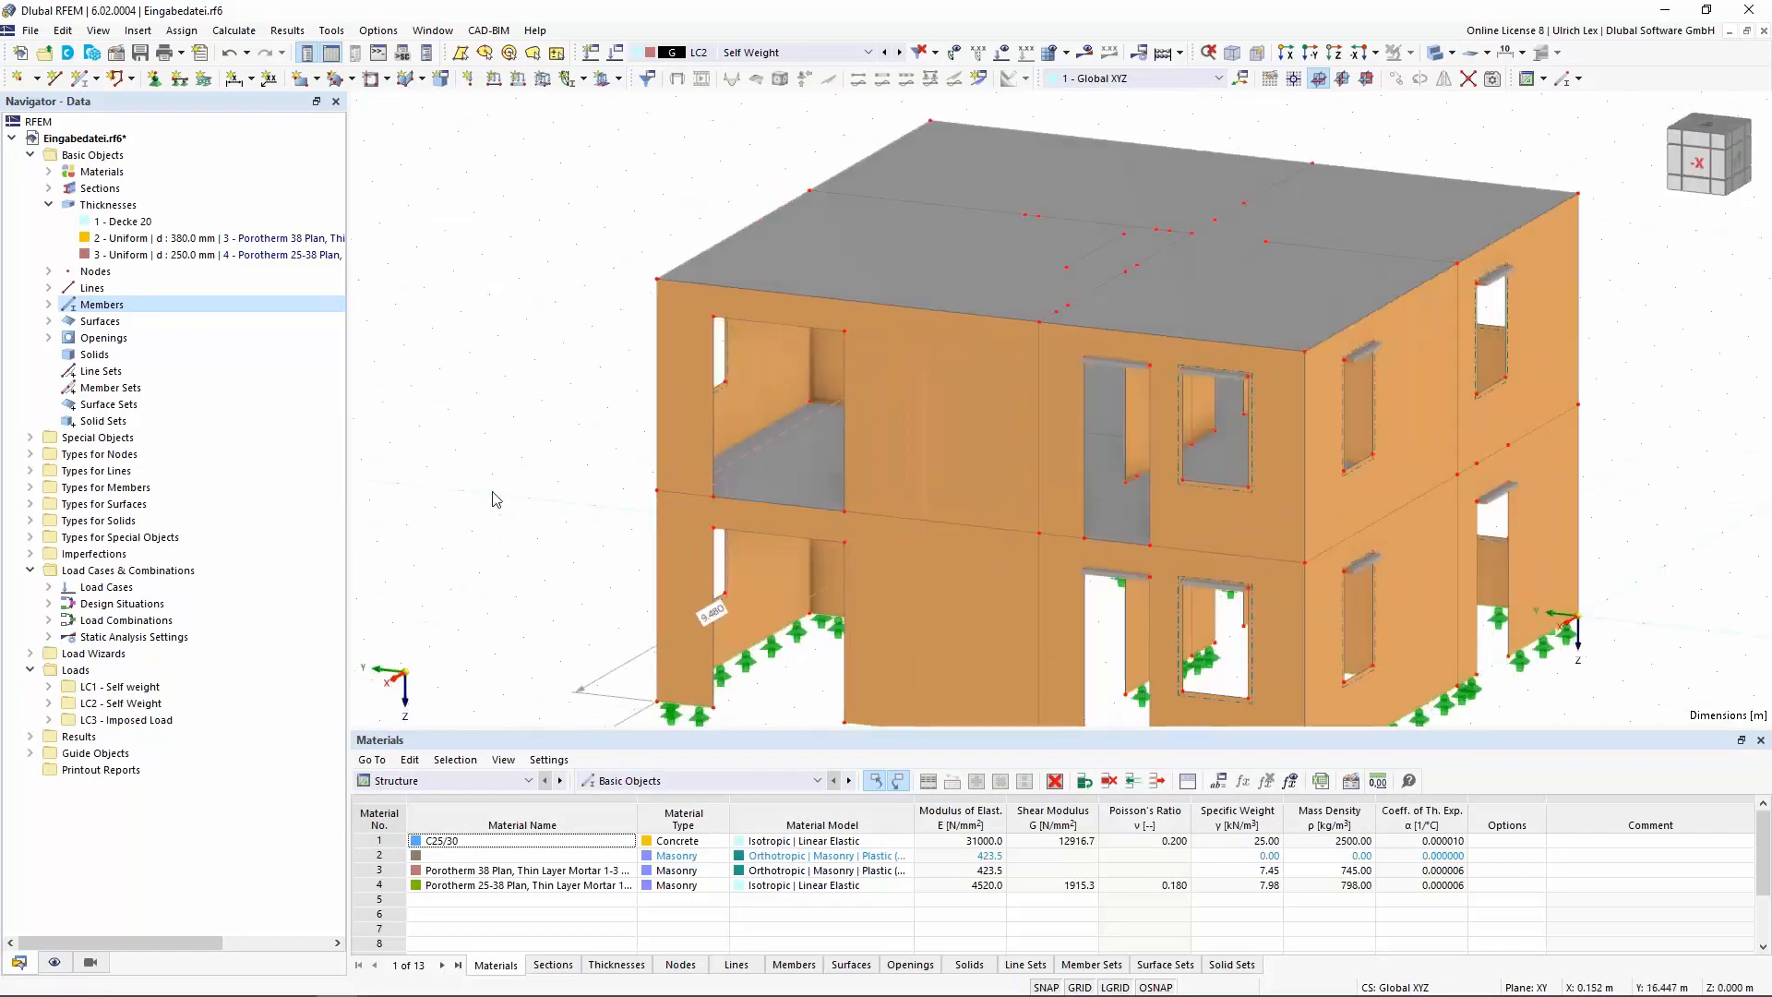
right_click(107, 305)
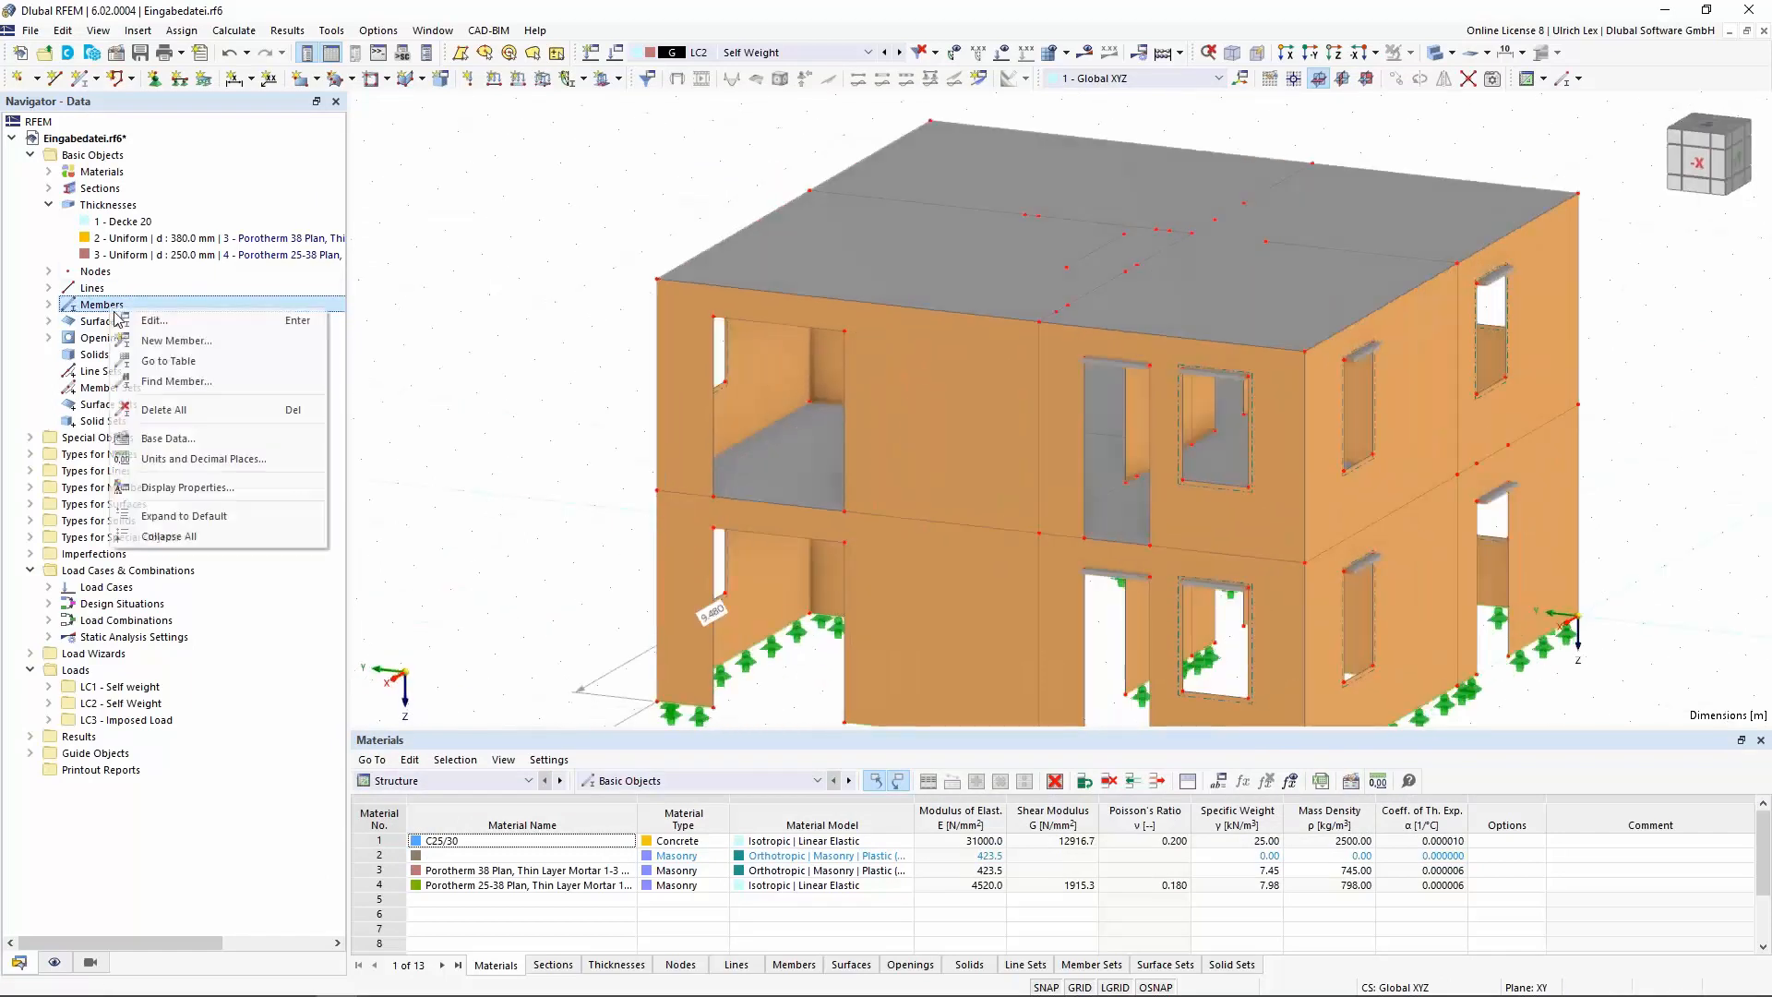
click(219, 349)
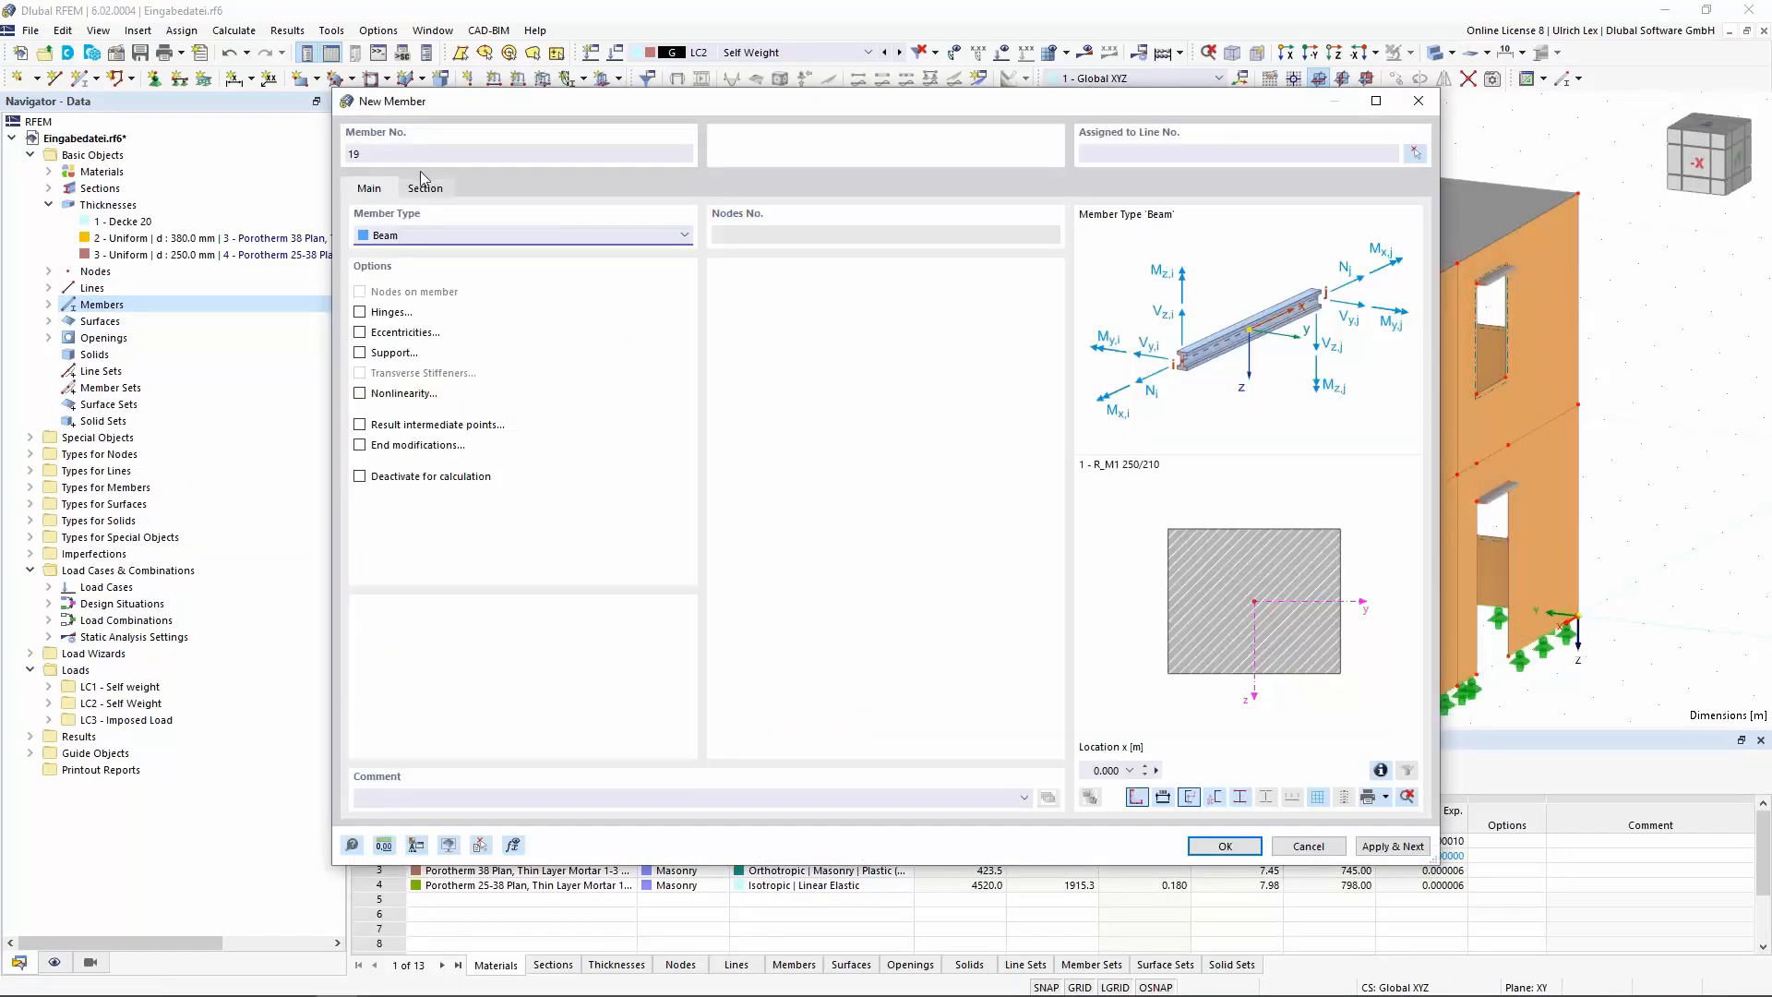
click(436, 189)
click(880, 643)
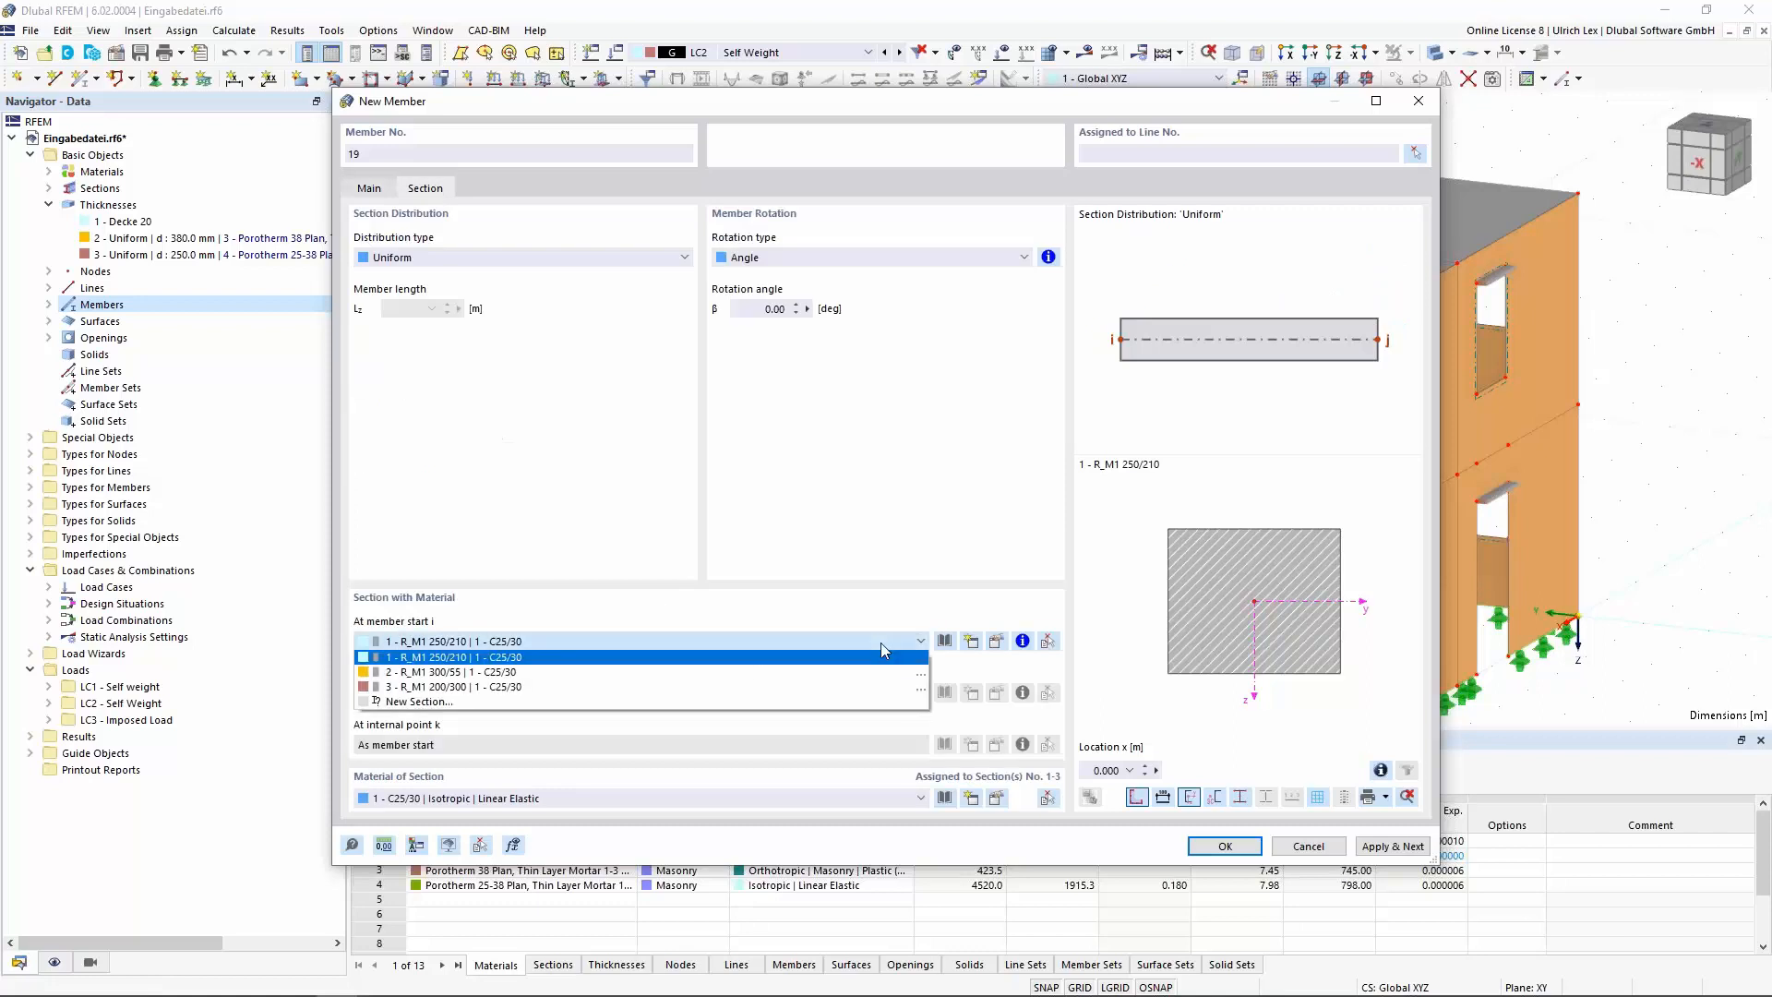
click(814, 687)
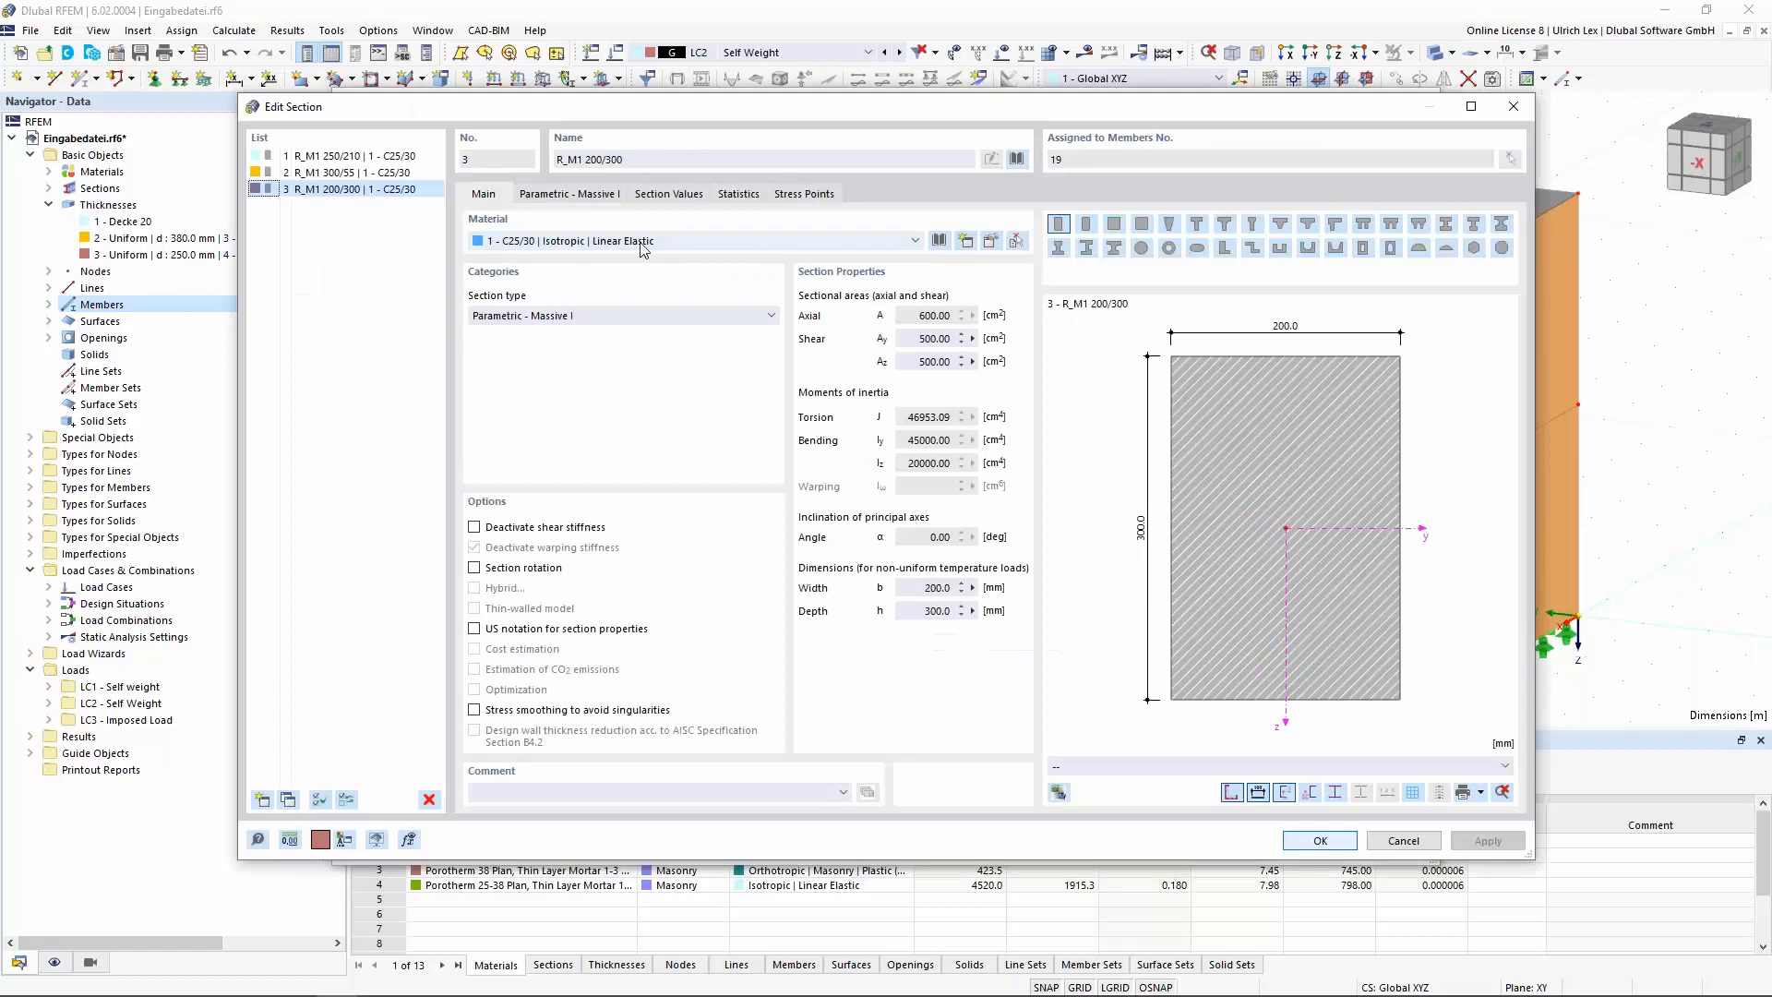
Edit the member's section, setting width b to 300 mm and height h to 200 mm
click(596, 196)
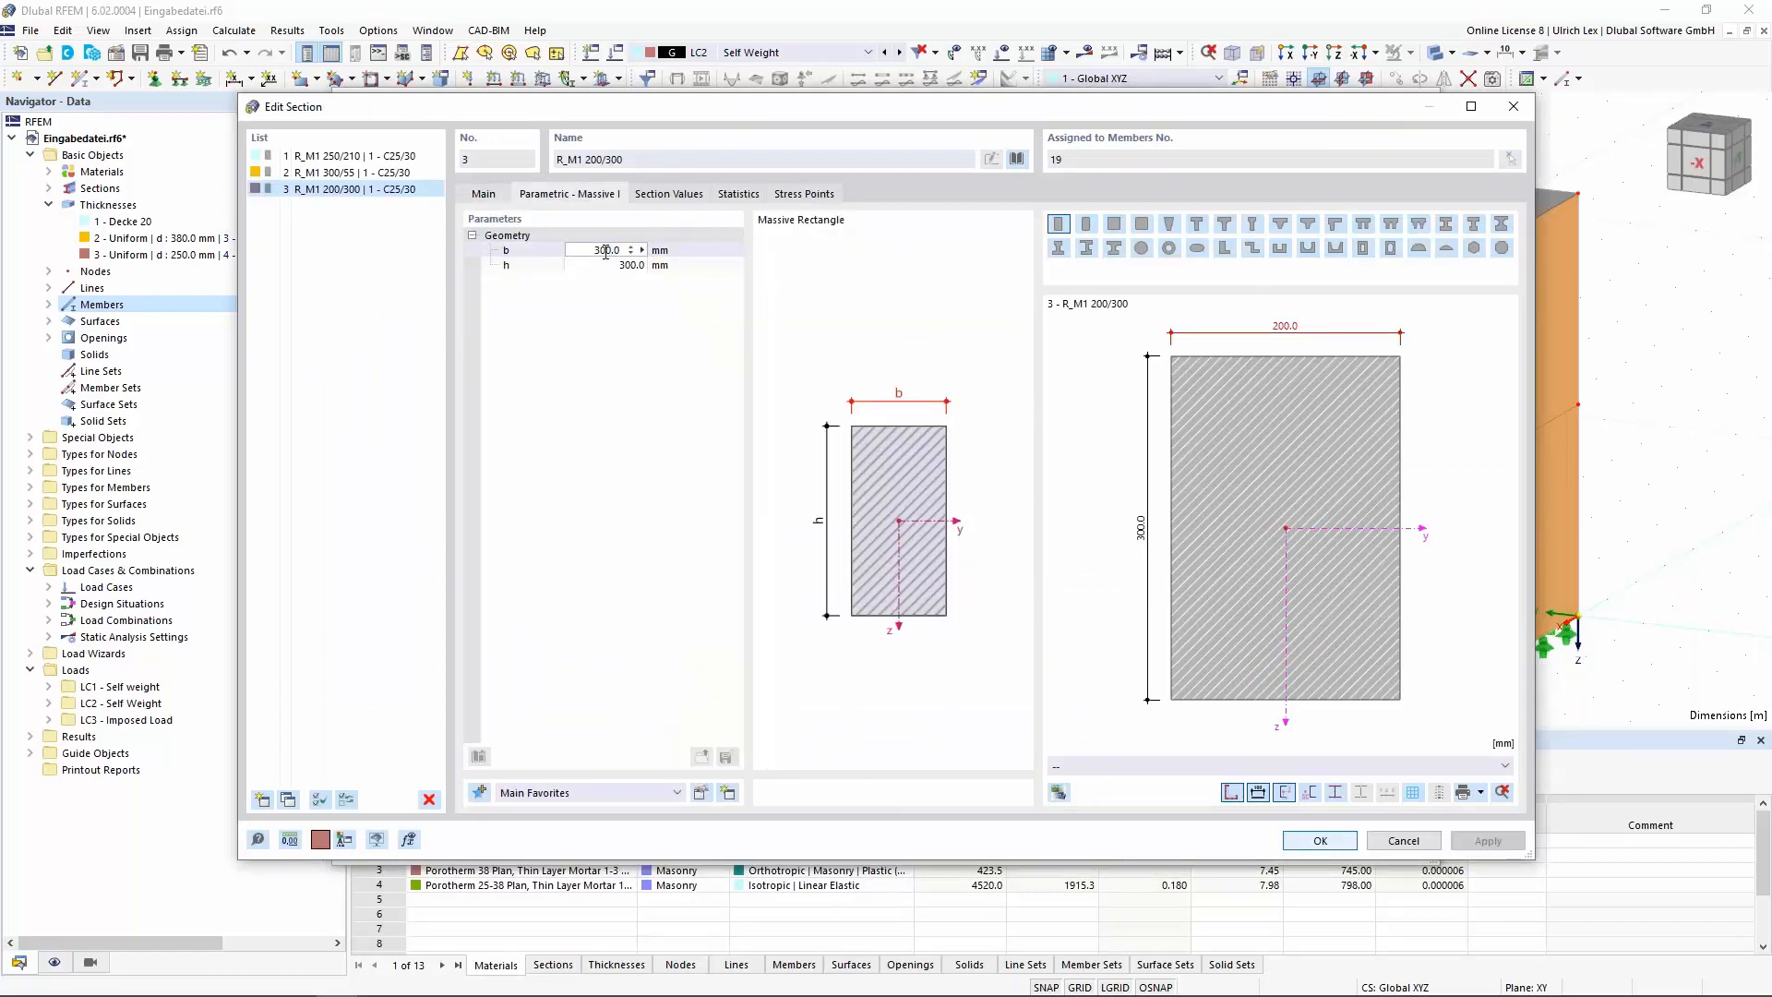
click(616, 265)
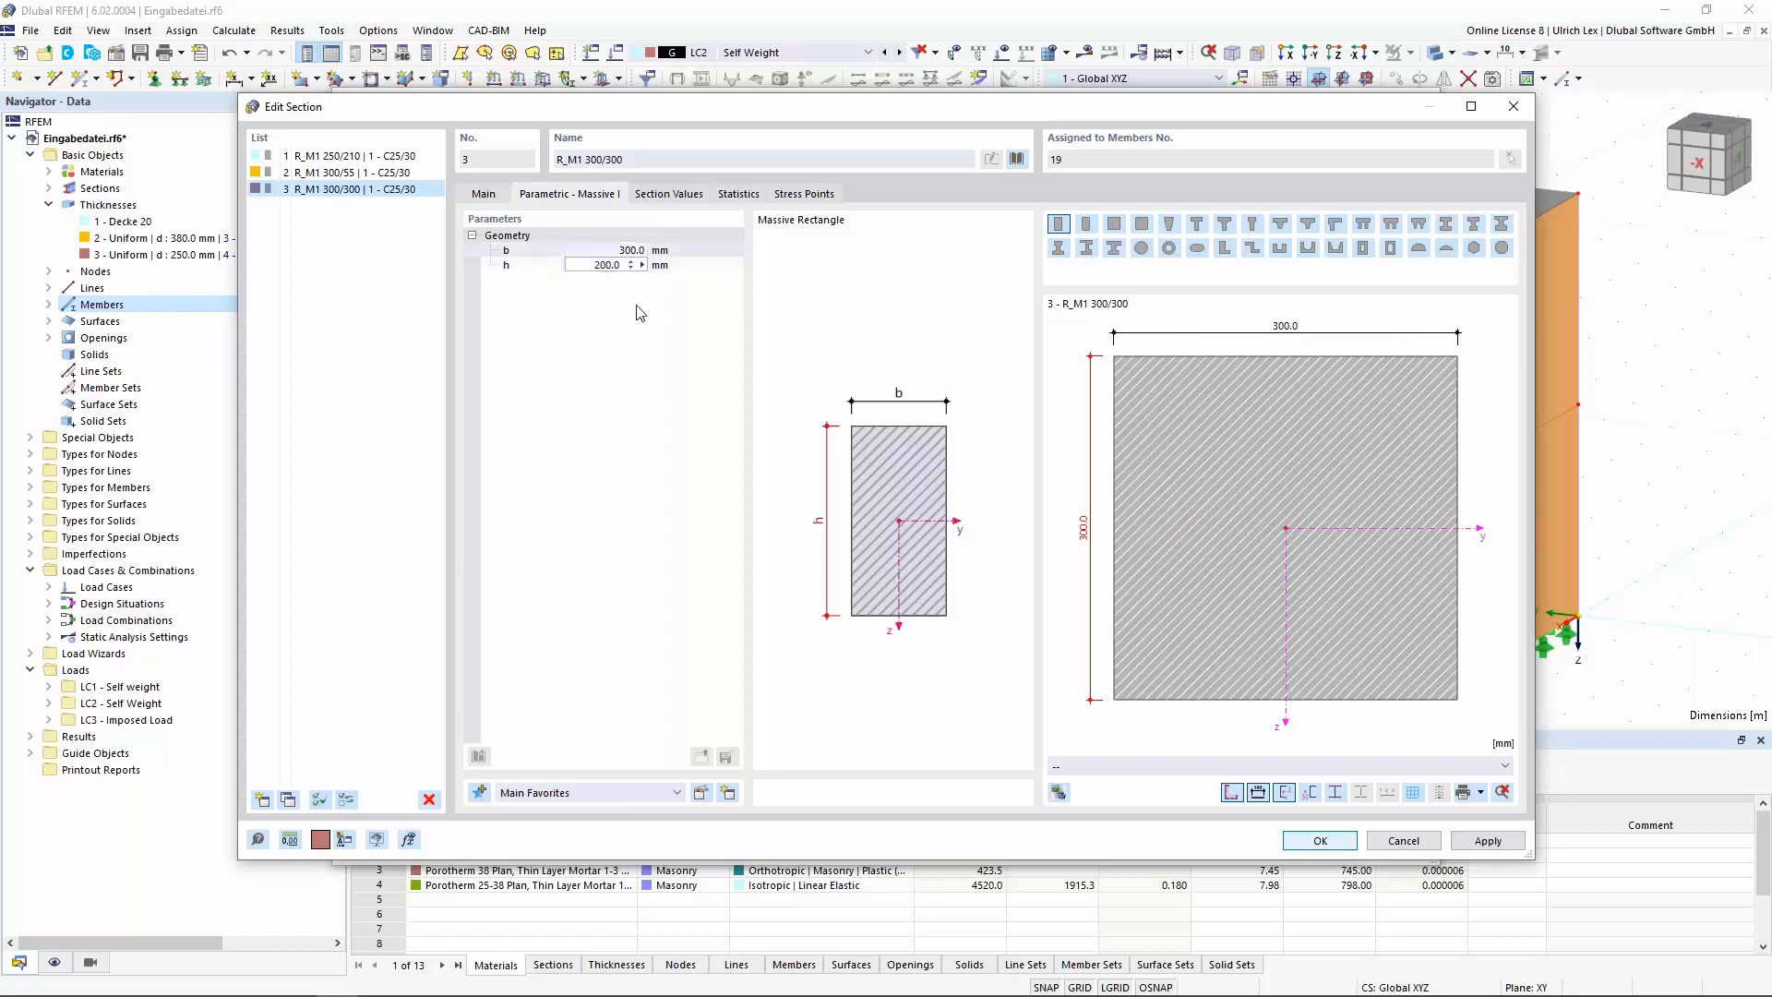
click(1321, 841)
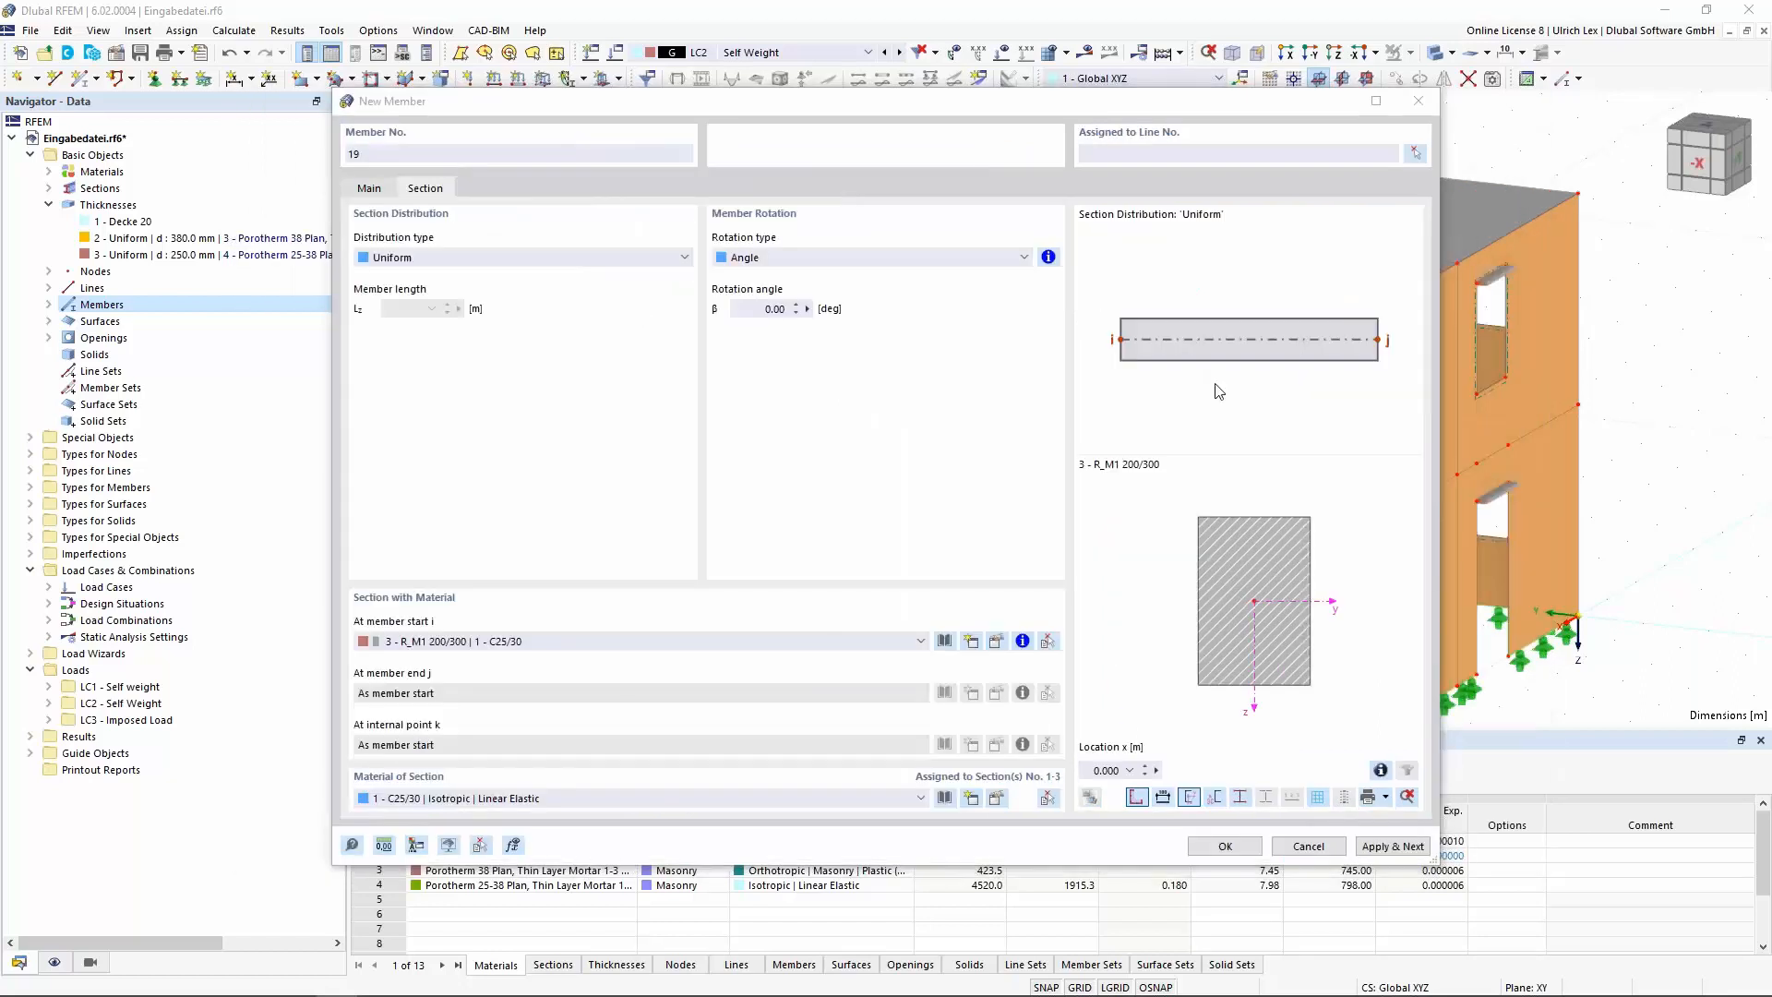
Assign the member to lines 24 and 68 above the wide openings on both storeys and create the lintels
click(1415, 155)
click(828, 528)
click(834, 339)
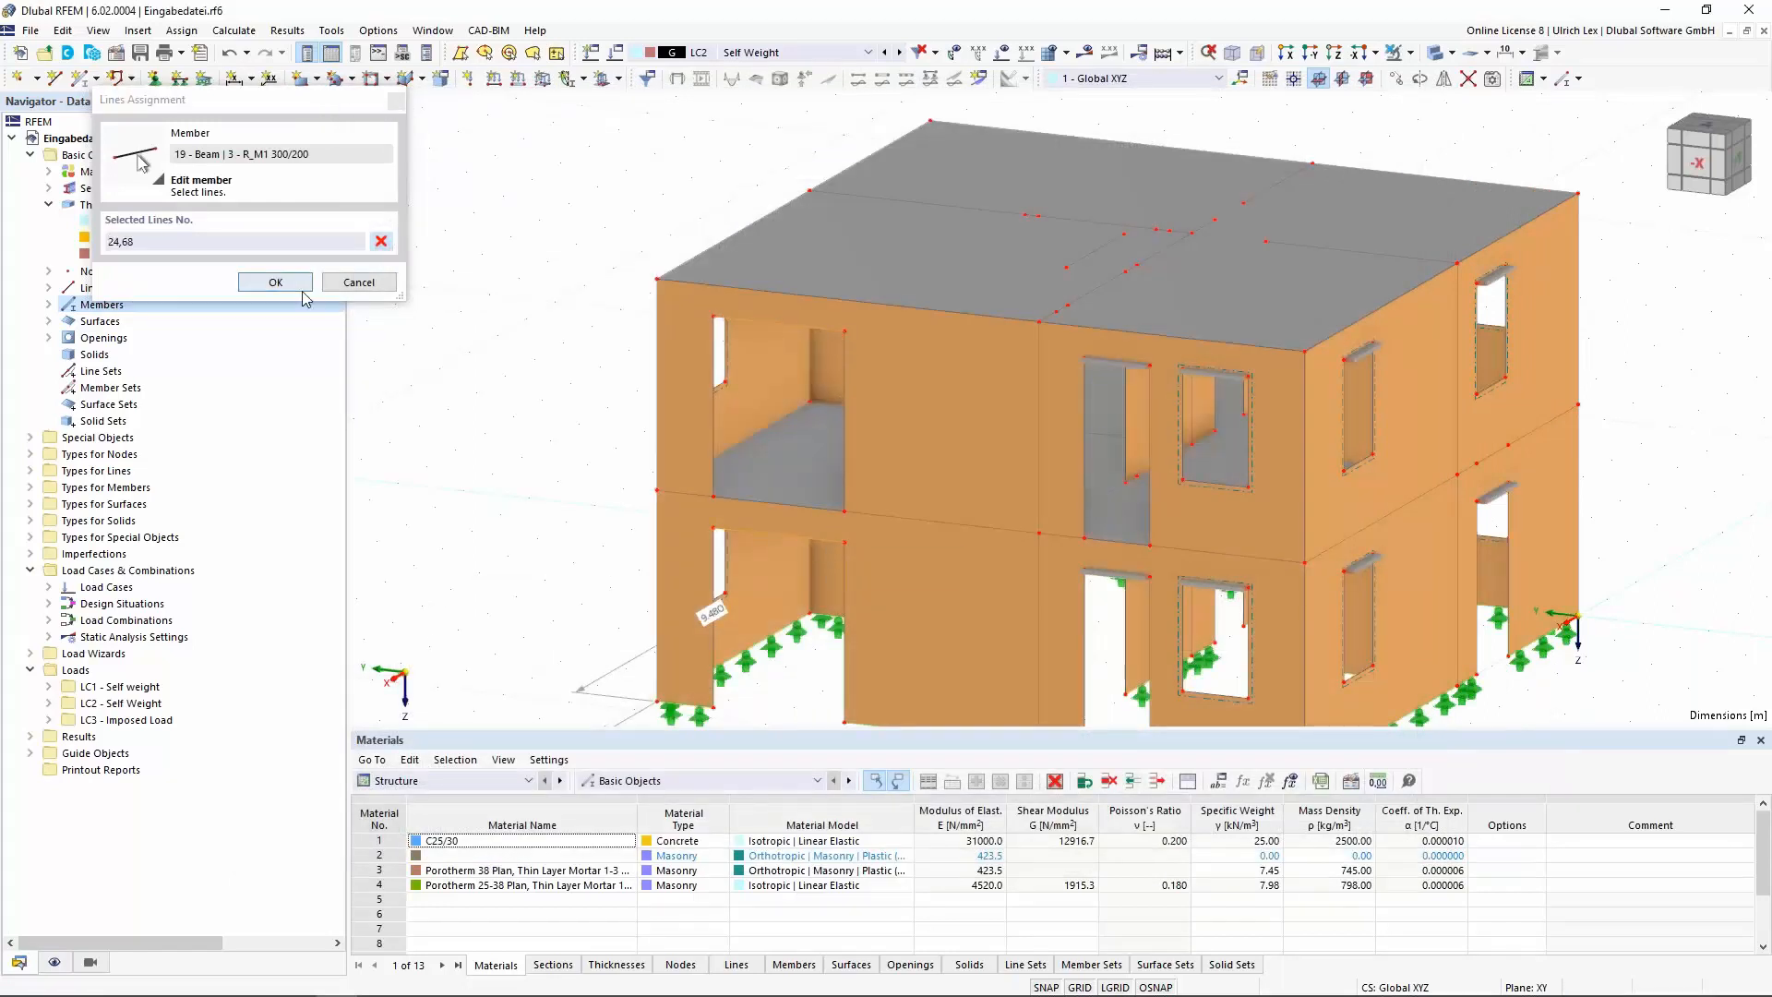
click(275, 282)
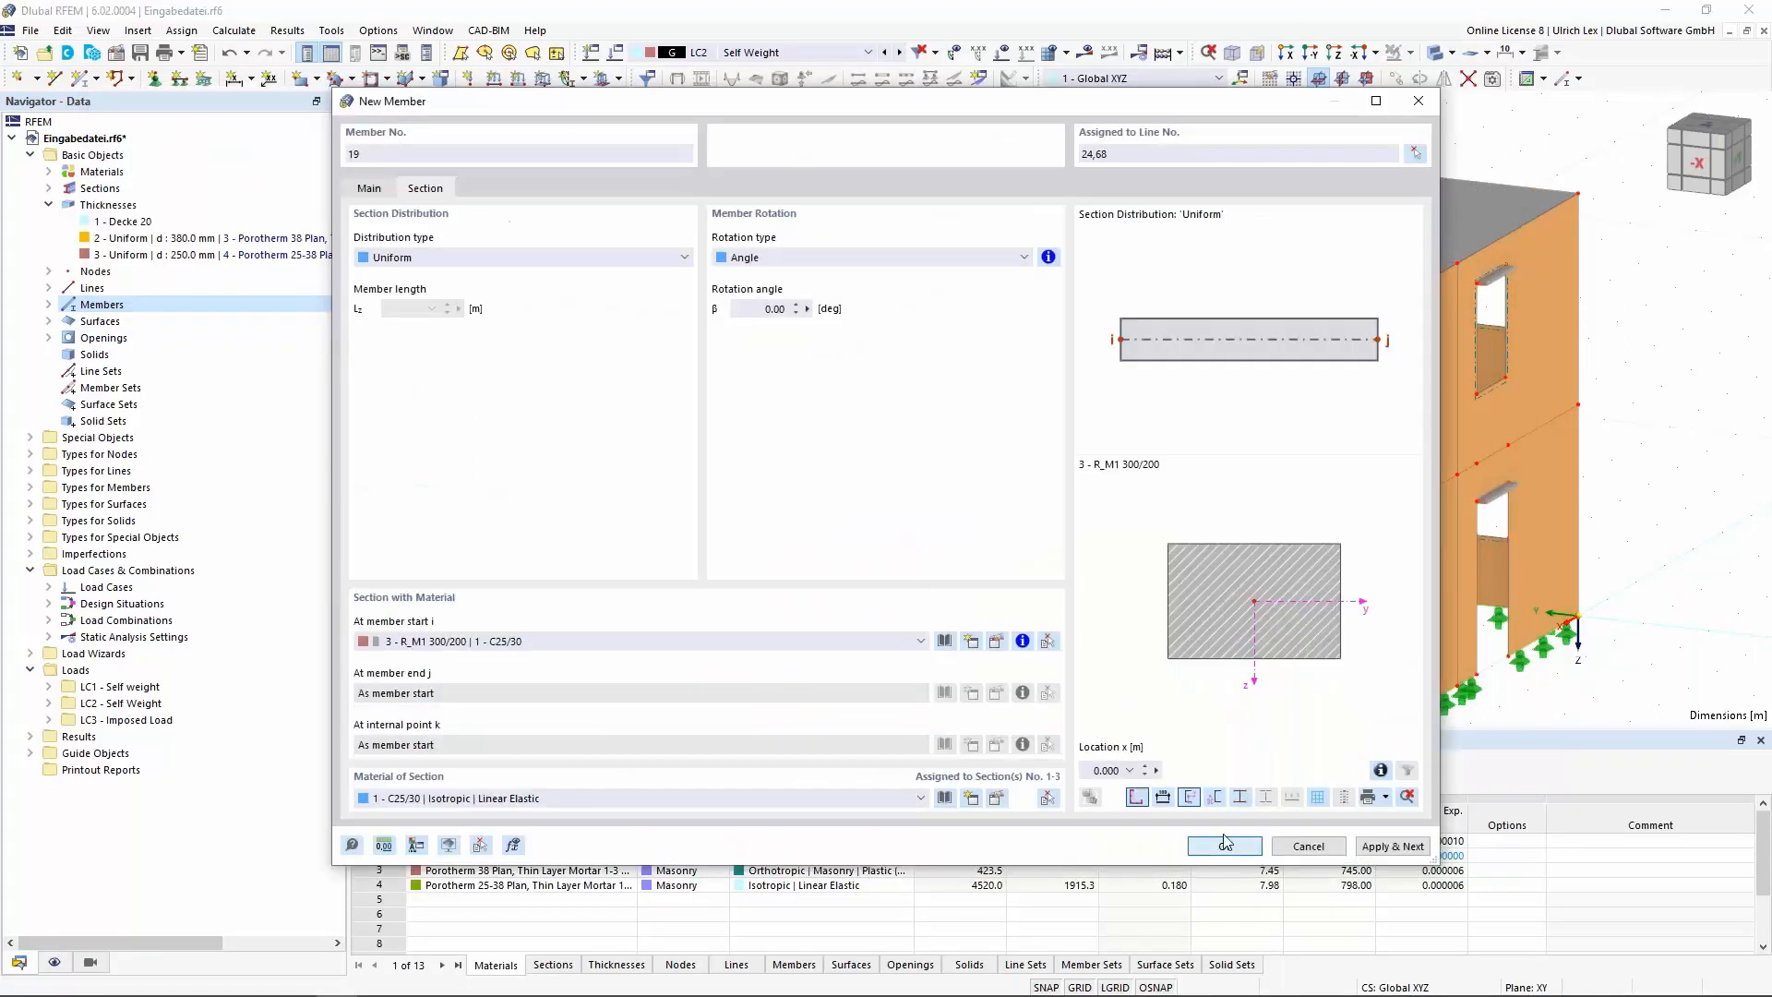
click(1226, 845)
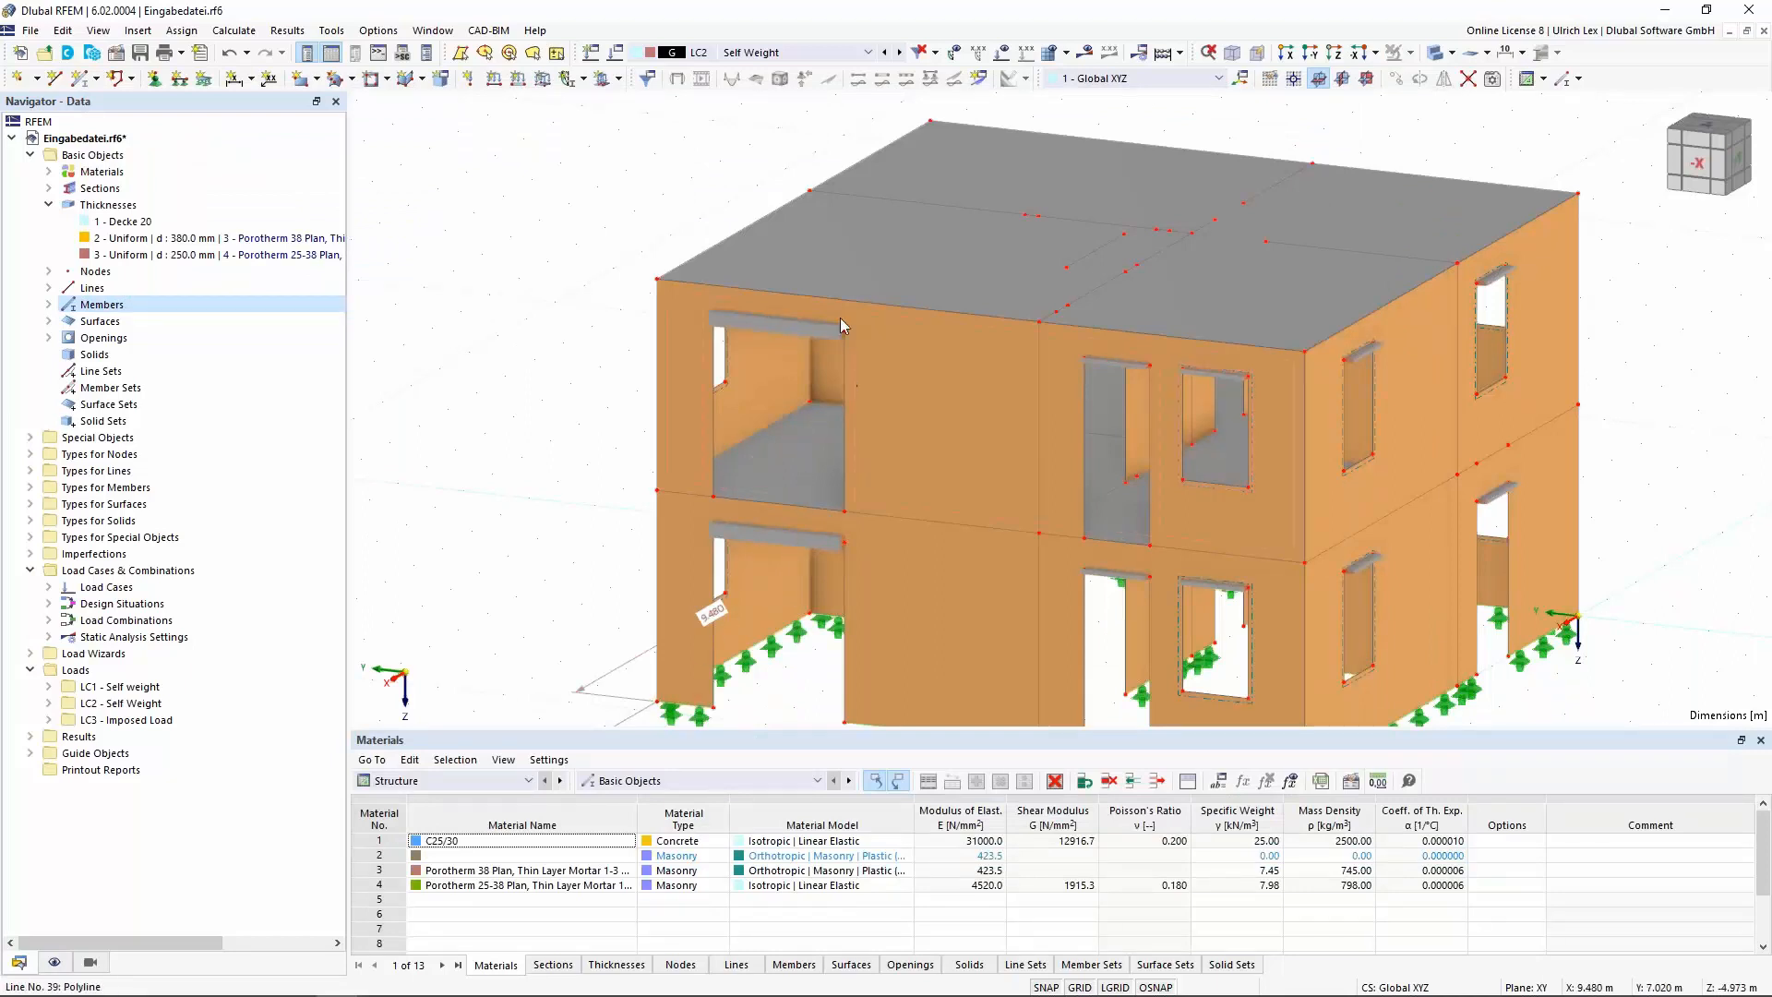
Examine the end of the lintel above the upper wide opening where it meets the masonry wall
scroll(845, 347, up, 2)
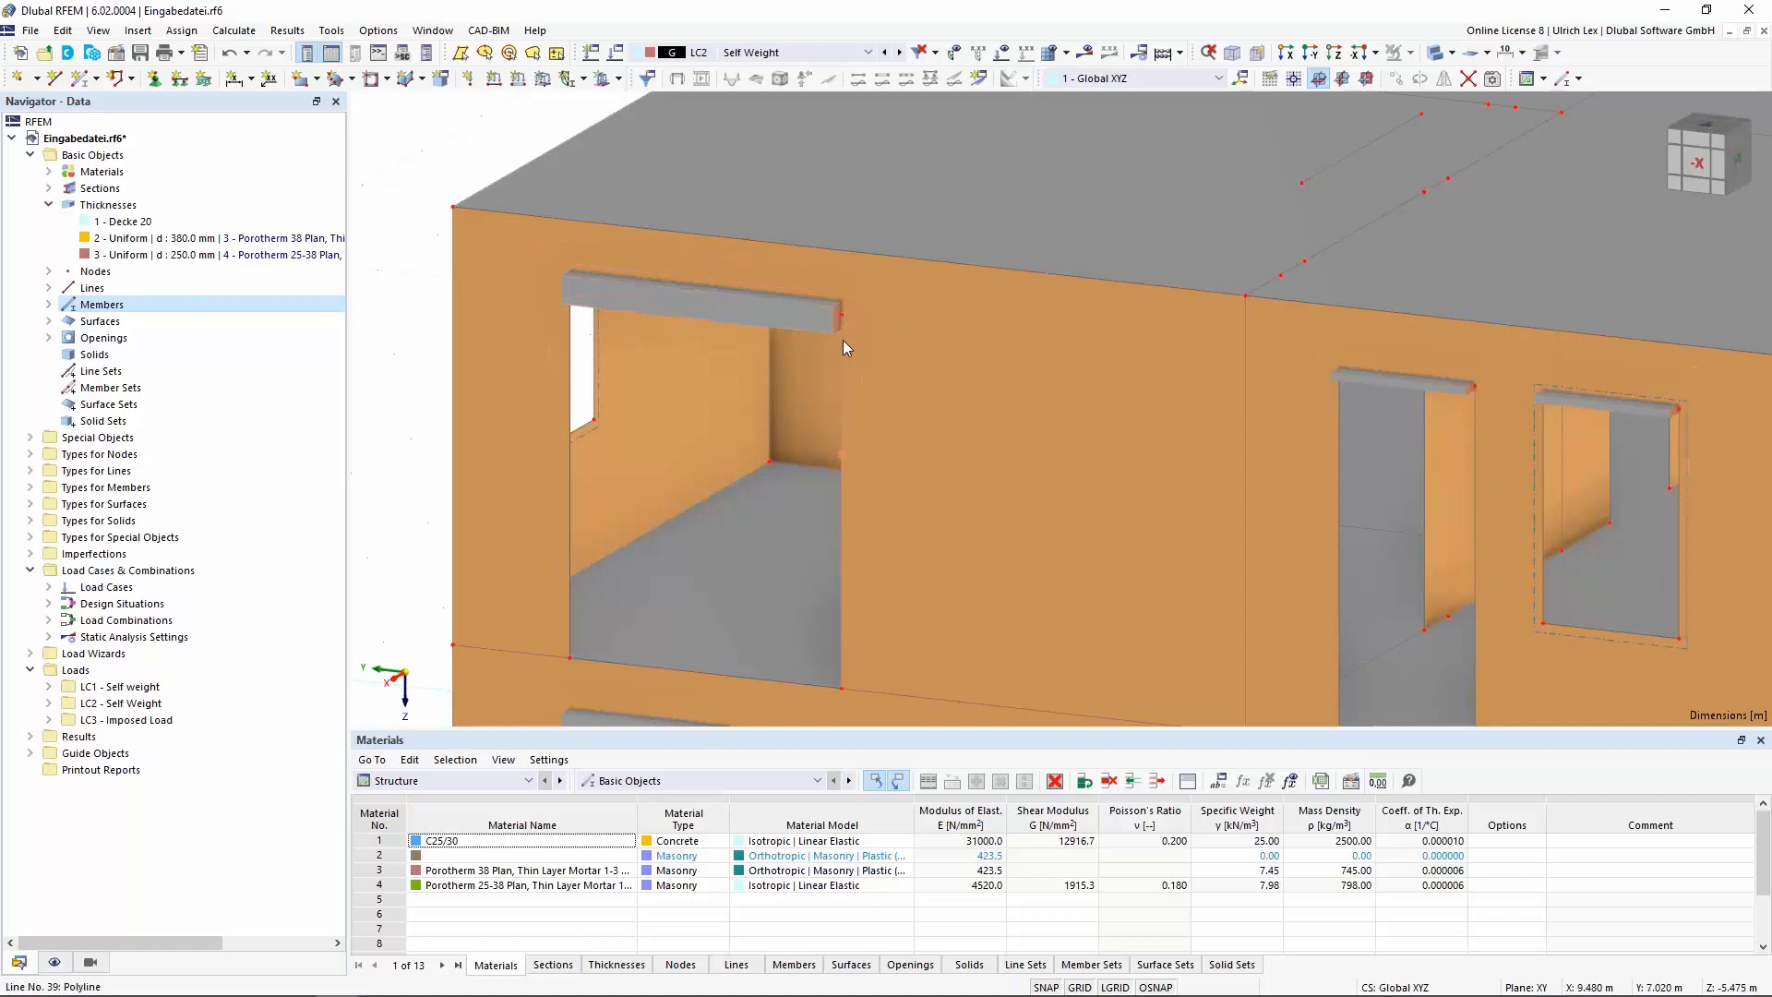
scroll(809, 323, up, 3)
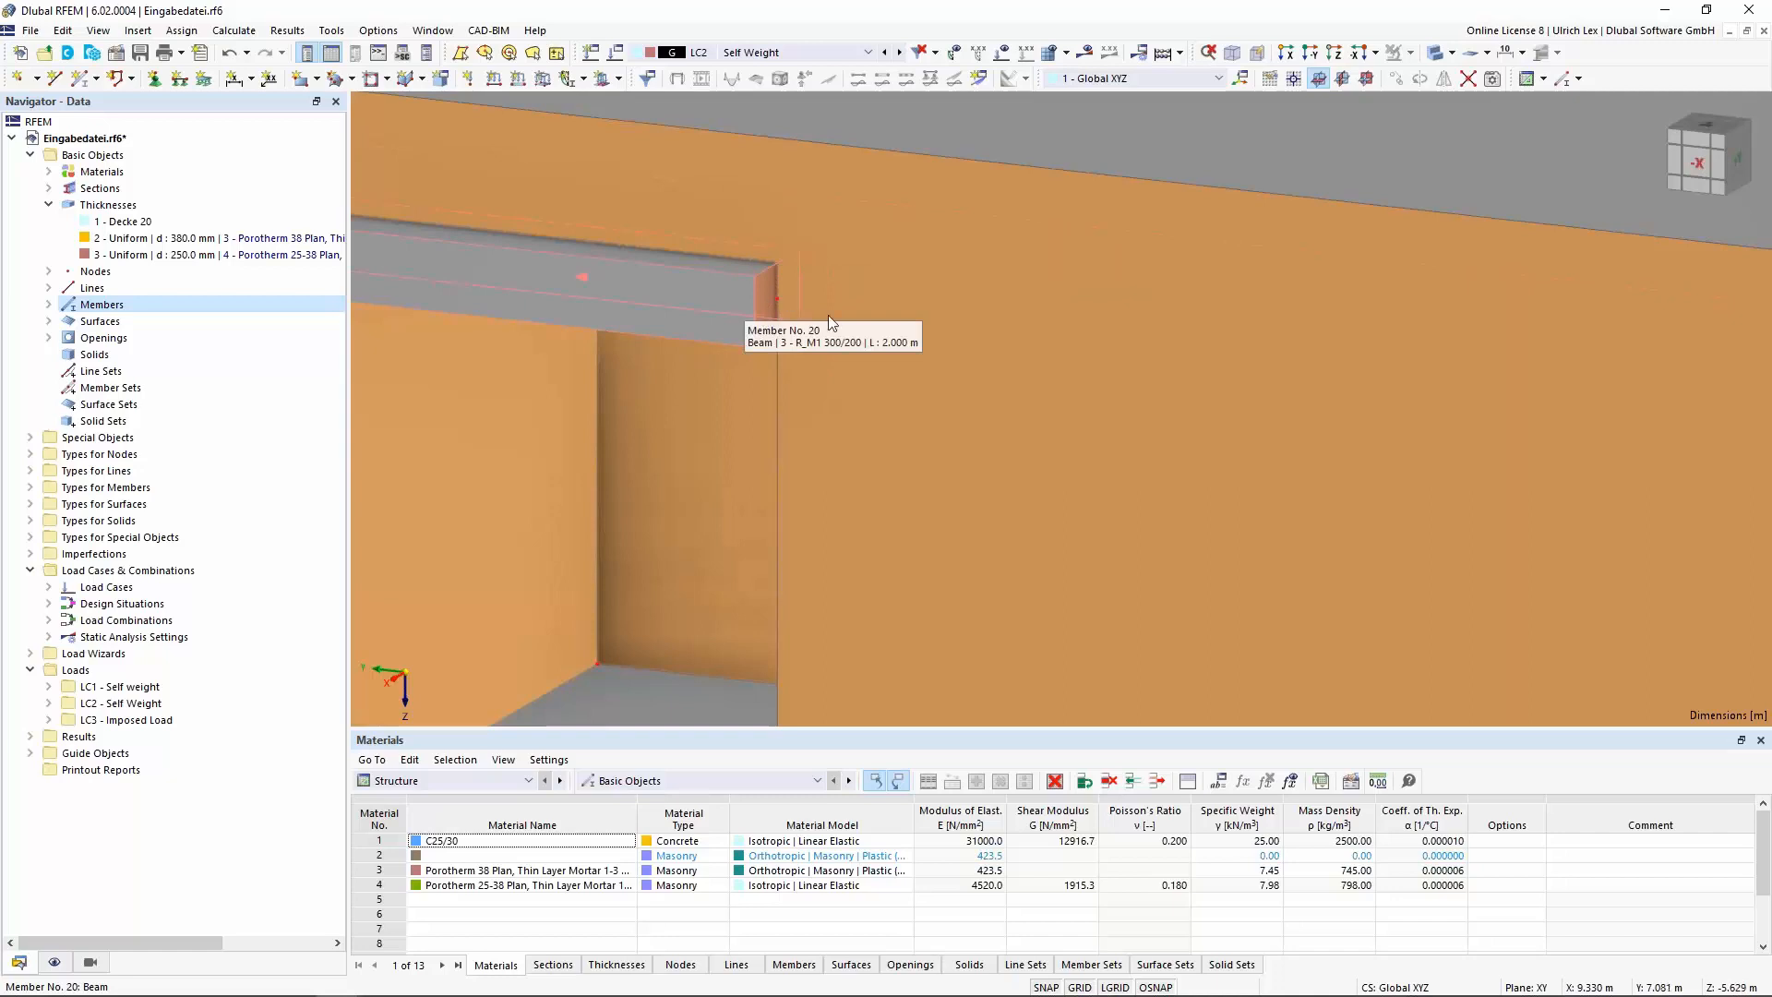
scroll(959, 263, down, 2)
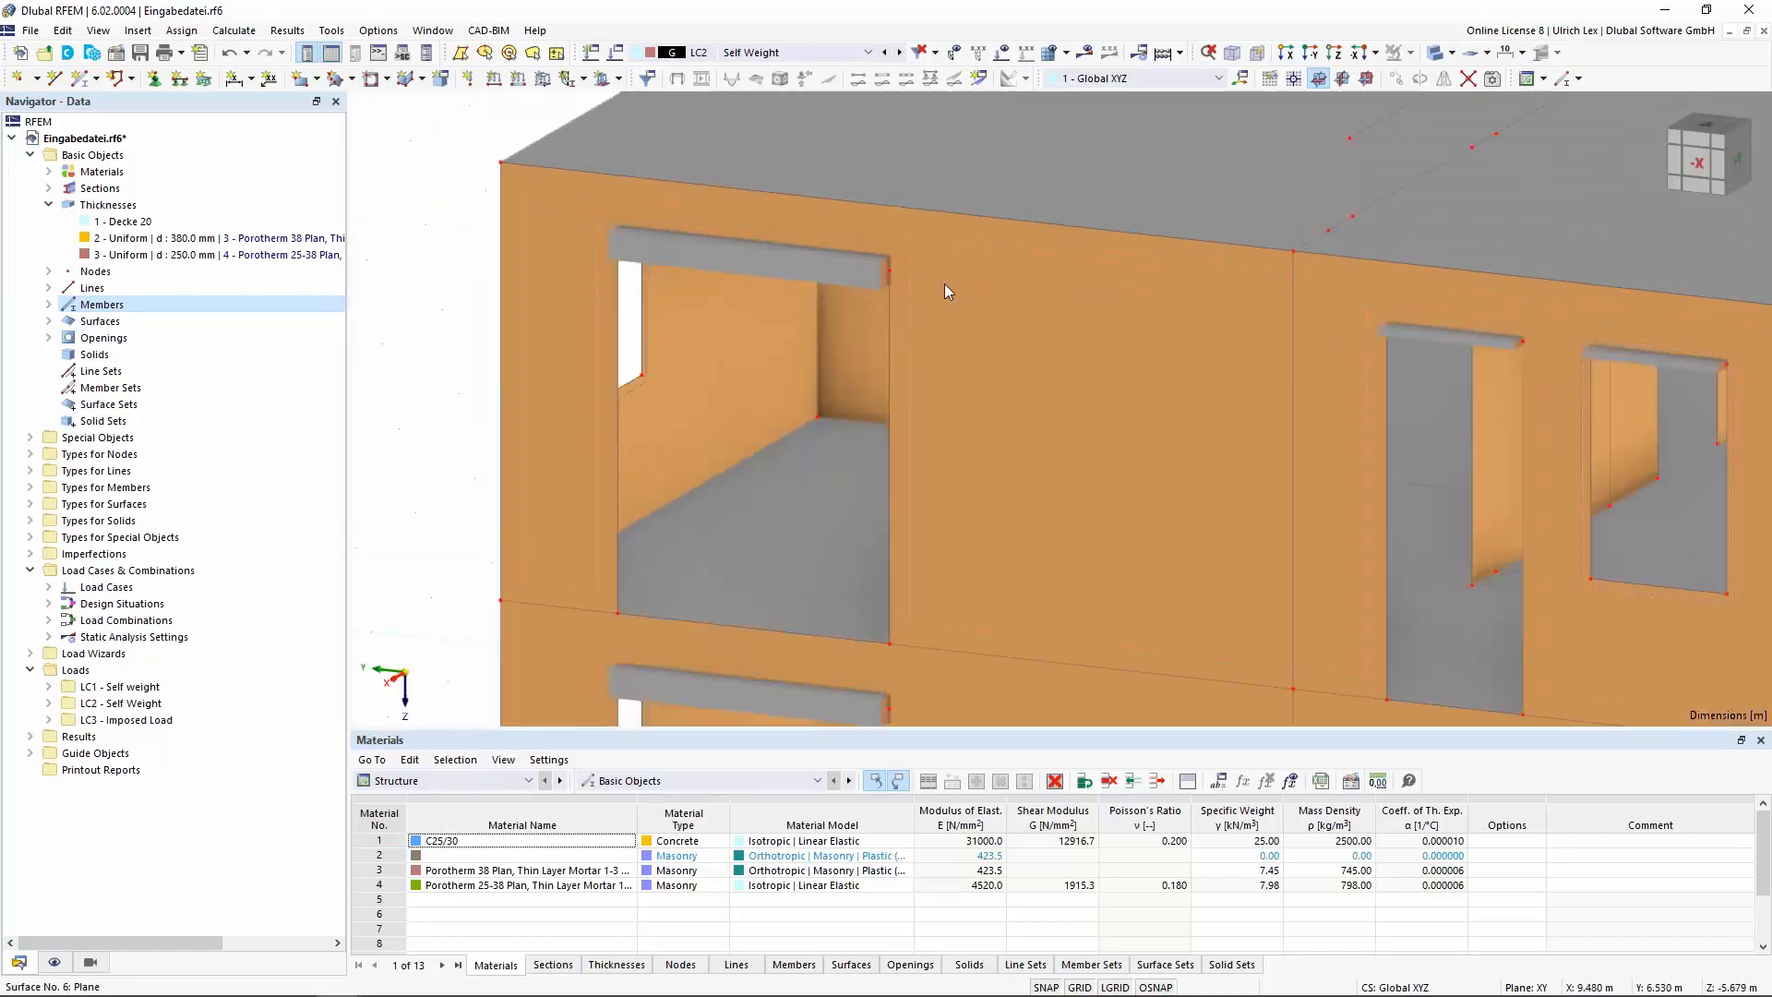
scroll(944, 284, down, 2)
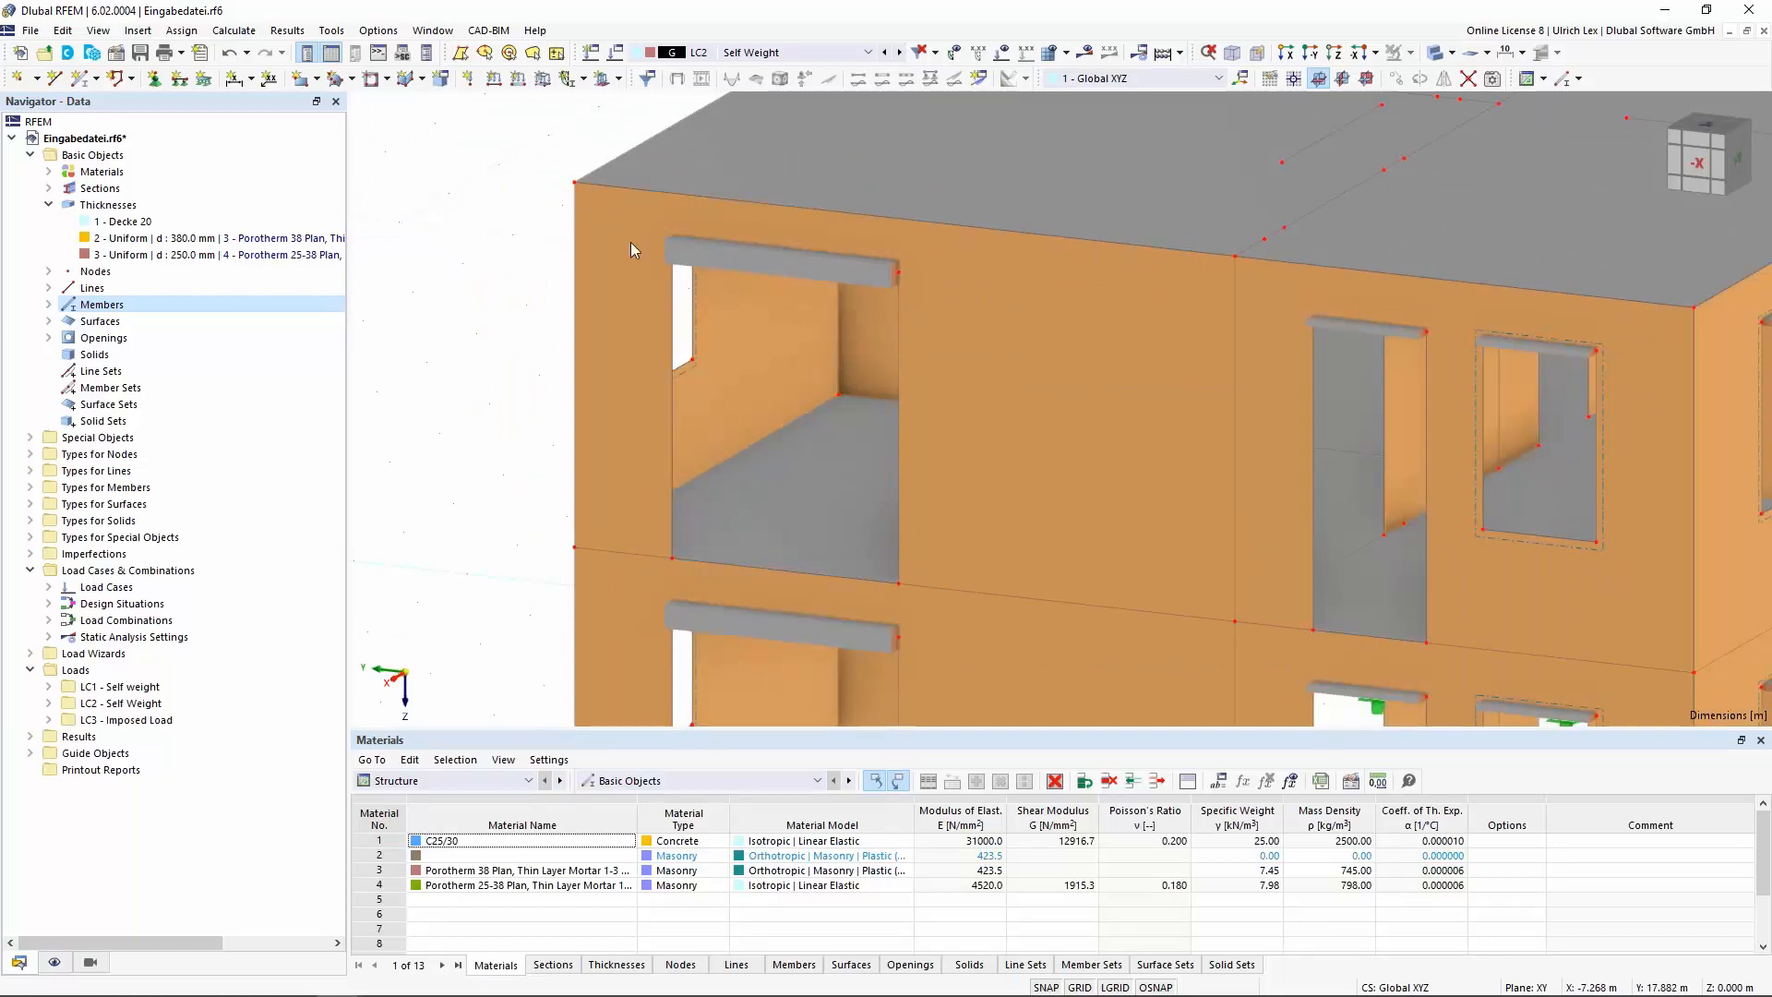
scroll(632, 246, down, 4)
ctrl+middle_drag(1462, 616, 1402, 605)
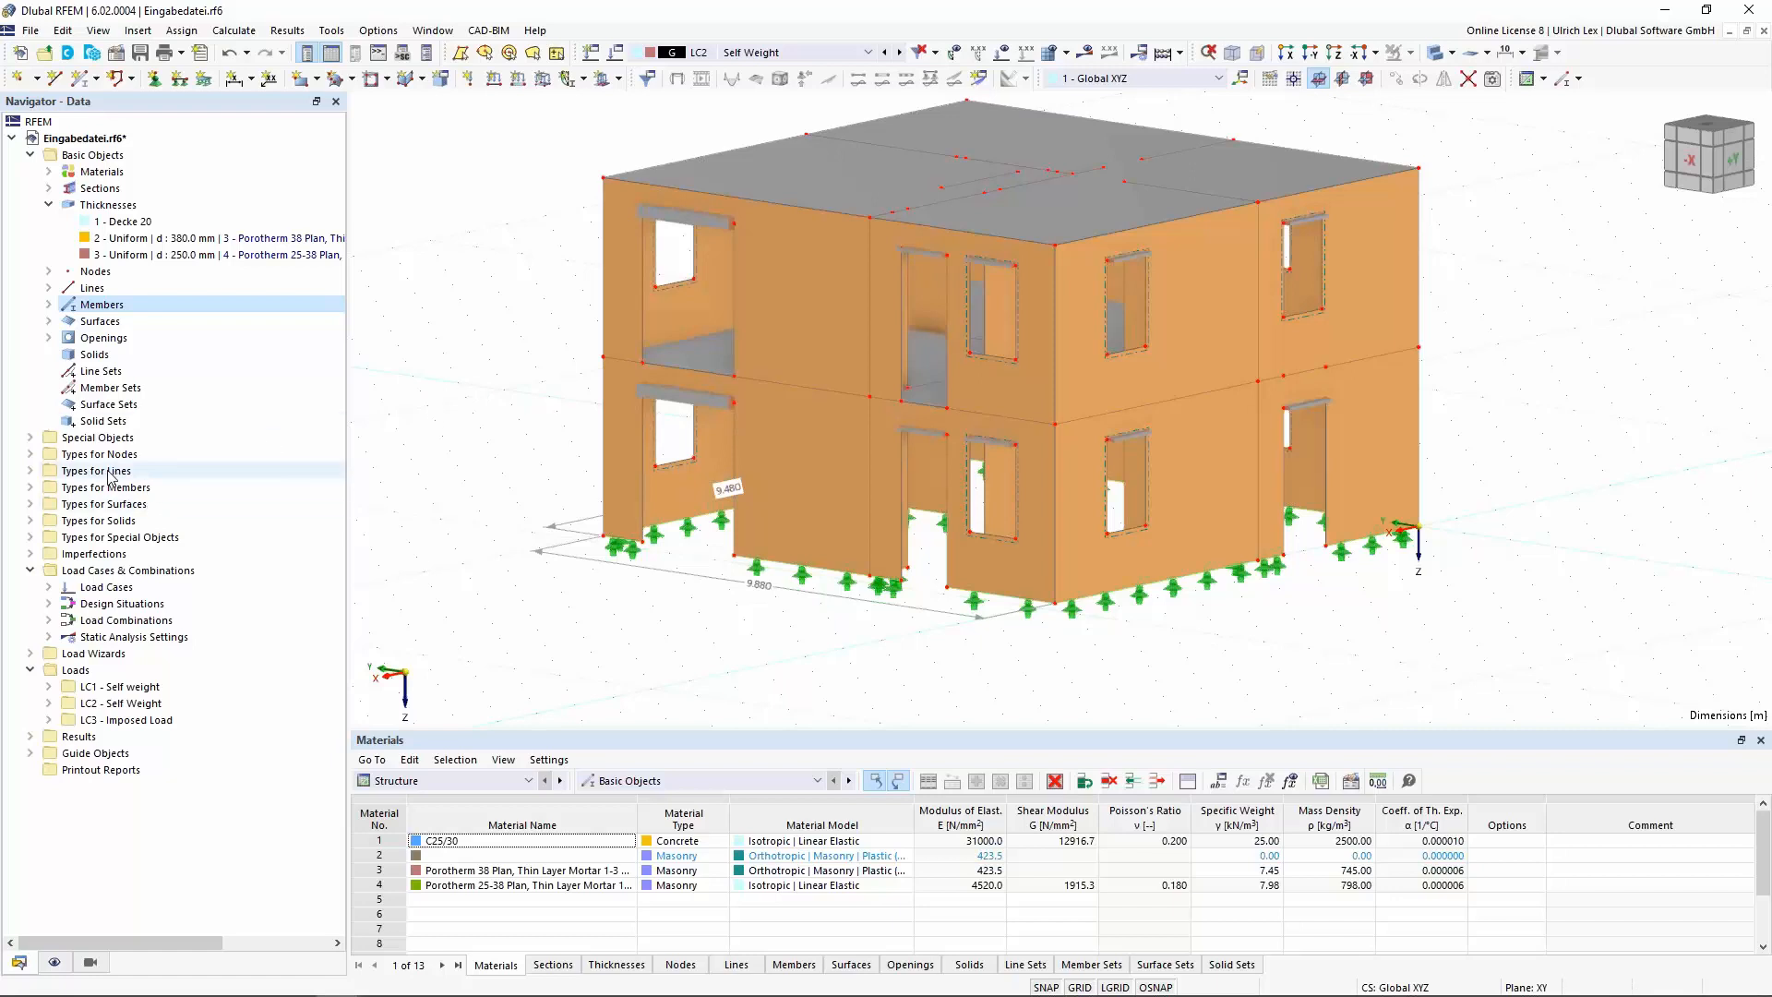
Start a new line hinge and enable its slab-wall connection option
click(32, 471)
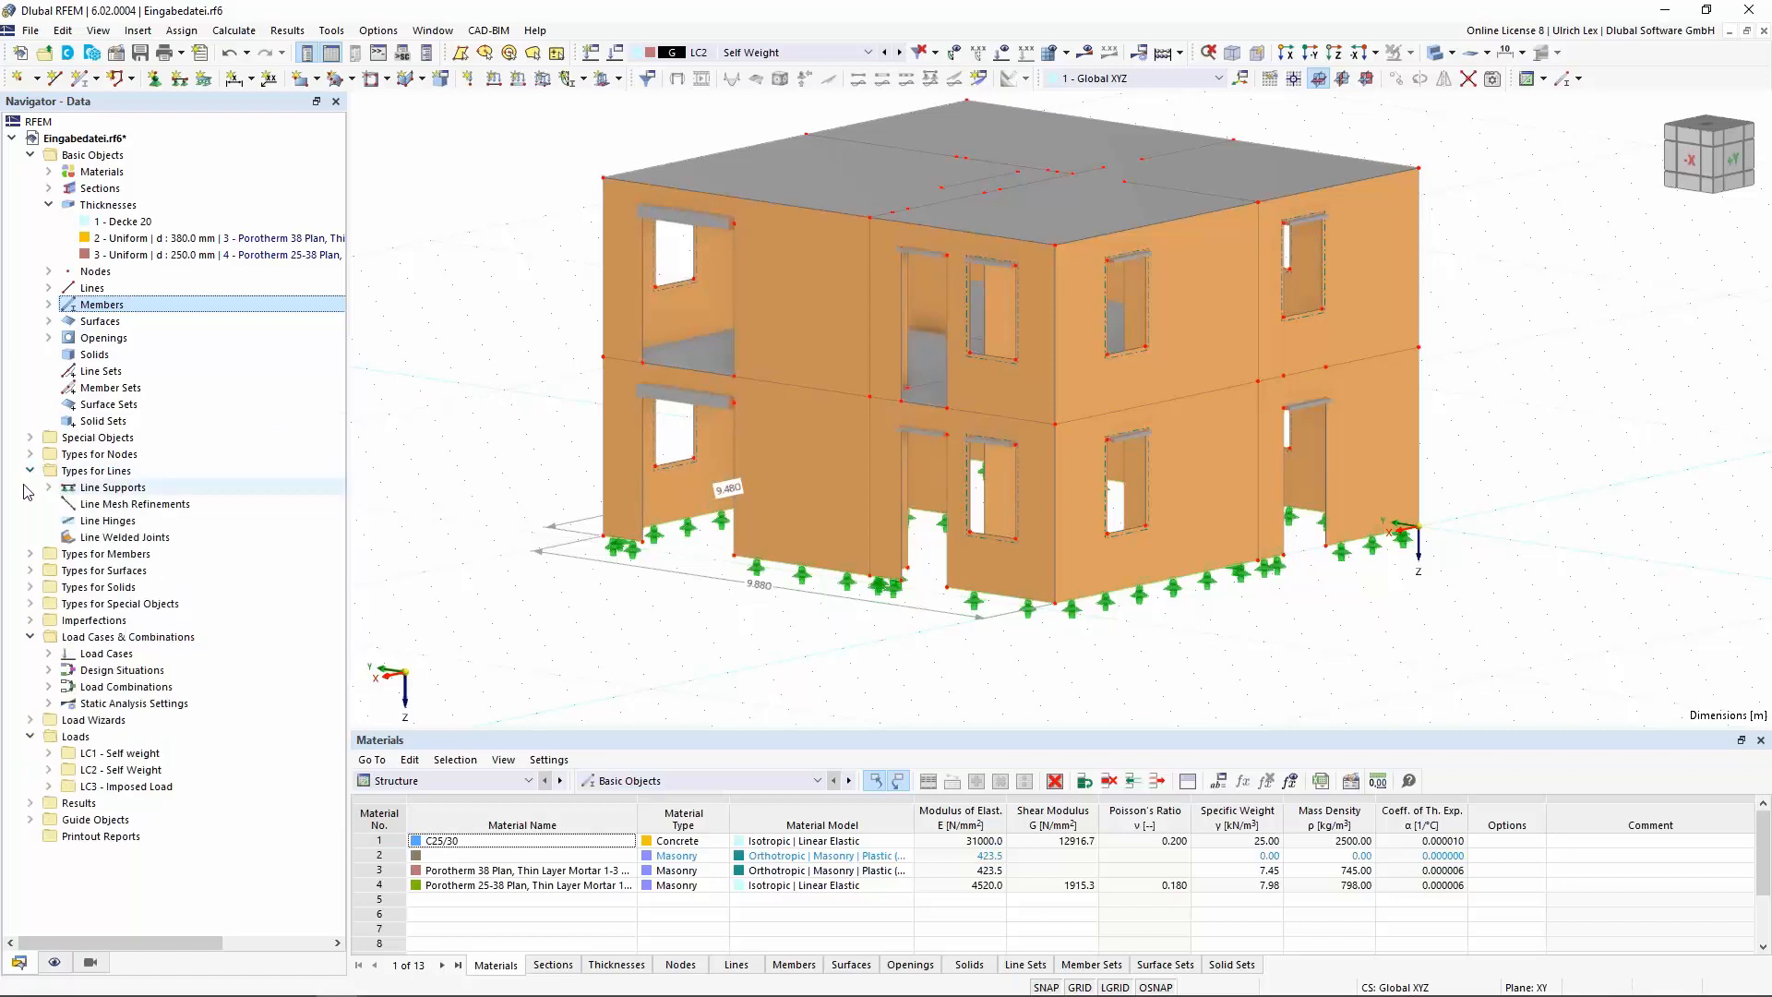
right_click(103, 522)
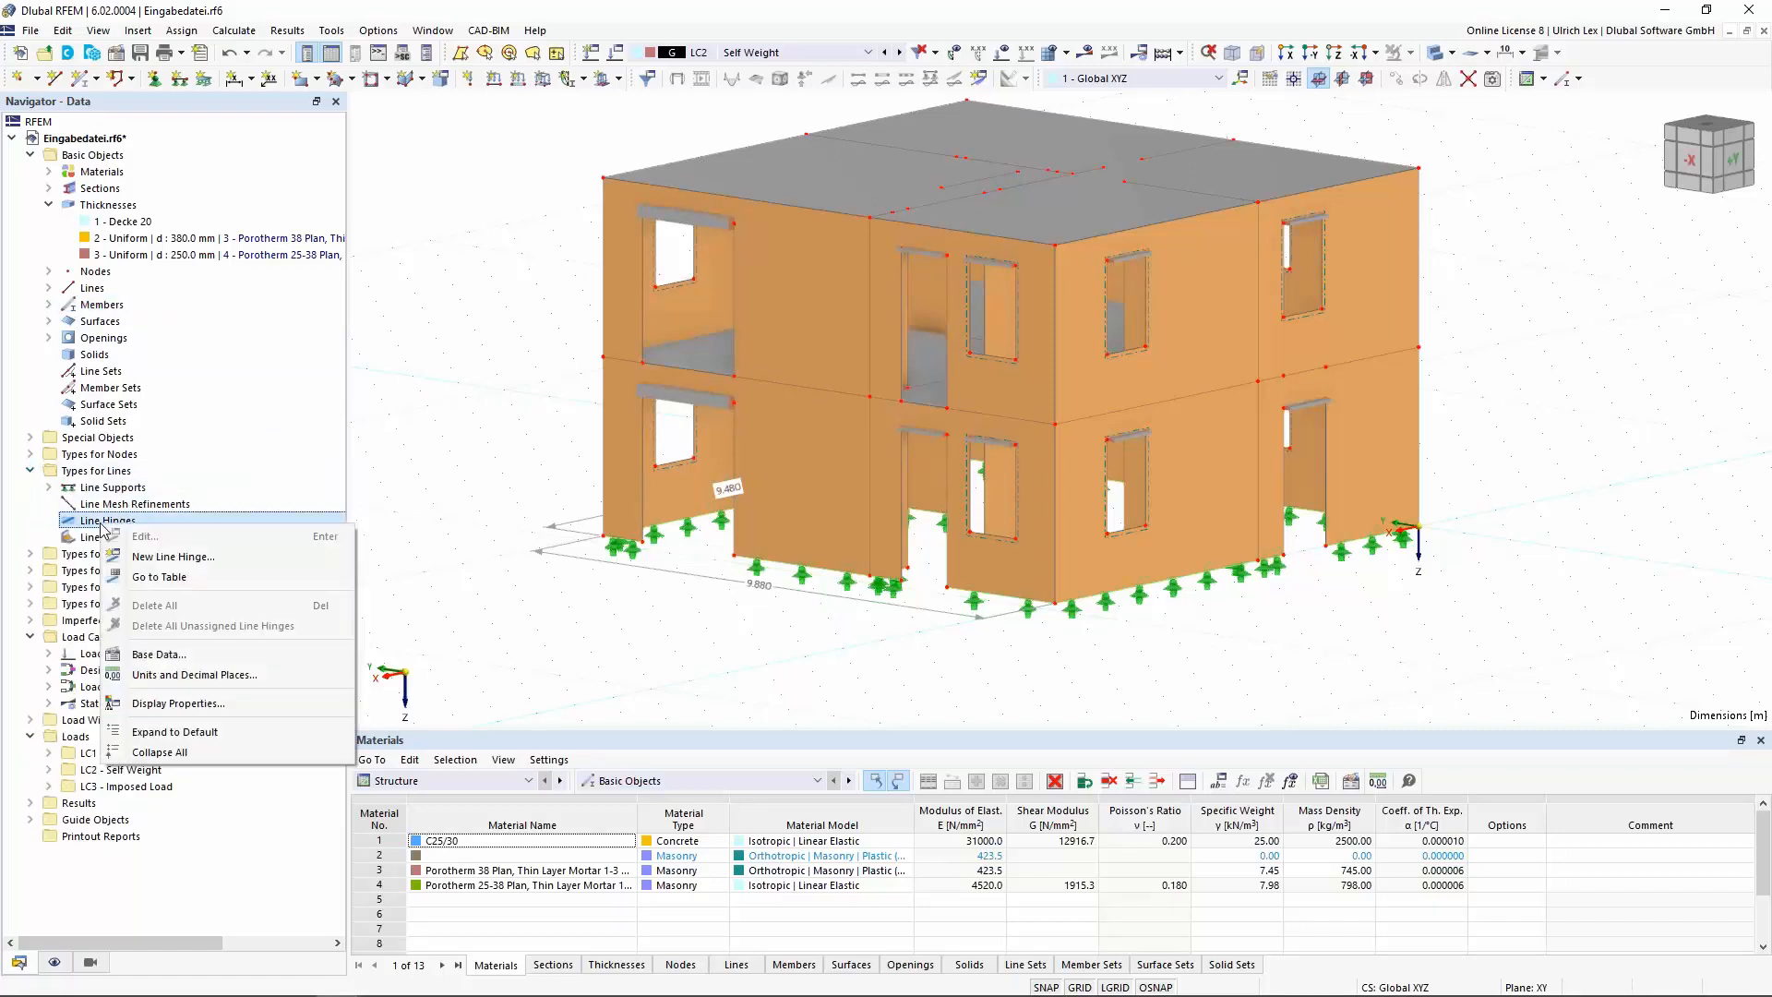
click(153, 563)
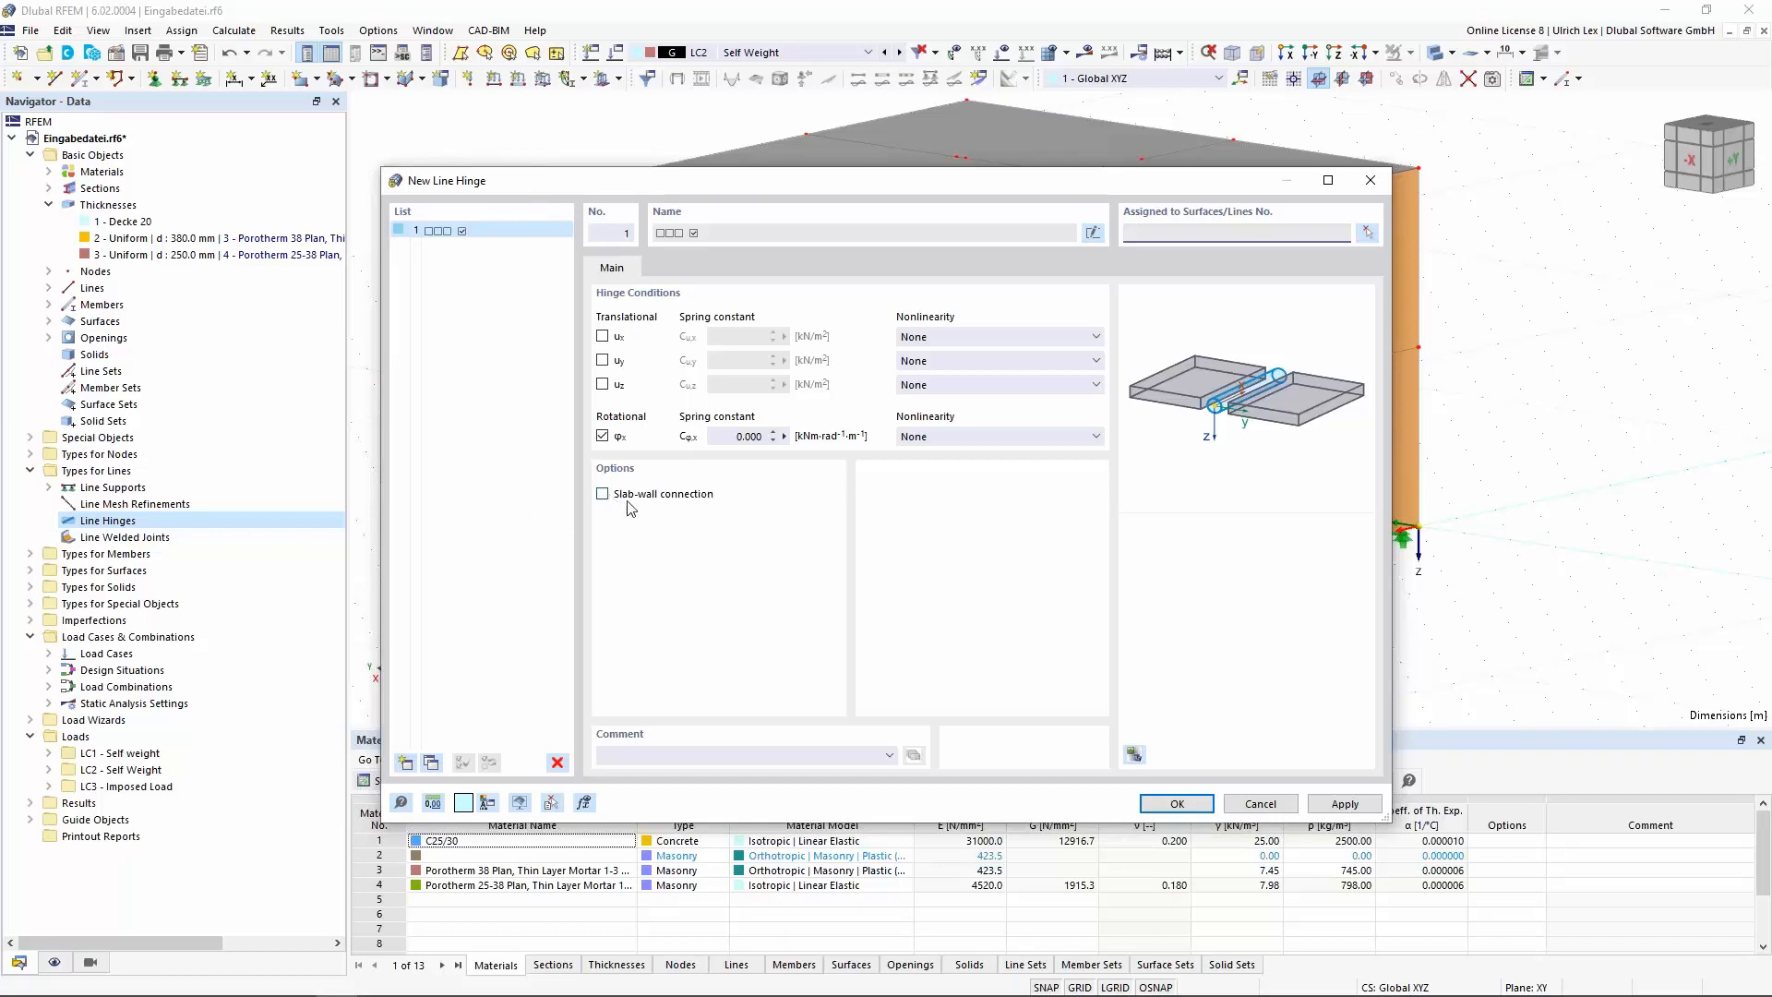
click(603, 495)
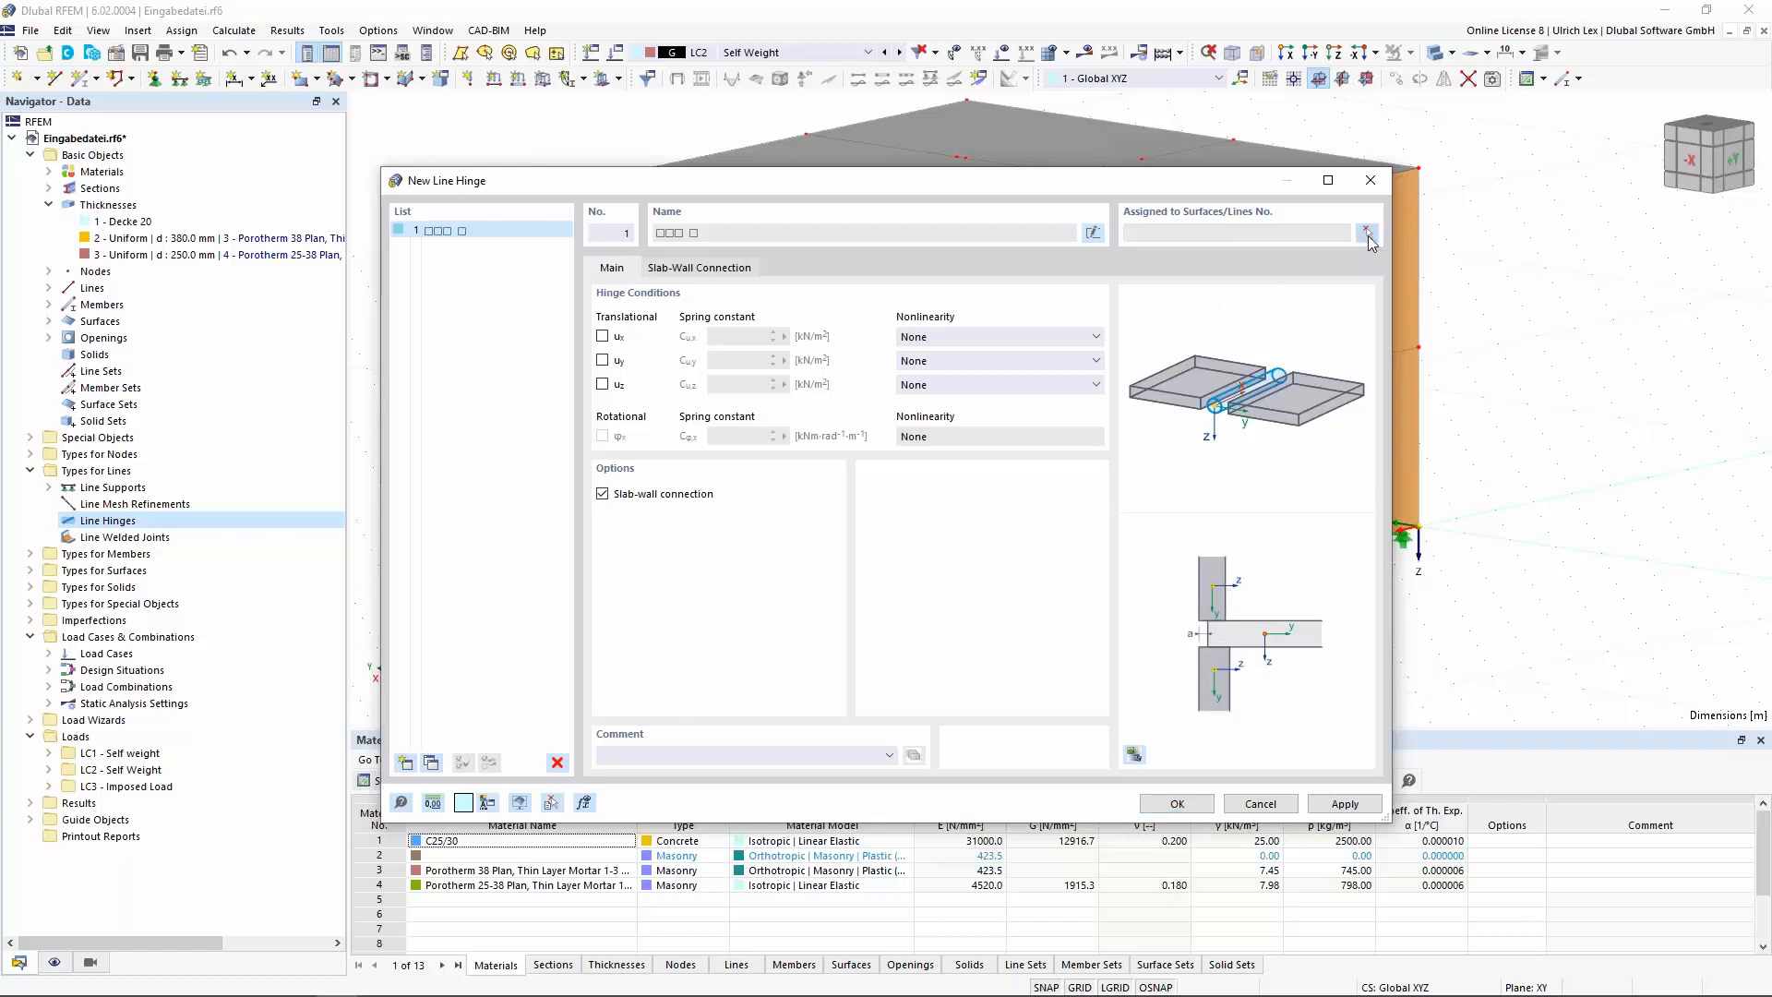
Select the intermediate floor slab, surface 5, for the line hinge along with all its lines at floor level
click(1368, 234)
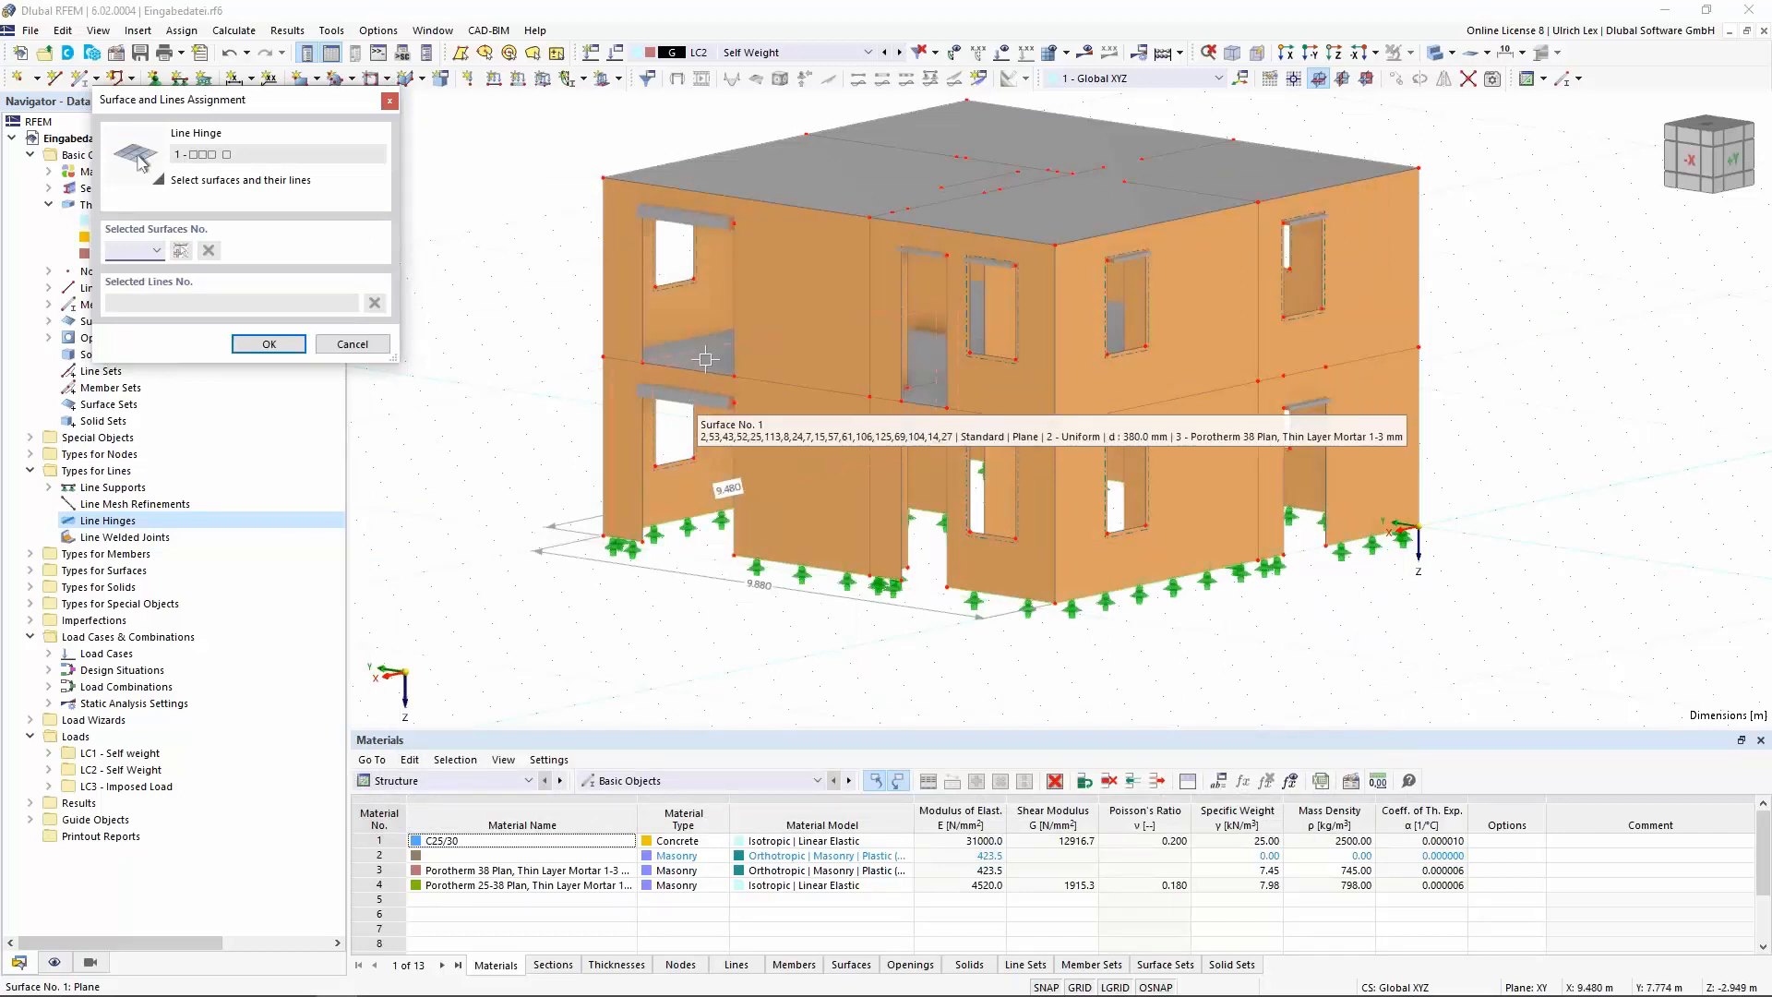
scroll(704, 354, up, 3)
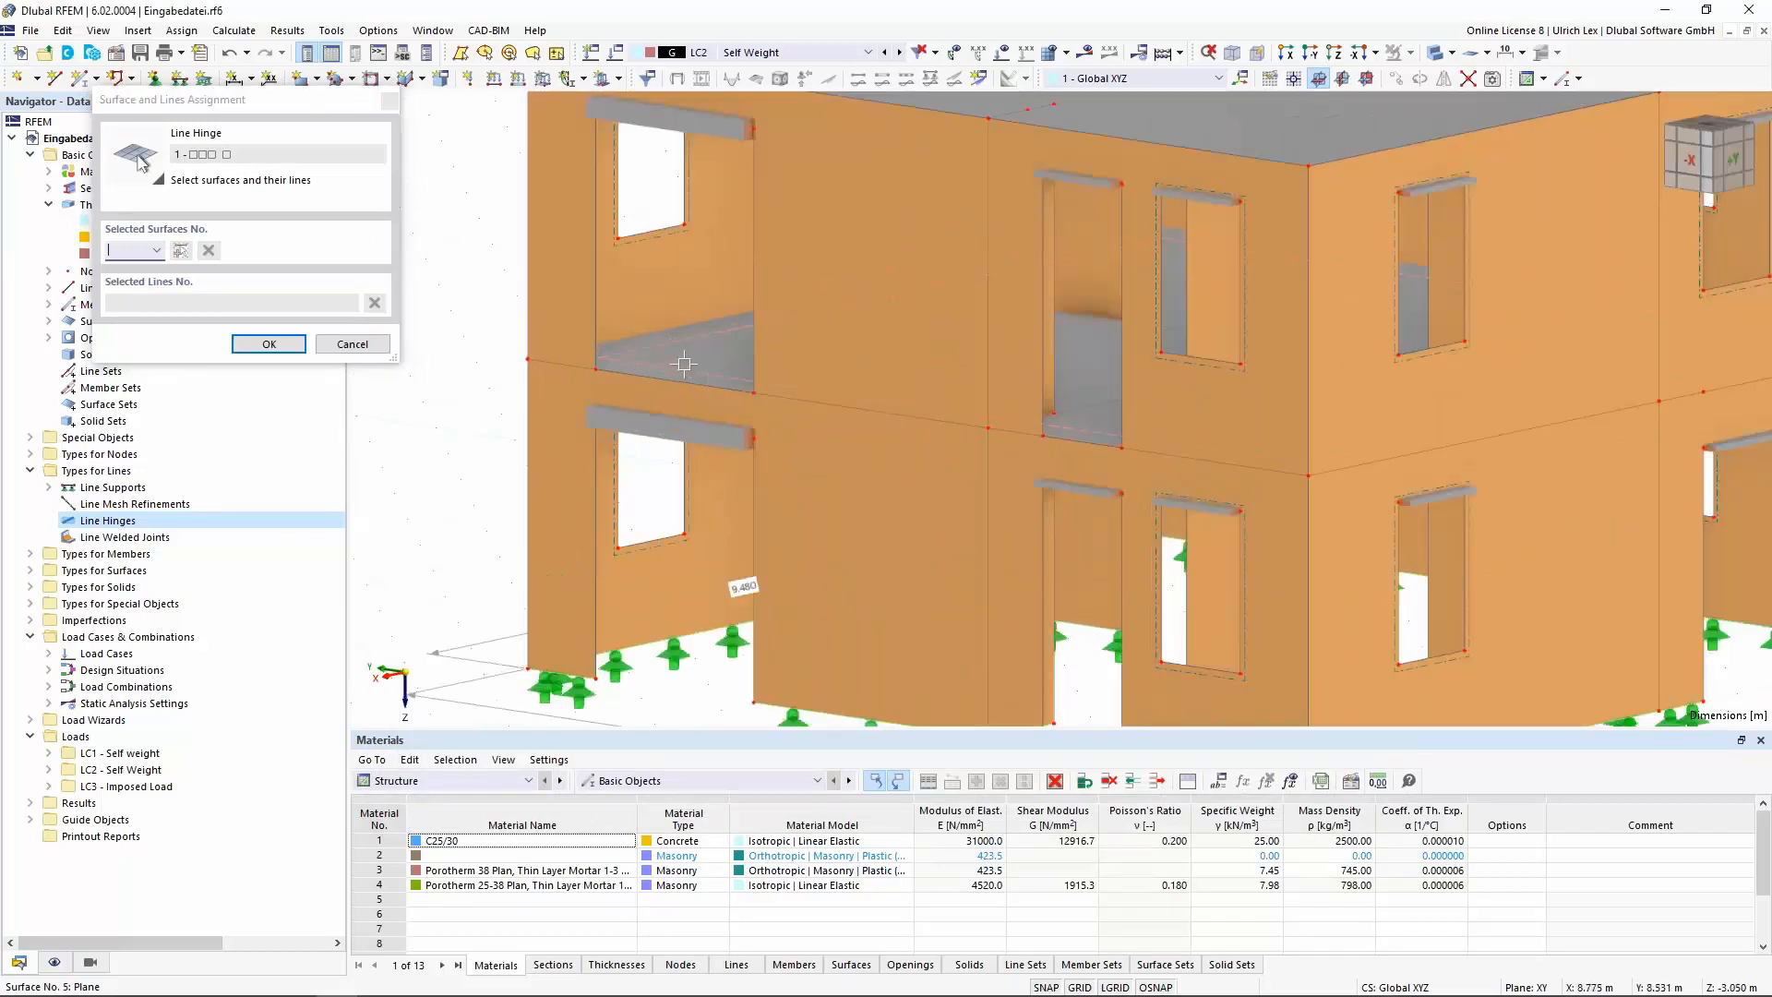
click(683, 356)
scroll(712, 312, down, 3)
mouse_move(678, 383)
ctrl+middle_down()
mouse_move(652, 418)
mouse_move(706, 383)
ctrl+middle_up()
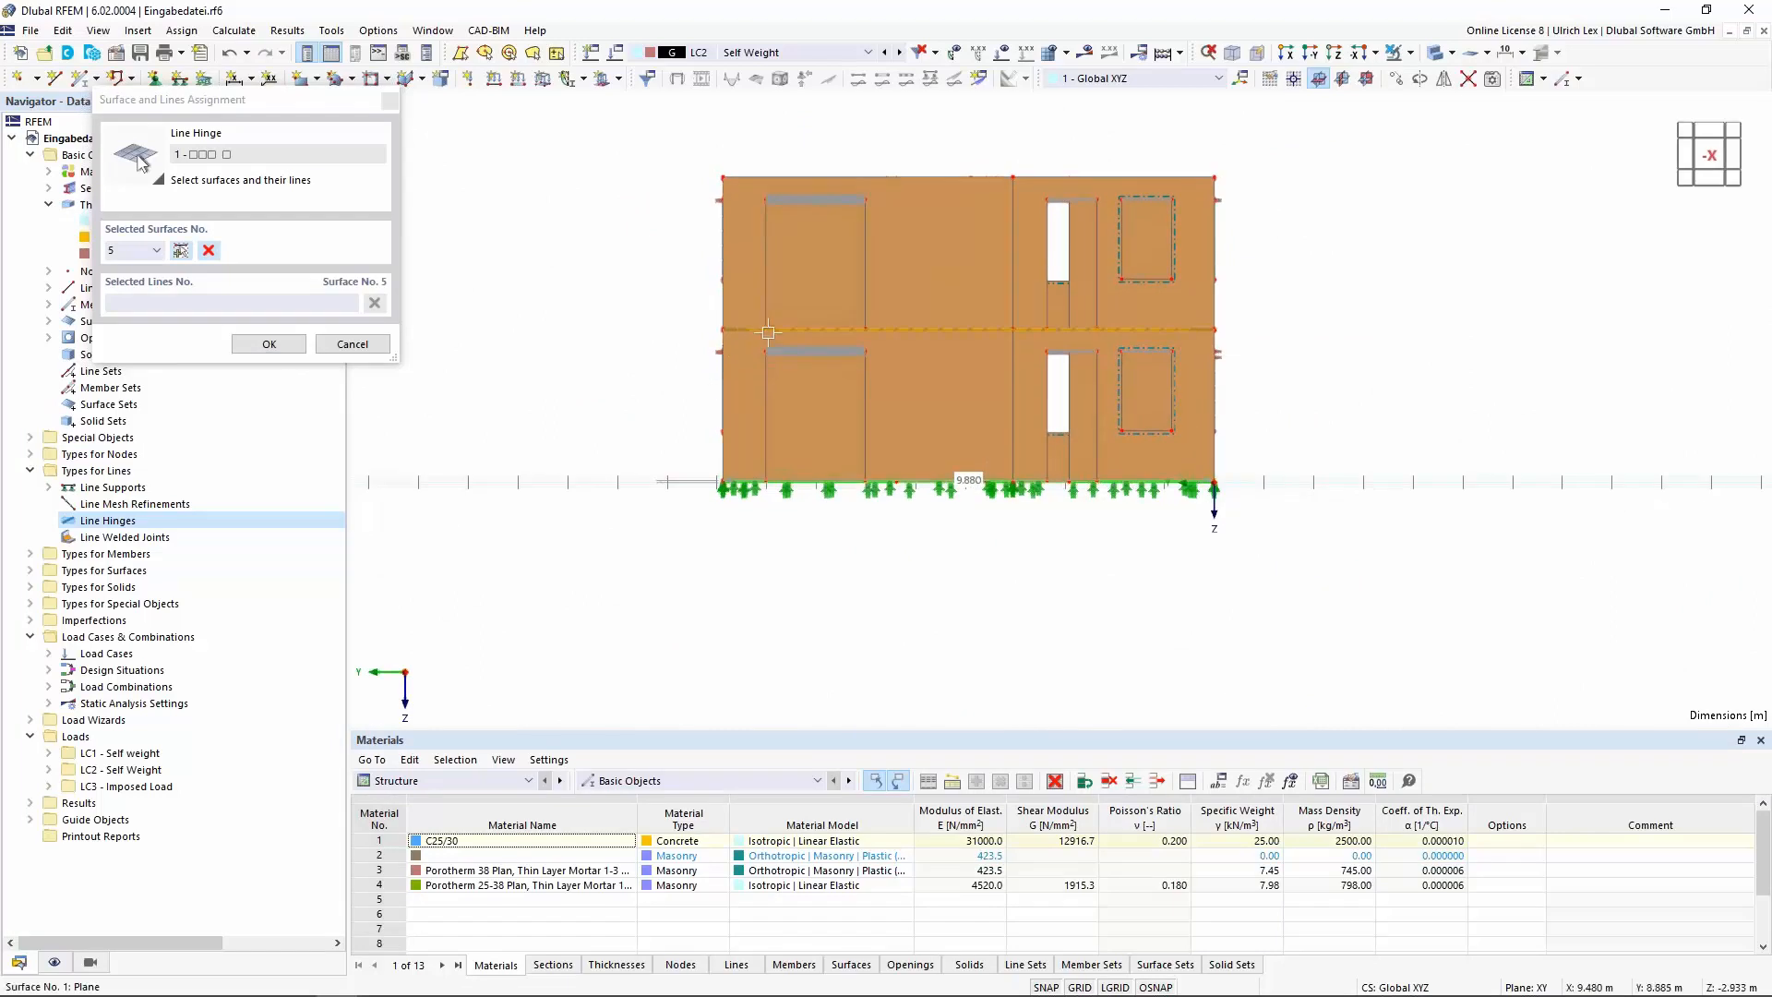
scroll(667, 323, up, 2)
drag(656, 306, 1626, 343)
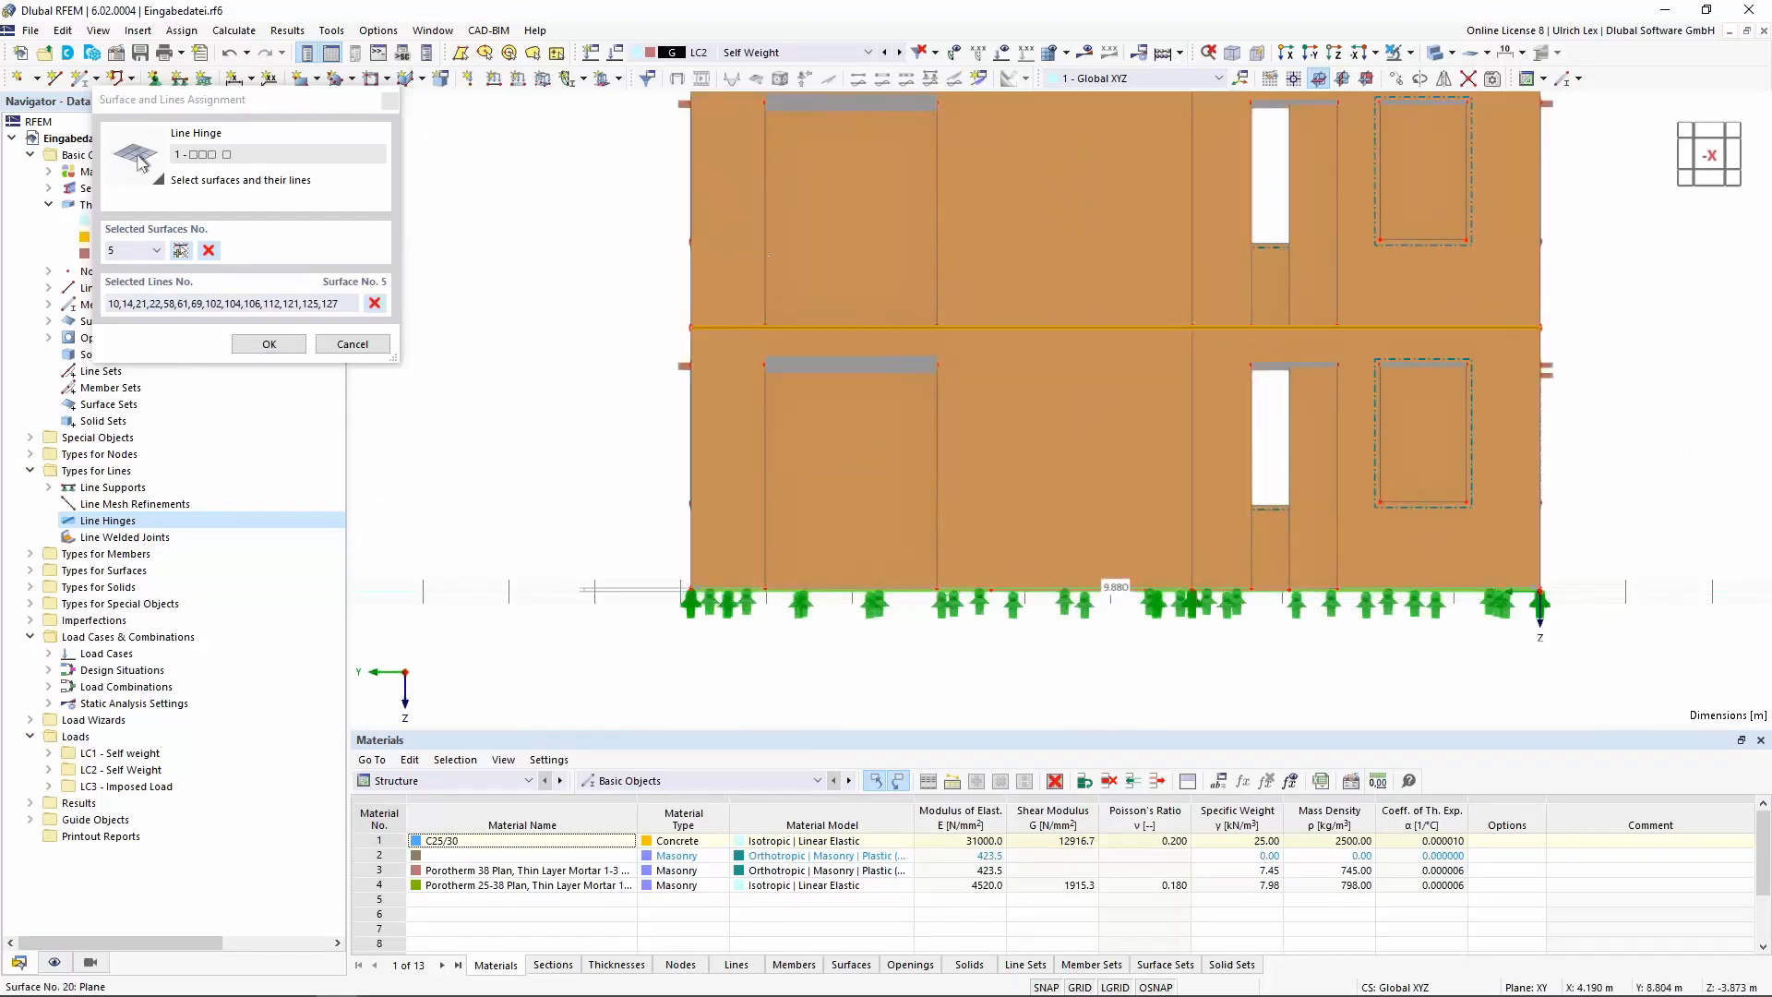
Add the roof slab, surface 10, with all its lines at roof level to the hinge and confirm the assignment
scroll(556, 508, down, 3)
ctrl+middle_drag(1267, 366, 1162, 491)
click(684, 226)
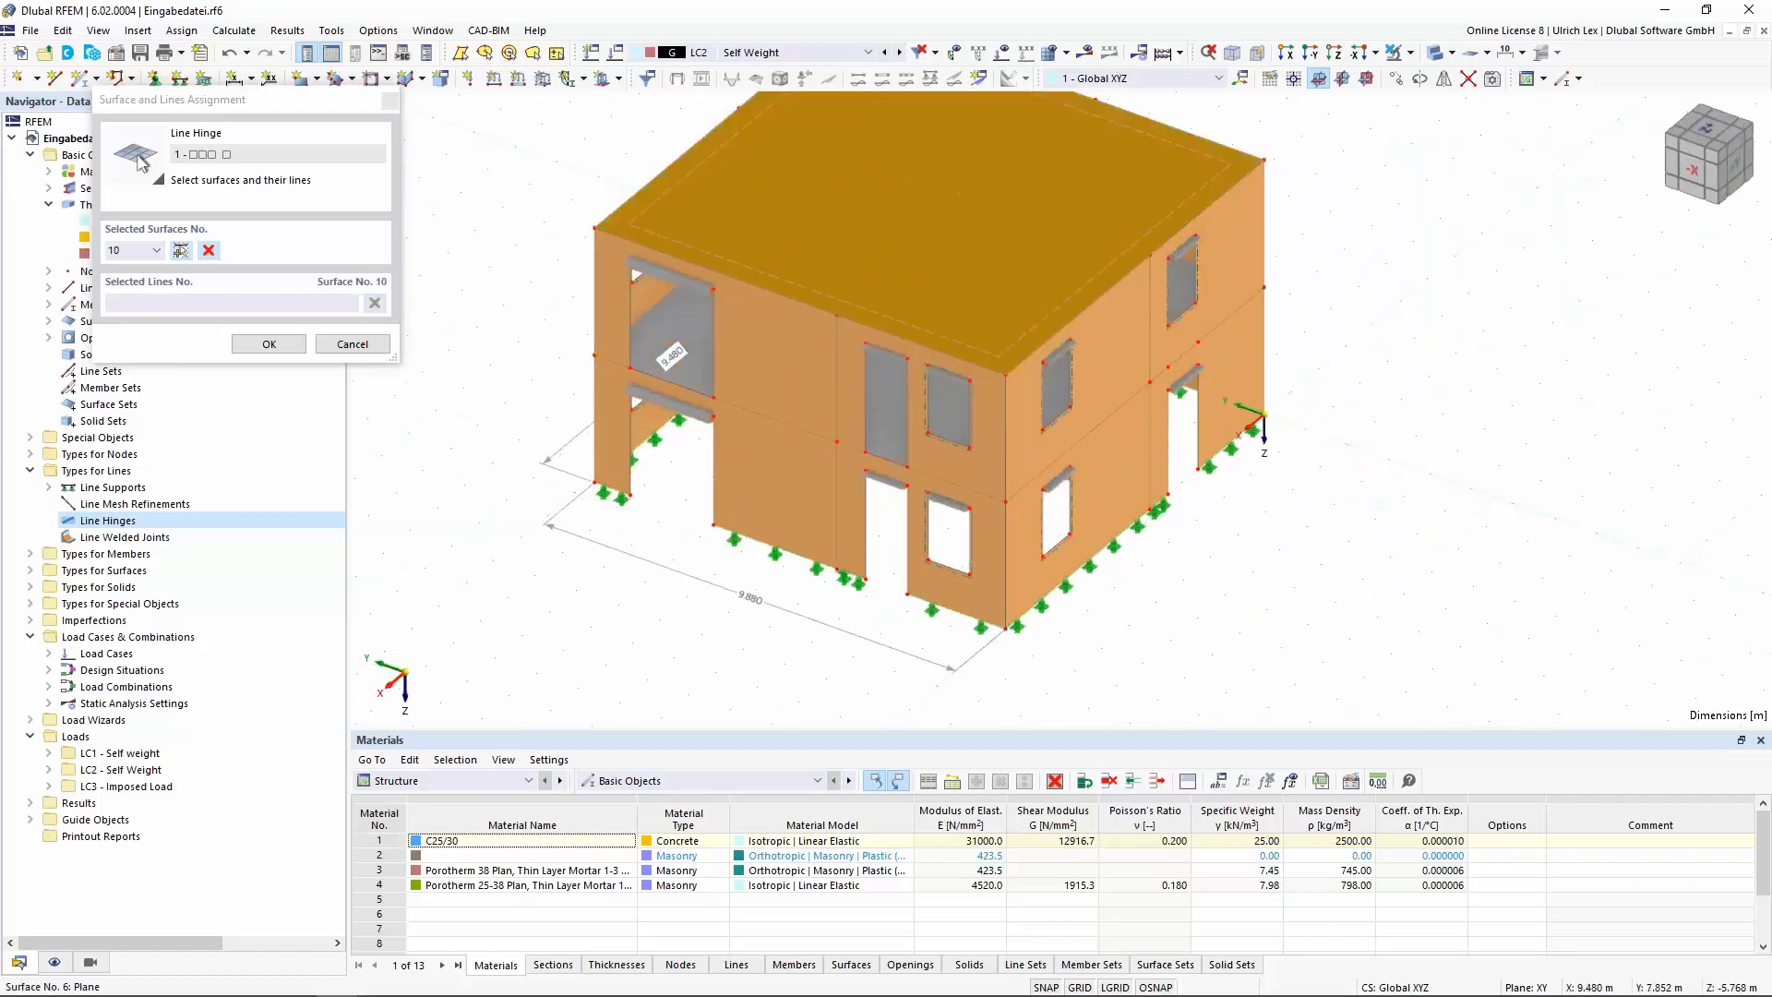
ctrl+middle_drag(591, 415, 671, 291)
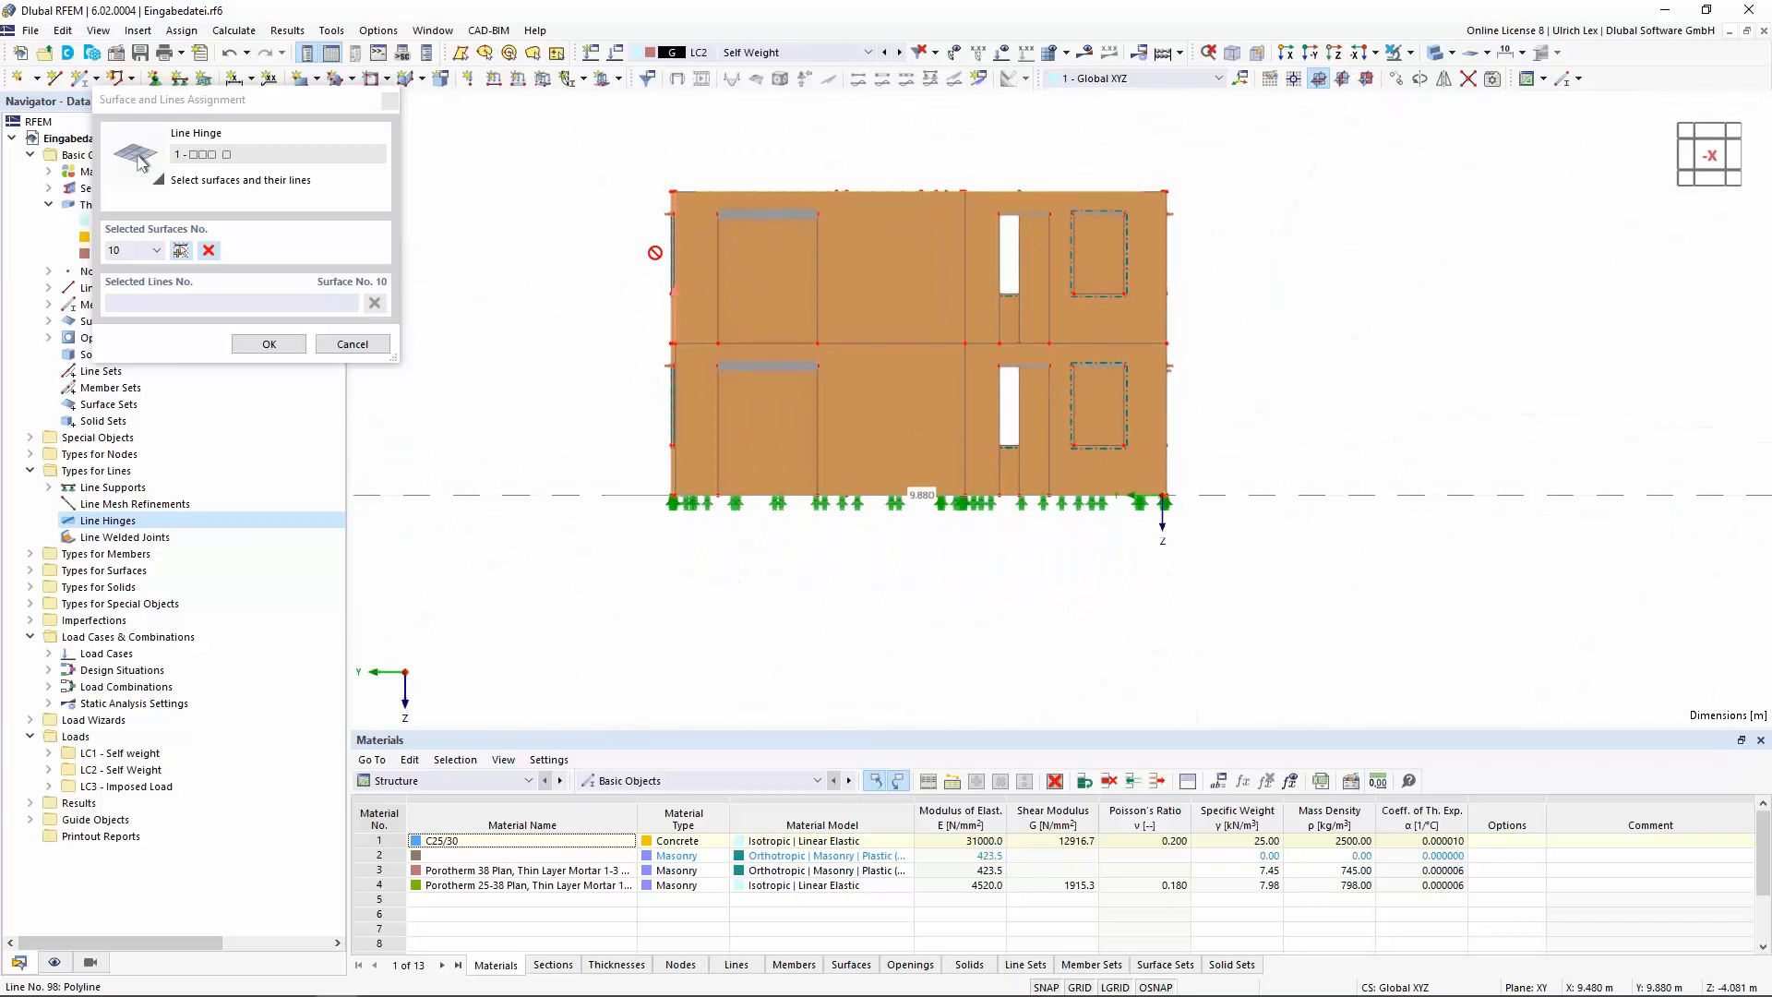
scroll(671, 179, up, 1)
drag(618, 148, 1354, 217)
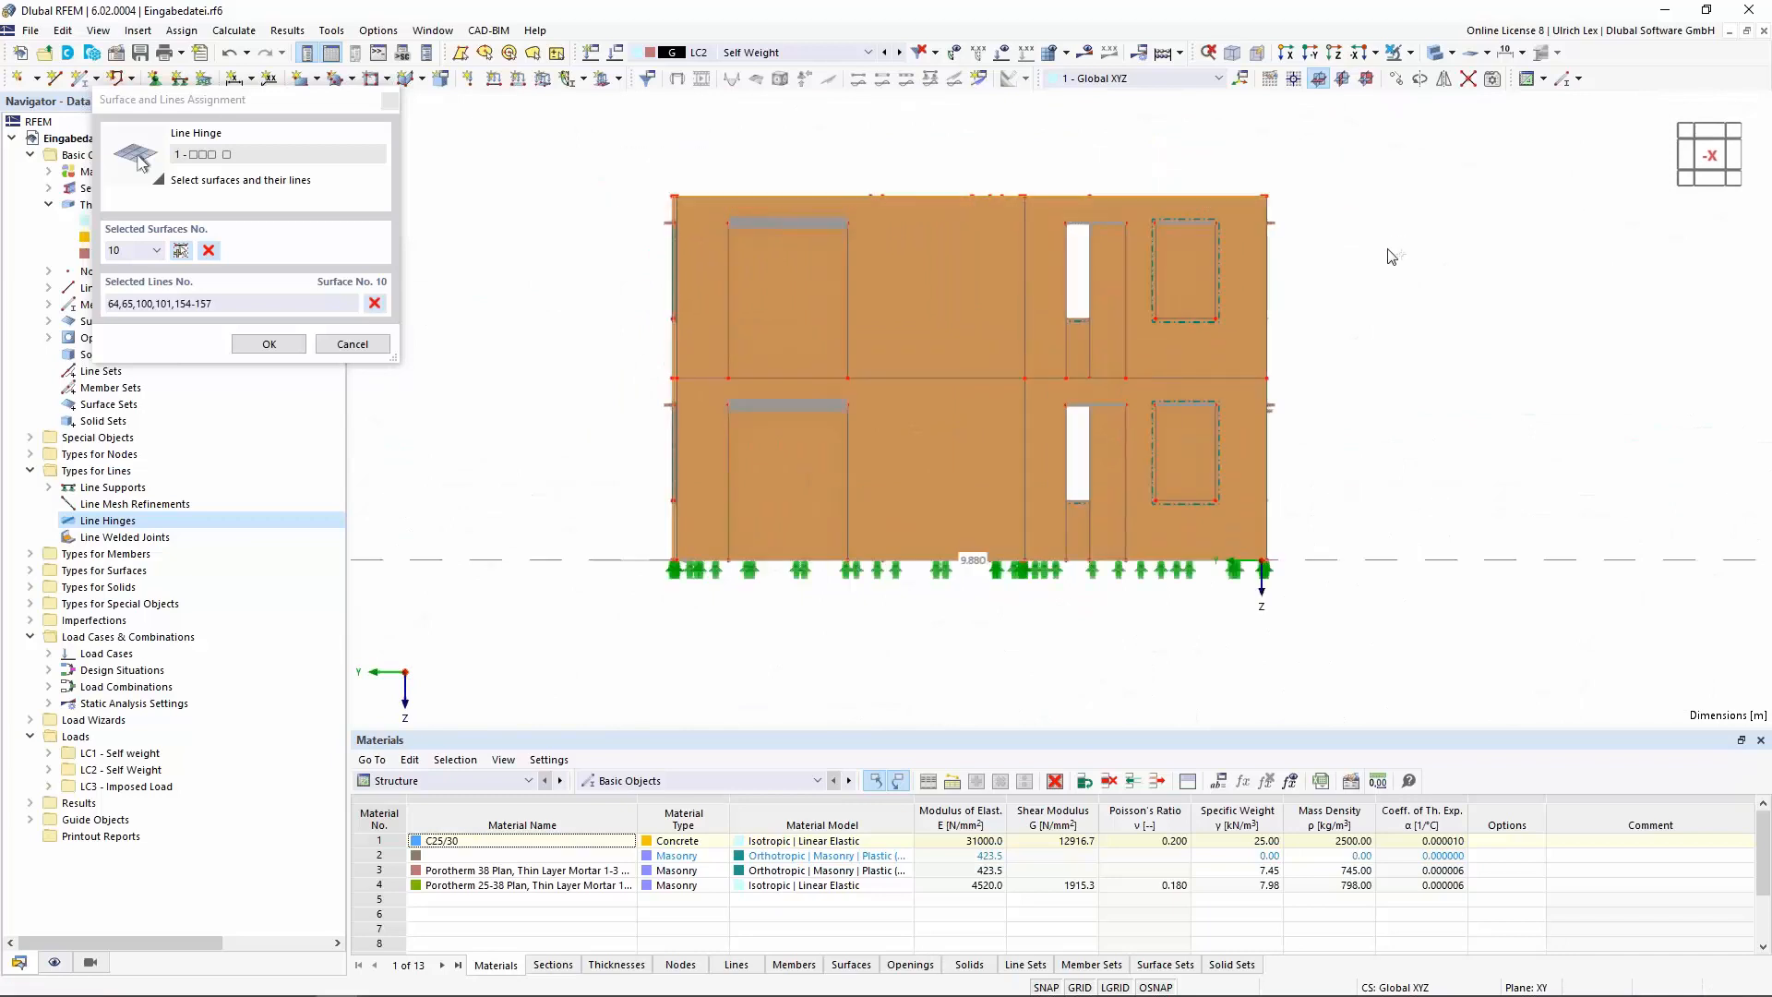
click(296, 343)
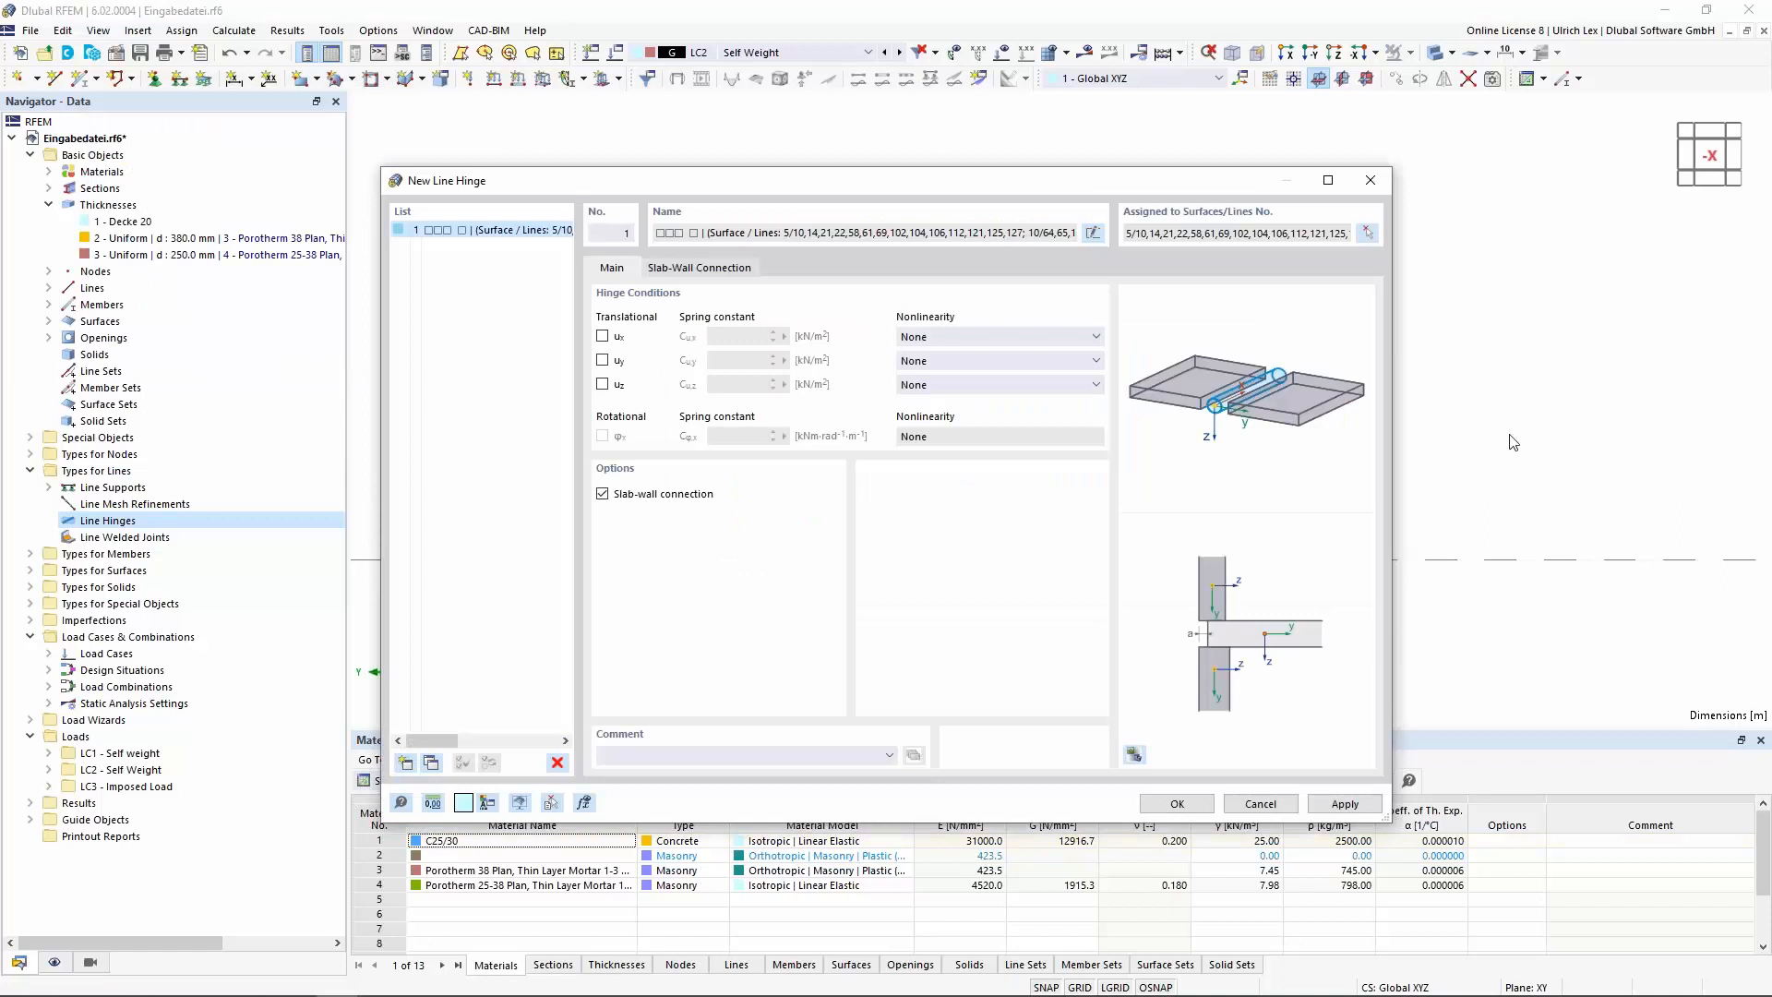
Set the slab-wall connection's offset a to 100 mm
click(679, 268)
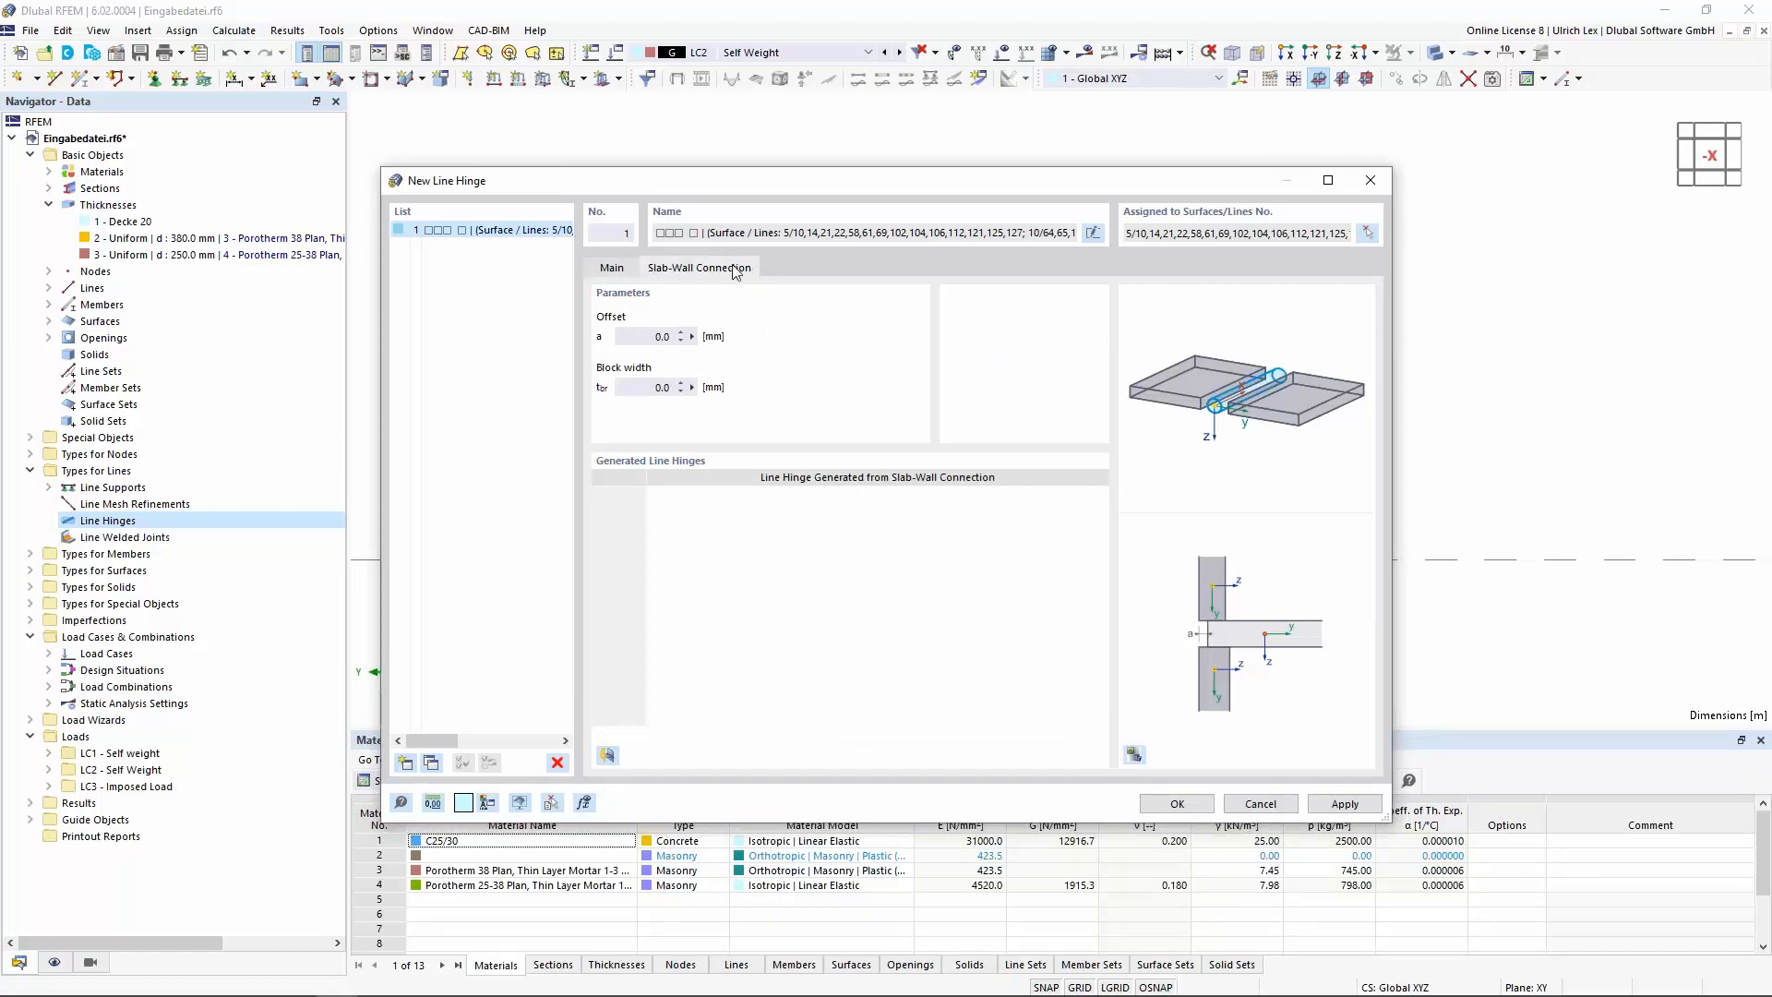
click(641, 338)
click(1016, 570)
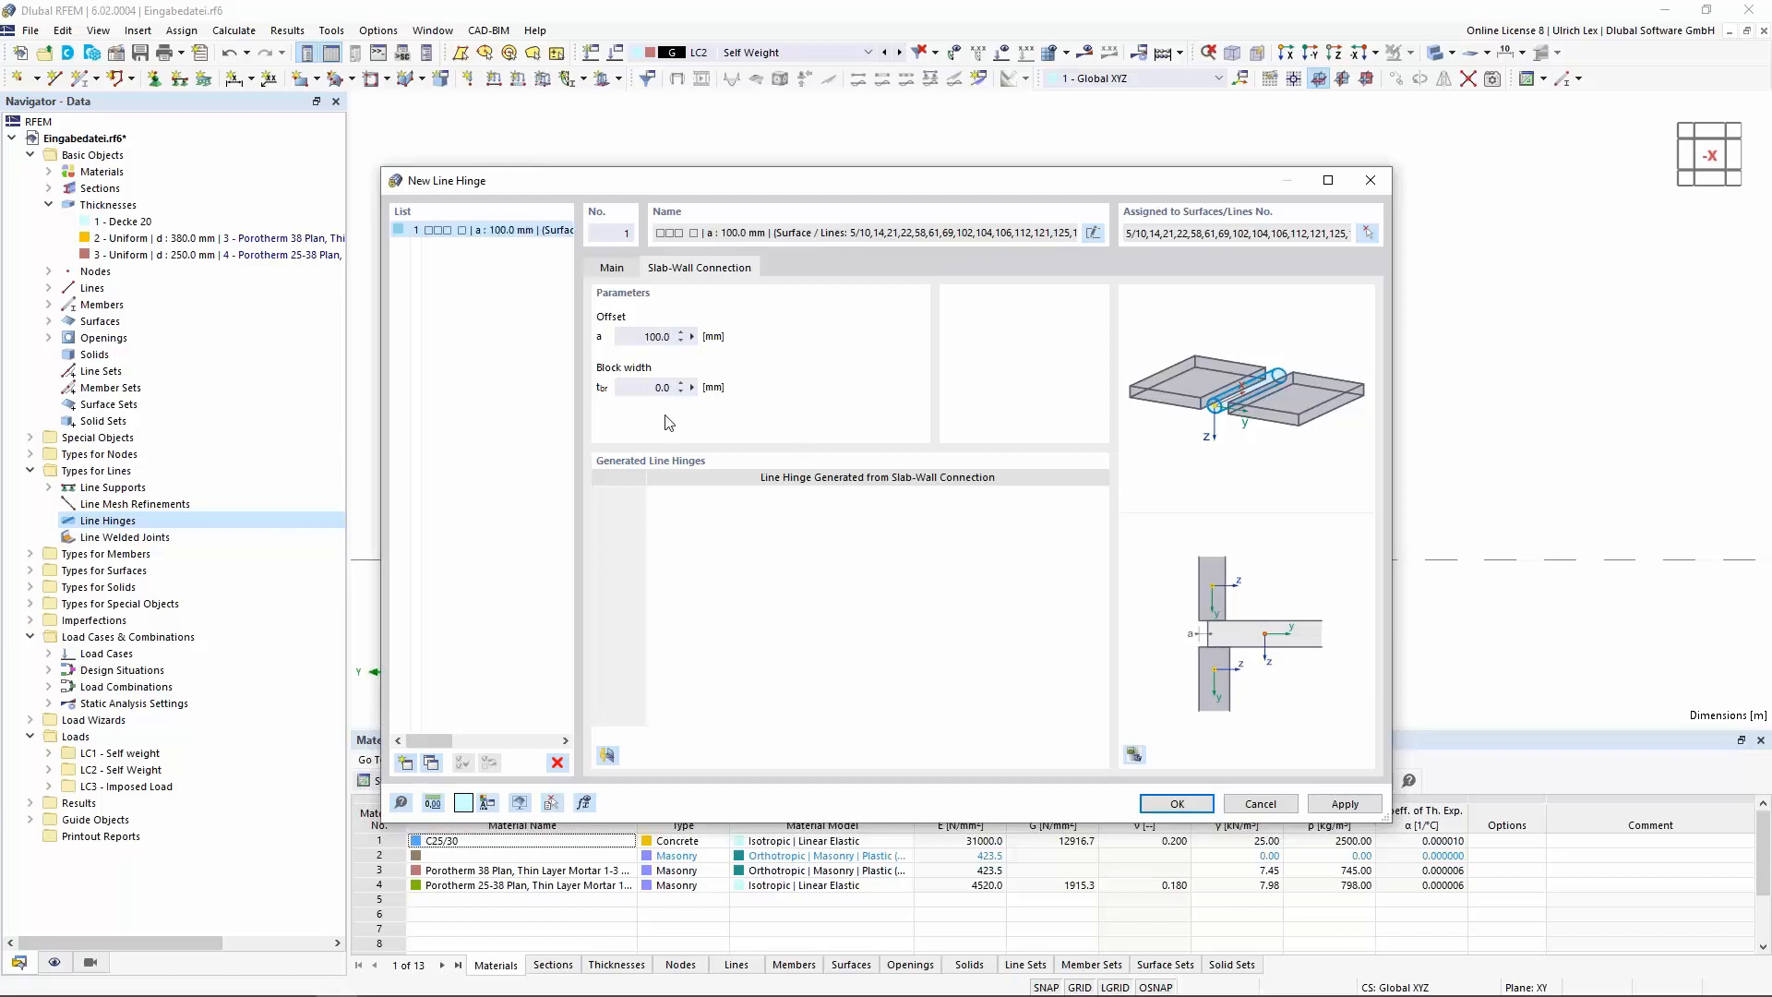
Try a block width of 50 mm for the slab-wall connection and reset it to 0 mm
click(672, 388)
text(50)
click(873, 402)
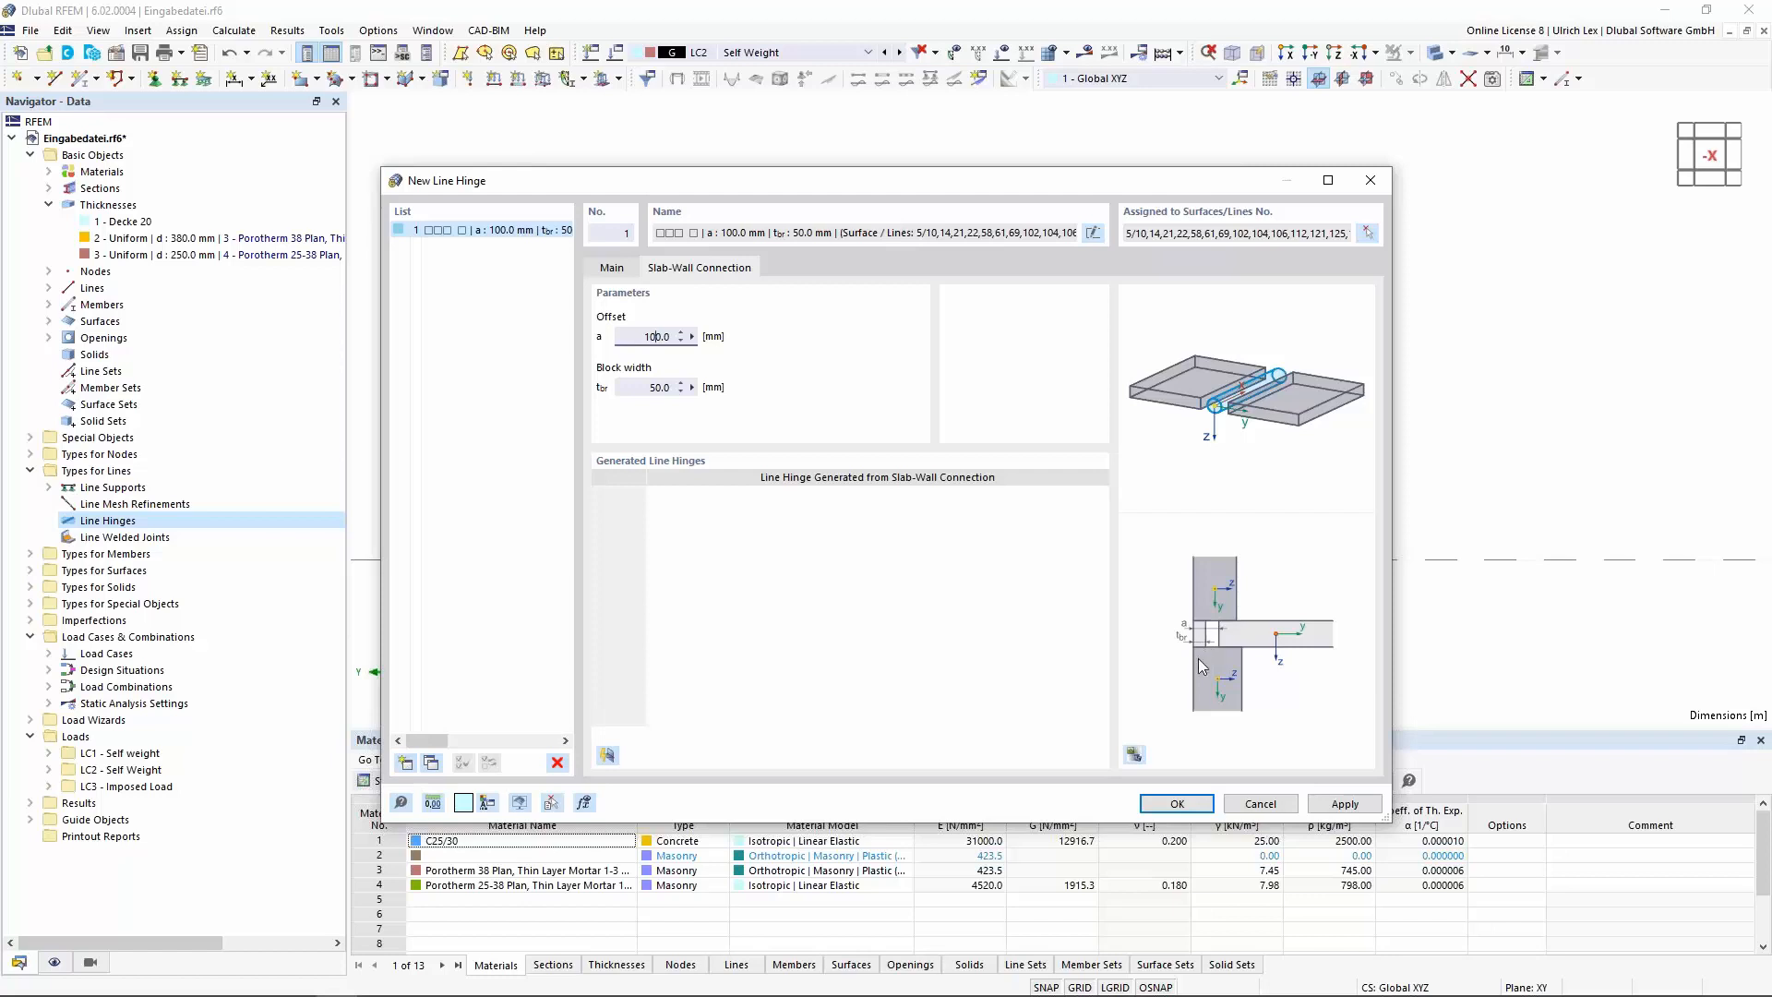
click(631, 391)
text(0)
key(Tab)
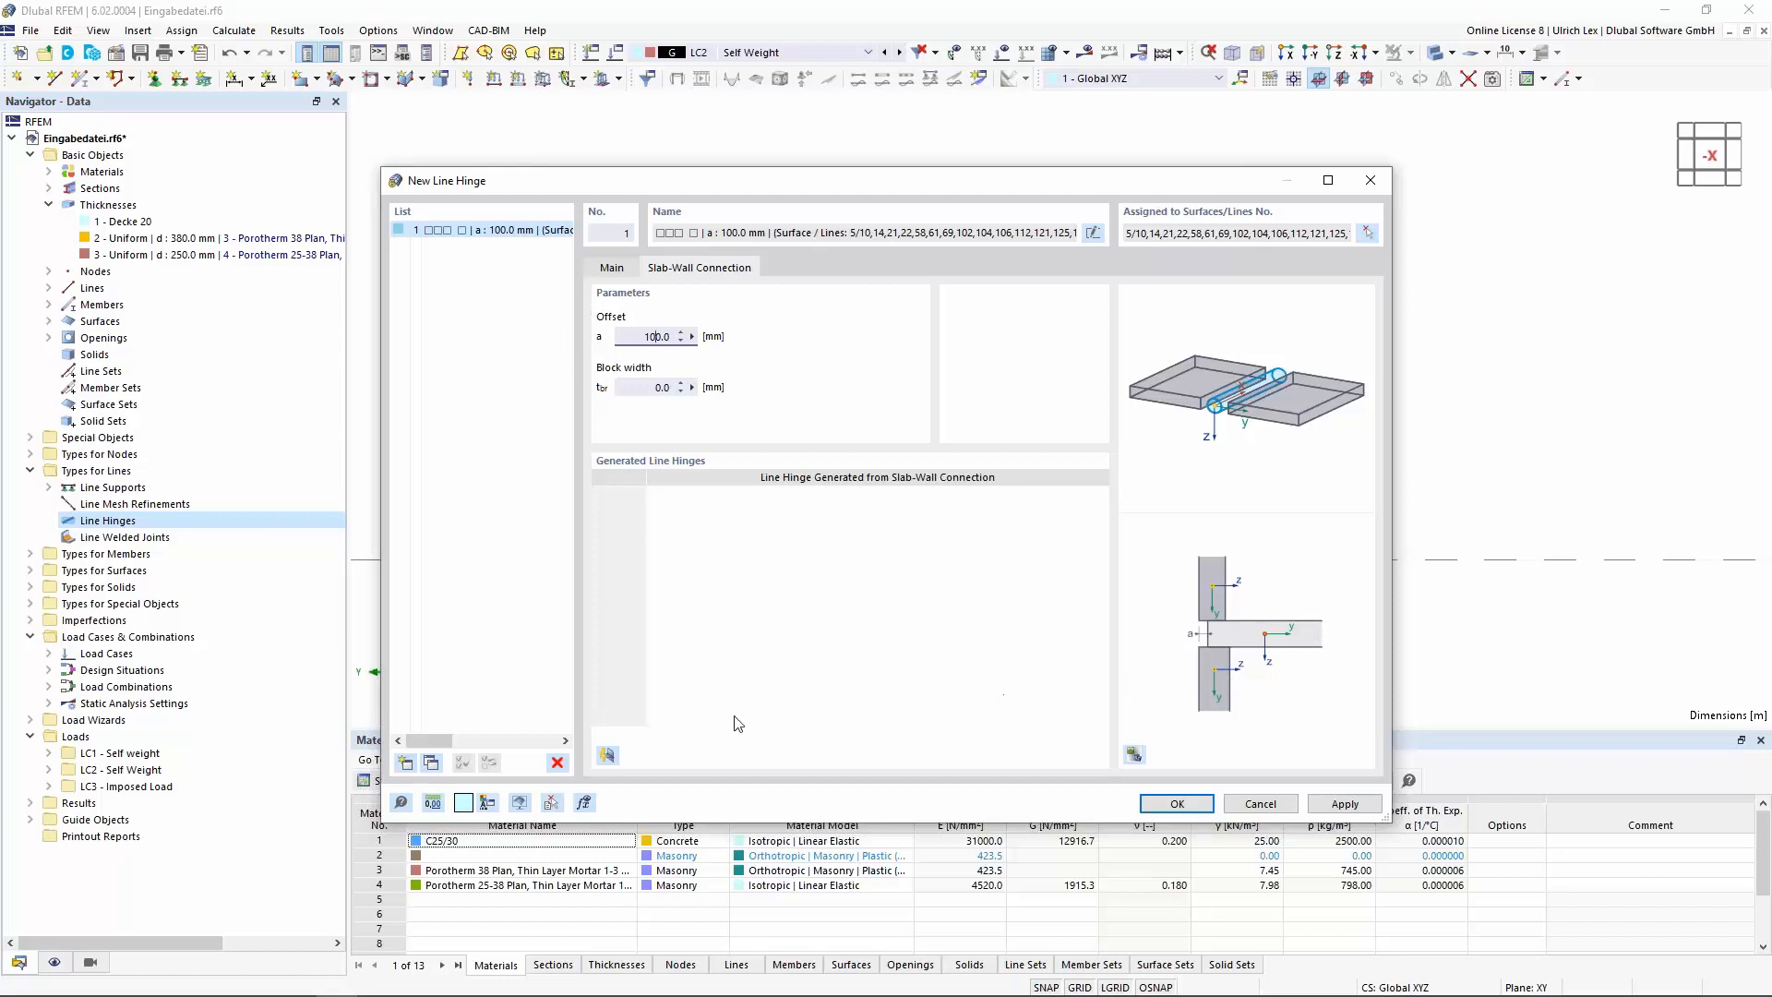
Generate the wall line hinges from the slab-wall connection, then review both force/moment diagrams and accept the definition
click(607, 756)
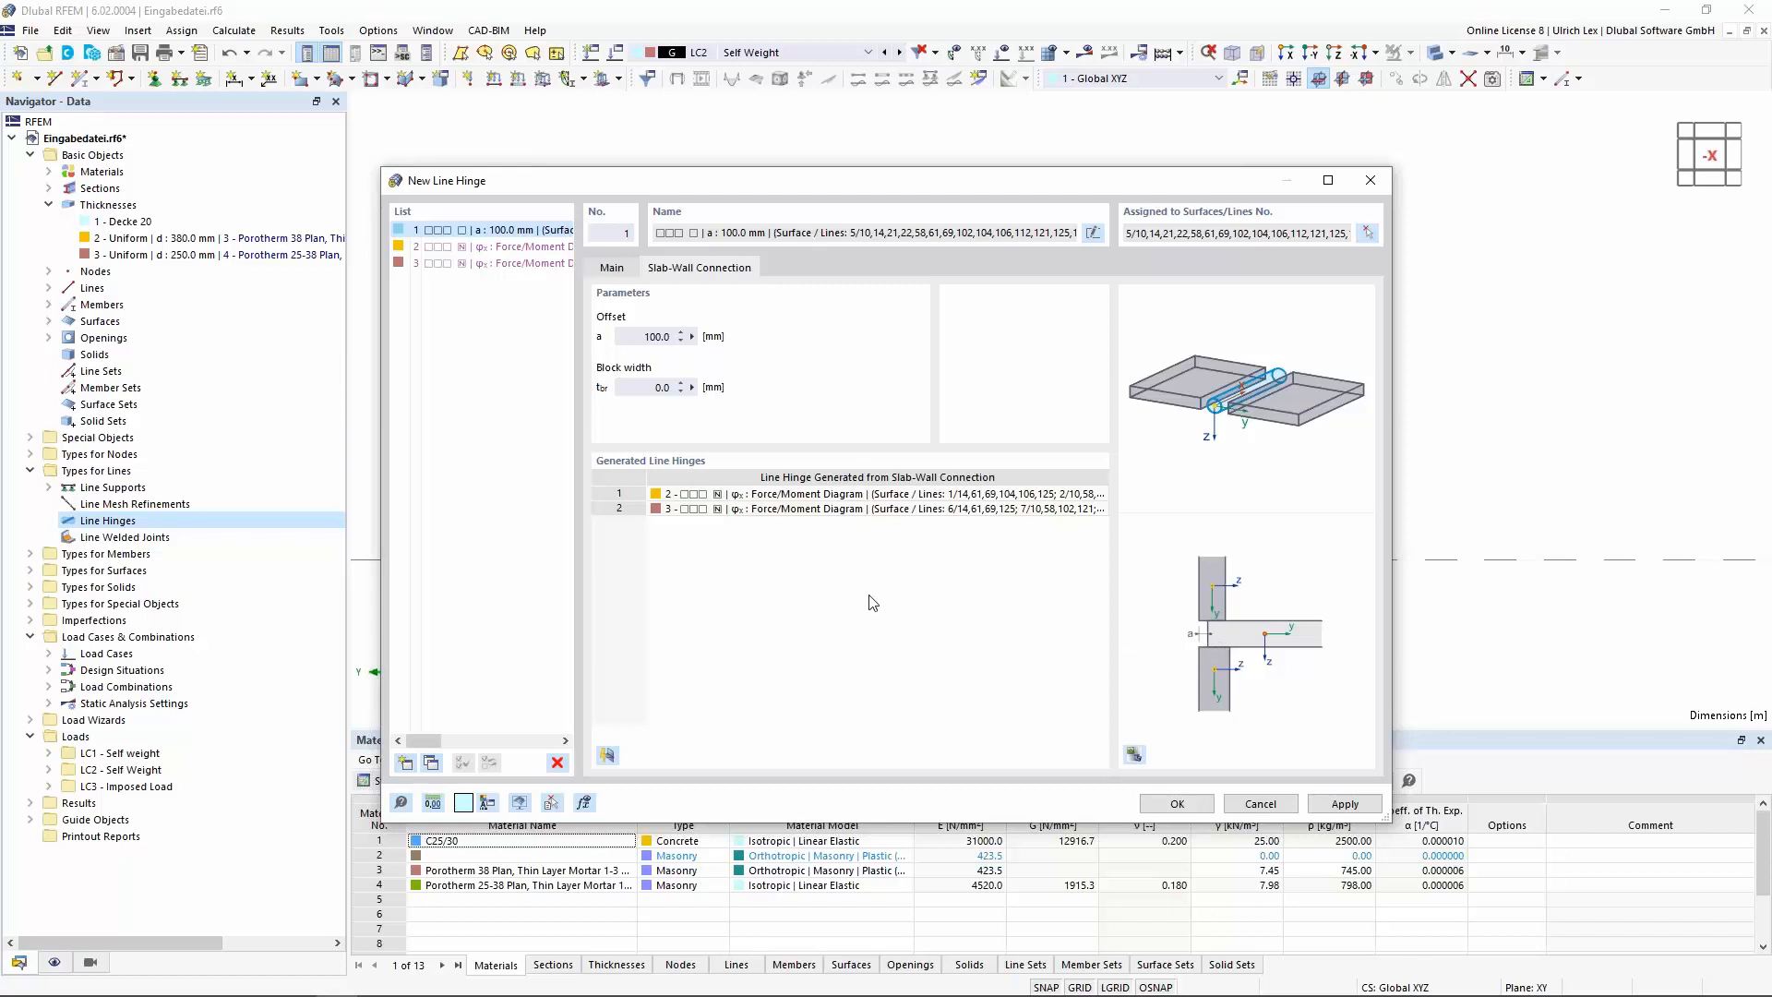
click(532, 248)
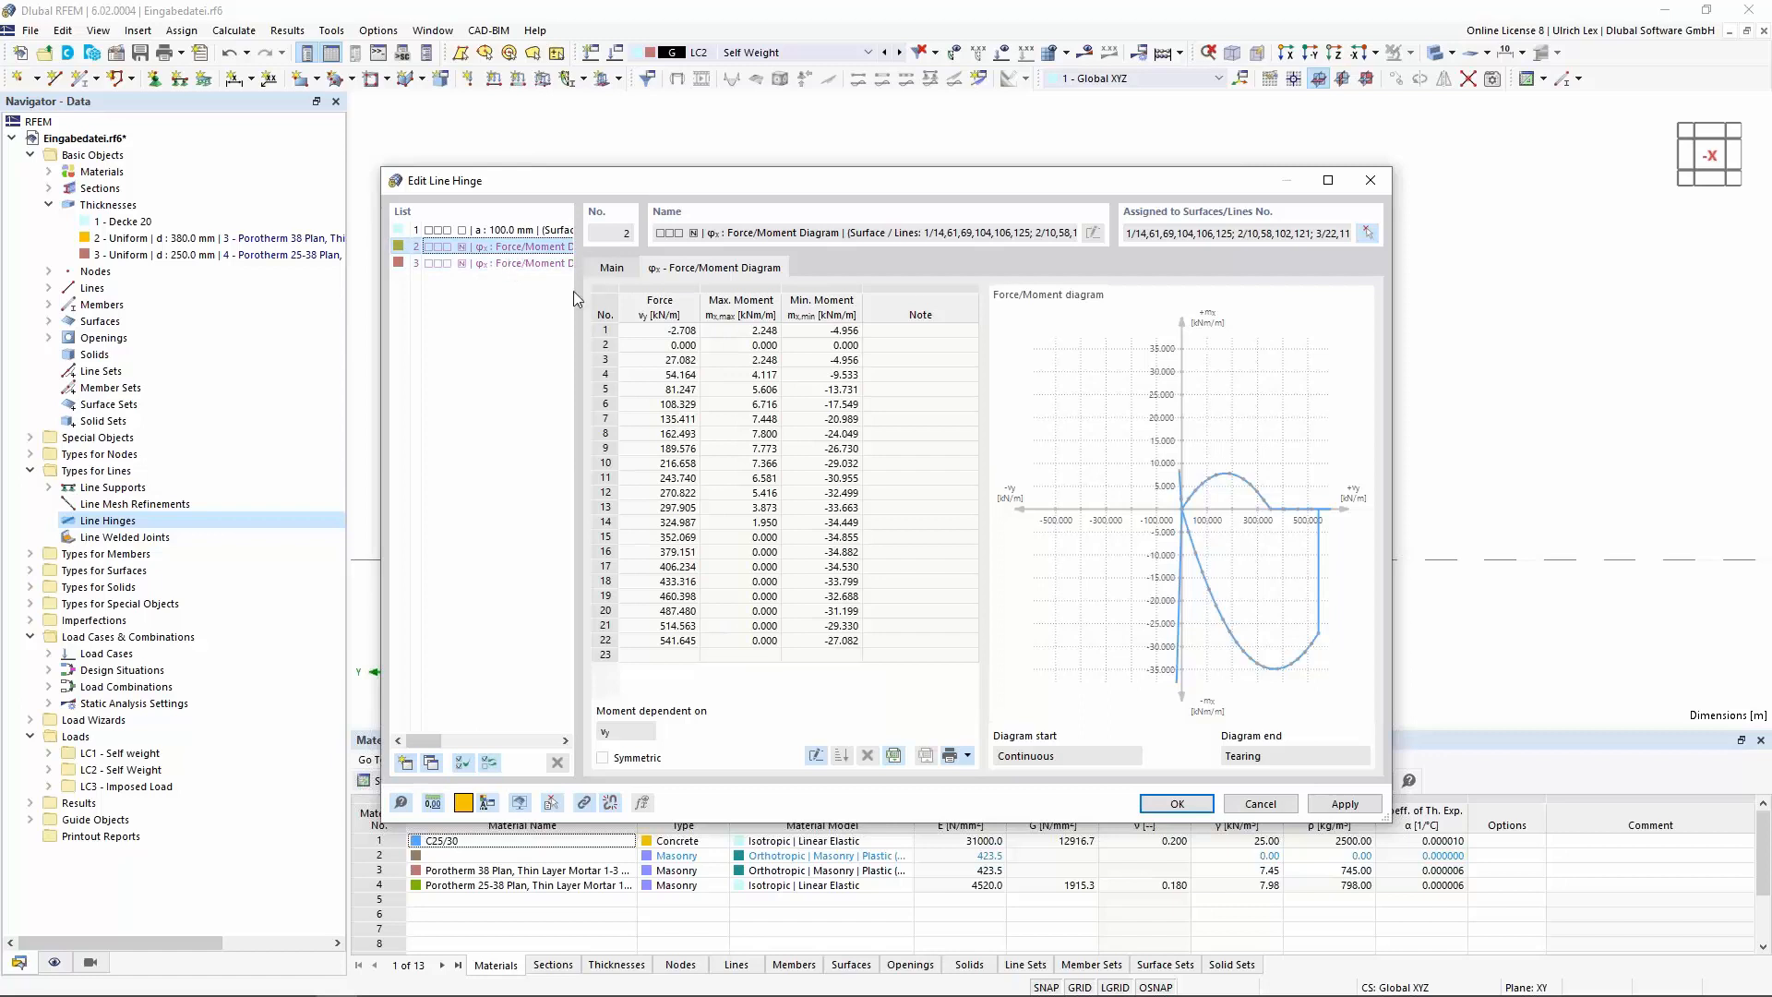
click(682, 359)
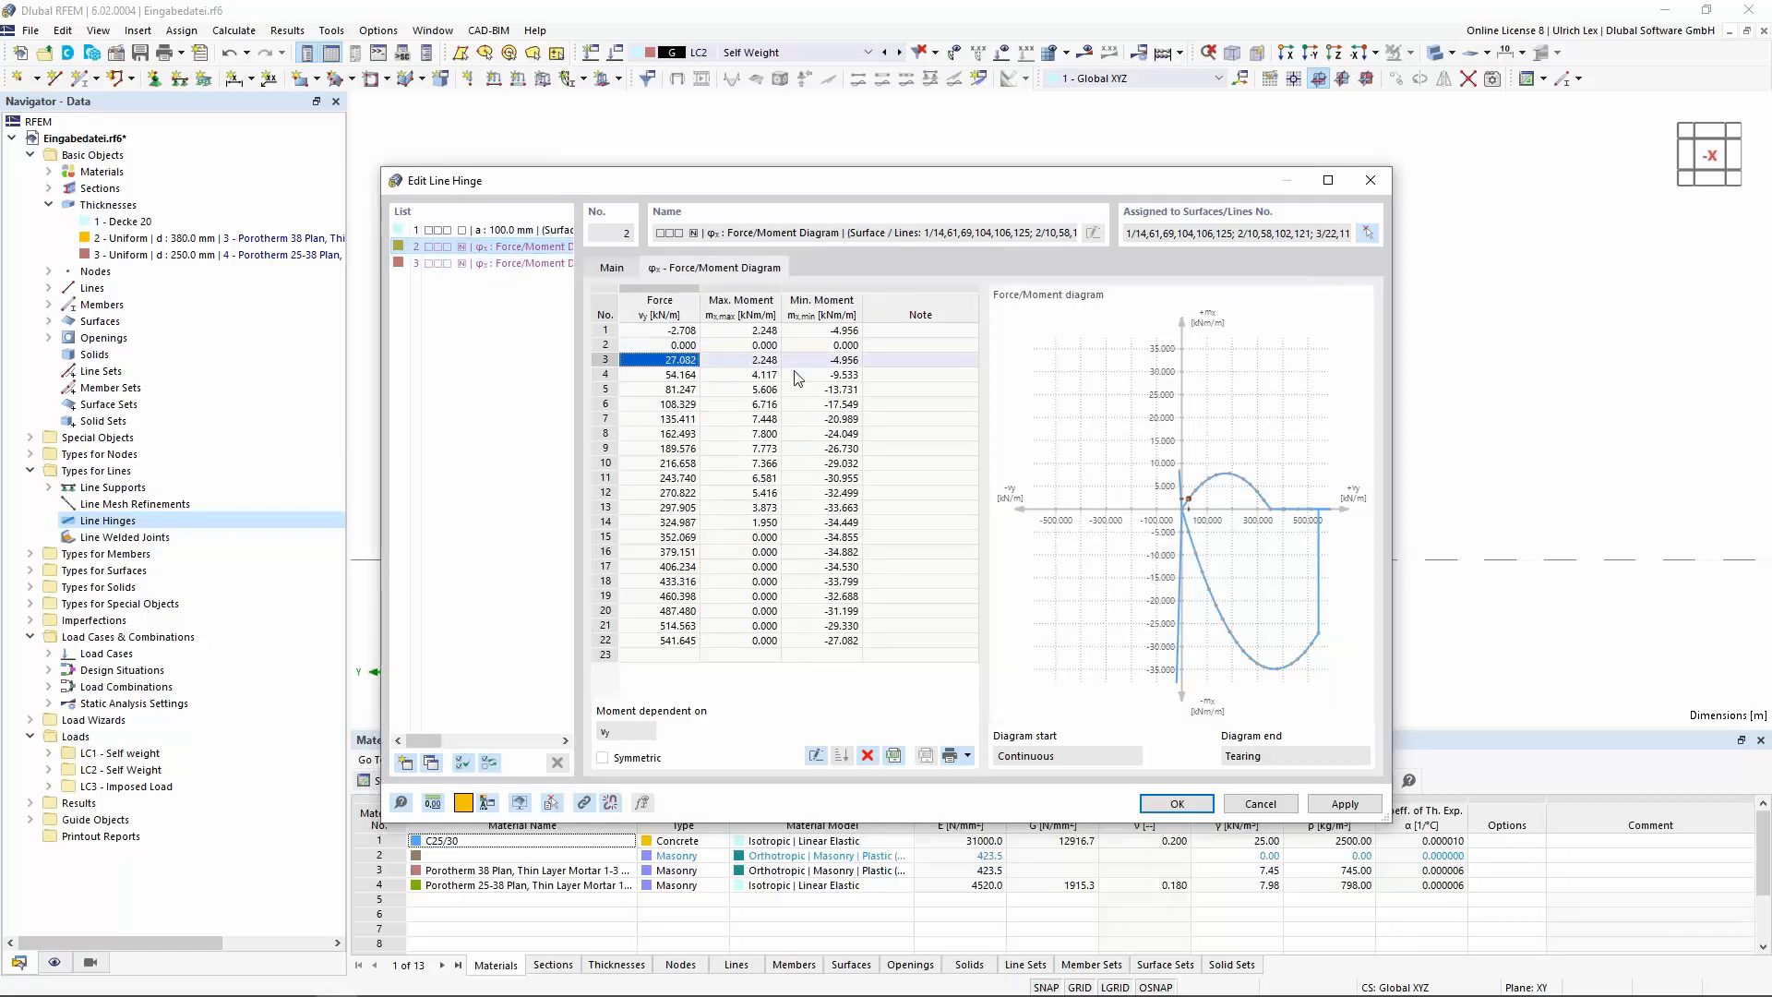
click(496, 265)
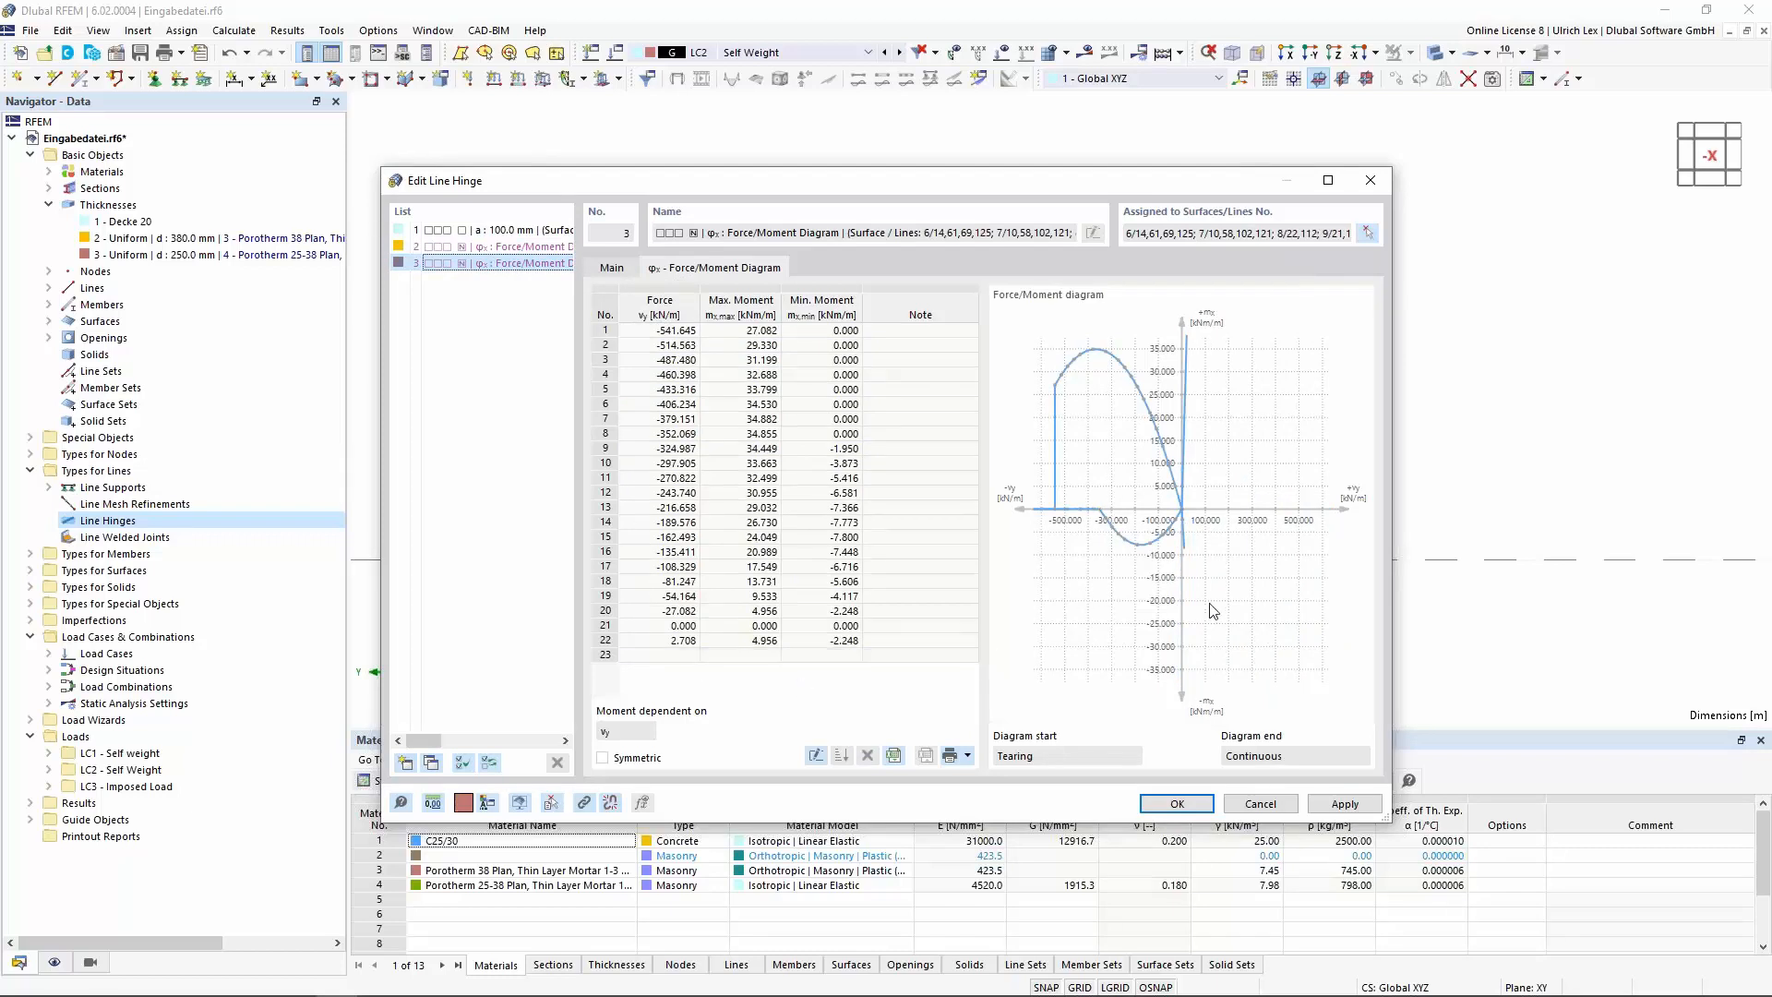
click(522, 247)
click(521, 264)
click(1177, 804)
Examine the line hinges along the intermediate floor slab's edge and highlight the slab hinge at the wall opening
ctrl+middle_drag(568, 547, 404, 599)
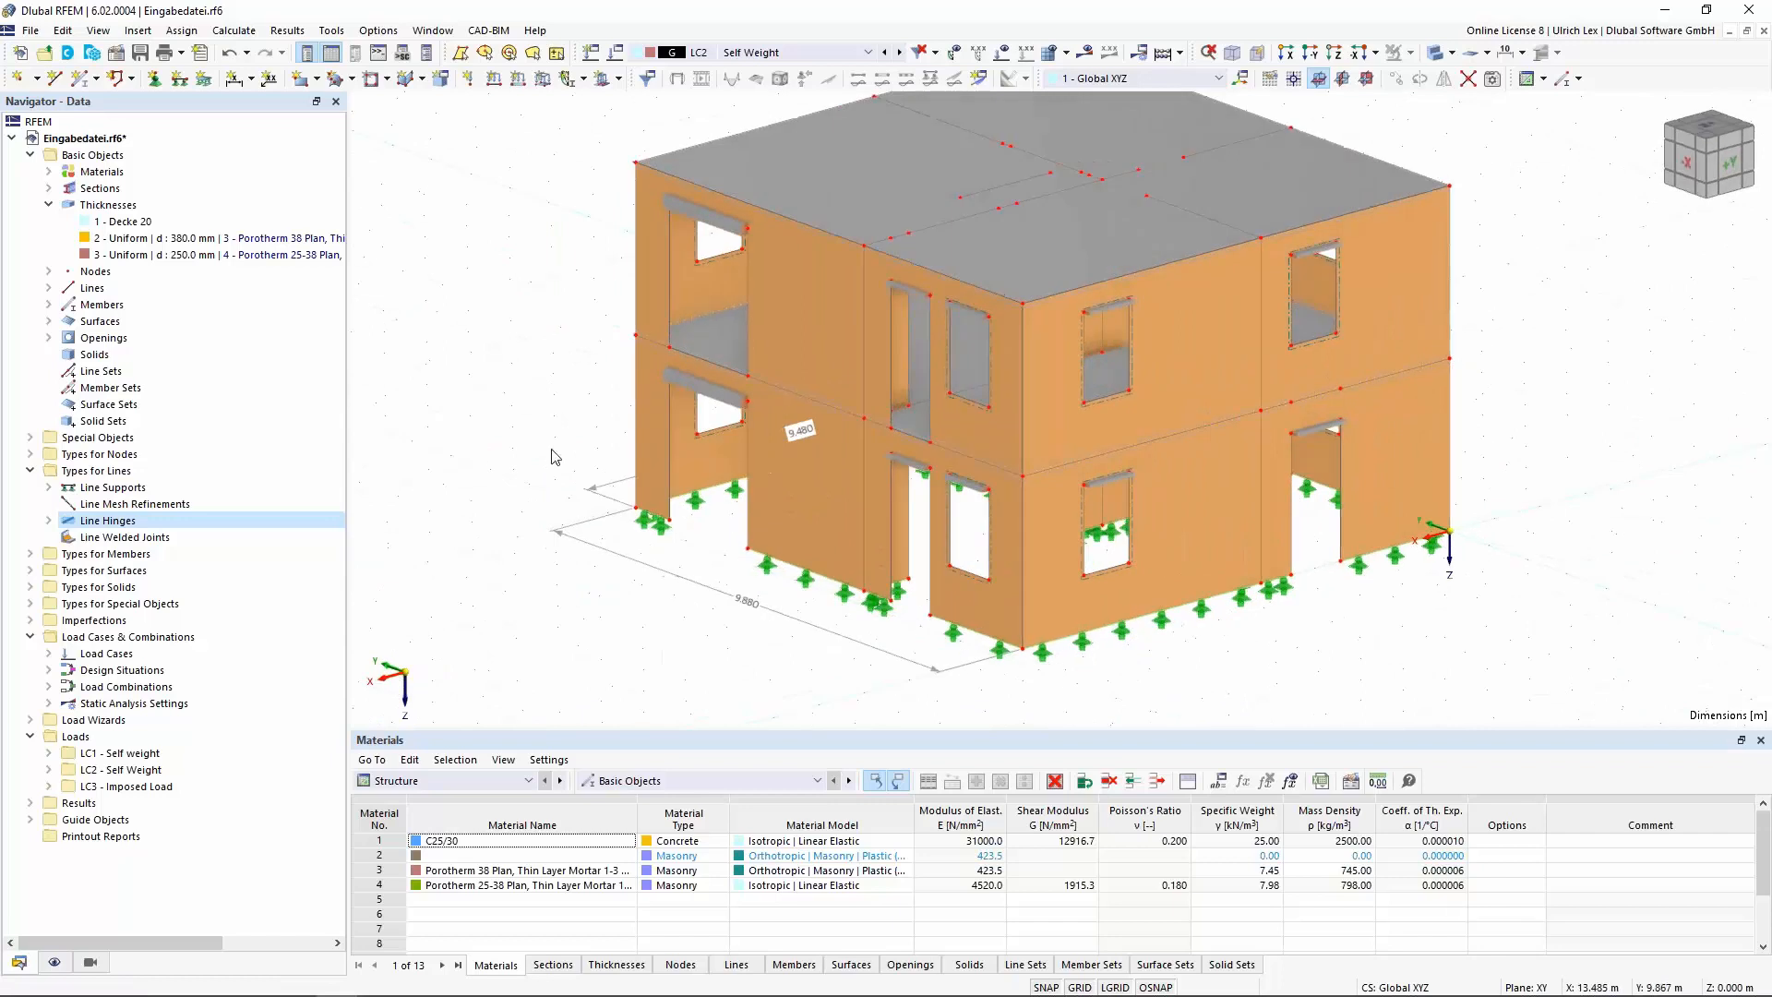
scroll(790, 353, up, 6)
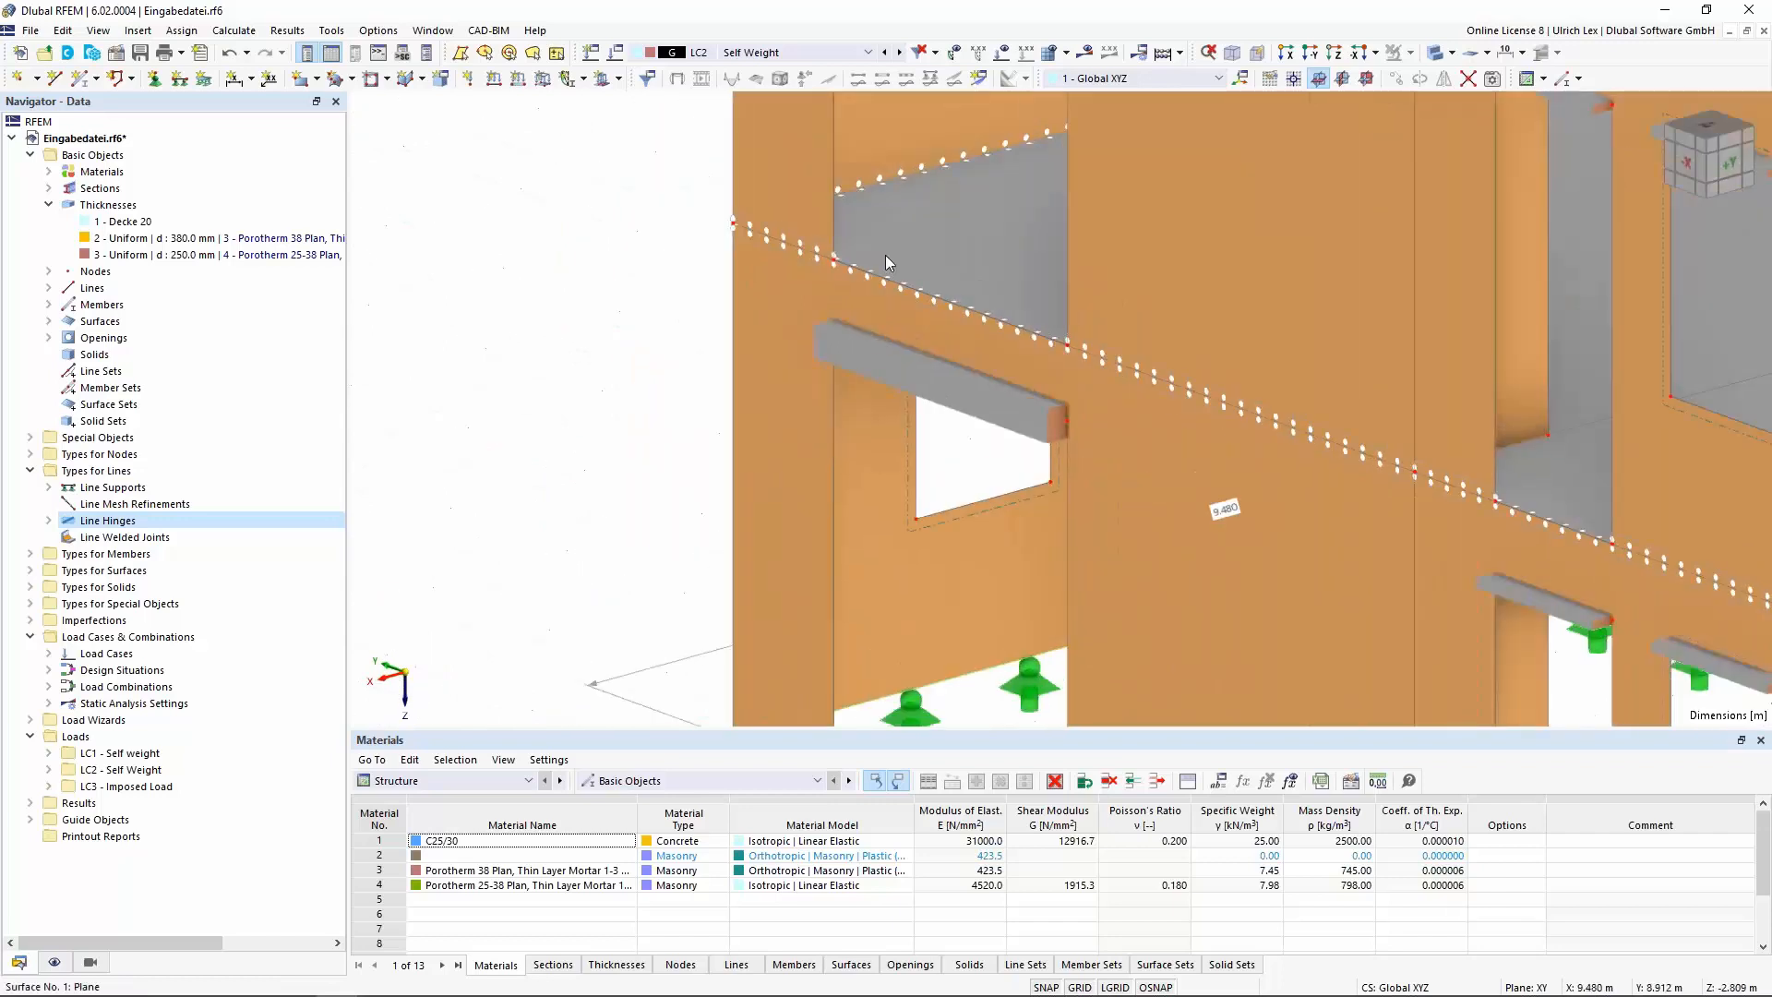
scroll(808, 232, up, 5)
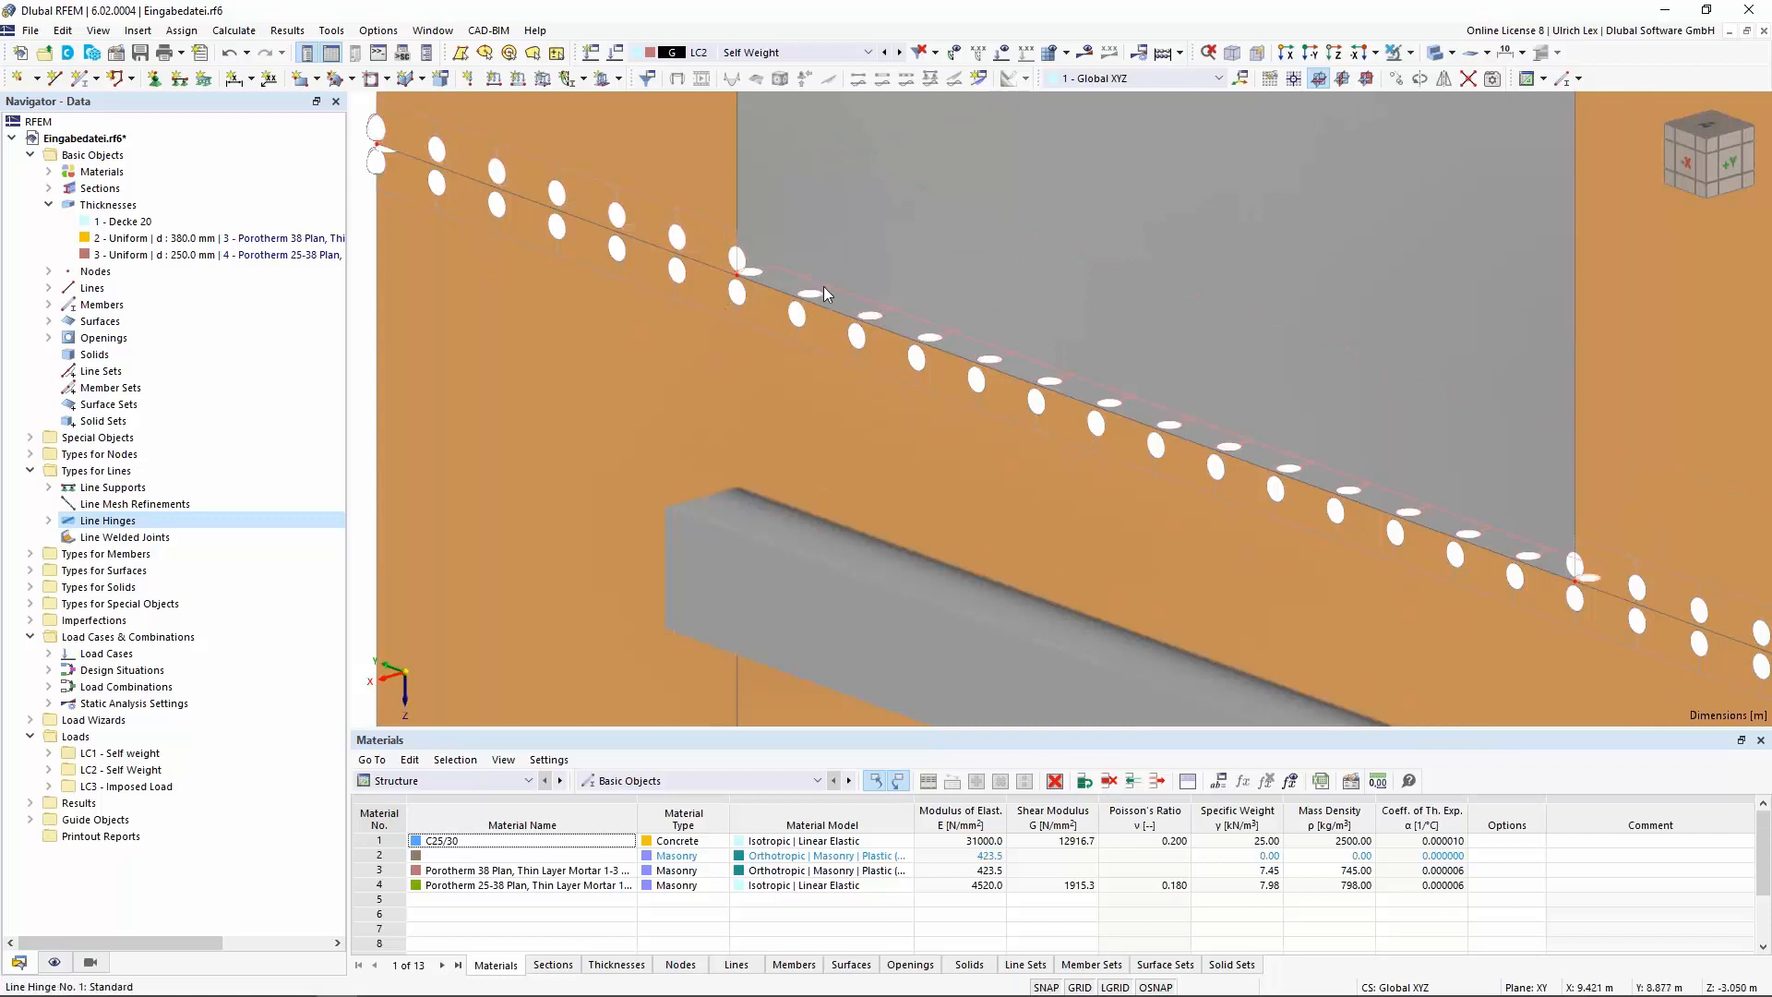
click(778, 301)
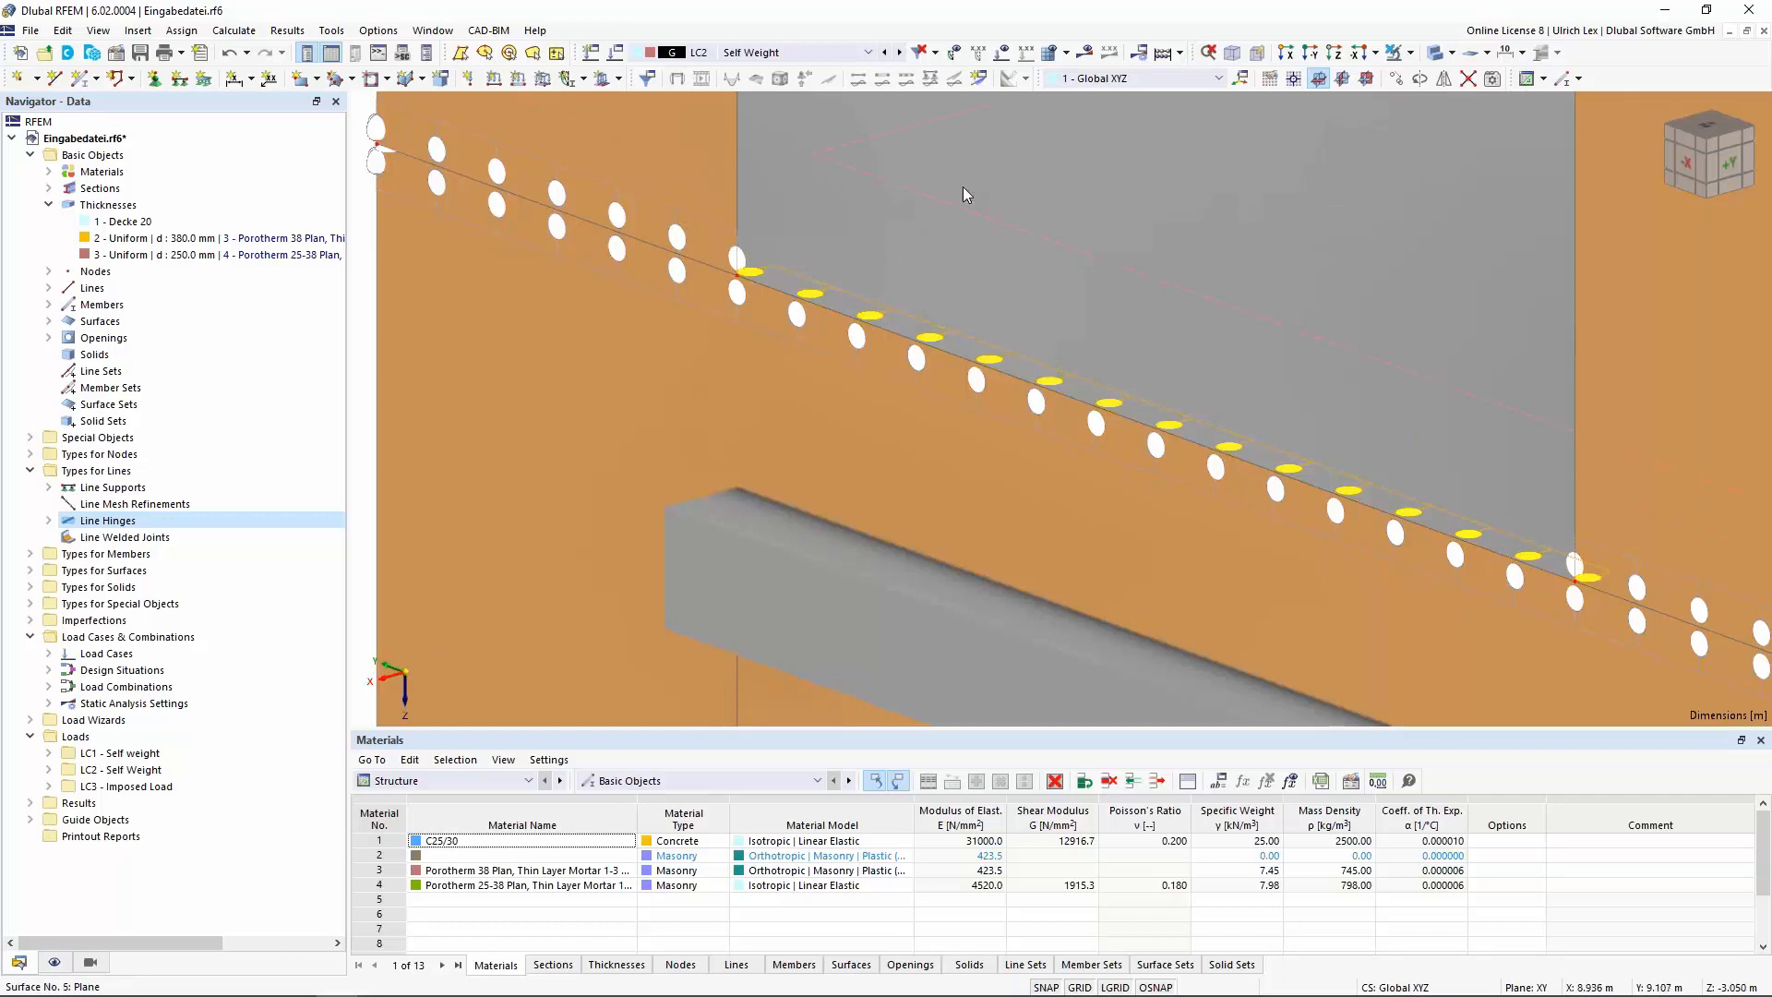
scroll(961, 187, down, 3)
scroll(555, 265, down, 2)
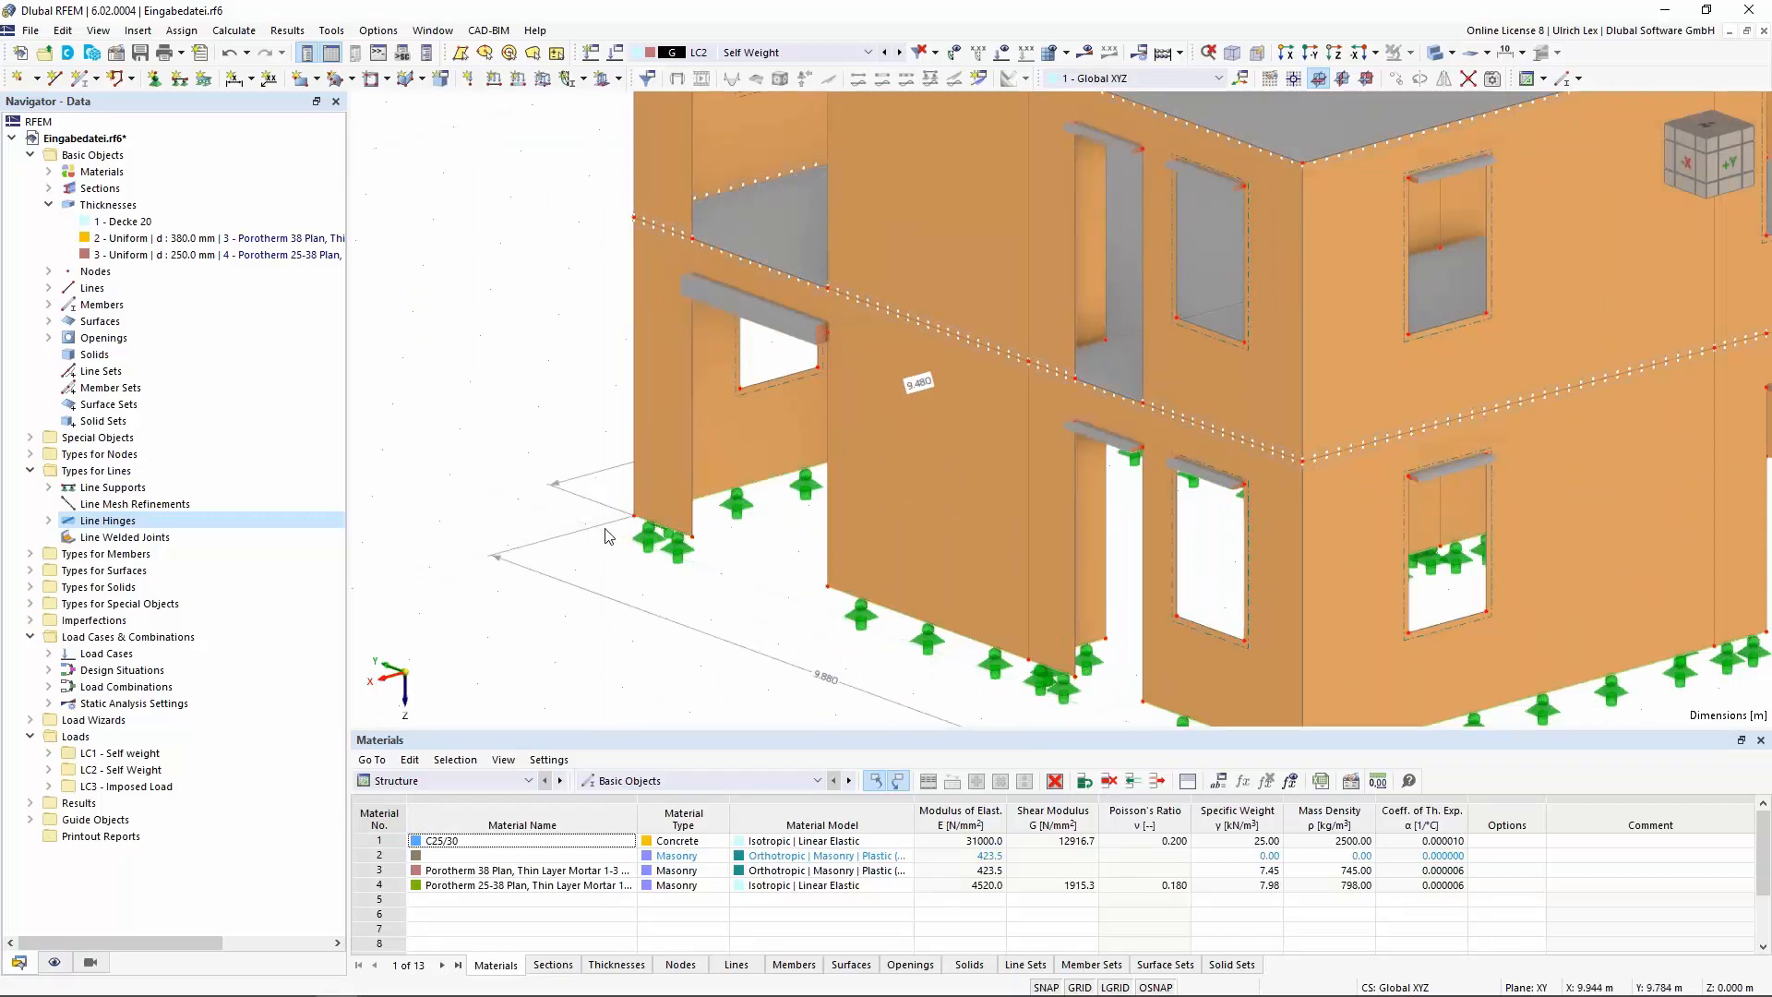
Switch to the open model WSC_Gelenke_01.rf6
mouse_move(637, 993)
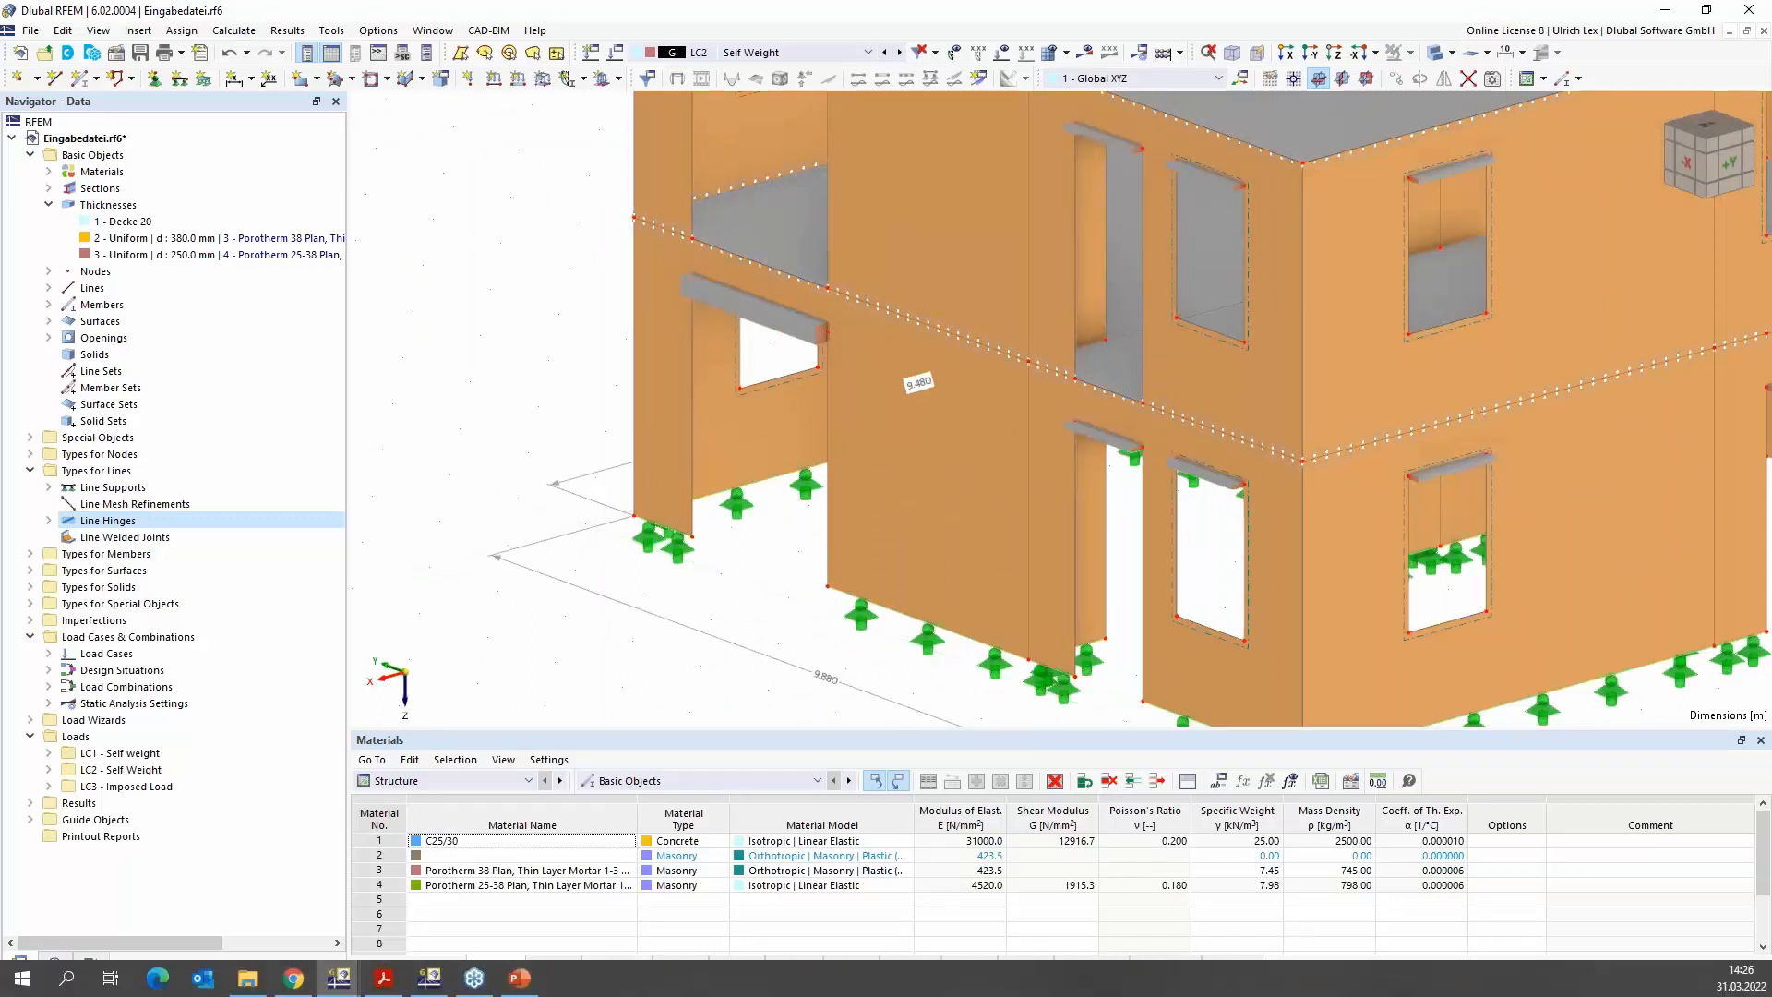
click(437, 982)
mouse_move(429, 978)
click(516, 903)
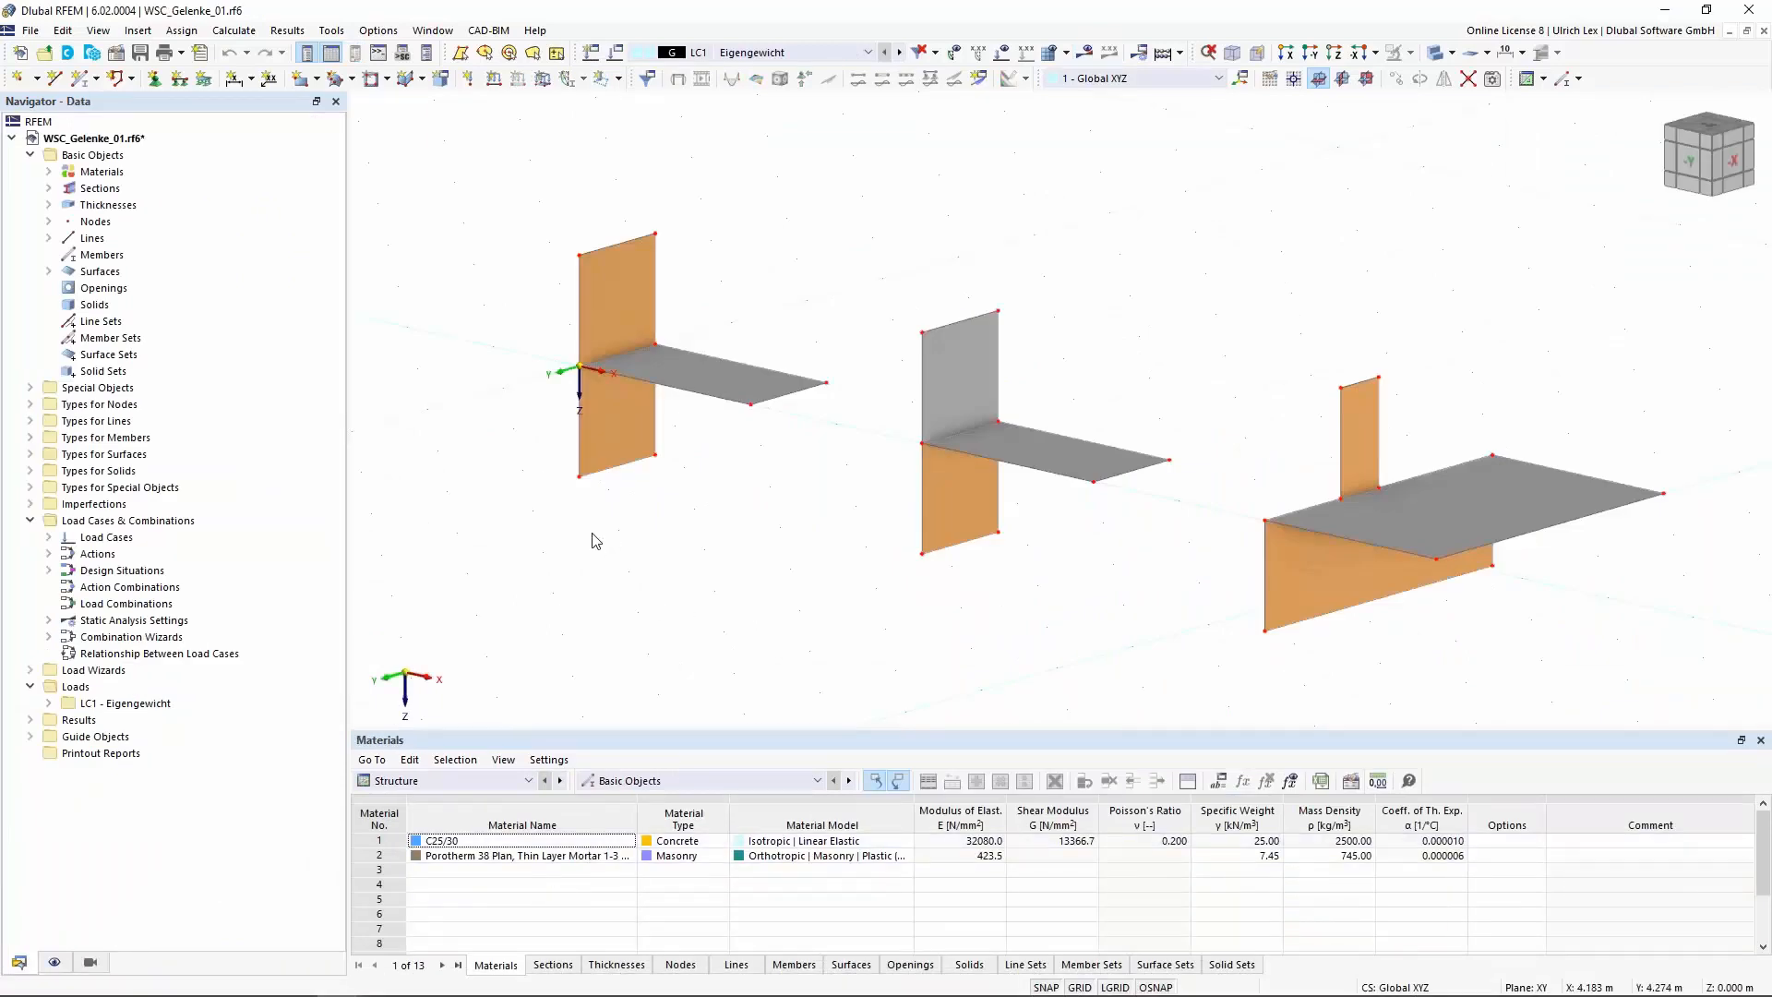
Activate the slab-wall connection for the first joint's slab hinge with a 100 mm offset a and generate its wall hinges
scroll(800, 505, up, 1)
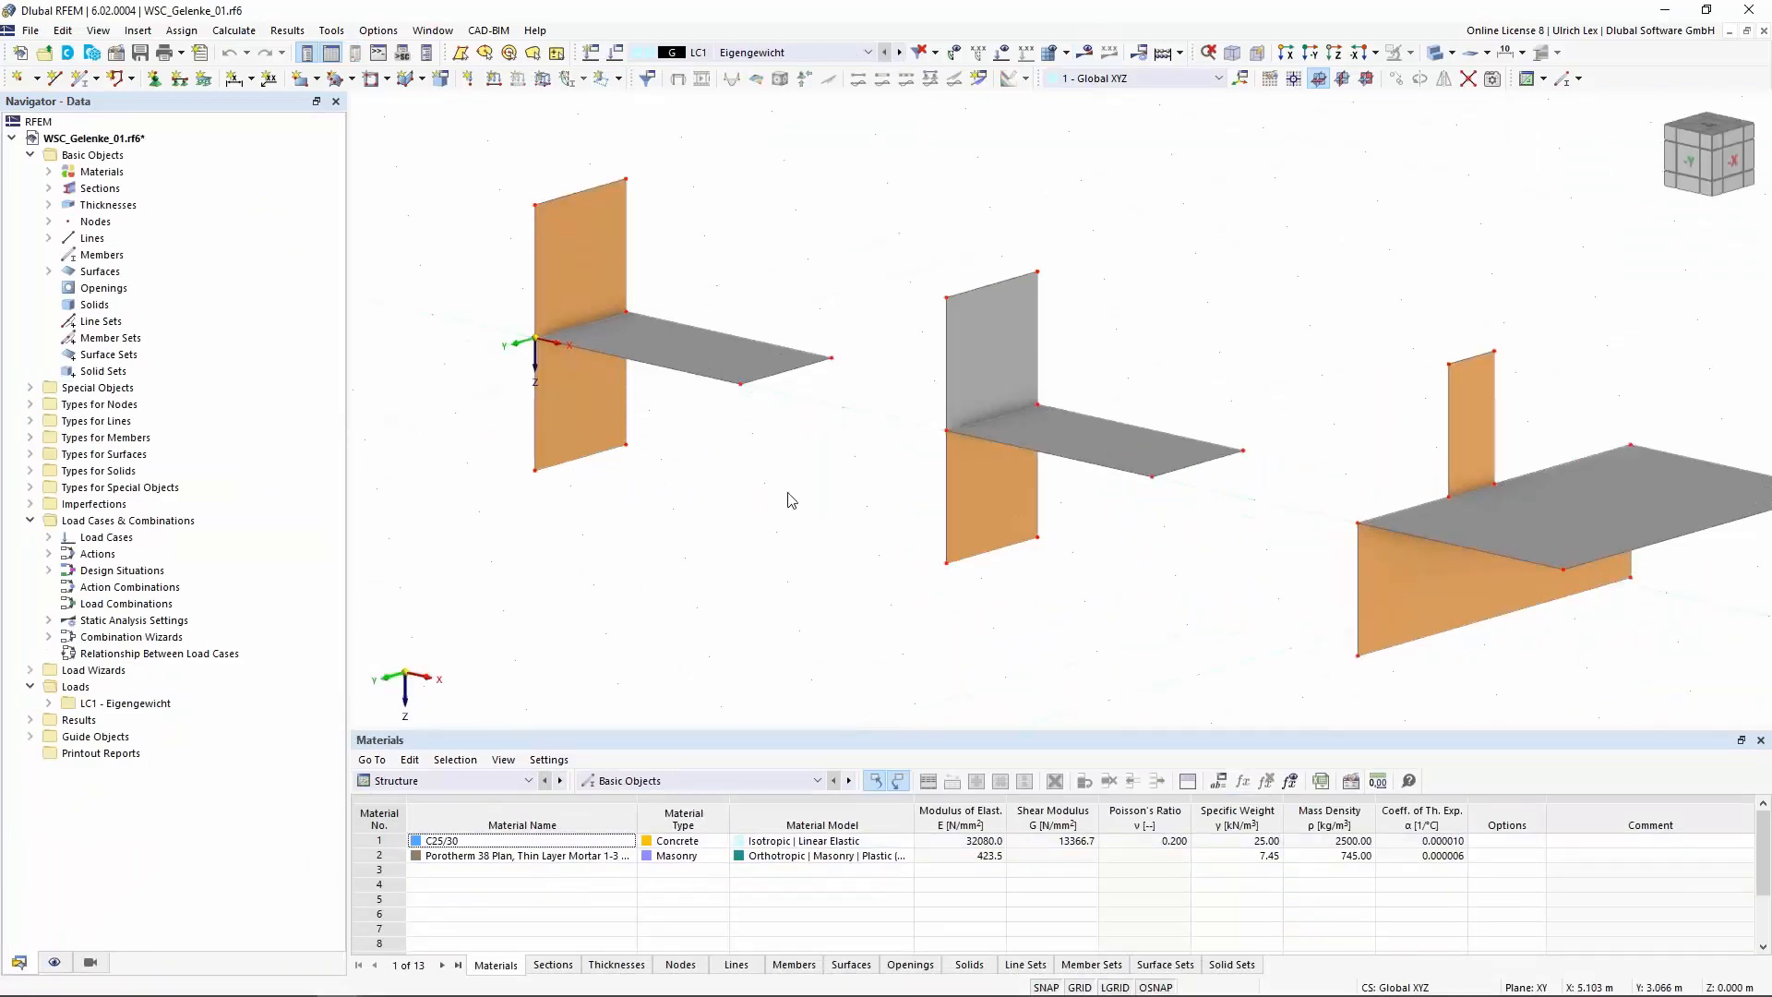
scroll(563, 324, up, 5)
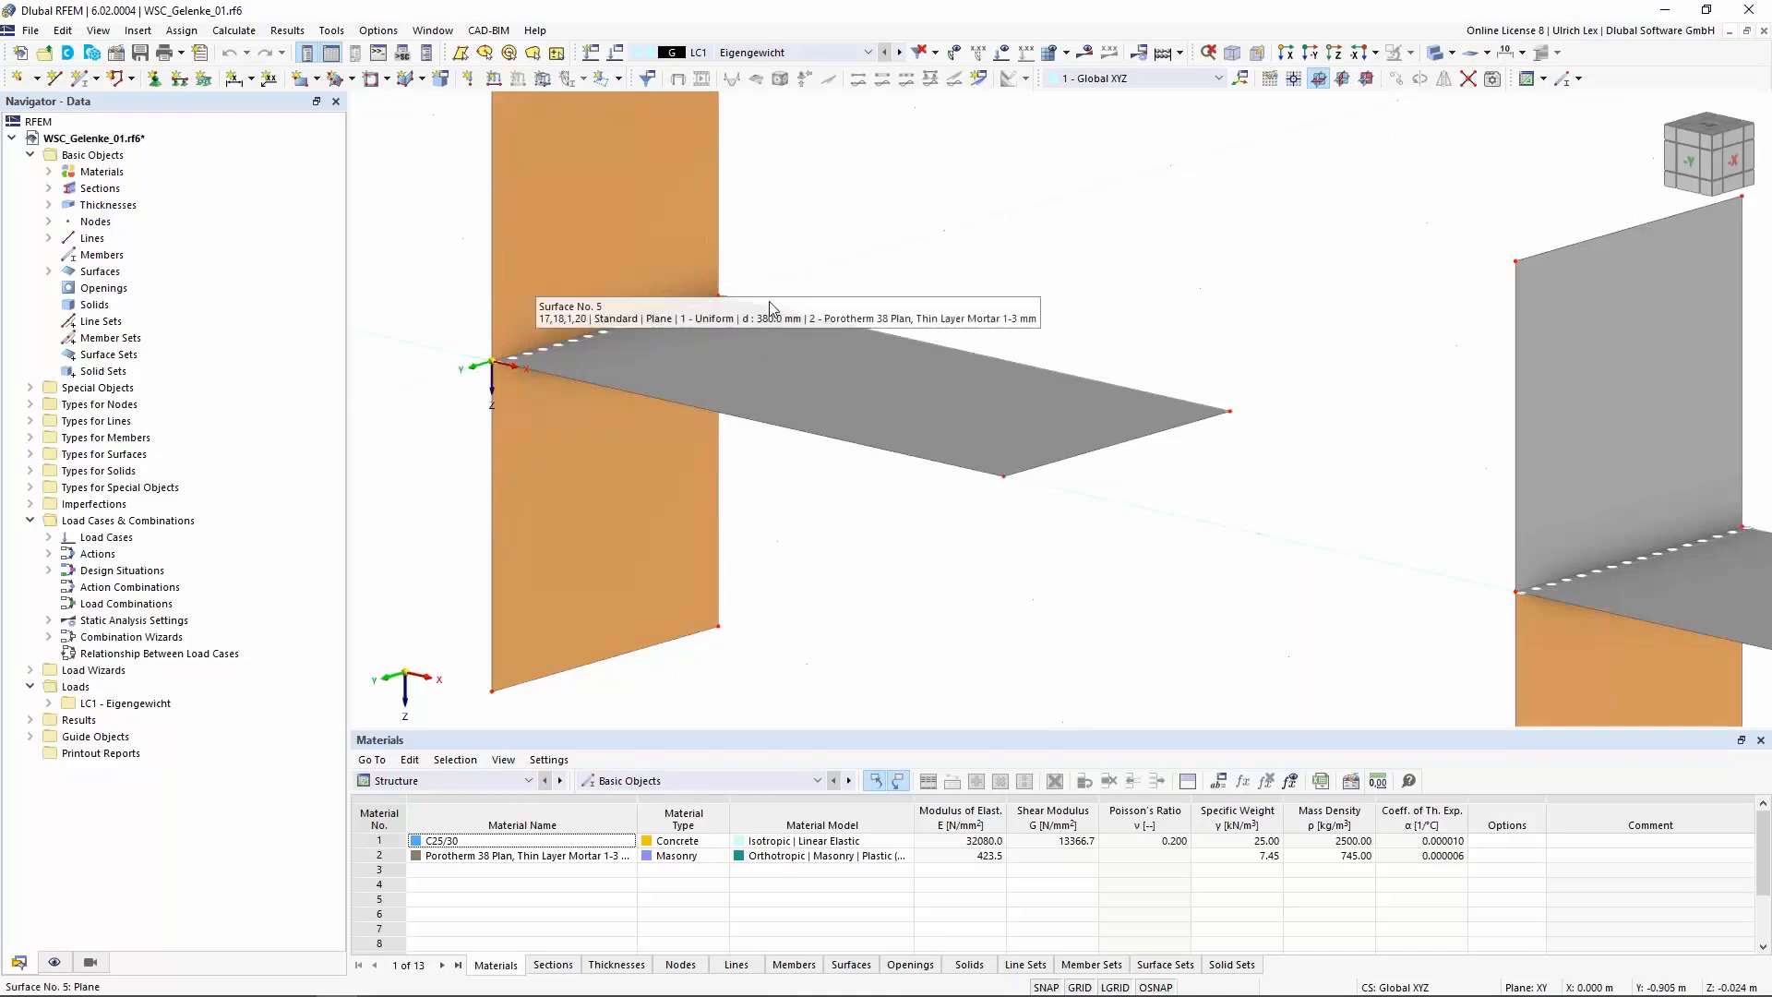
scroll(503, 329, up, 5)
double_click(590, 382)
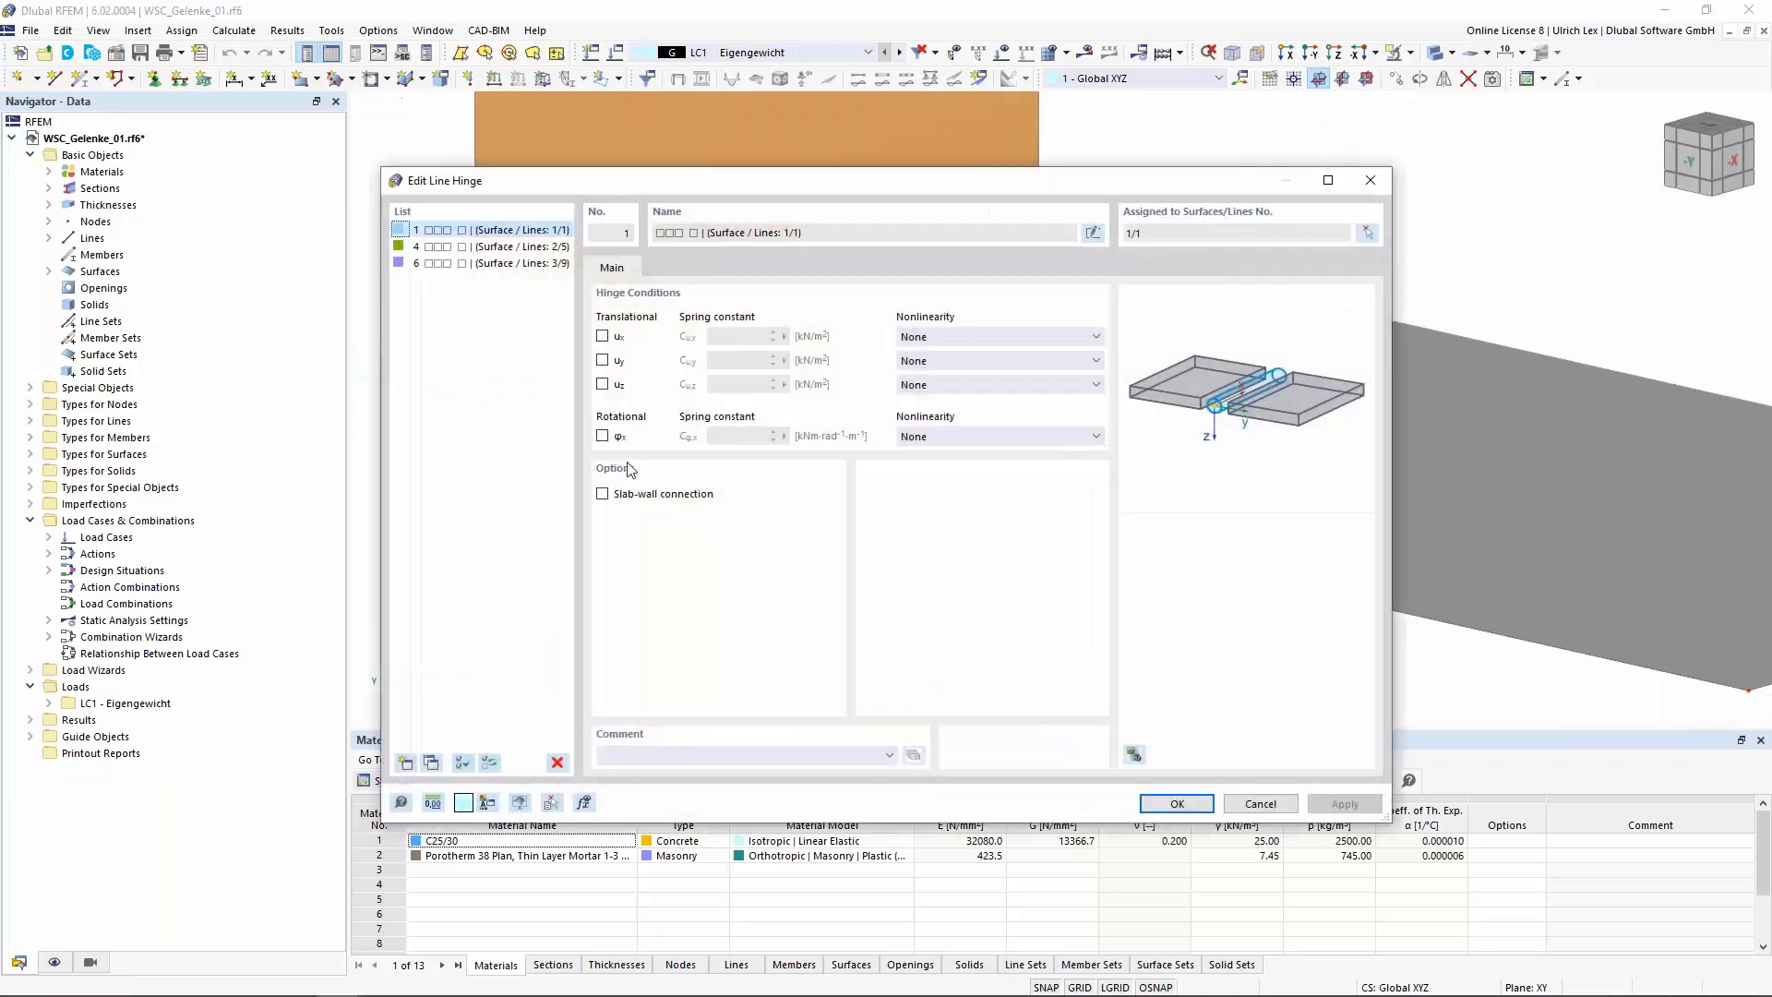
click(601, 494)
click(700, 268)
double_click(643, 336)
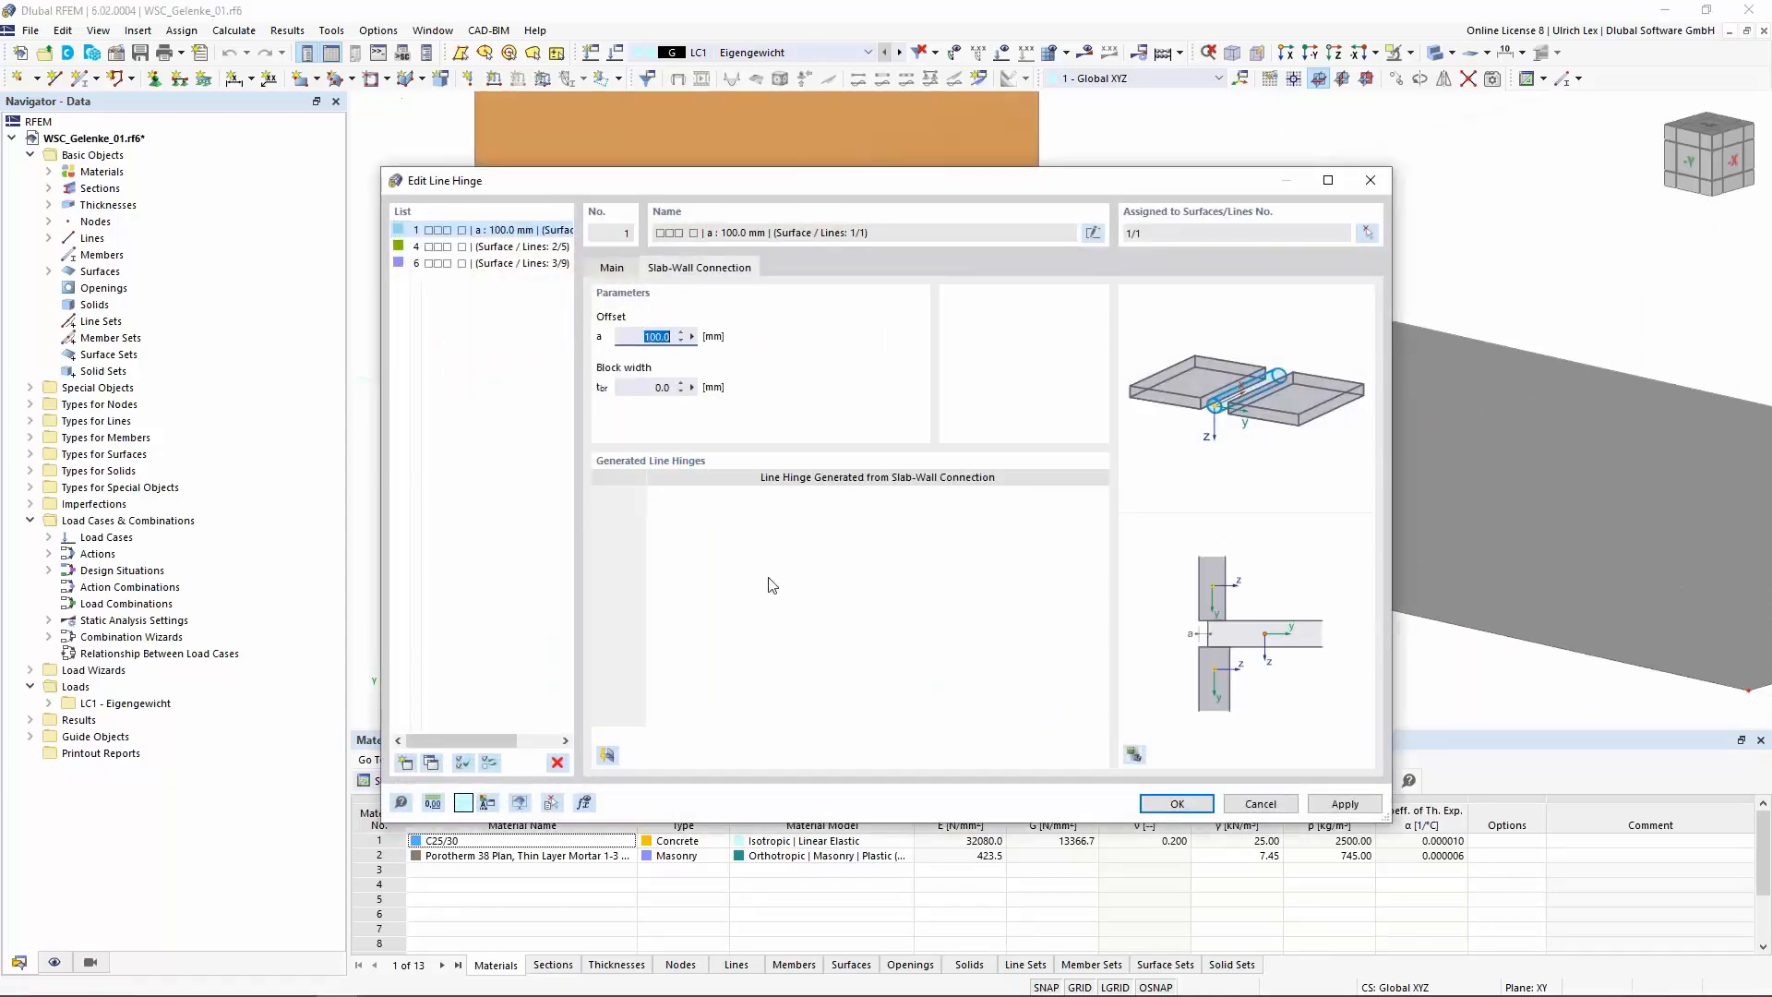
click(606, 753)
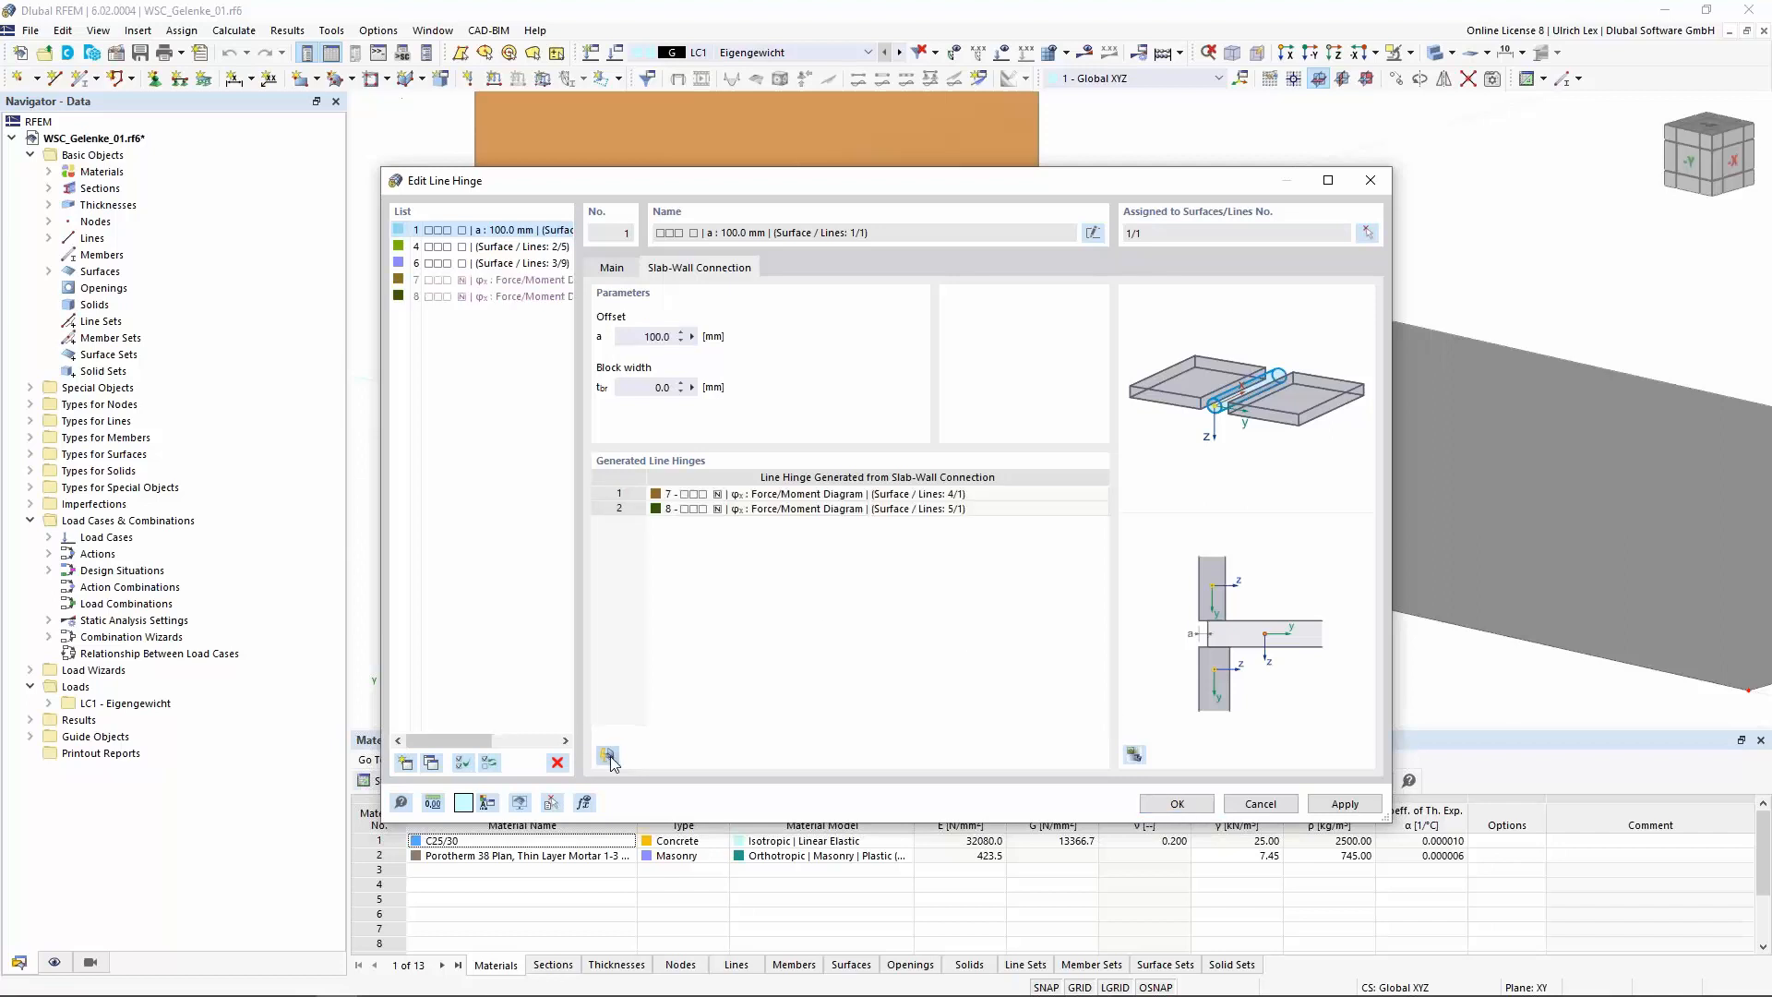
click(1155, 806)
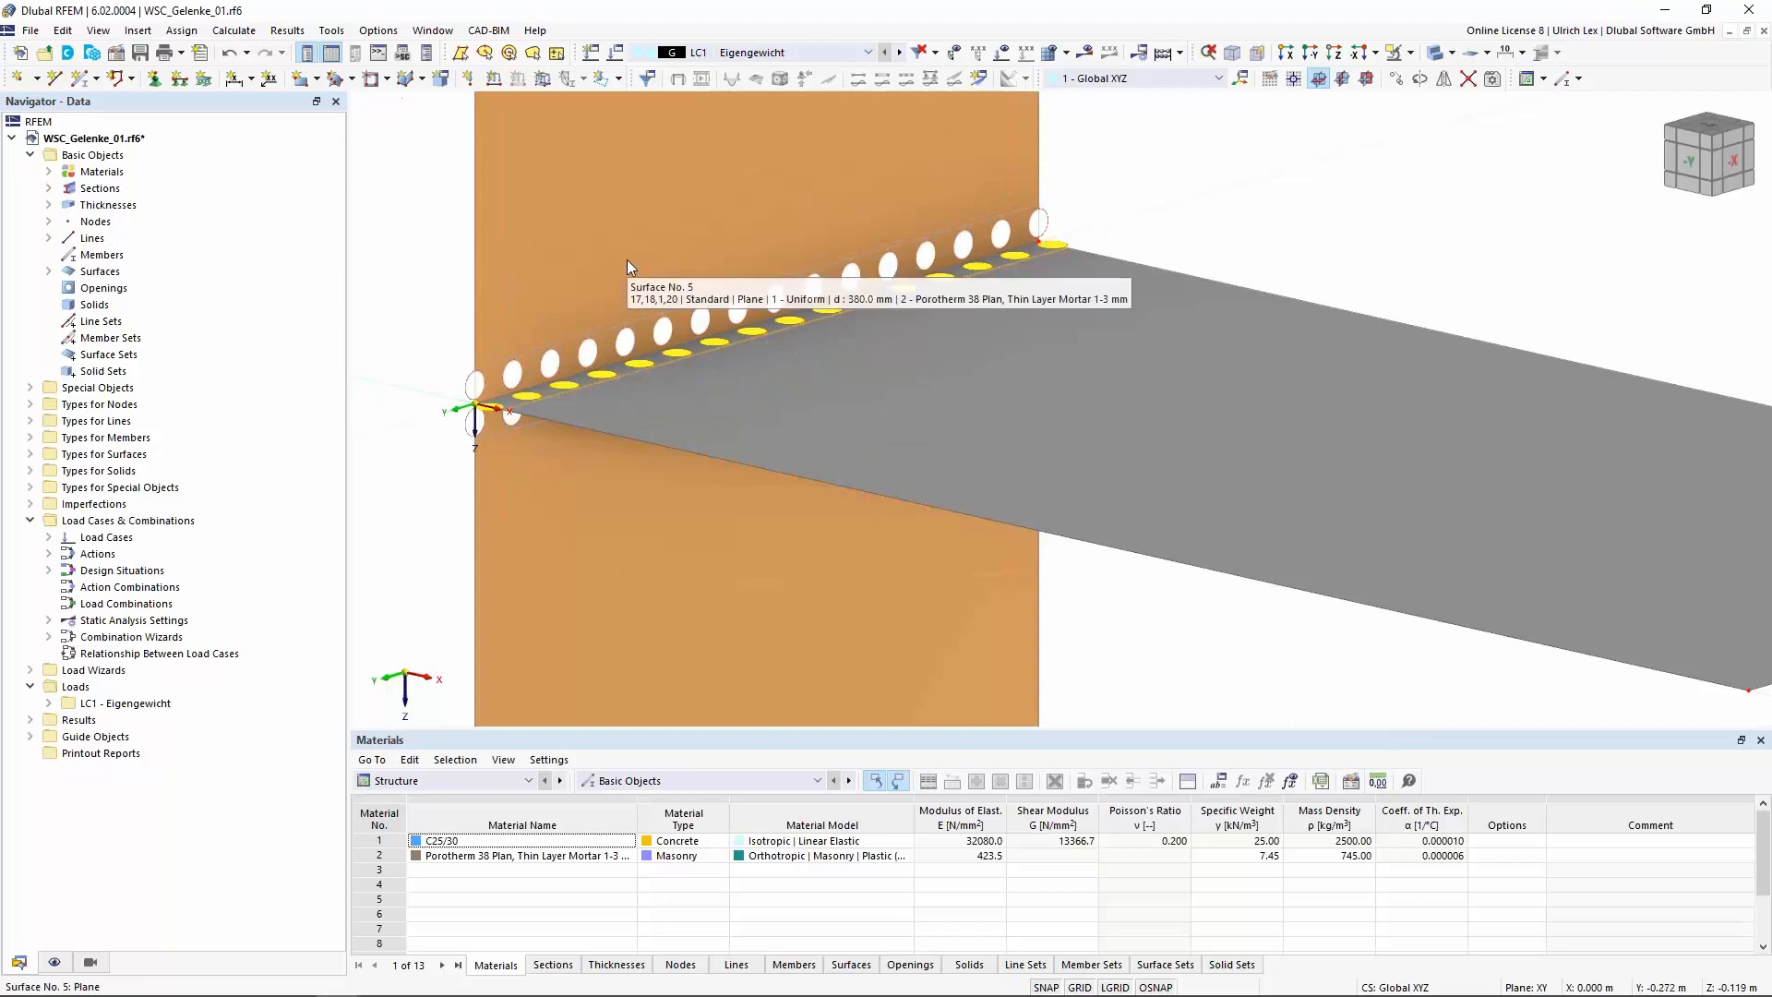
Activate the slab-wall connection for the middle joint's slab hinge with a 100 mm offset a and generate its wall hinge
scroll(449, 164, down, 3)
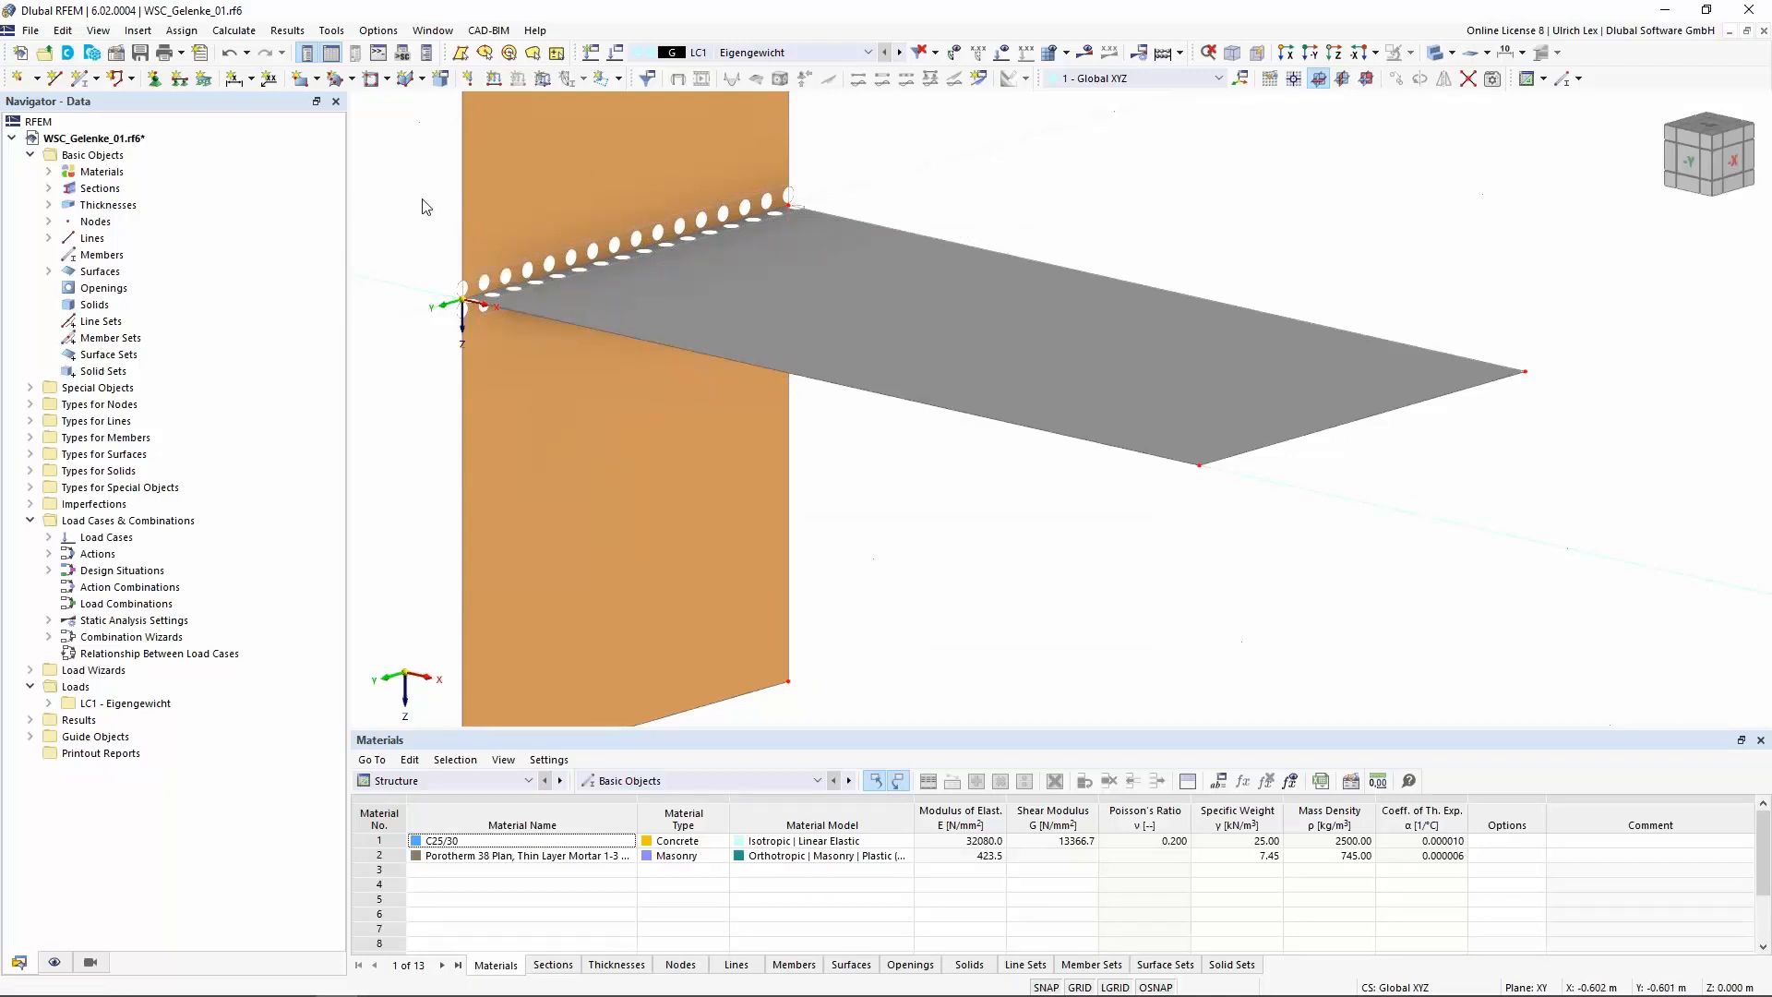
scroll(360, 367, down, 5)
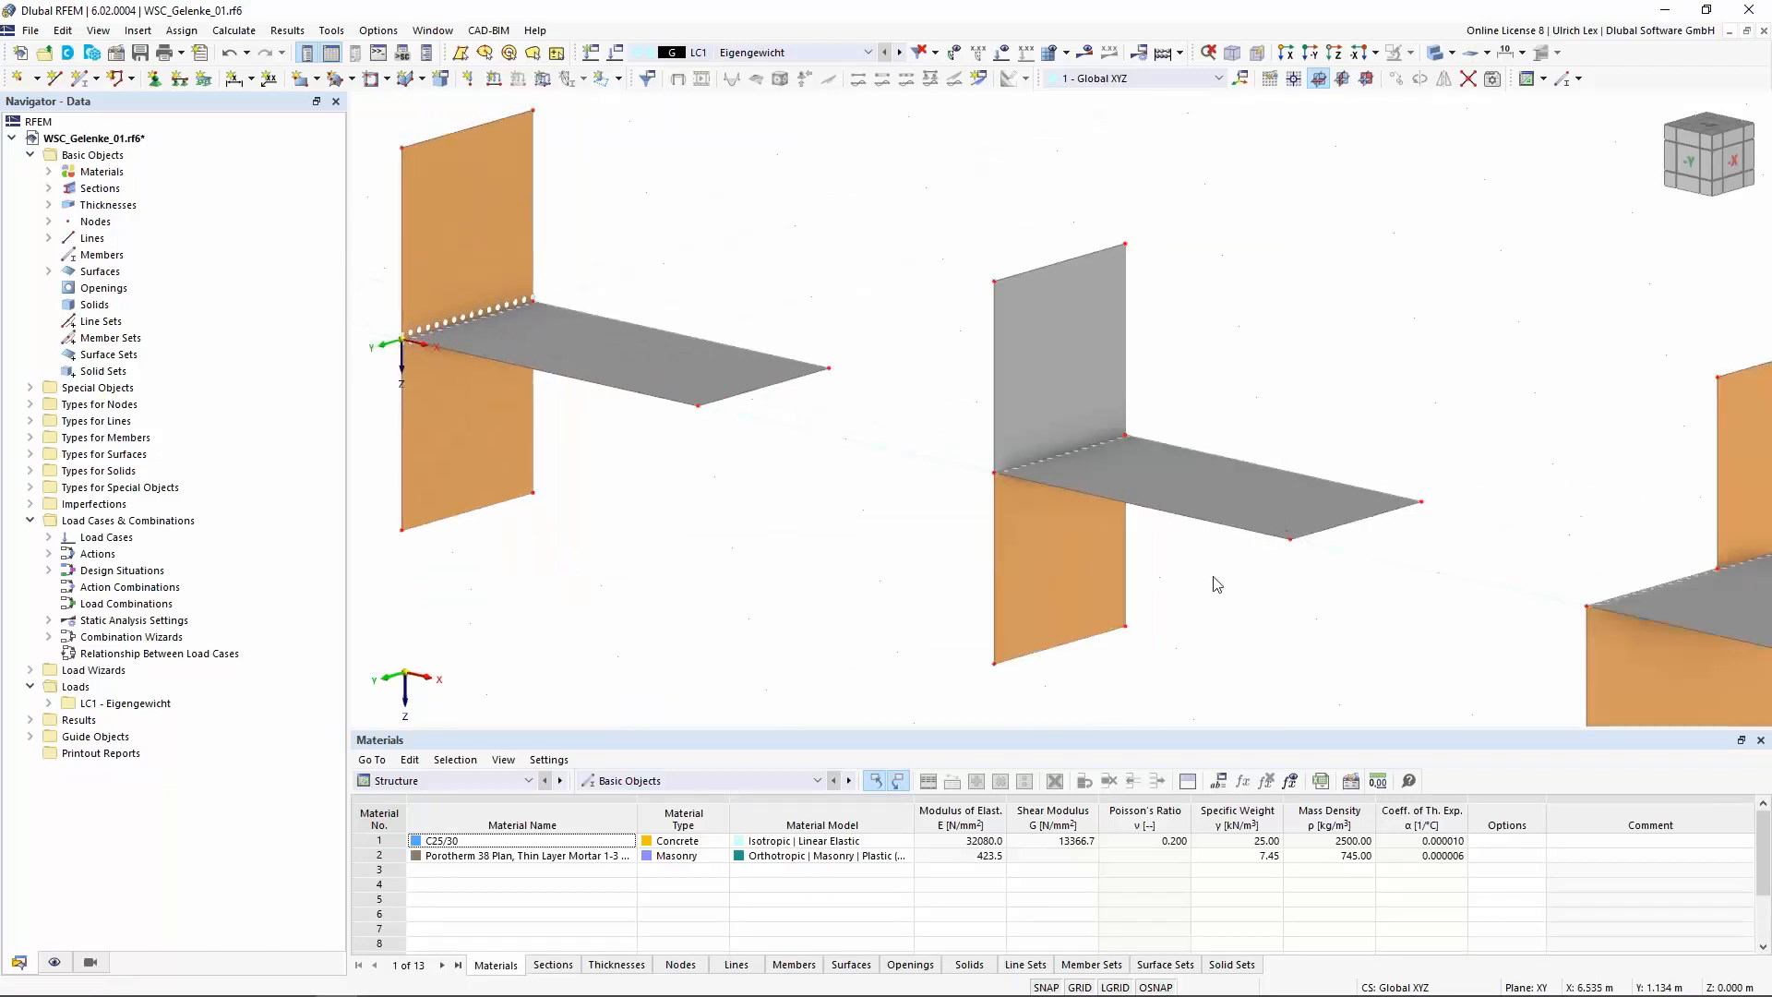
scroll(1021, 585, up, 5)
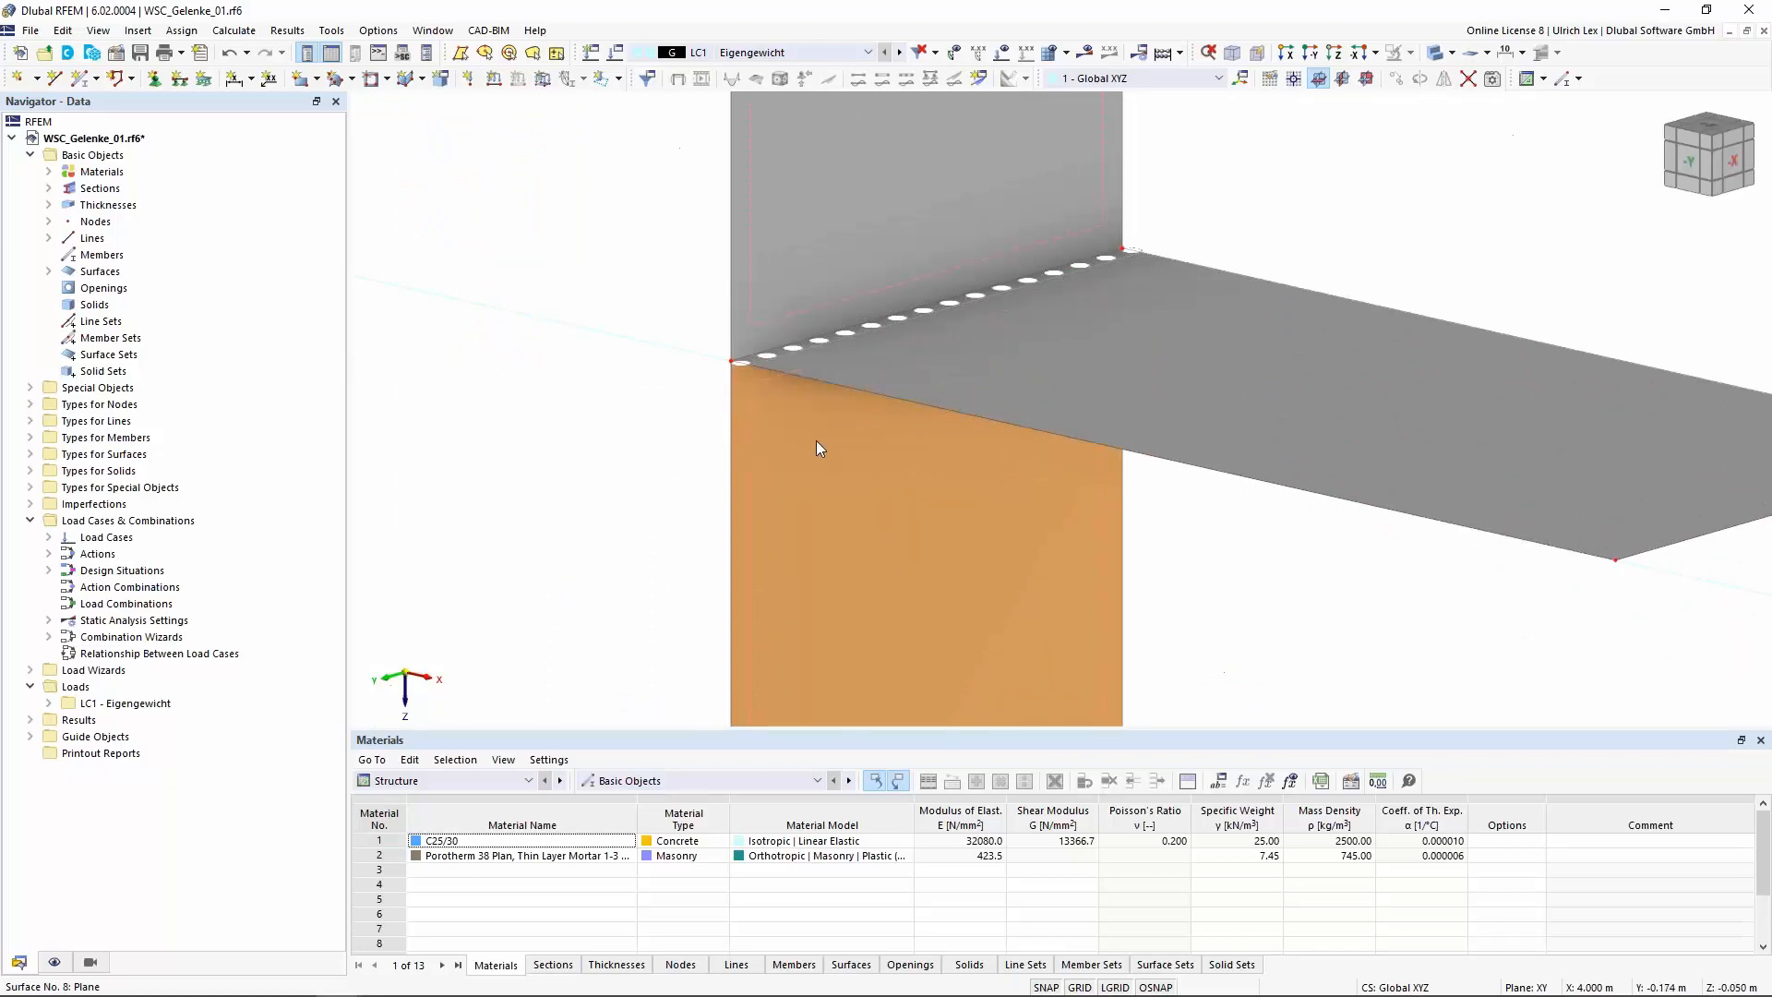
double_click(811, 345)
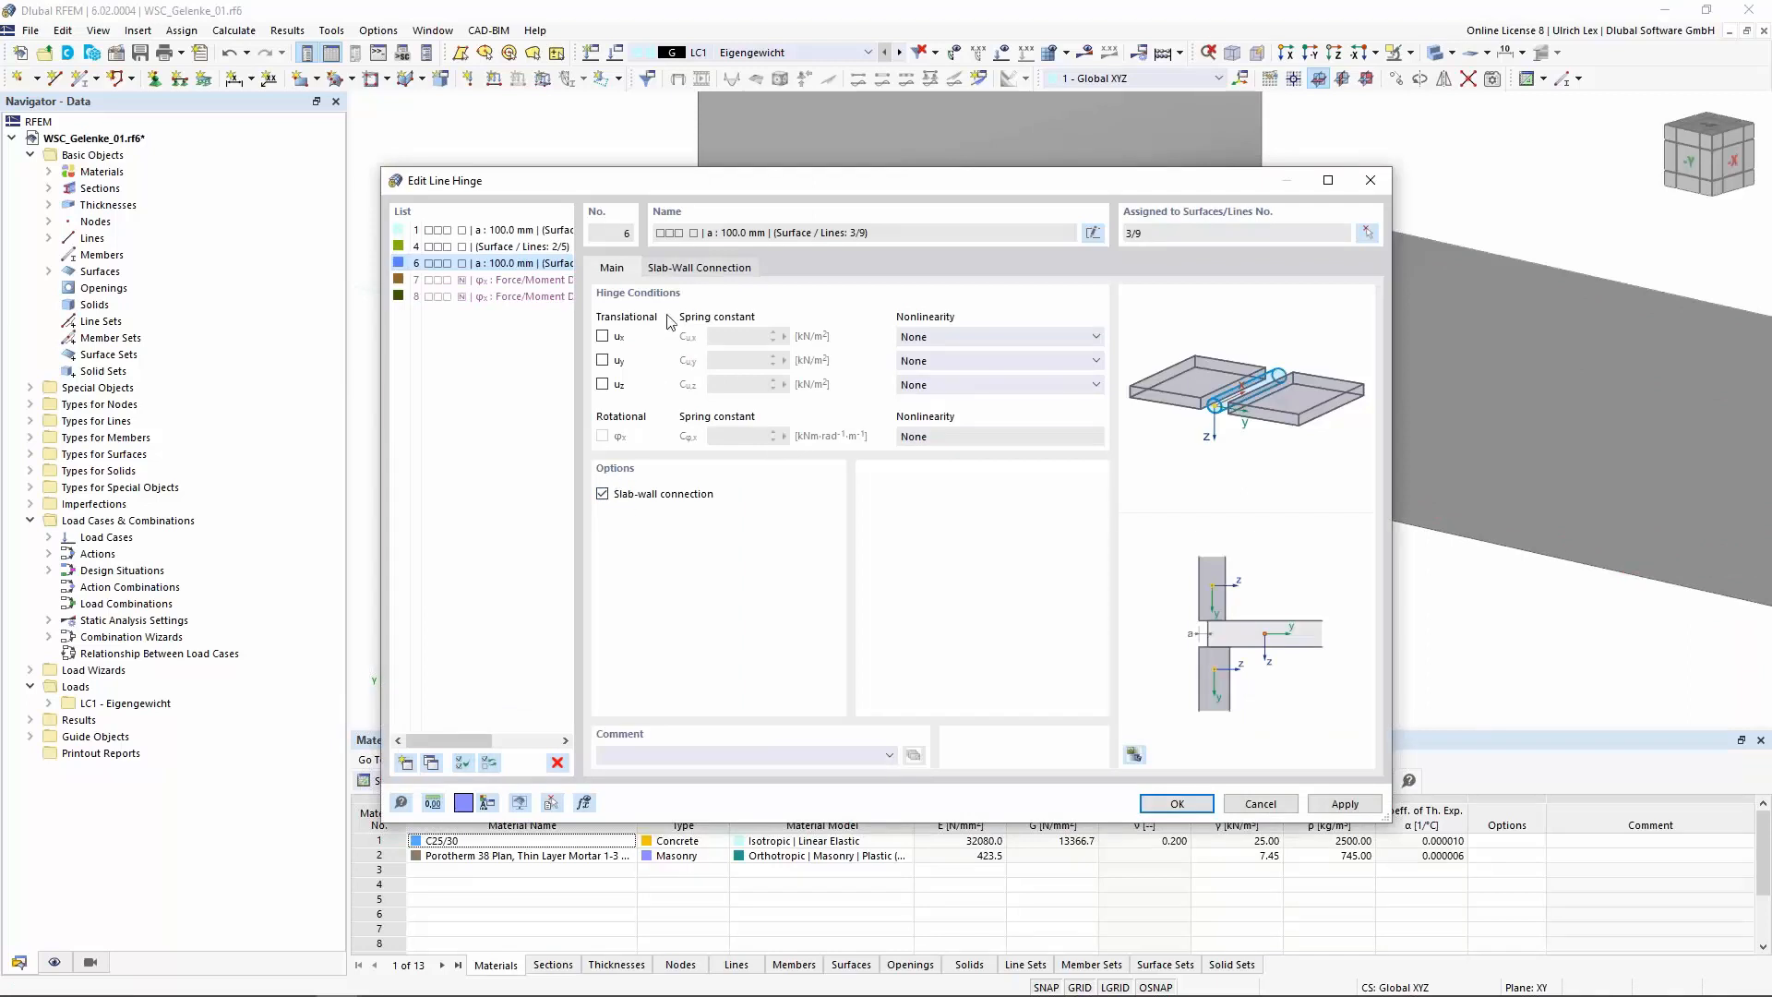
click(699, 268)
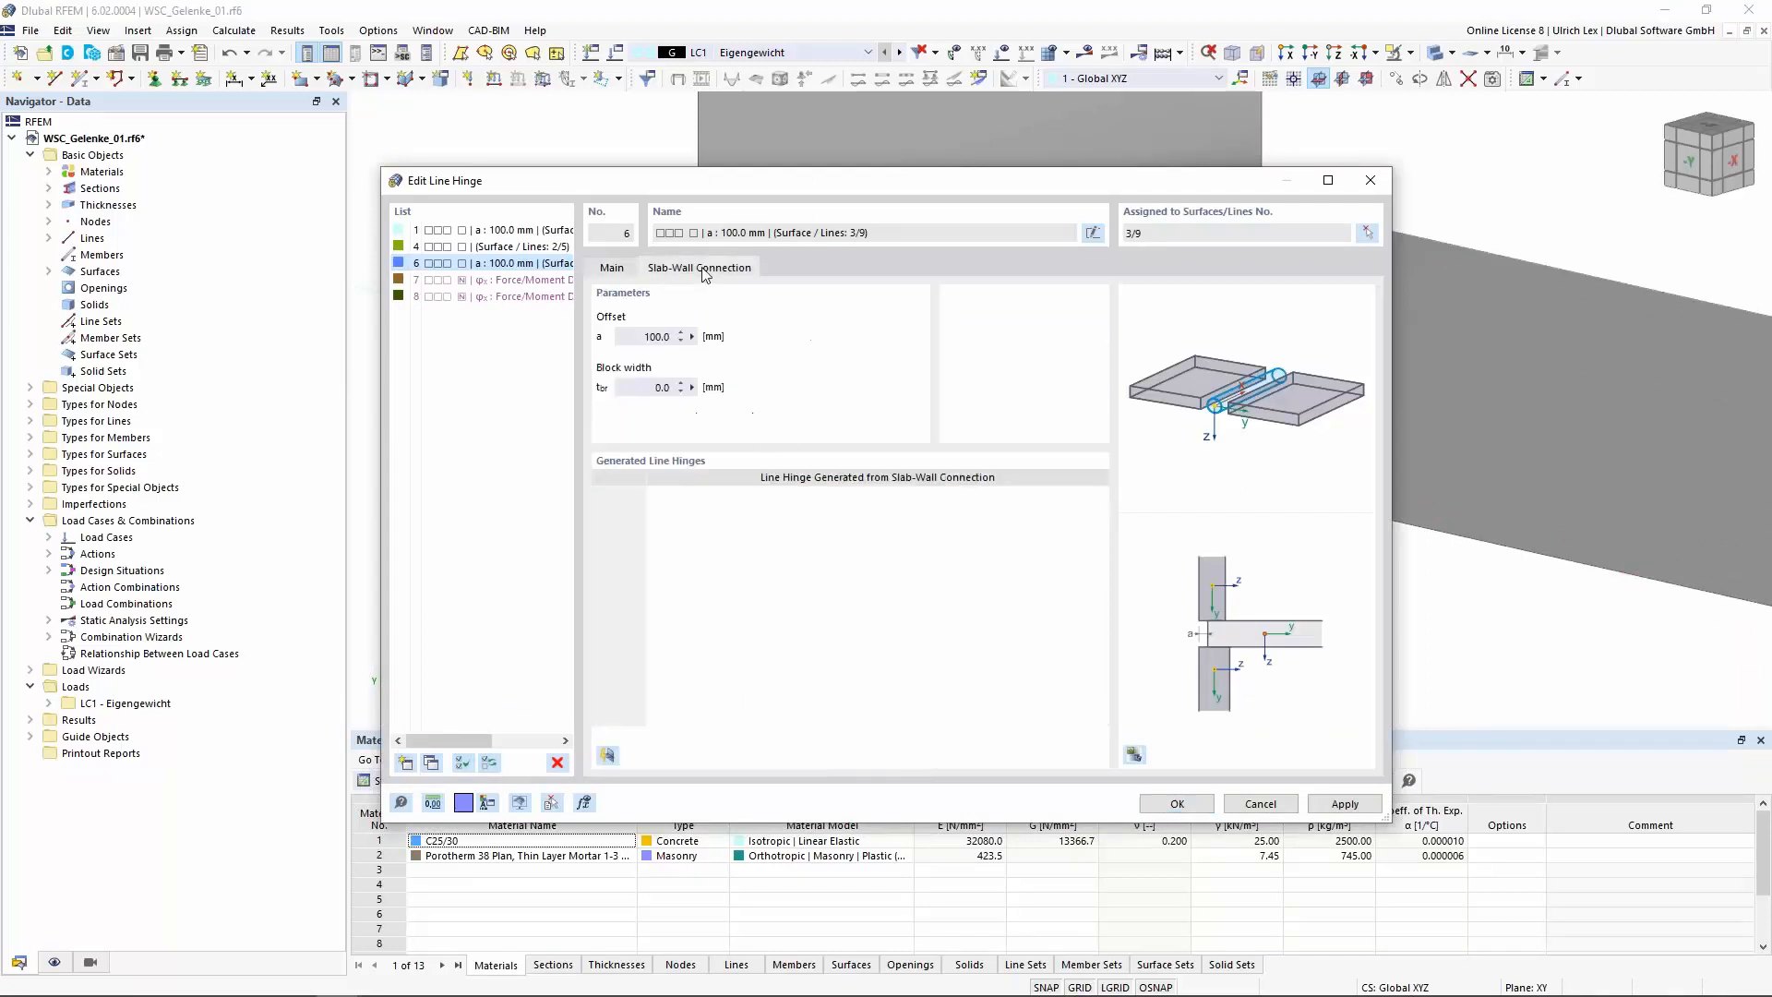
click(606, 757)
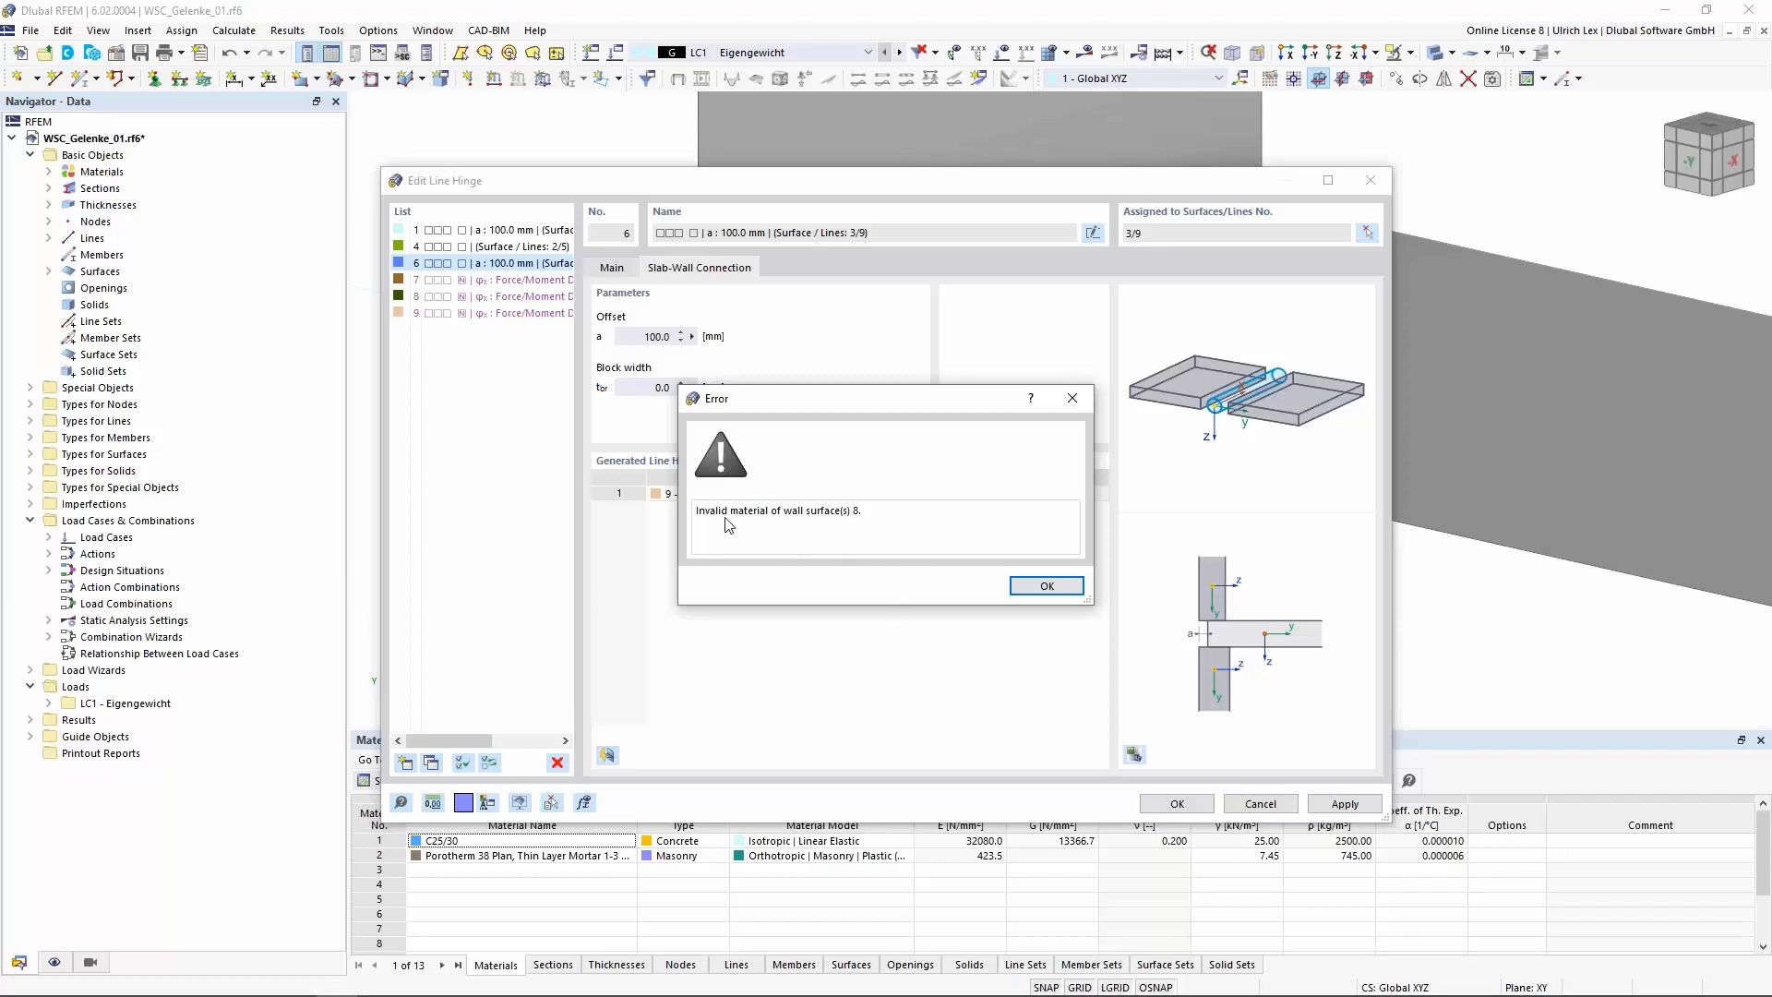
click(1044, 589)
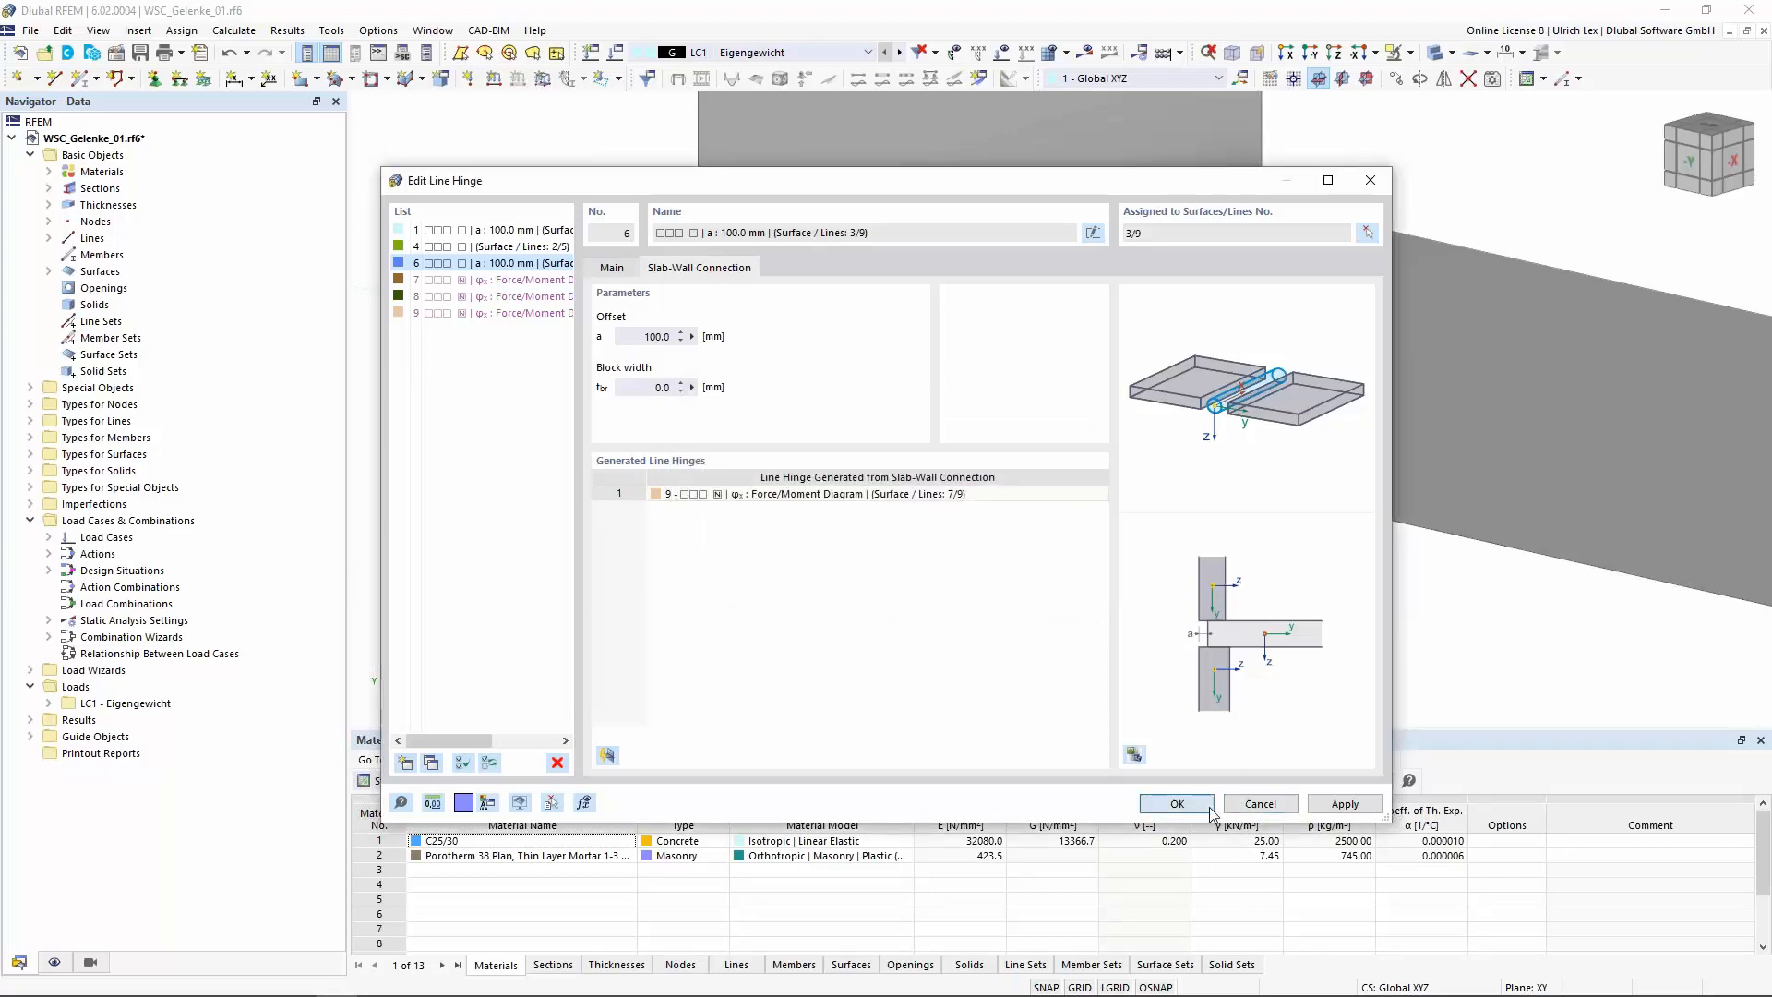
click(1176, 803)
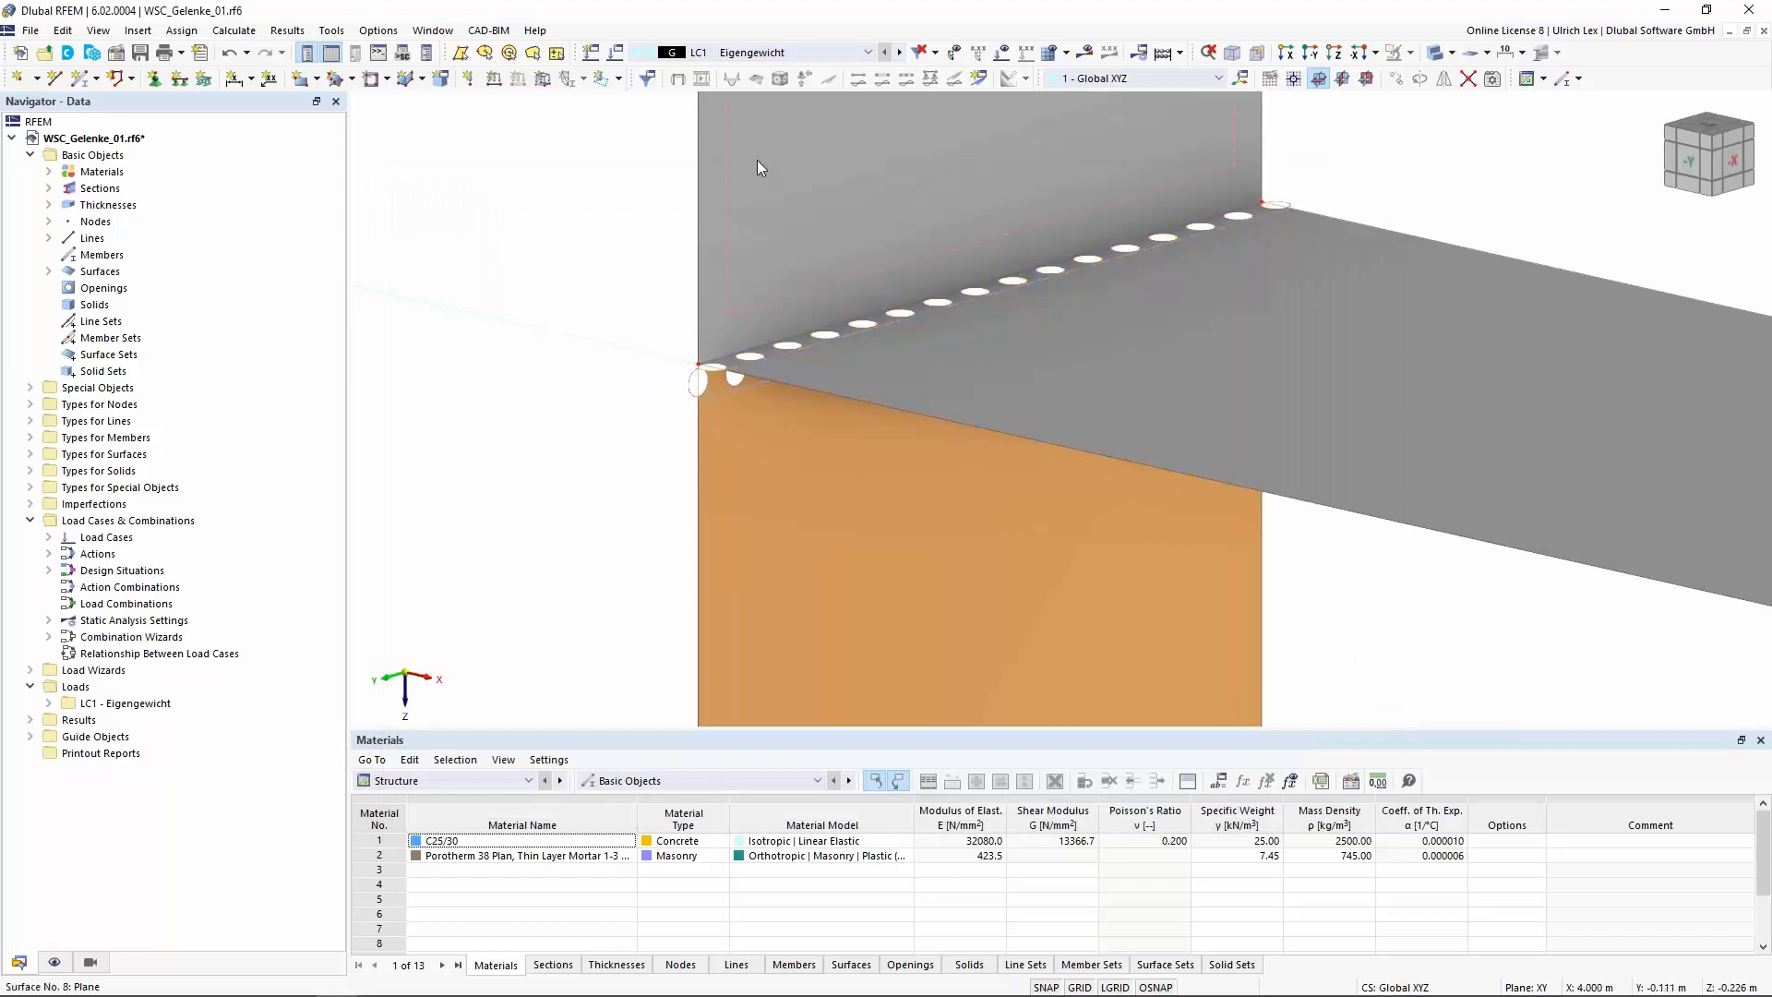
Check the middle joint's upper wall material and highlight the upper and lower walls in turn
mouse_move(758, 163)
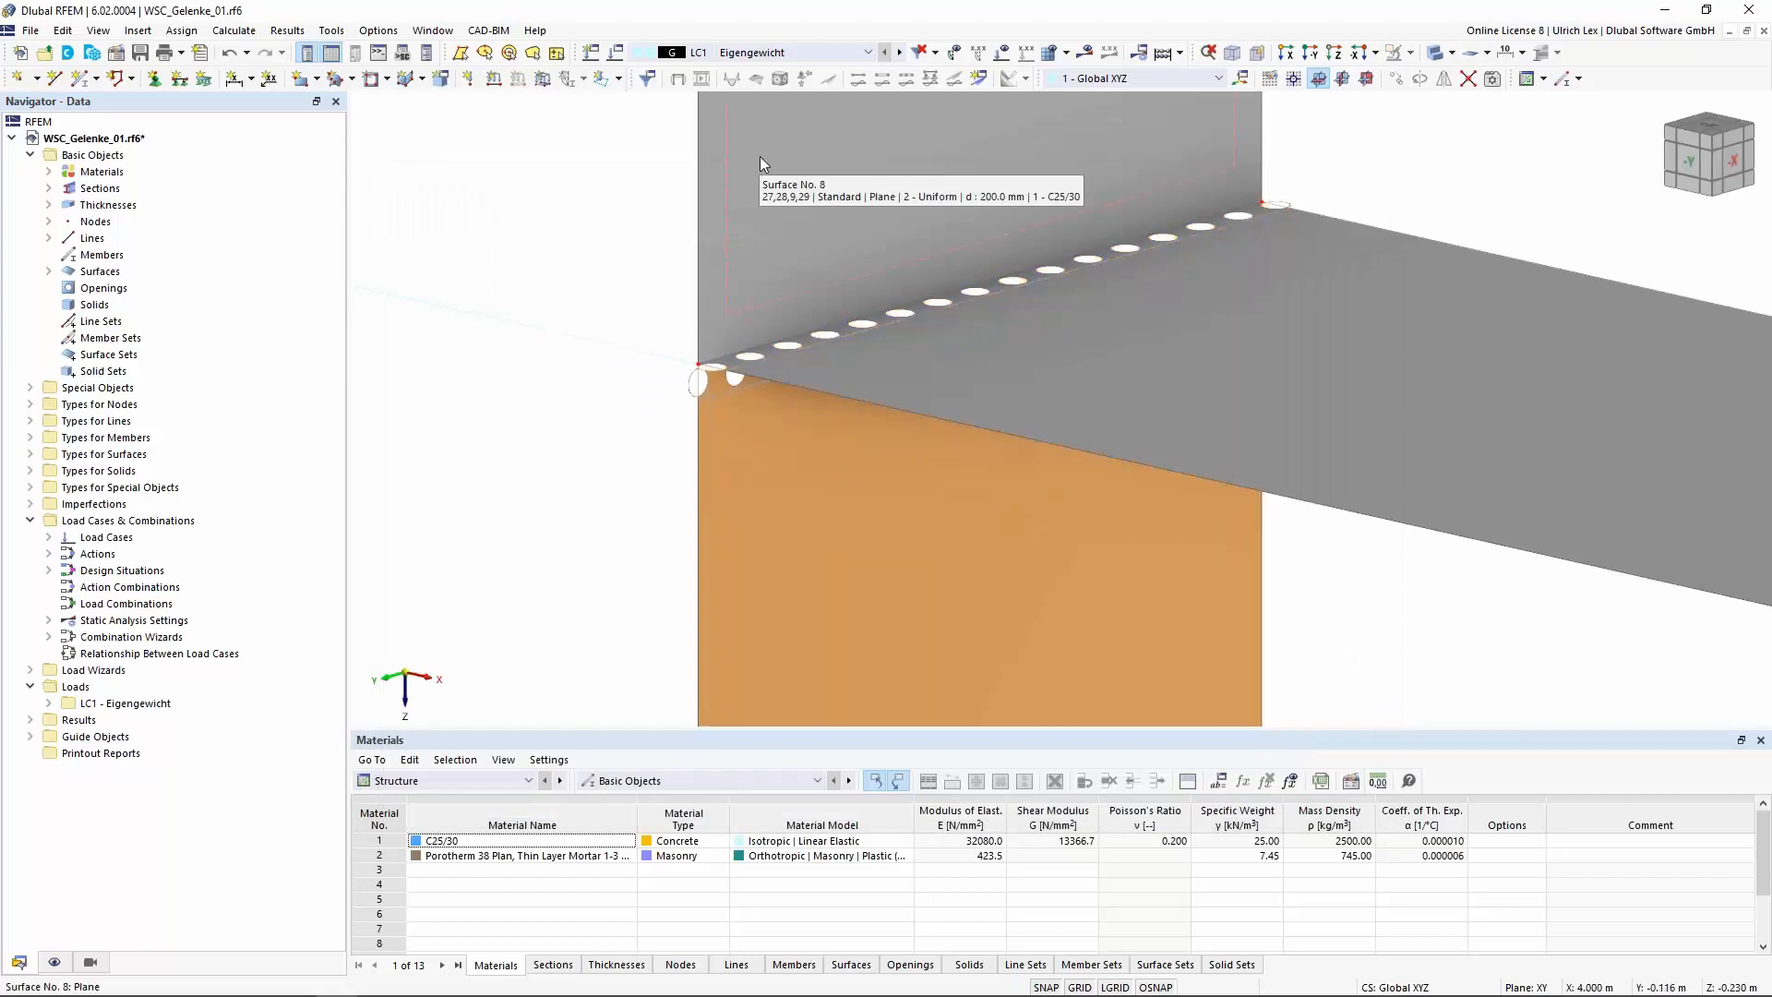
click(736, 224)
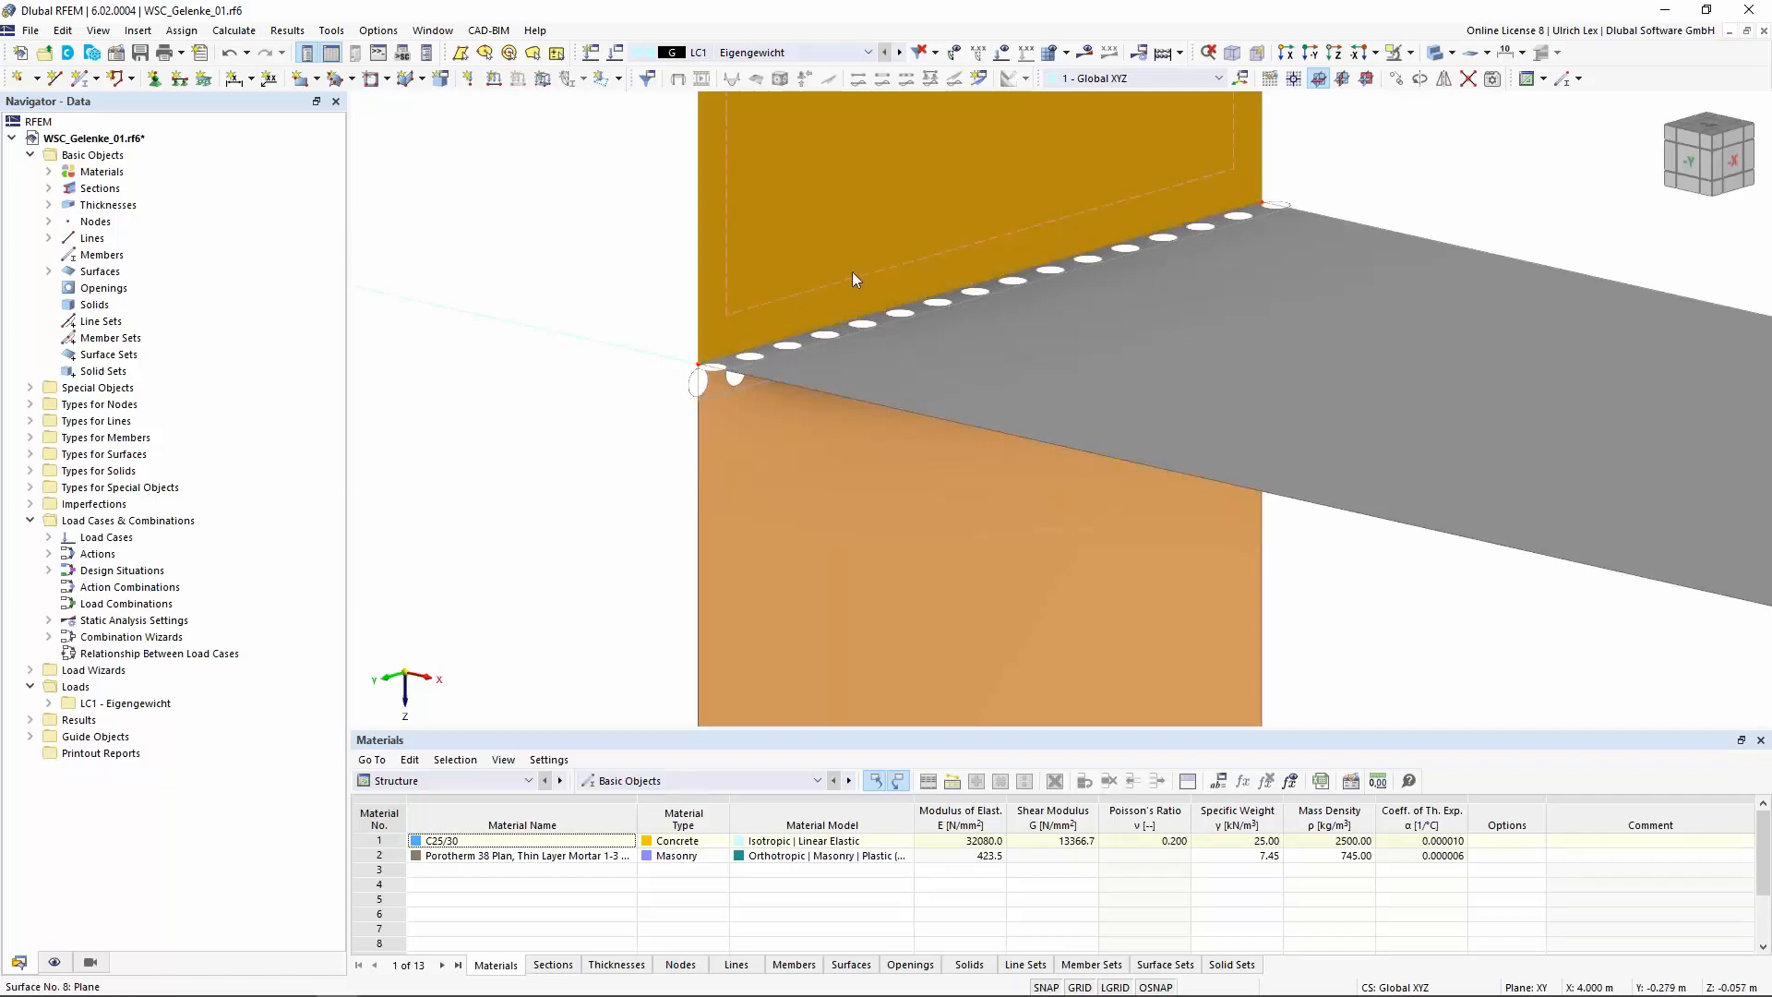
click(743, 445)
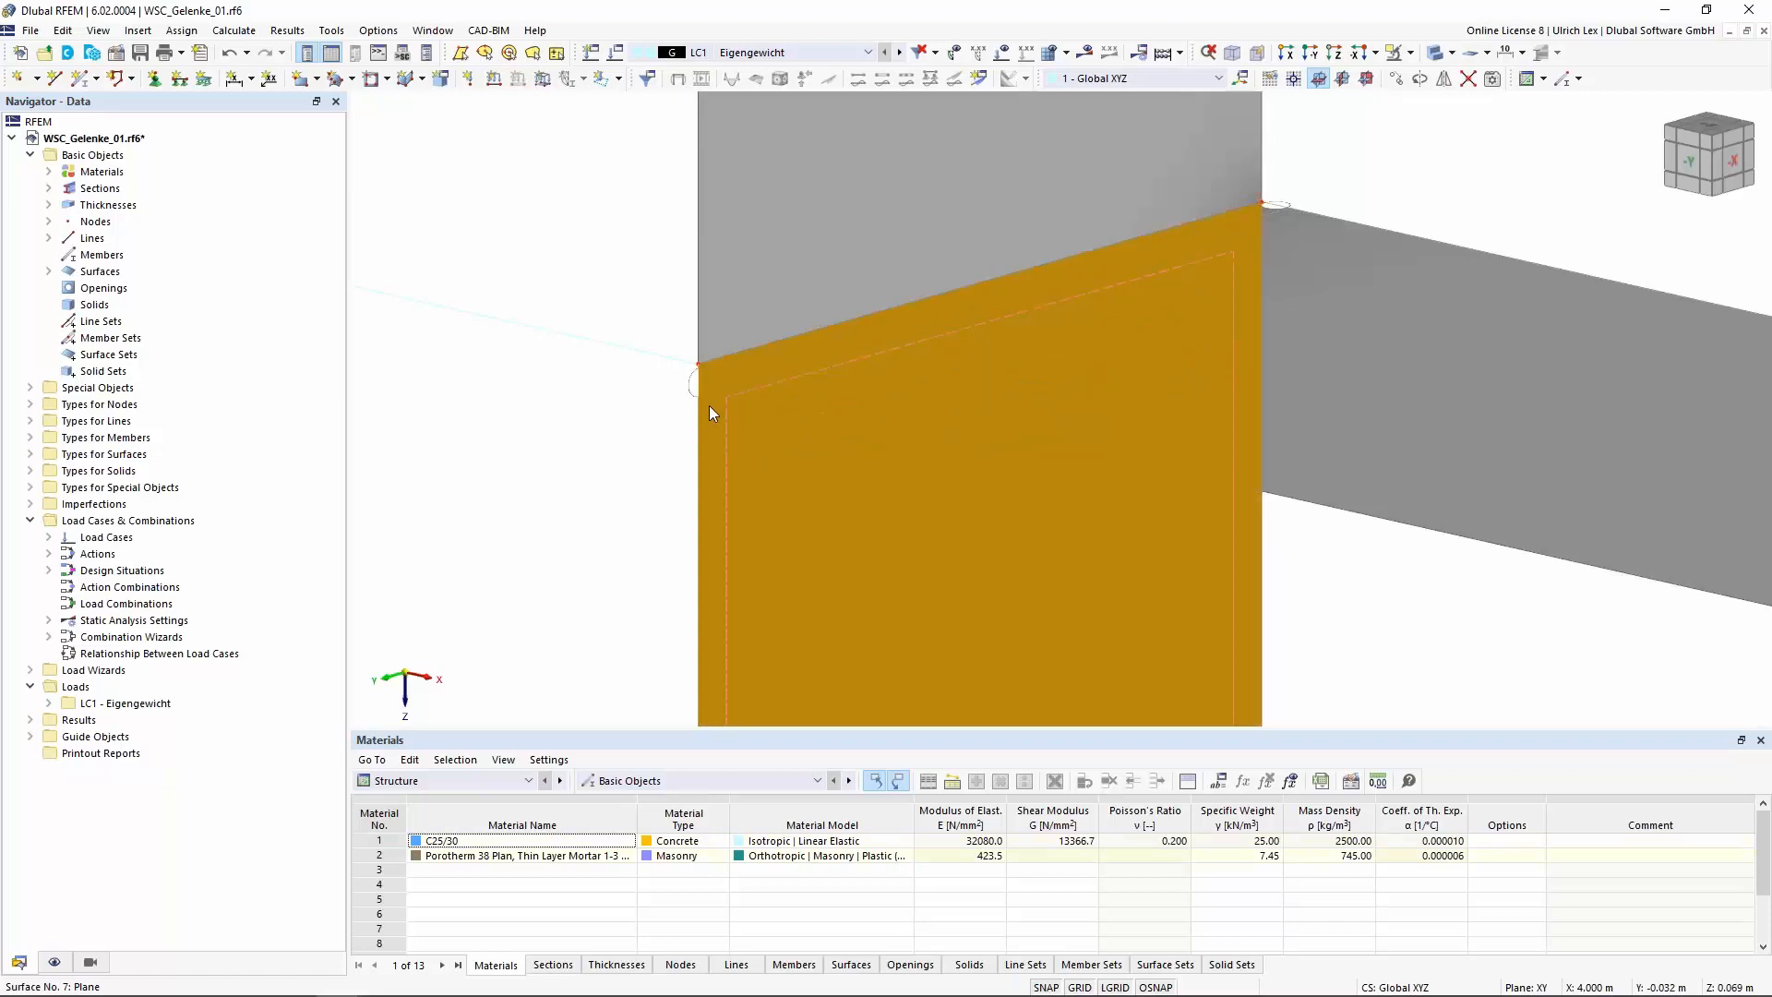
click(657, 386)
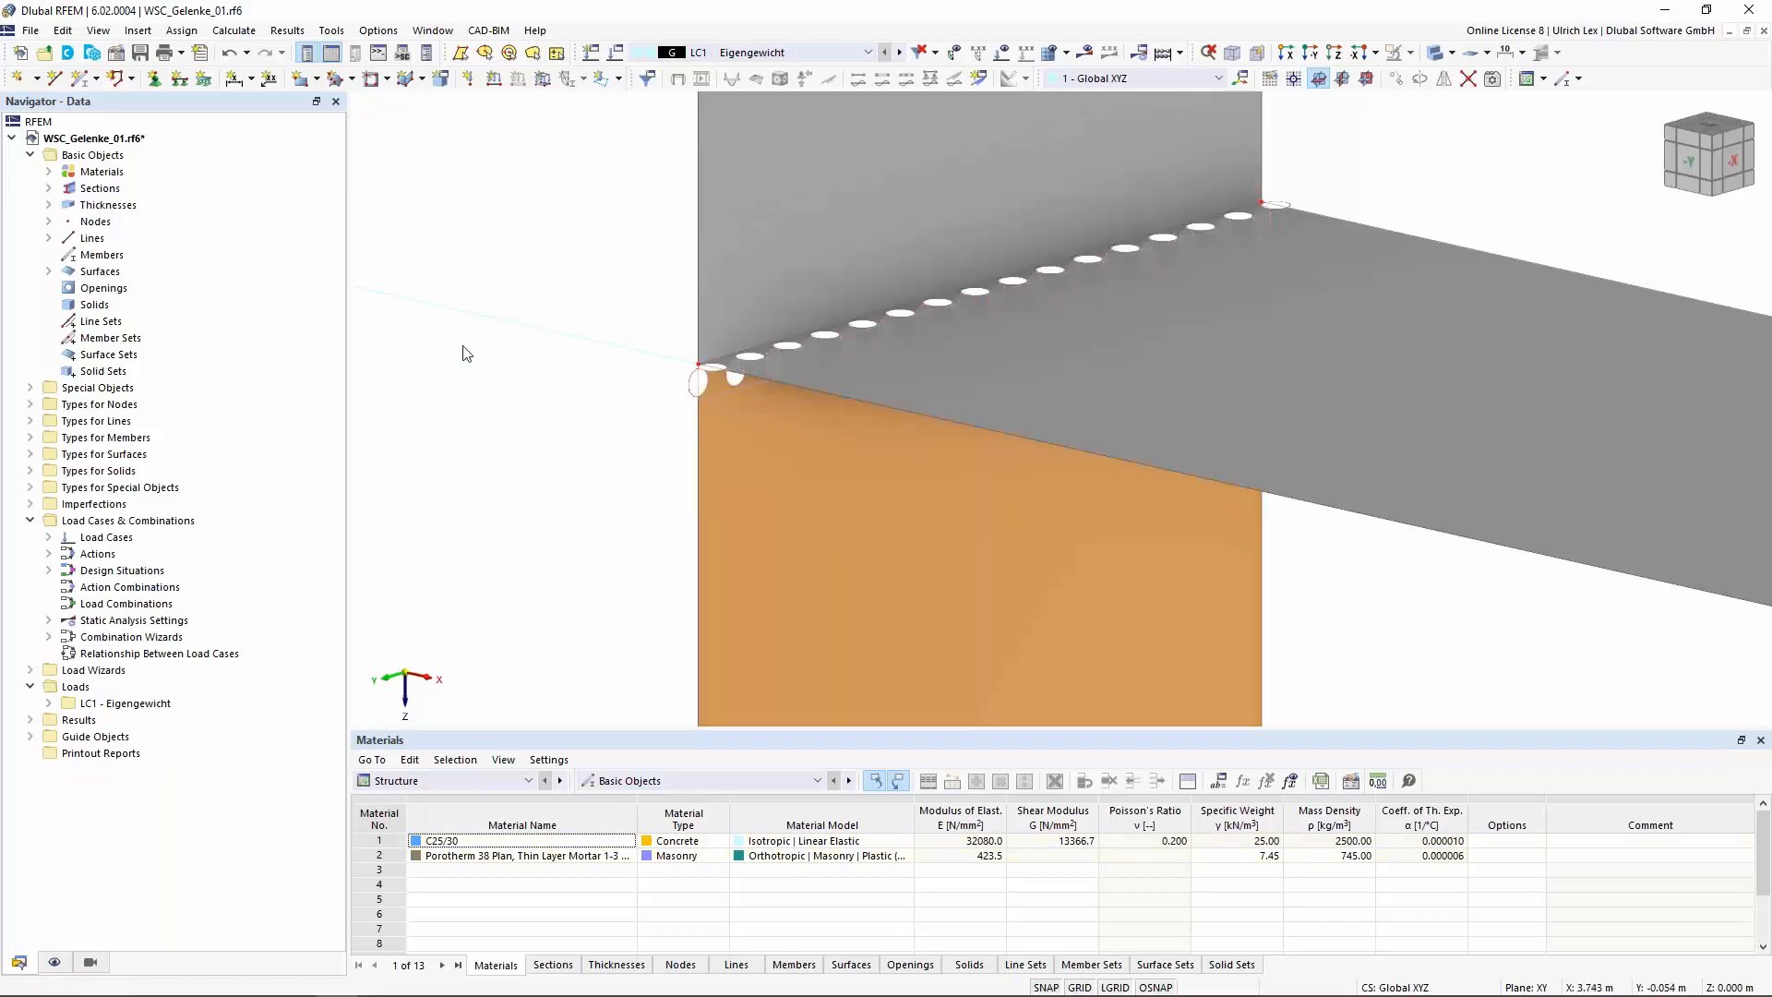
Inspect the third joint's slab edge and check the overlapping lines 5 and 36 beneath the narrow upper wall
scroll(658, 386, down, 5)
scroll(877, 474, up, 5)
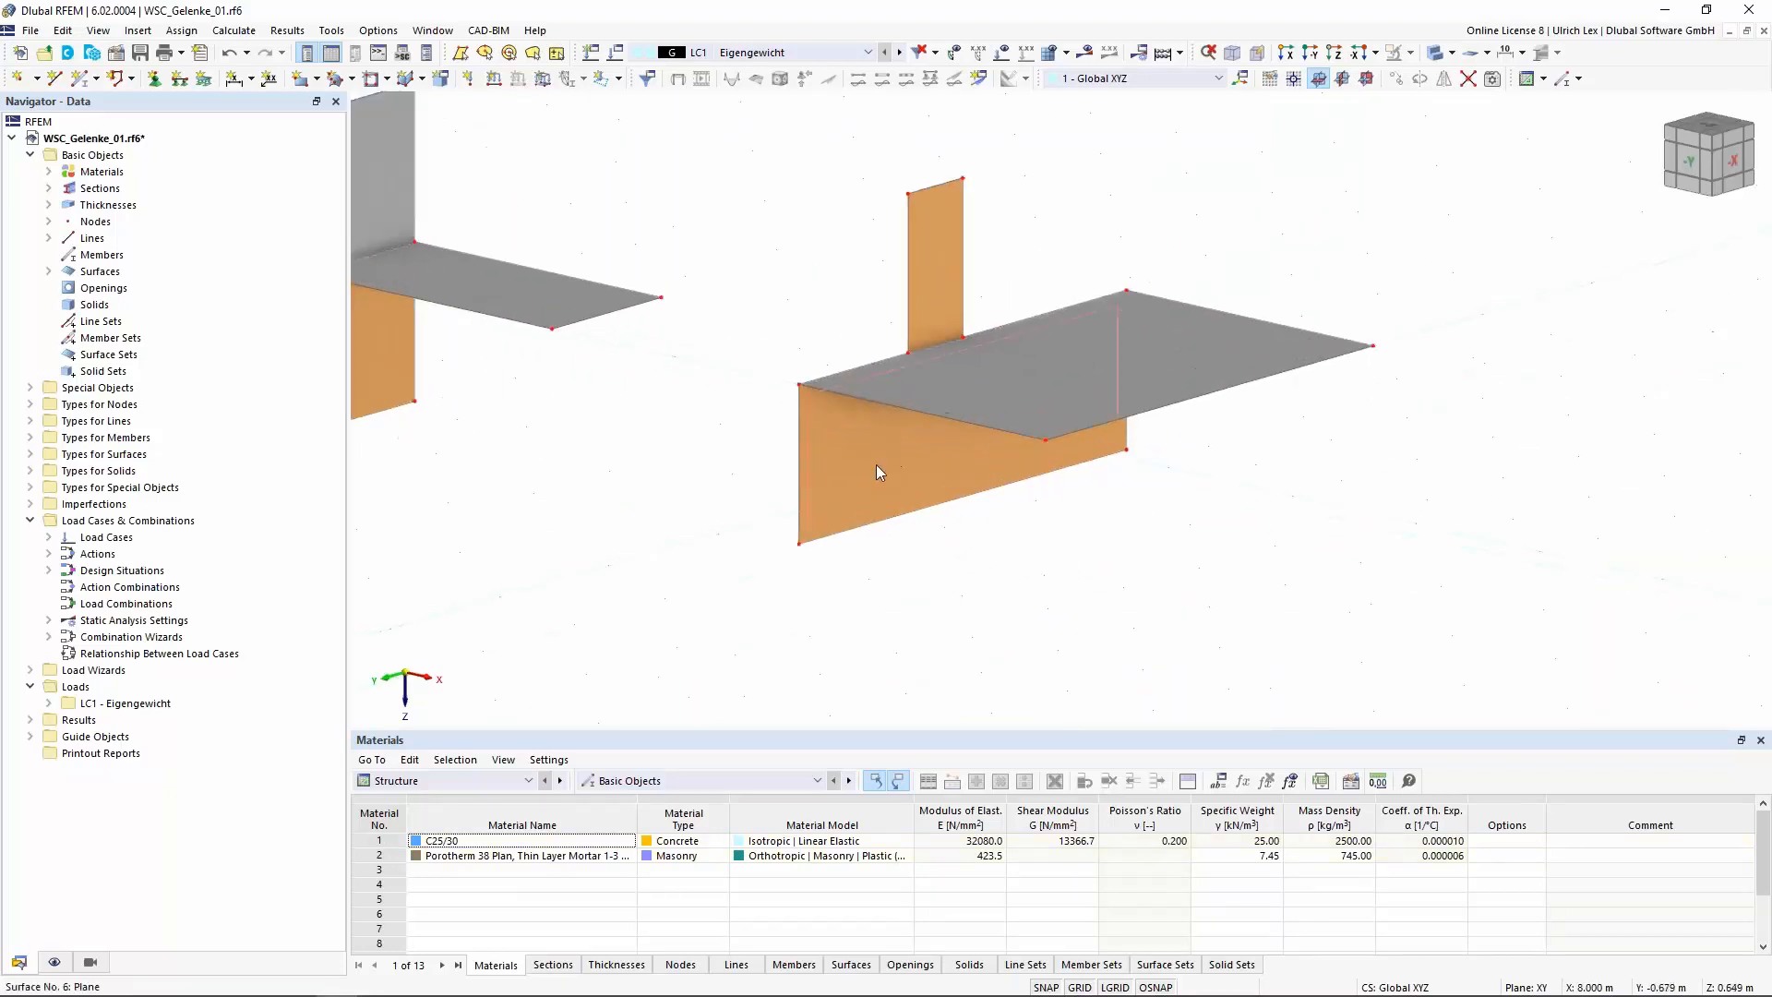
scroll(663, 548, down, 2)
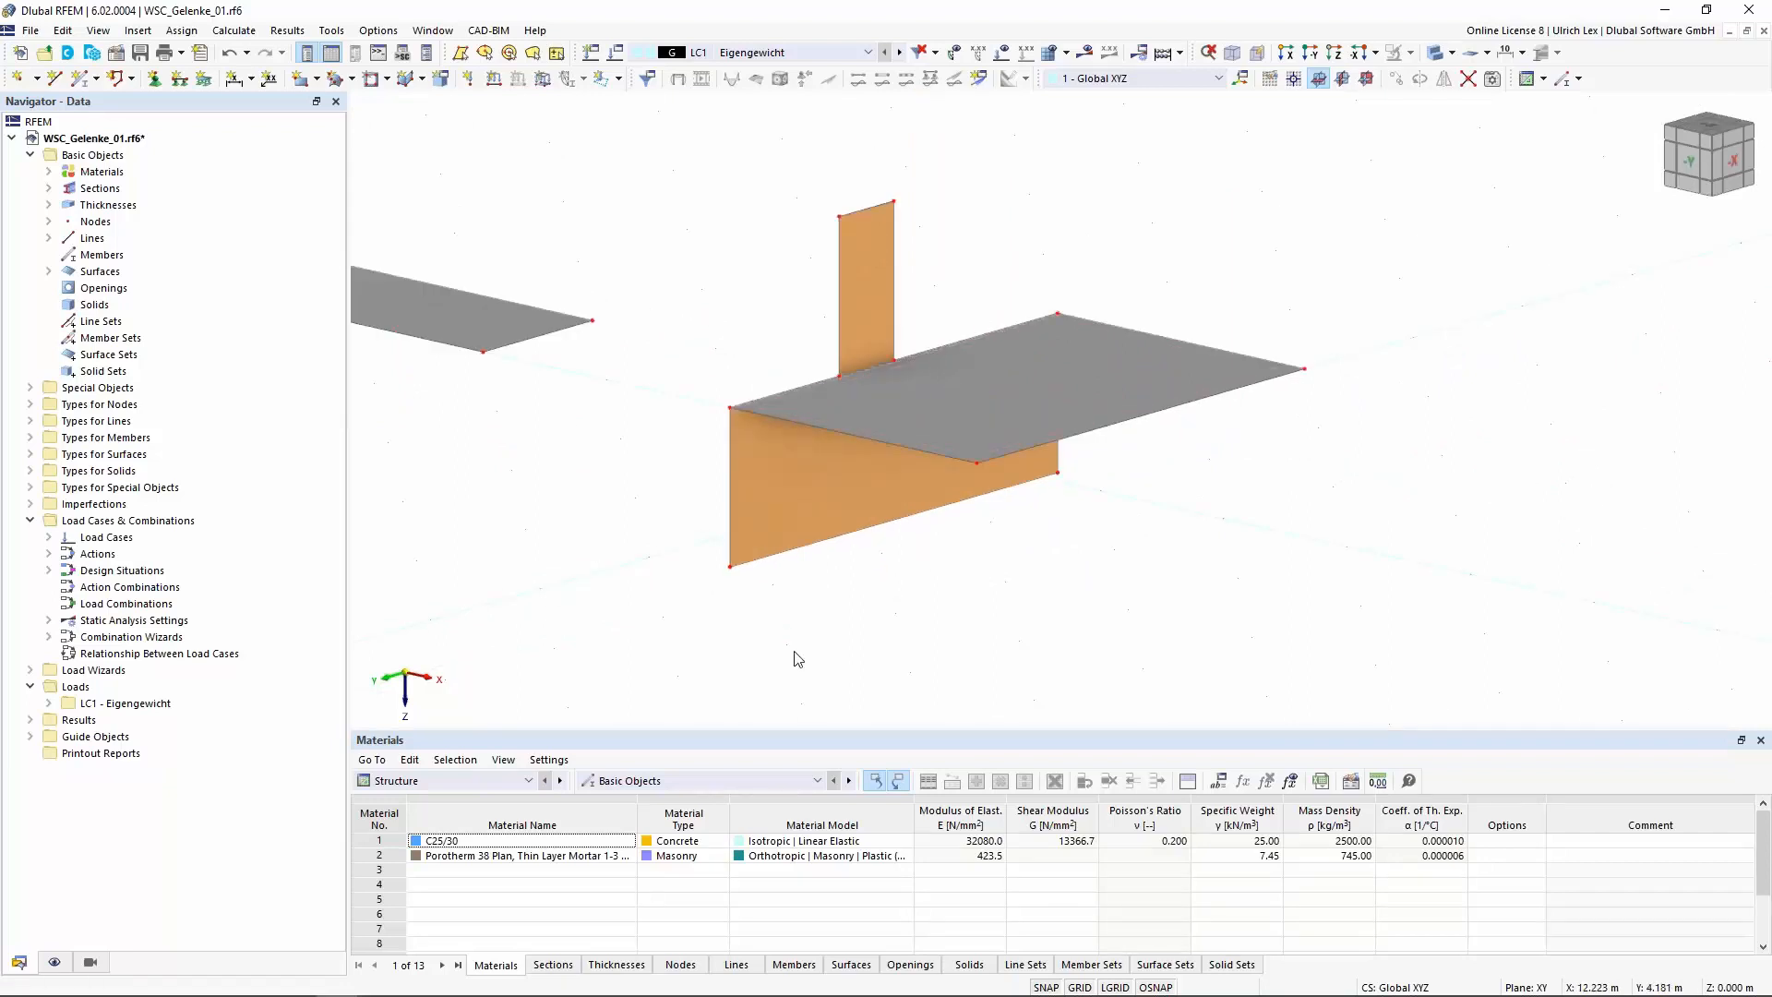
scroll(878, 388, up, 4)
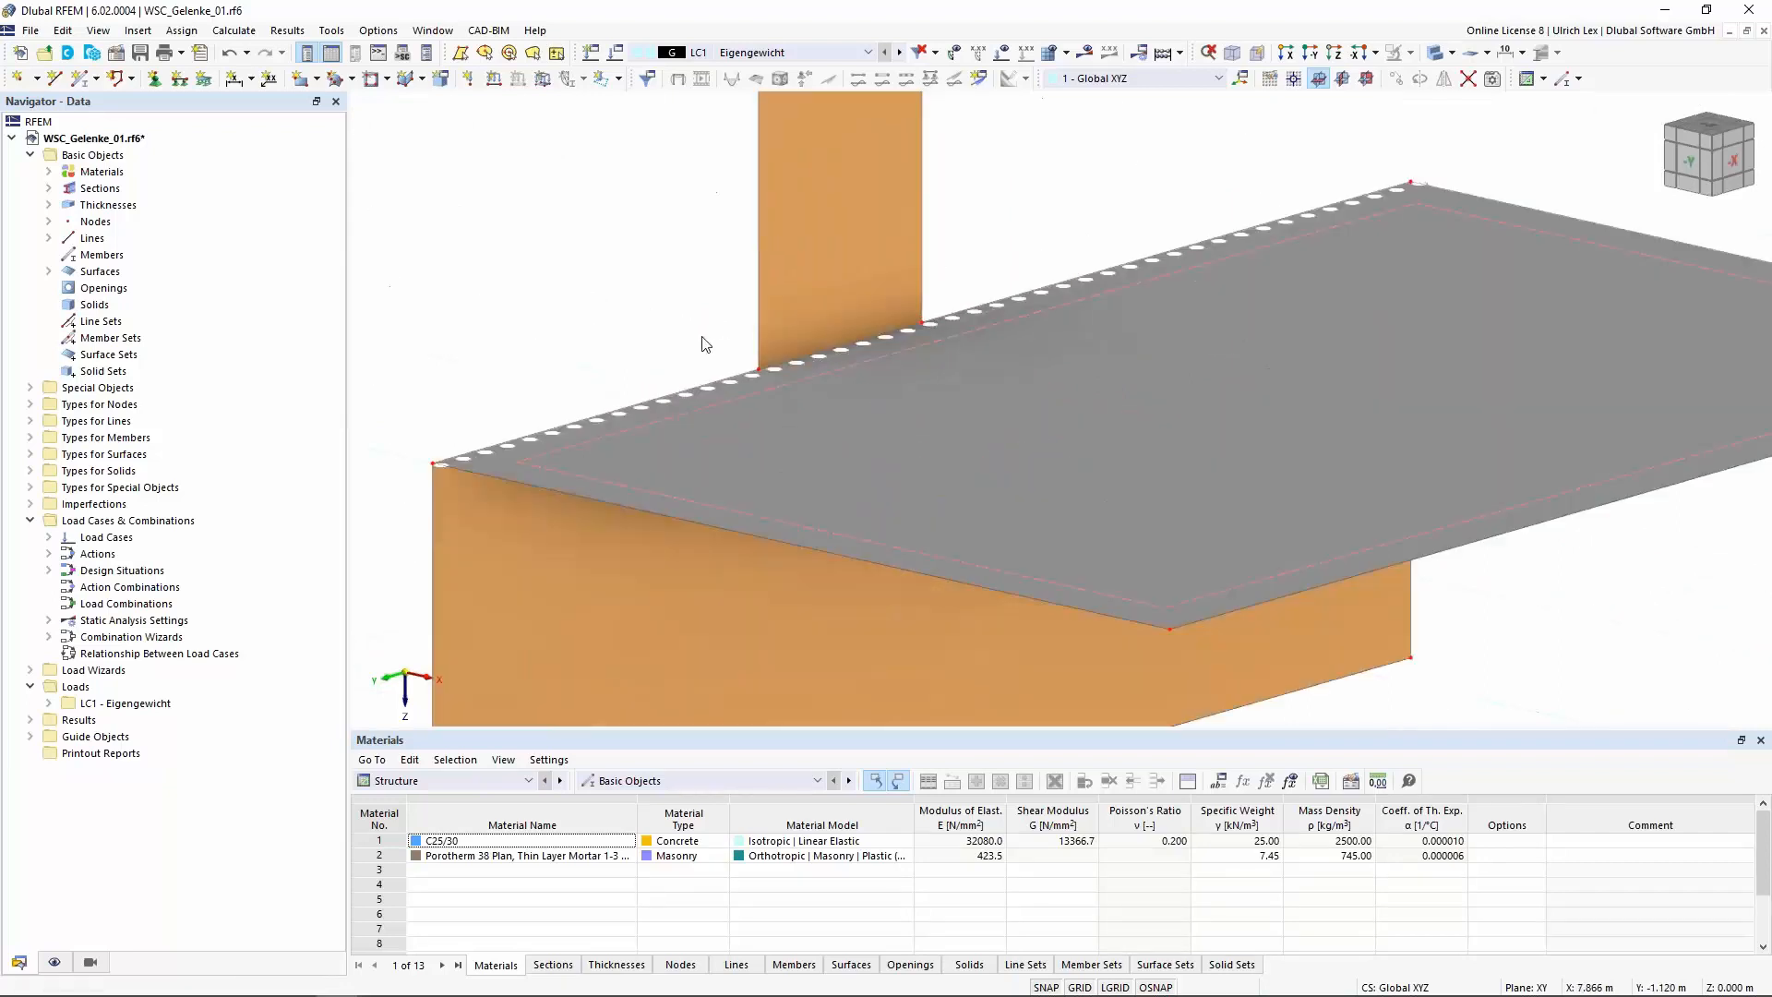
scroll(808, 346, up, 2)
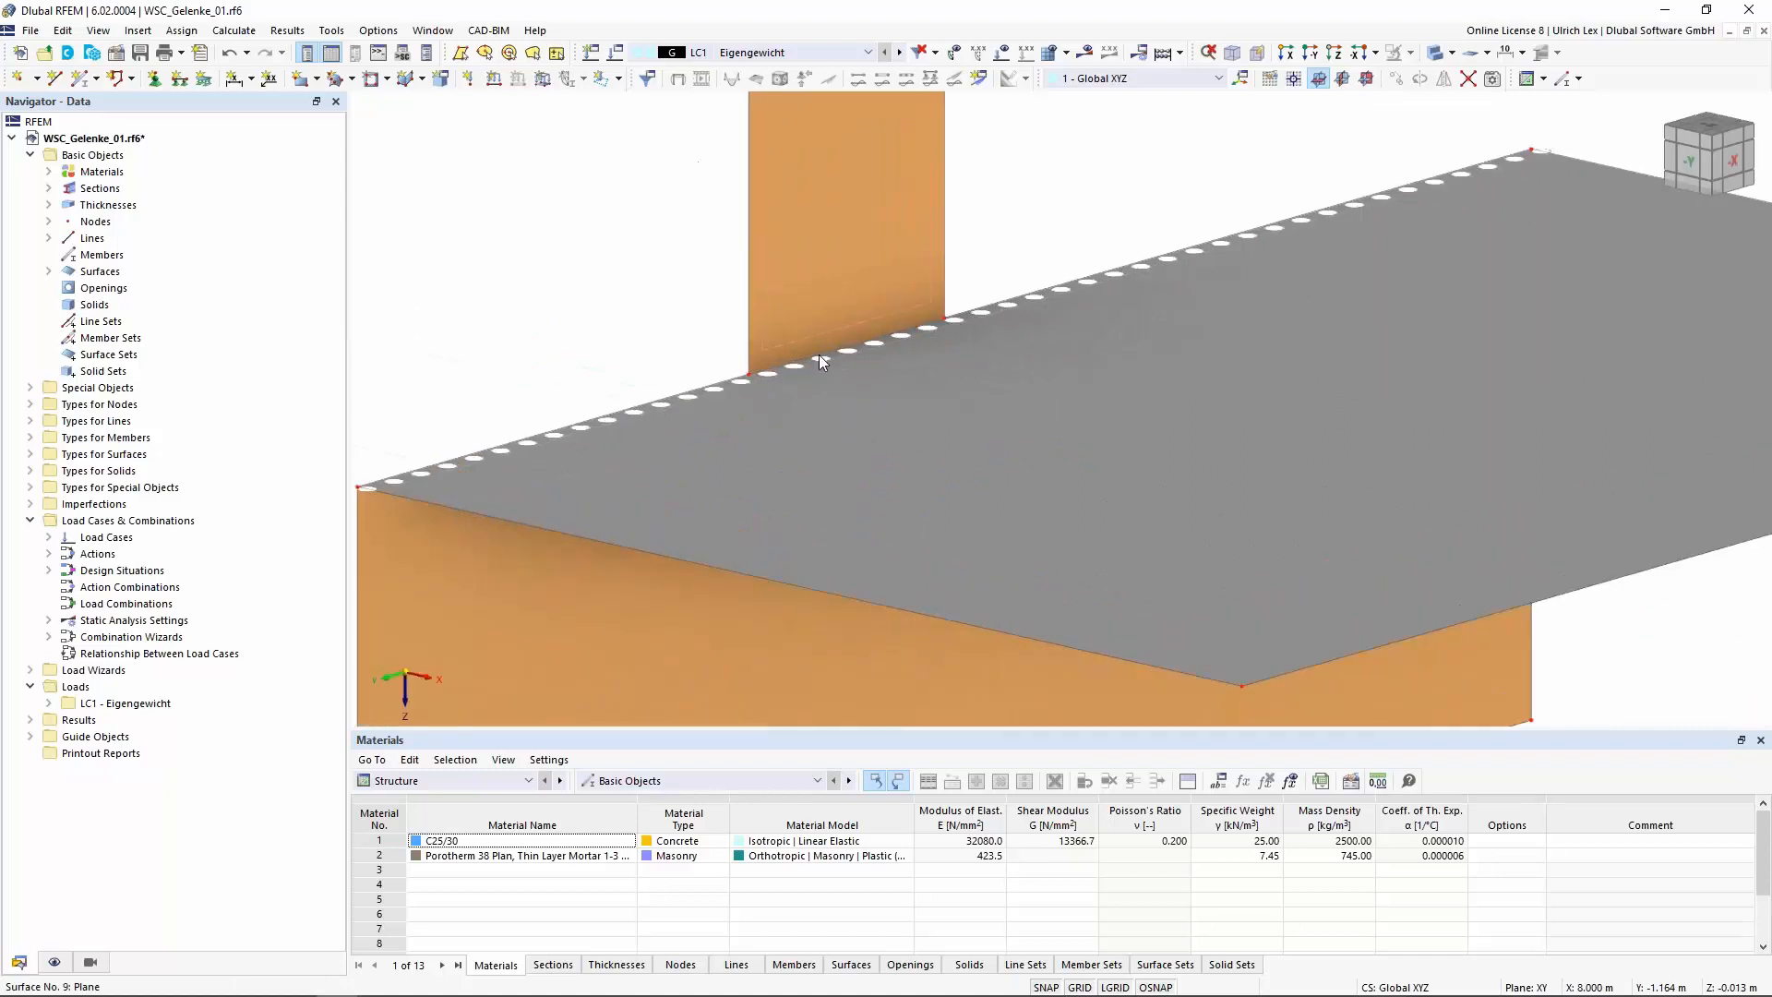
click(833, 352)
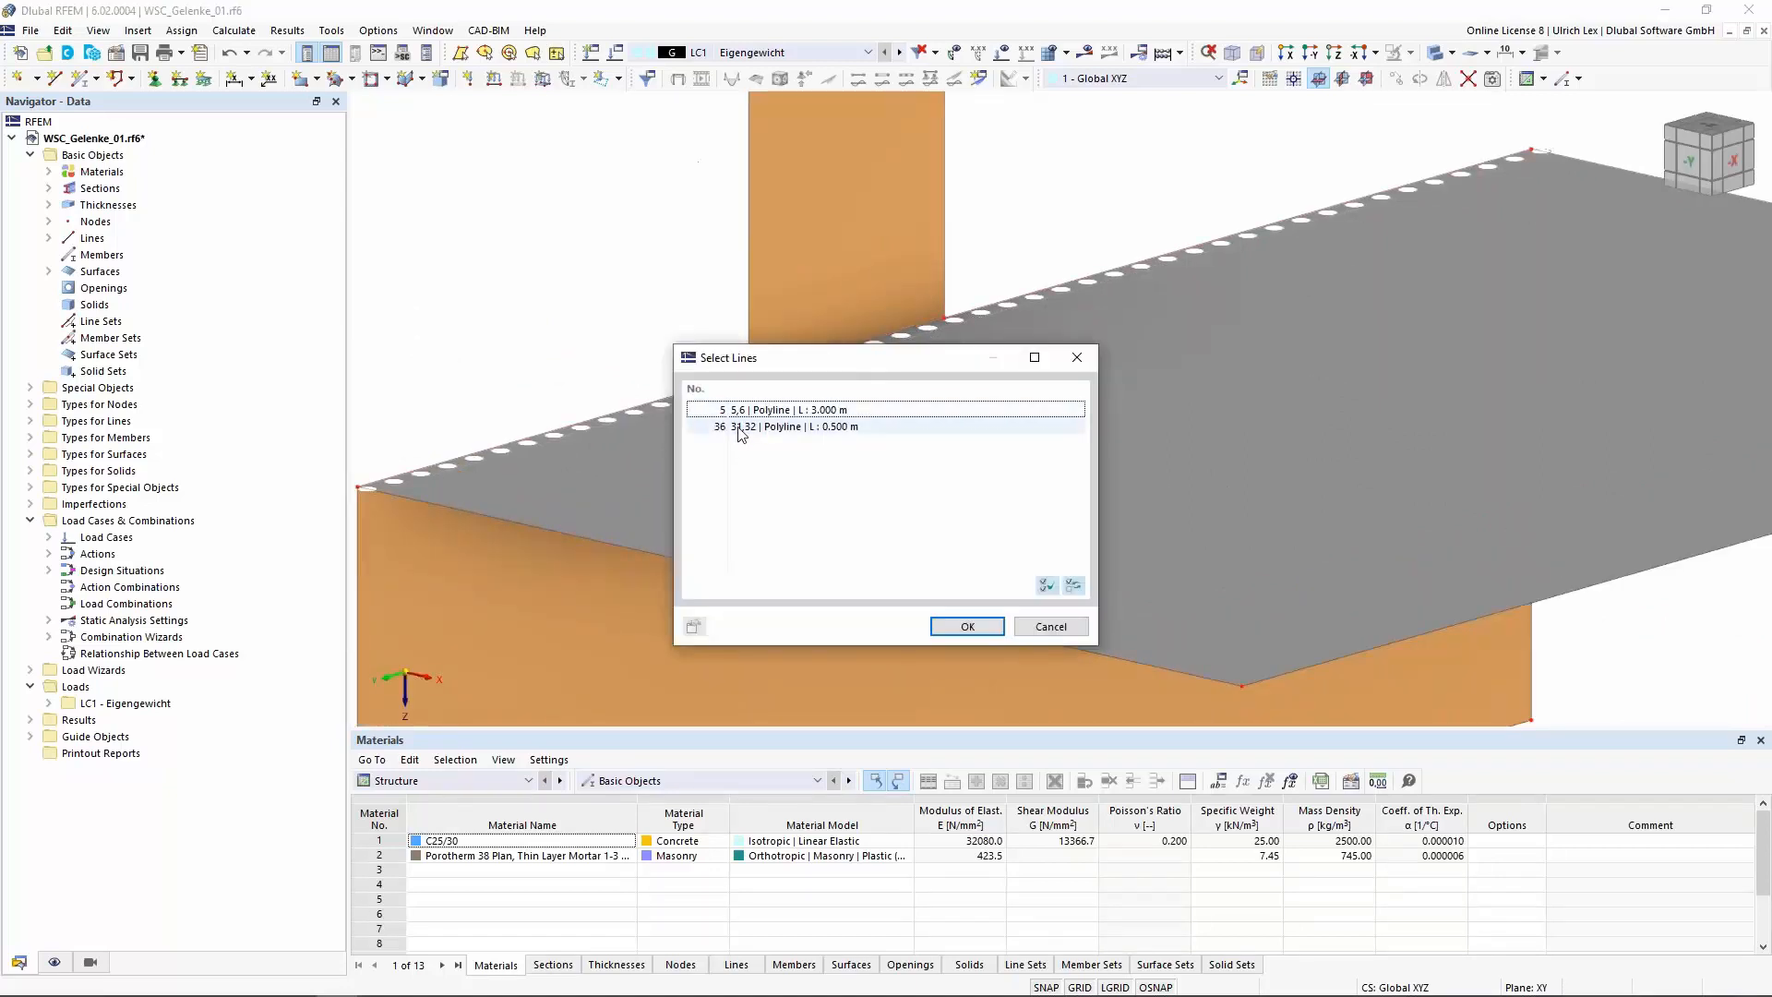
click(989, 627)
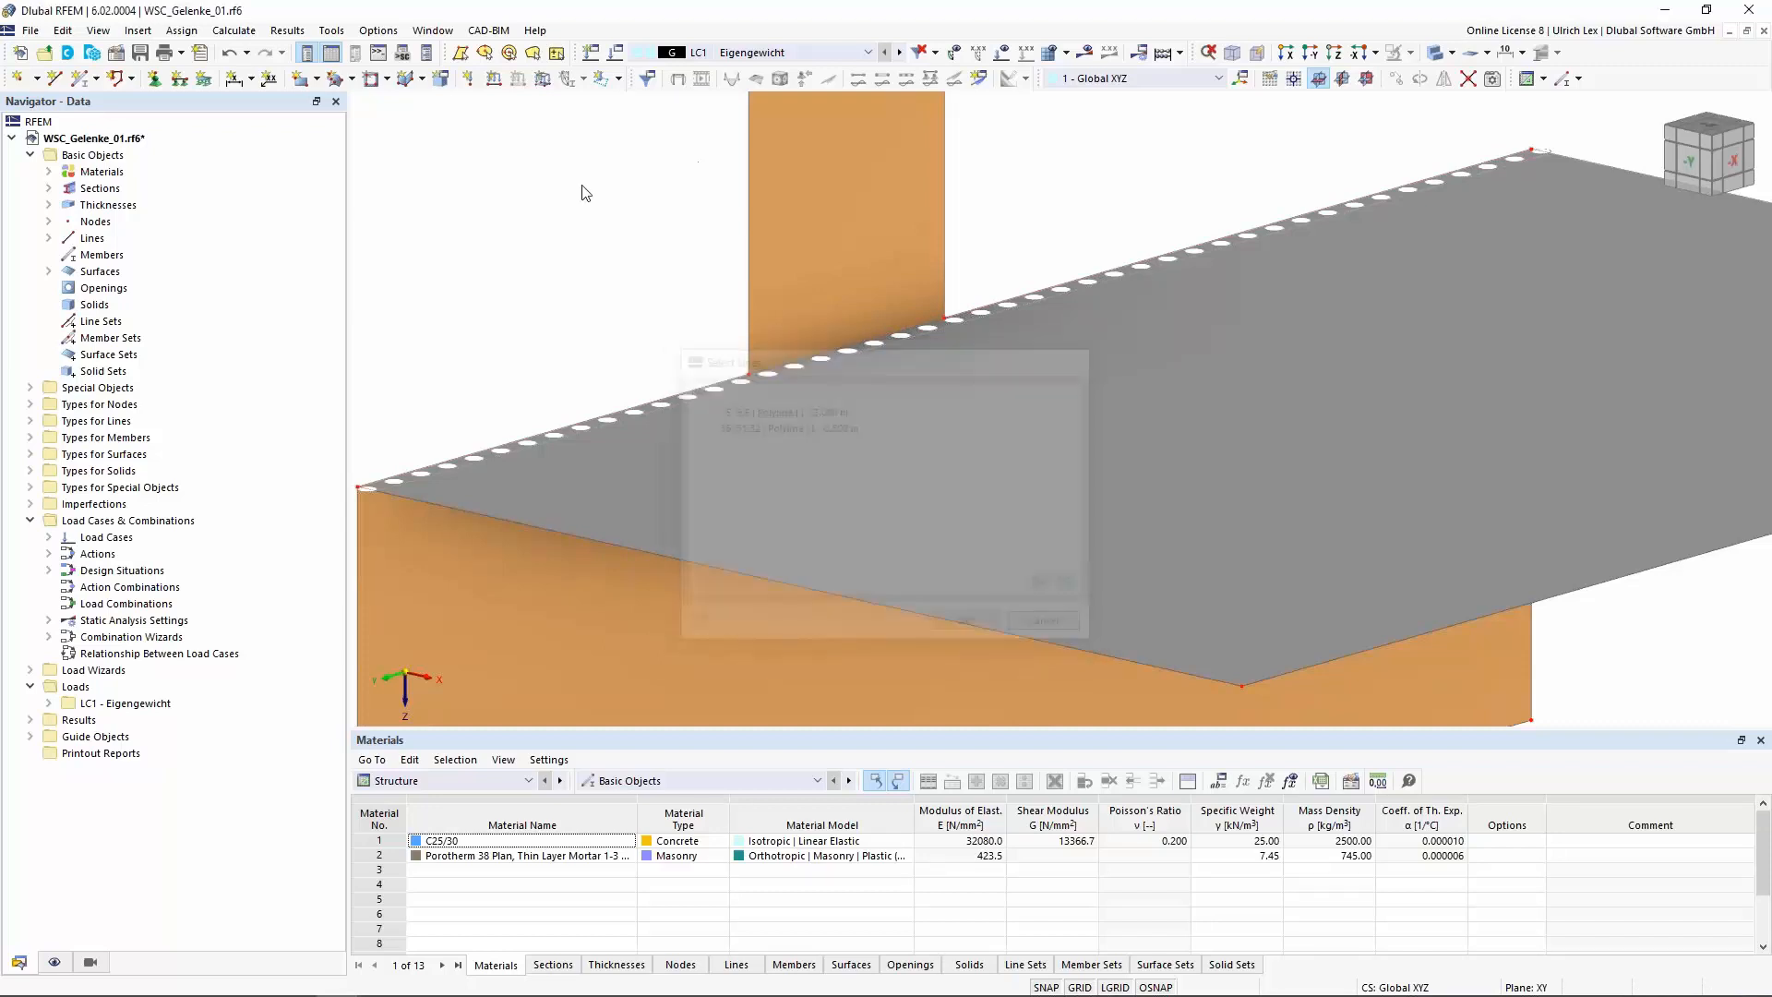
Run the model check for overlapping lines on the sample model and review the reported group
click(379, 30)
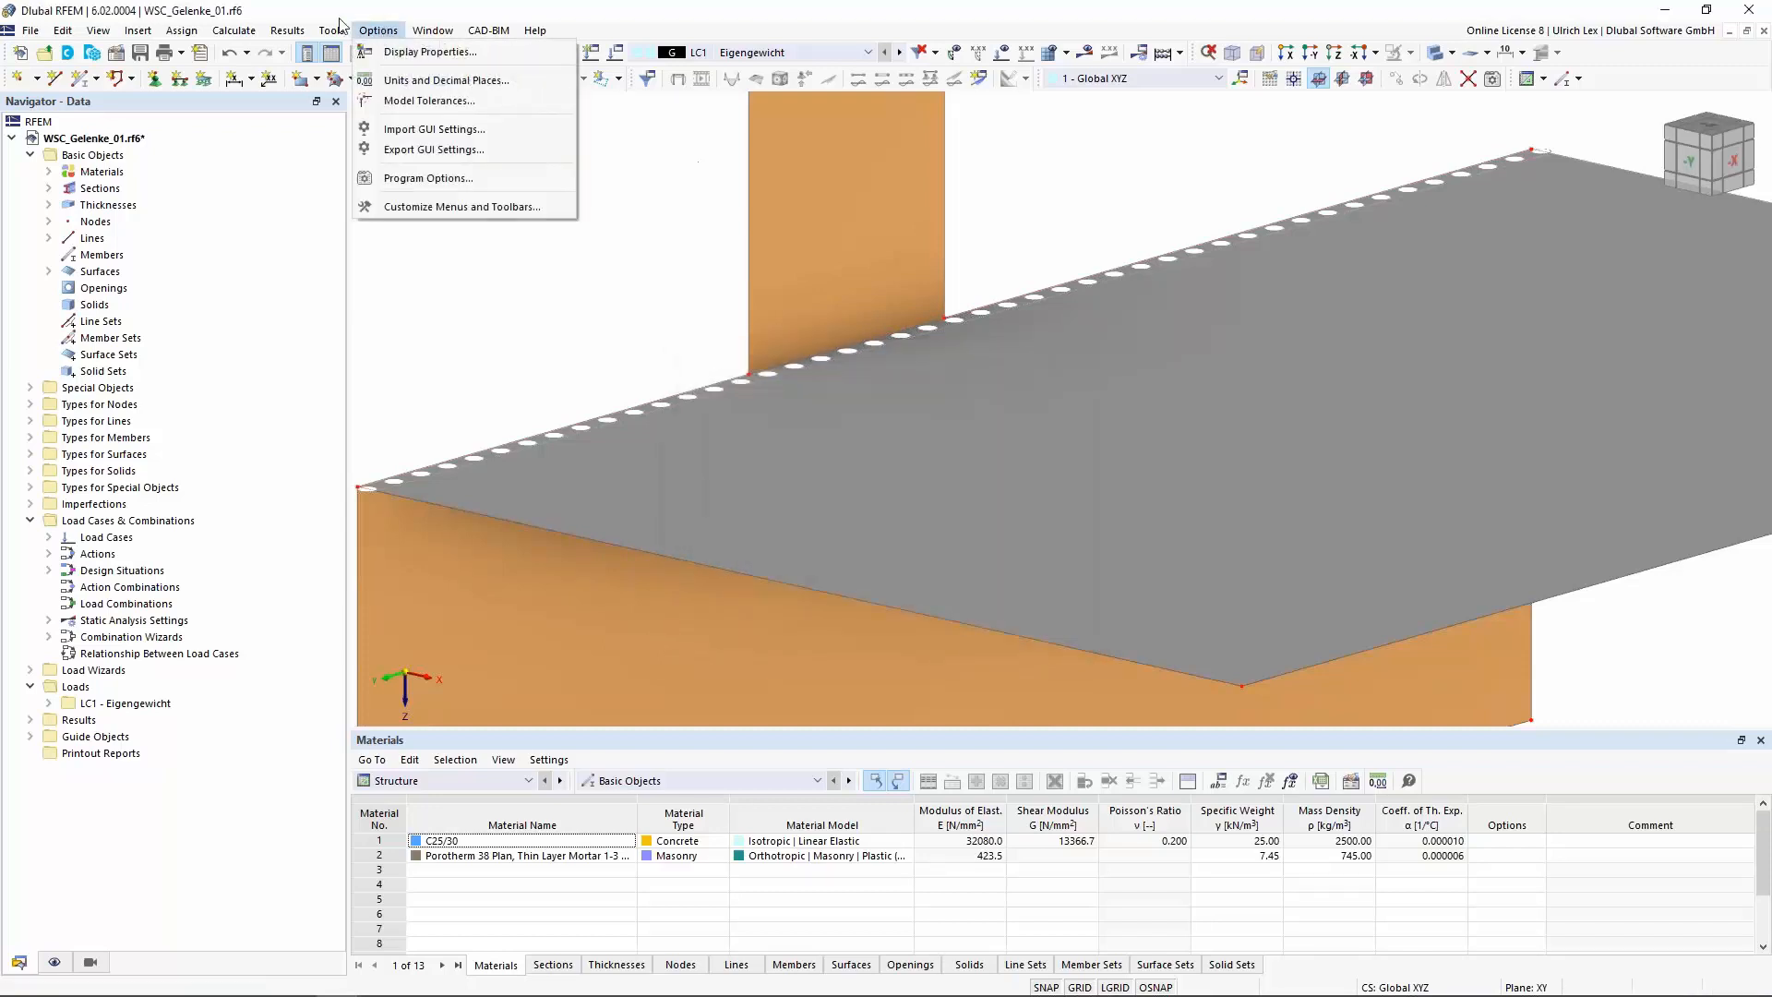
mouse_move(342, 34)
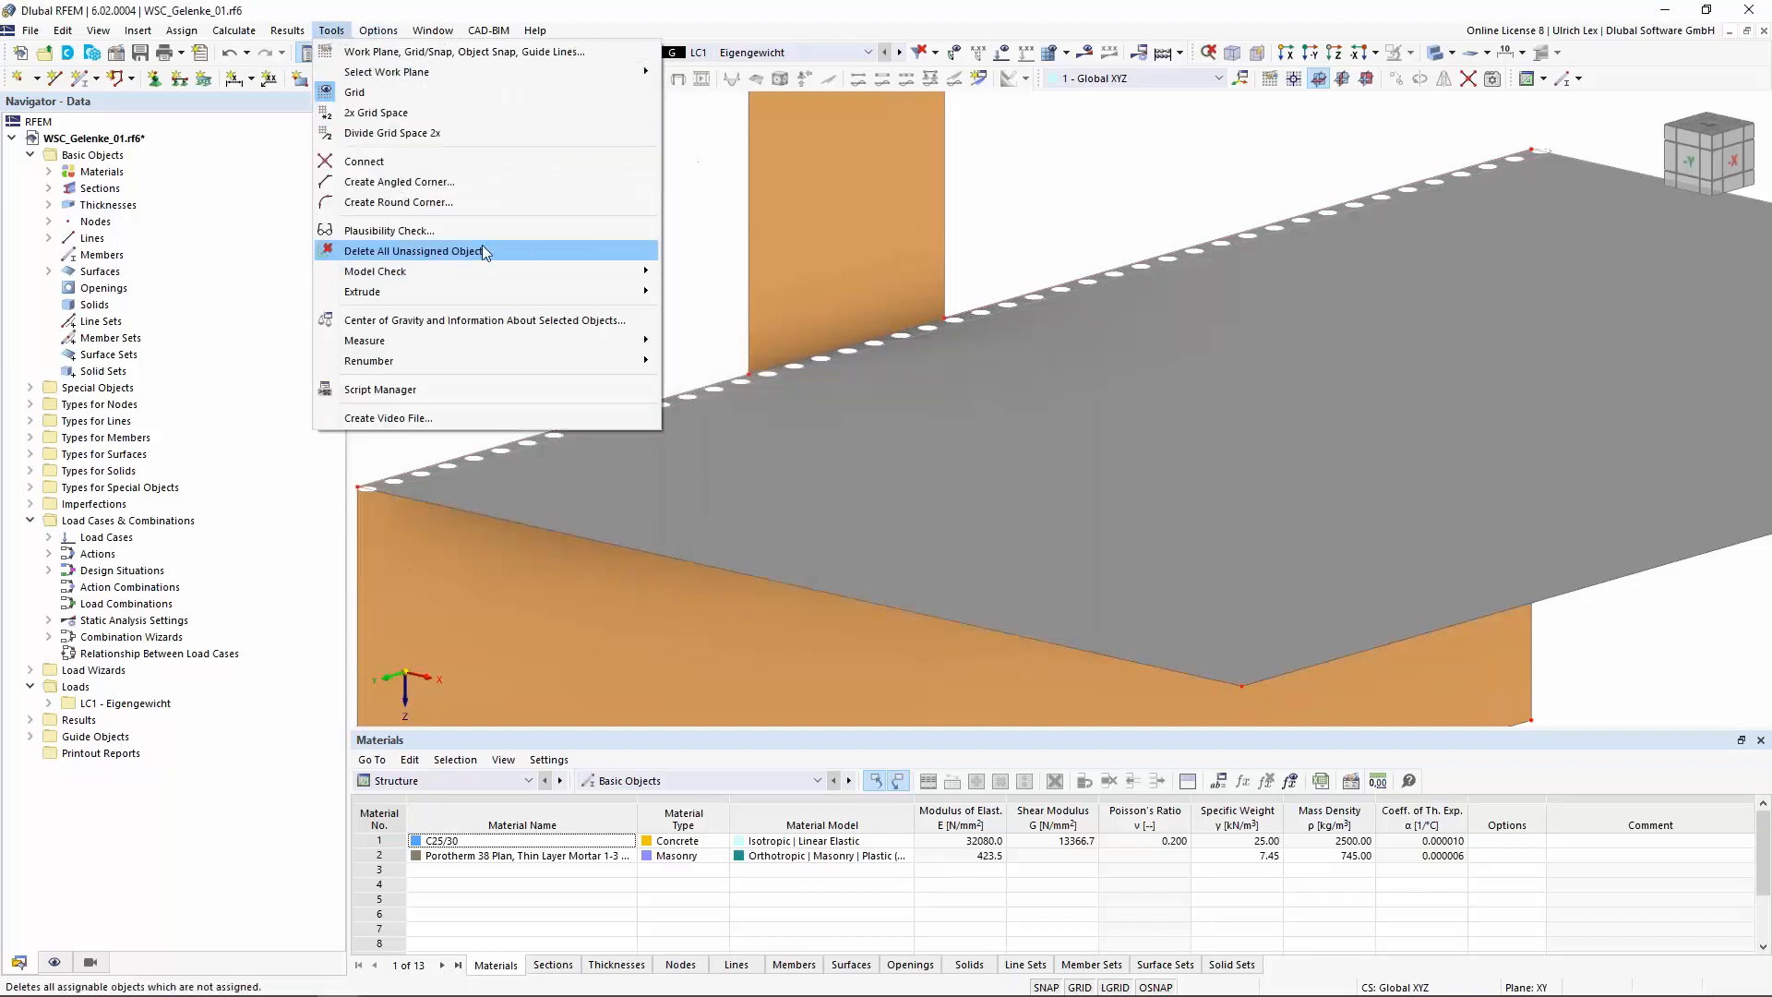
mouse_move(480, 272)
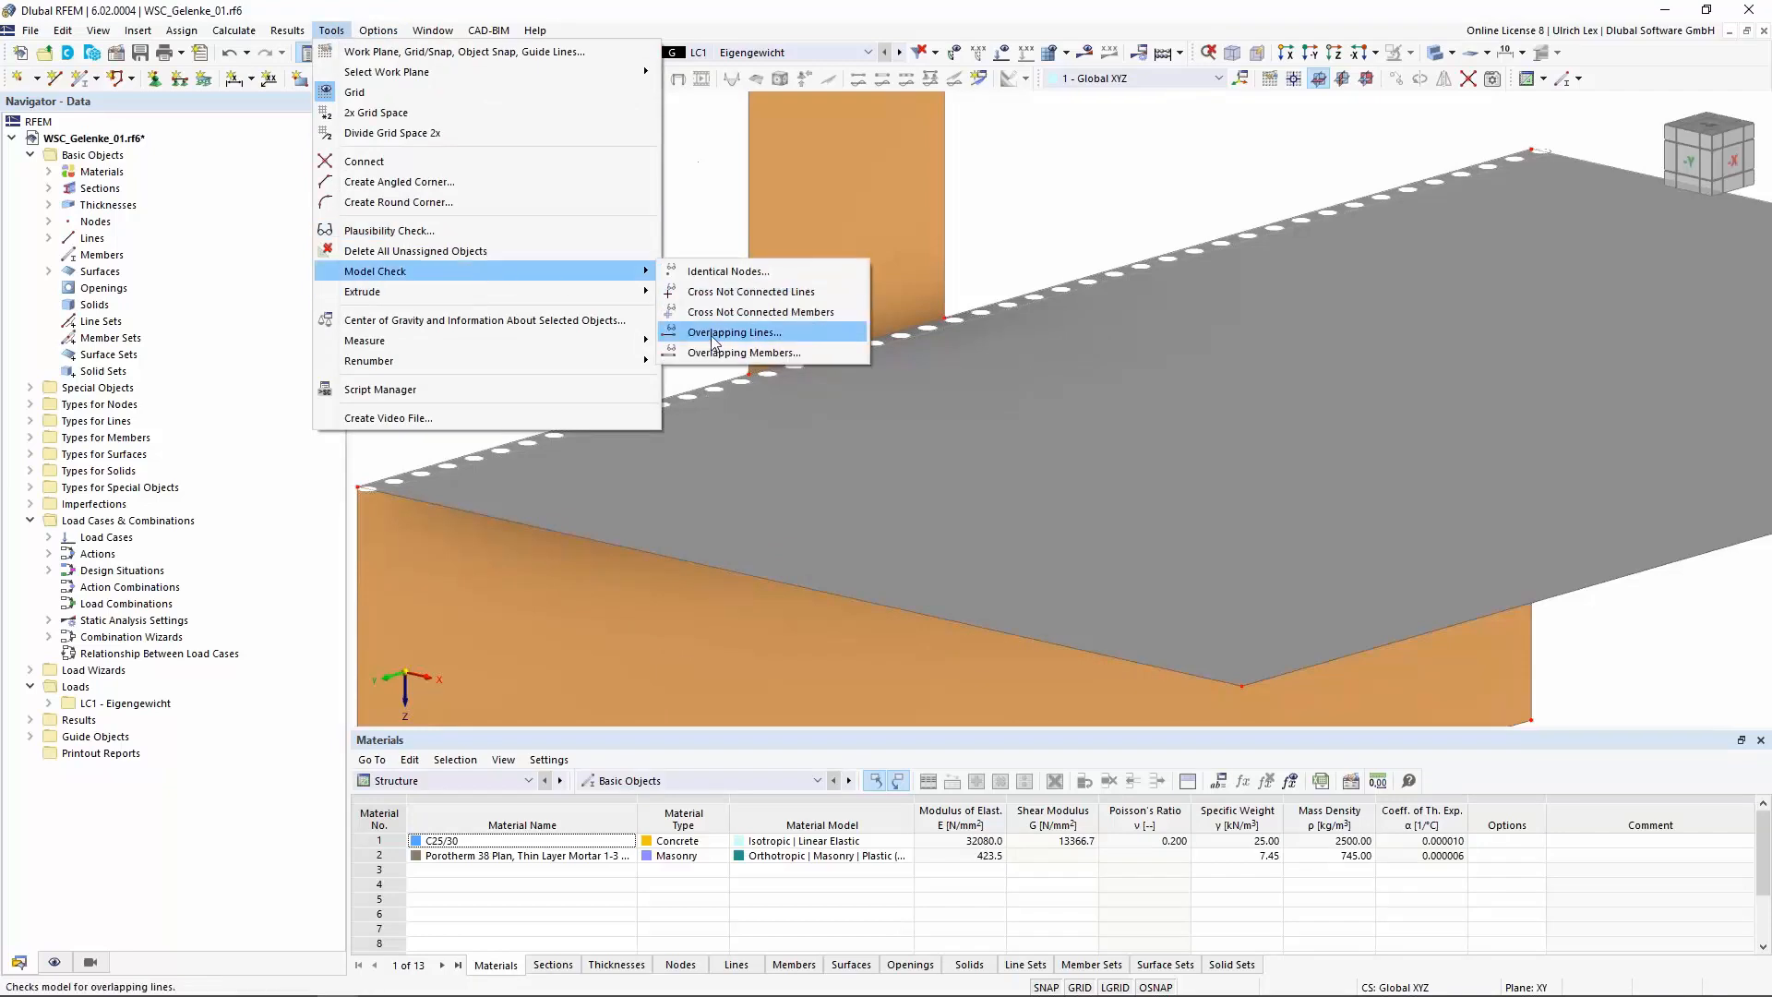
click(745, 334)
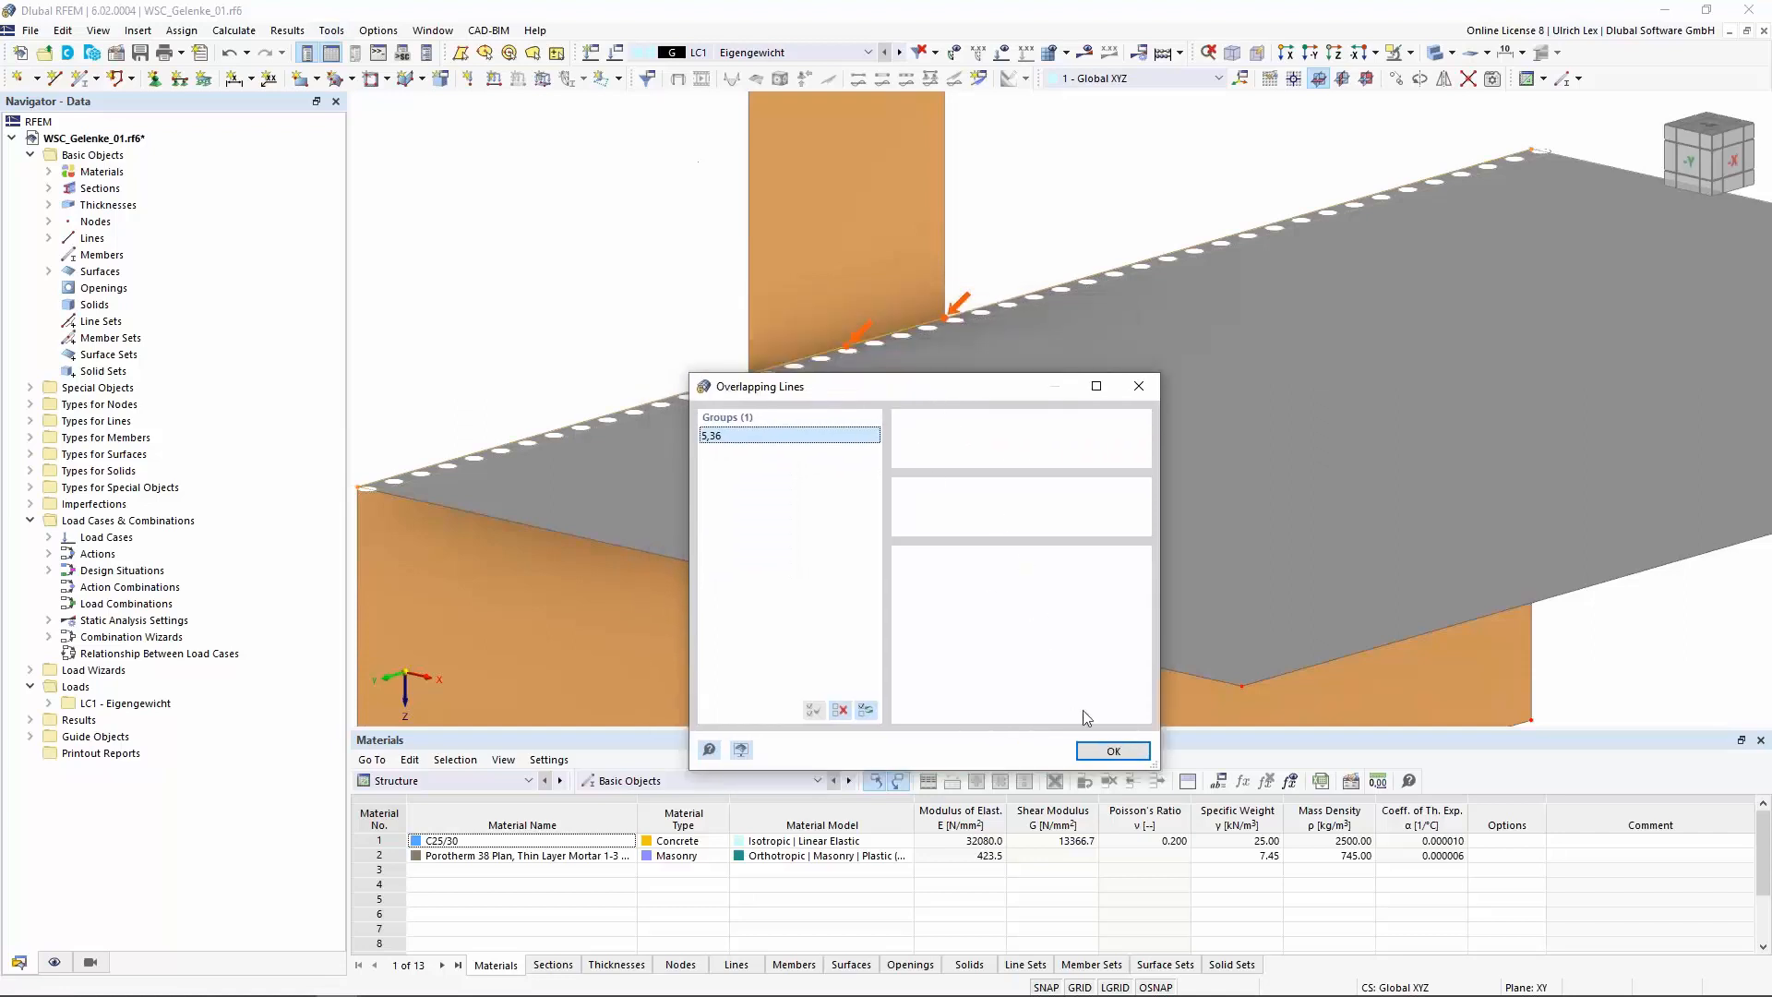
click(1115, 752)
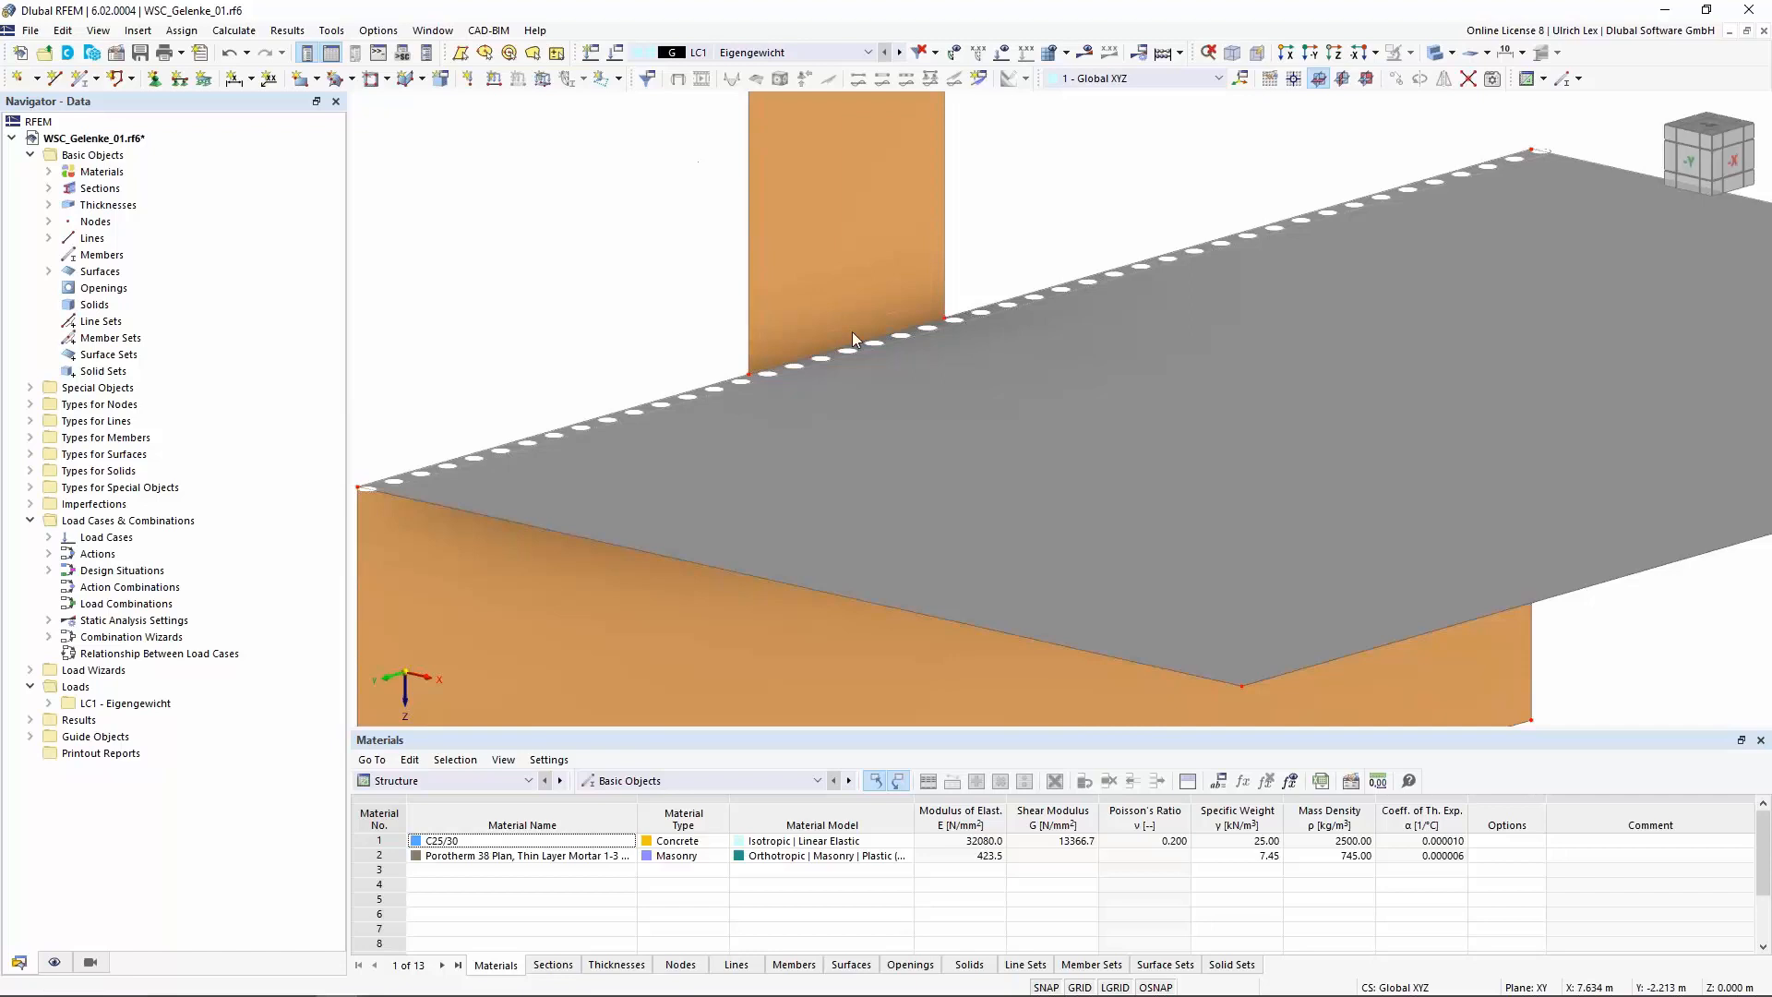
Activate the slab-wall connection for the third joint's slab hinge with a 100 mm offset a and generate its wall hinge
scroll(851, 330, down, 2)
scroll(733, 450, down, 3)
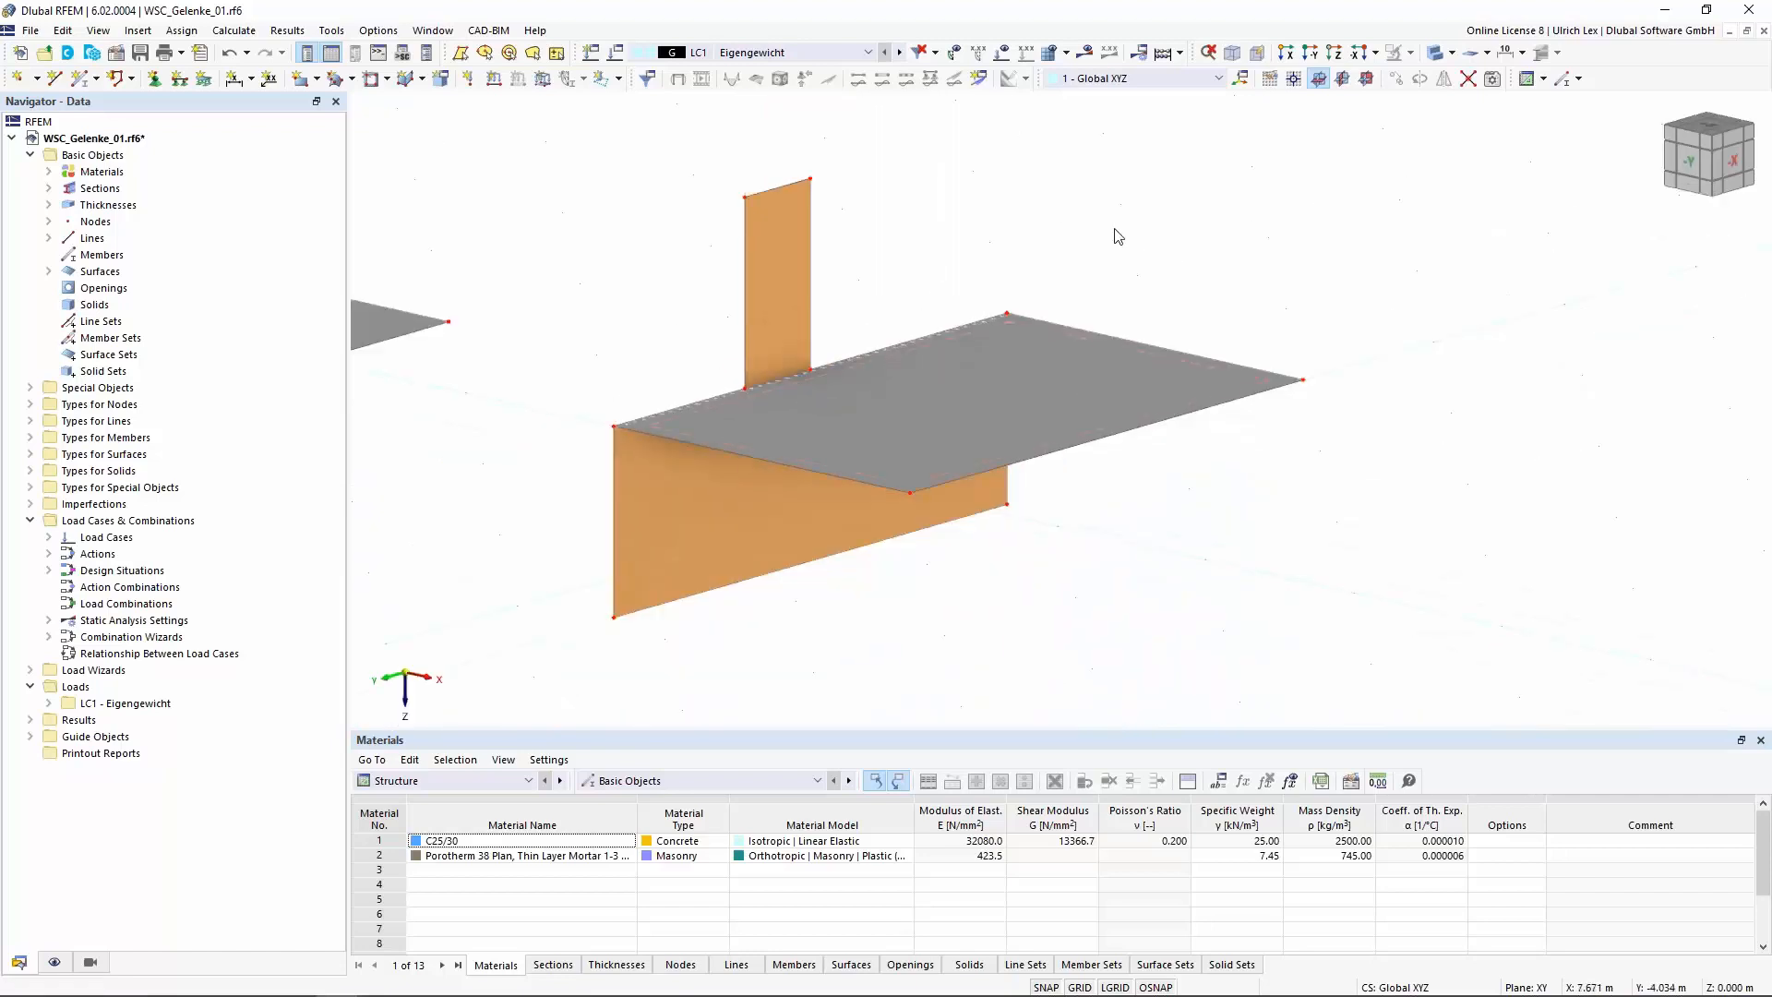
scroll(757, 385, up, 3)
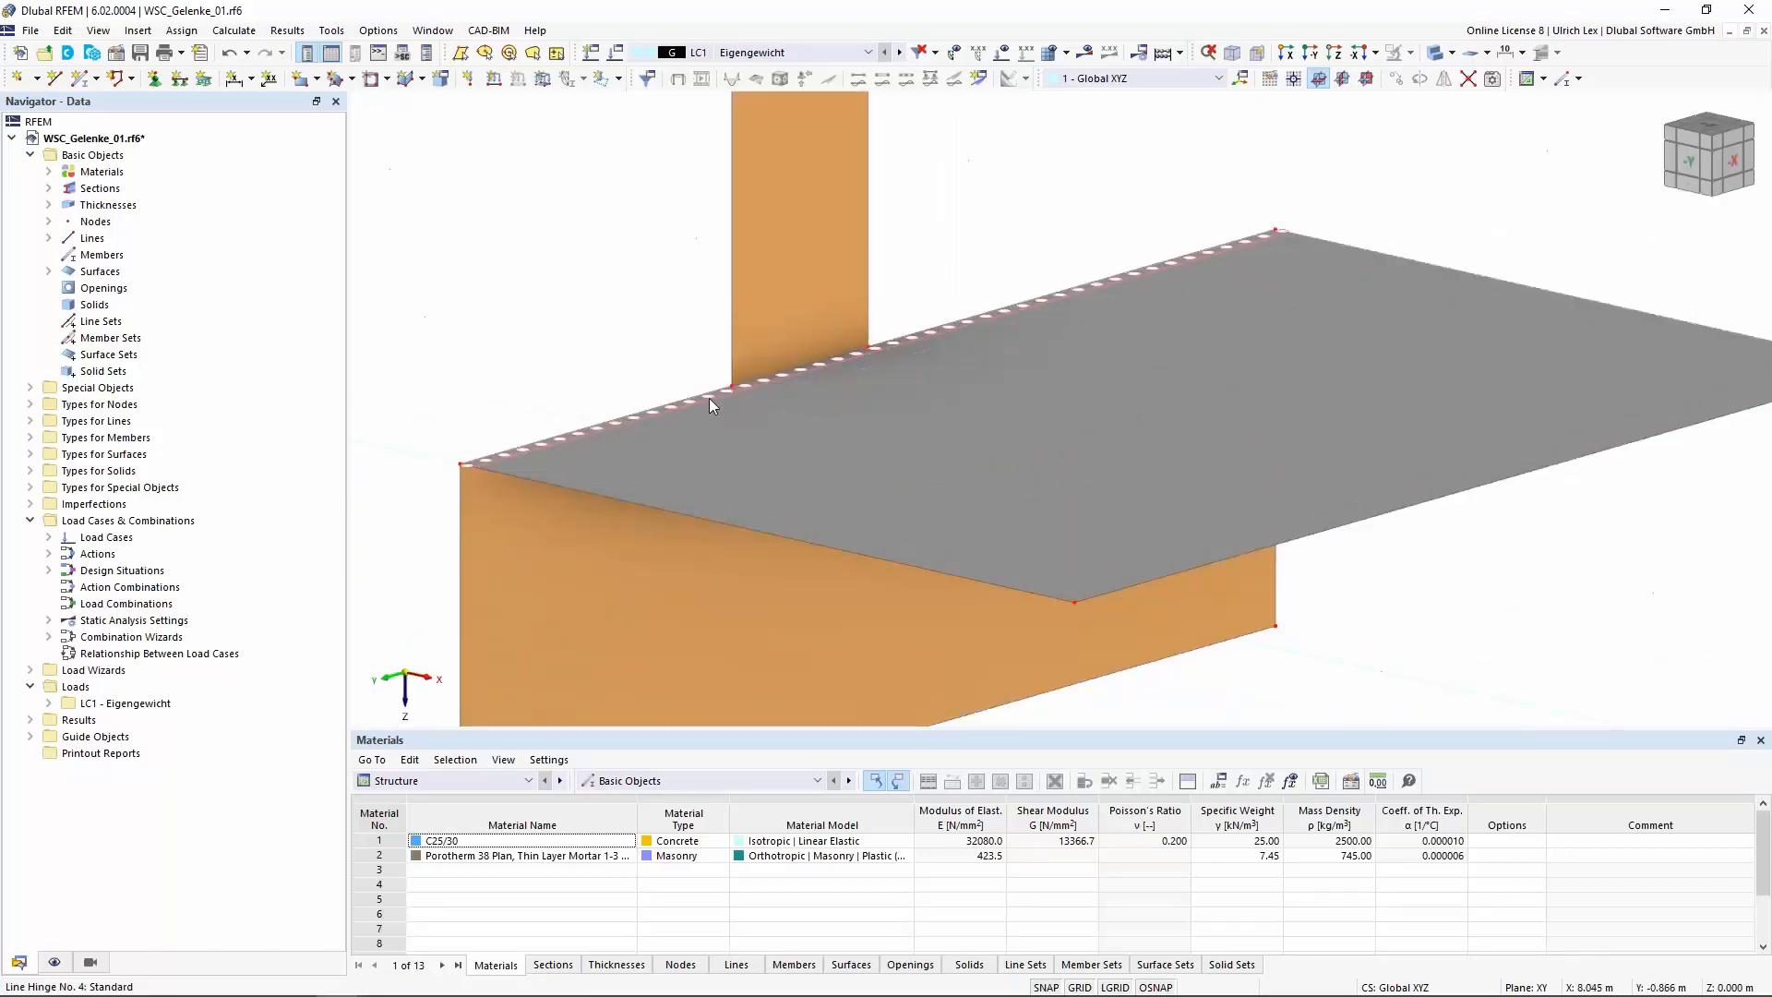
double_click(711, 404)
click(602, 494)
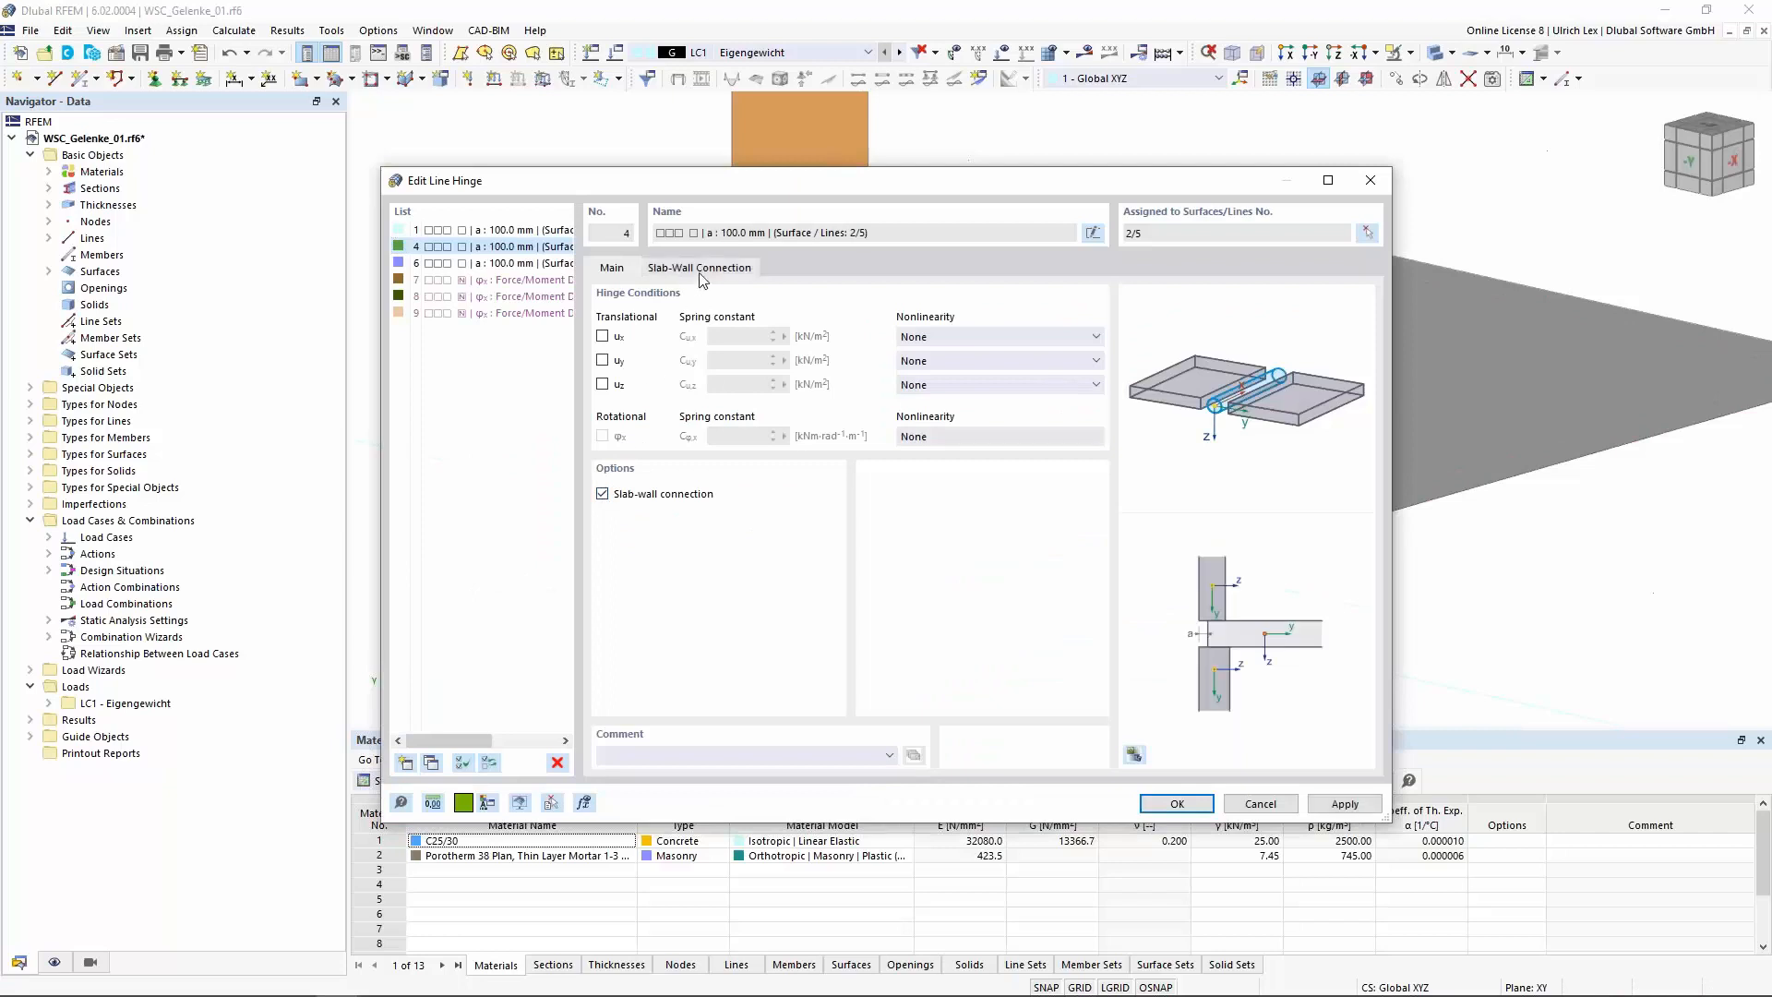
click(700, 270)
click(608, 754)
click(1177, 803)
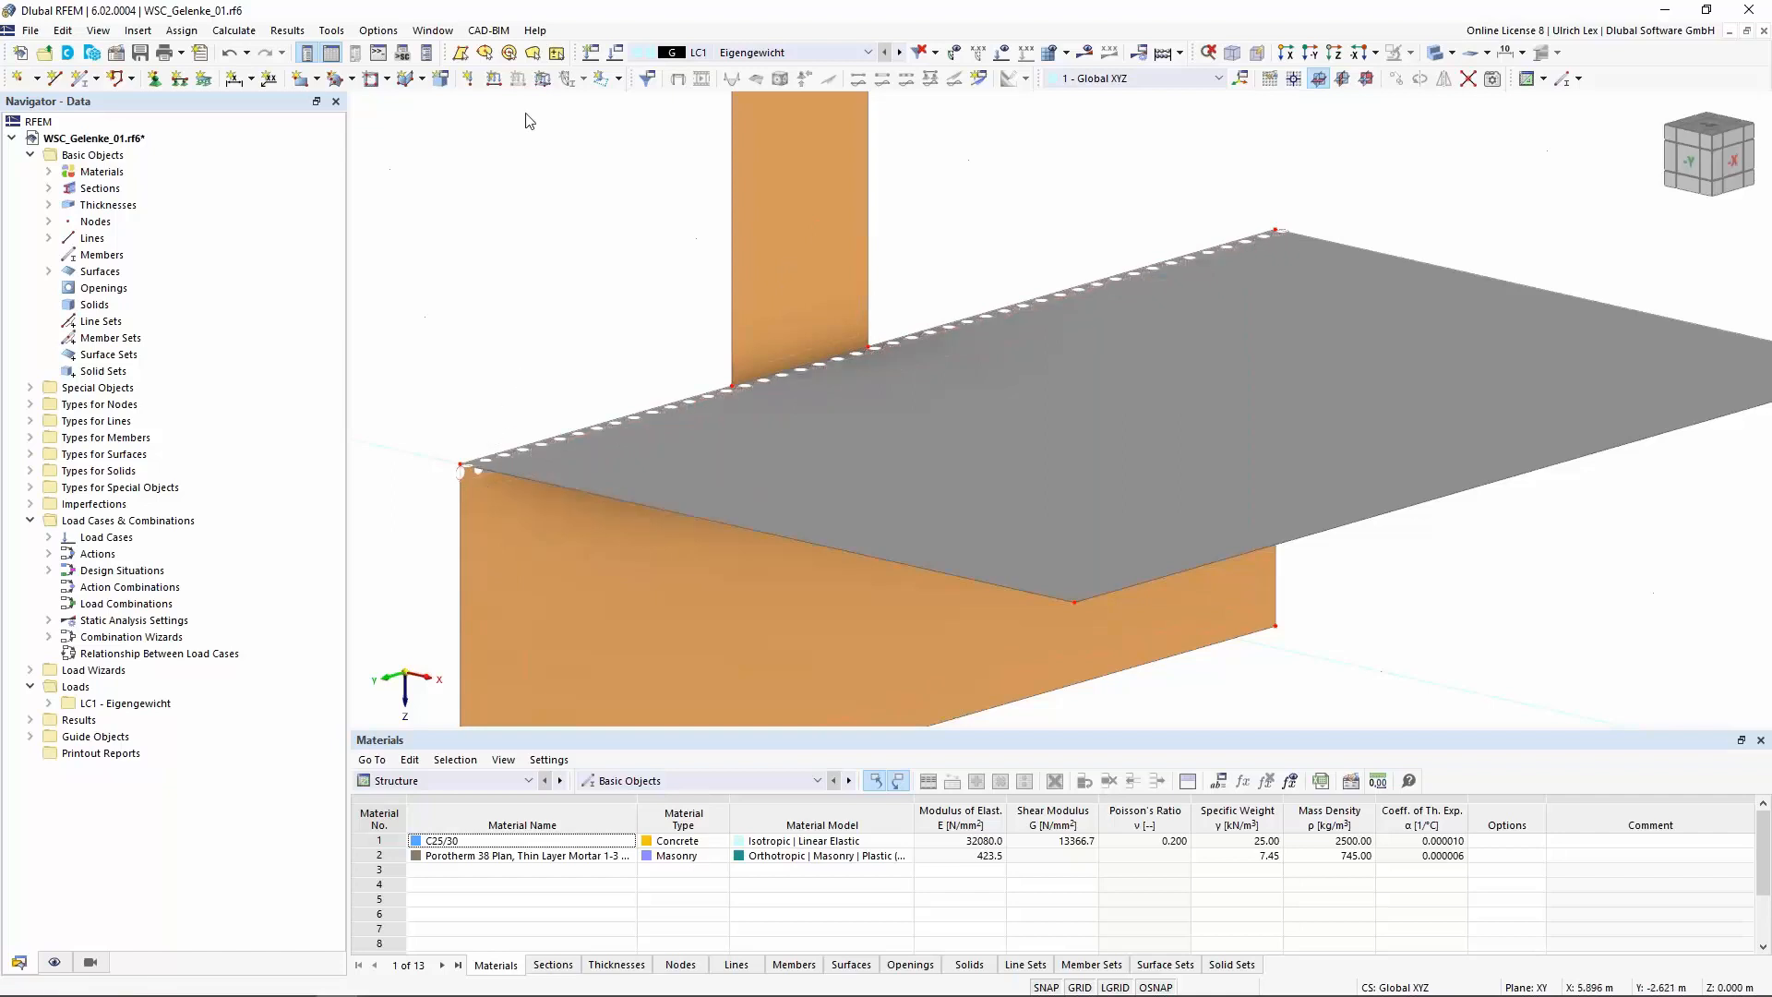
Deactivate the slab-wall connection on the third joint's slab hinge and connect the overlapping lines of the joint with the Connect tool
double_click(779, 381)
click(614, 491)
click(1177, 802)
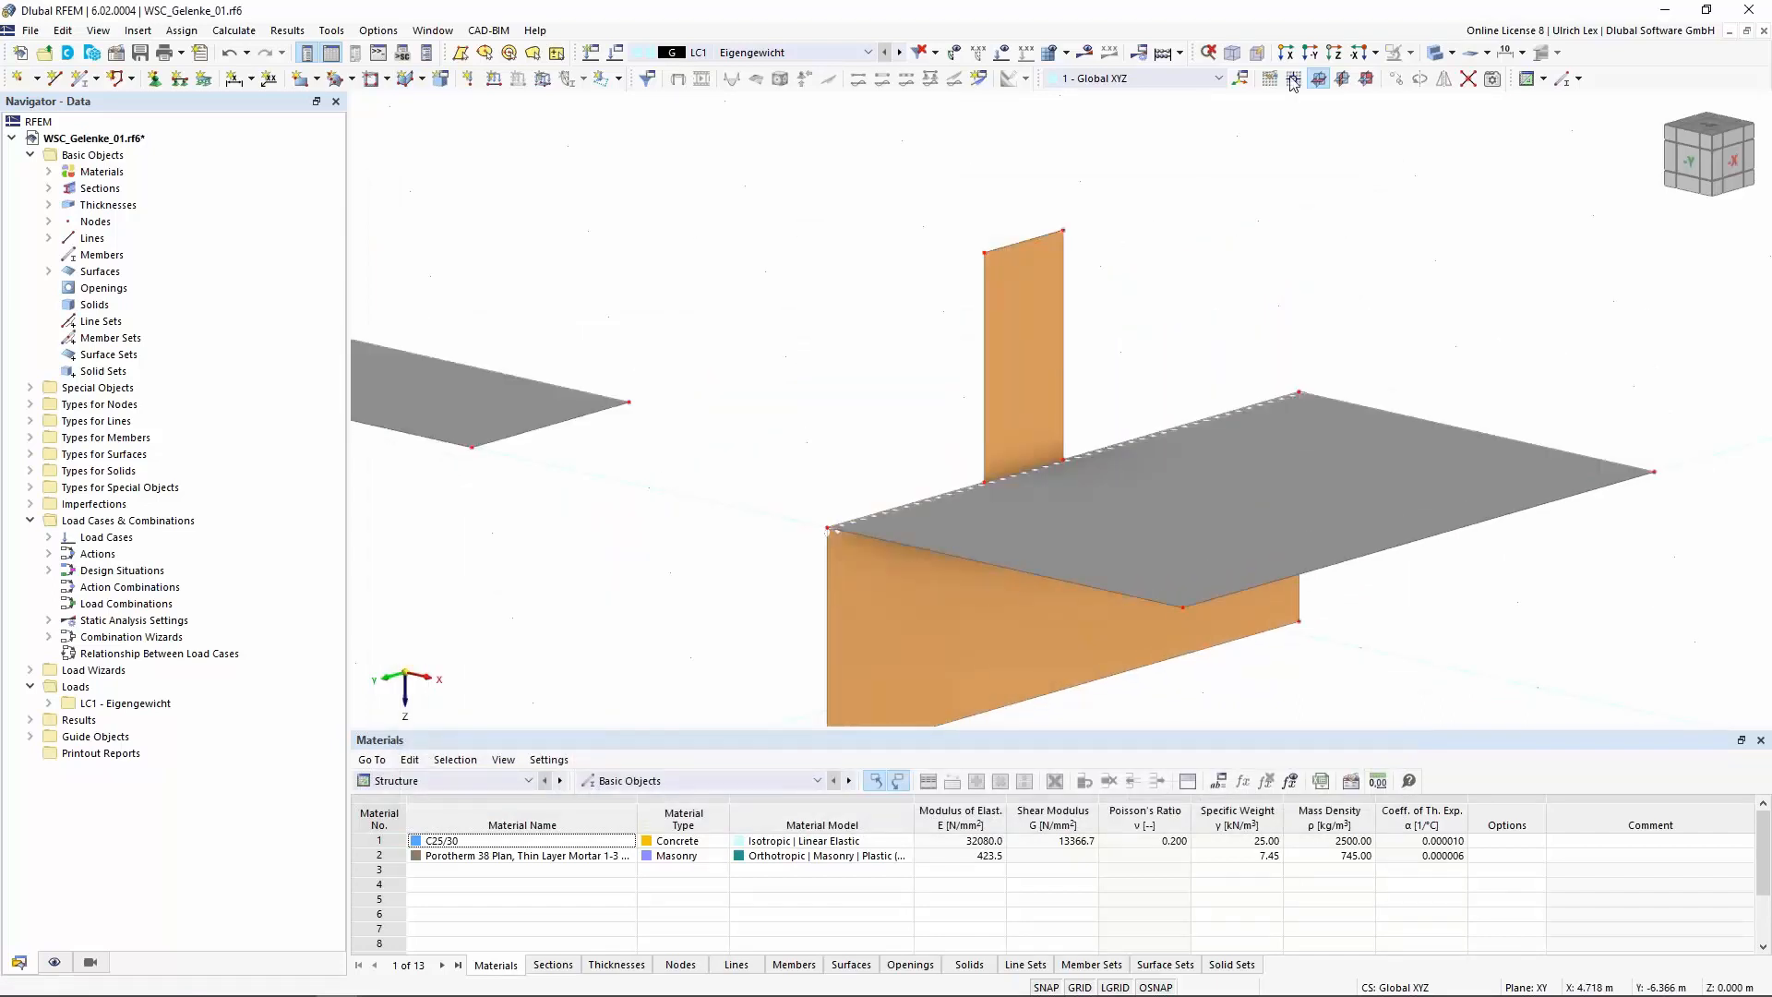
drag(704, 165, 1681, 686)
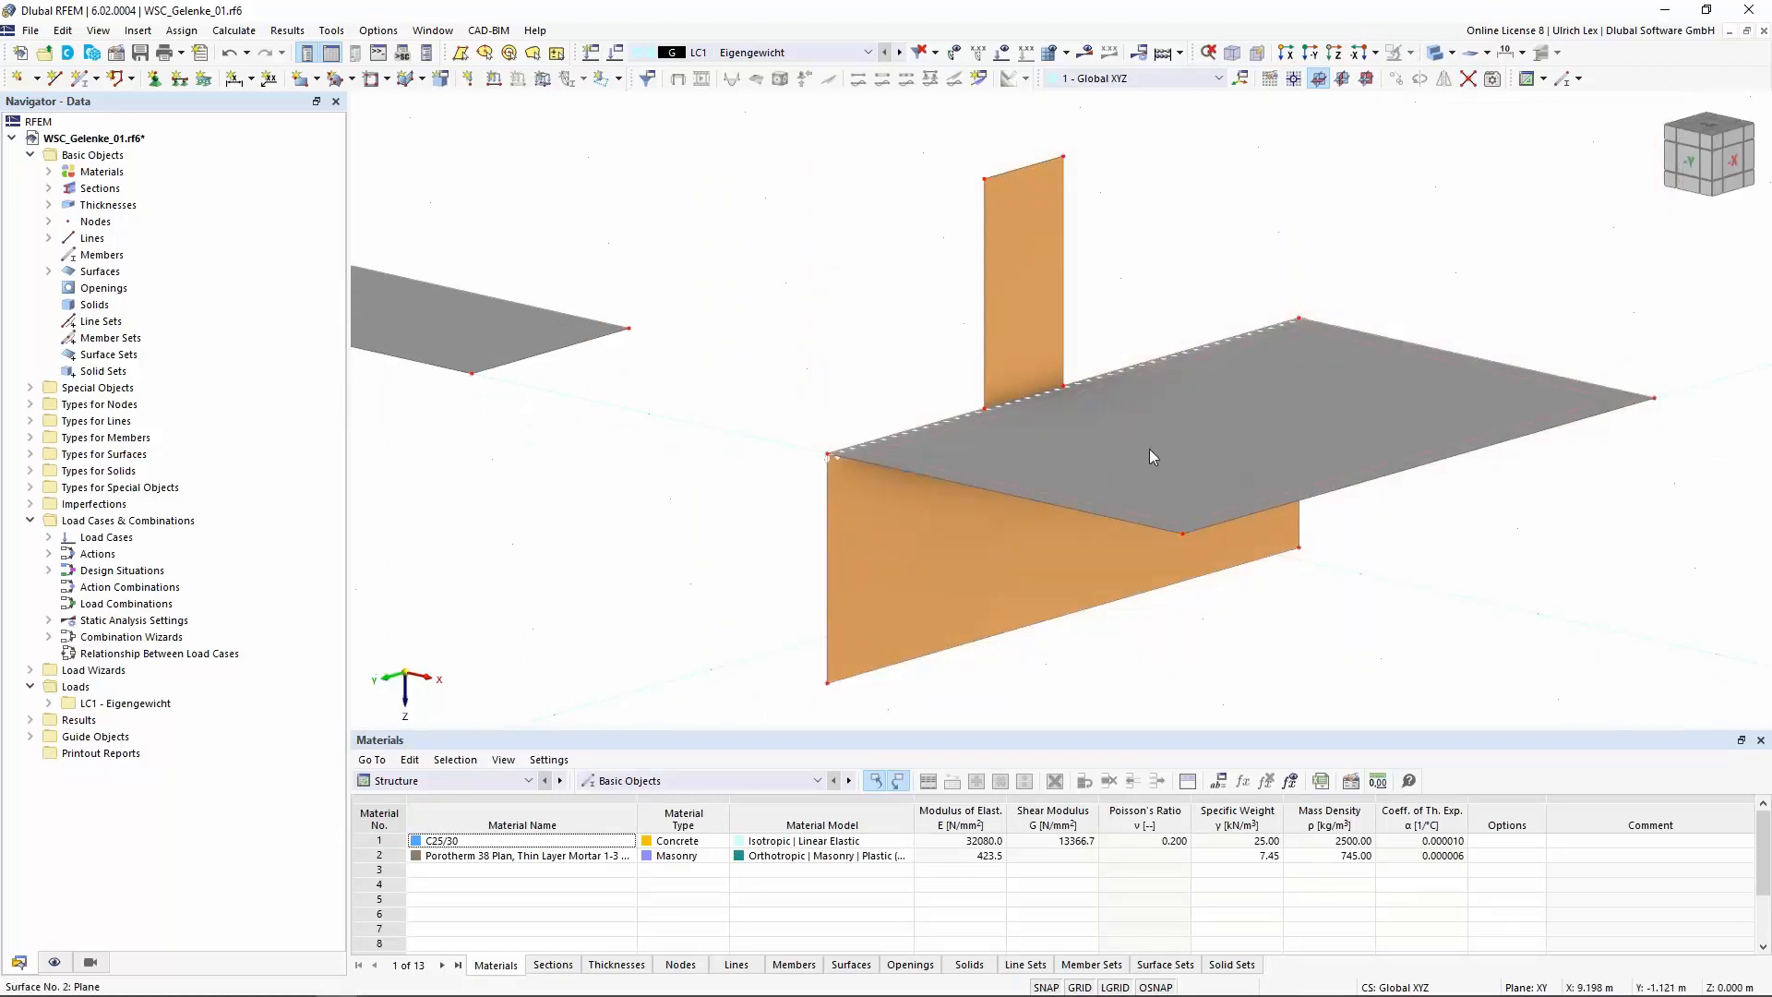
Check the properties of line 36 beneath the third joint's narrow upper wall without changing them
scroll(1020, 395, up, 4)
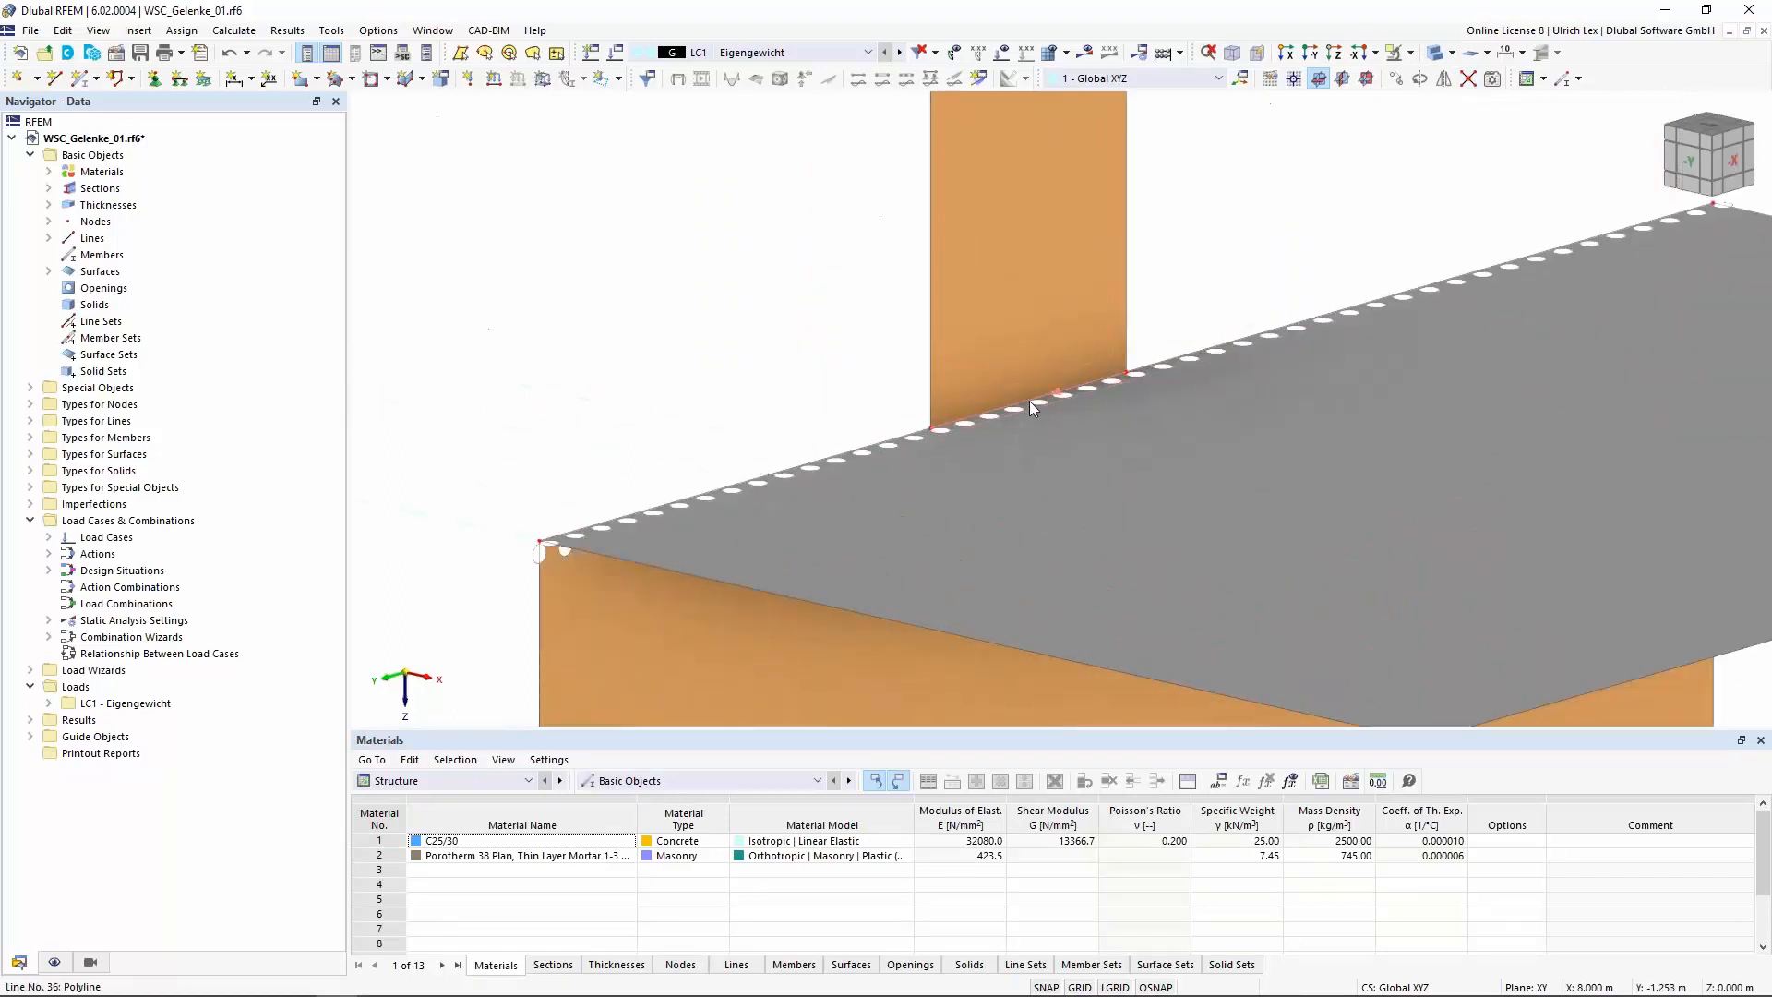
double_click(1012, 406)
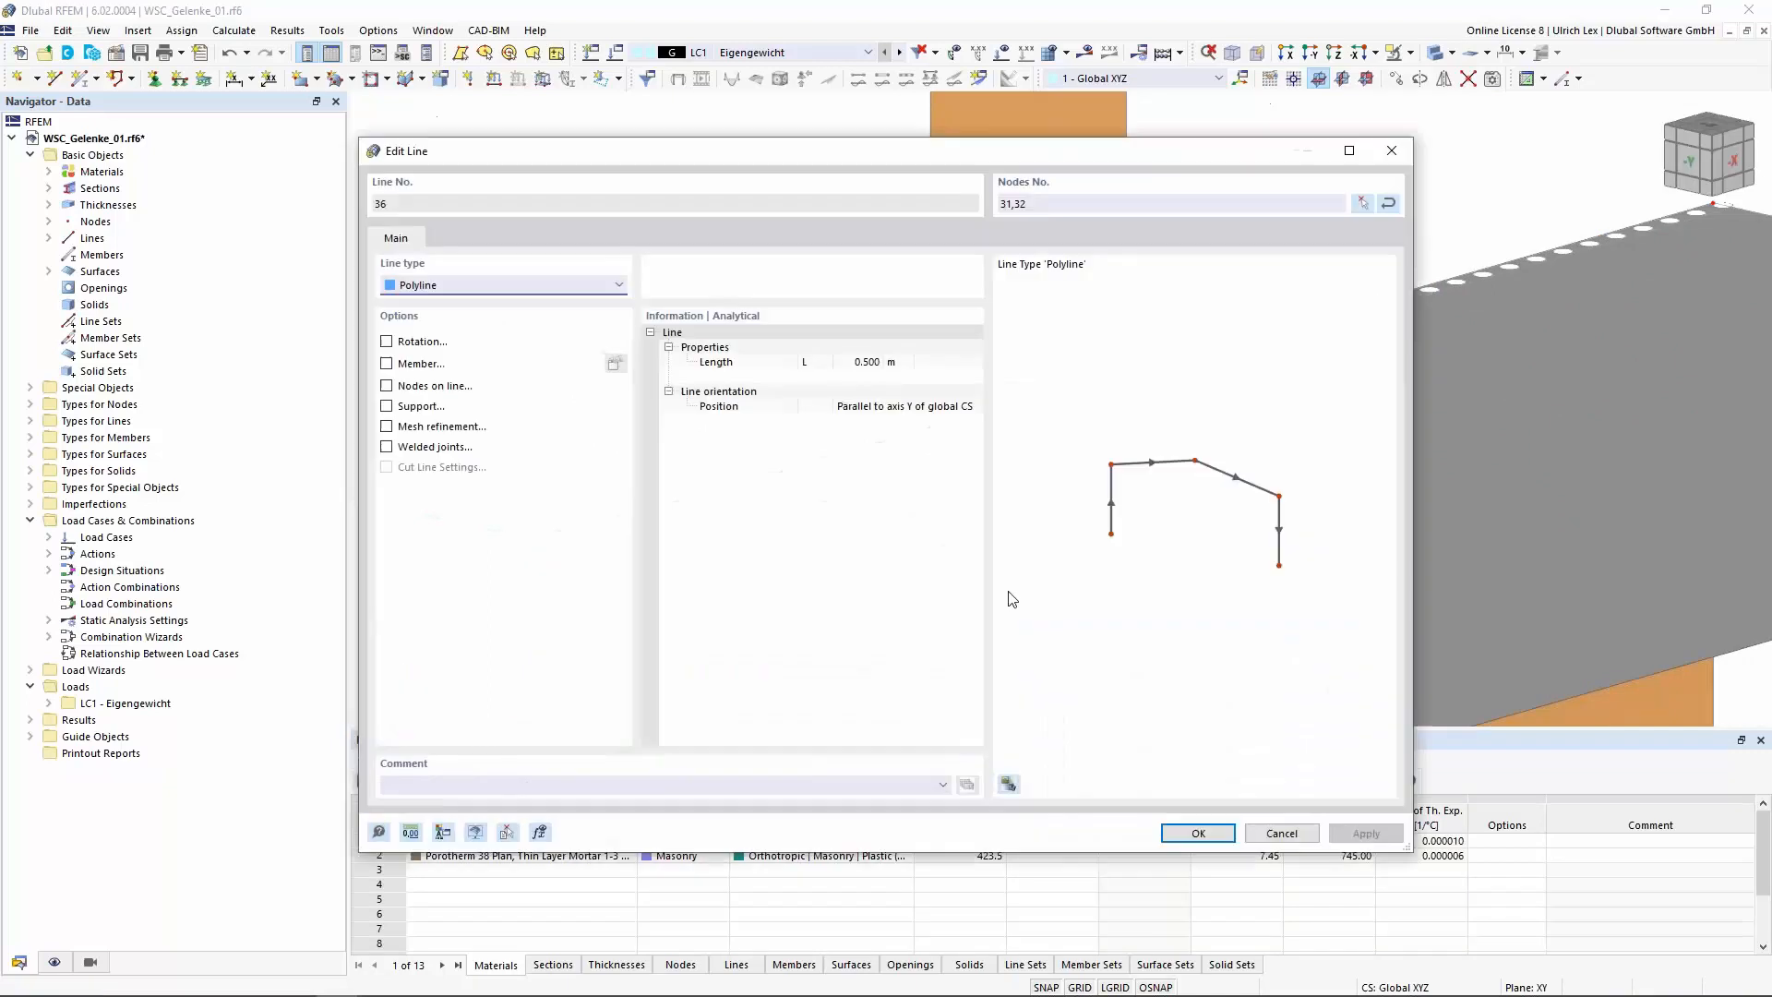
click(1265, 833)
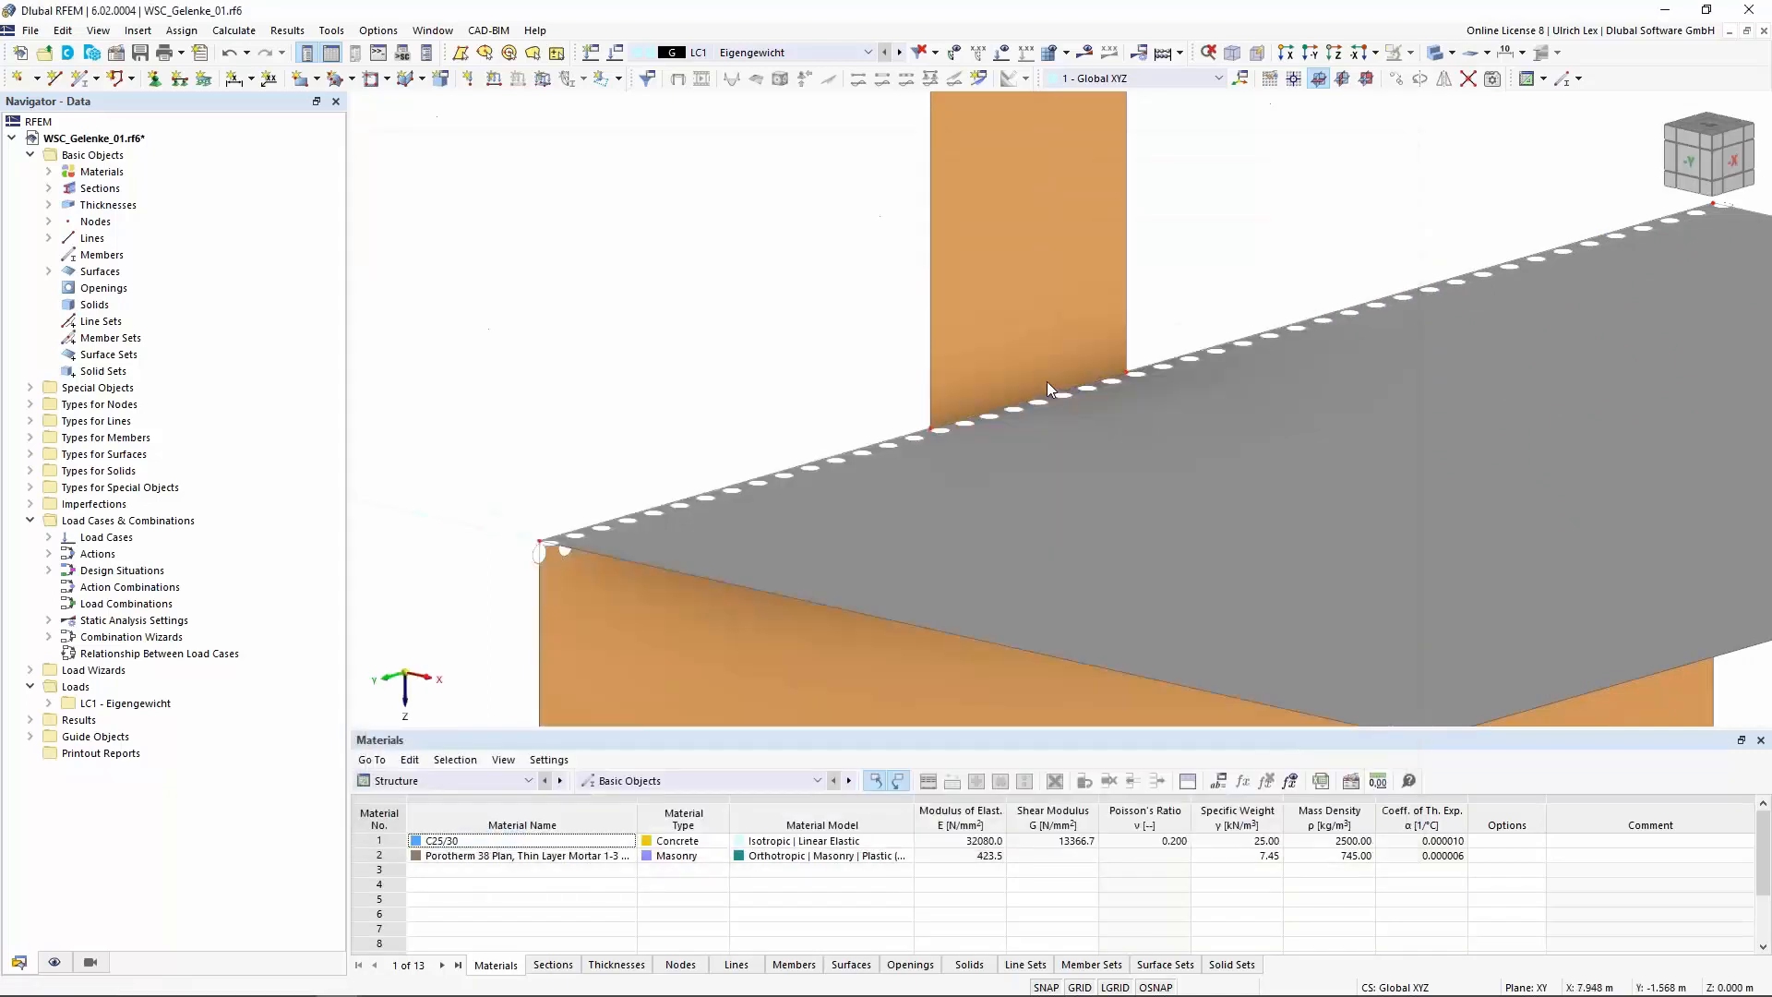
Reactivate the slab-wall connection on the third joint's connected slab hinge with a 100 mm offset a and generate the upper wall's hinge
double_click(903, 447)
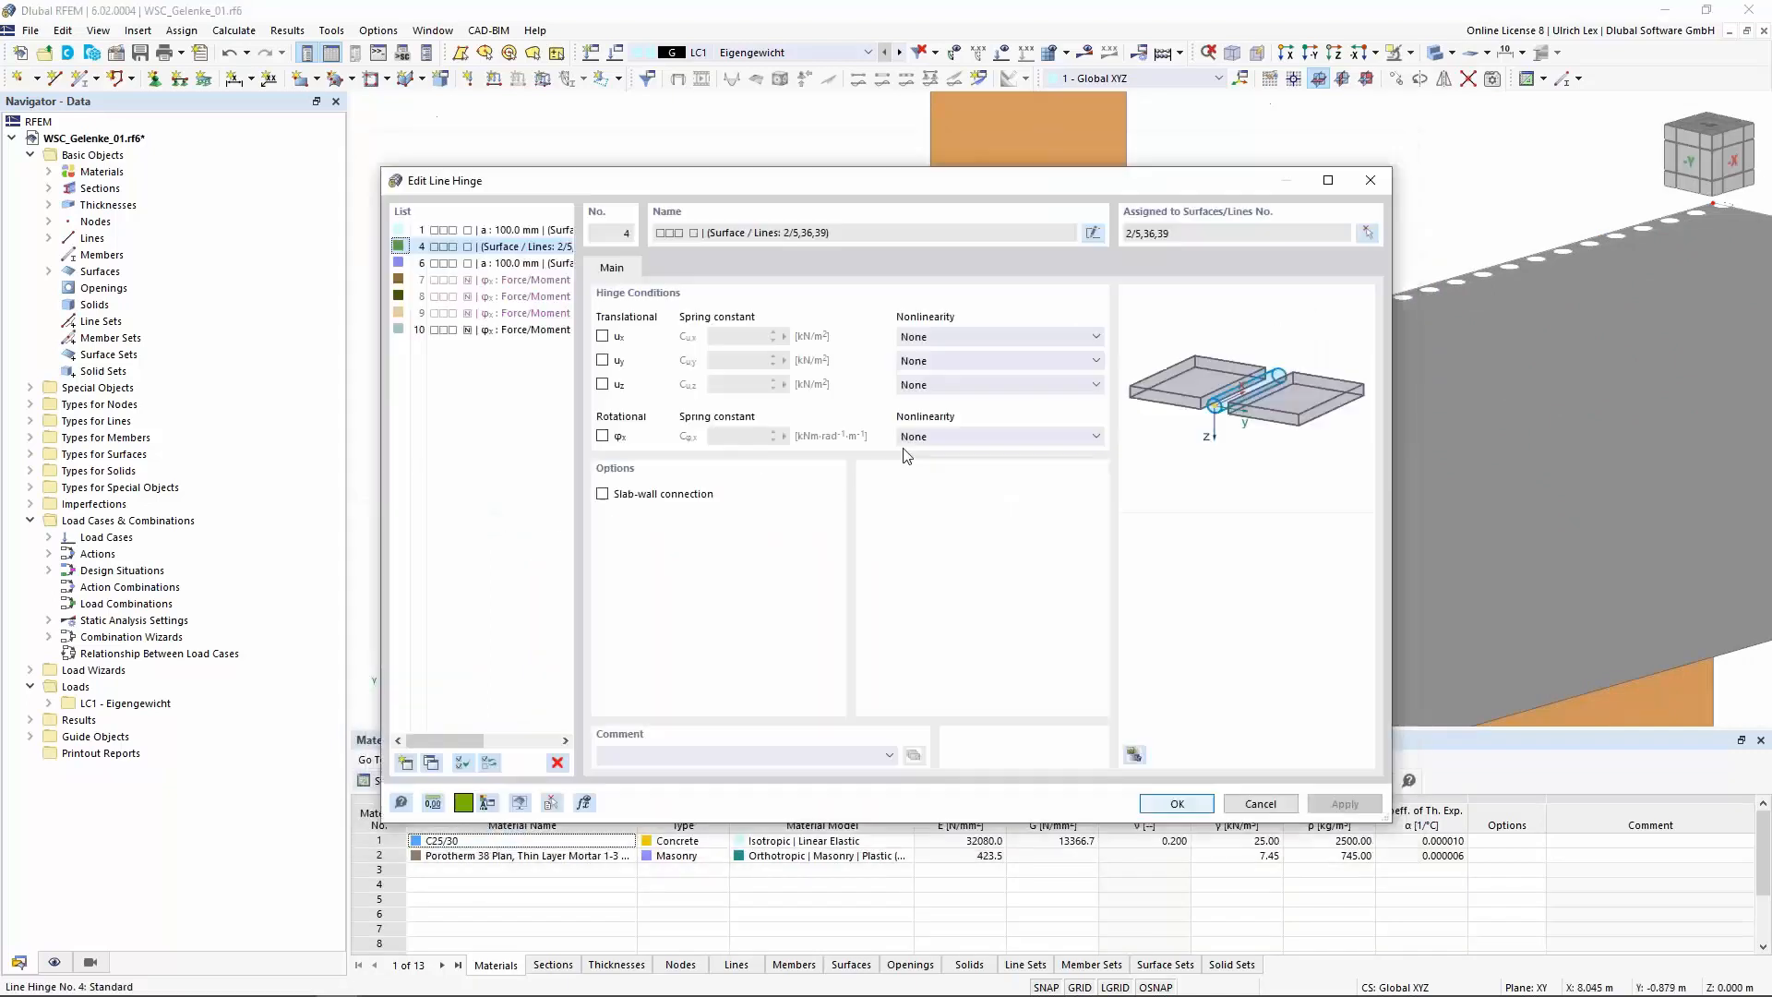
click(602, 494)
click(687, 270)
click(607, 756)
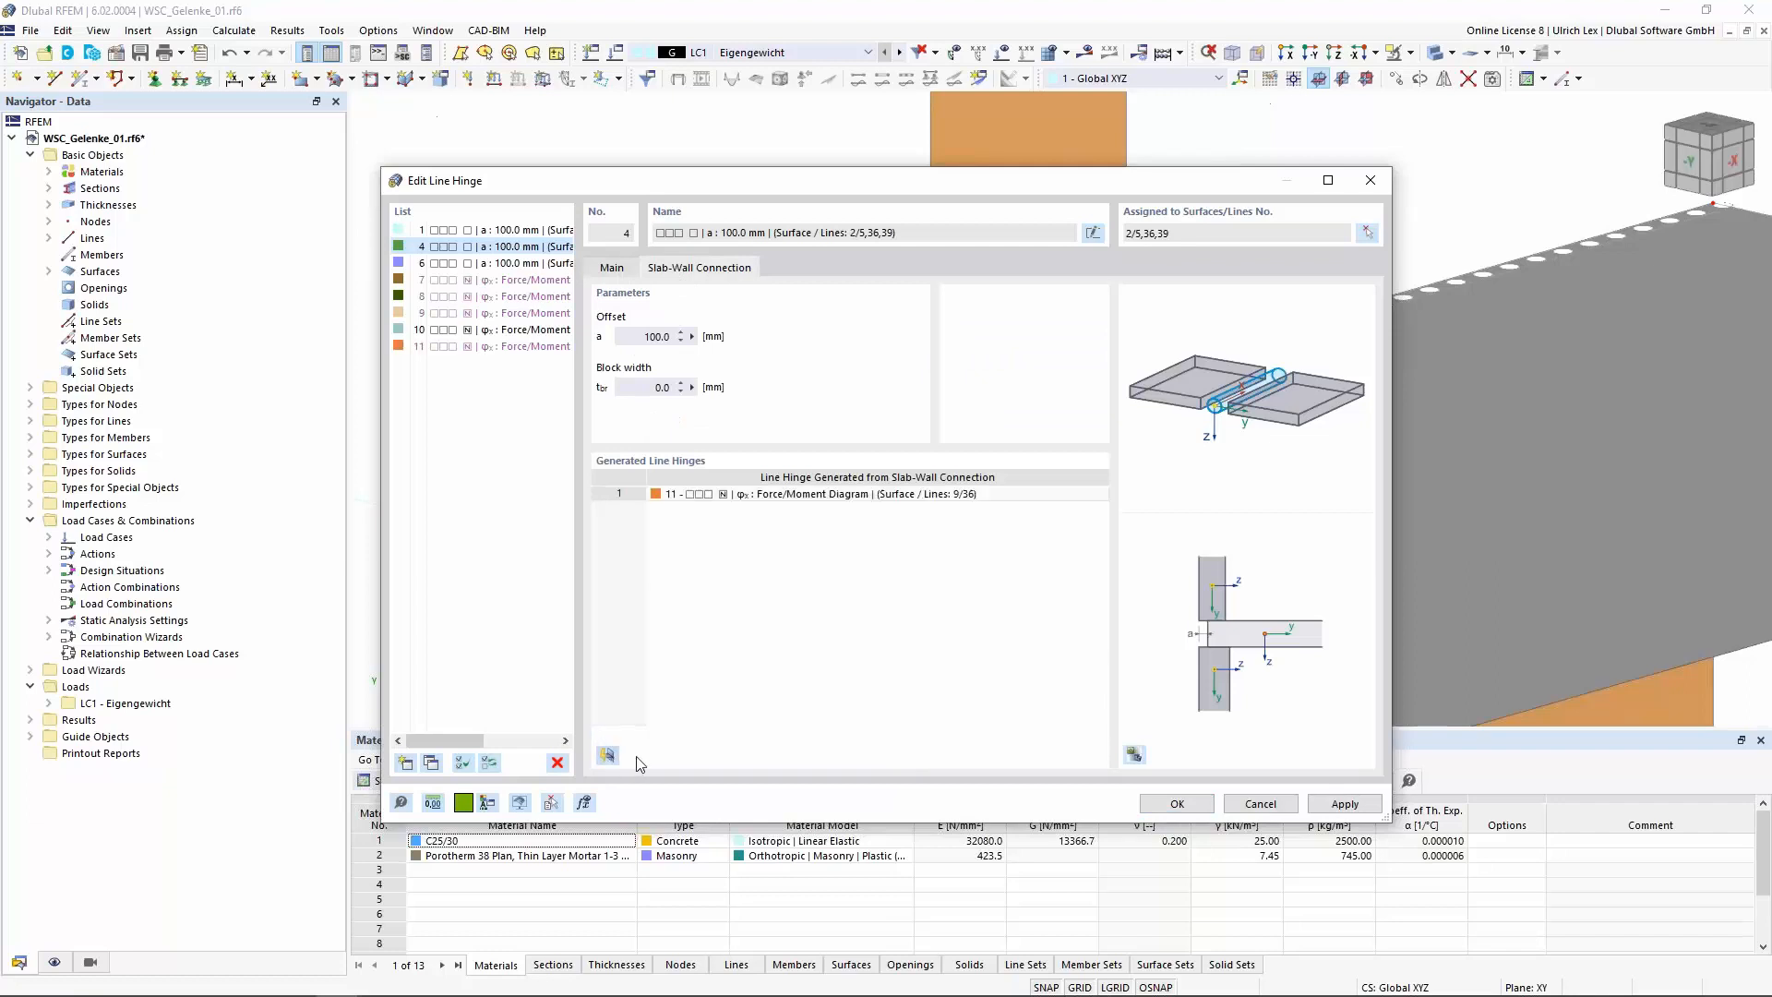
click(1177, 804)
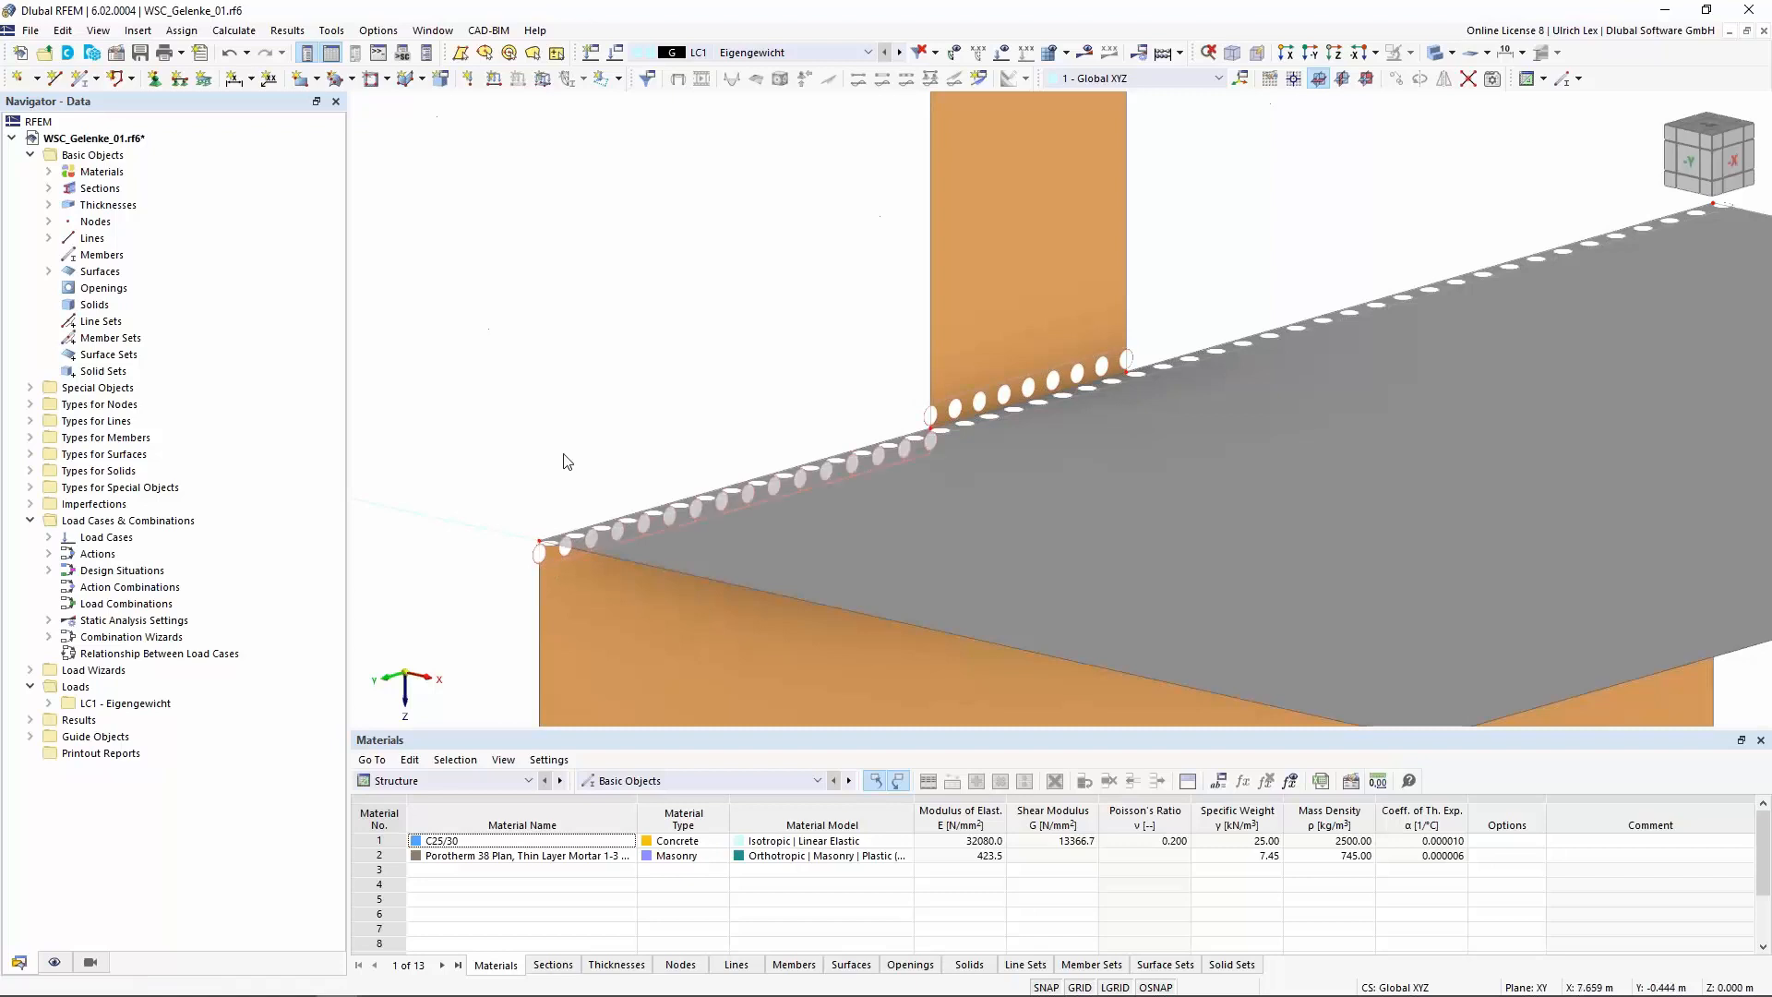
scroll(617, 328, down, 5)
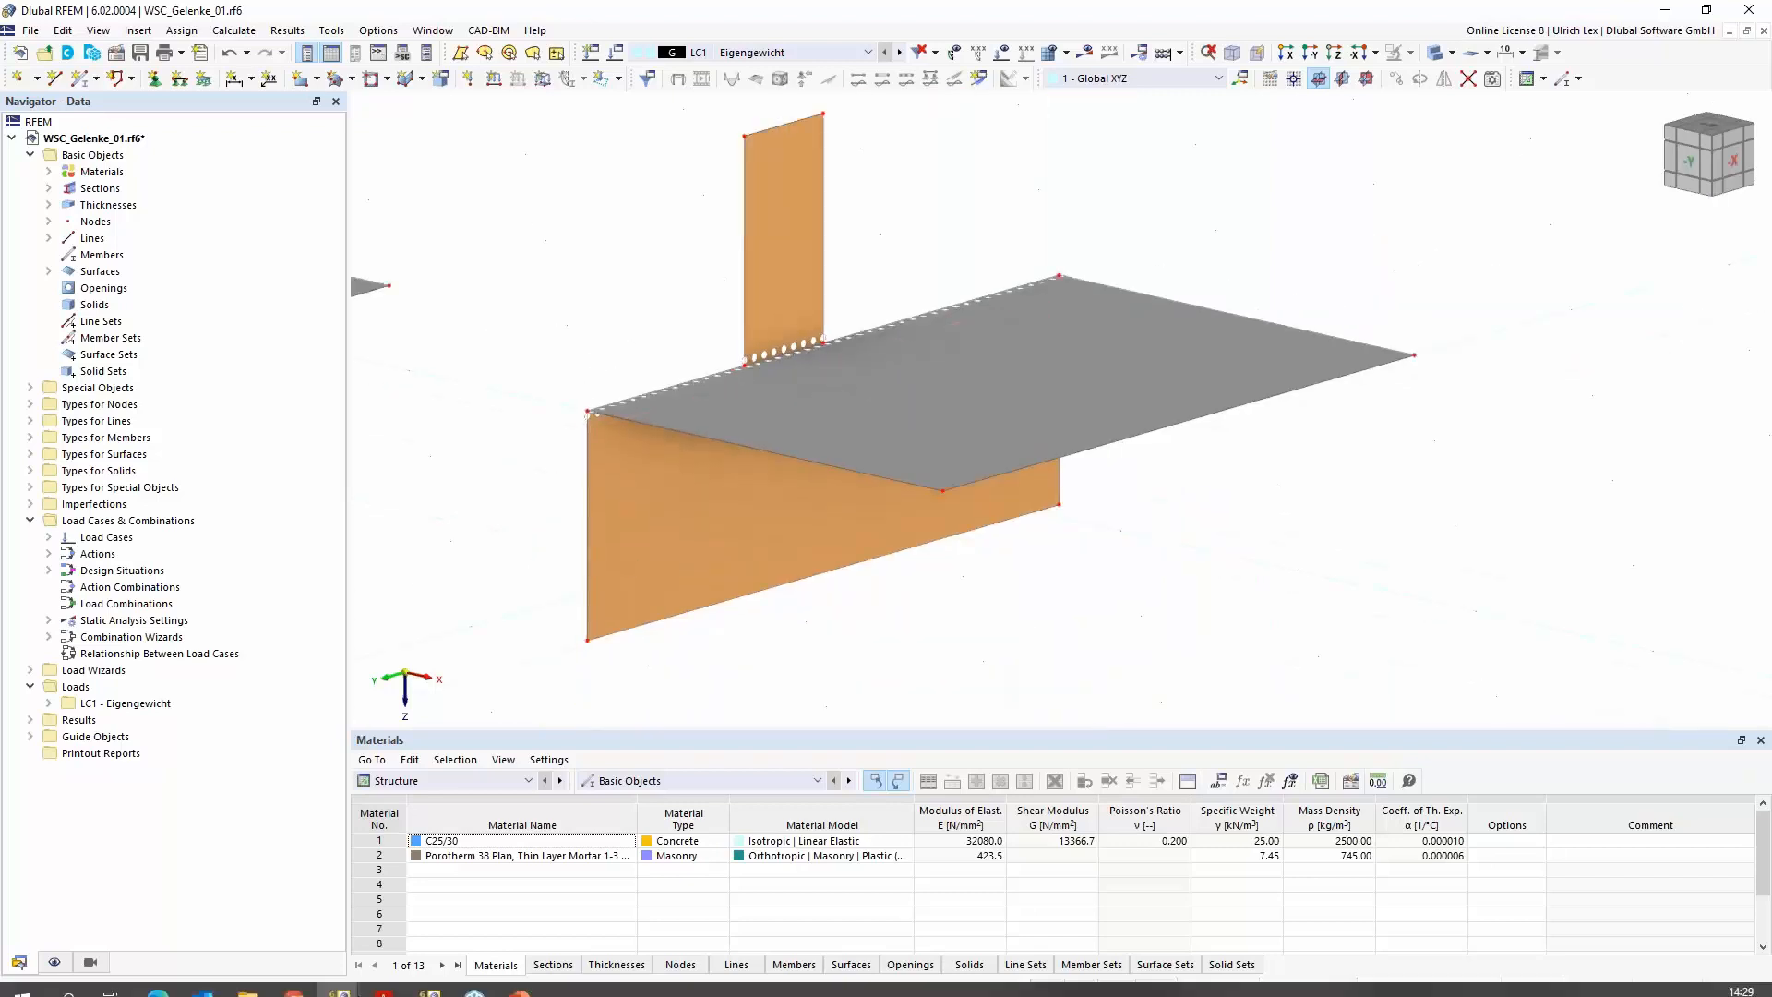
Switch to the two-storey building model Eingabedatei and look over its exterior walls
mouse_move(339, 977)
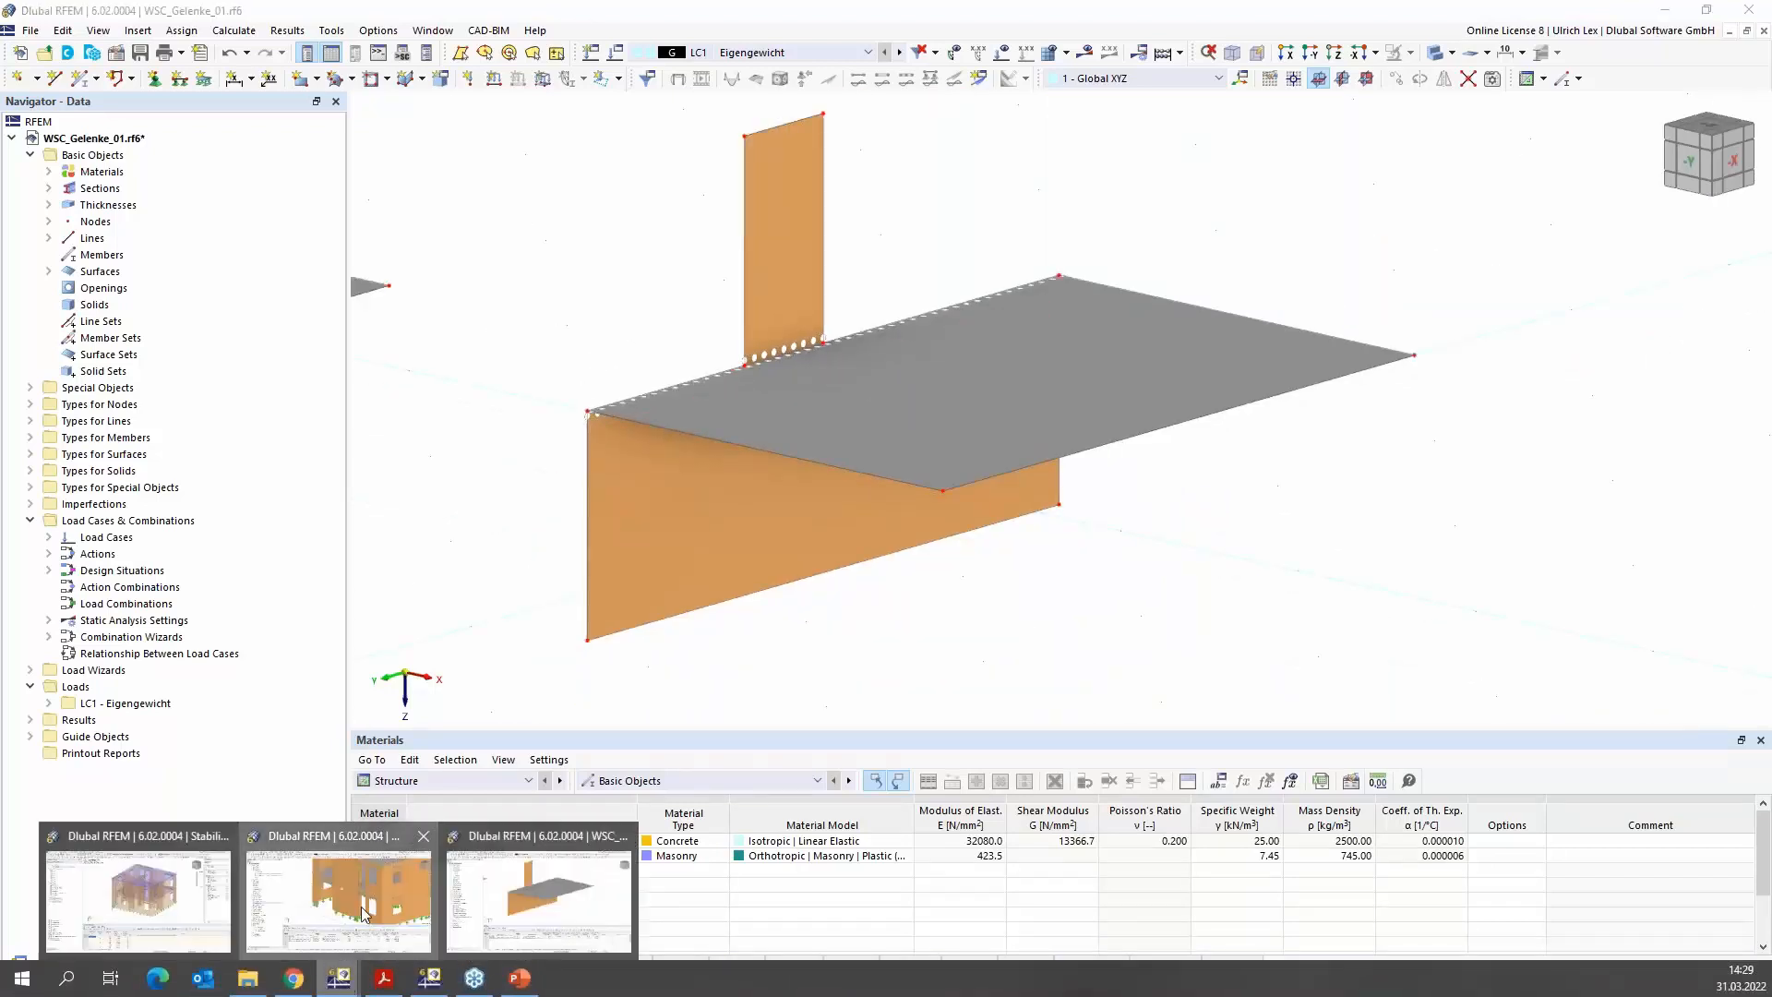
click(364, 913)
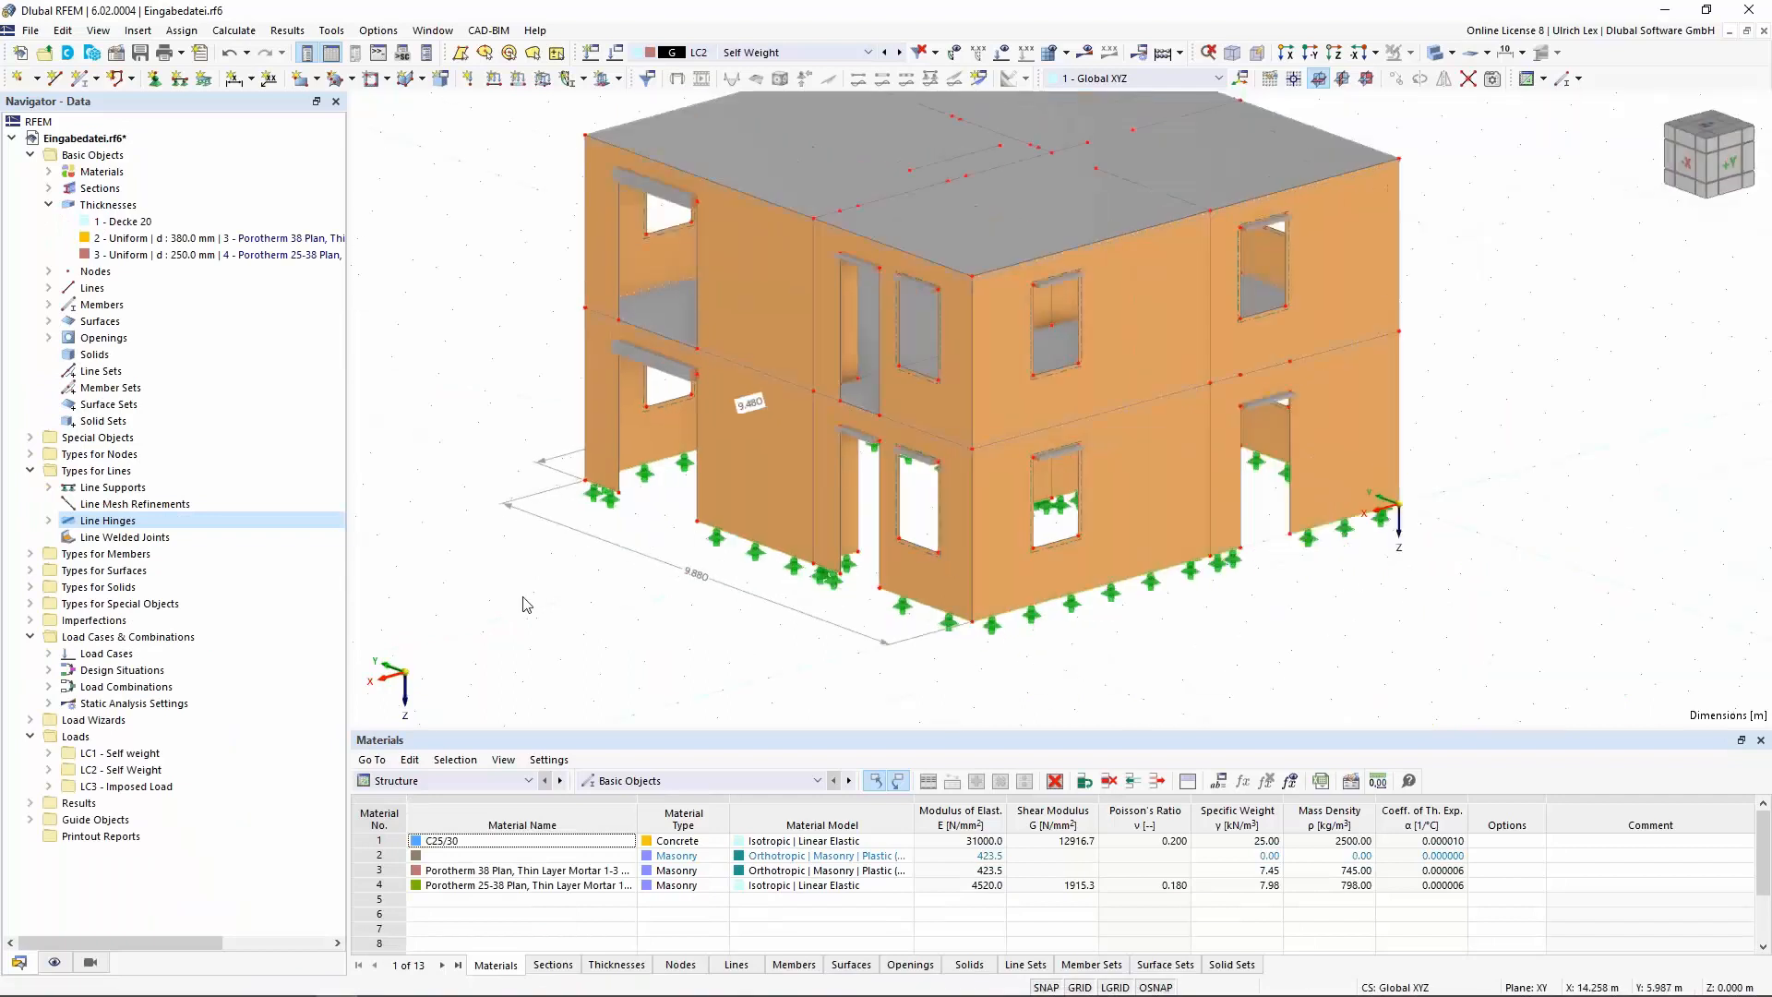
scroll(526, 604, down, 2)
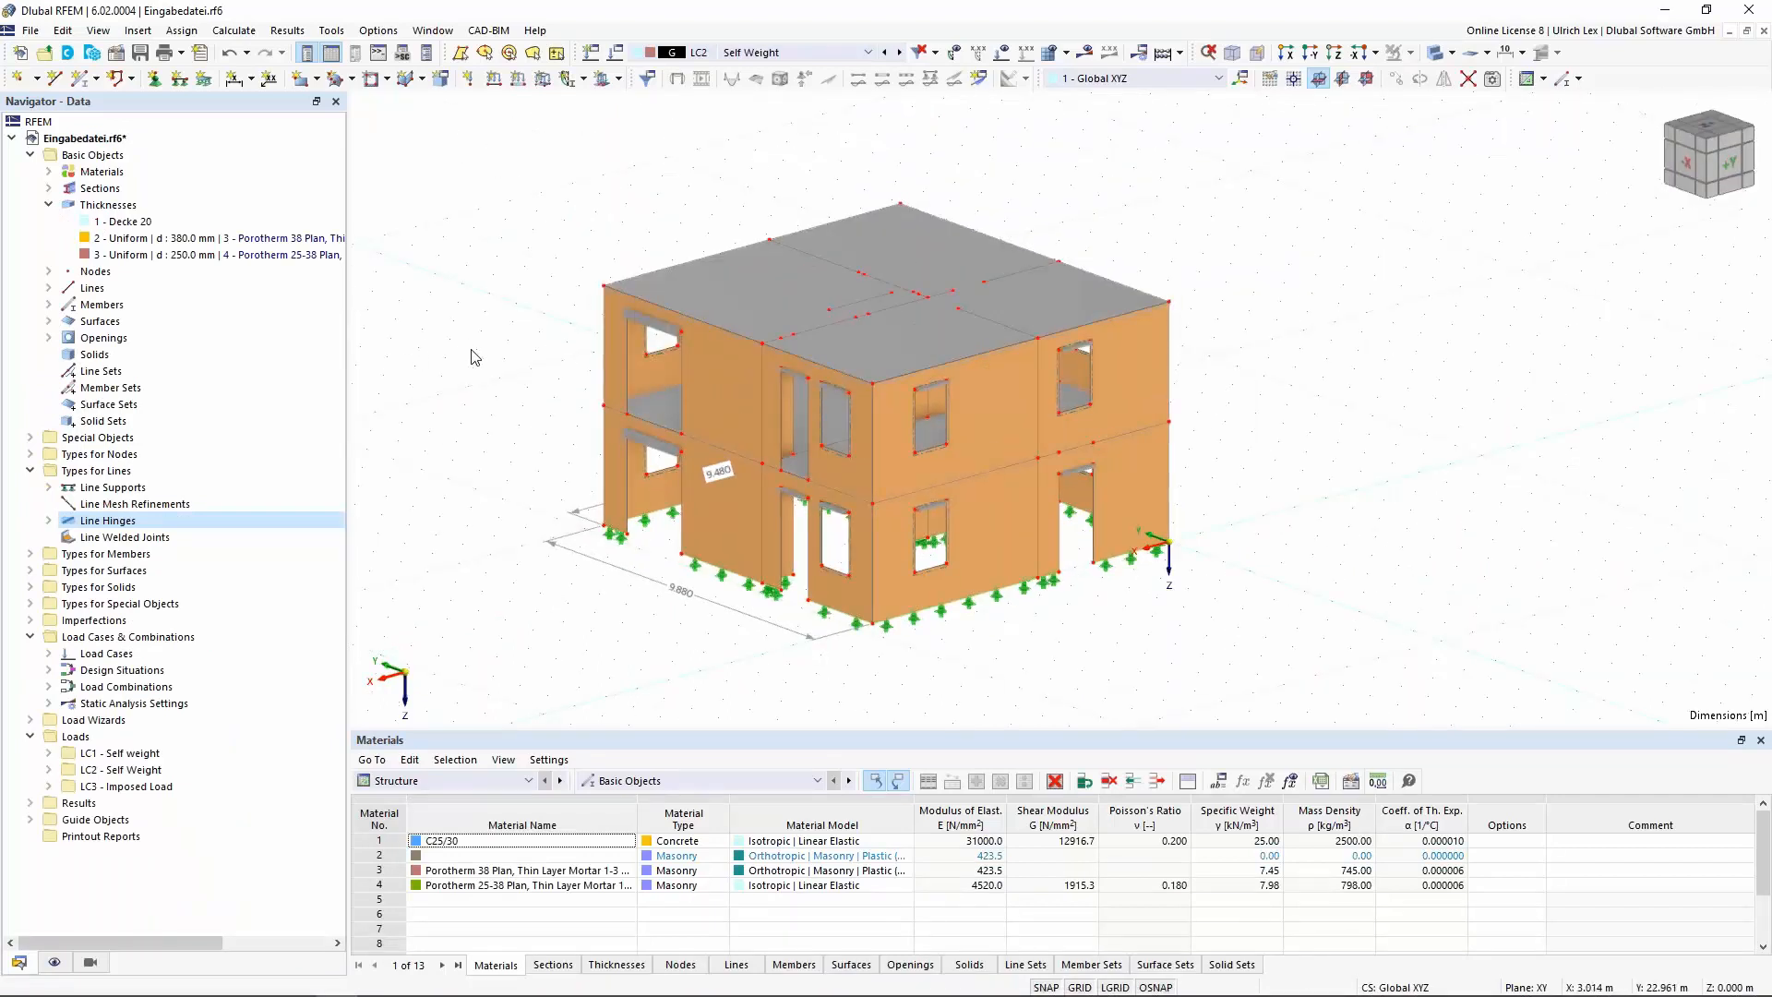
scroll(470, 355, up, 1)
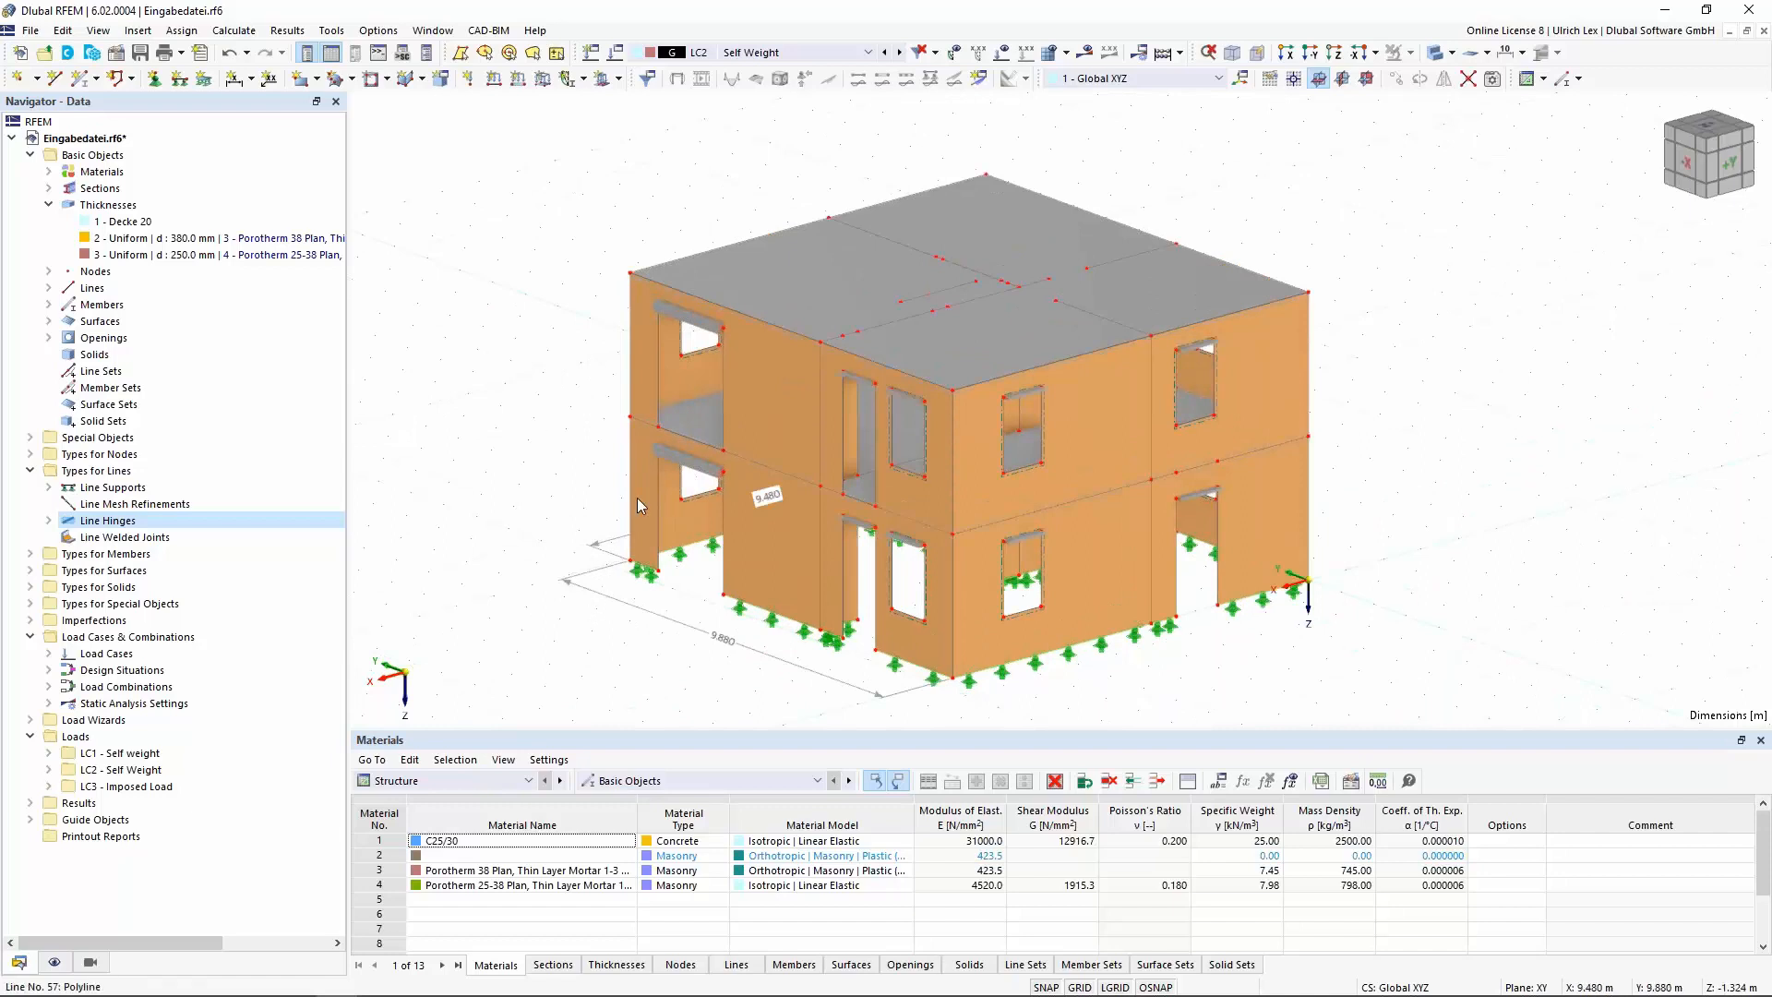
scroll(634, 460, up, 1)
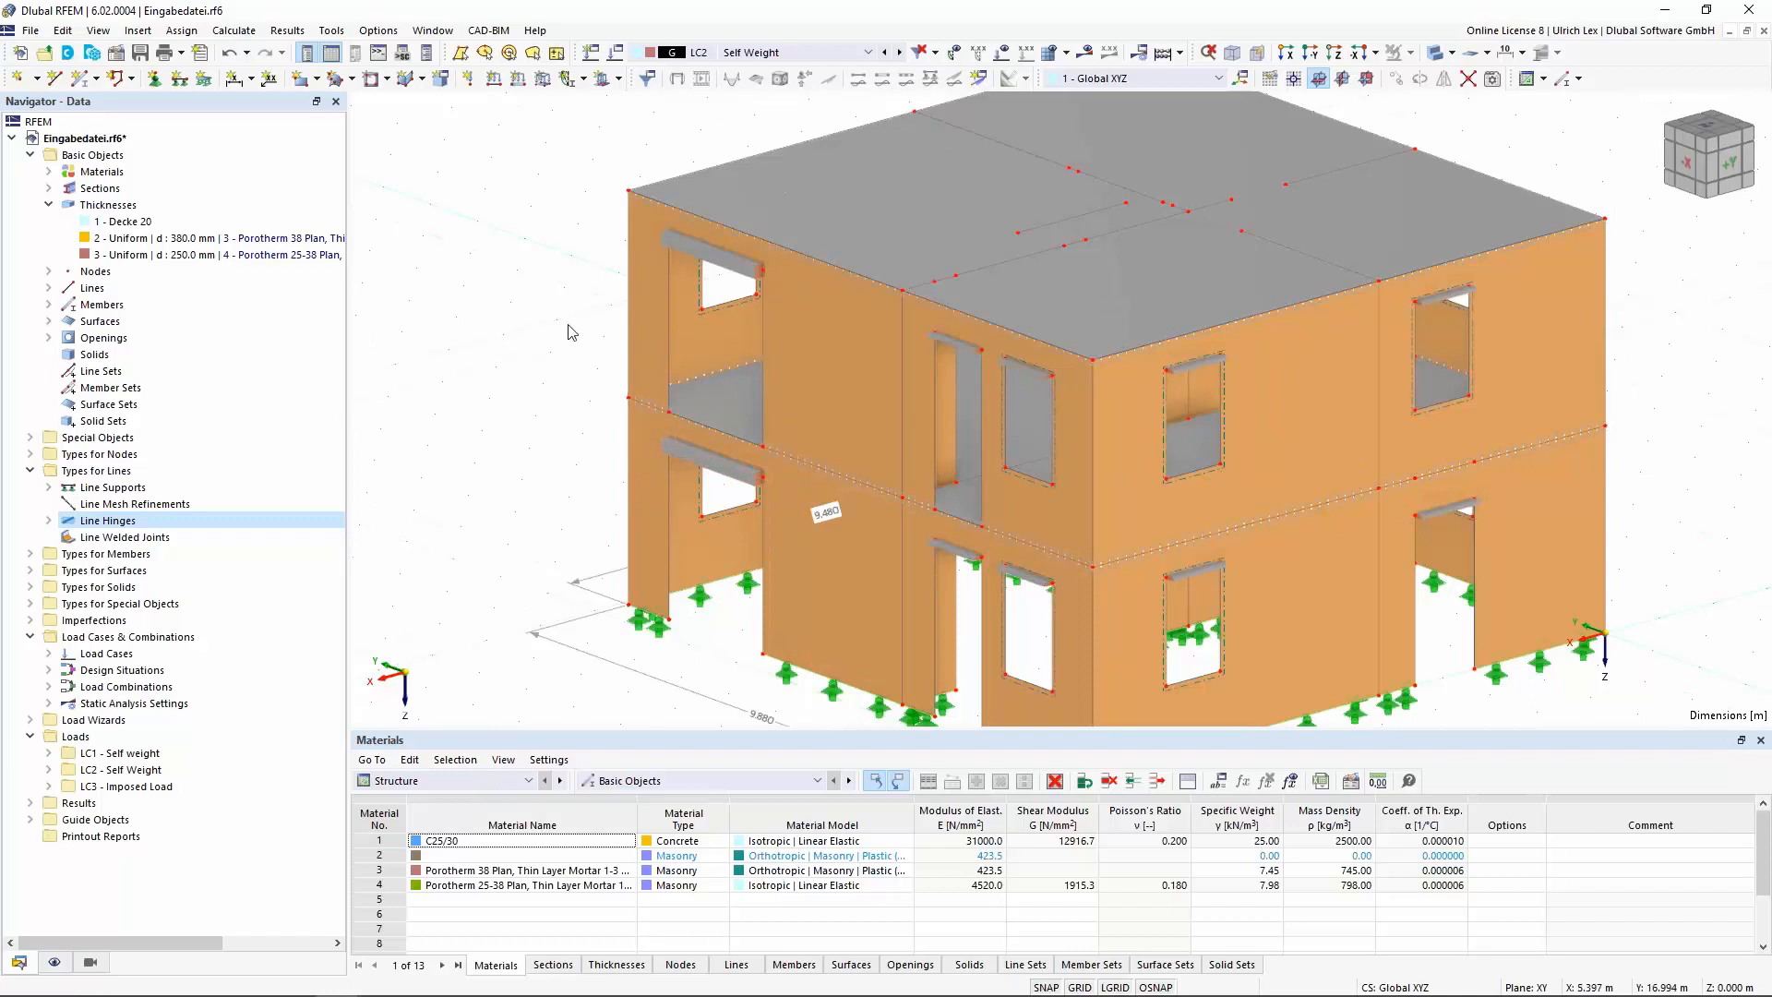
scroll(568, 326, down, 2)
mouse_move(651, 662)
ctrl+middle_down()
mouse_move(687, 625)
mouse_move(671, 639)
ctrl+middle_up()
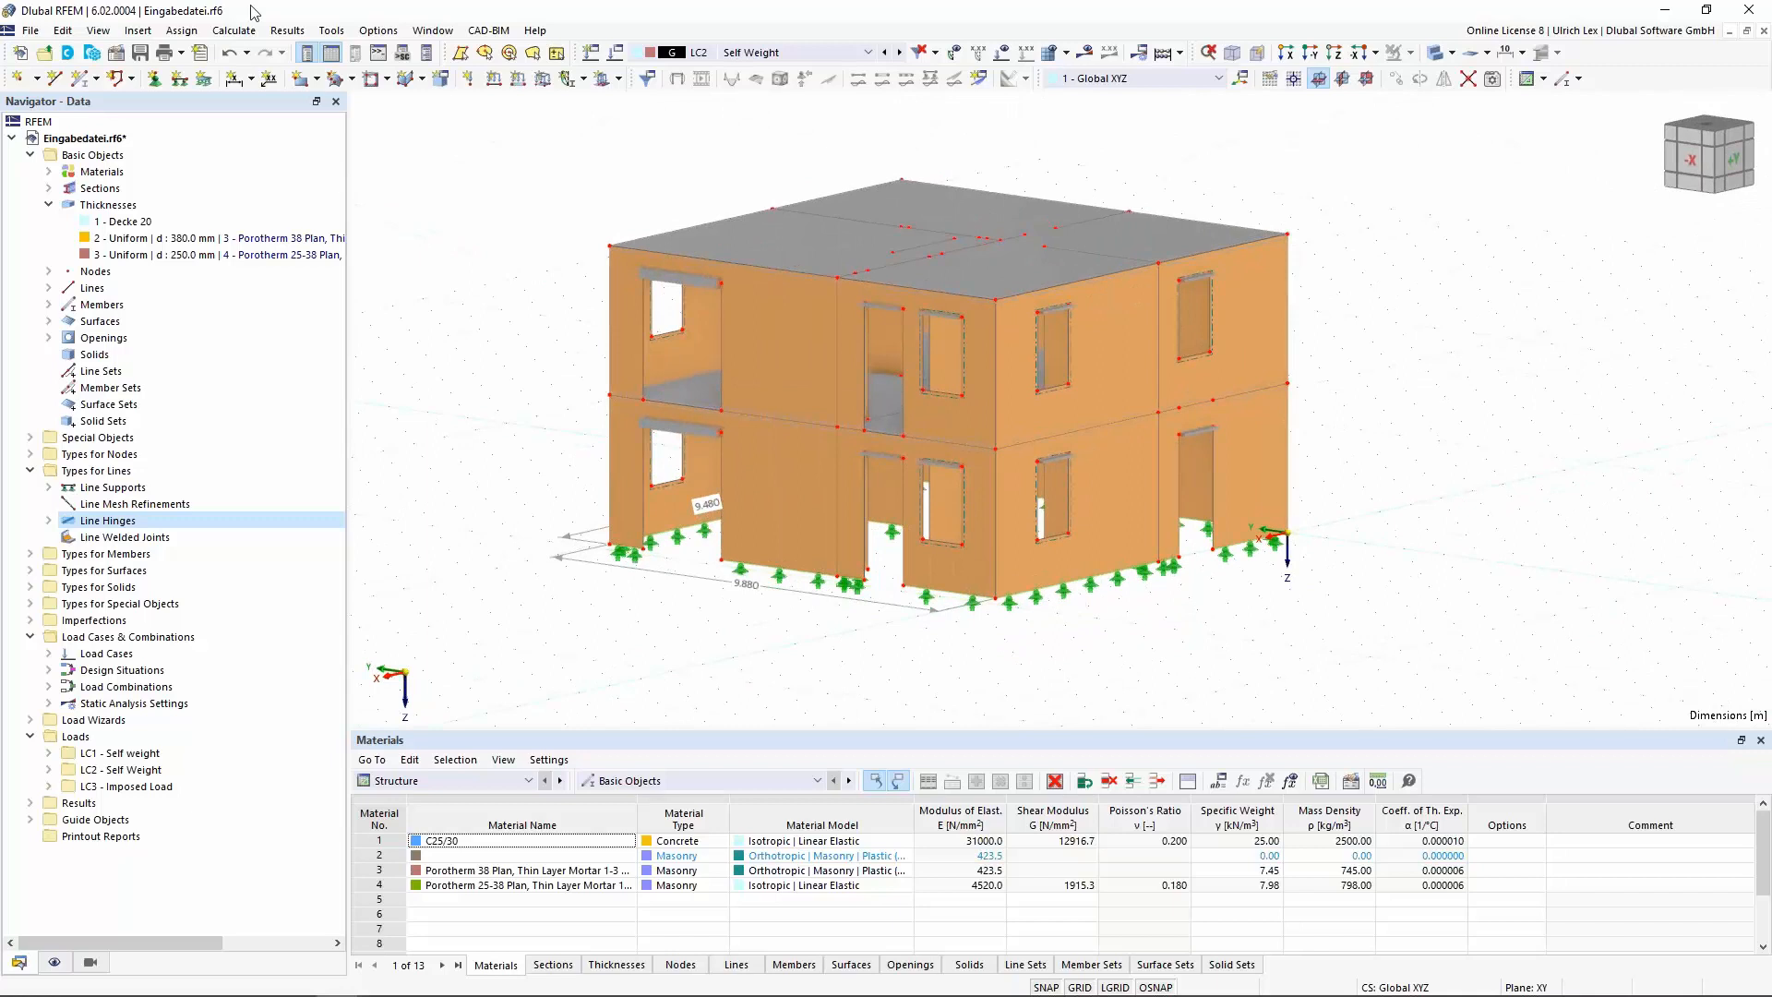
Accept the mesh settings with a 0.250 m target finite element length and generate the building's mesh
click(247, 33)
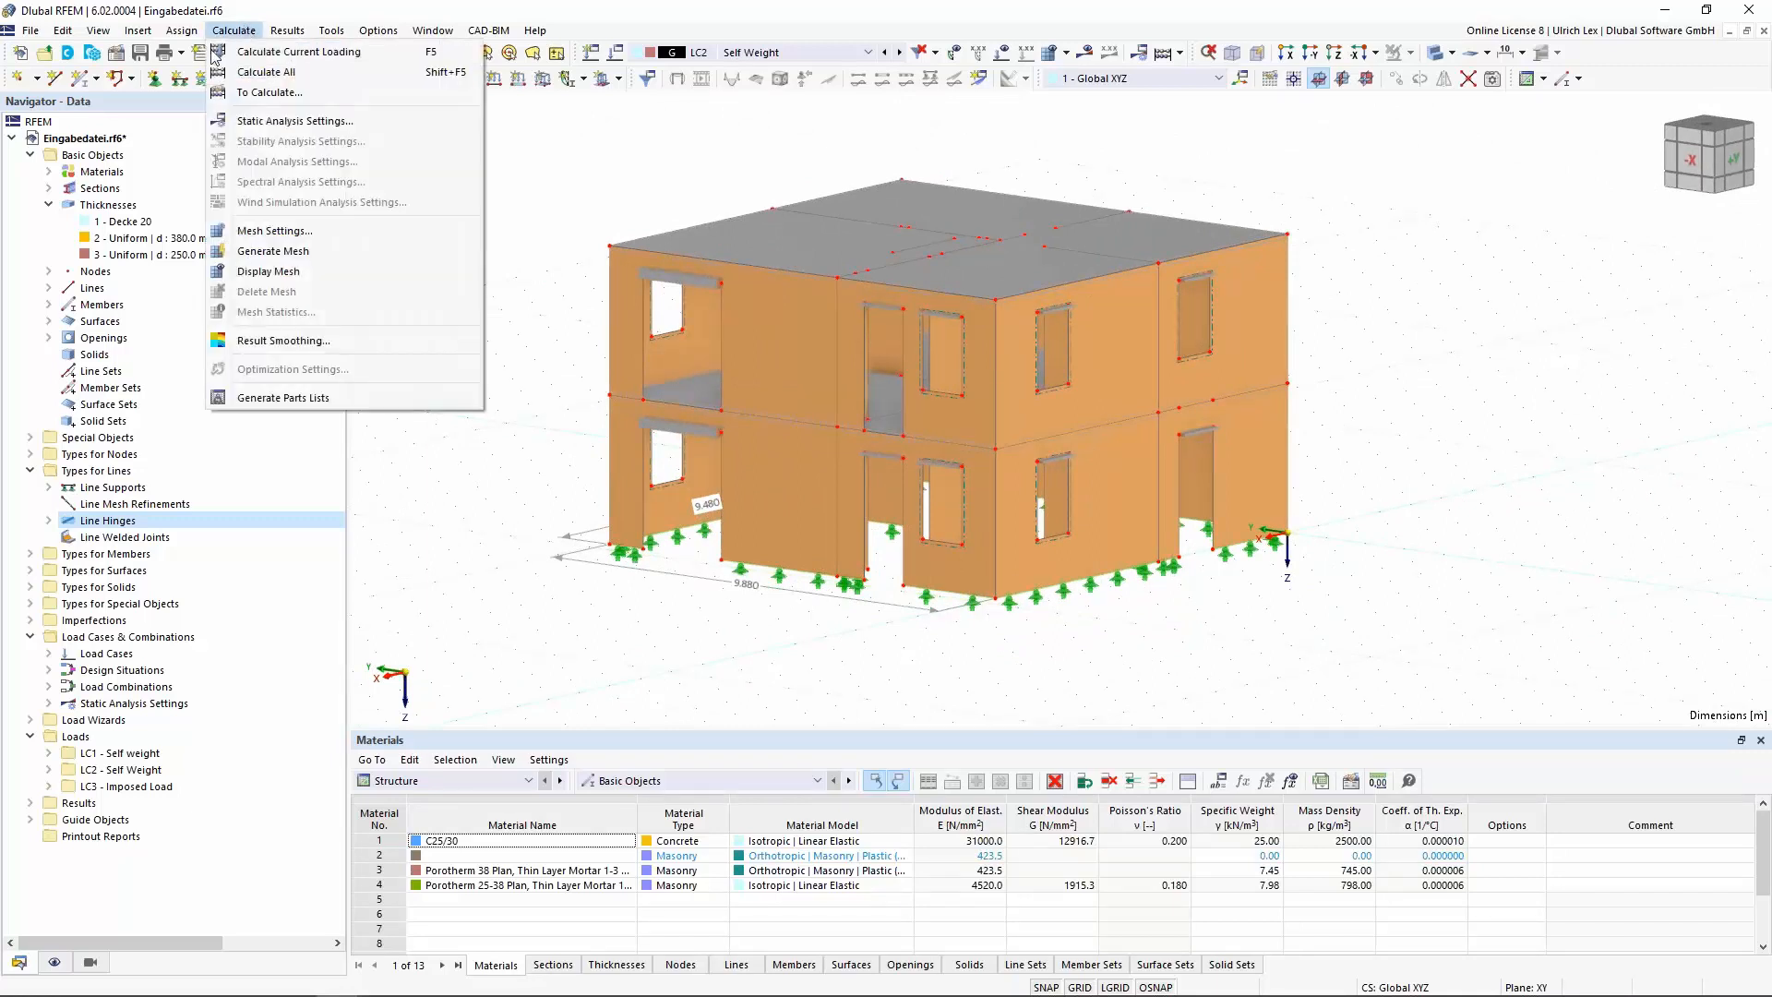
click(328, 233)
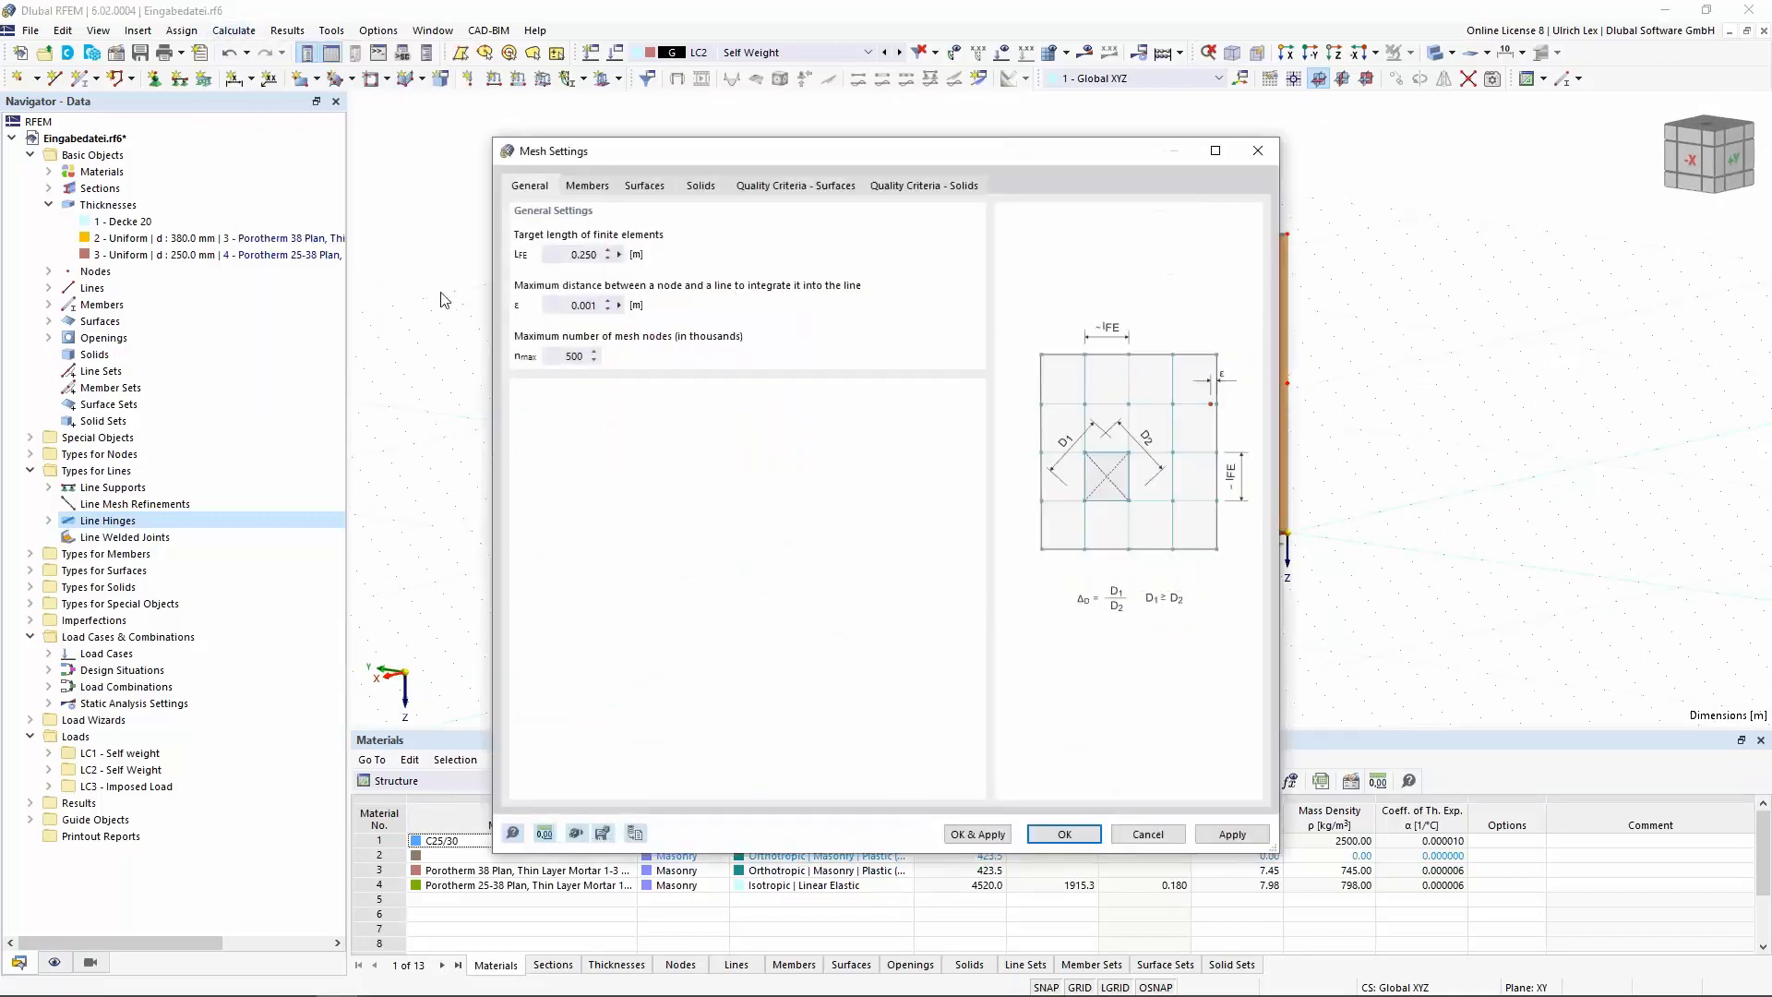
drag(874, 158, 1359, 121)
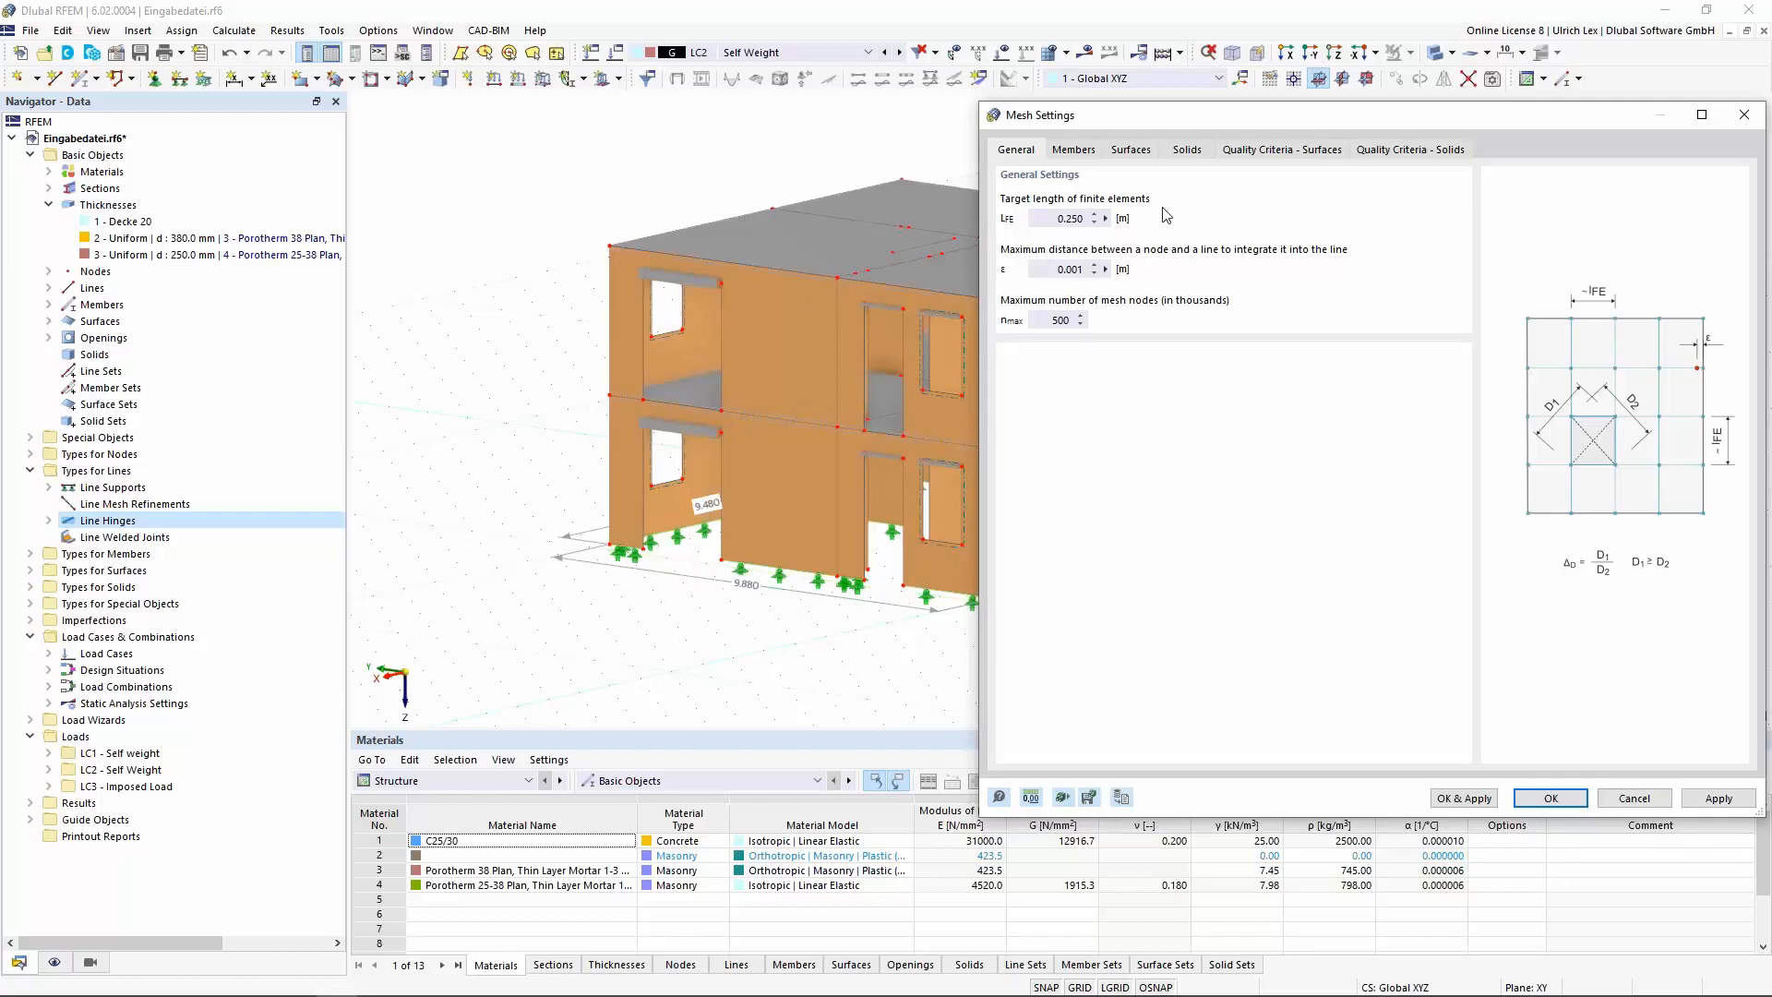
drag(1295, 112, 1323, 111)
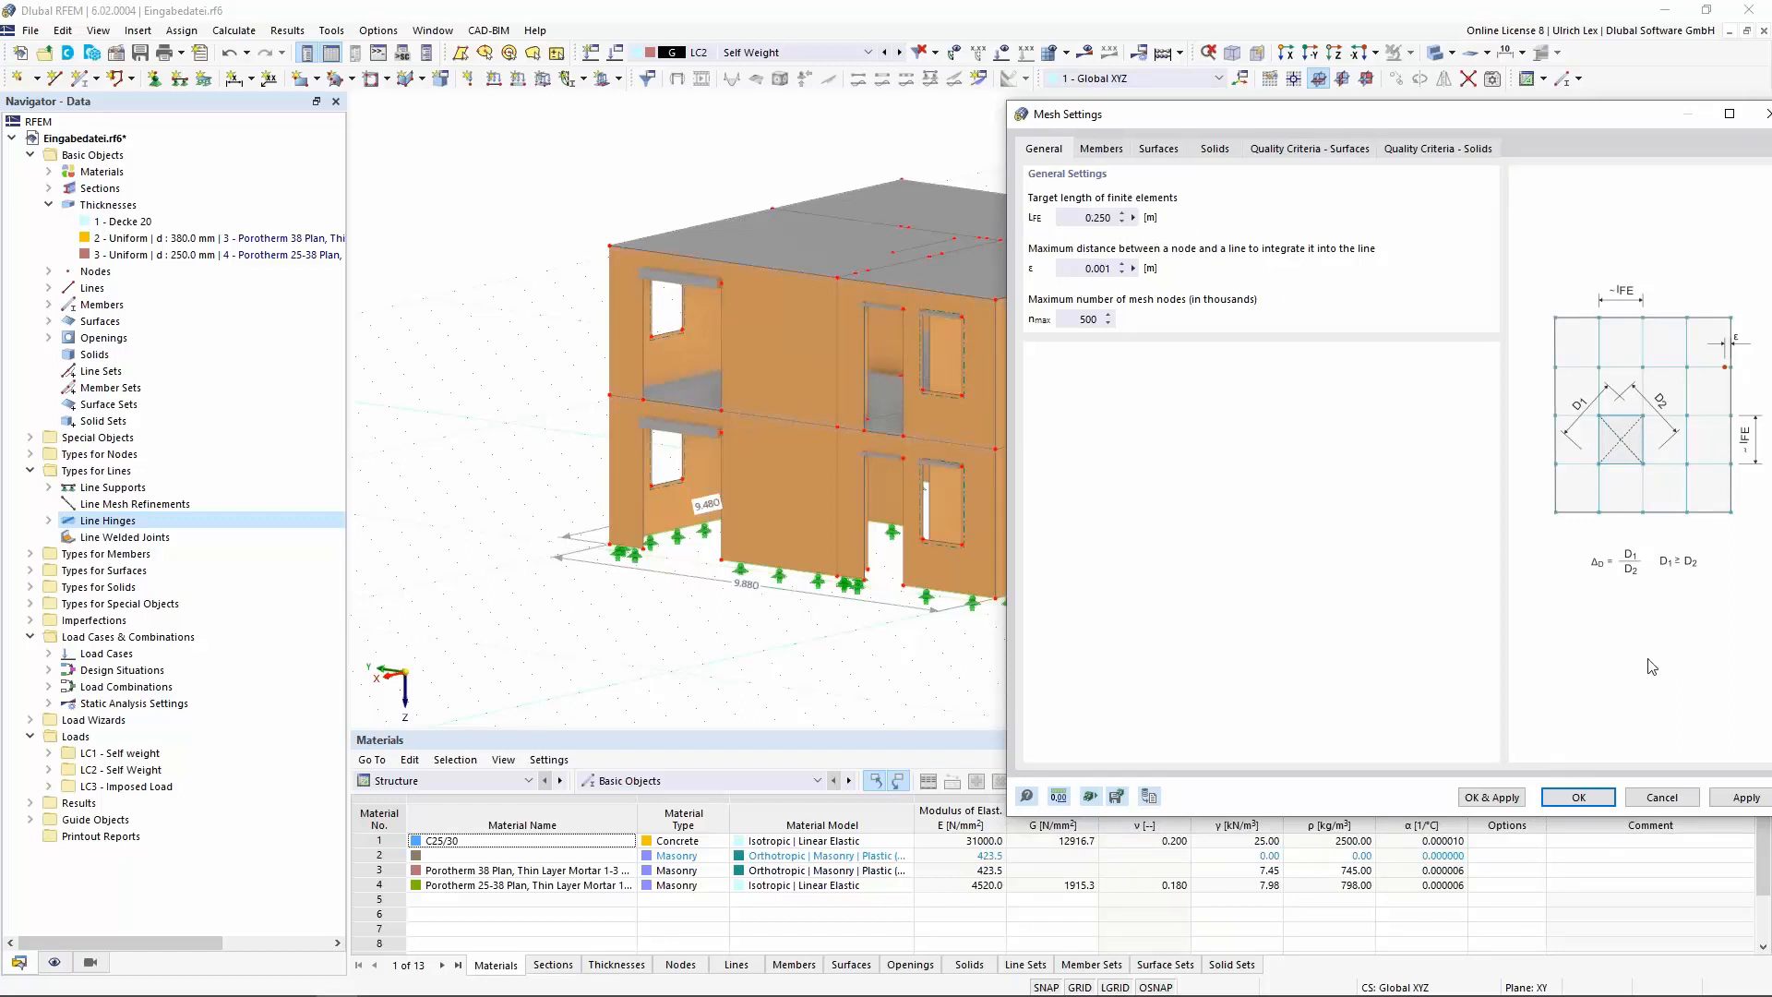
drag(1532, 118, 1401, 102)
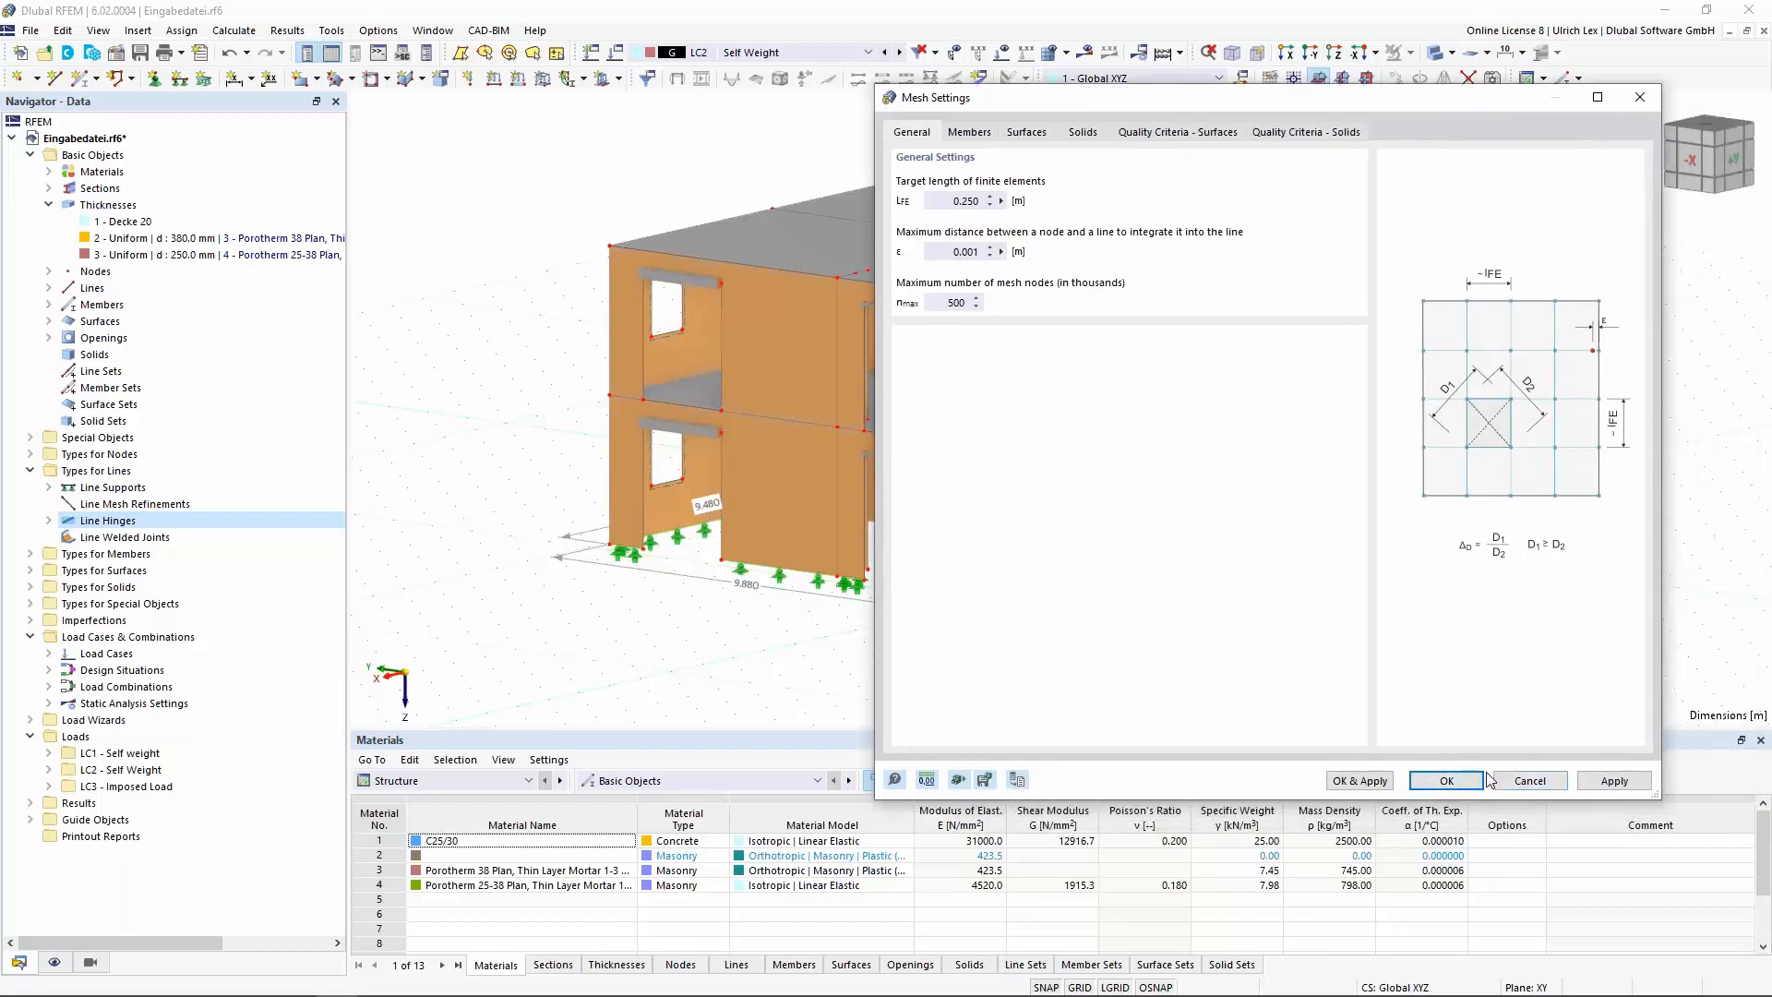
click(1360, 781)
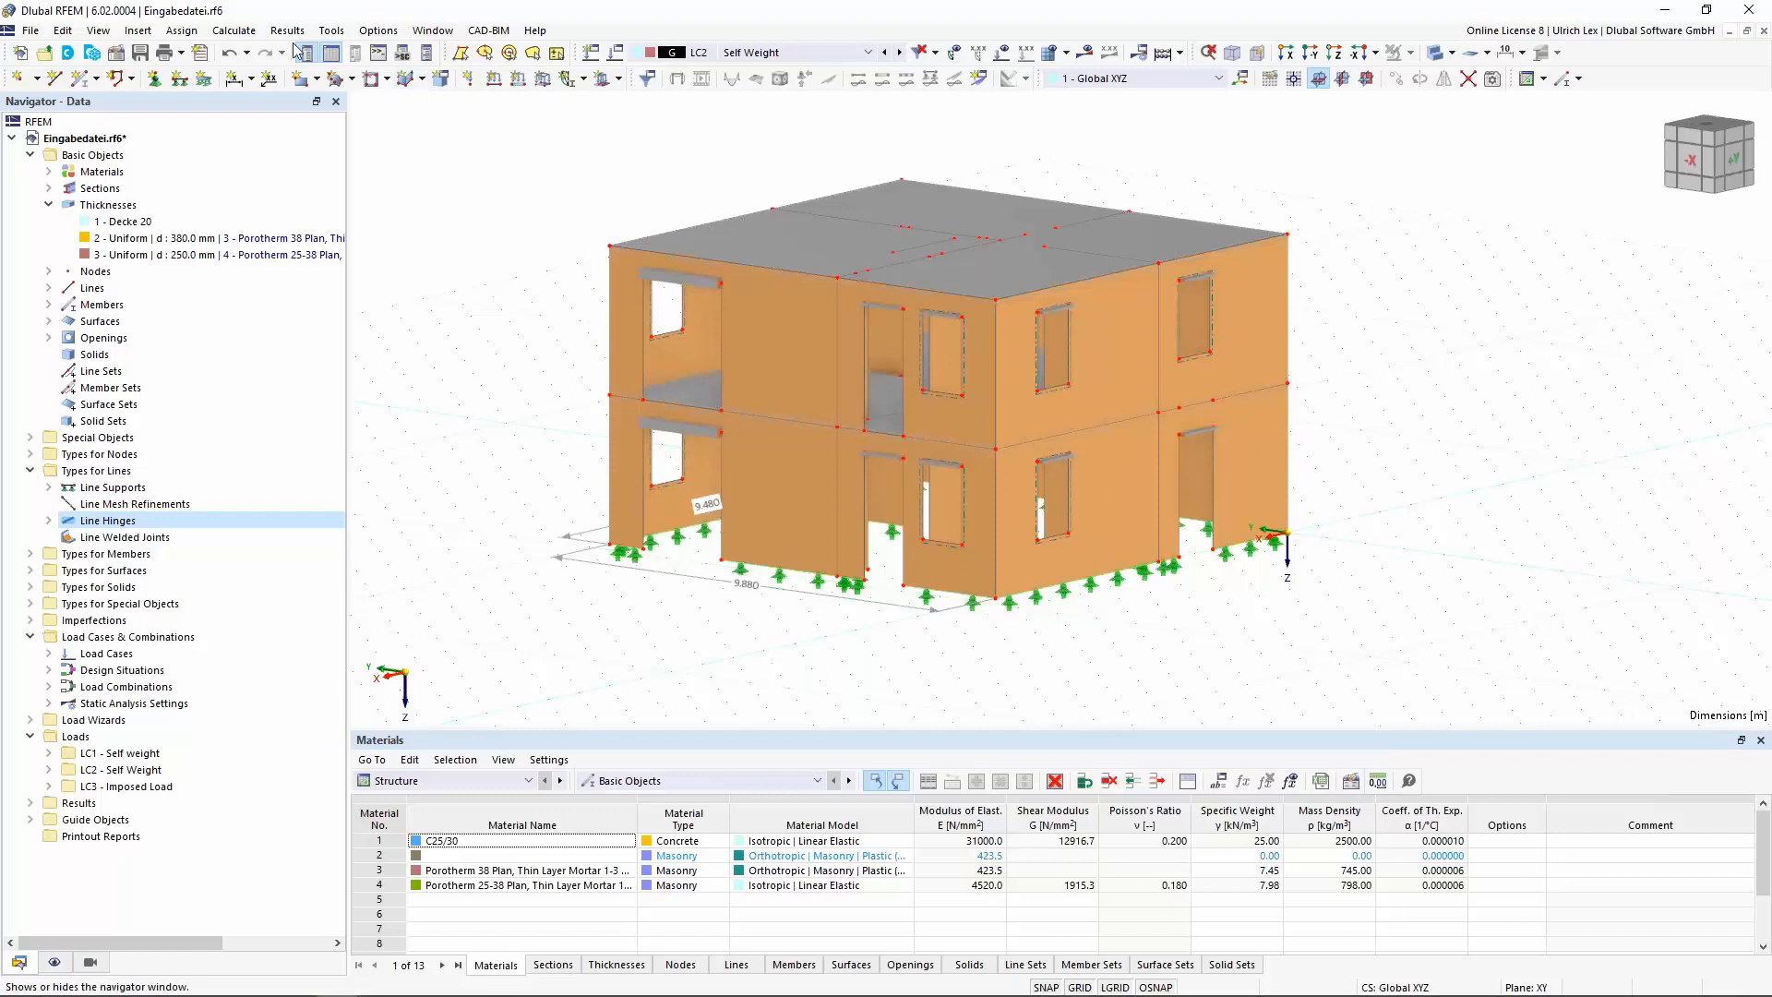
Display the finite element mesh on the building and inspect it around the slab-wall joints and openings
click(252, 36)
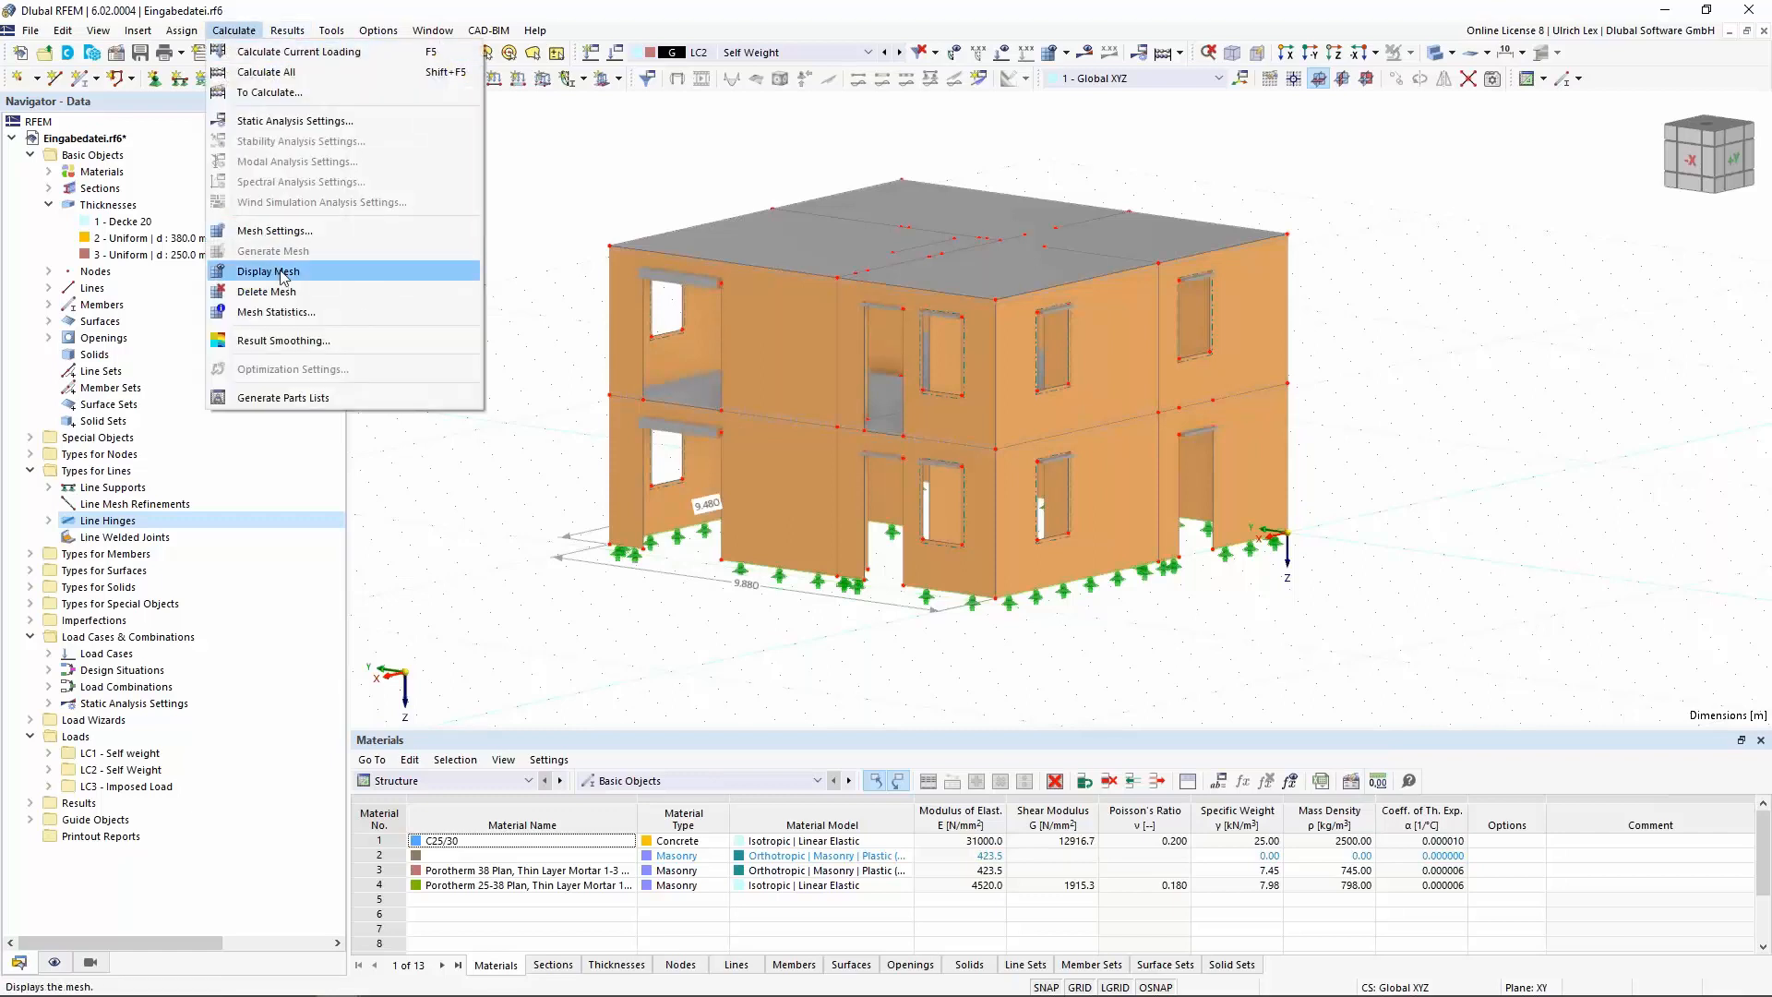
click(305, 273)
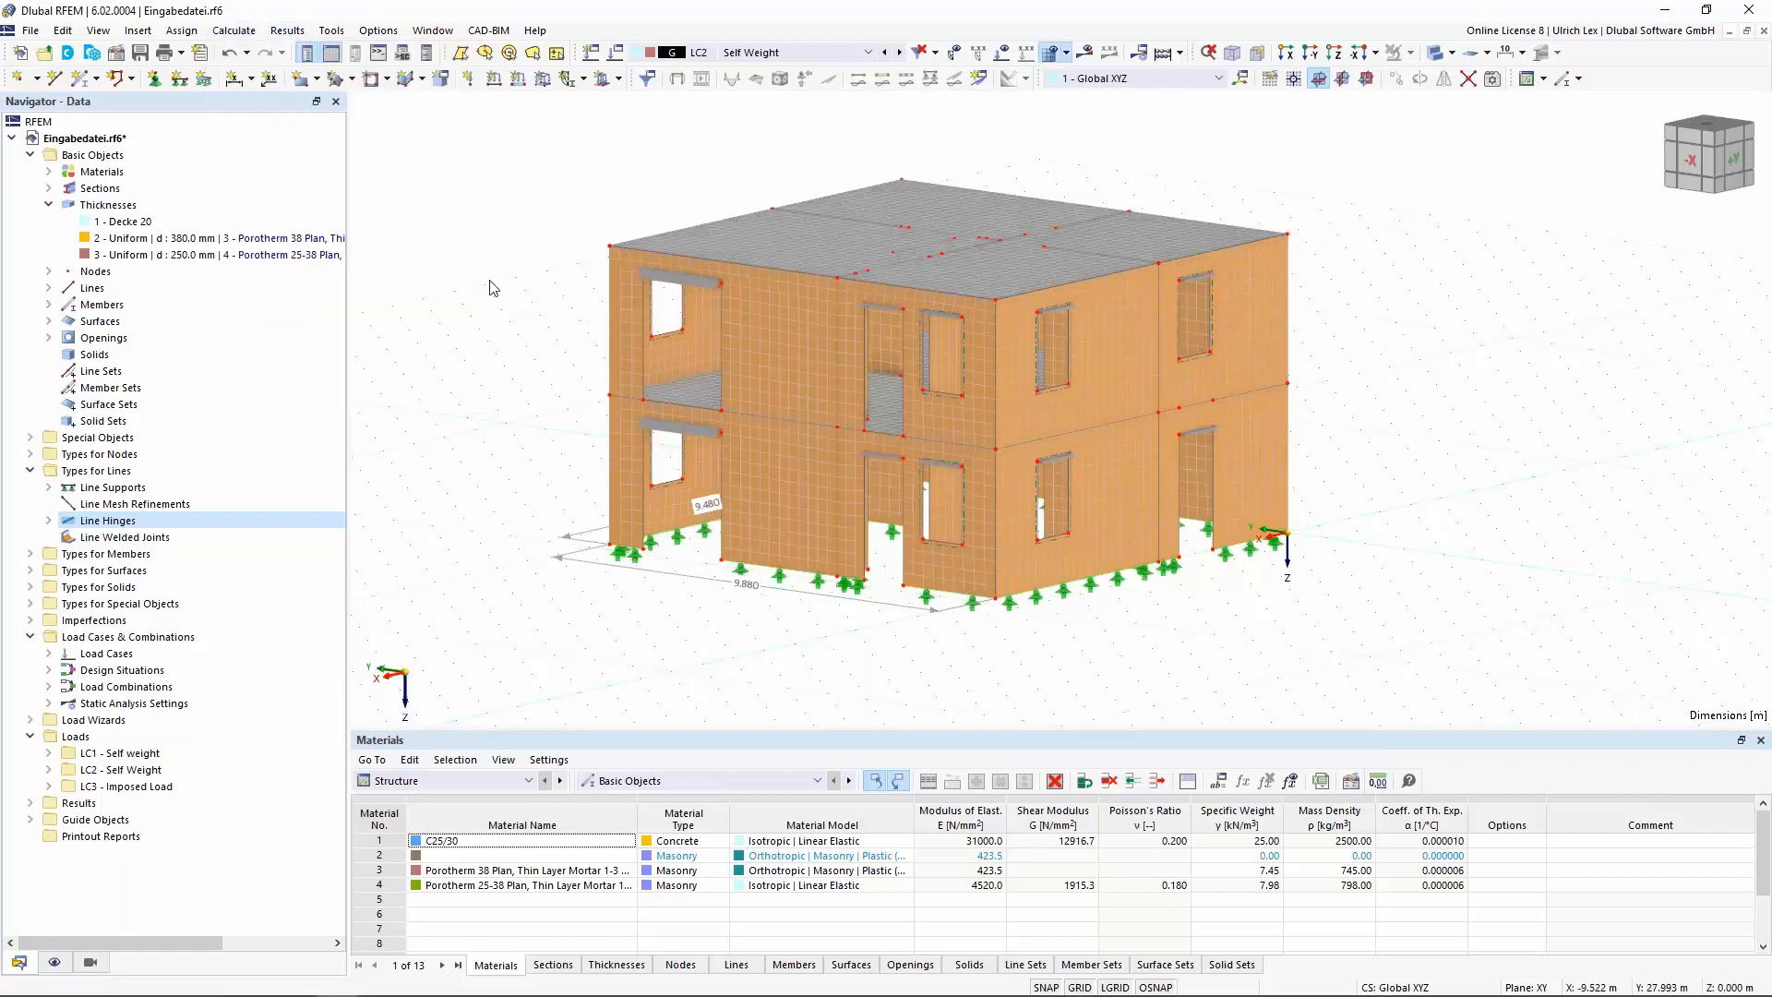
scroll(664, 266, up, 5)
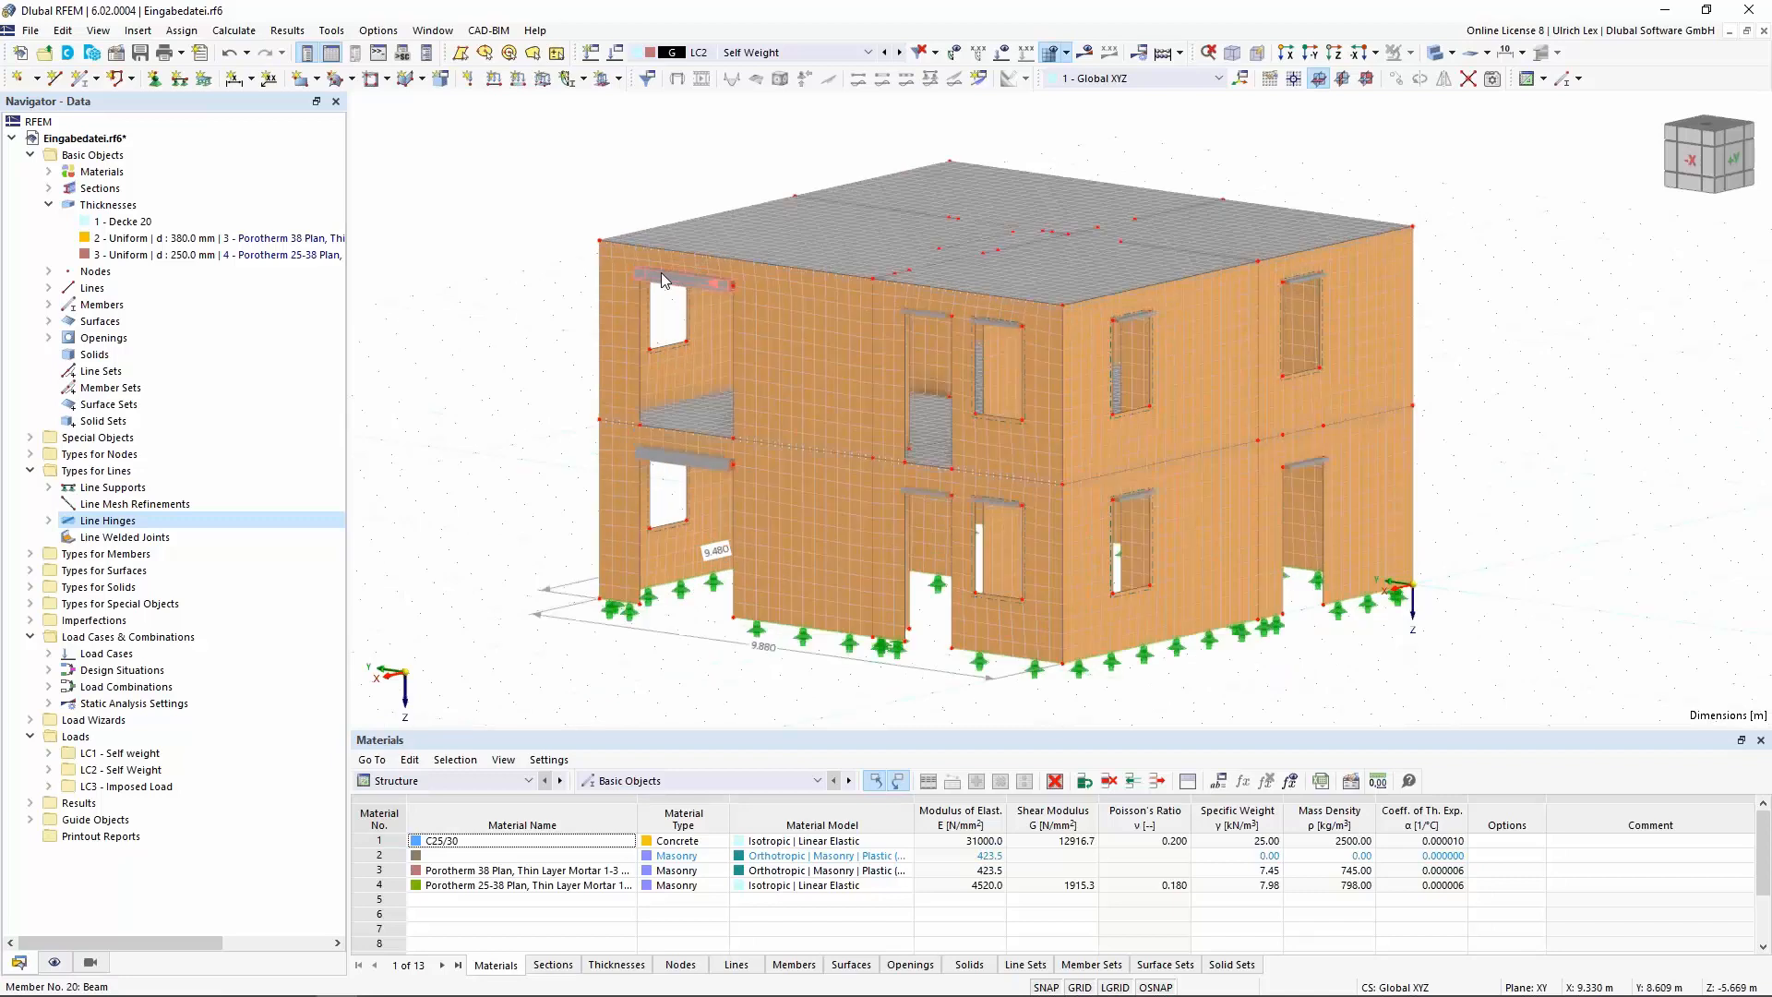
scroll(616, 214, down, 5)
scroll(708, 456, up, 6)
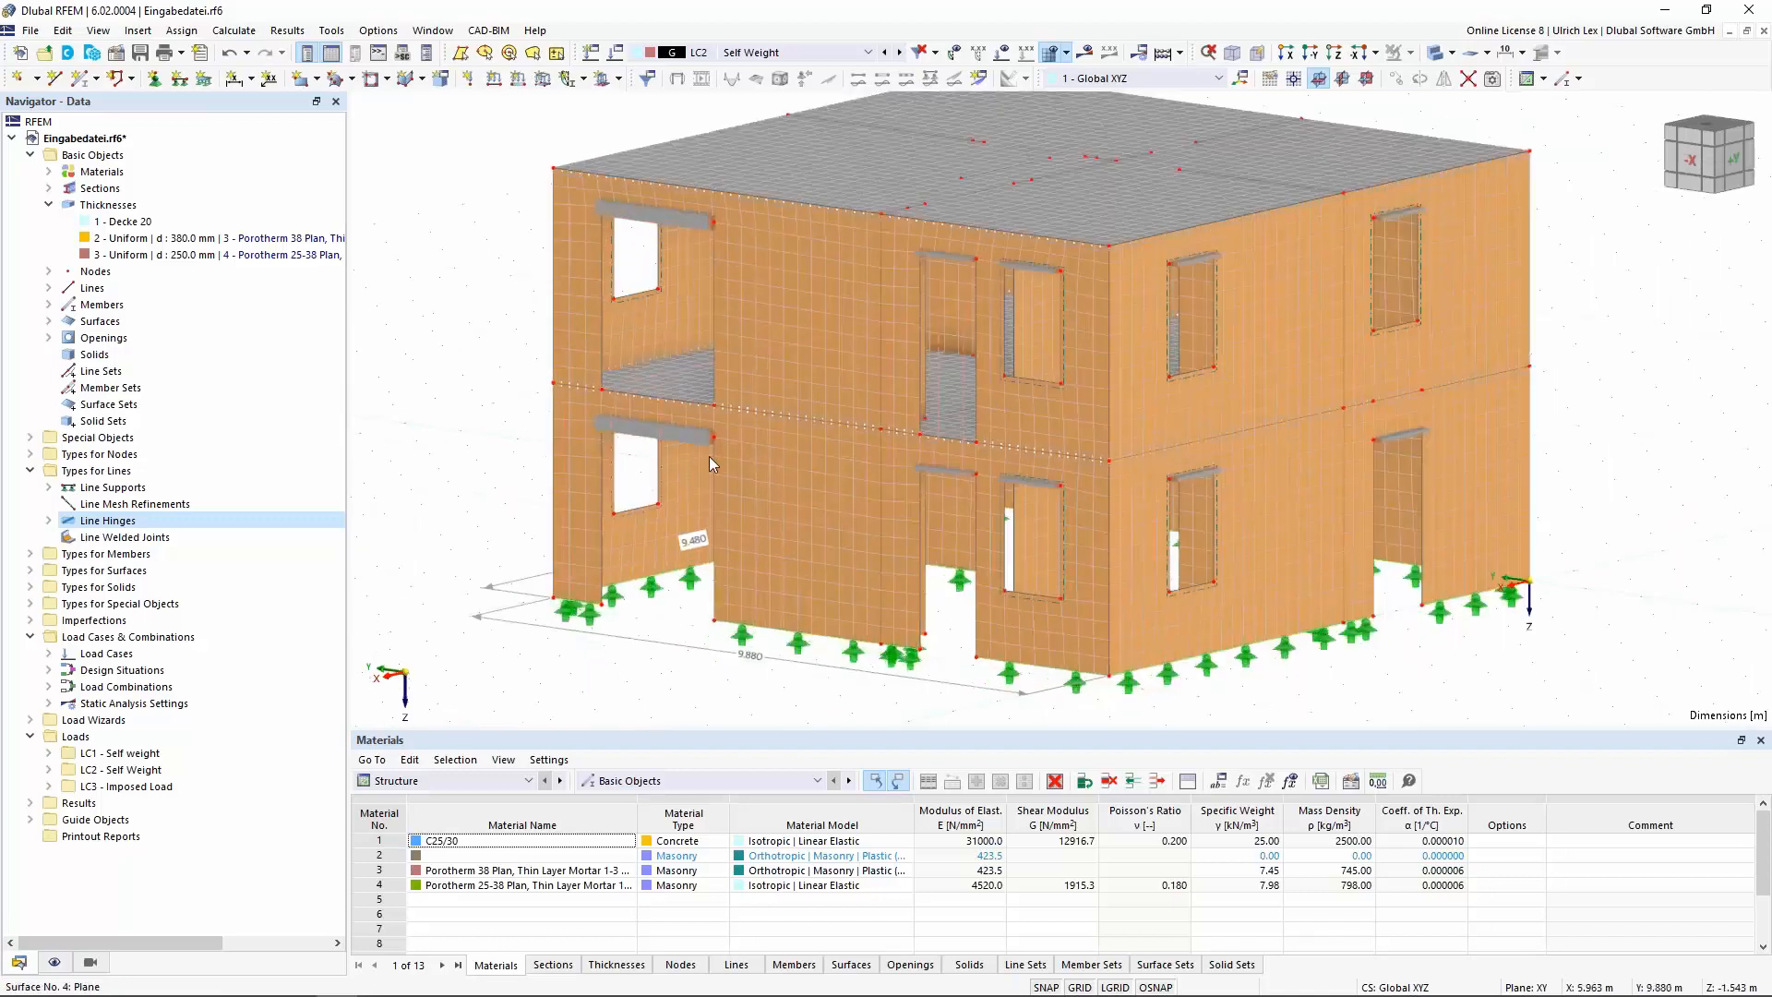
scroll(709, 456, up, 2)
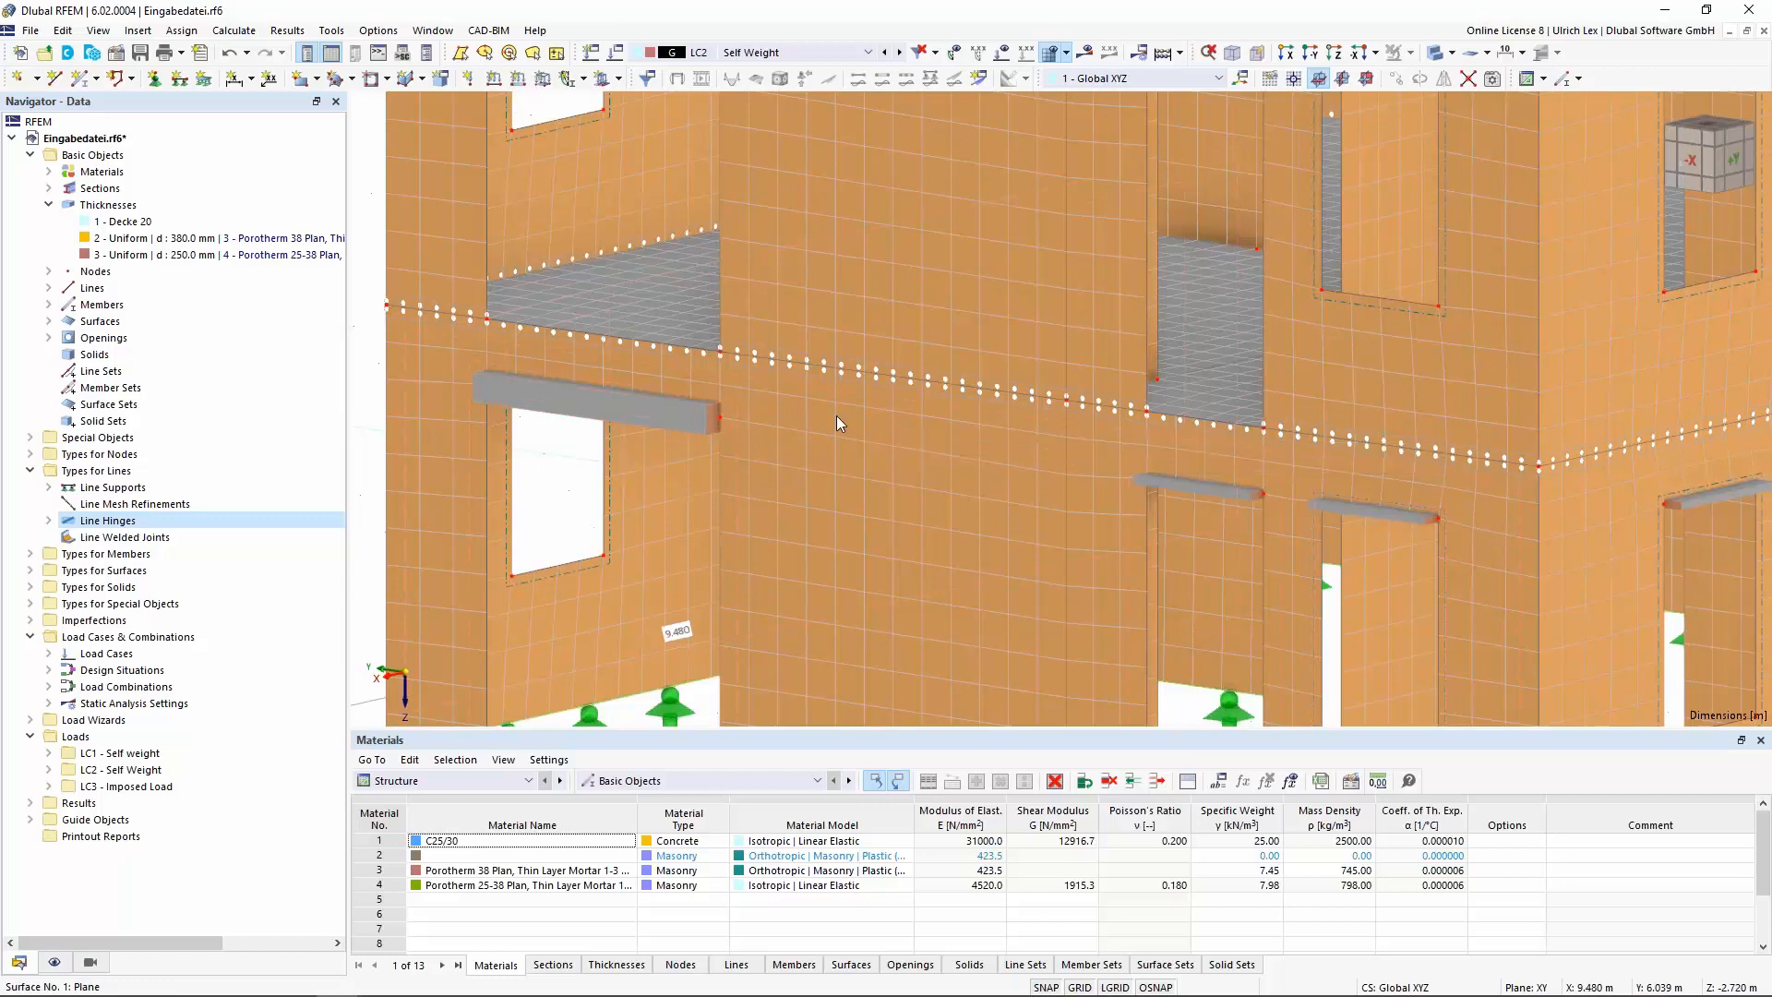
Open static analysis settings SA3 of load case LC2 Self Weight and check the available analysis types
scroll(845, 425, down, 2)
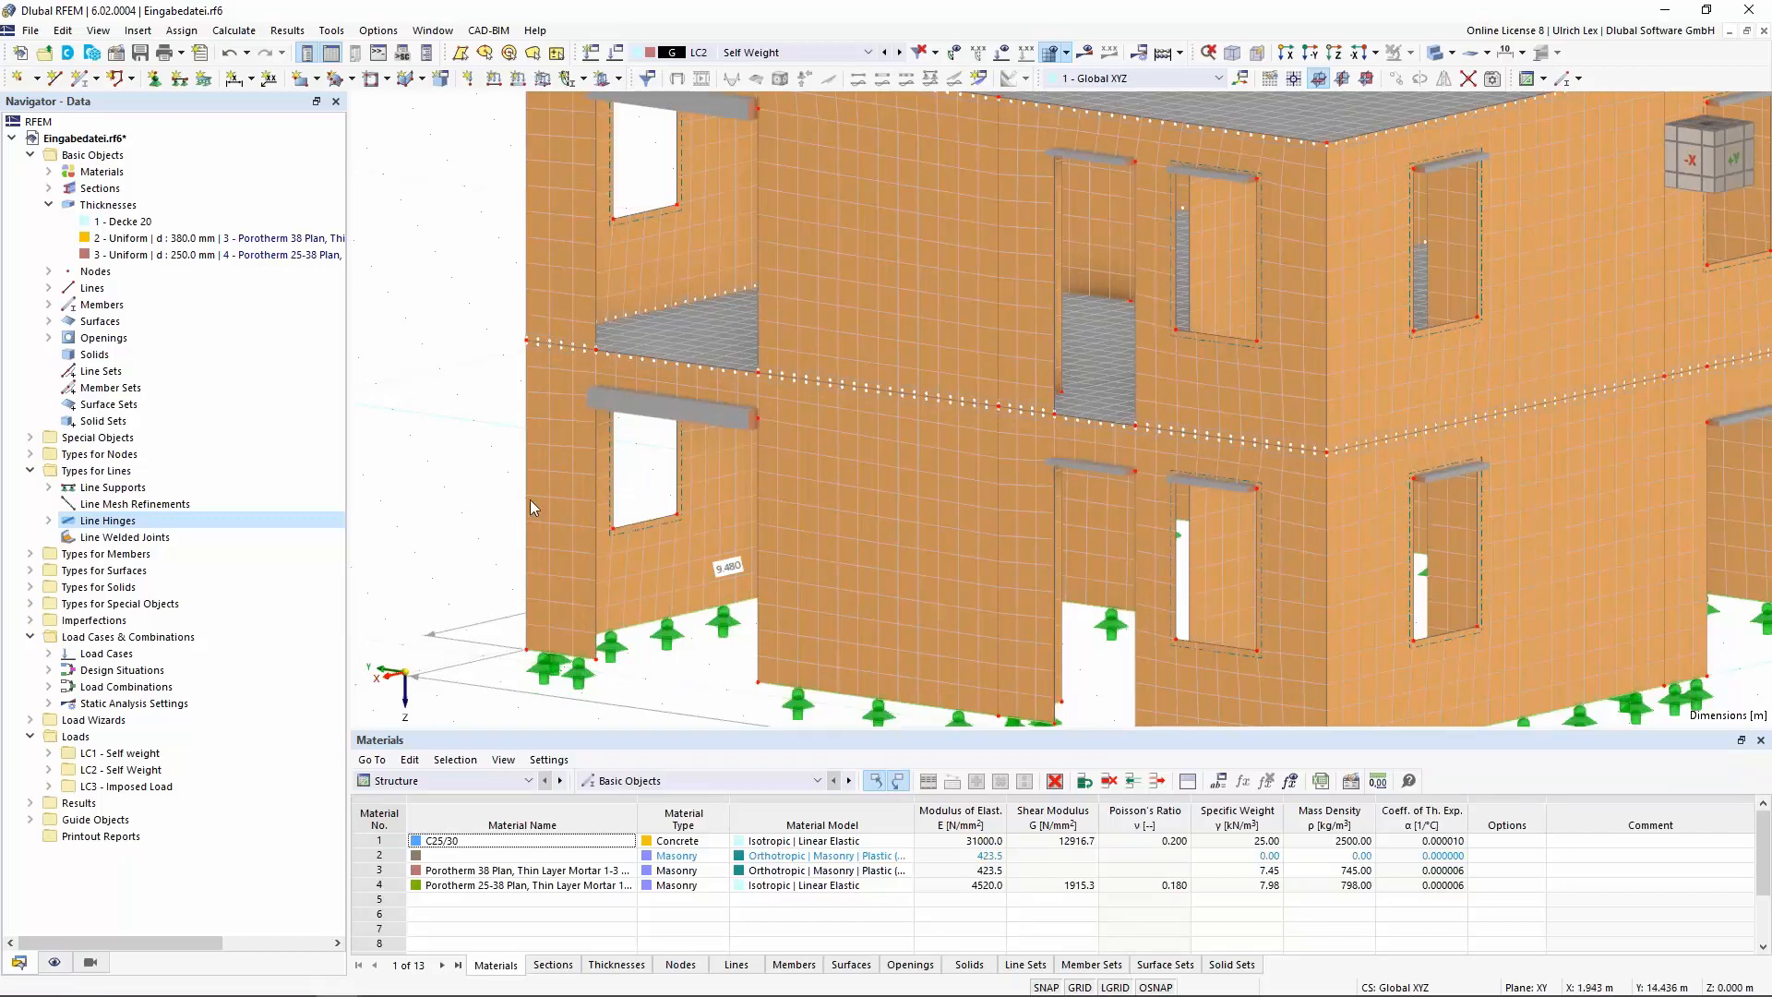
scroll(504, 609, down, 2)
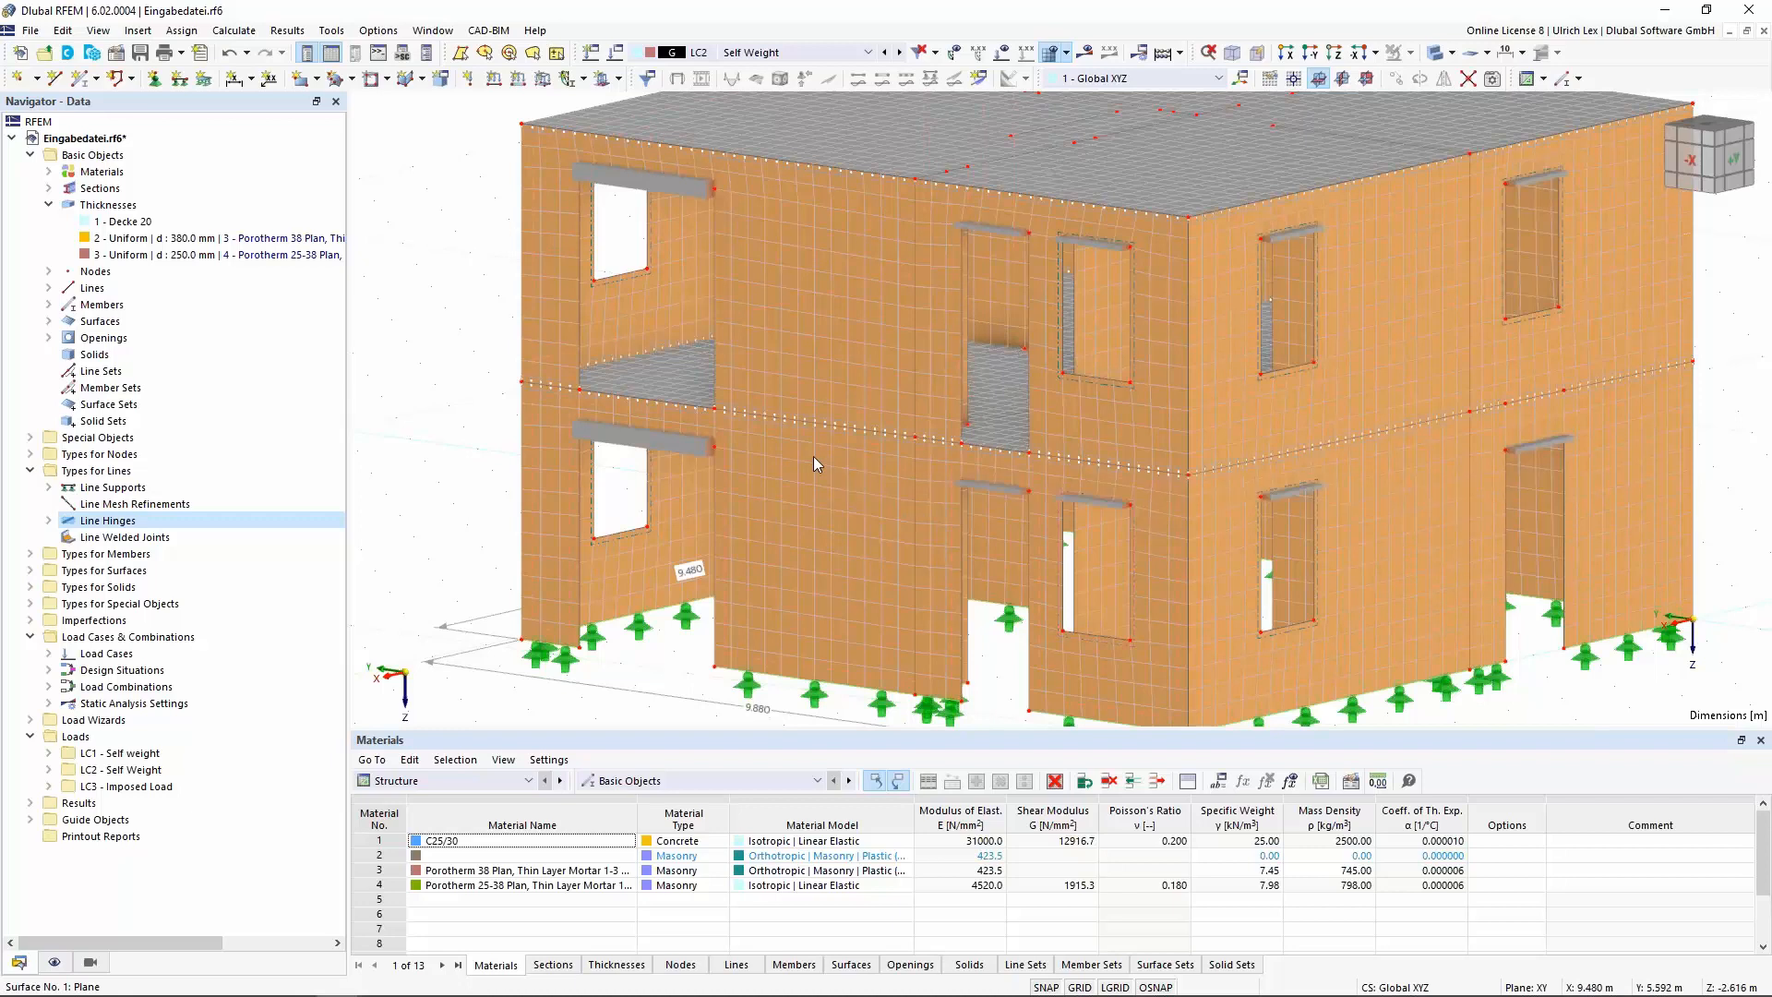
scroll(812, 456, down, 1)
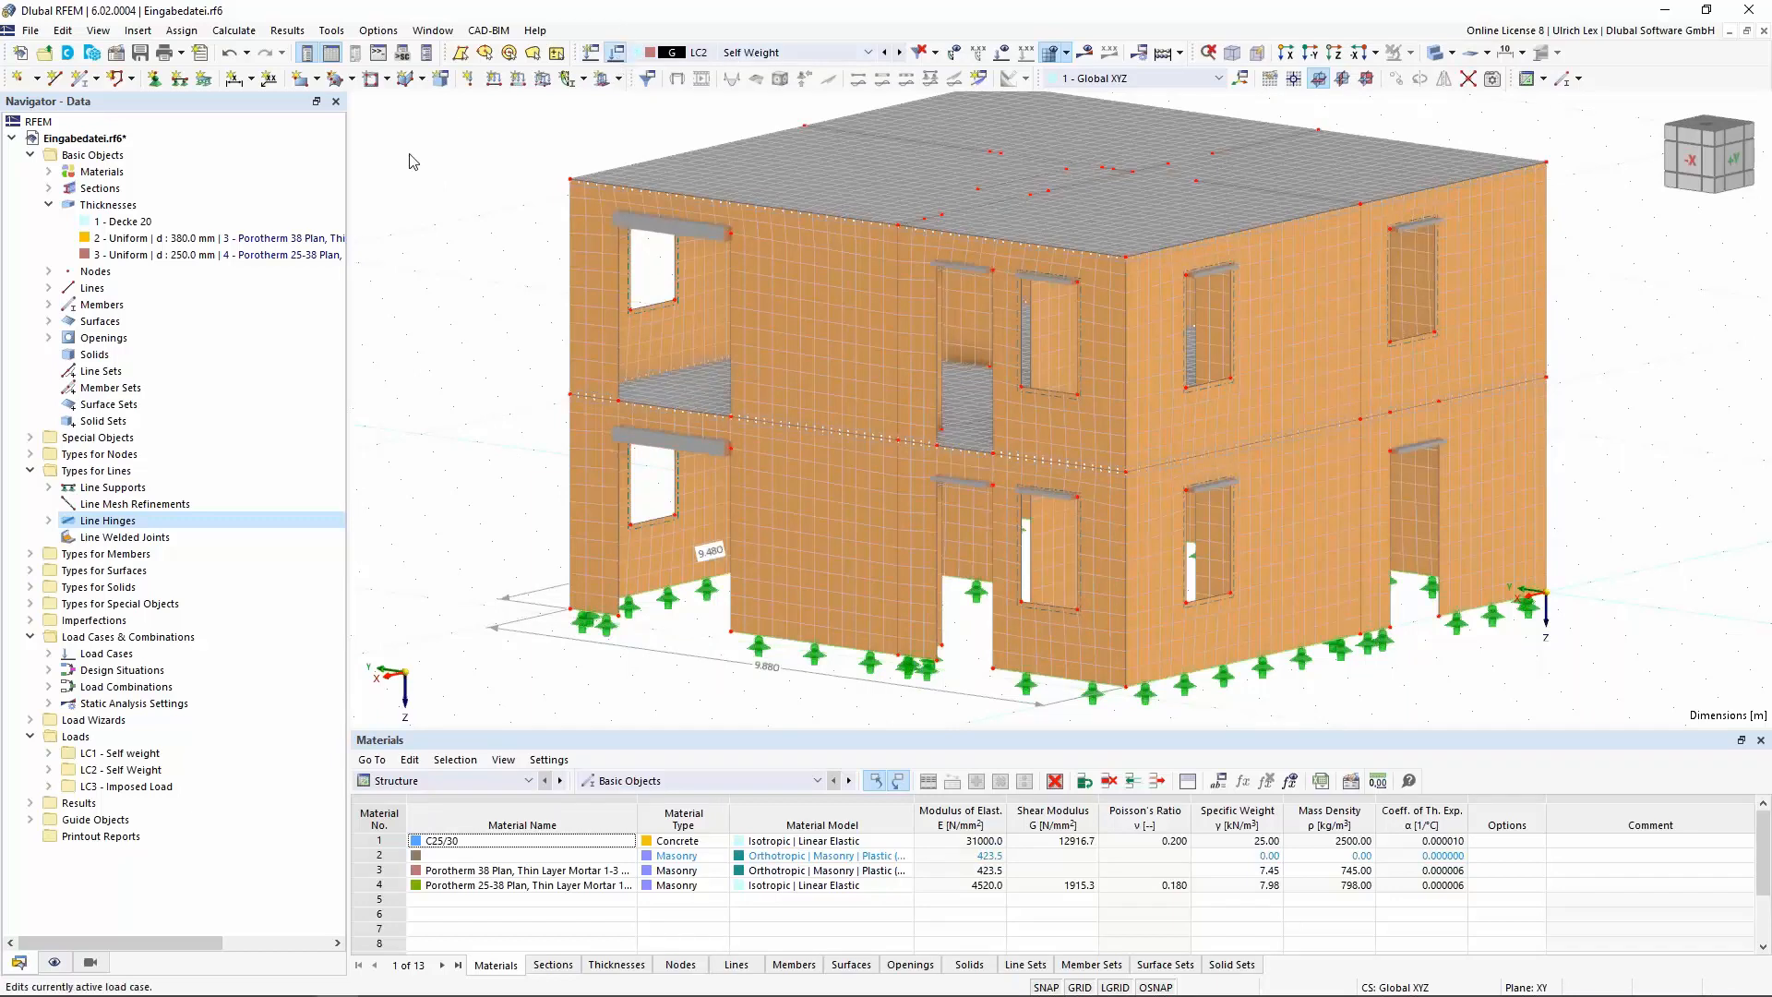
click(591, 55)
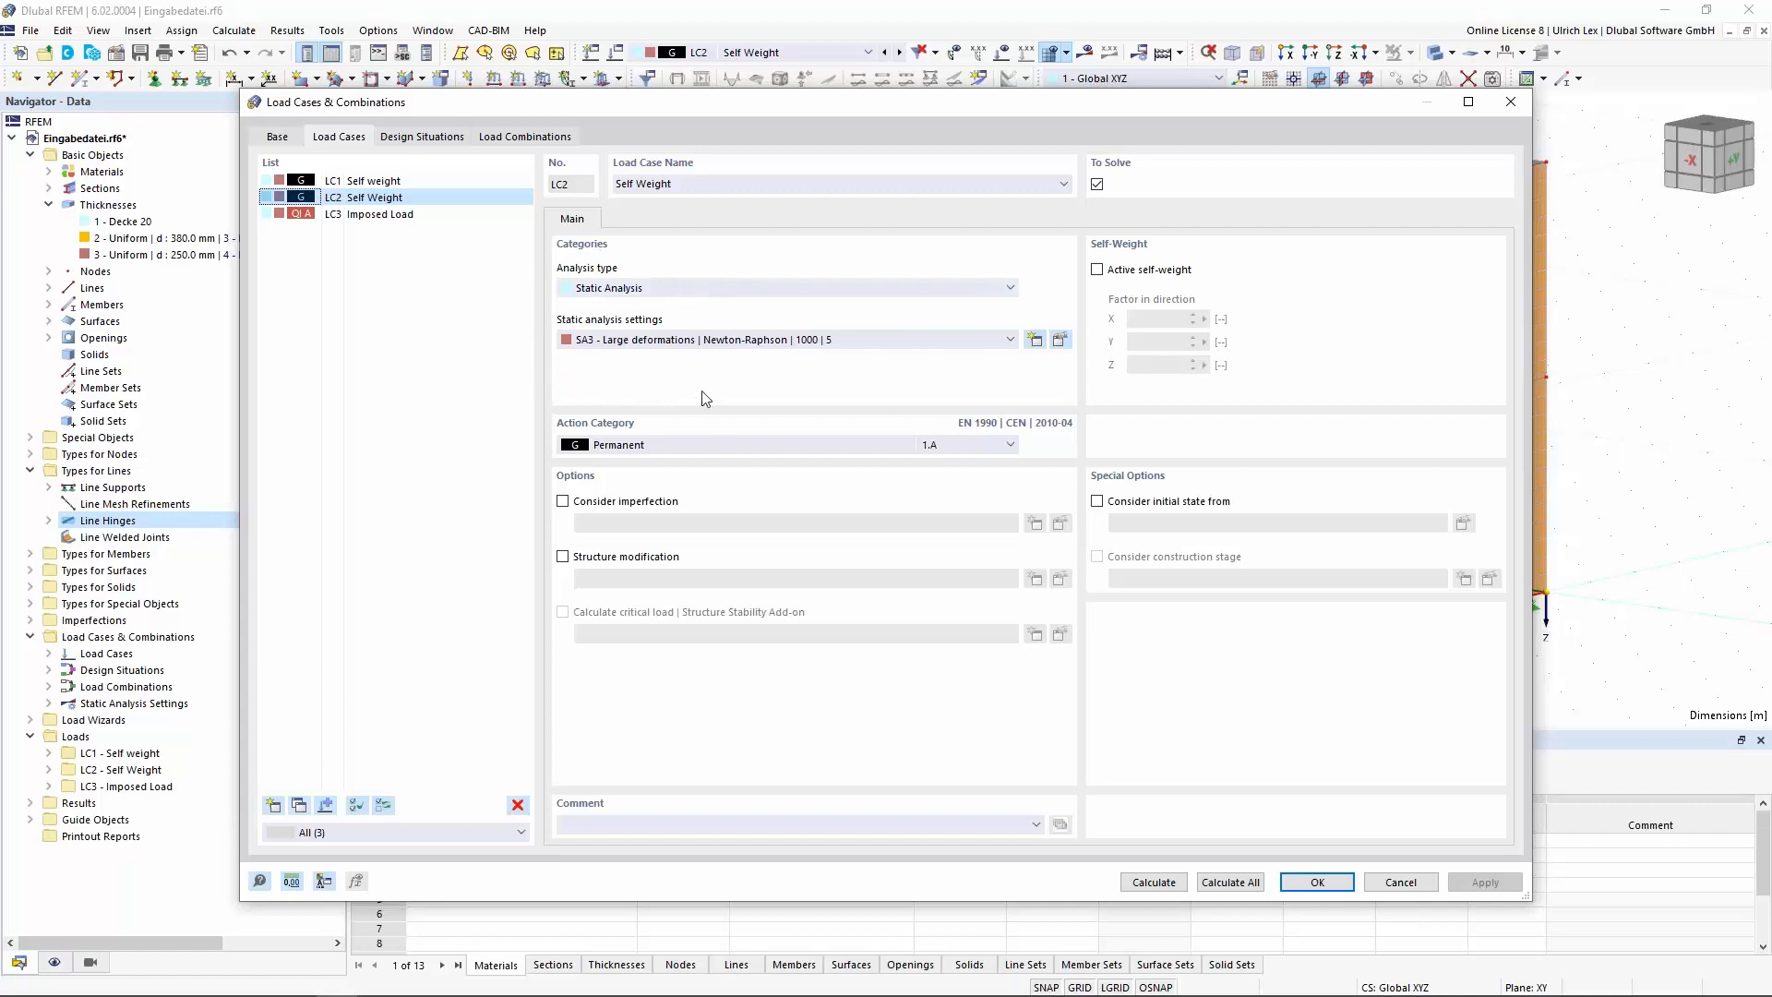
click(1066, 342)
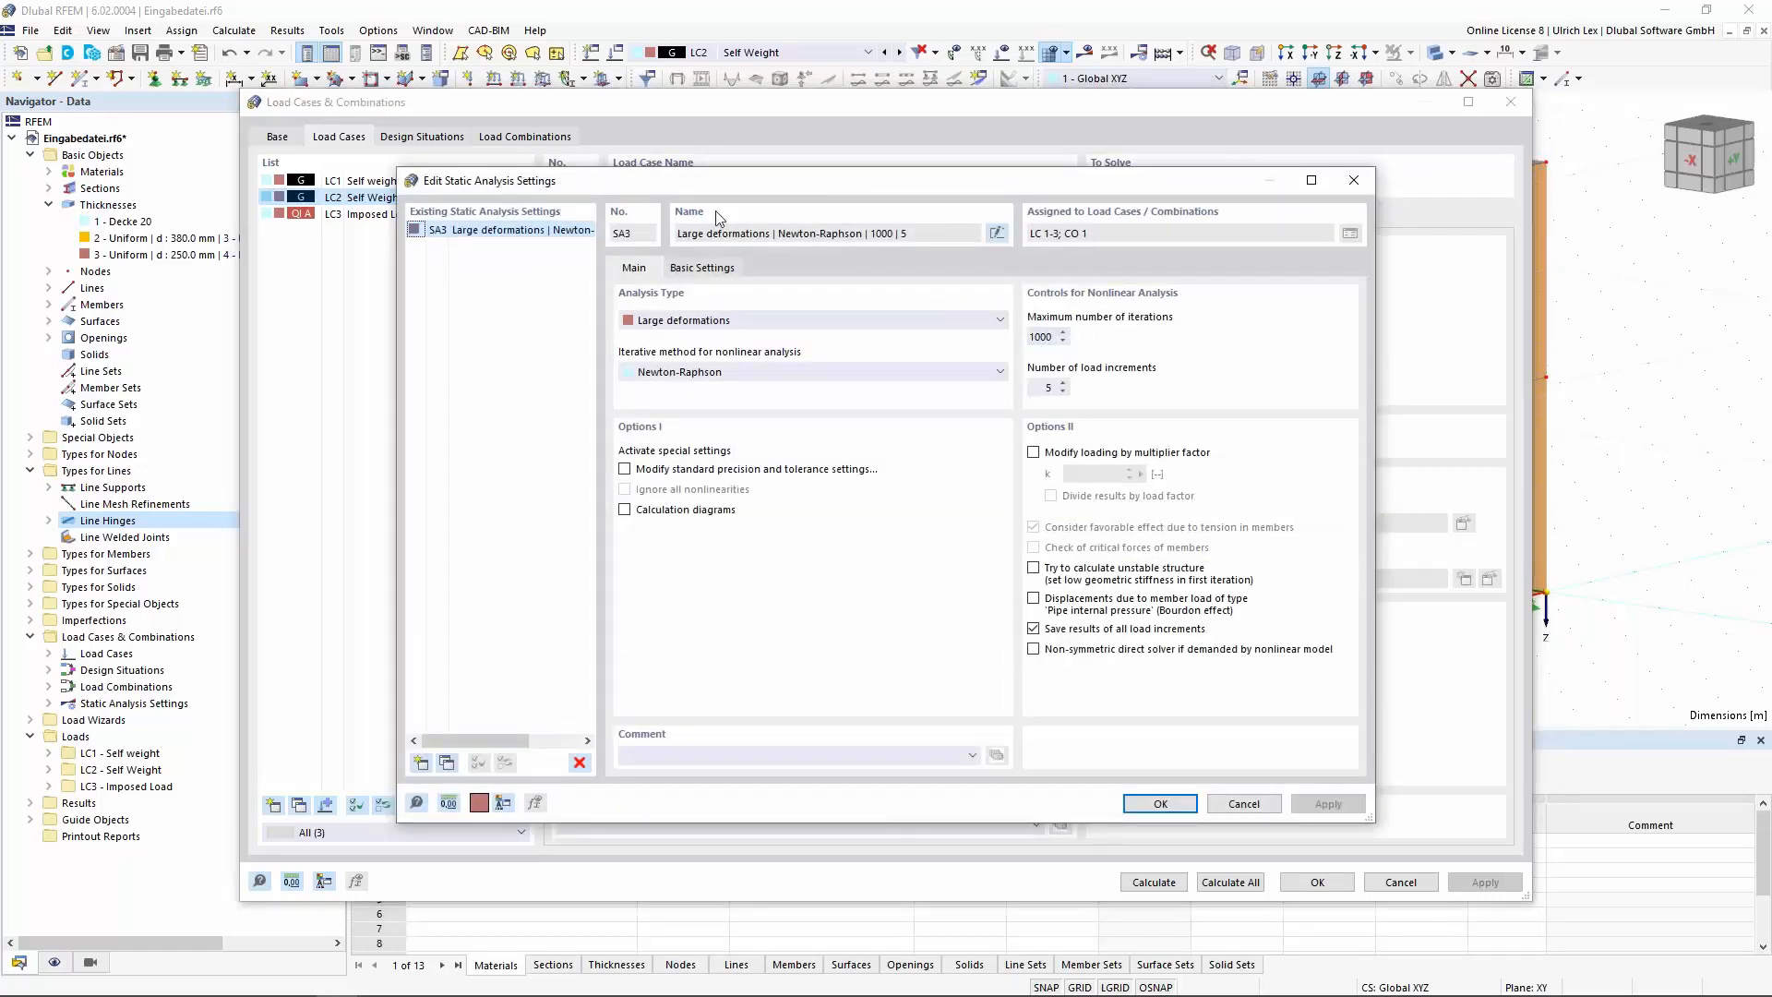
click(796, 321)
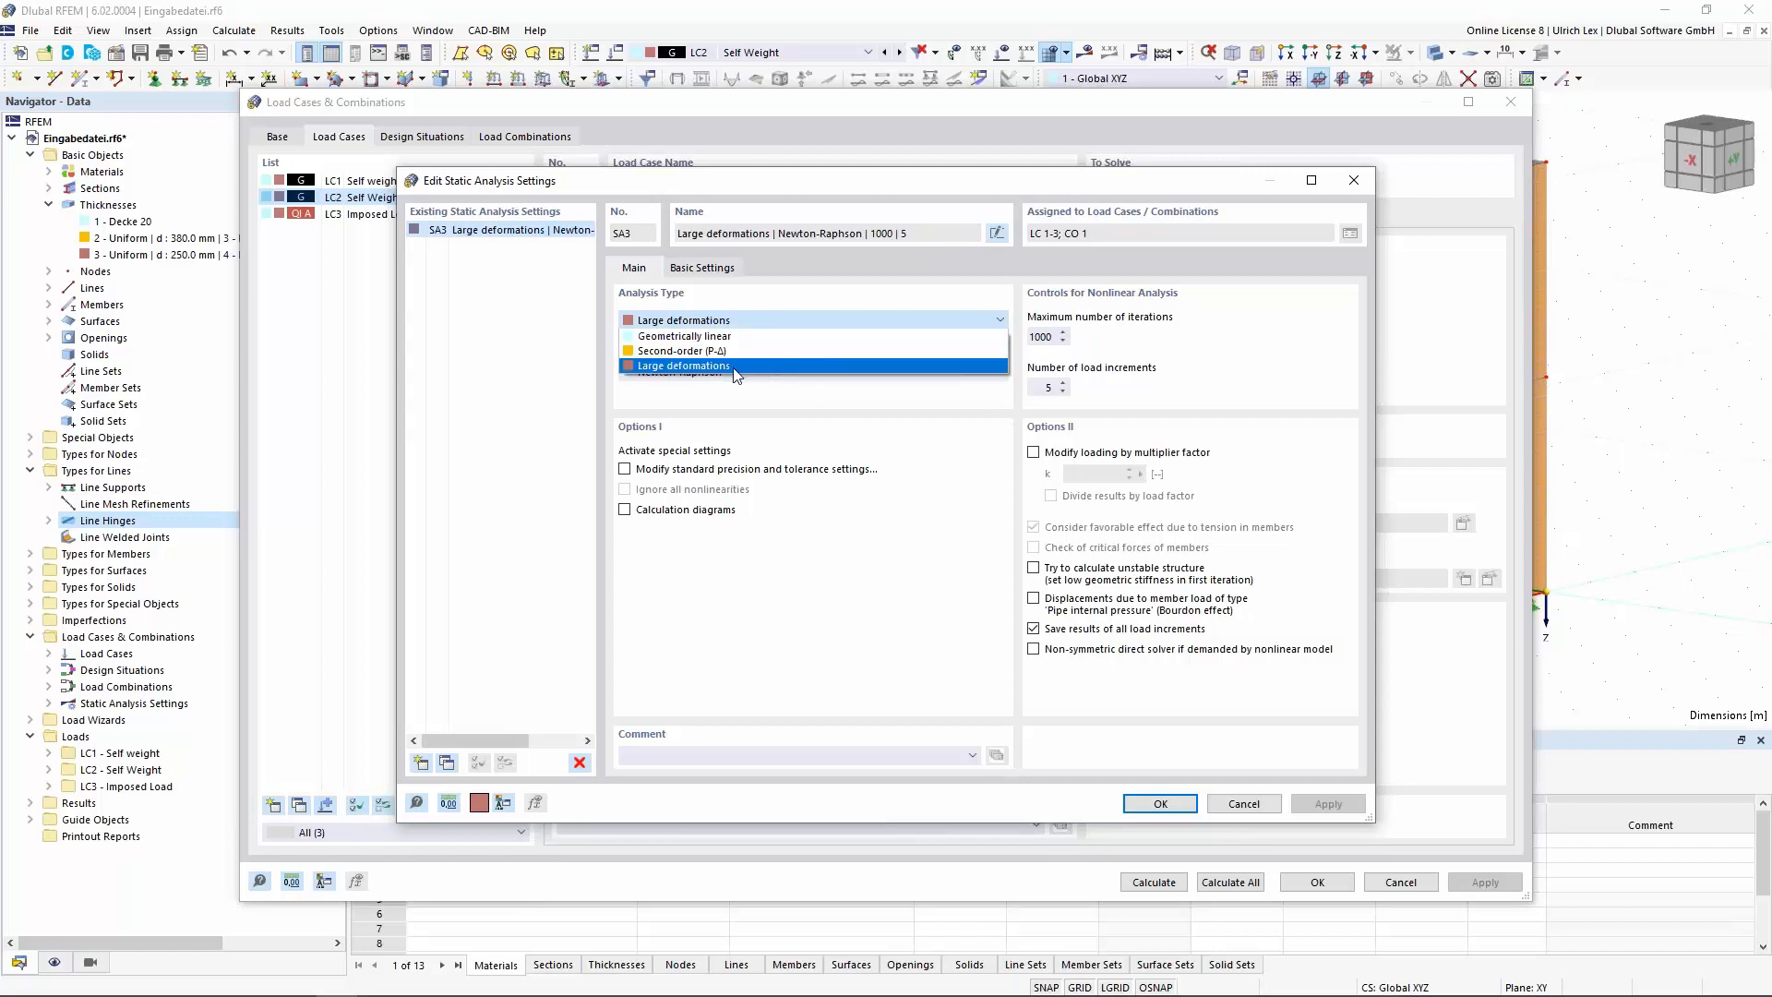
click(789, 298)
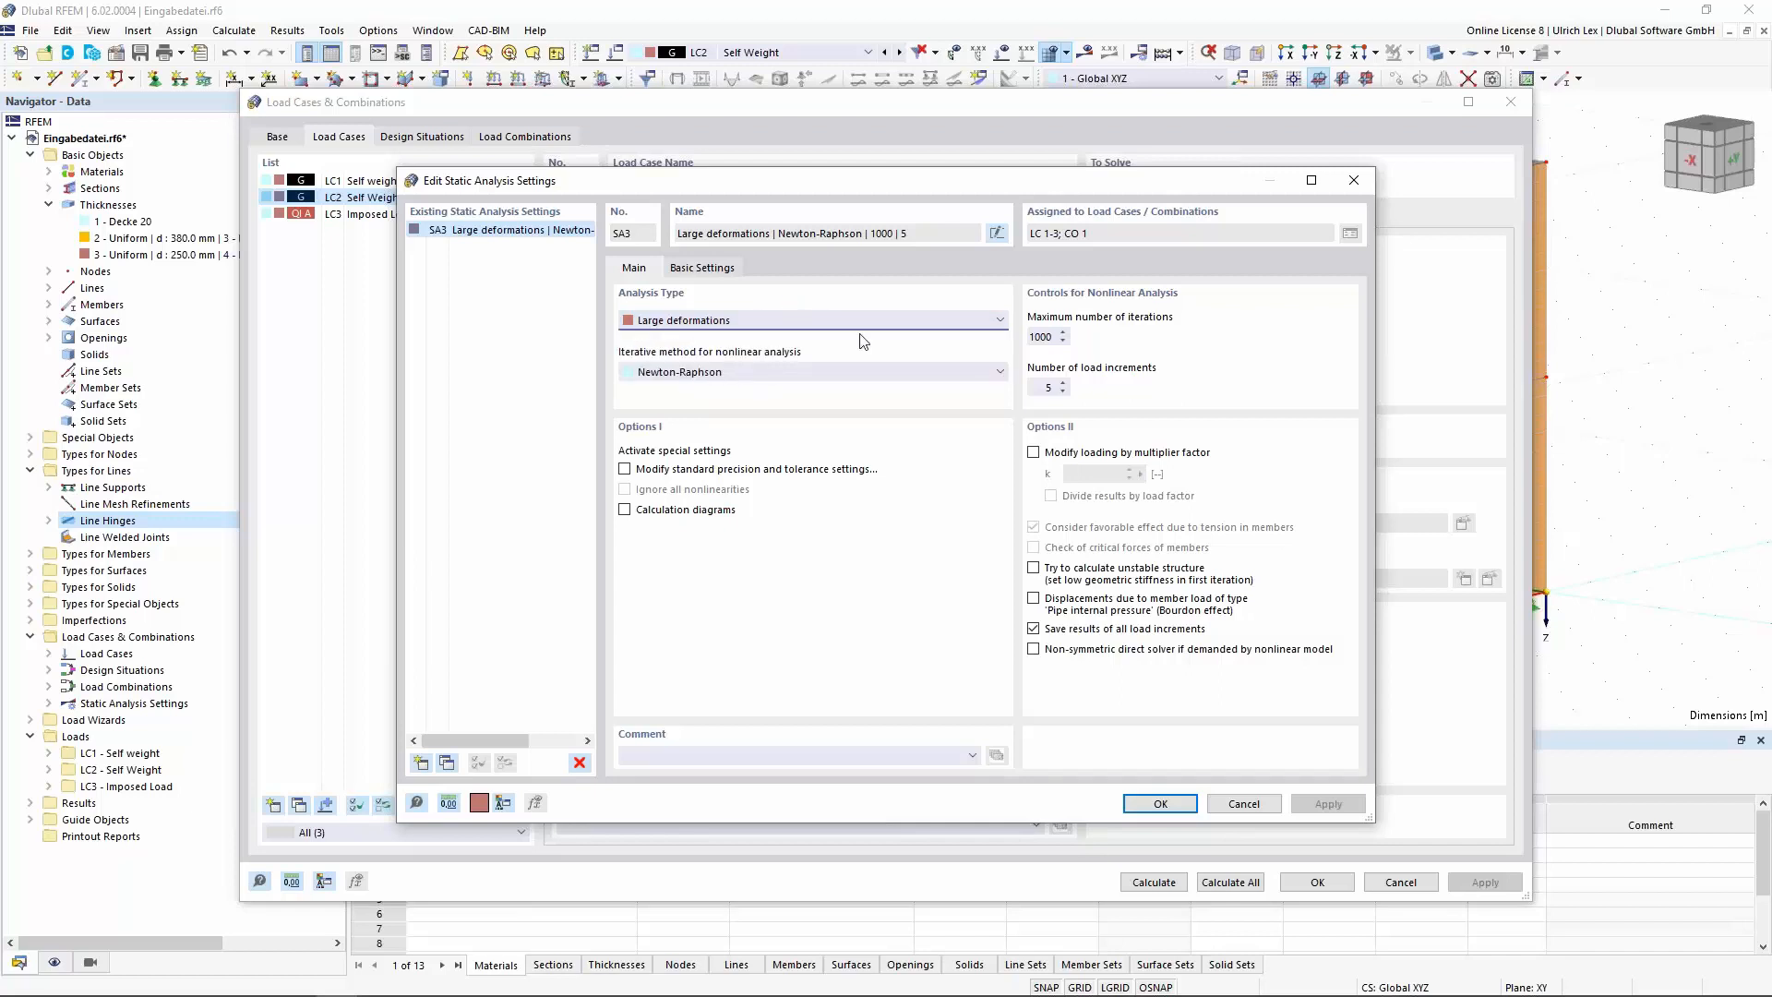
Keep the Large deformations analysis type, review the Newton-Raphson method, iteration and load increment settings, and close the load case settings
drag(968, 181, 1038, 153)
click(865, 298)
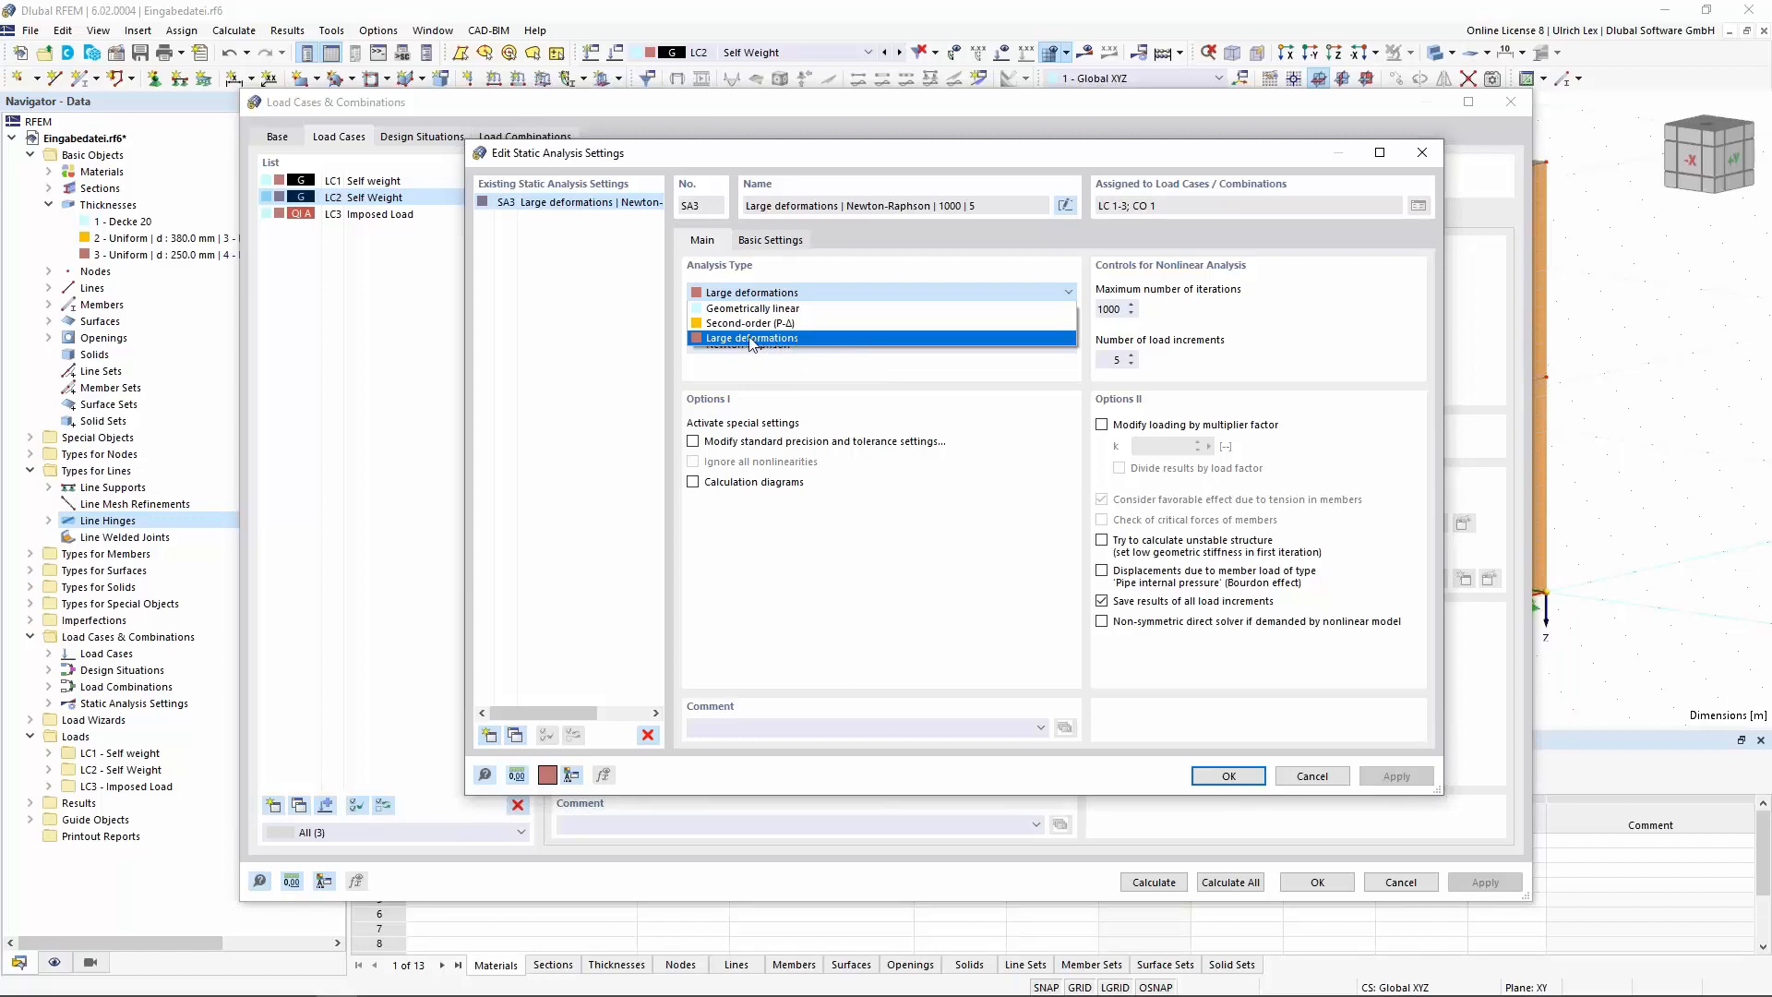
click(780, 339)
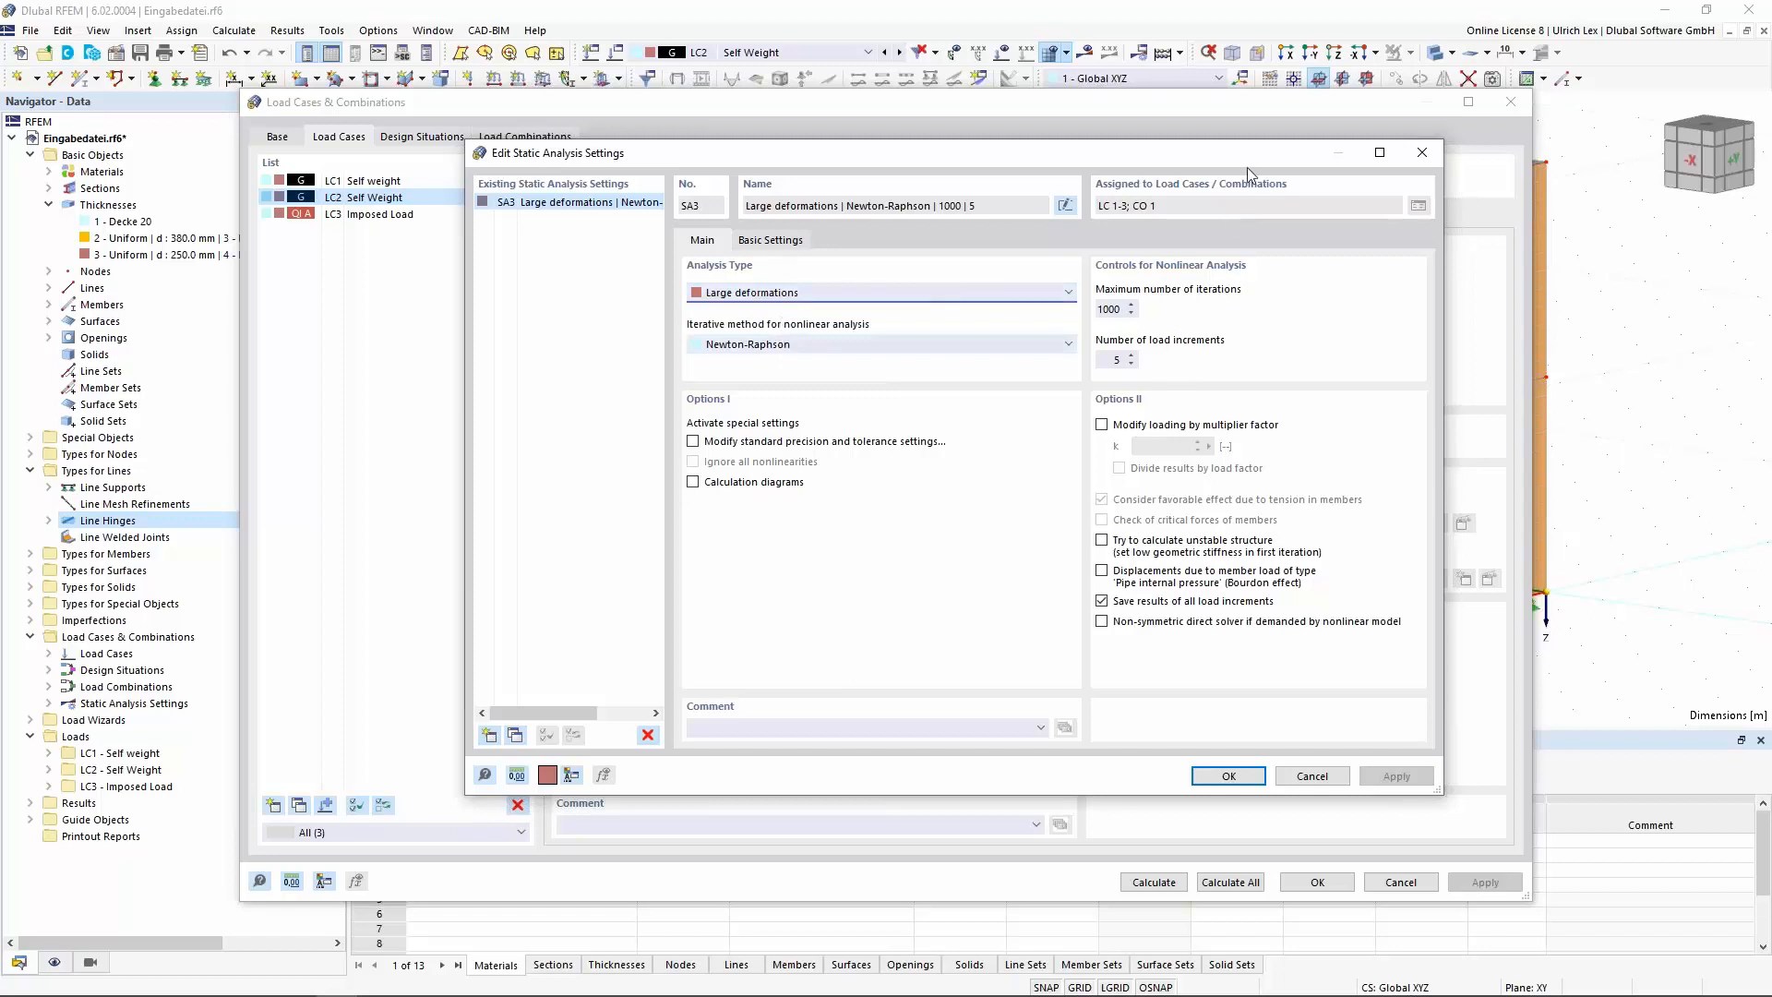
drag(1255, 155, 1188, 146)
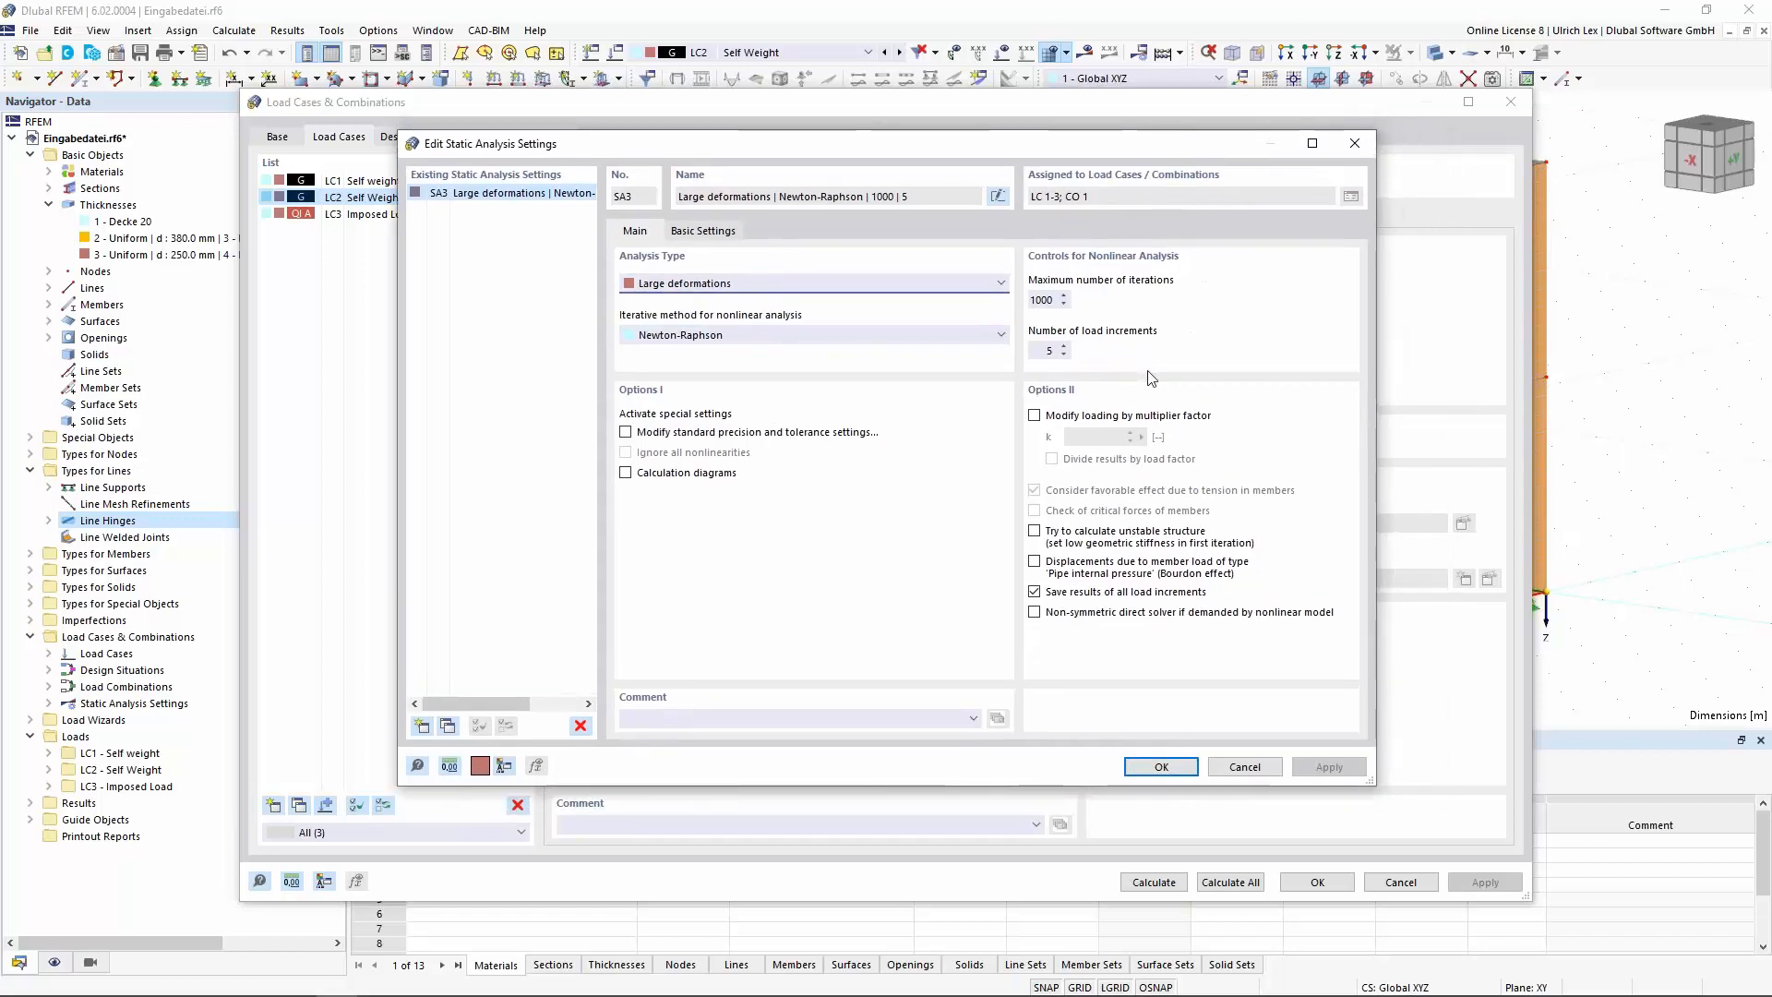
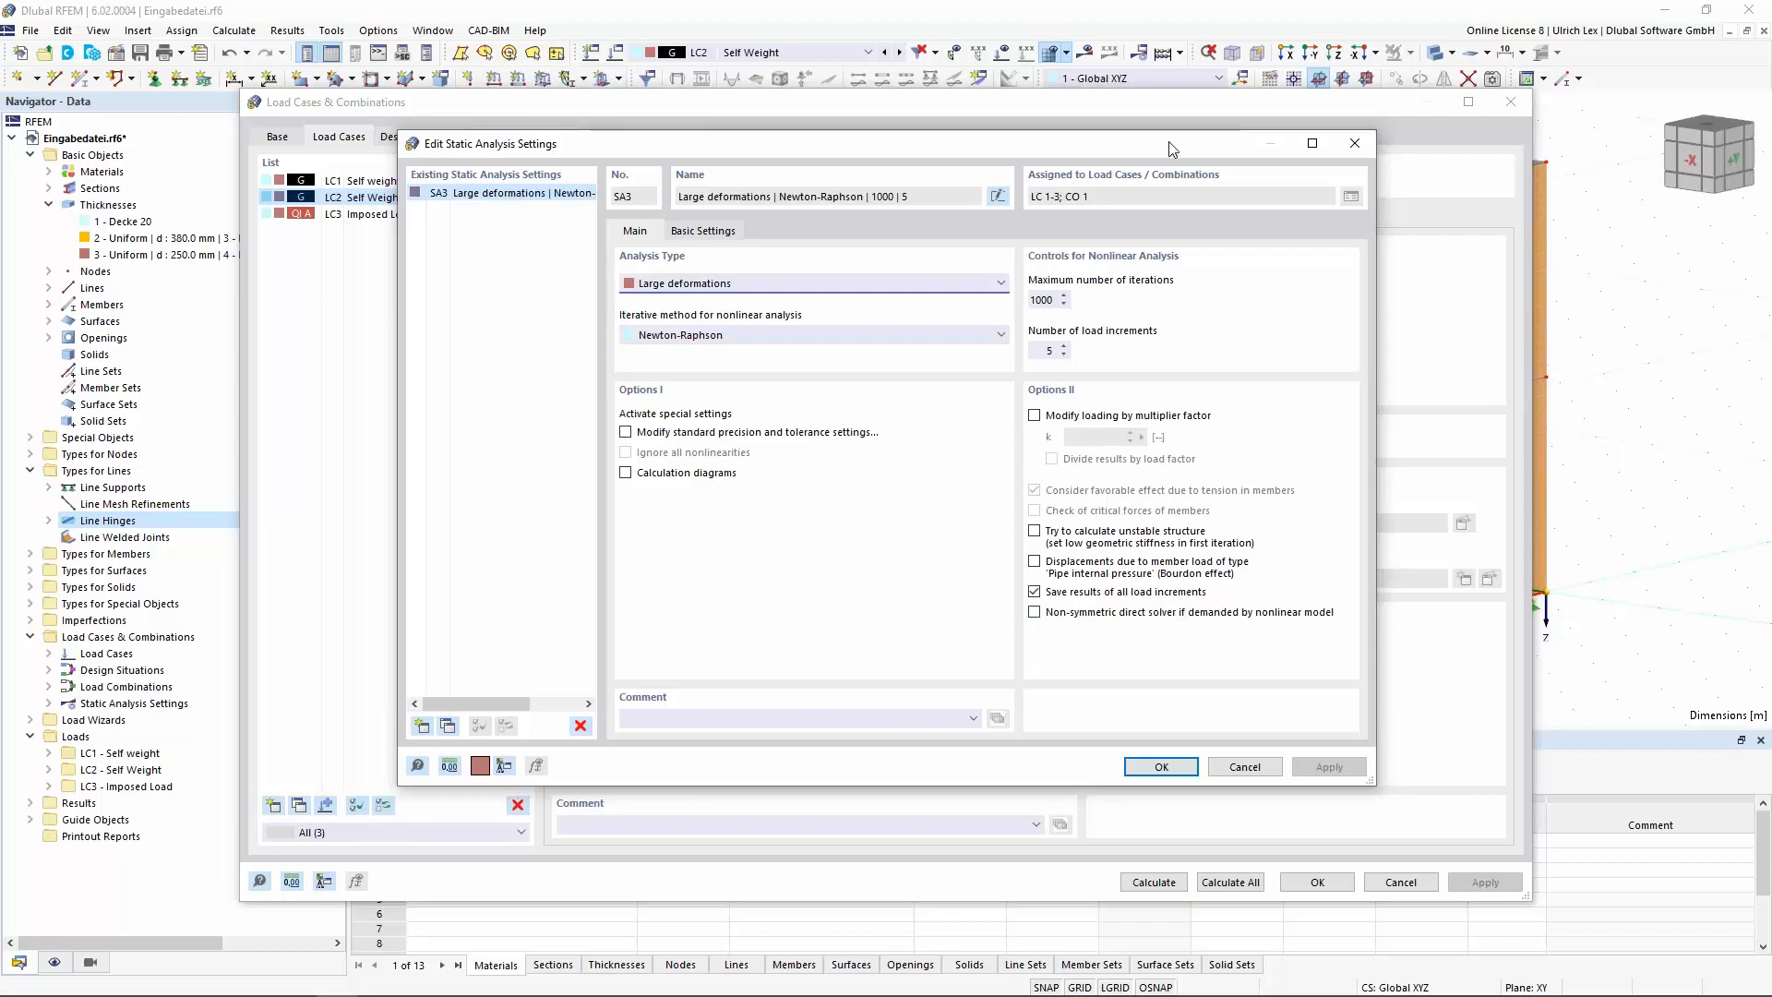
drag(1169, 143, 1162, 101)
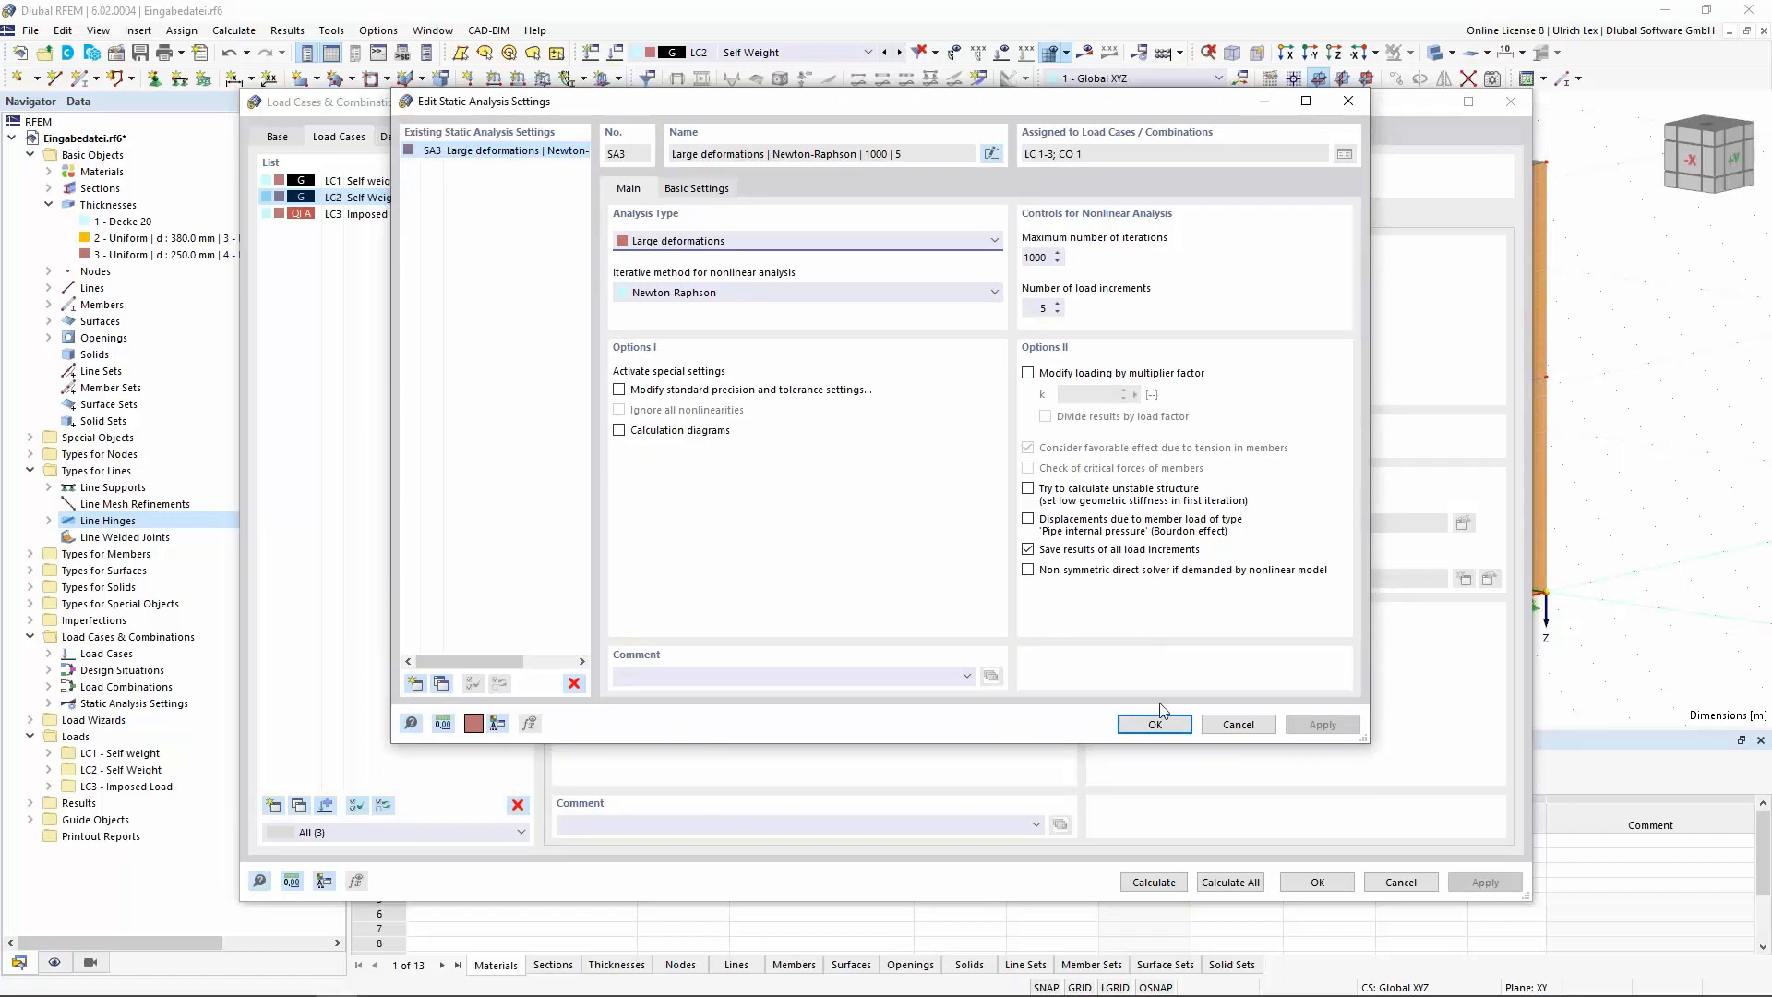
click(1214, 729)
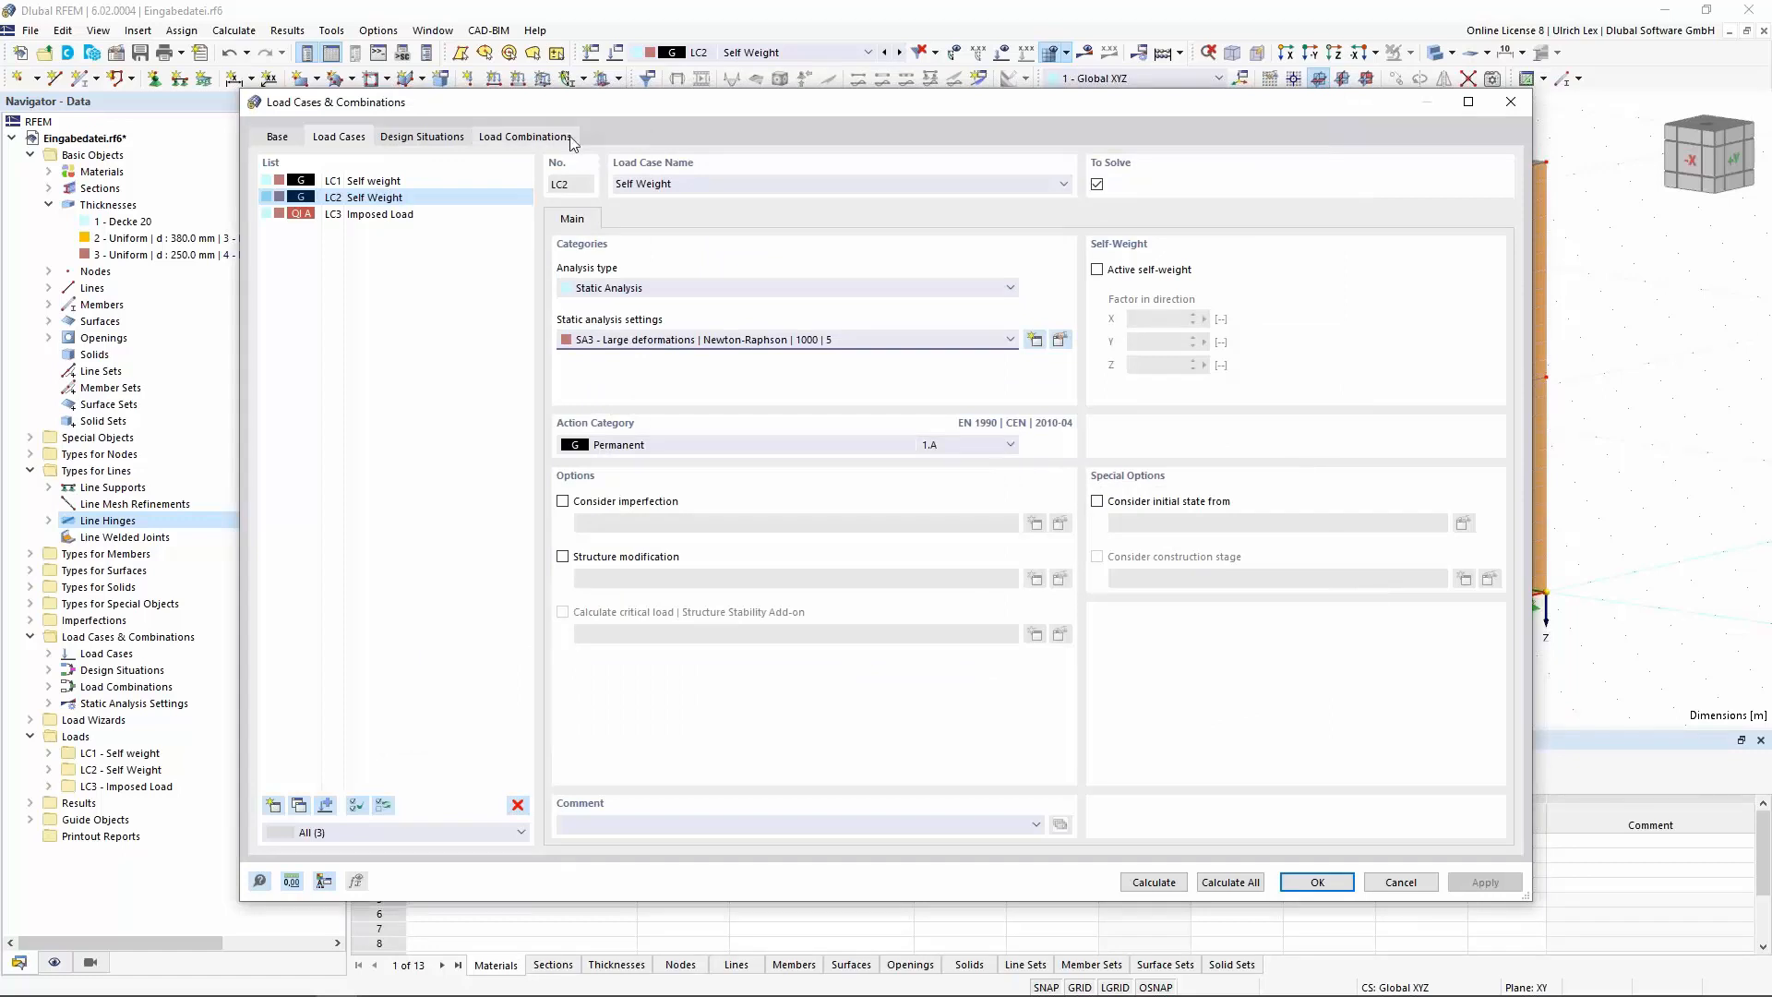
click(1341, 884)
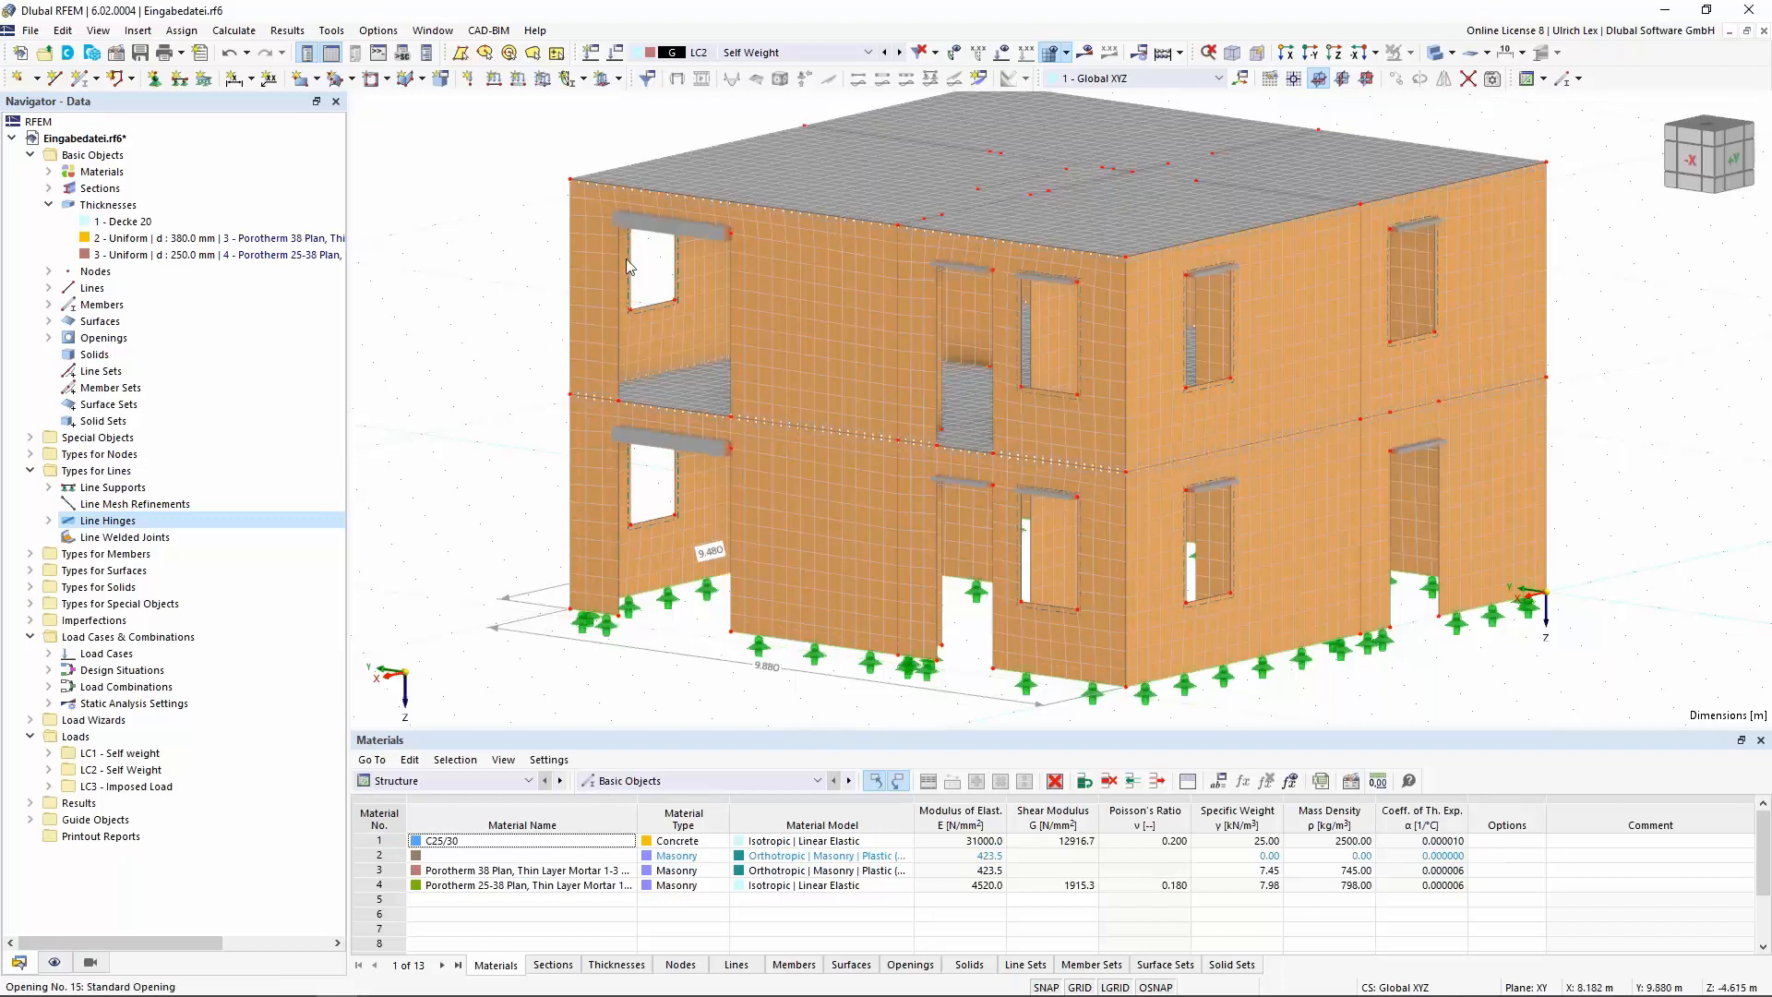
Switch to the calculated model Berechnungsdatei_m_E and enlarge the summary table to review the CO1 results
scroll(613, 298, down, 2)
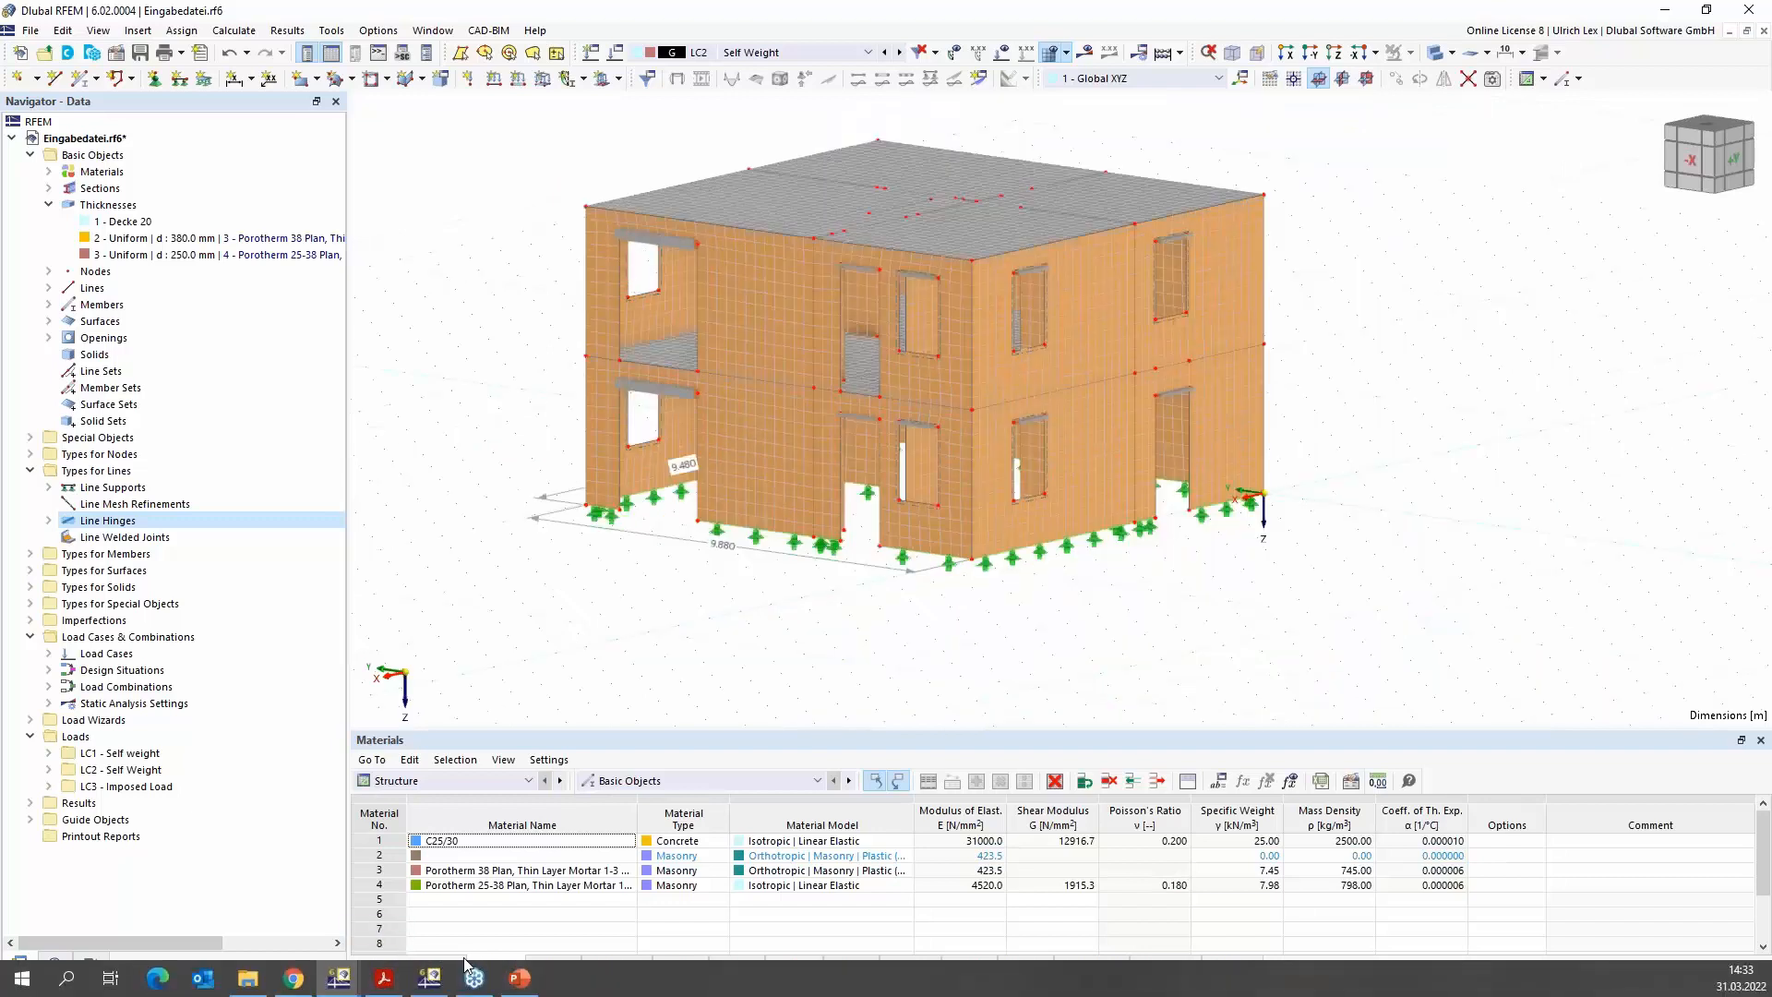
click(429, 978)
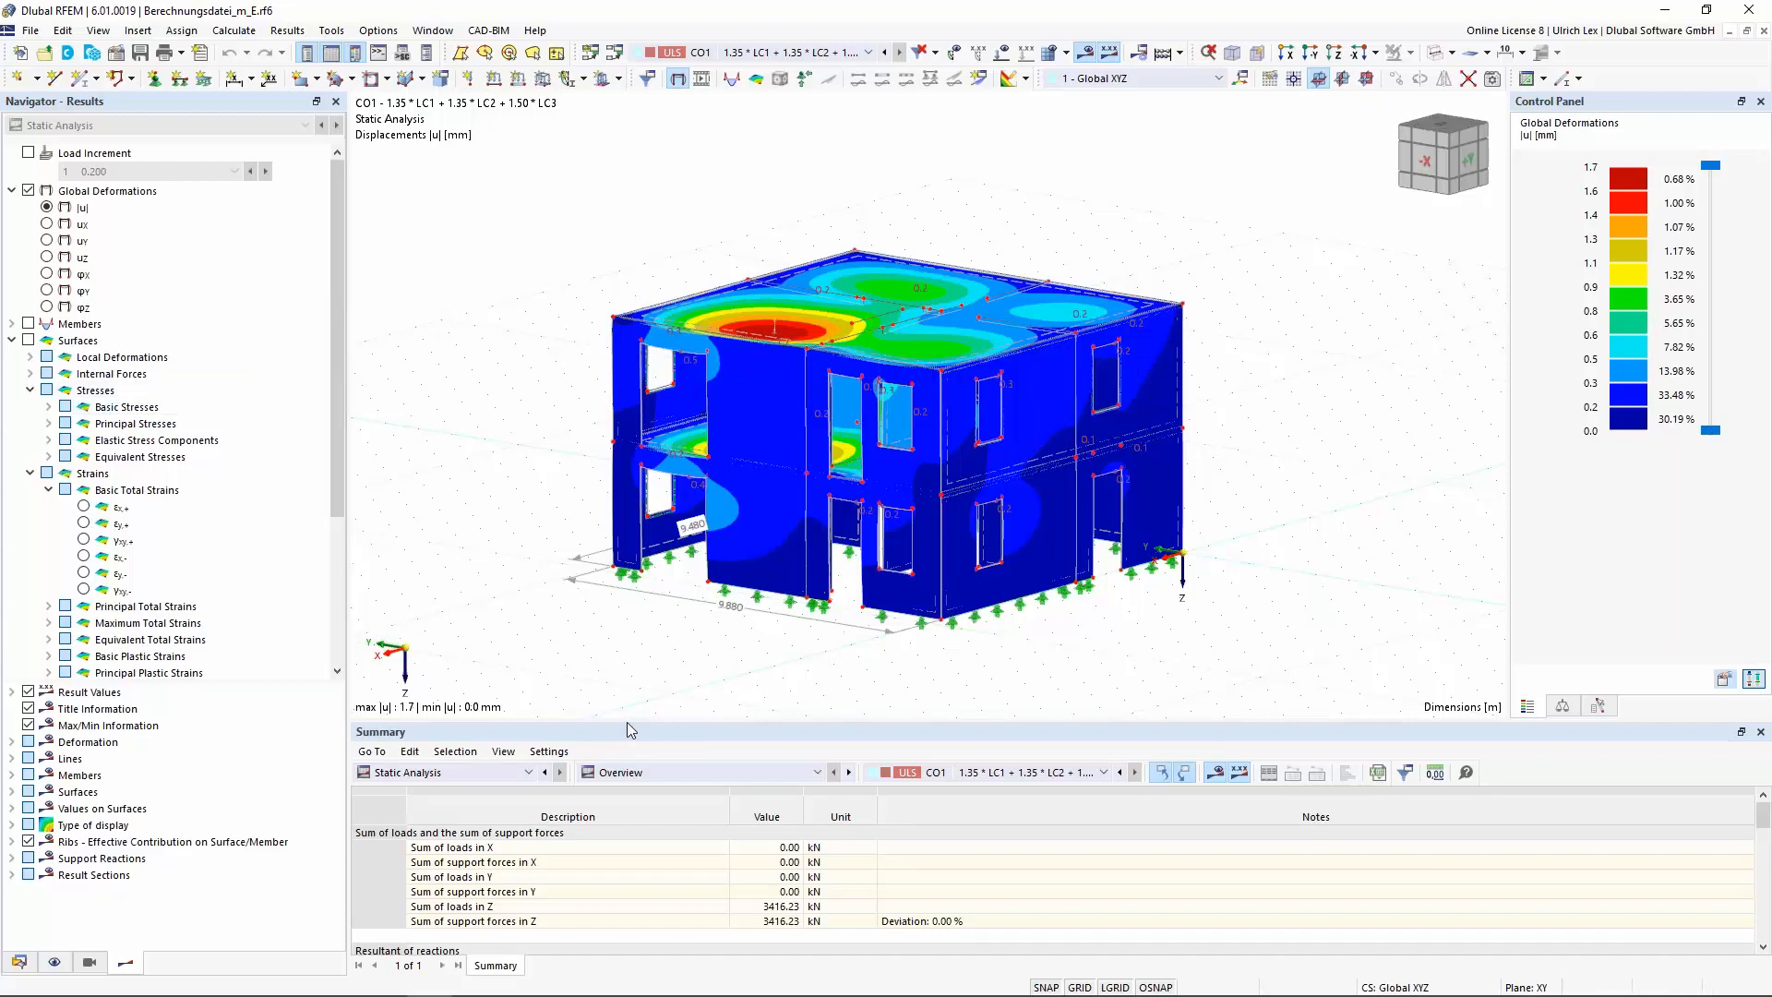
drag(628, 722, 443, 581)
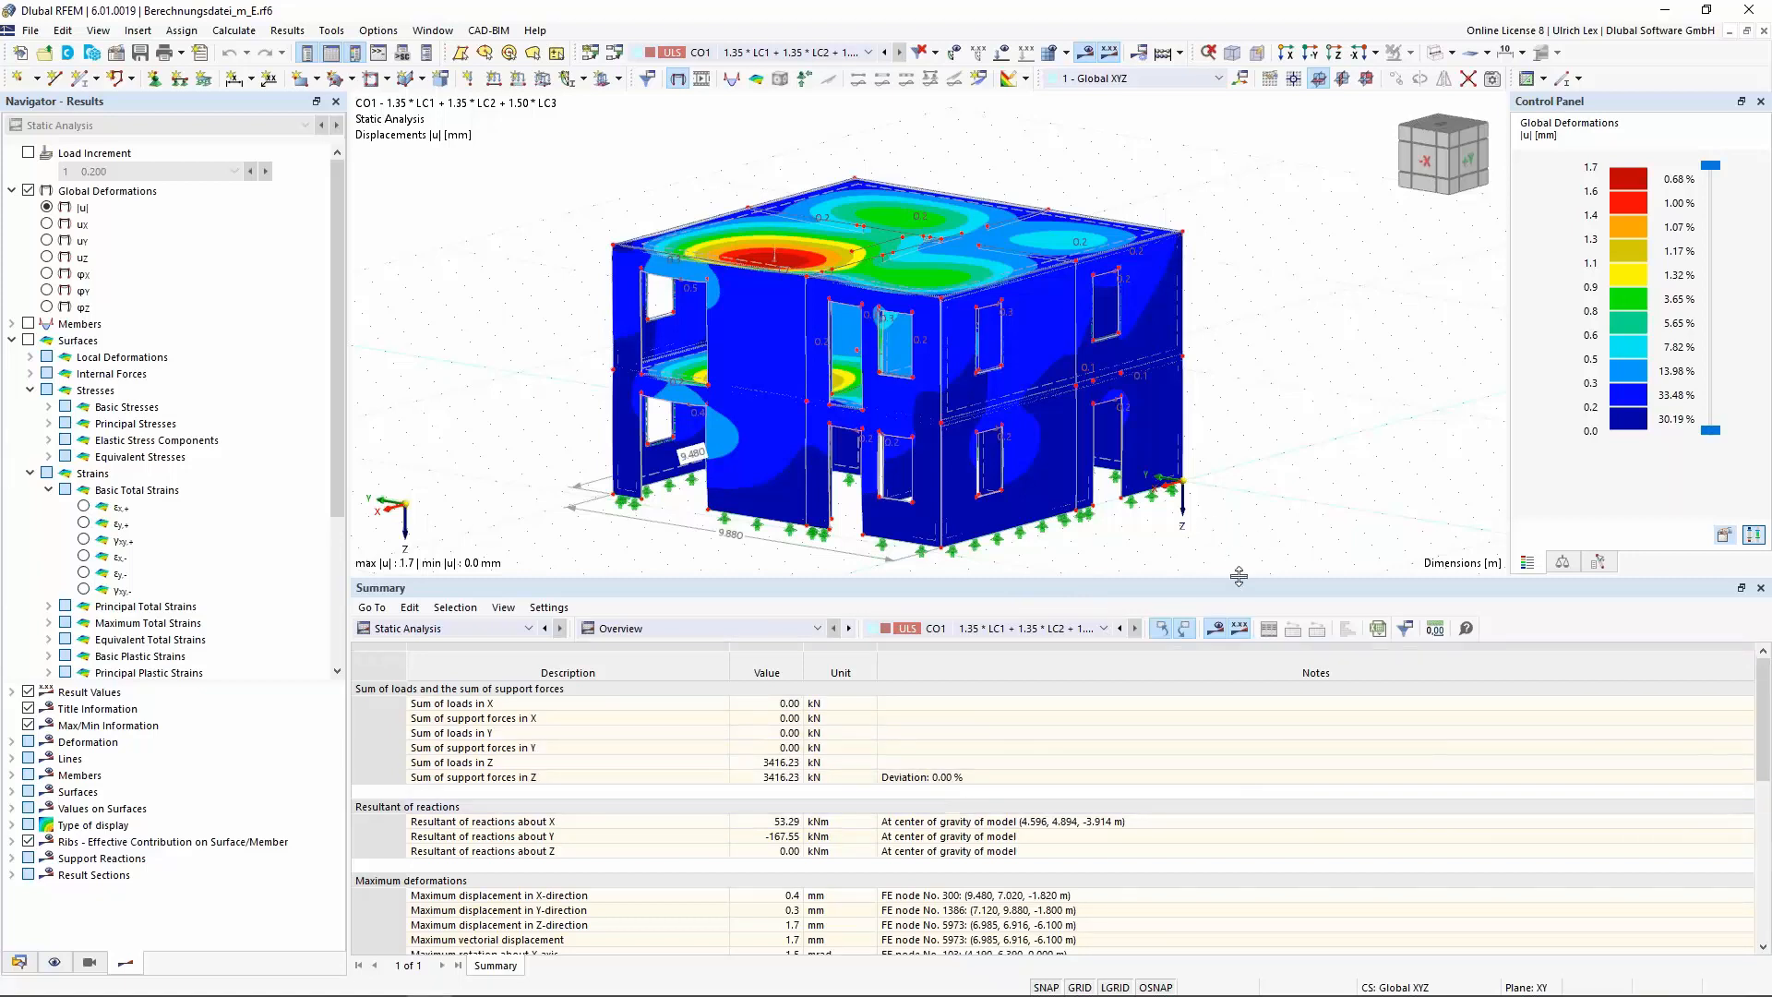
drag(1238, 577, 1237, 670)
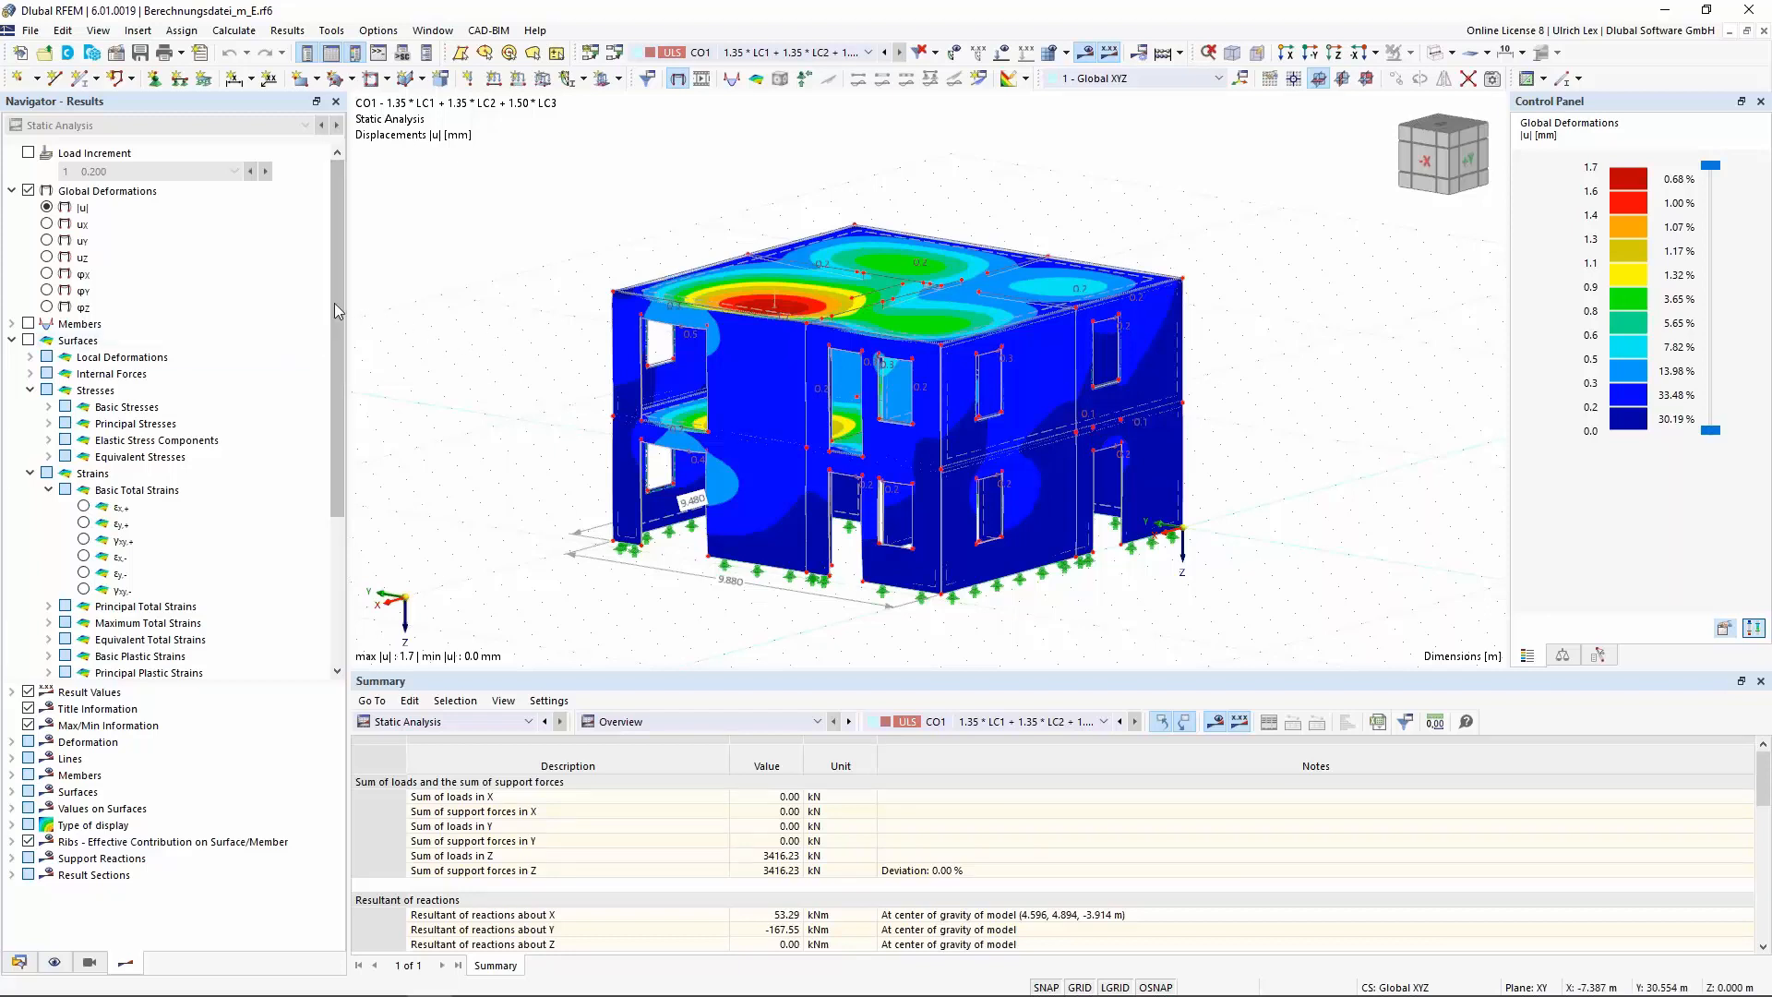
Select the objects around the upper storey's roof corner and show only them with their related objects
click(108, 394)
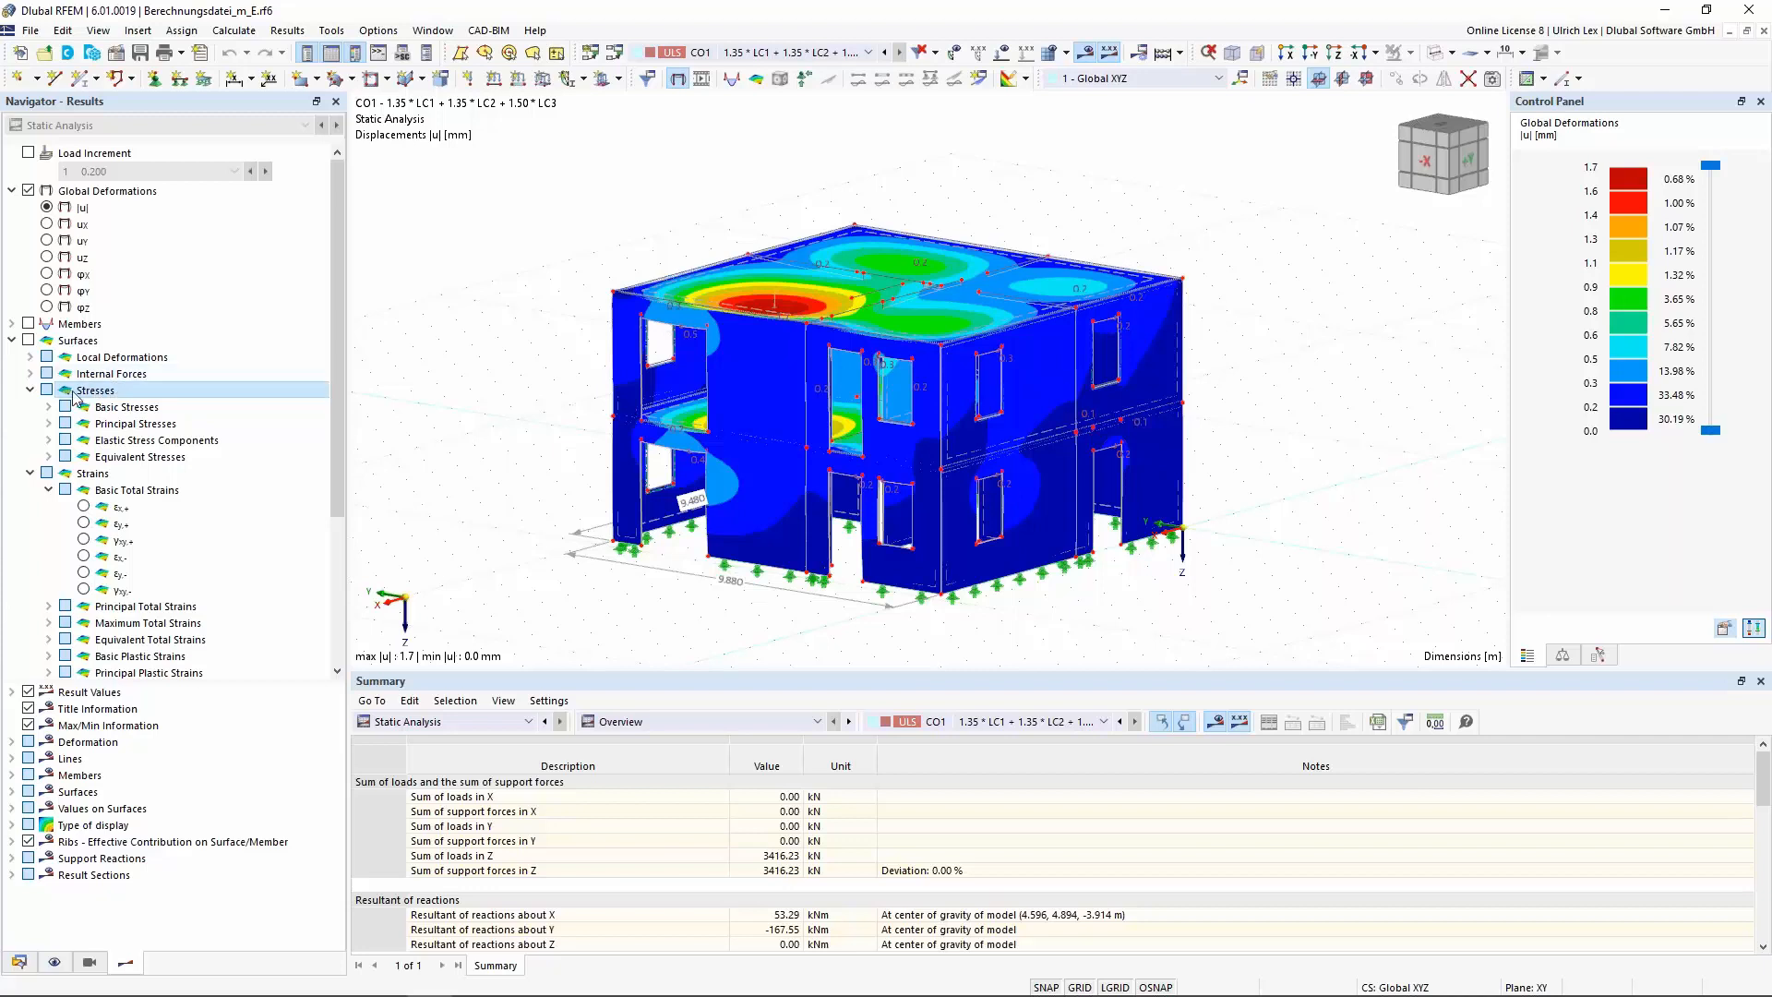
scroll(148, 380, down, 2)
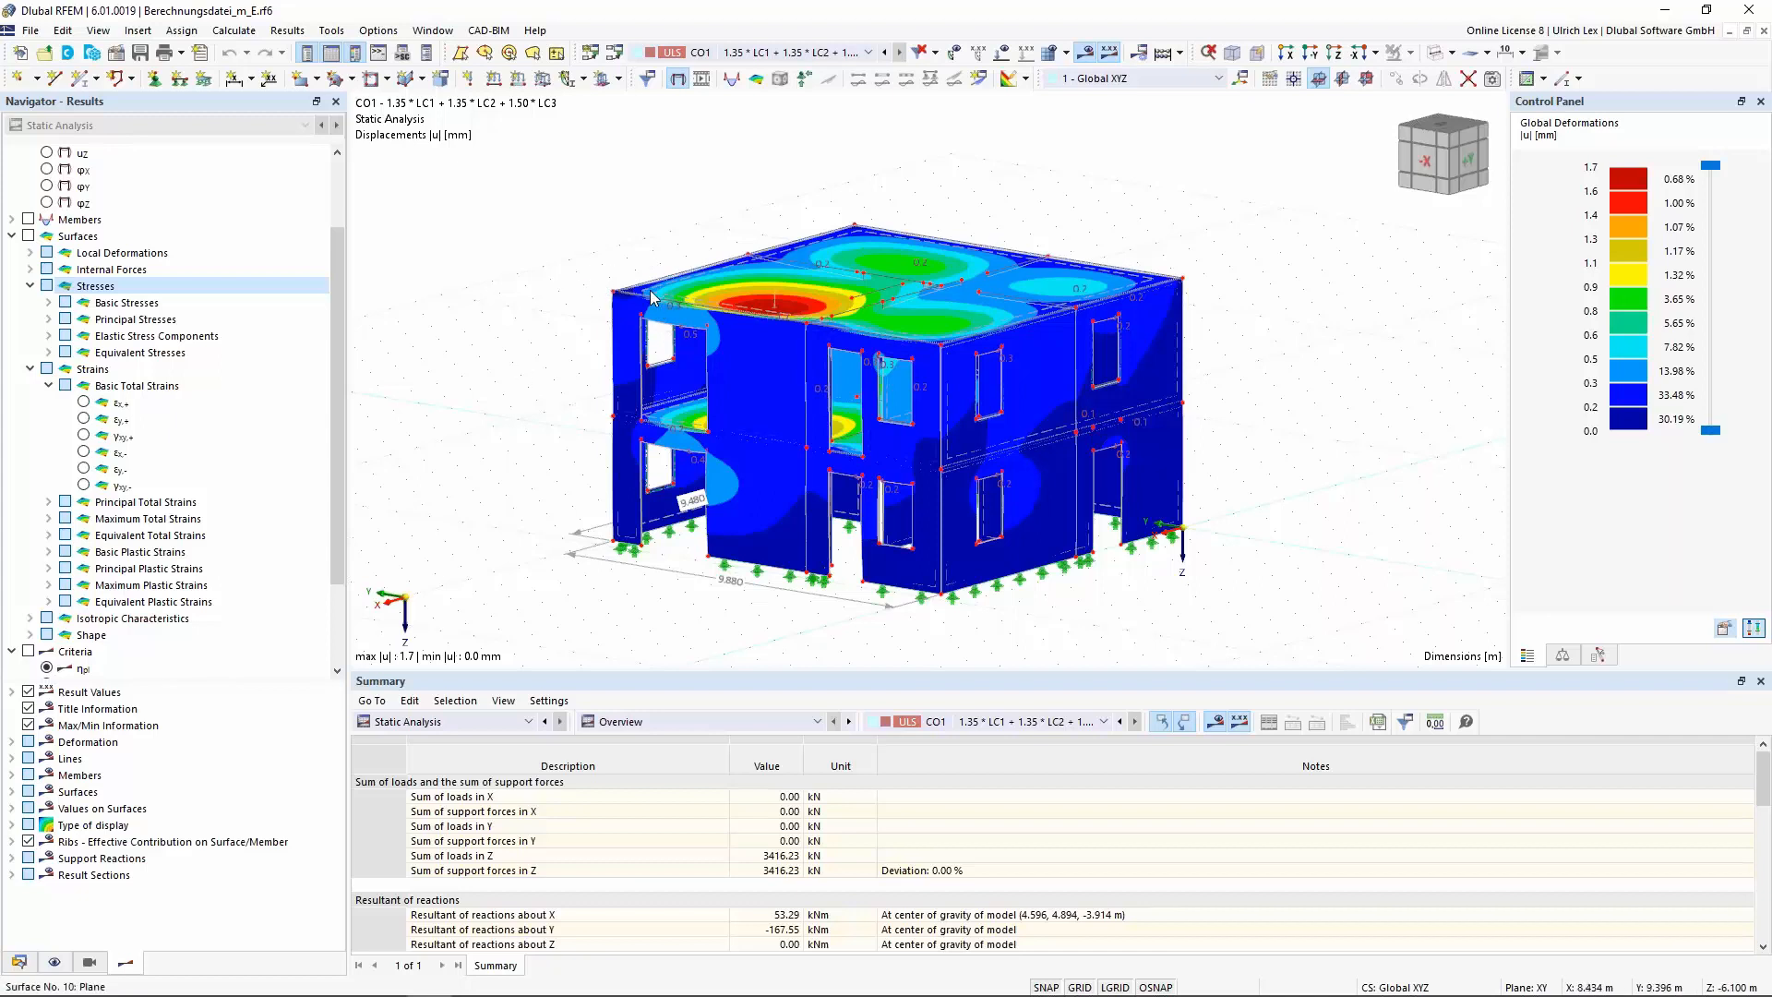
scroll(650, 297, up, 3)
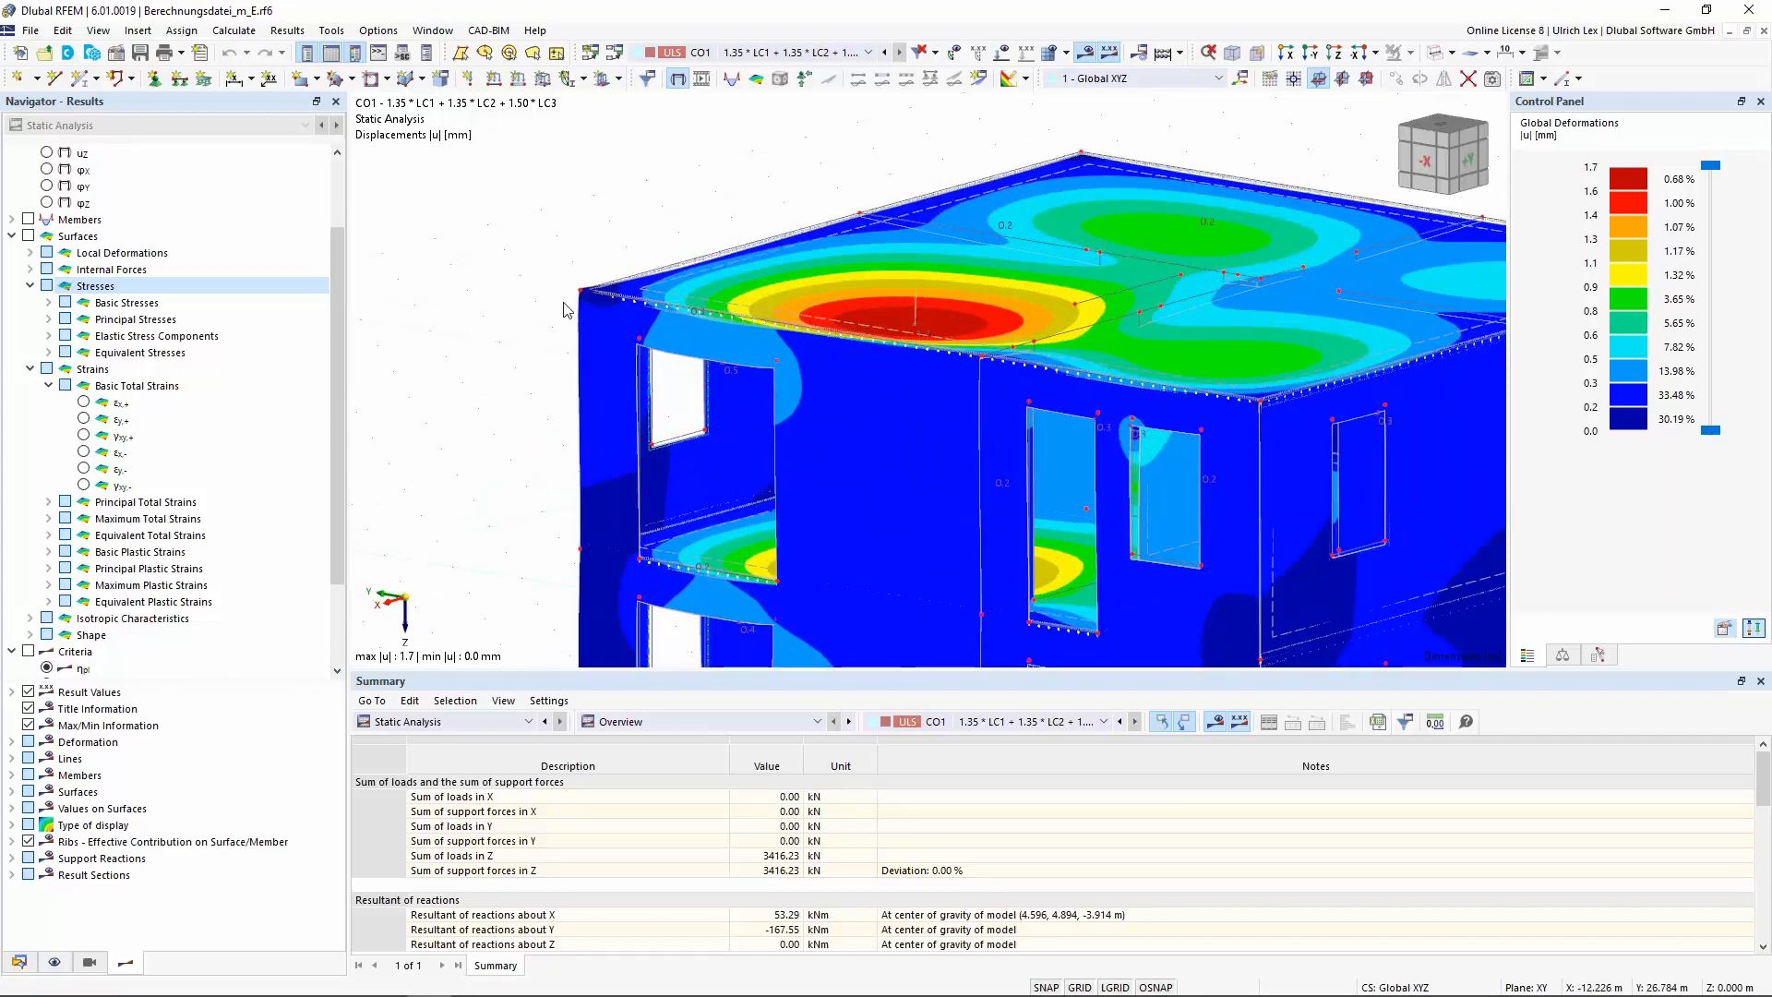
drag(683, 397, 533, 234)
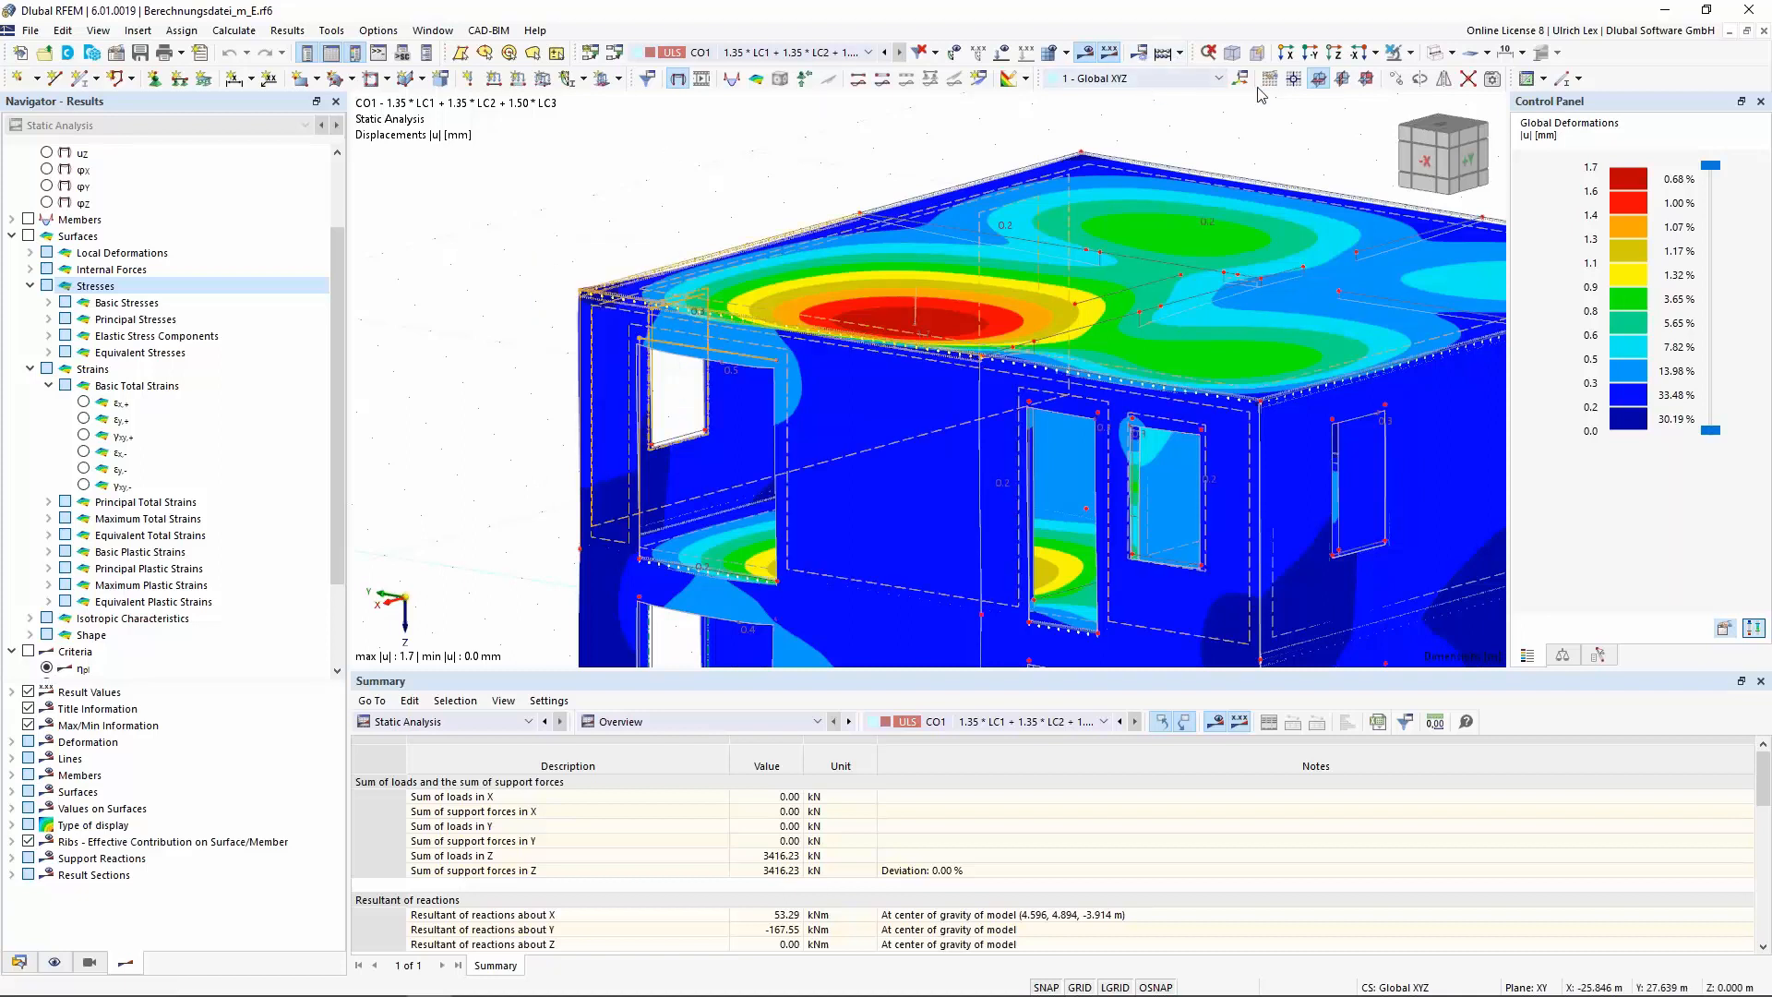
click(1410, 53)
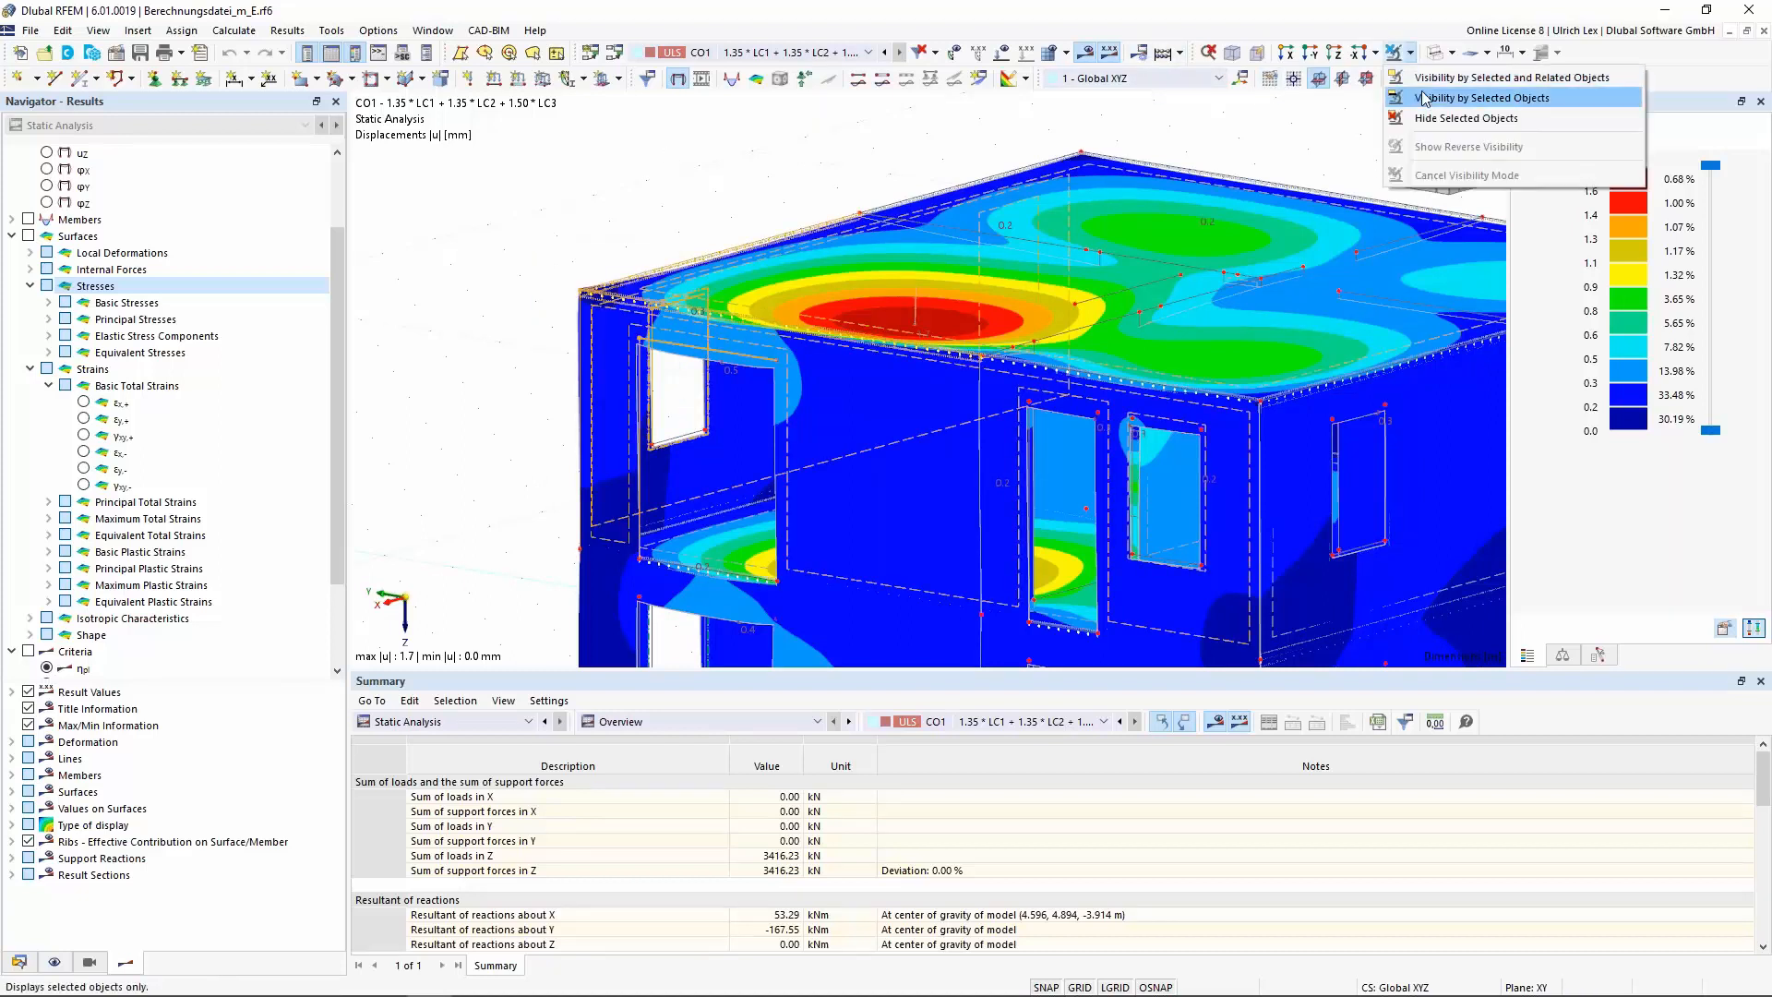
click(1435, 81)
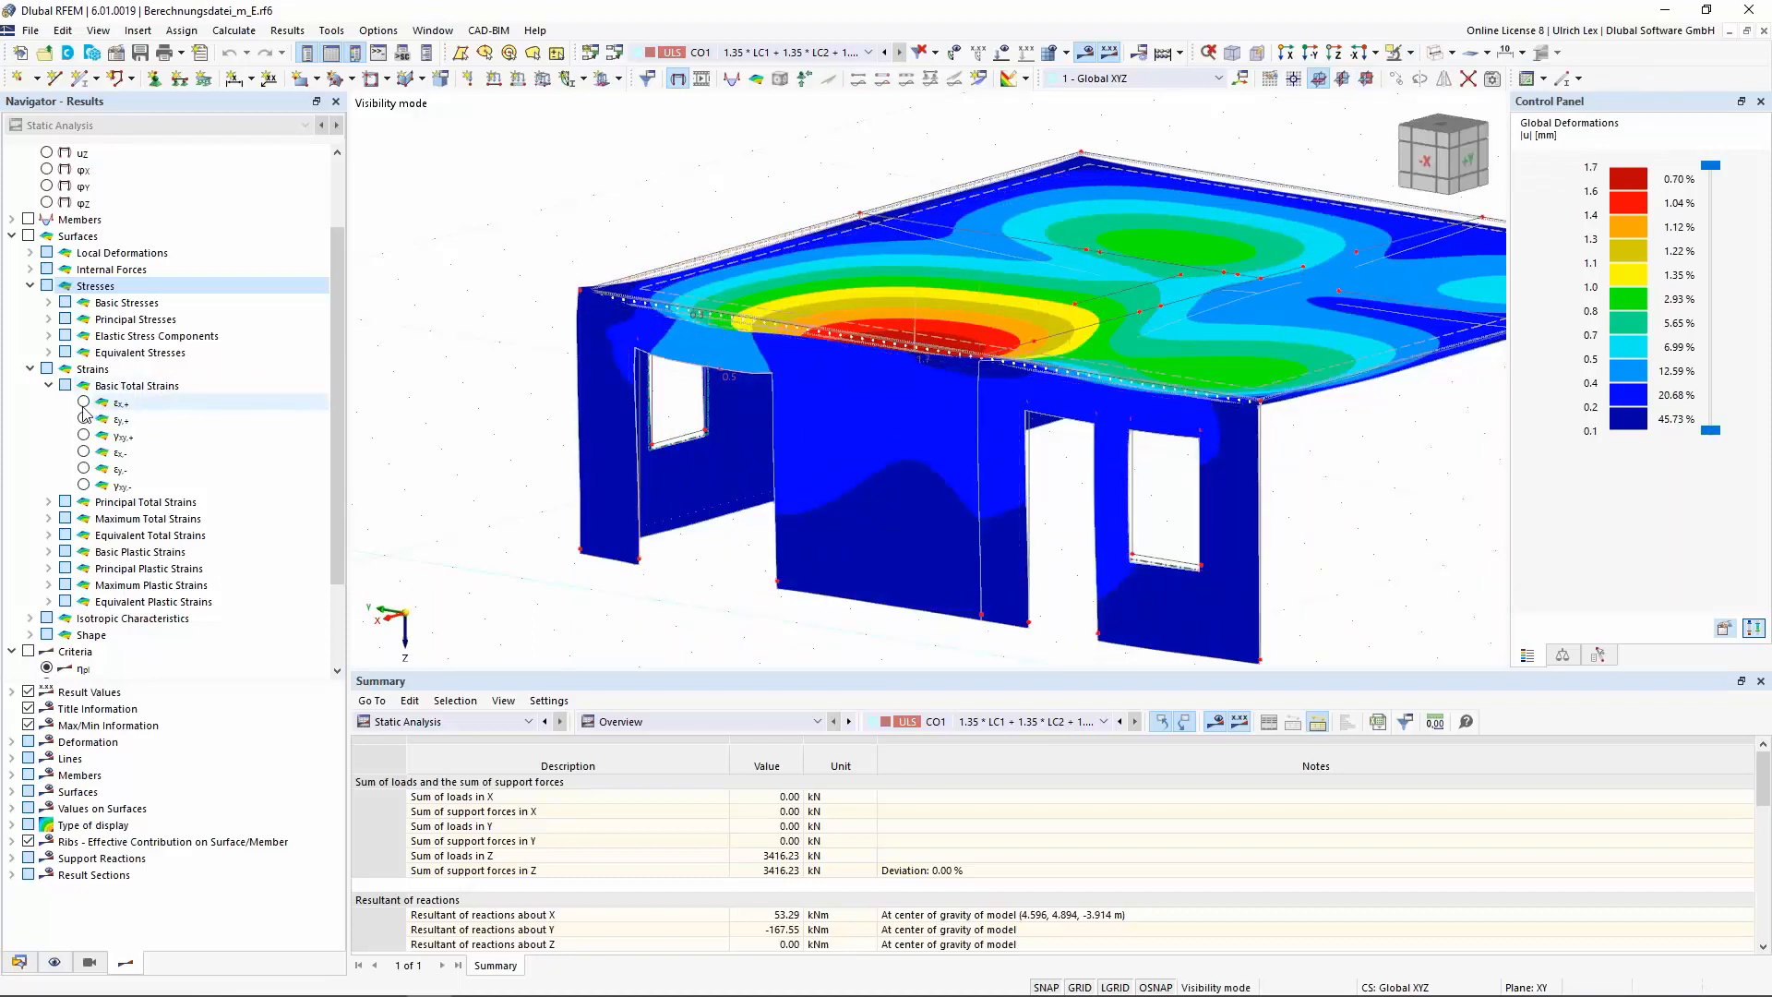
Display the basic total strains εx,-, εy,- and εy,+ in turn on the isolated walls and roof slab
click(84, 454)
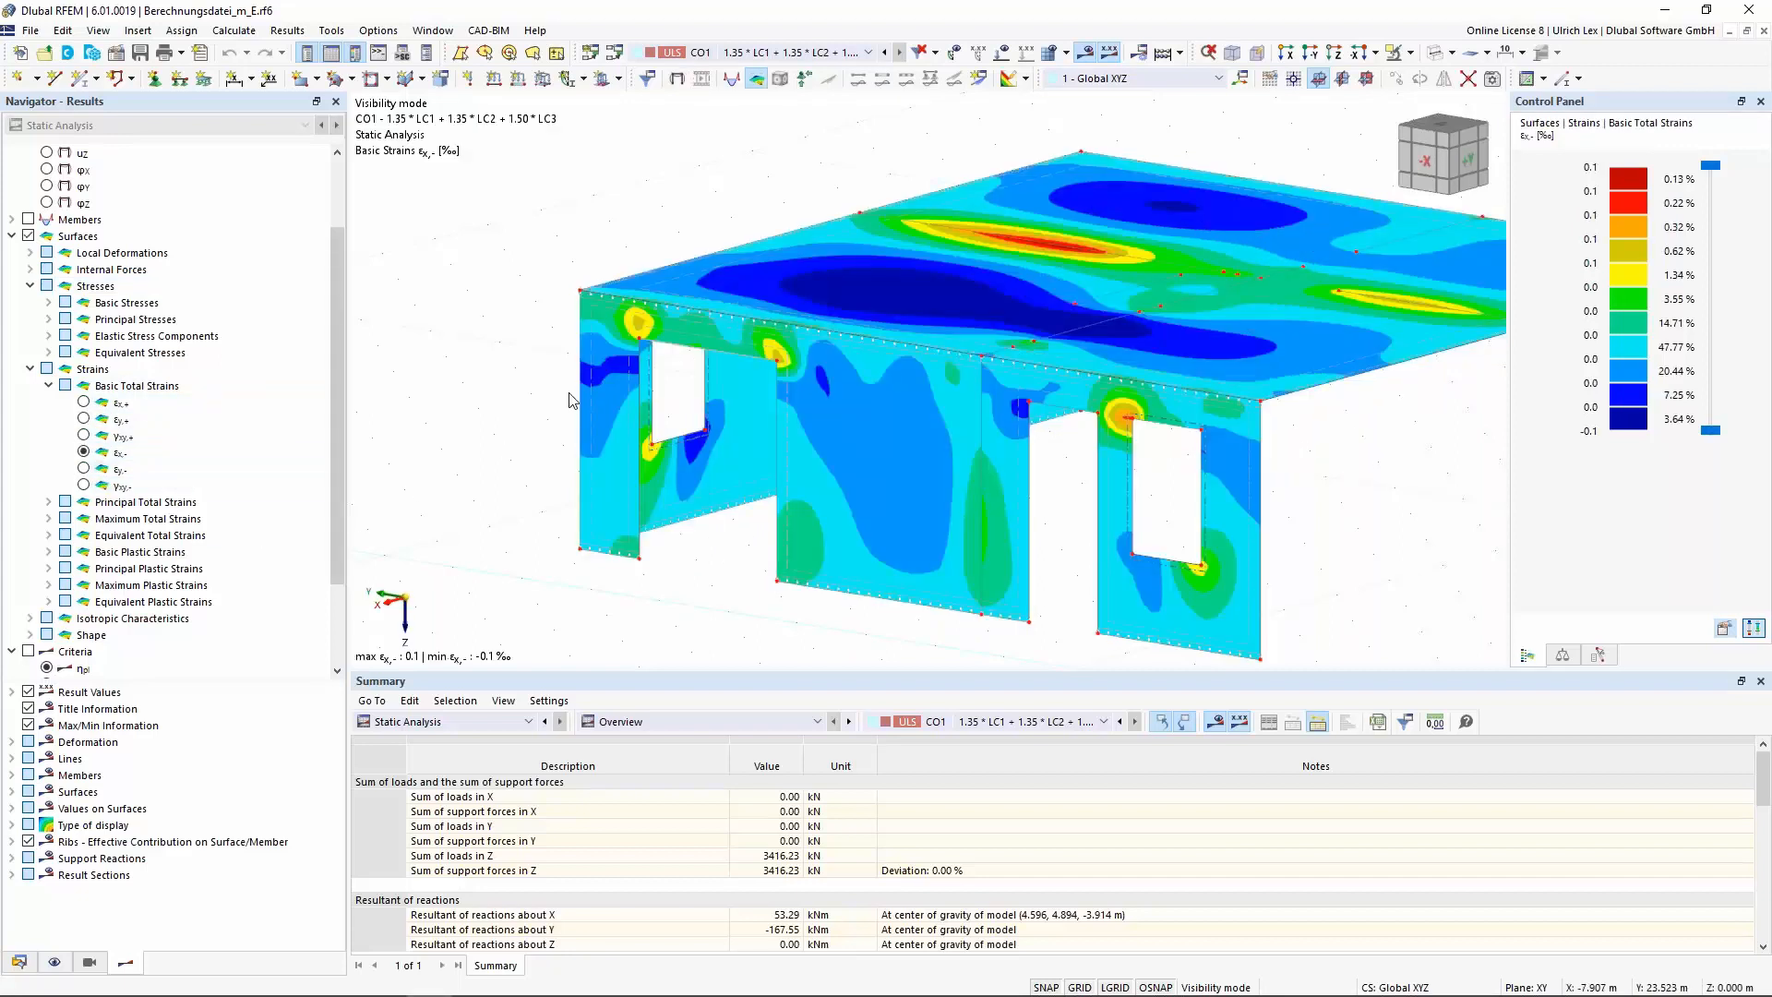
click(83, 471)
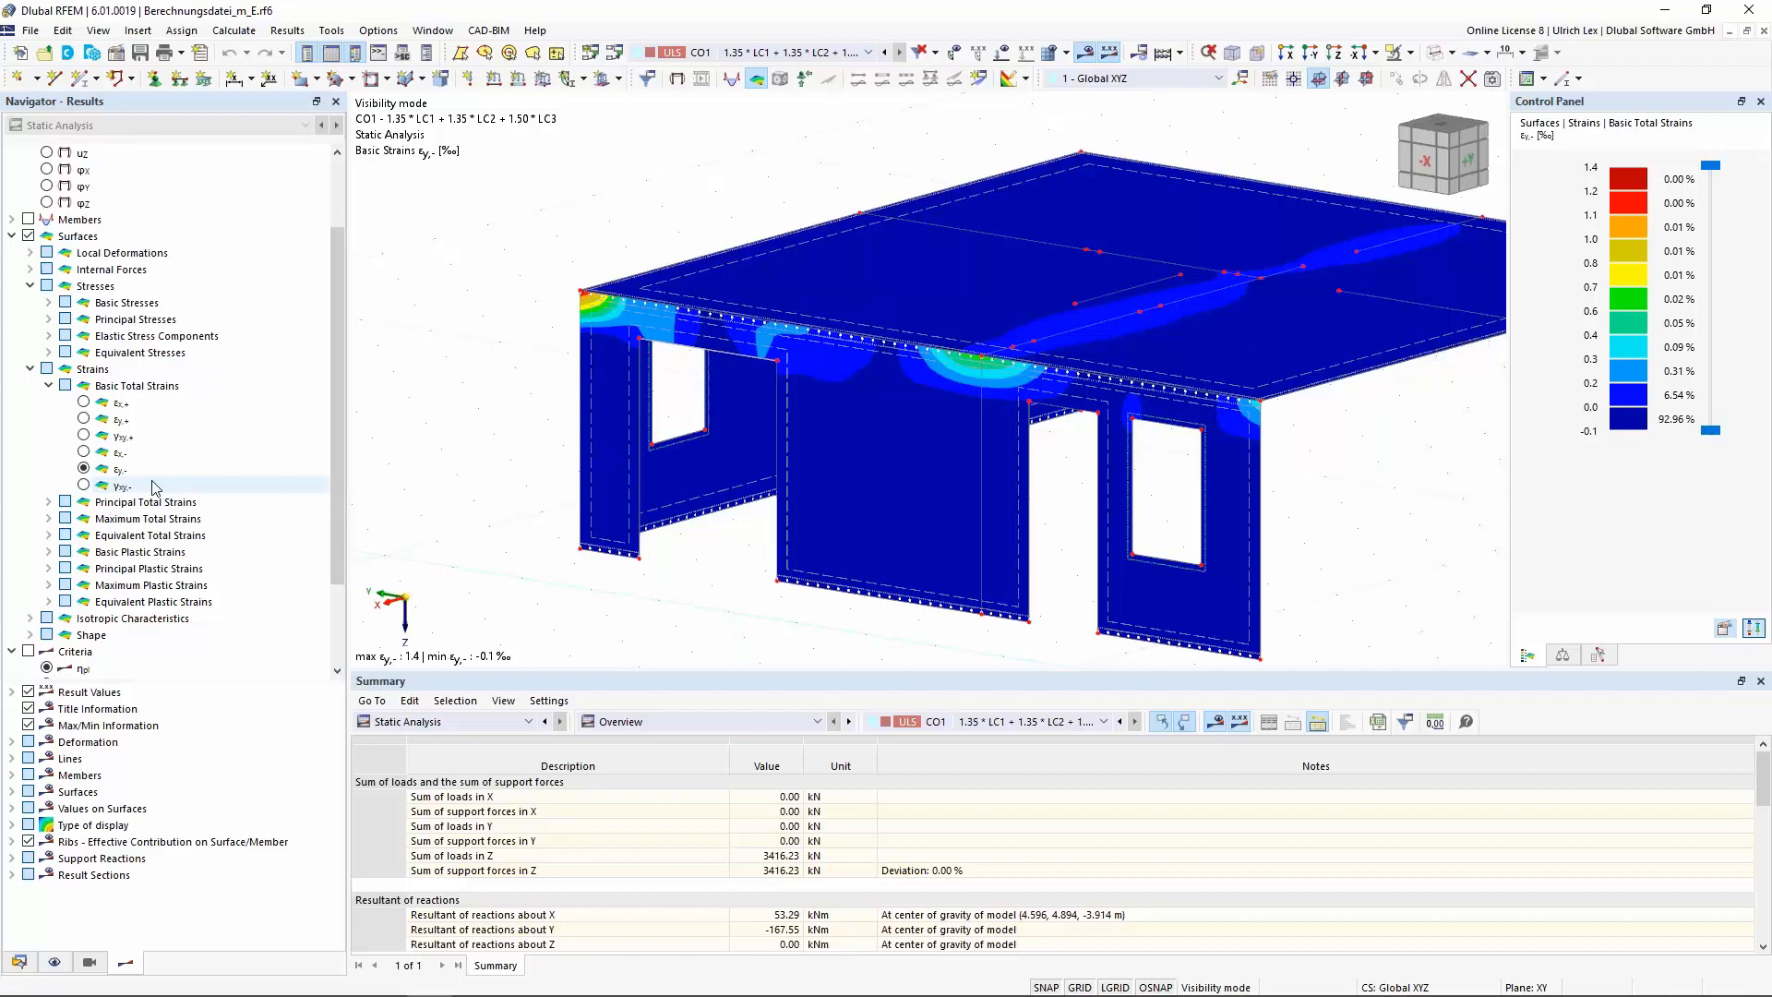
click(86, 422)
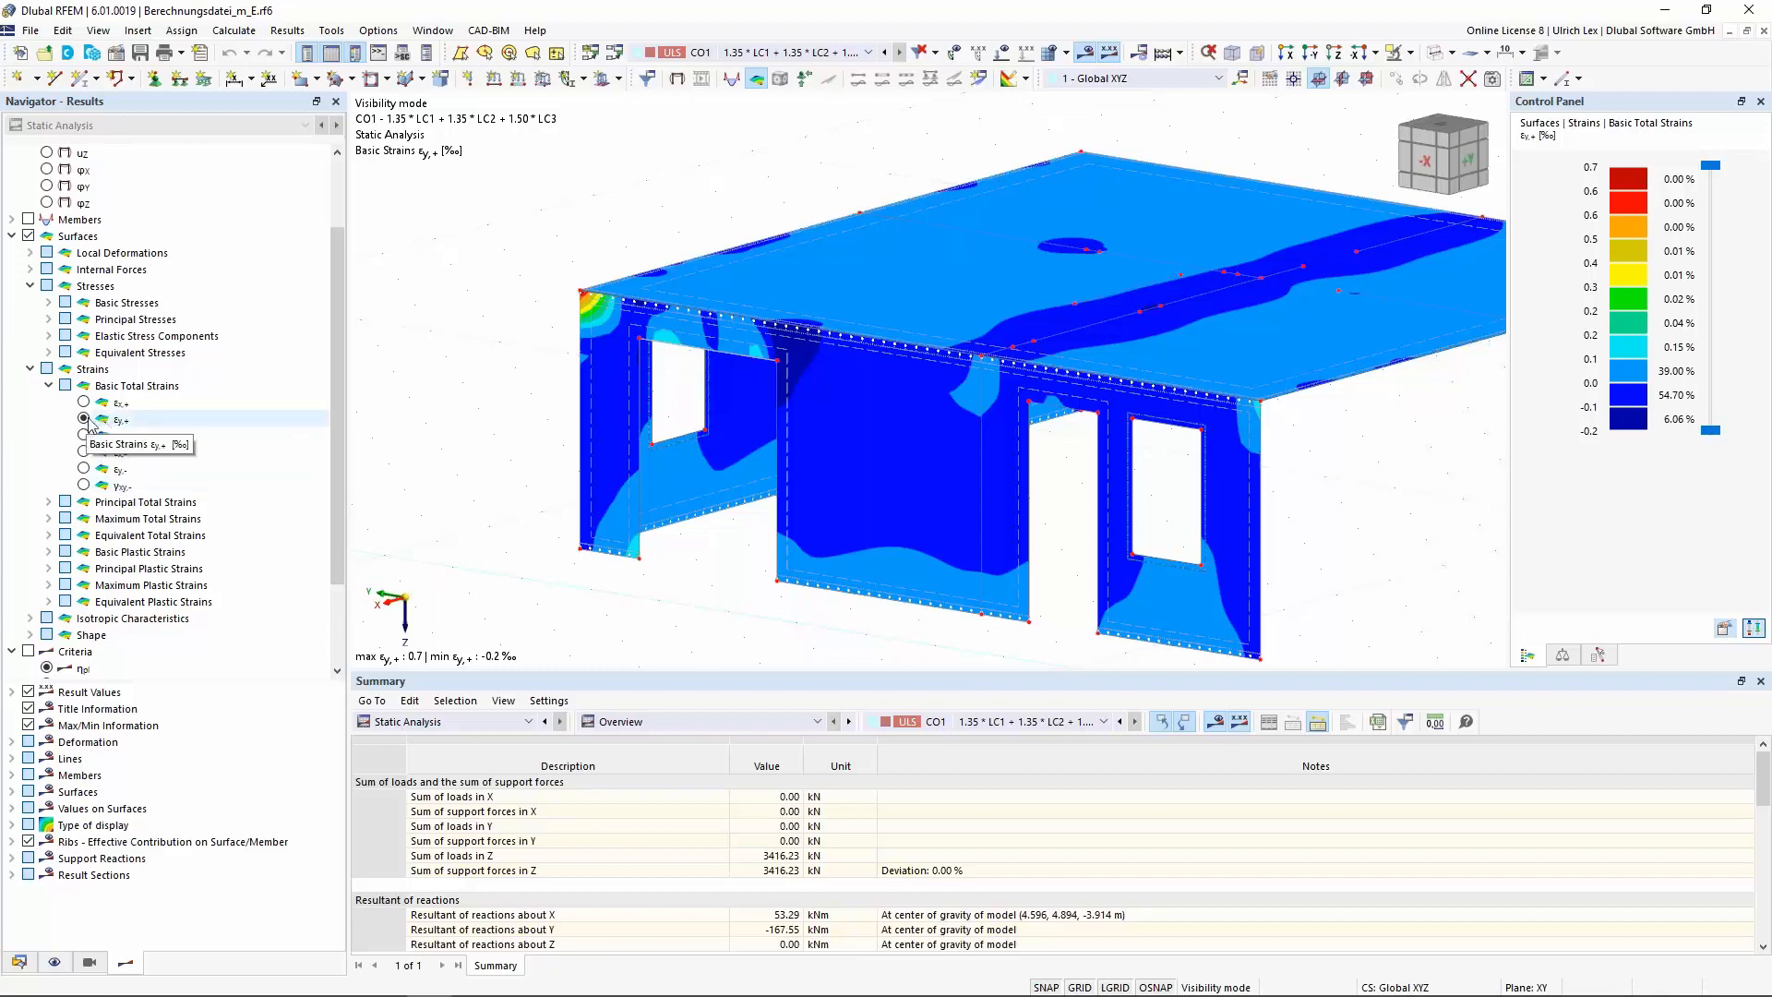
middle_drag(522, 261, 452, 608)
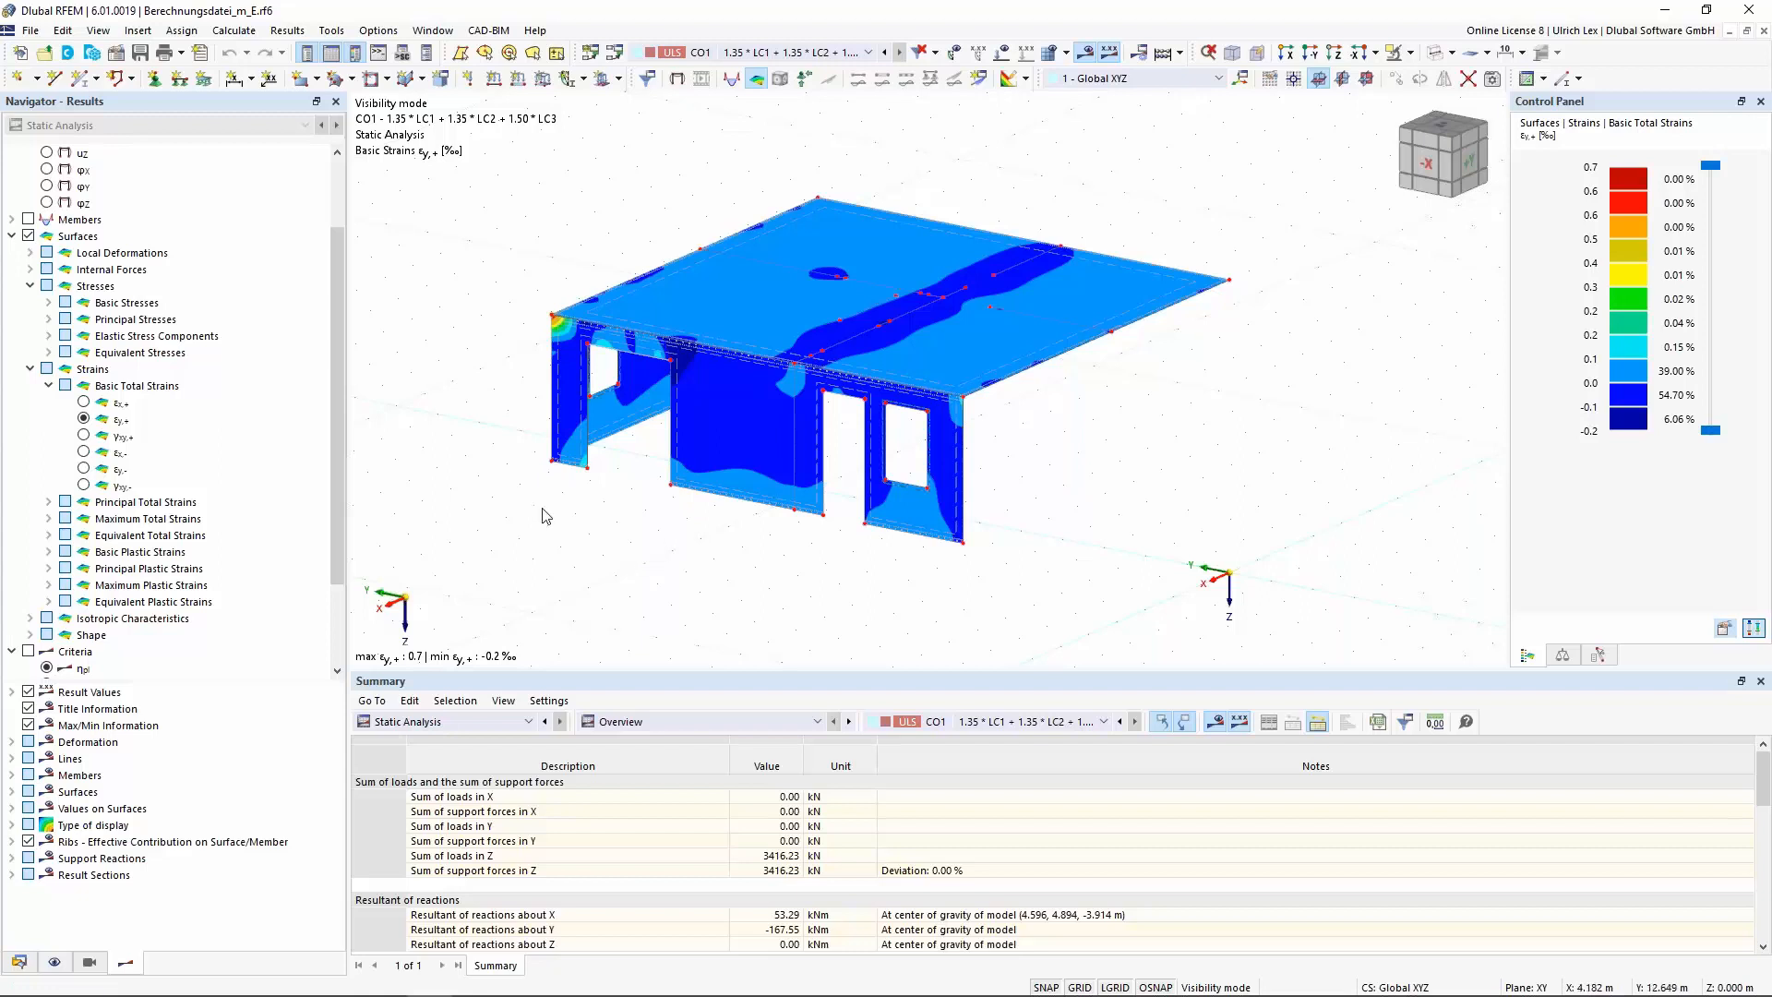
Display the nonlinearity rate criterion ηpl and cancel visibility mode to examine it on the whole building
scroll(279, 357, down, 1)
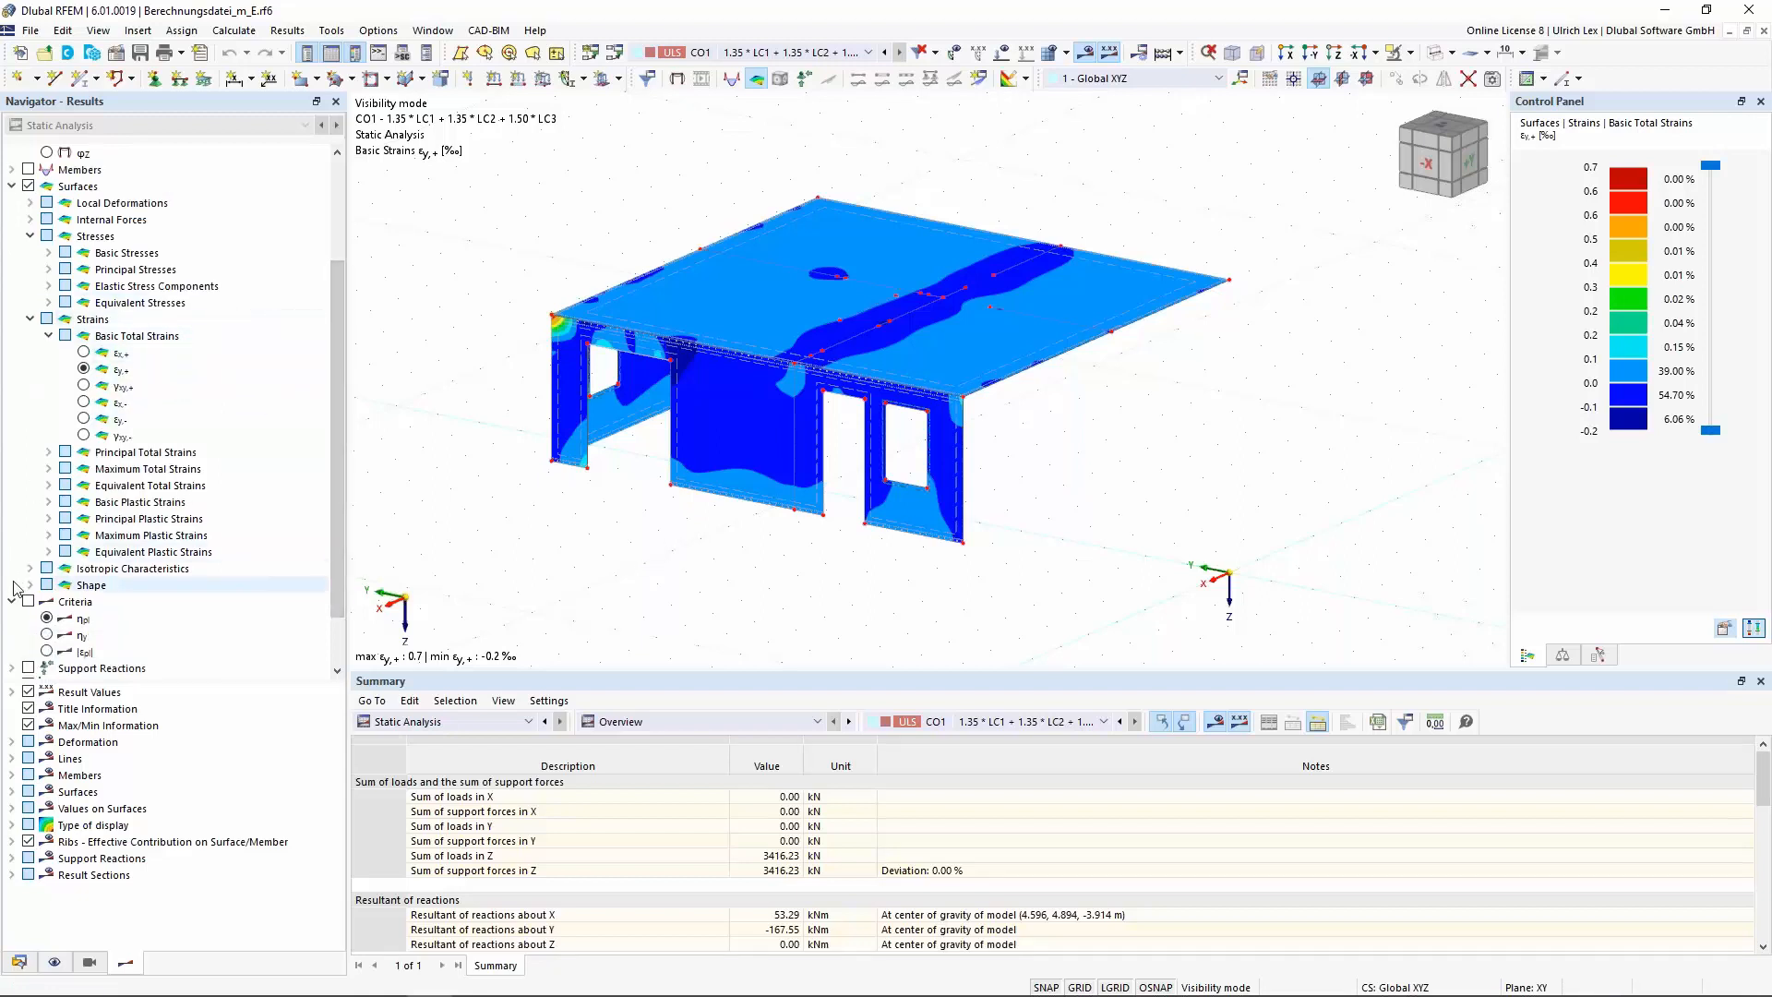
click(29, 601)
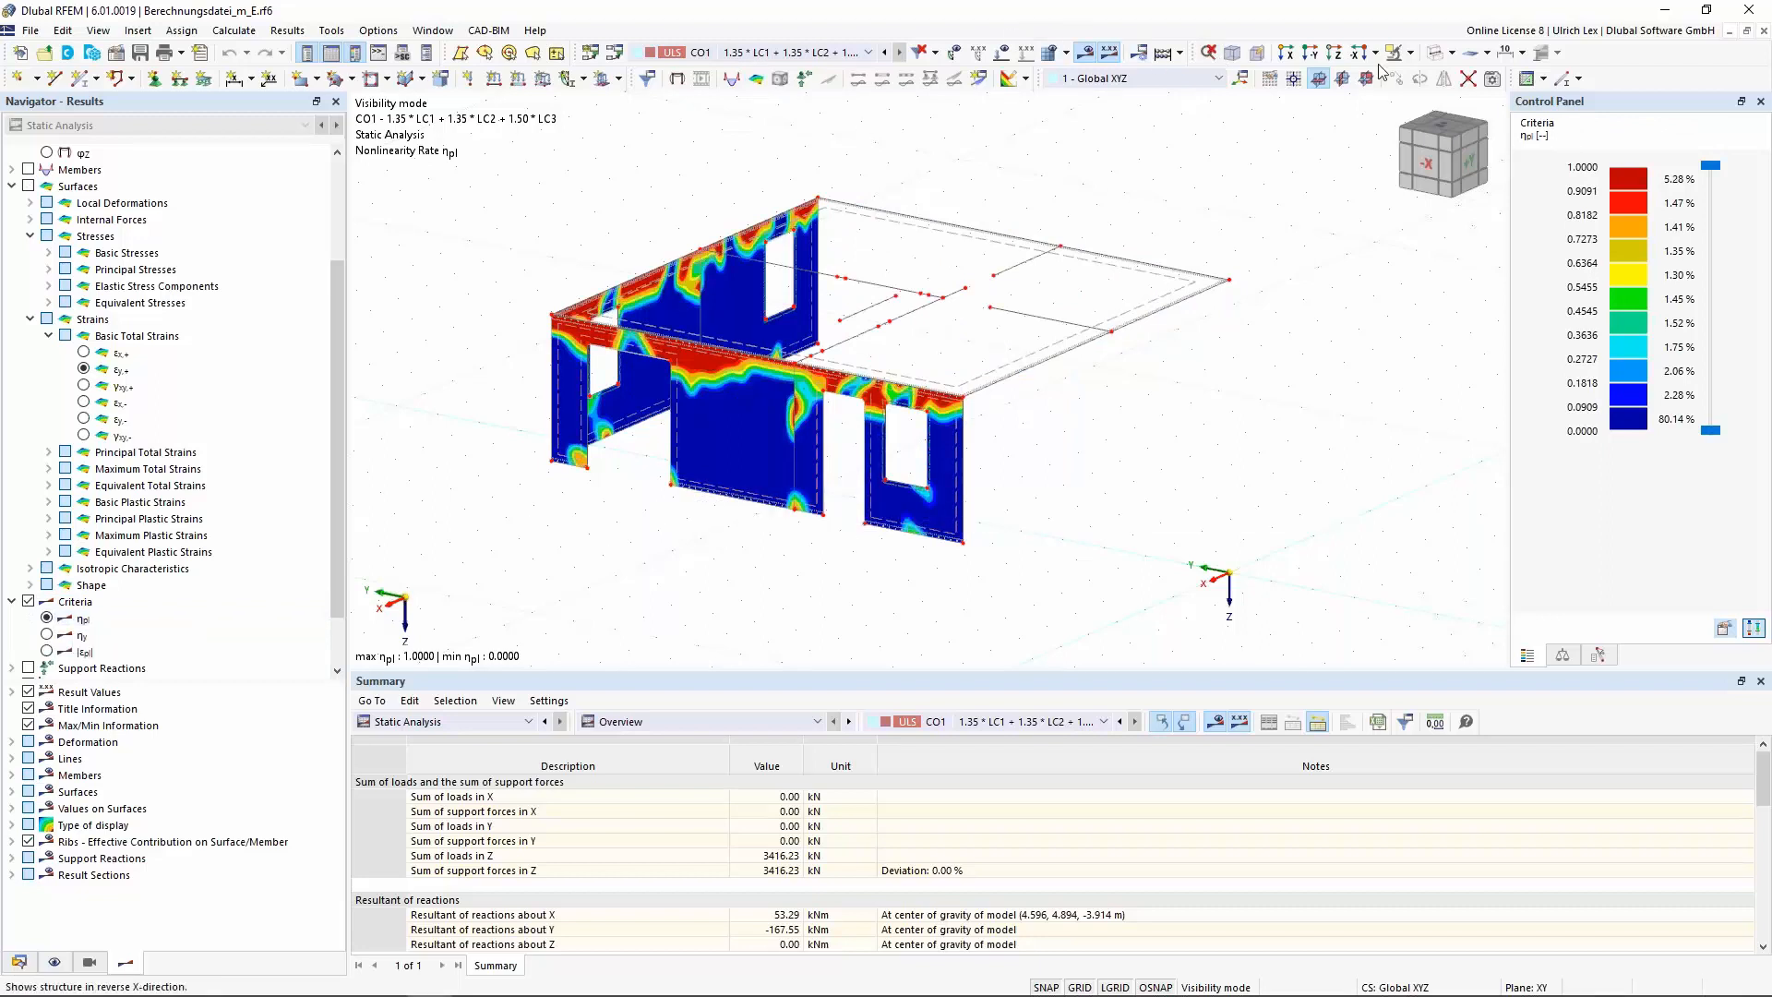
click(1409, 53)
click(1425, 175)
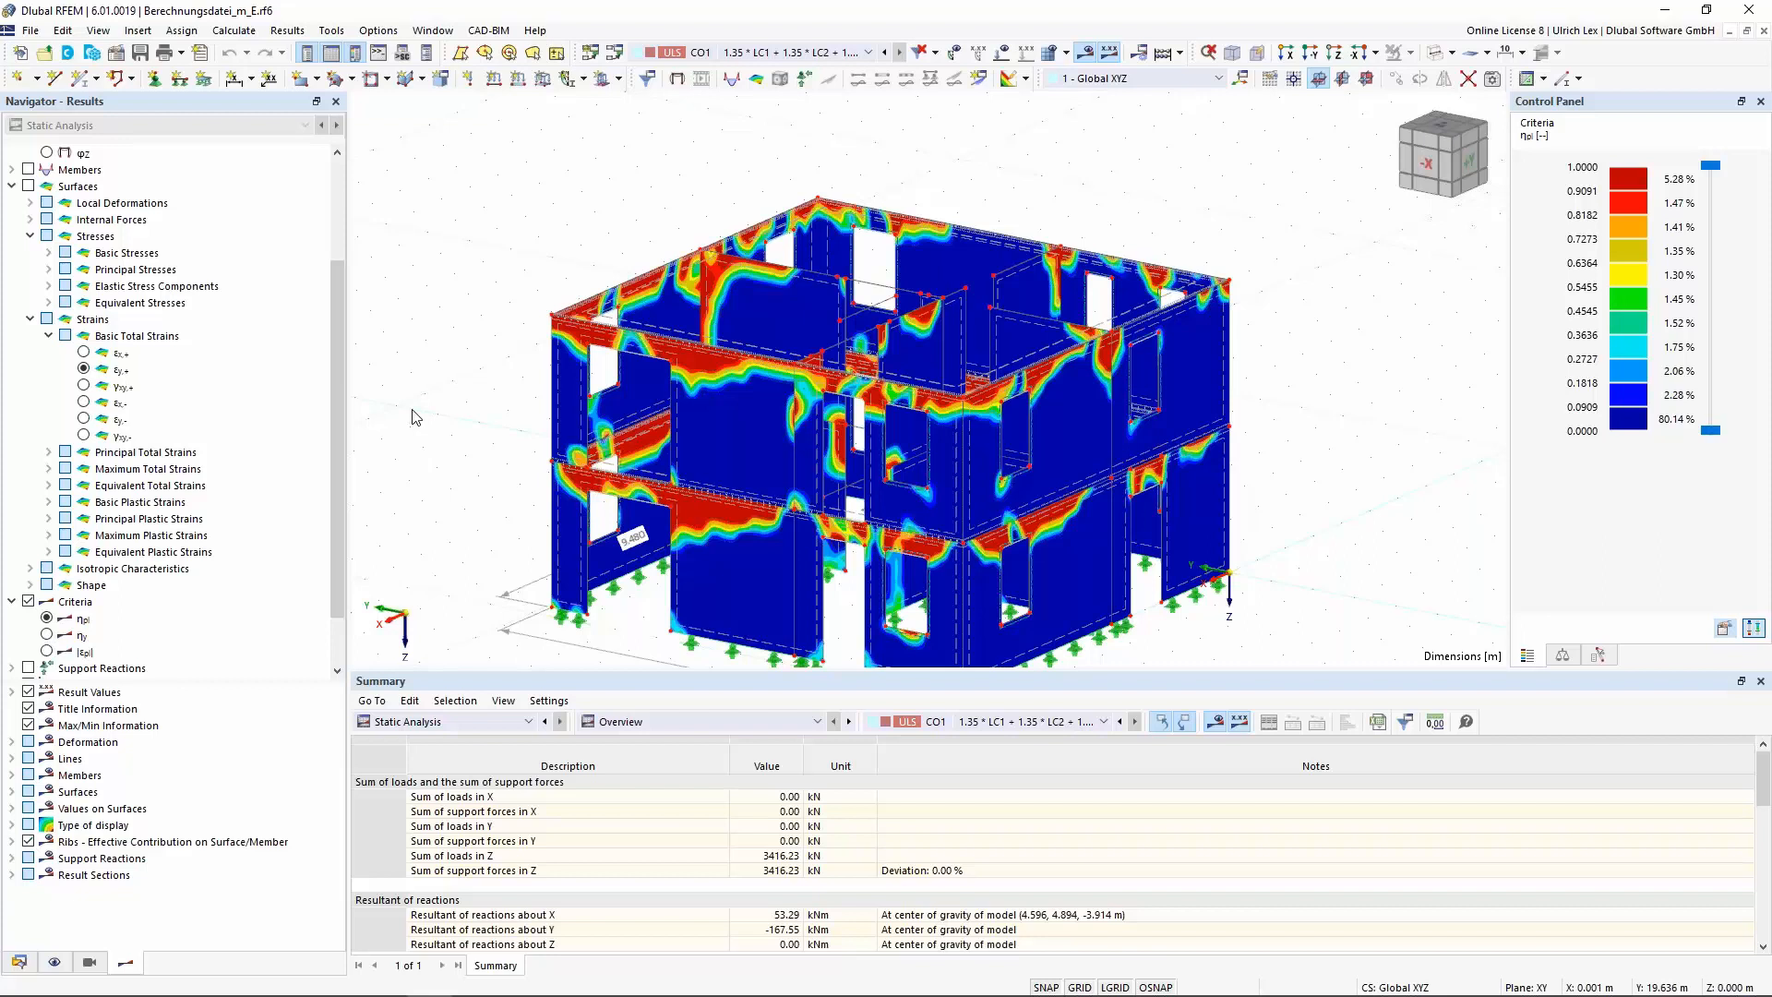
scroll(918, 155, down, 1)
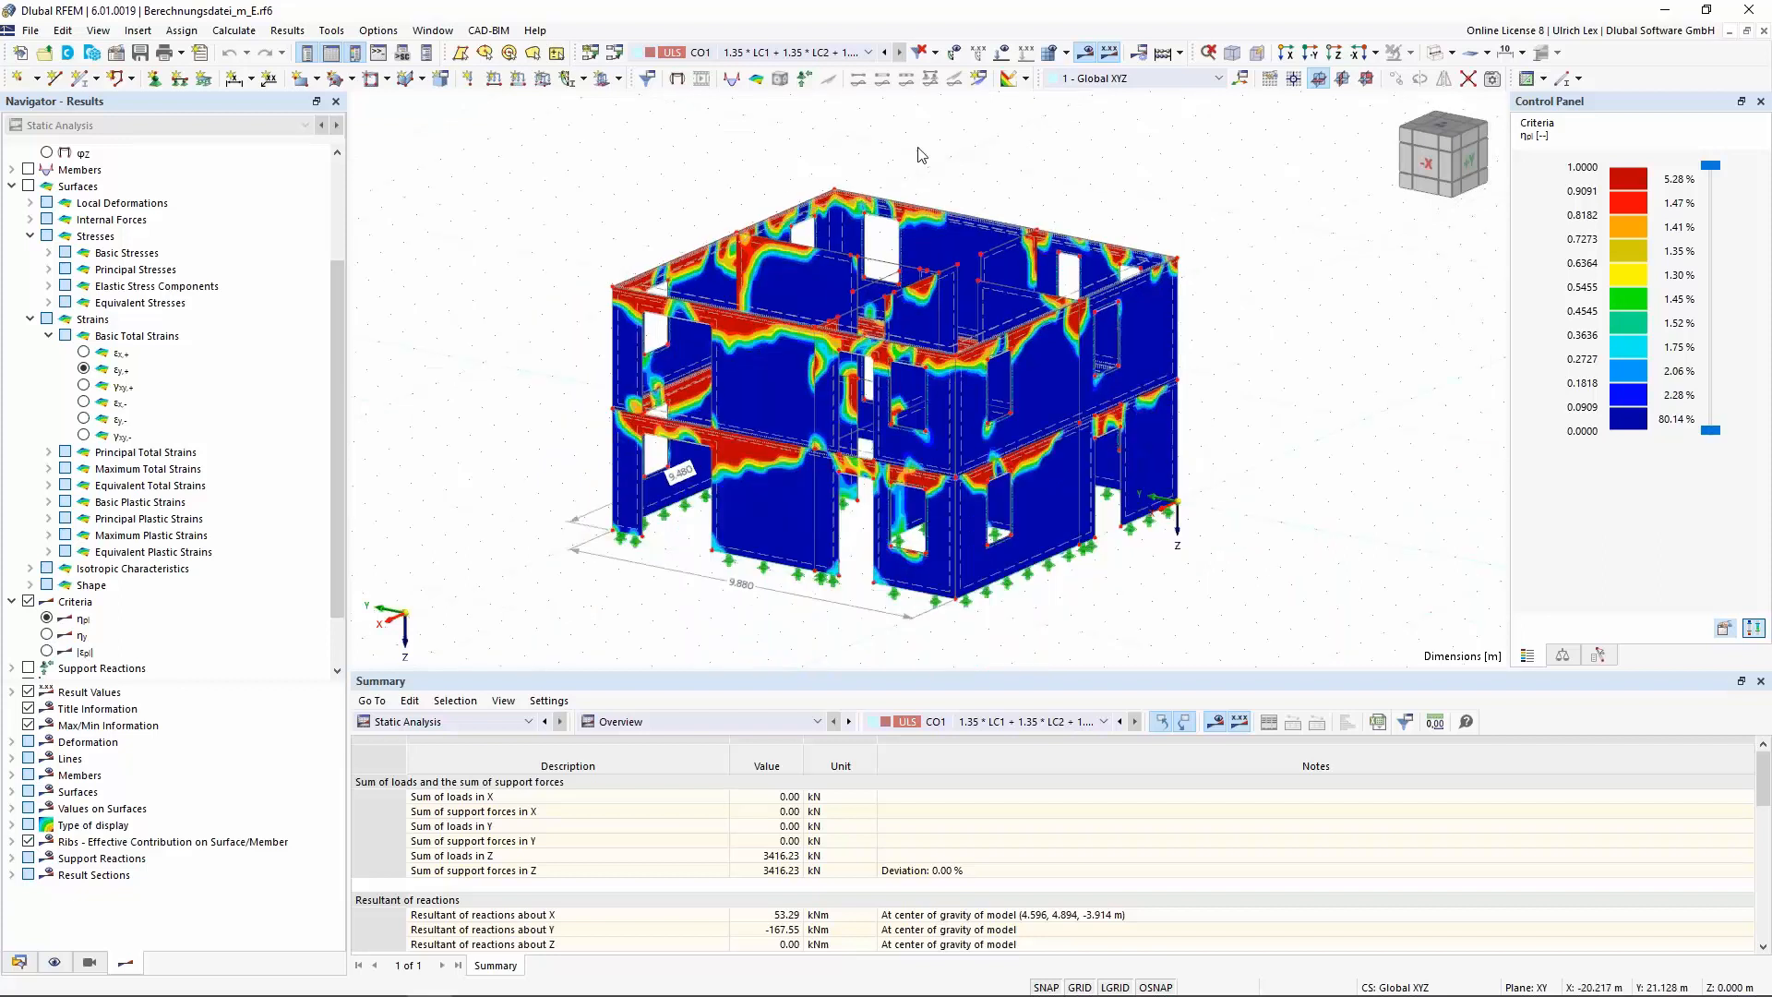
scroll(992, 639, up, 1)
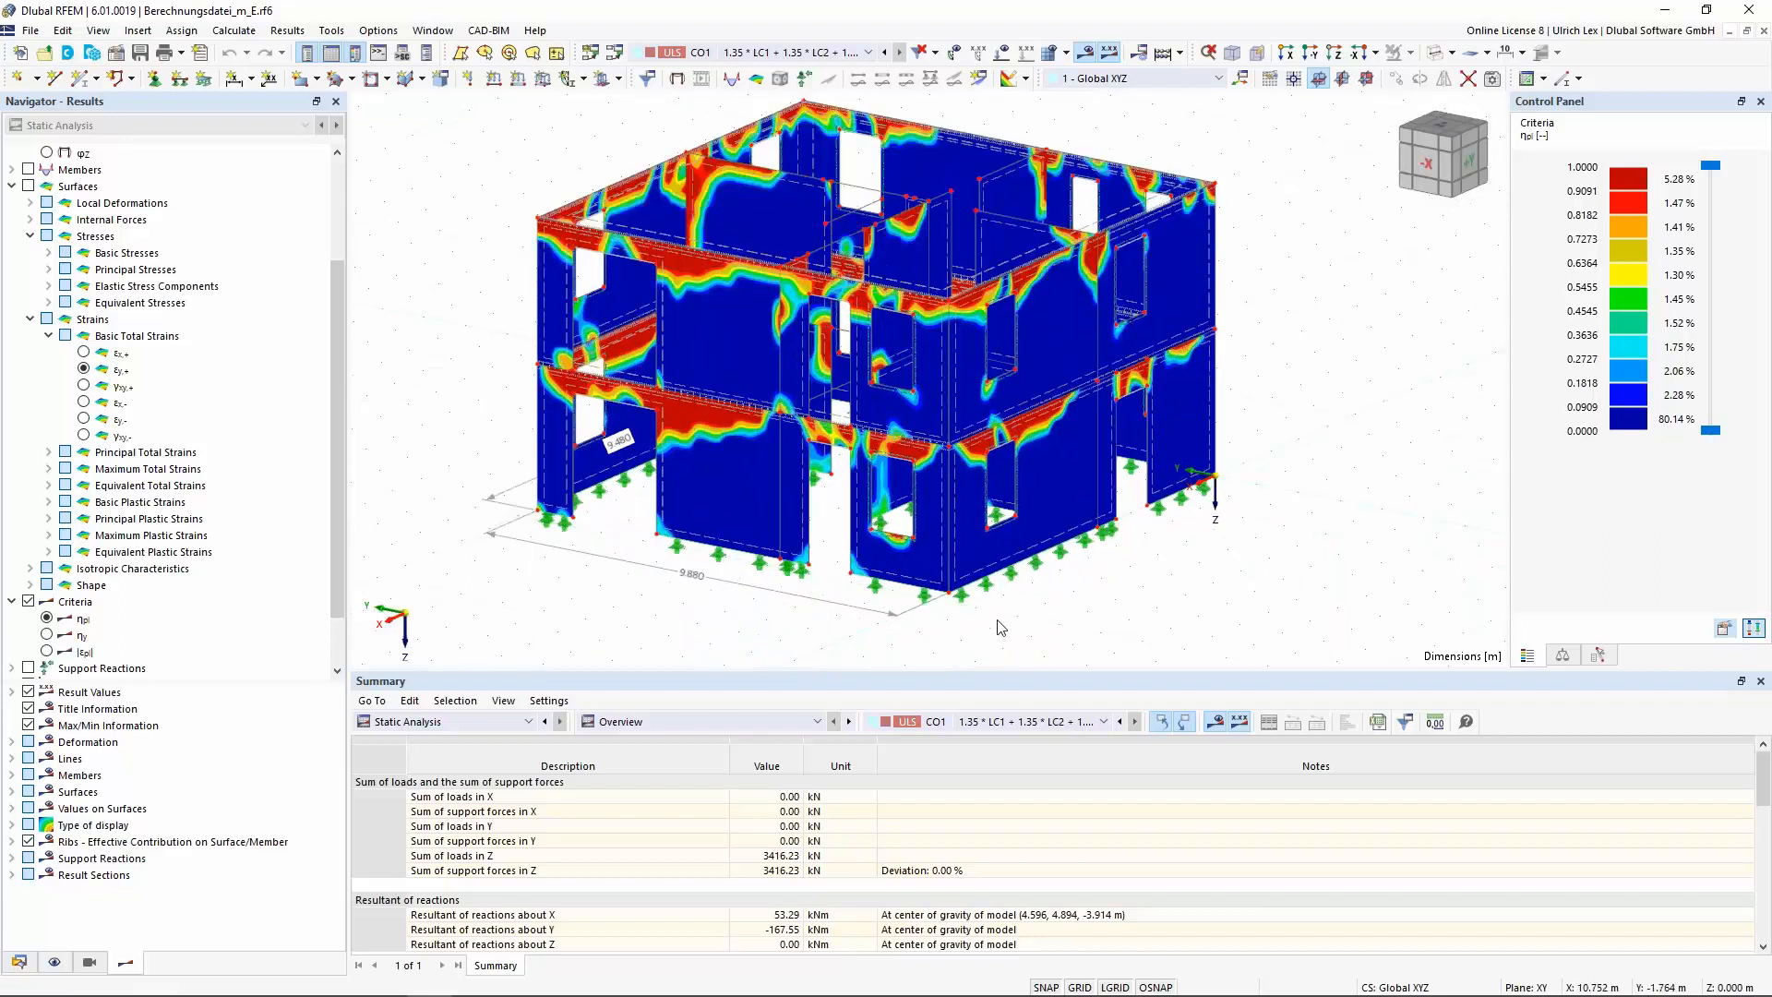
Look through the remaining result categories and return to the model data tree of the calculated building
click(340, 671)
drag(340, 620, 341, 681)
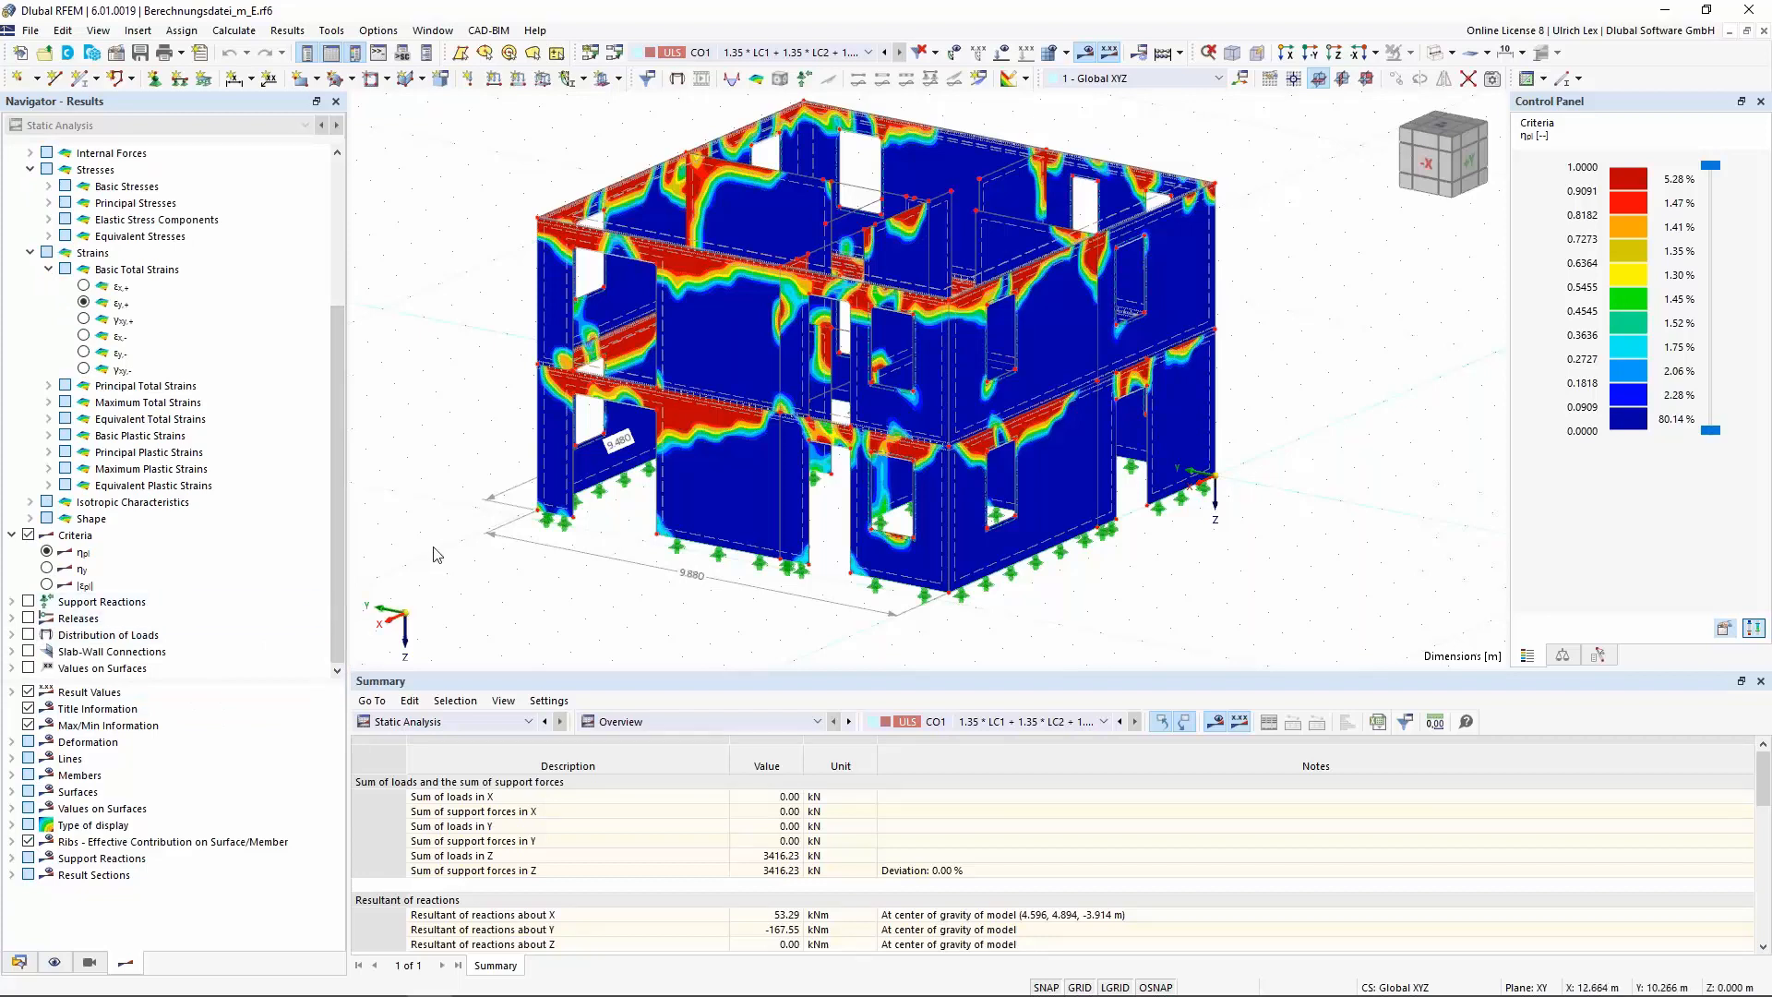
click(19, 961)
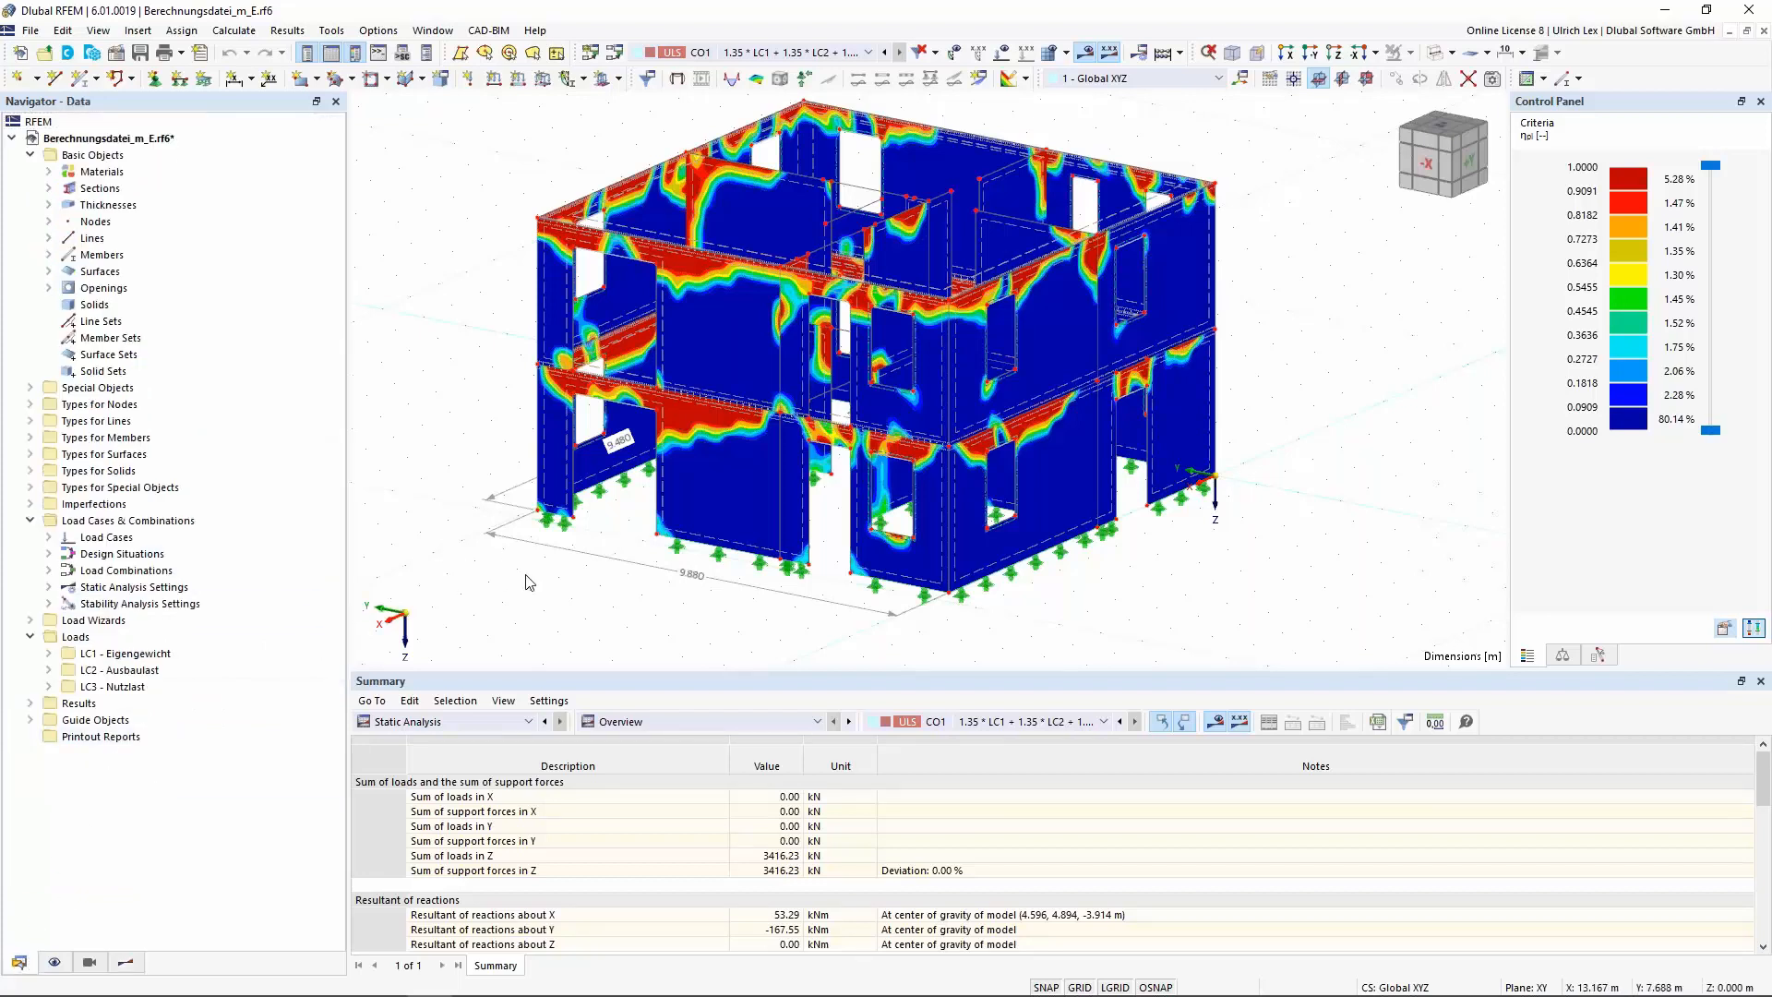
Examine the plasticity on the building's opposite side and switch to the other open RFEM model, Stabilität_mit_E.rf6
ctrl+middle_drag(1236, 567, 831, 553)
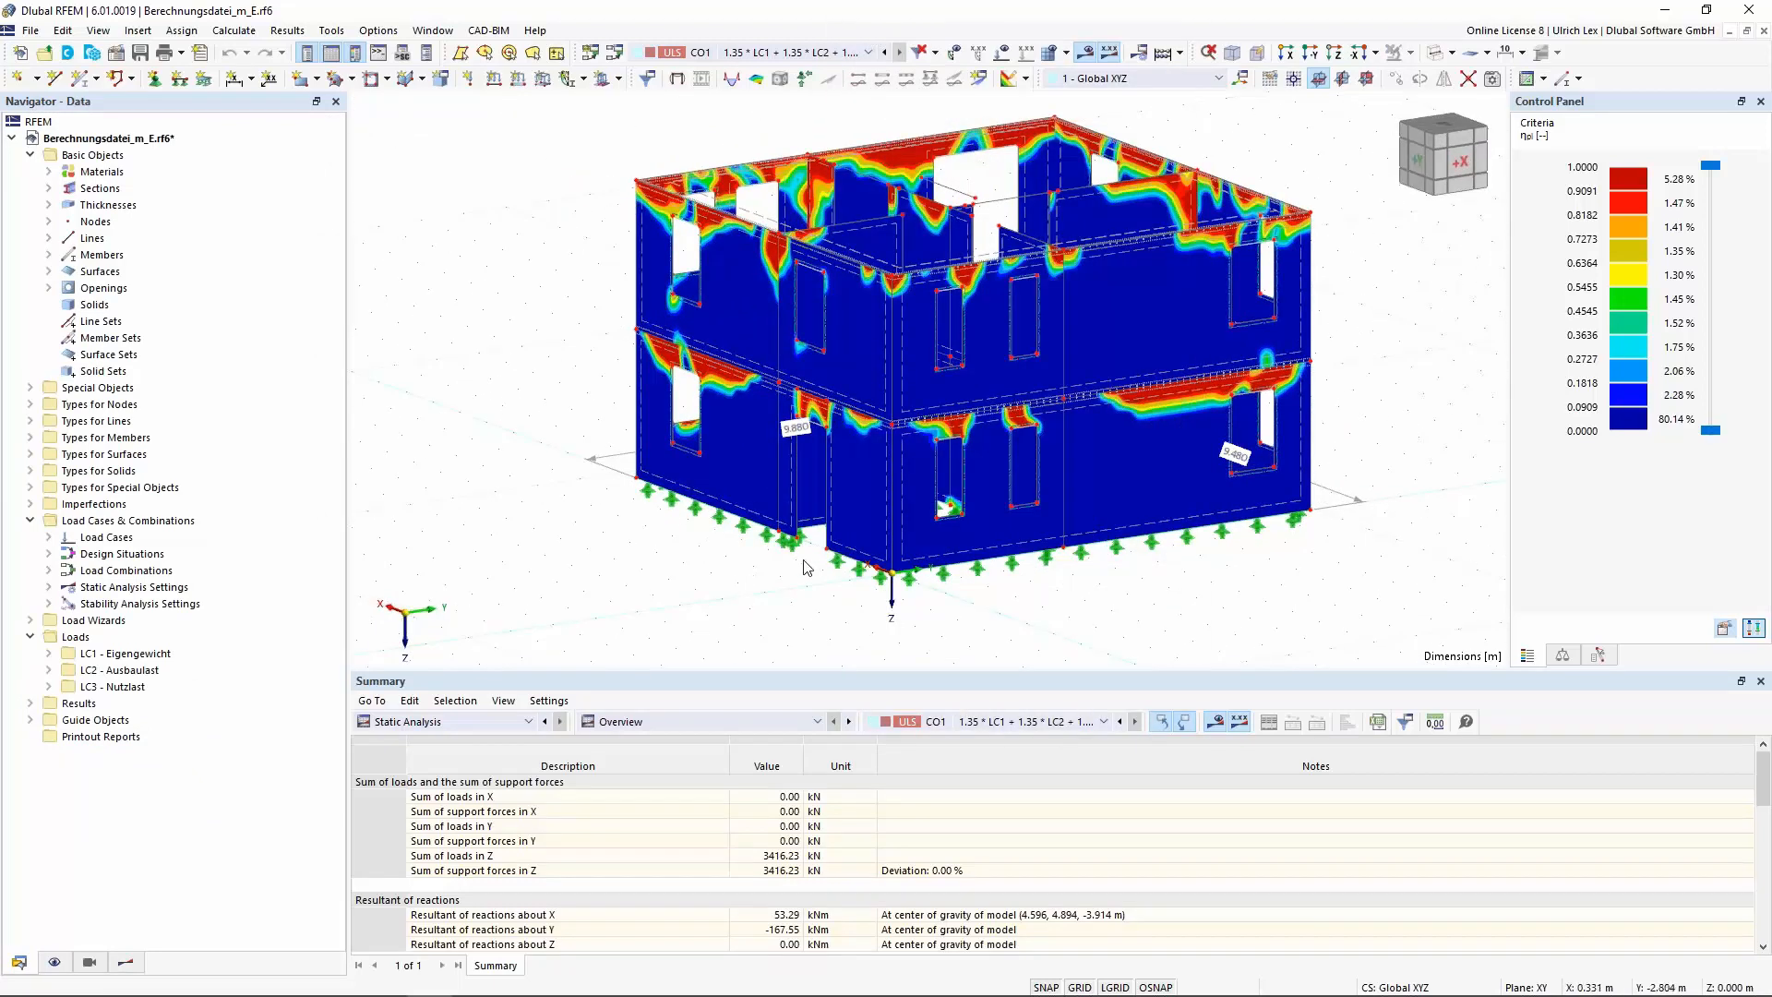
scroll(775, 576, up, 1)
scroll(775, 575, down, 1)
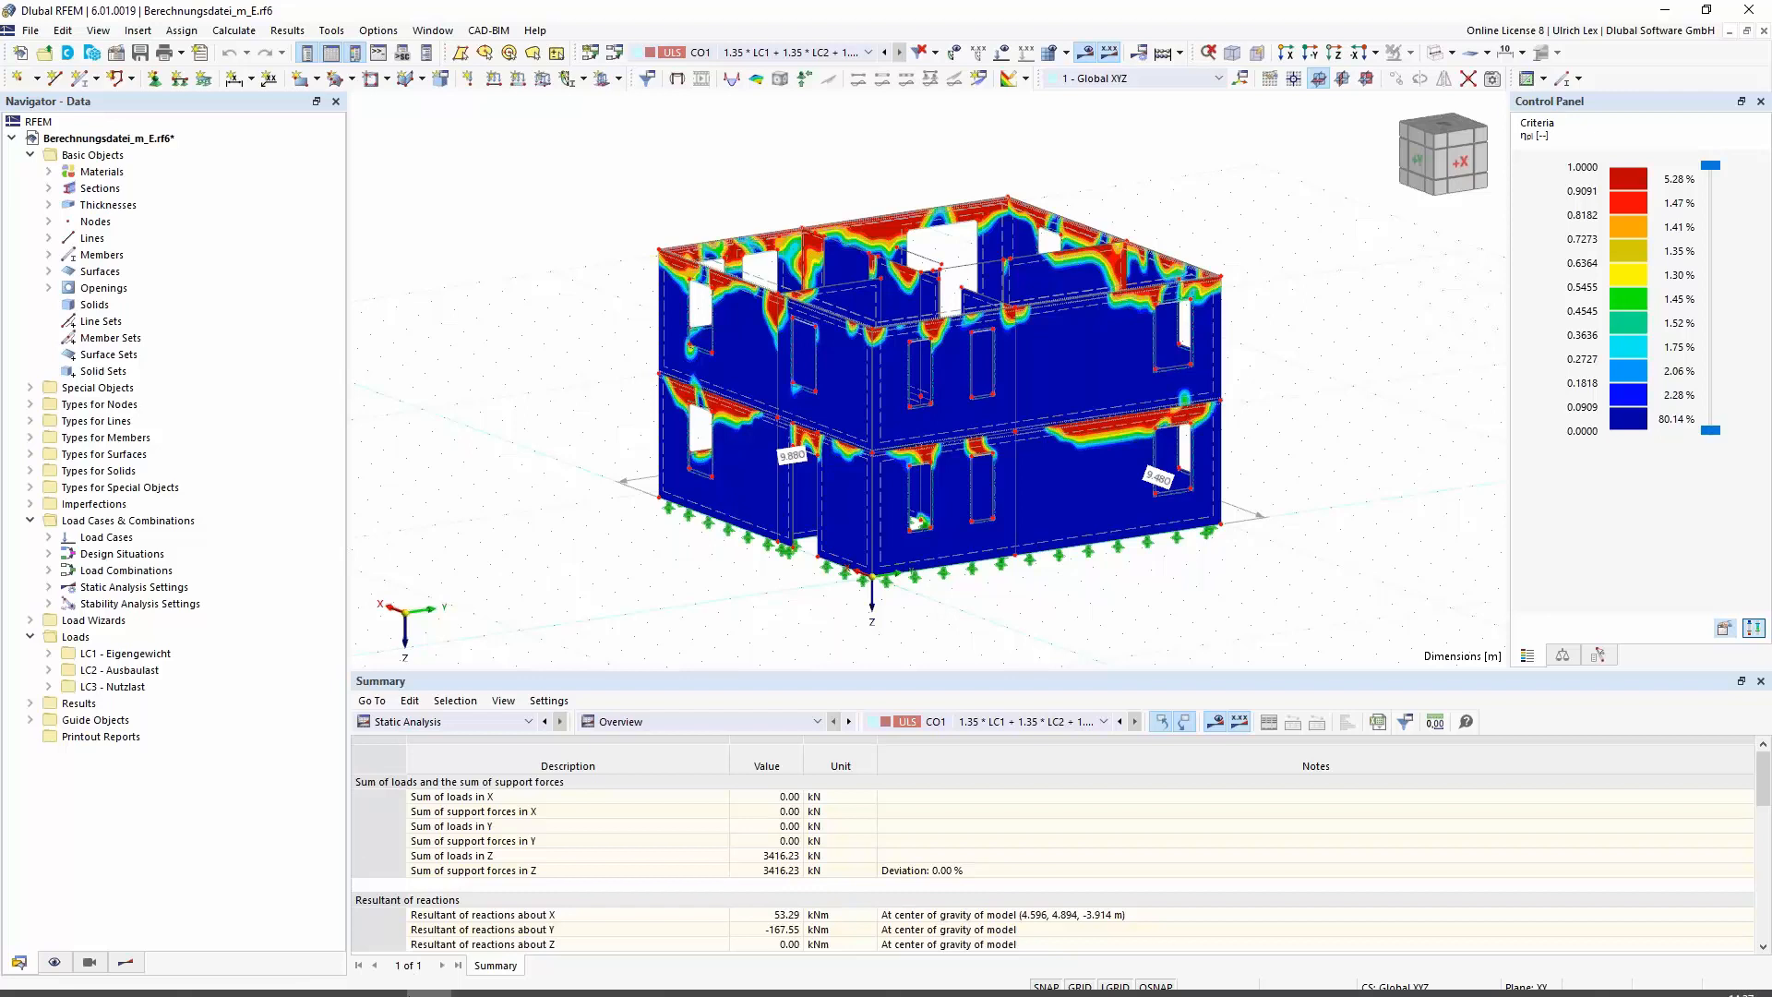
click(420, 980)
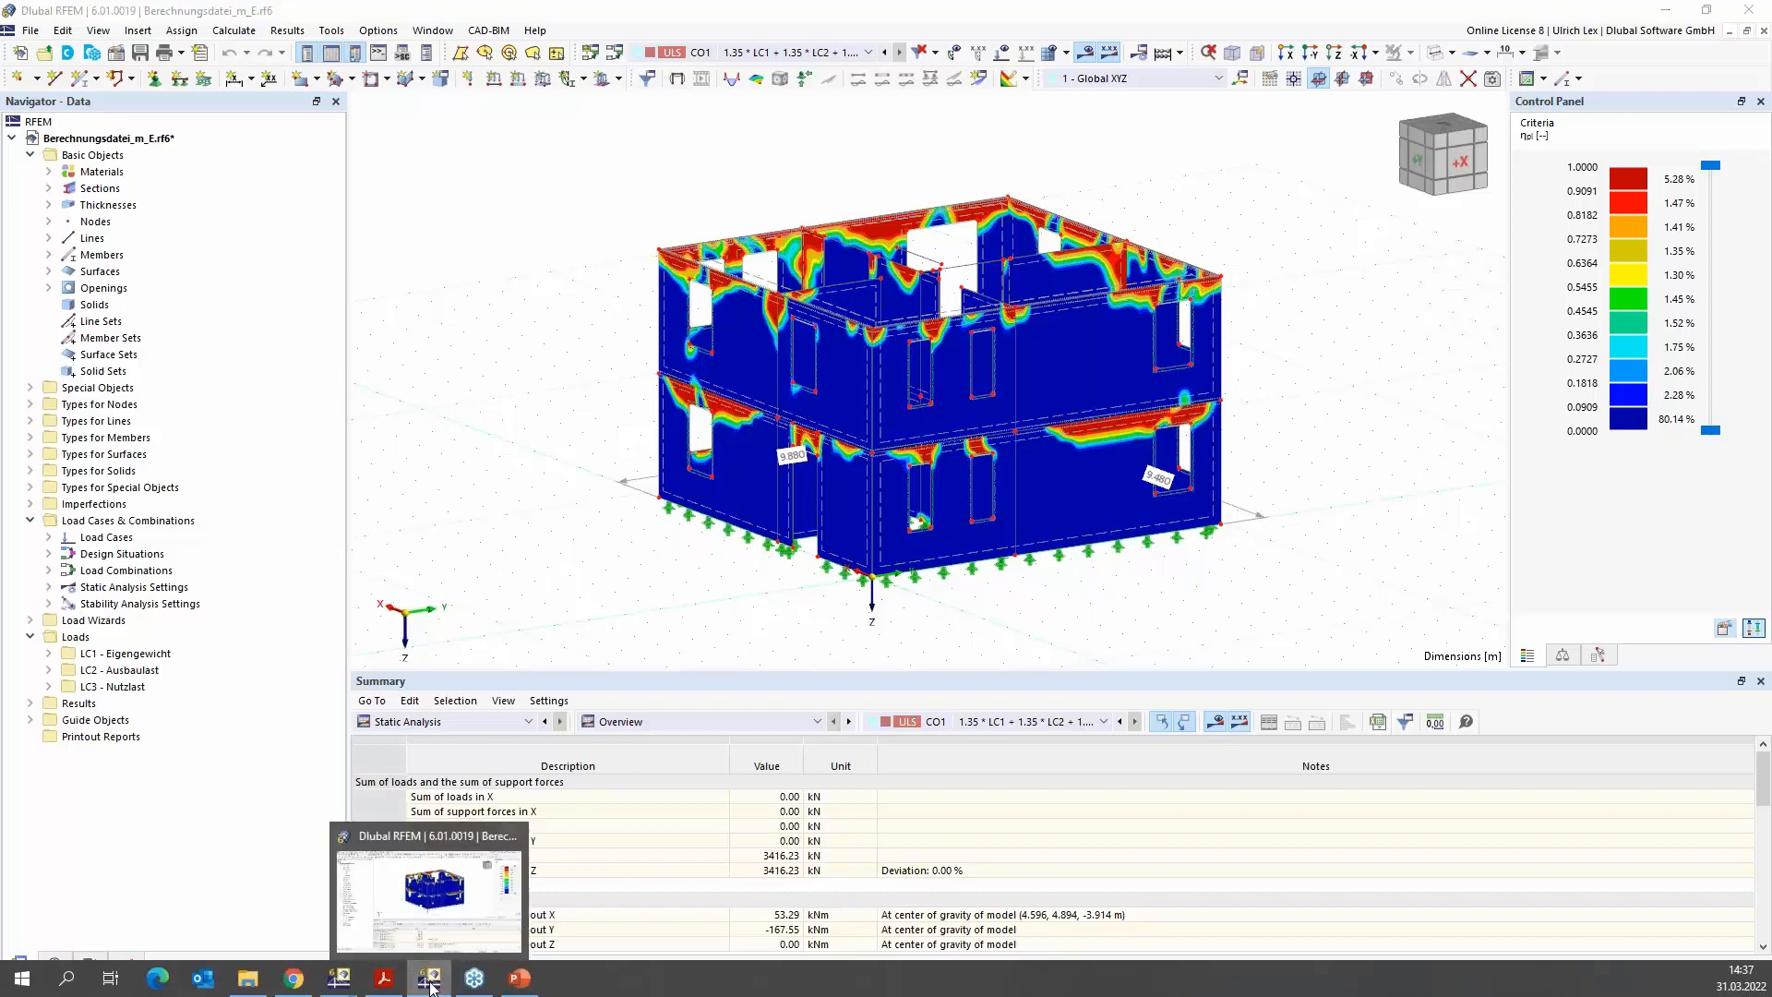
mouse_move(339, 978)
click(202, 918)
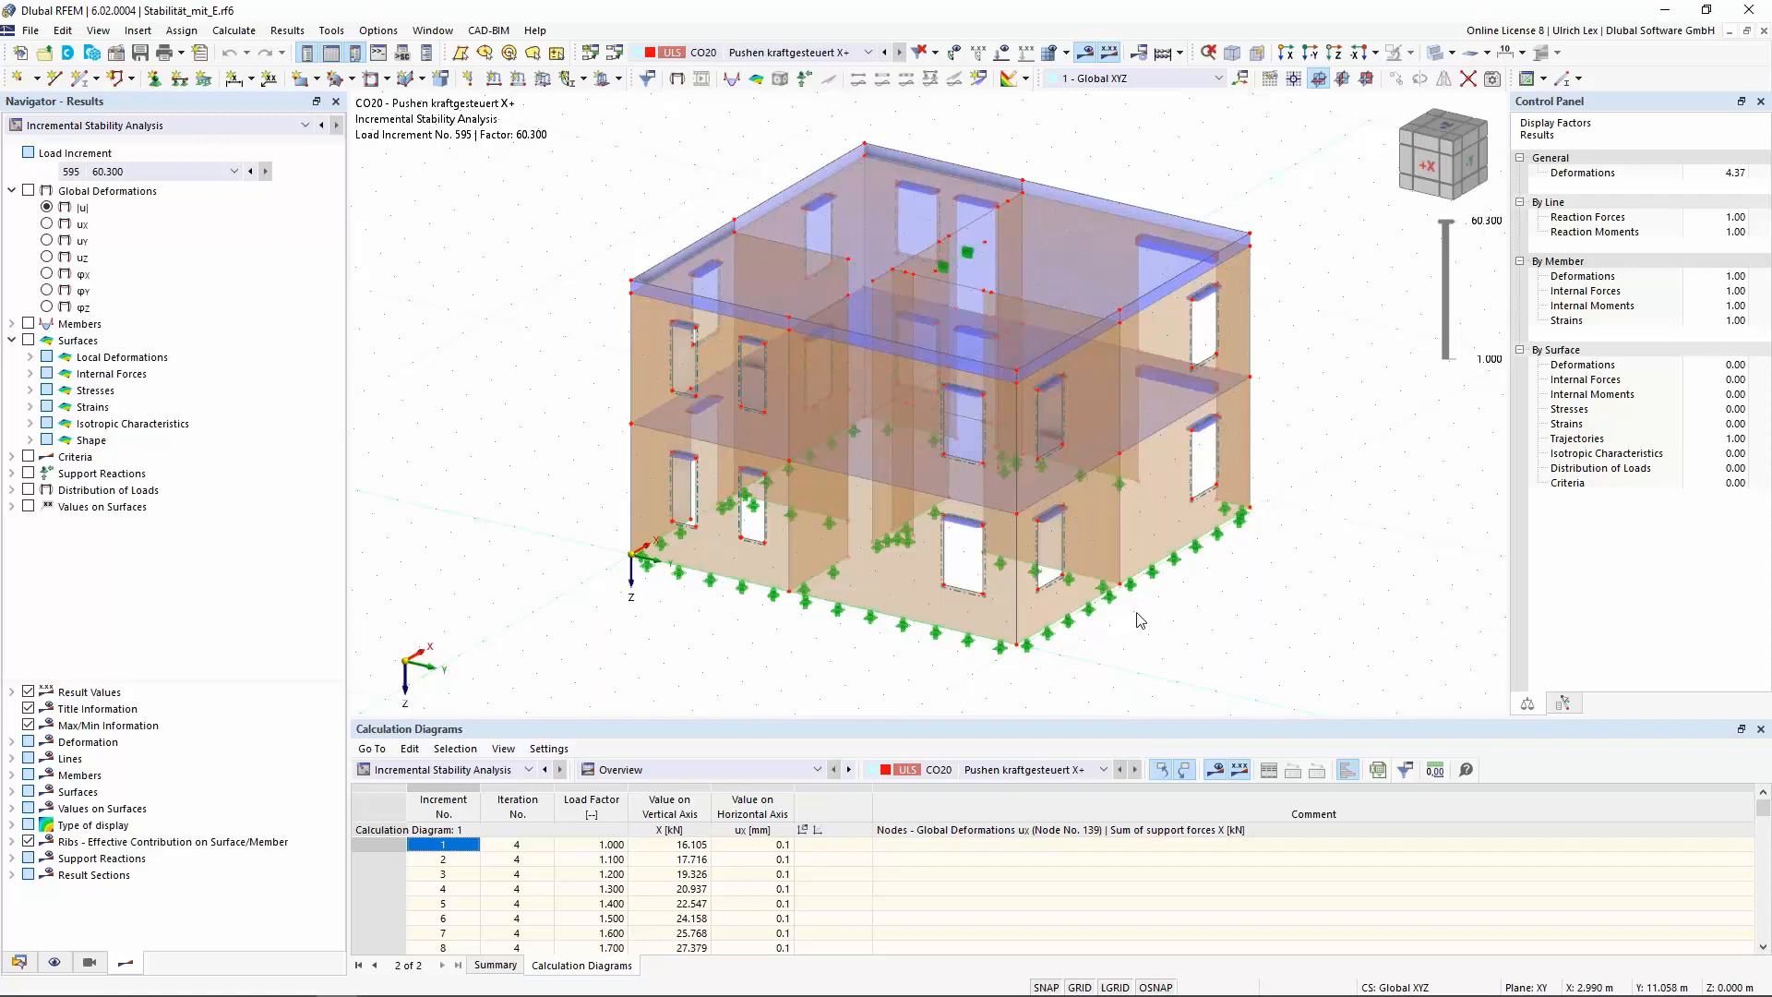
Review the activated analysis and design add-ons in the model's base data and close it without changes
ctrl+middle_drag(1169, 655, 985, 681)
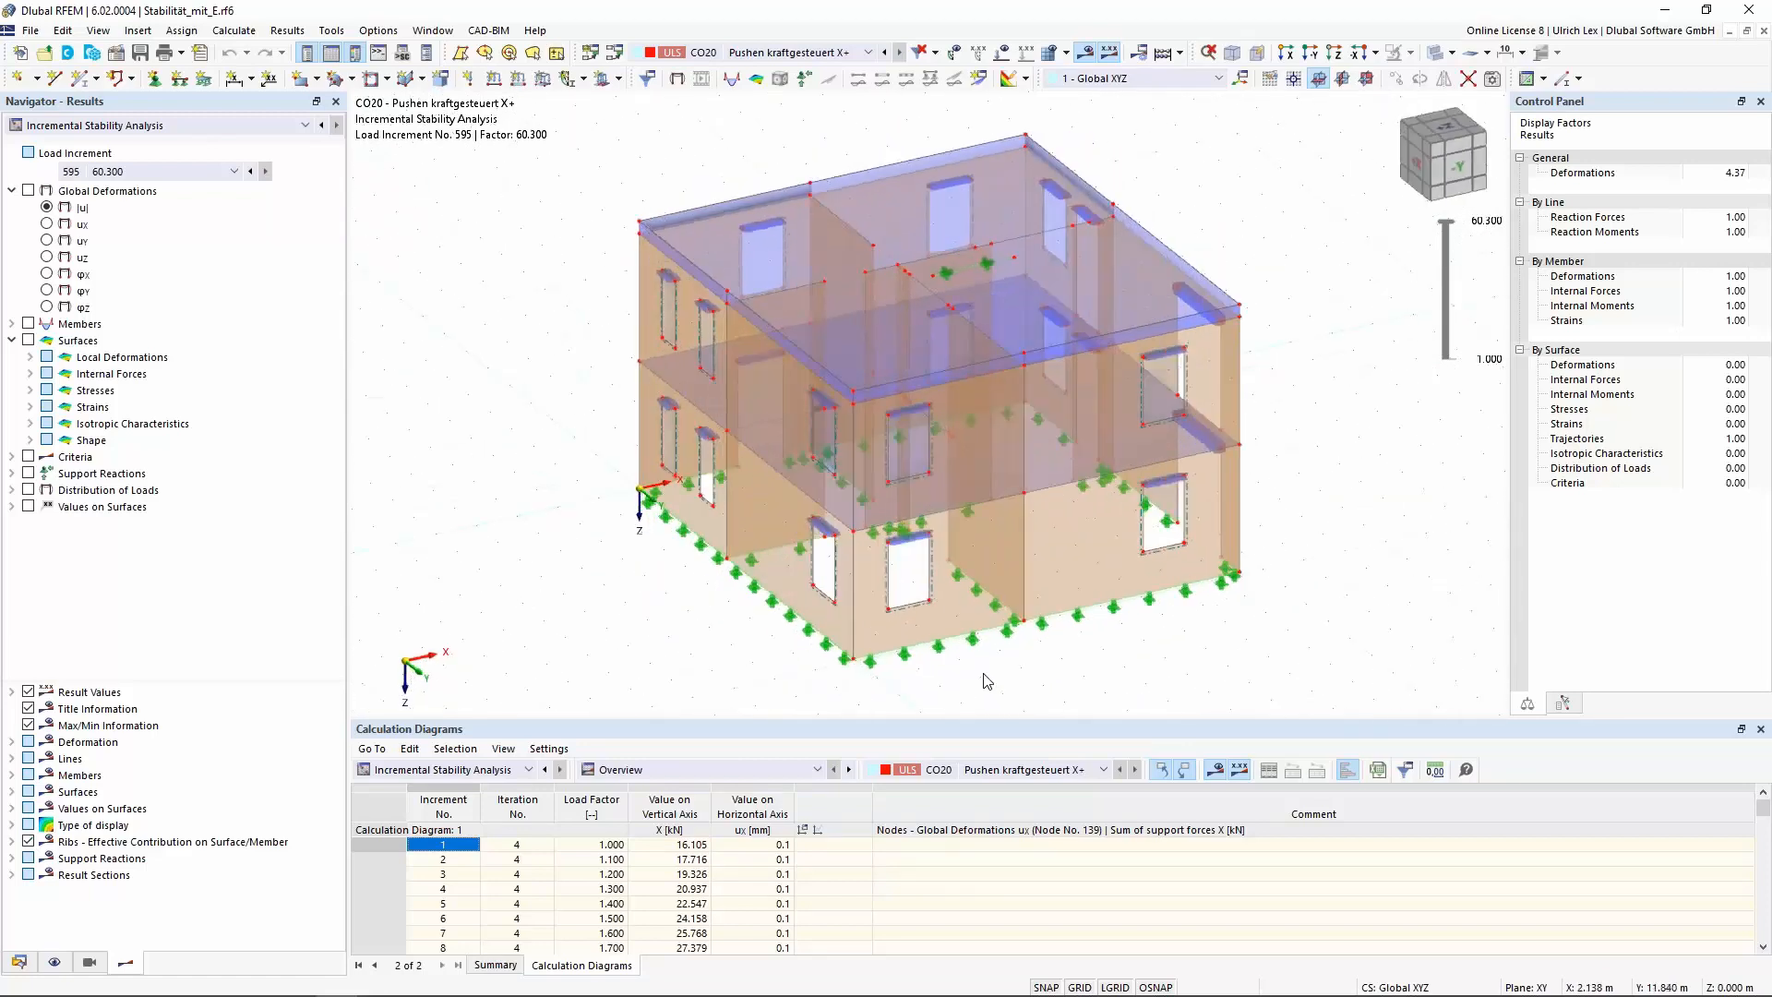
click(112, 58)
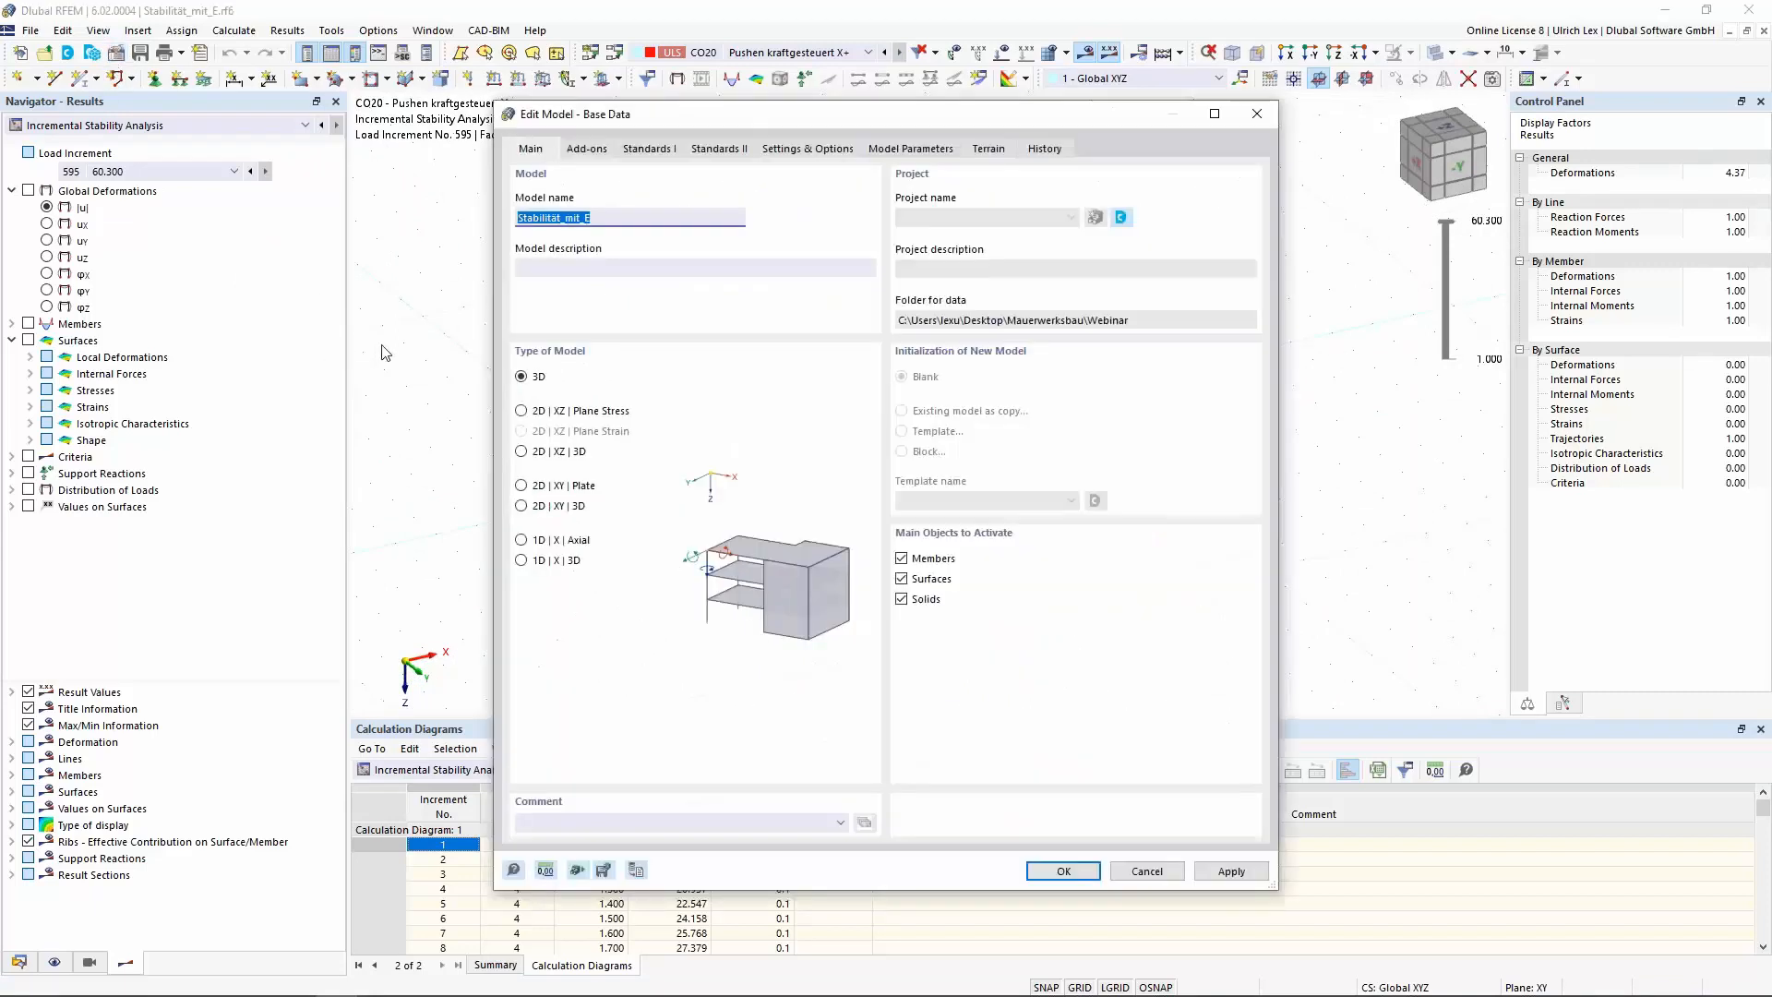
click(588, 149)
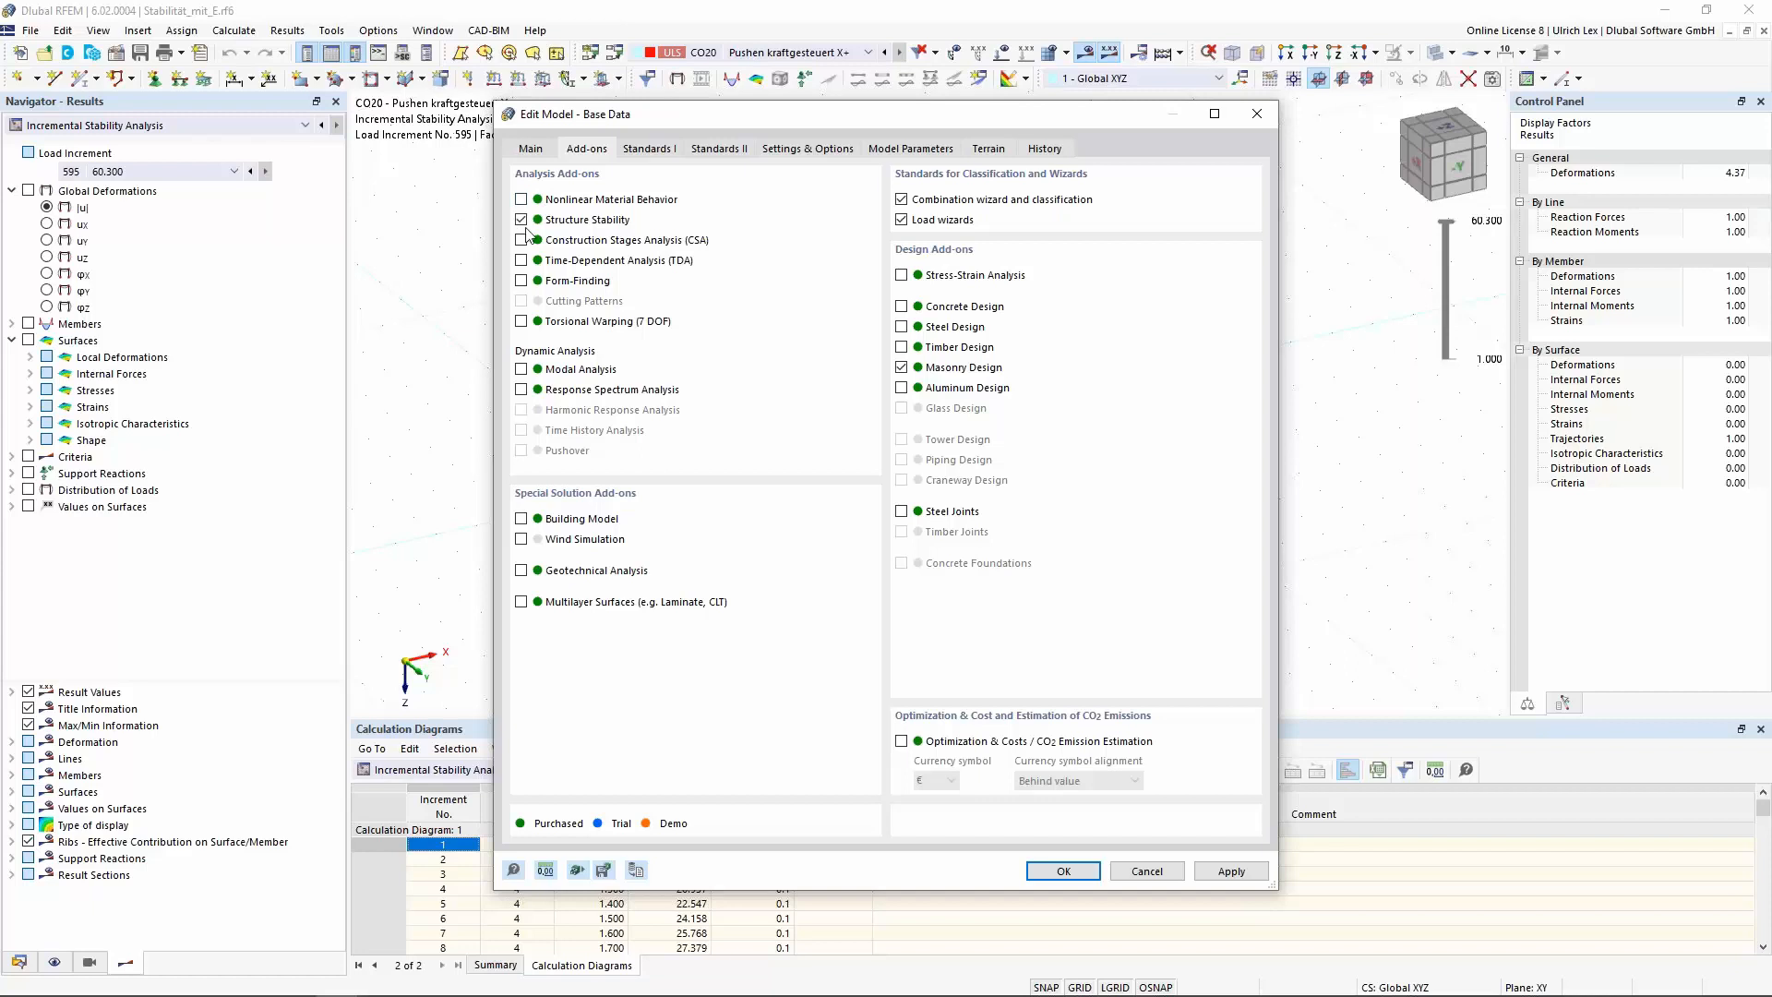
click(1147, 873)
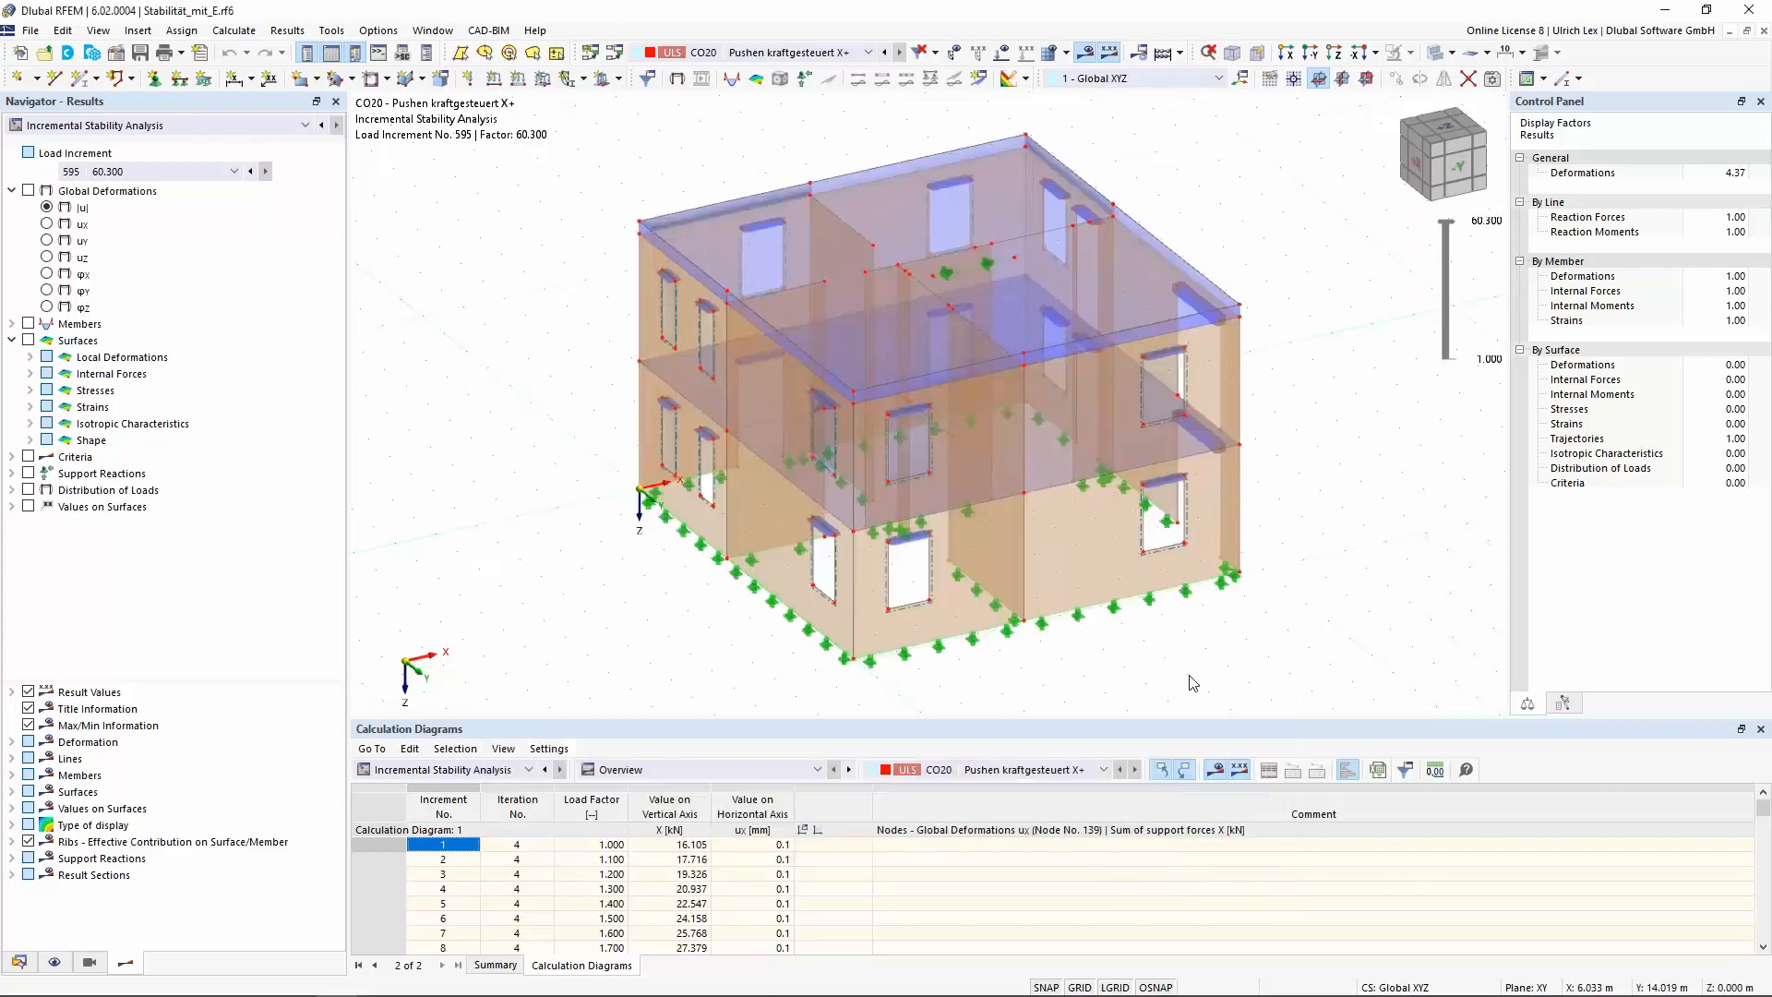
Review the load cases and the settings of LC1 in the load cases and combinations, leaving everything unchanged
ctrl+middle_drag(657, 631, 715, 617)
right_click(715, 617)
click(568, 507)
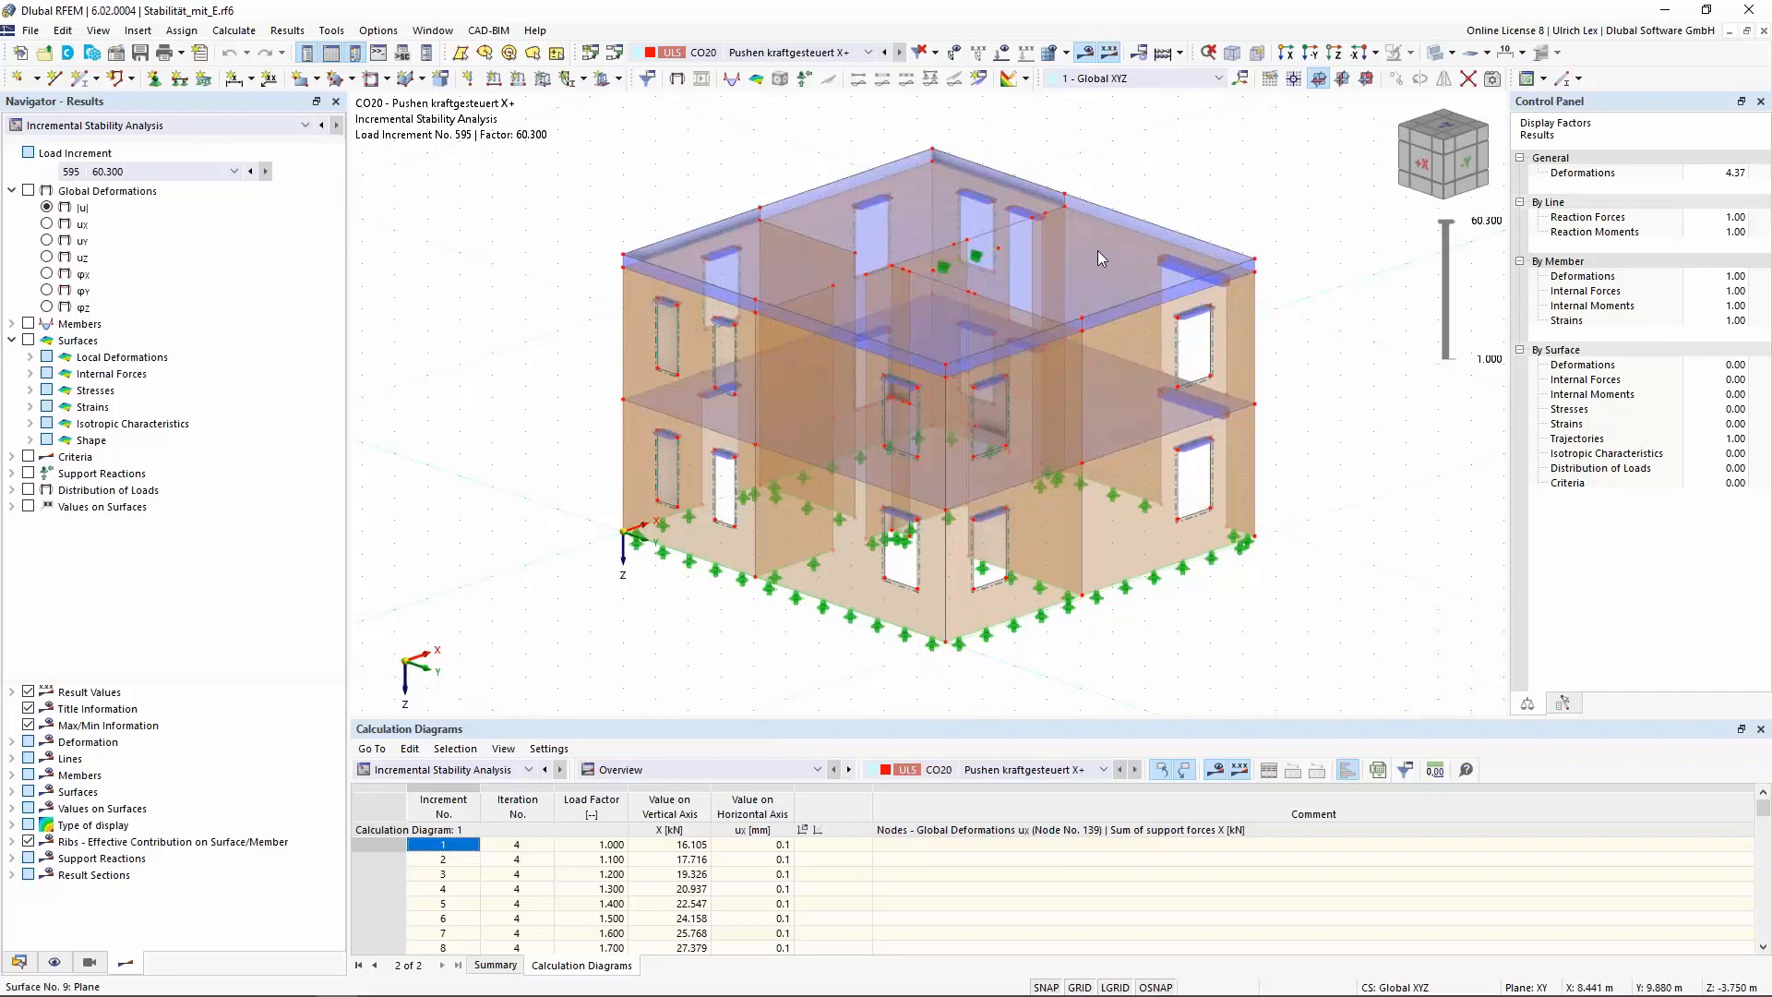
click(615, 55)
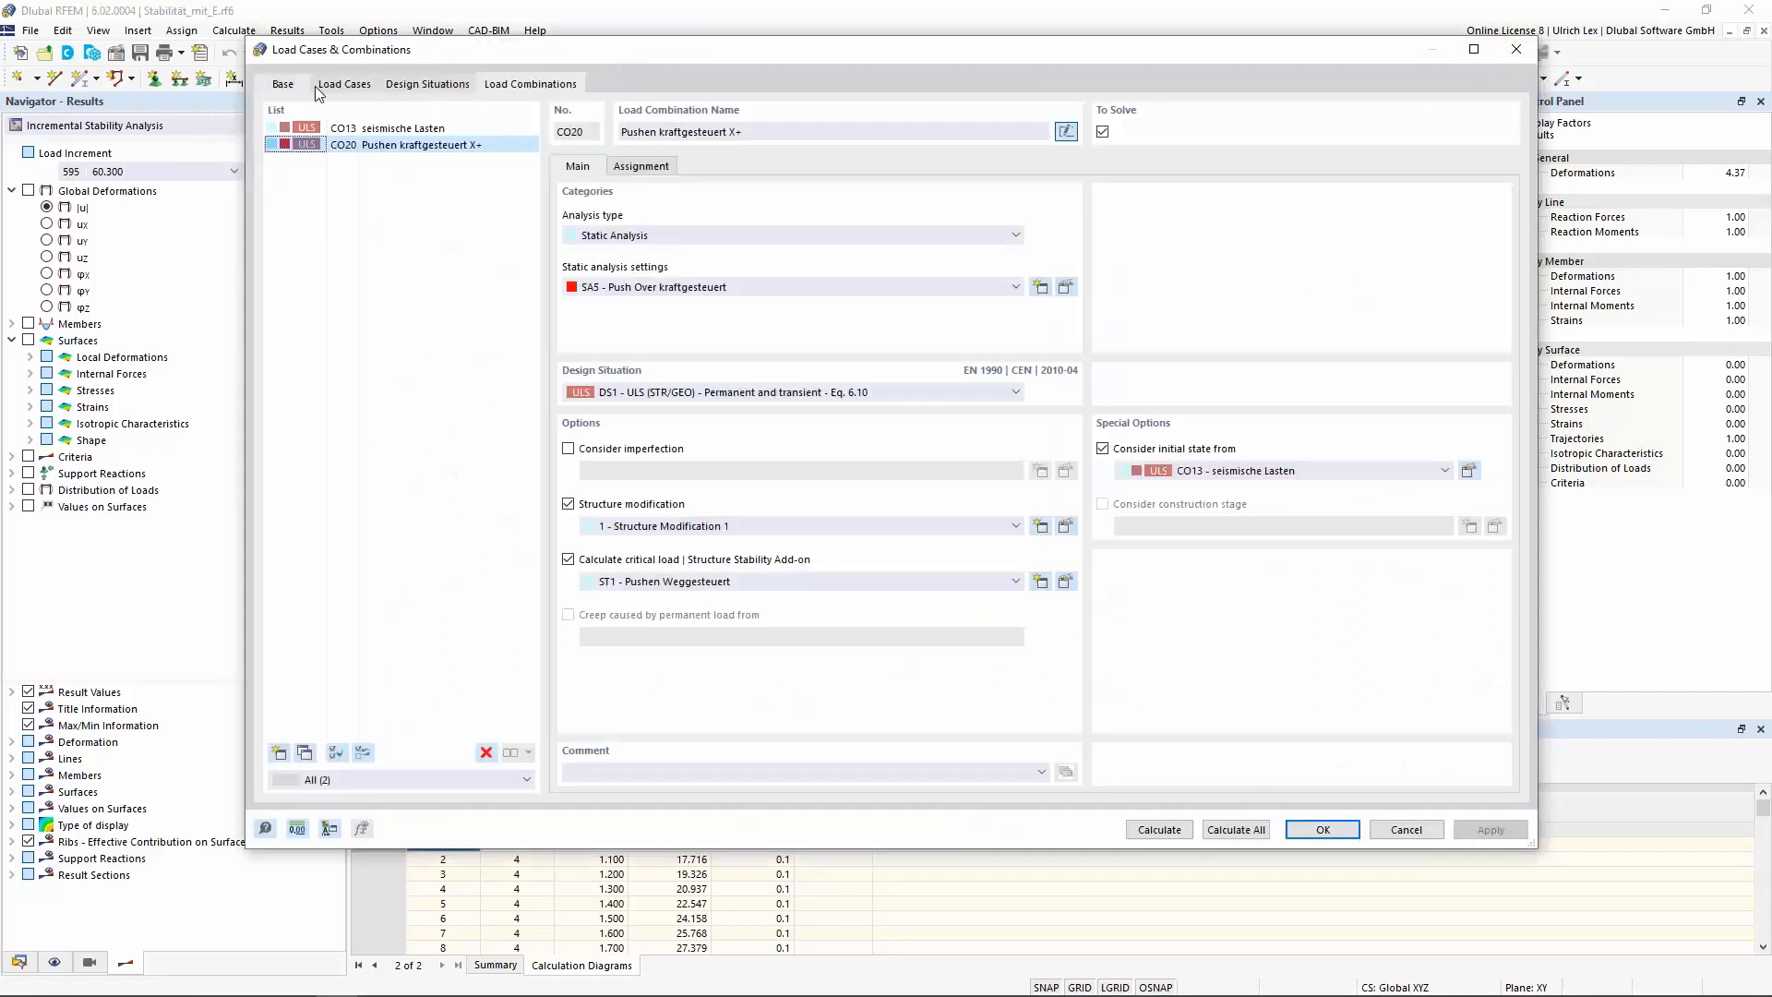
click(344, 84)
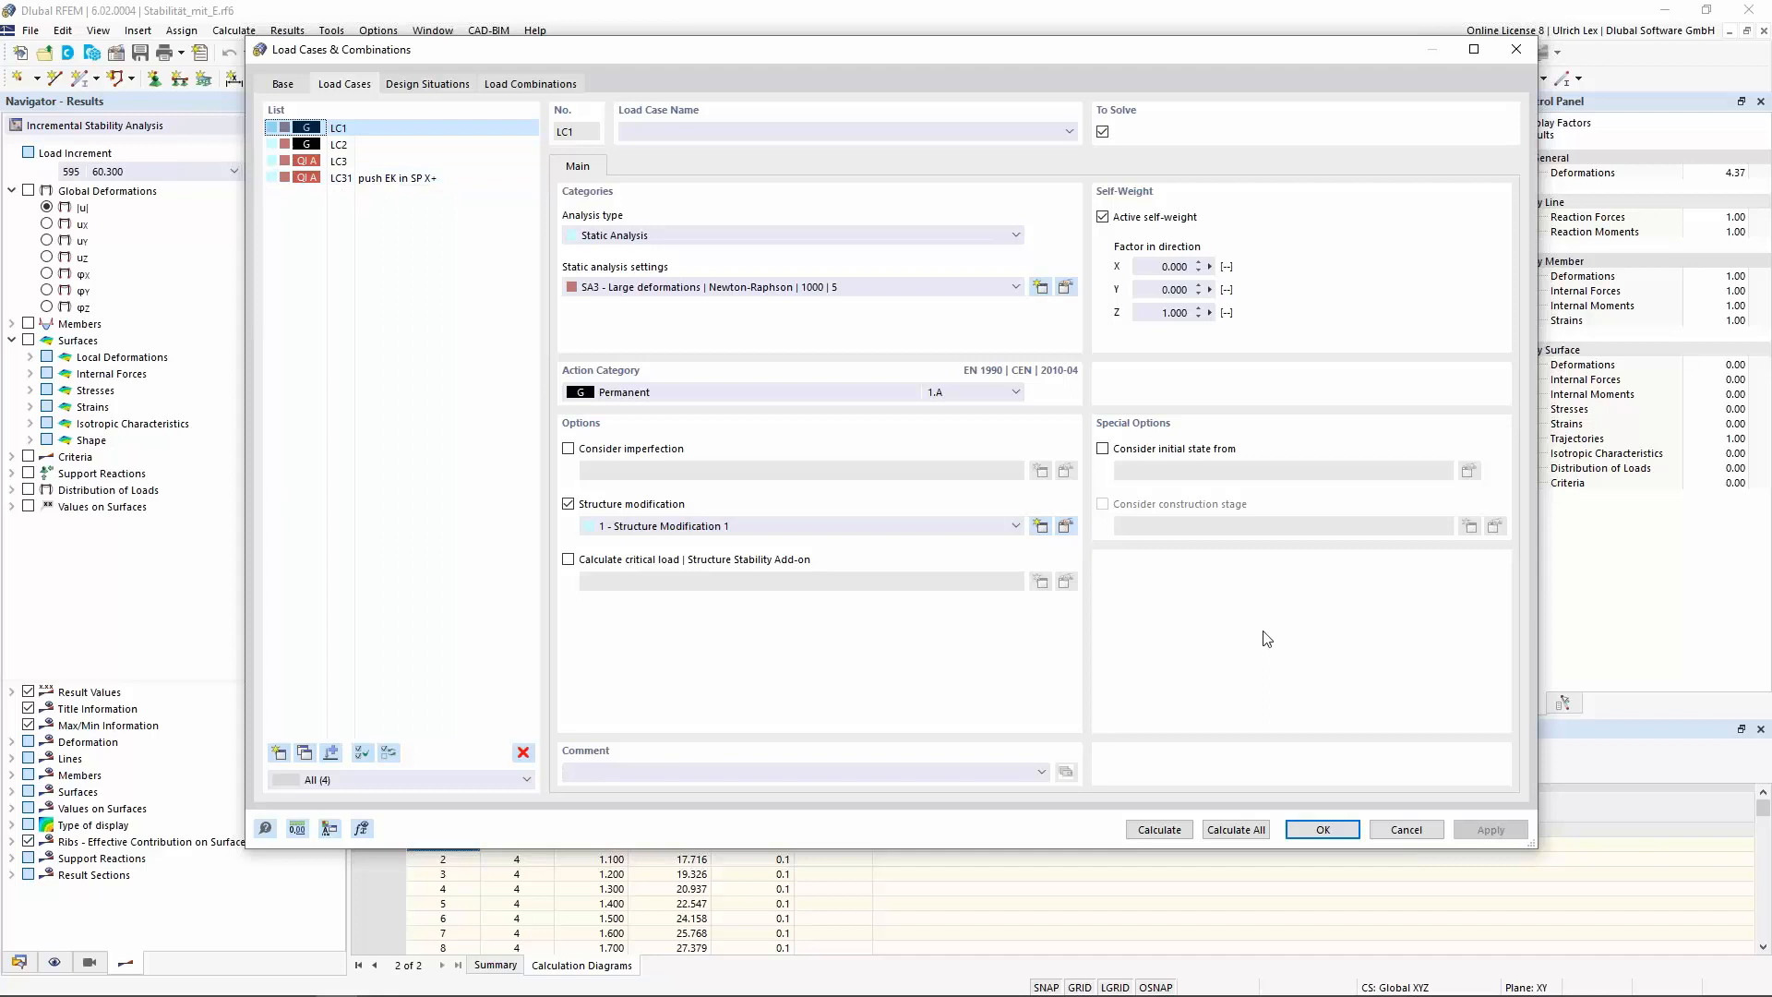
click(1425, 830)
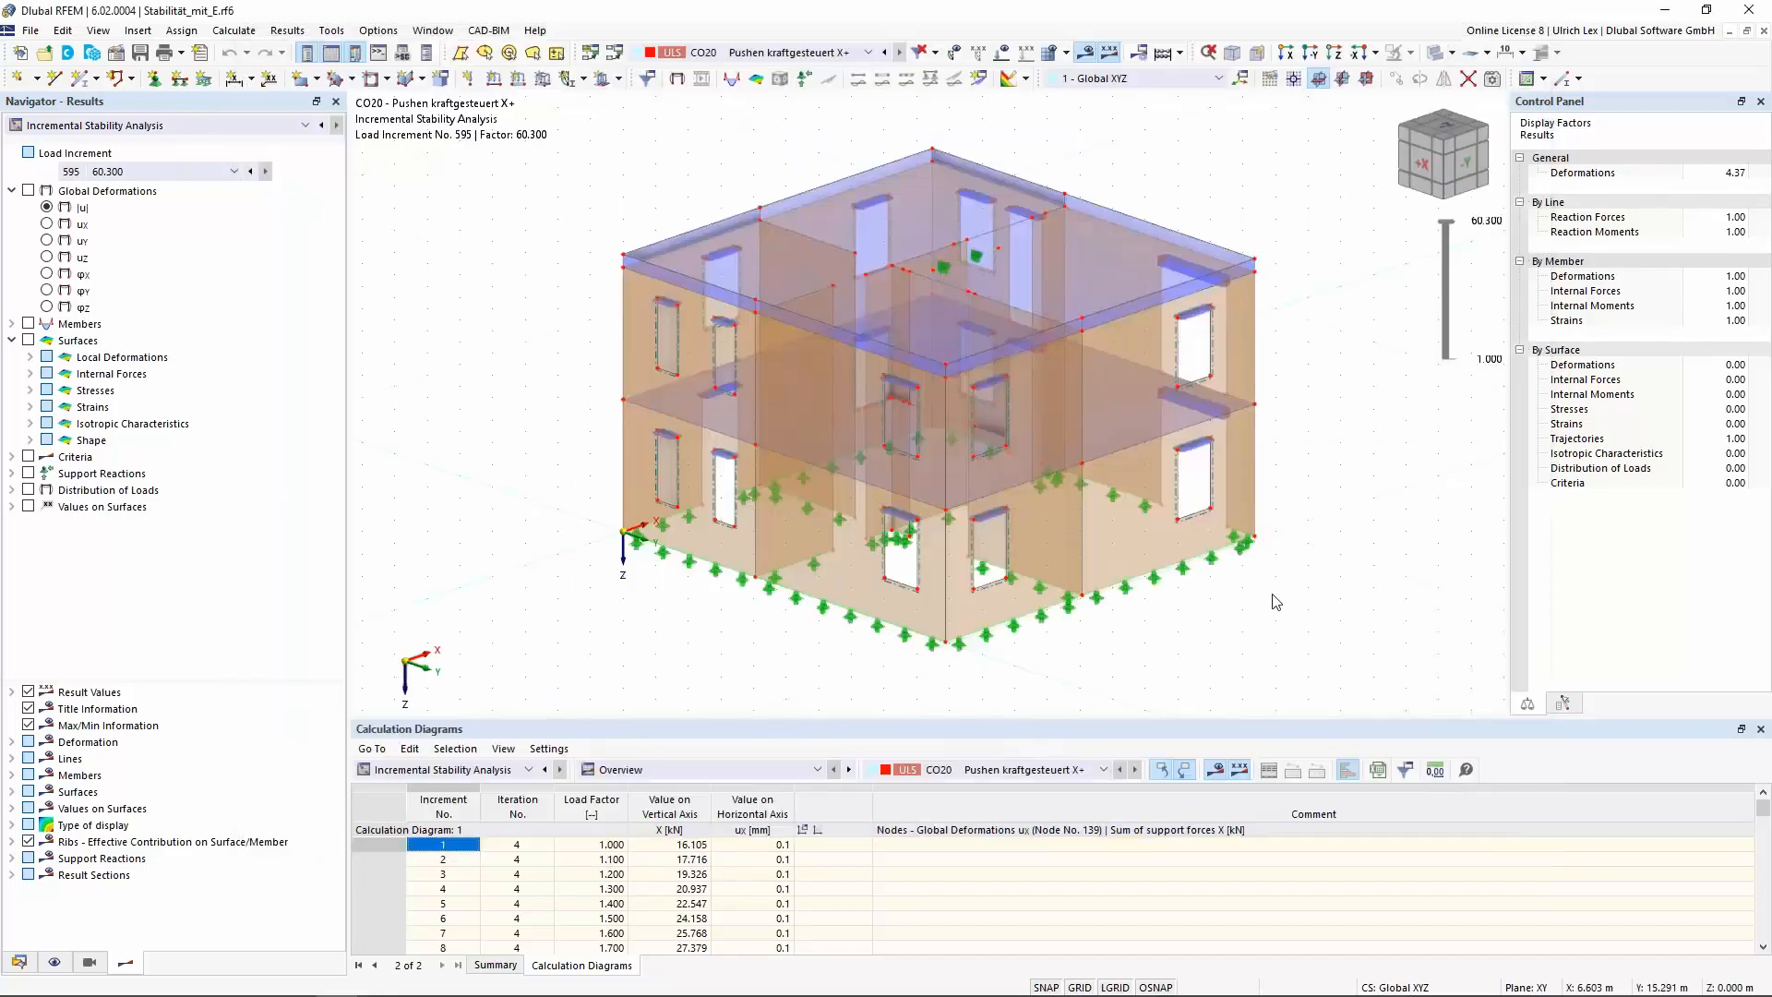
Make load case LC31 - push EK in SP X+ current and display its loads on the building
click(786, 52)
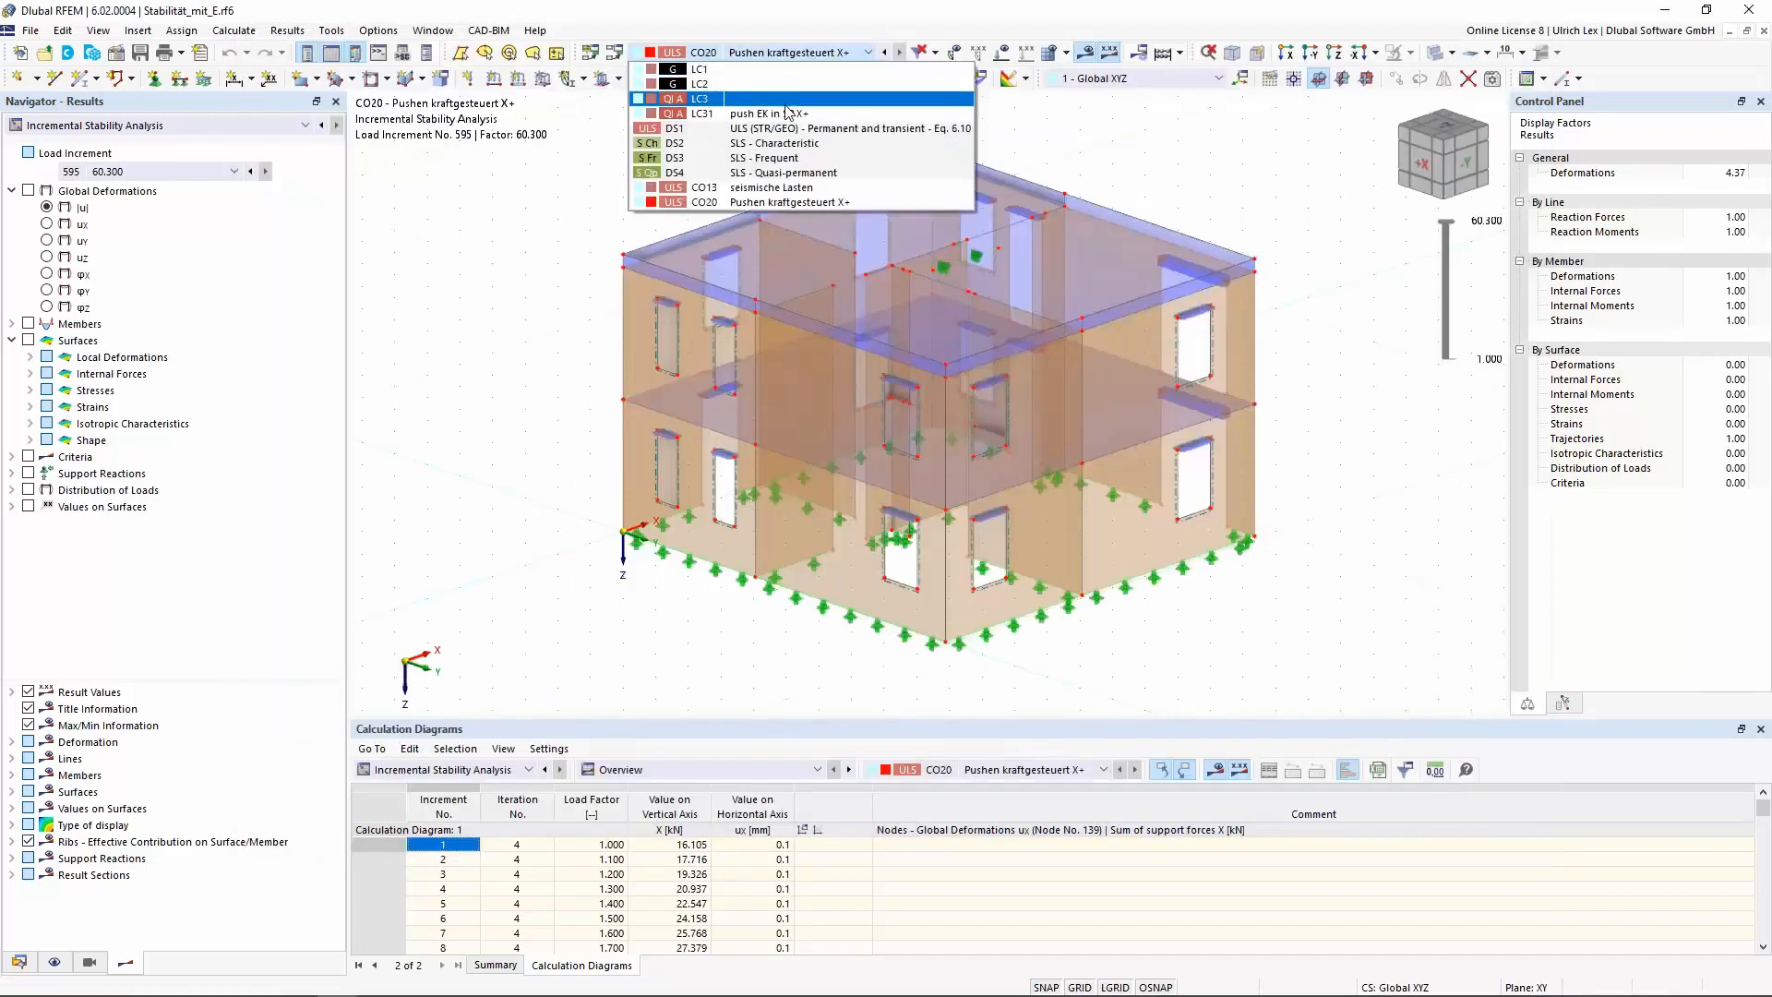
click(786, 113)
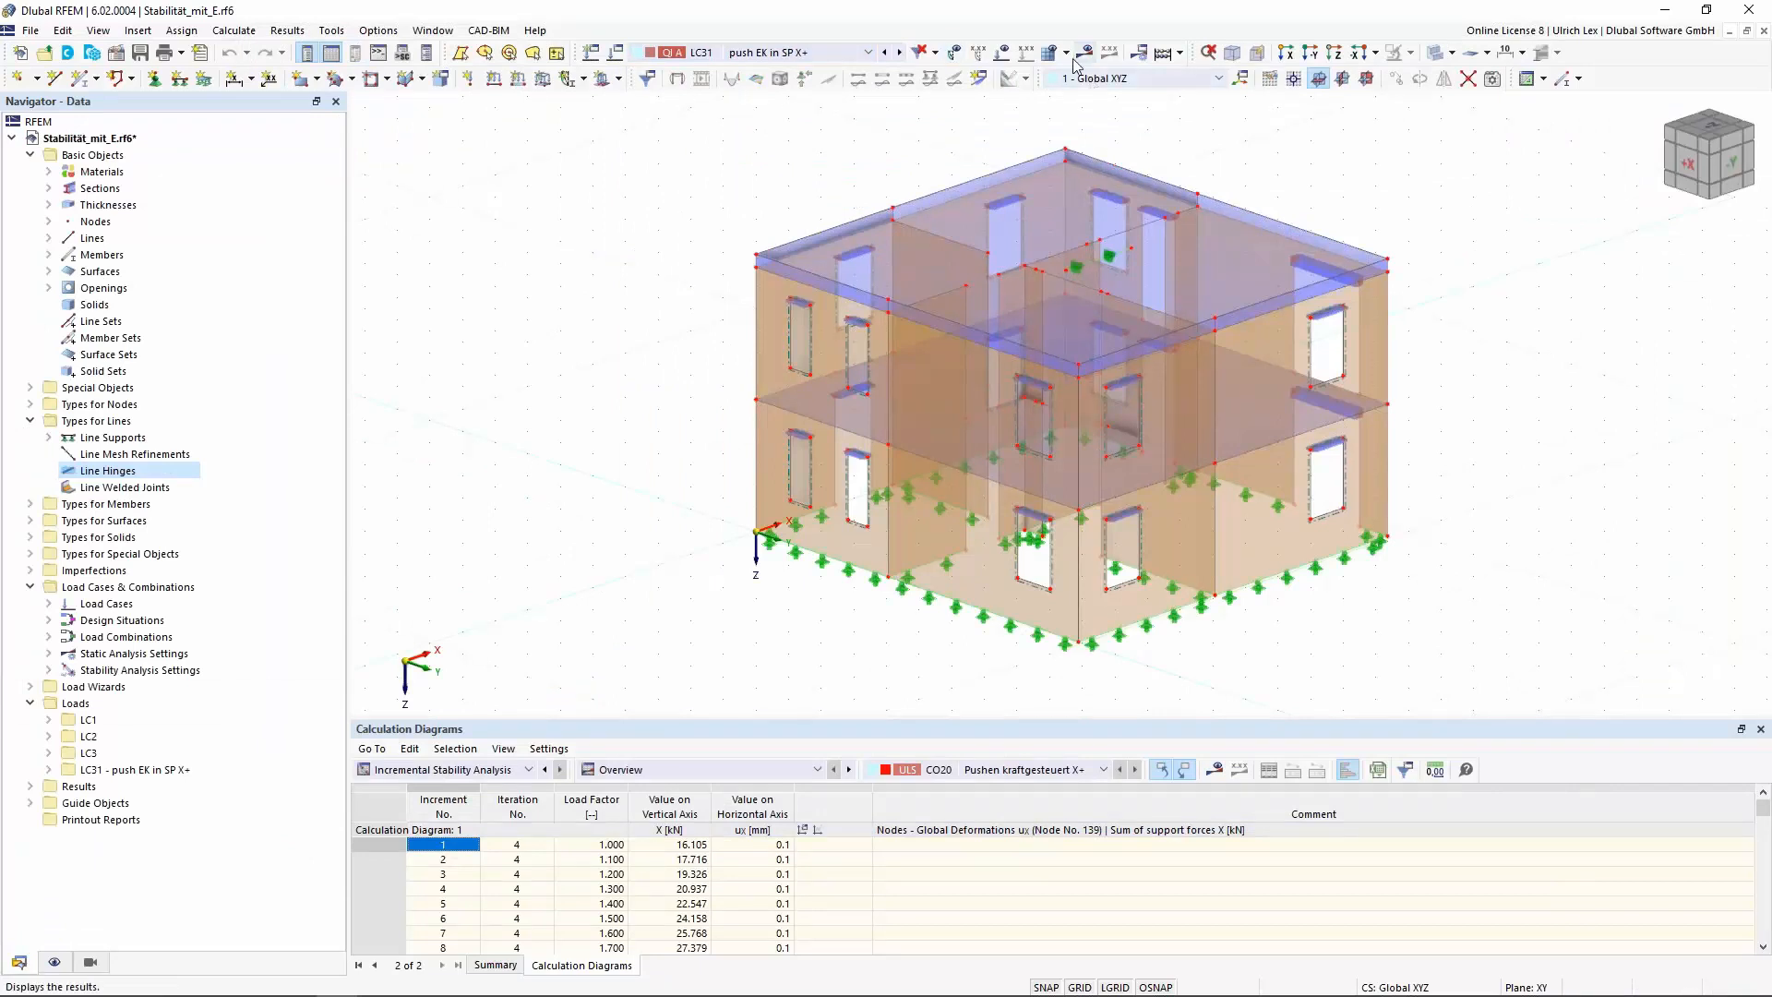
click(1001, 53)
ctrl+middle_drag(1466, 634, 1269, 583)
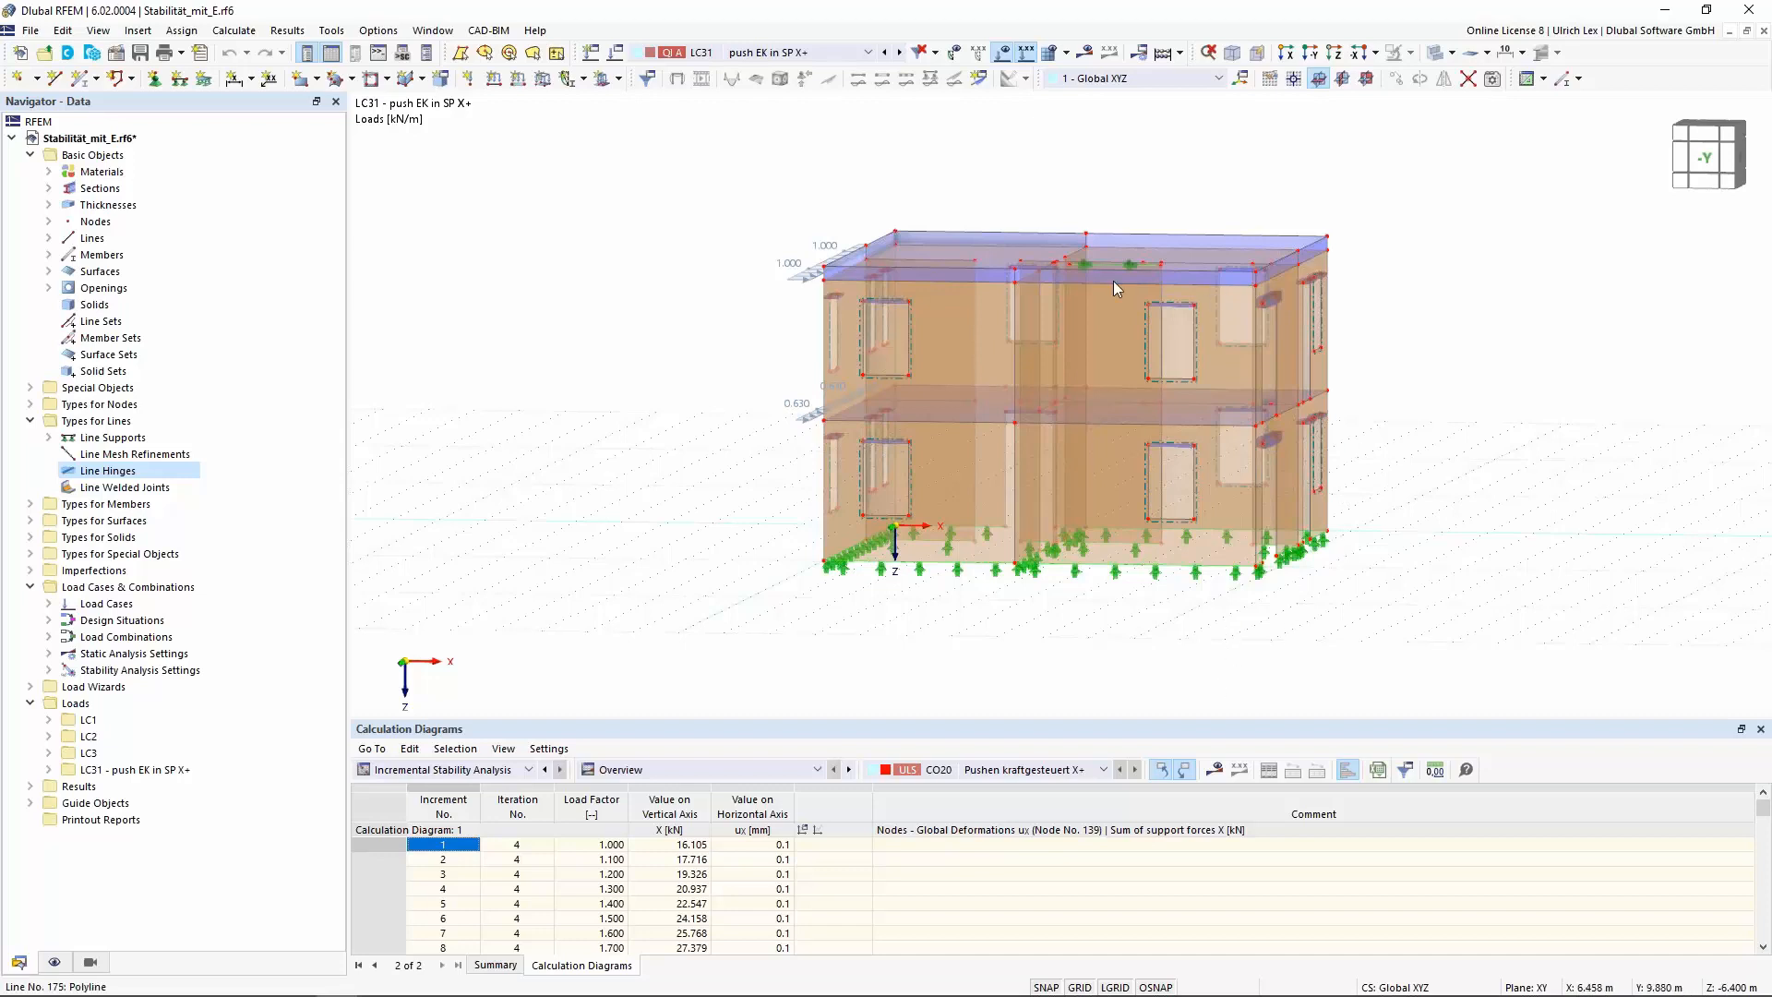
Review the load cases assigned to the load combinations CO13 seismische Lasten and CO20 Pushen kraftgesteuert X+
click(615, 53)
click(503, 85)
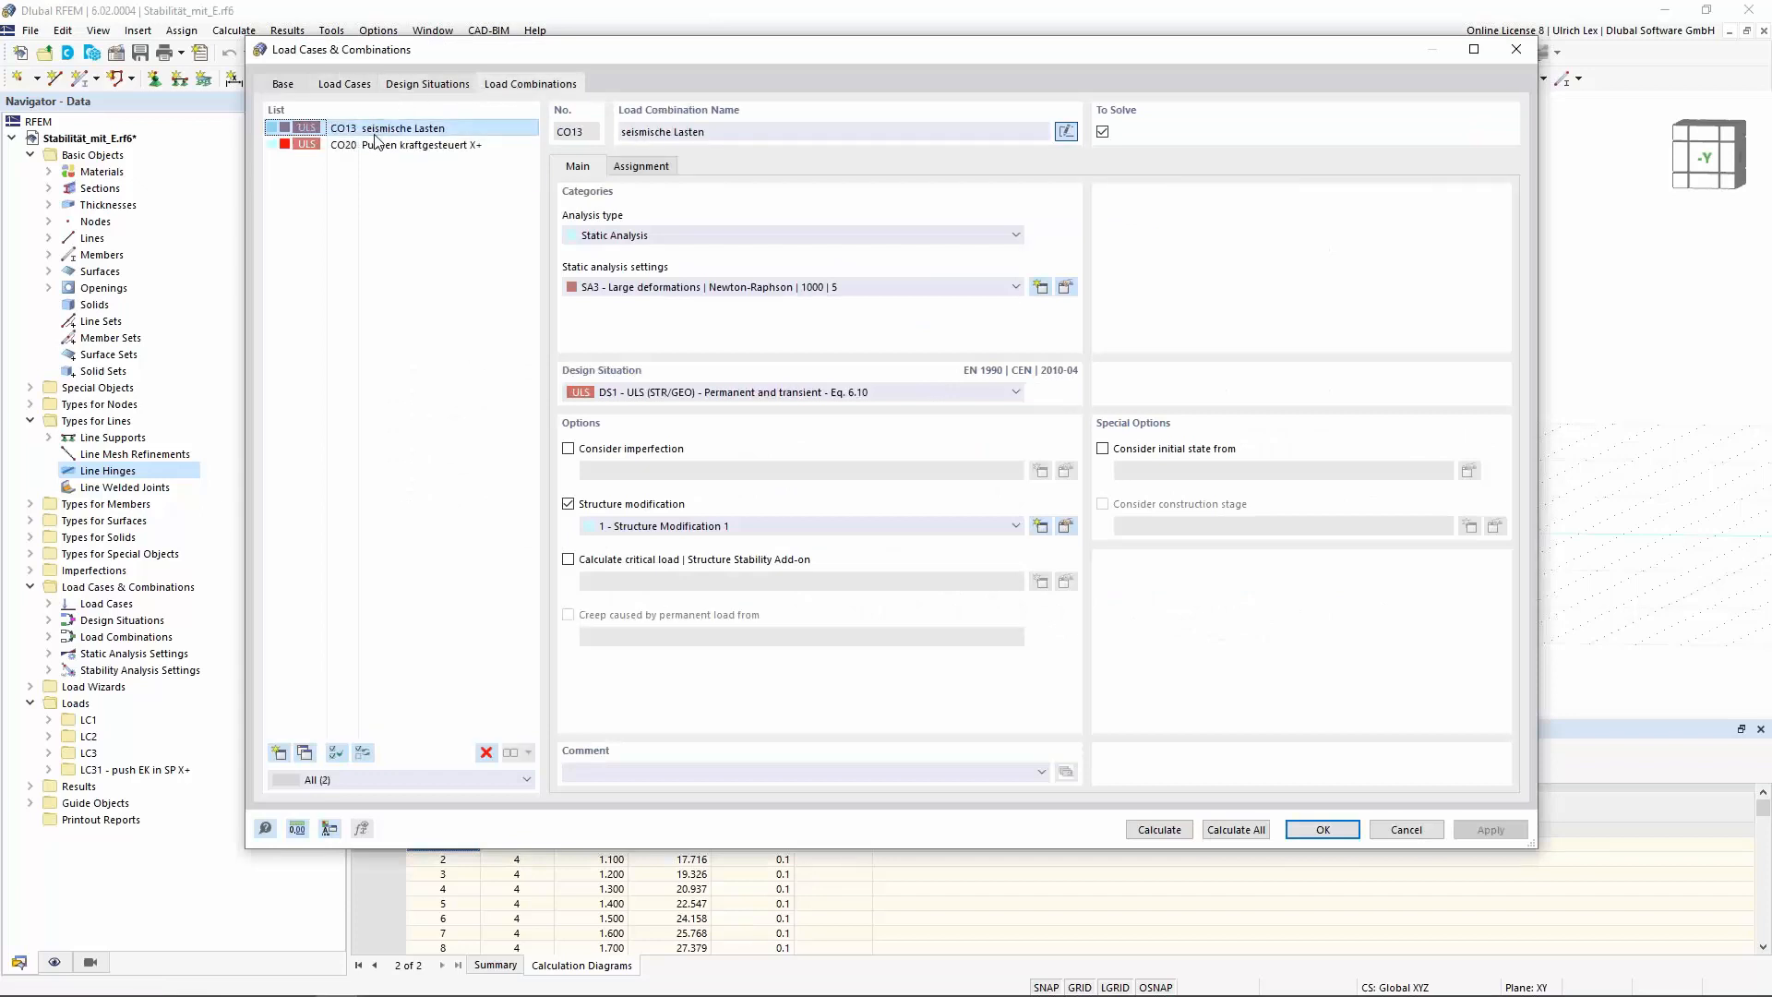
click(639, 166)
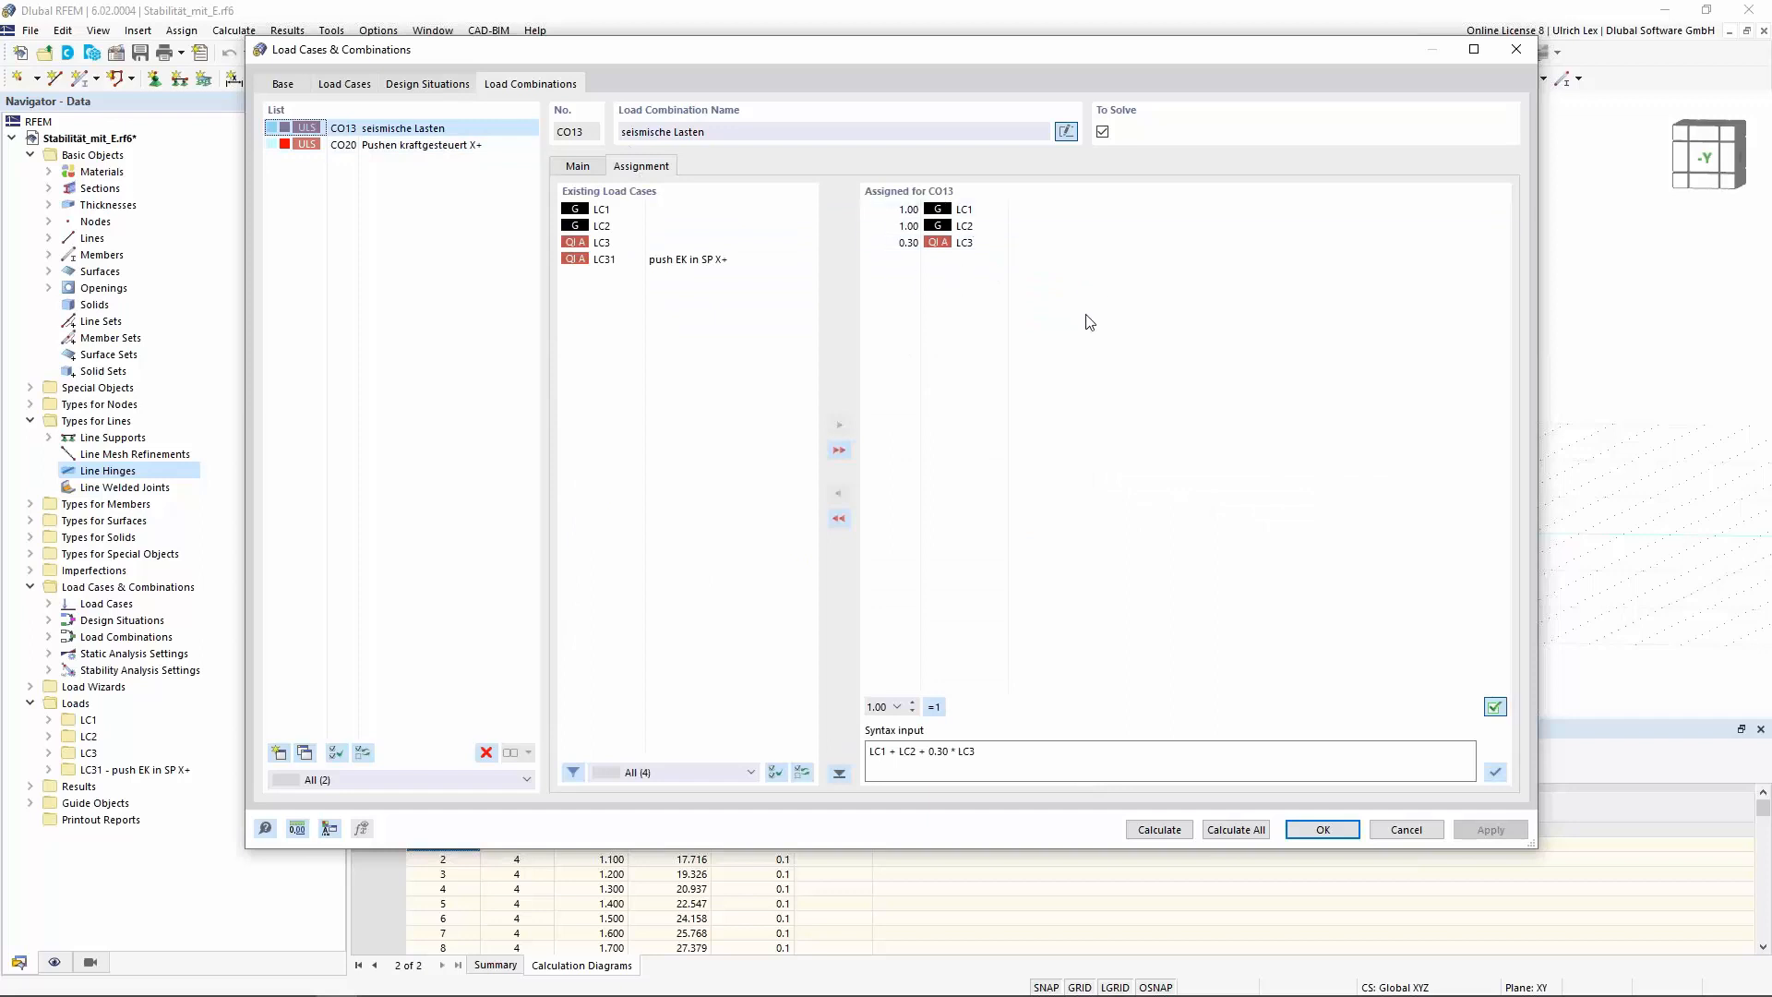
click(373, 149)
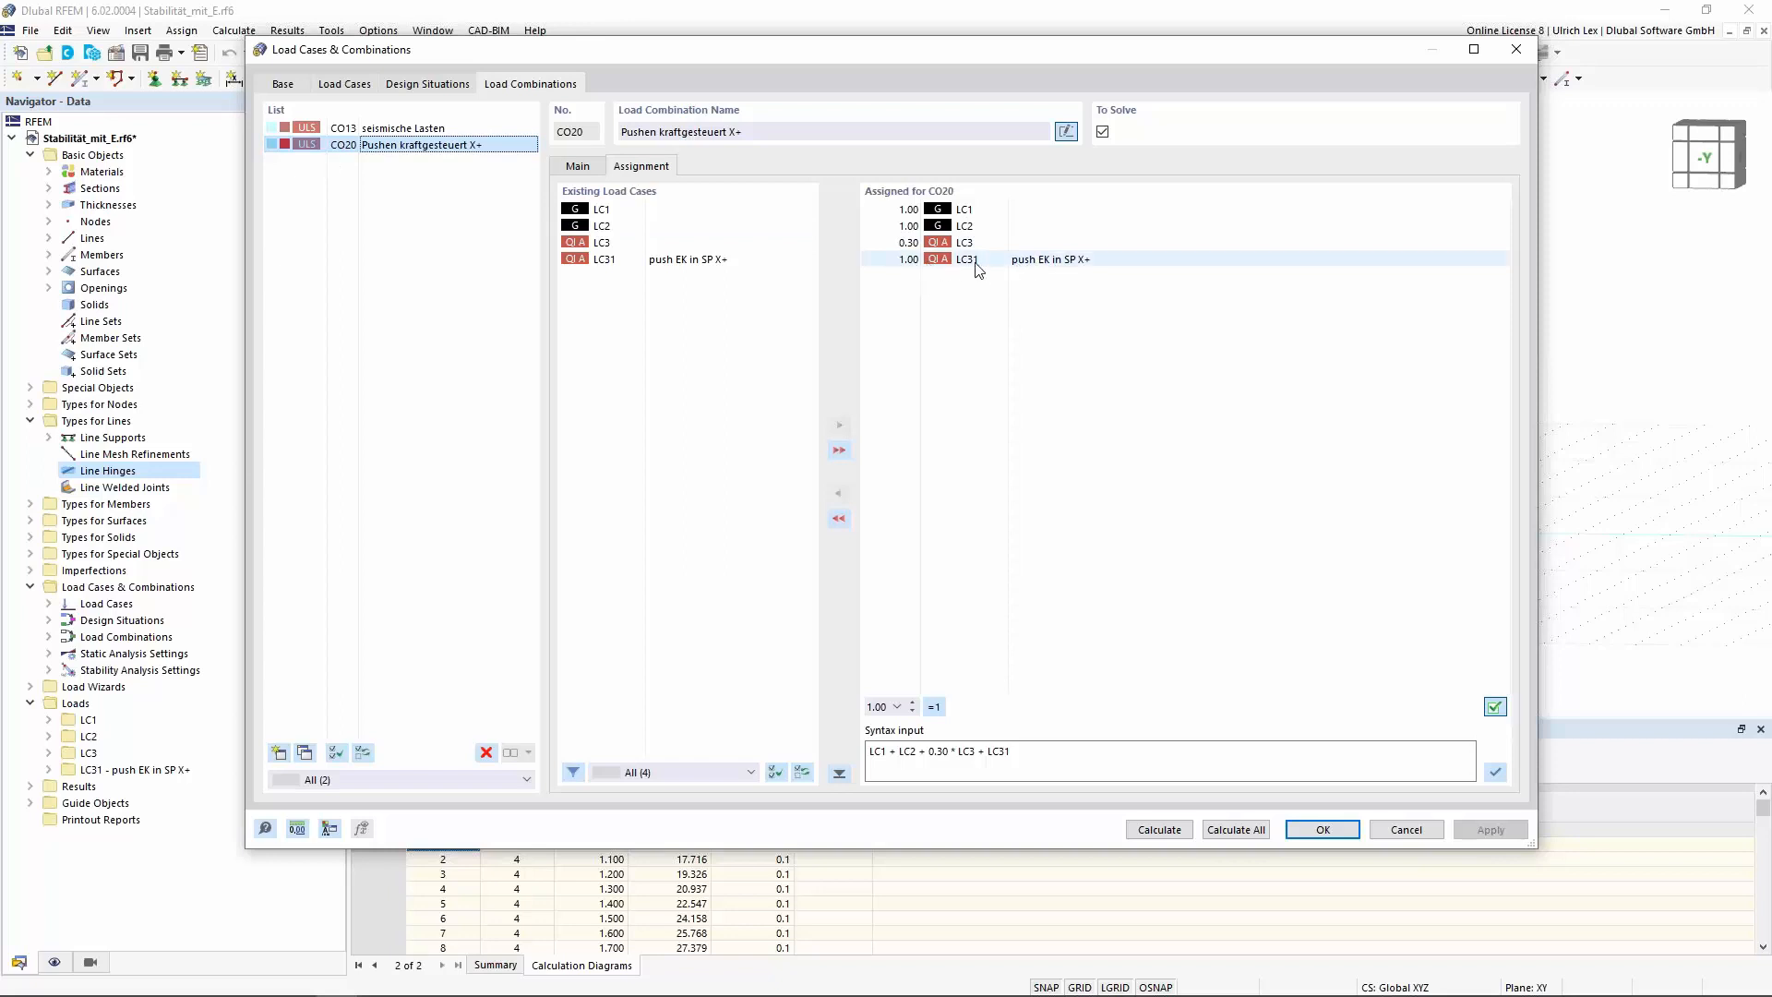
Review CO20's main settings and the incremental loading parameters of its stability analysis settings ST1 - Pushen Weggesteuert
click(578, 167)
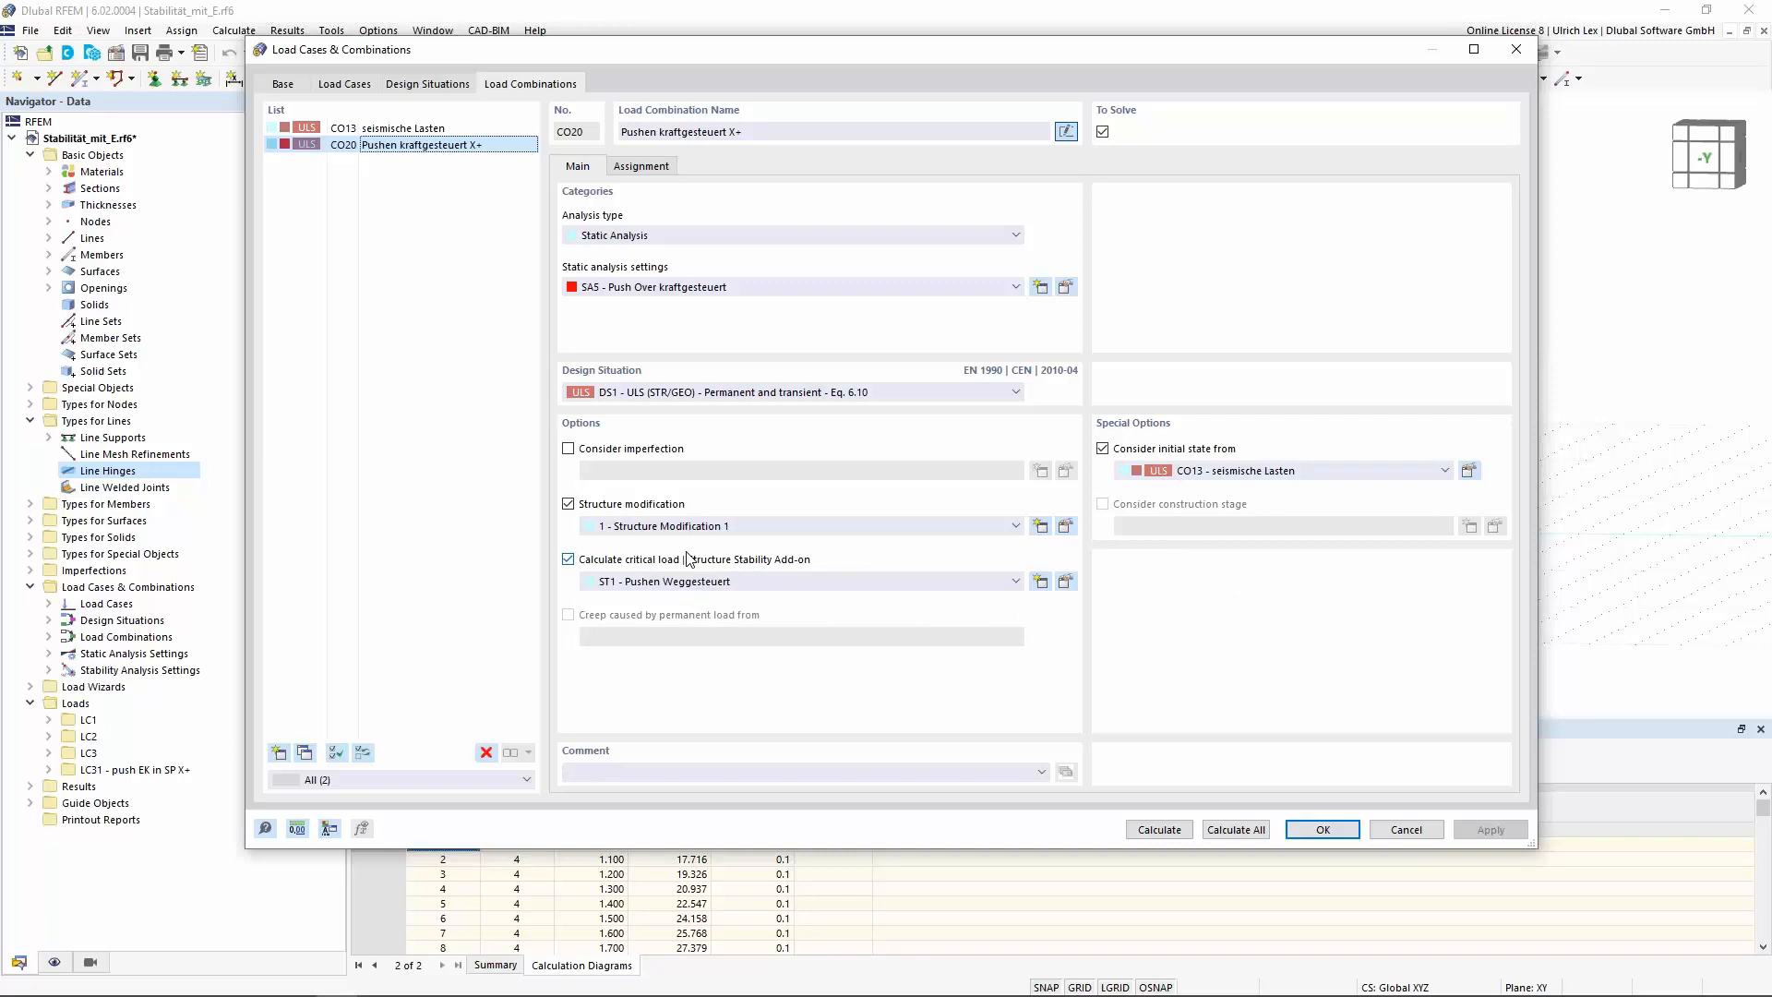
click(1065, 582)
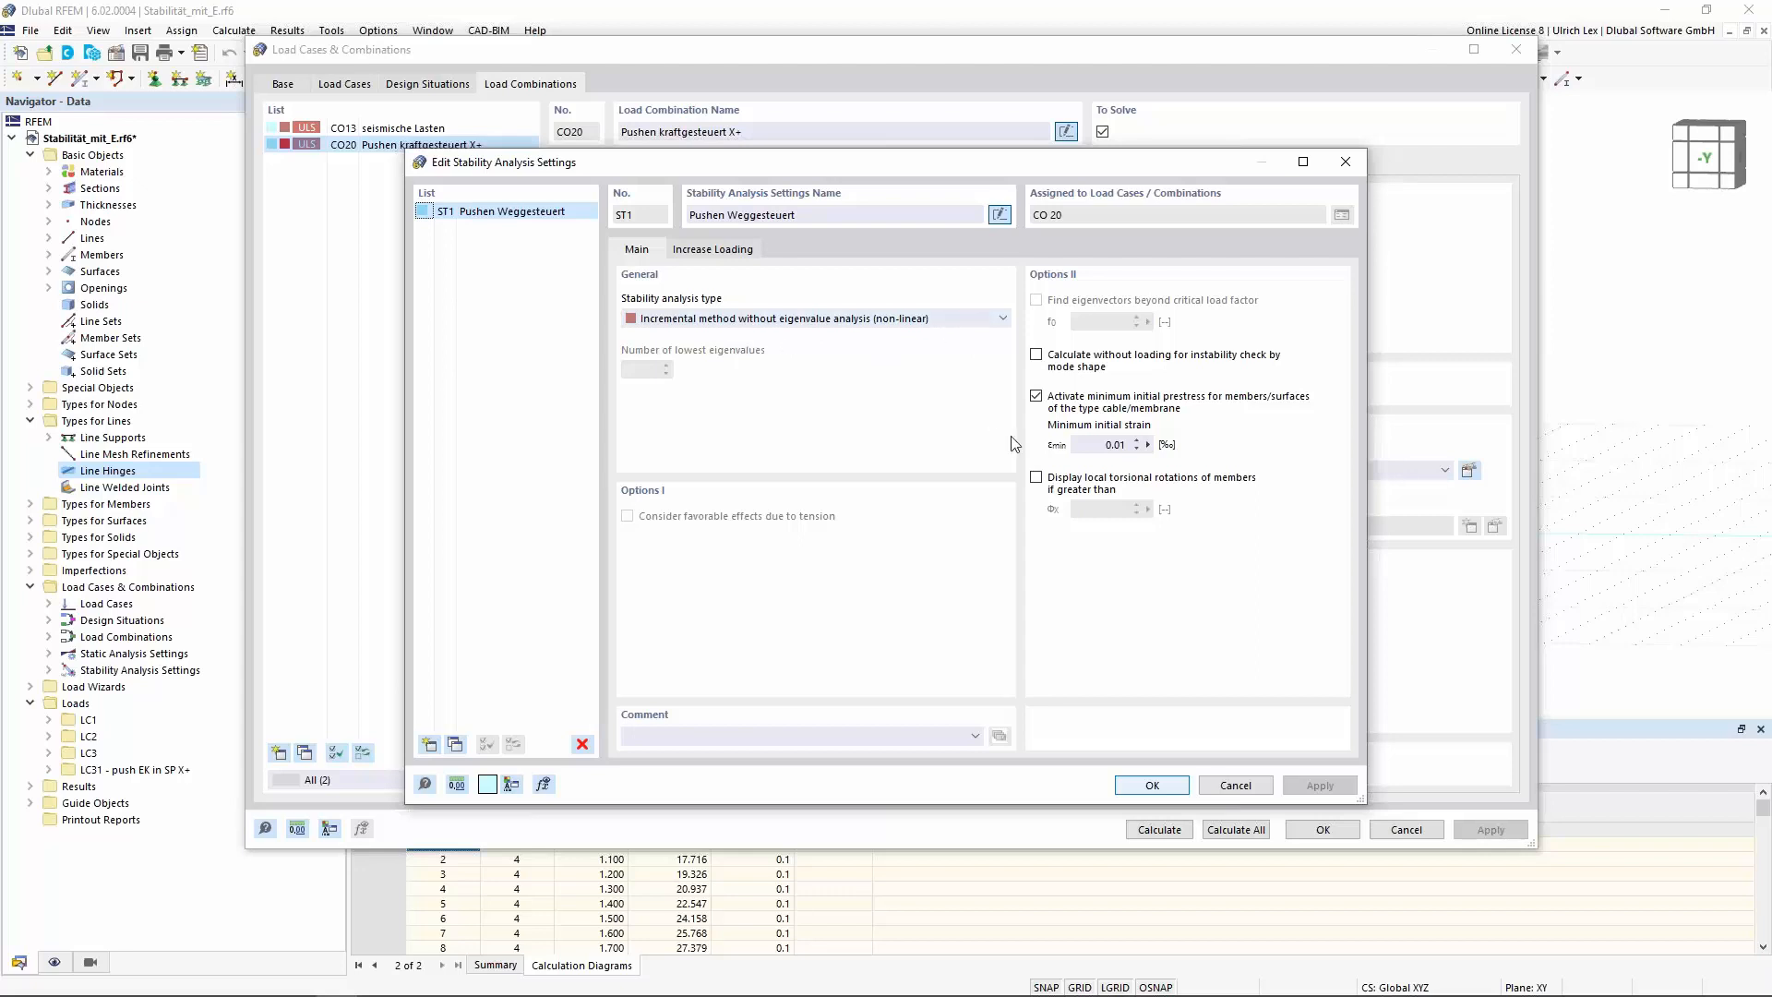
click(749, 249)
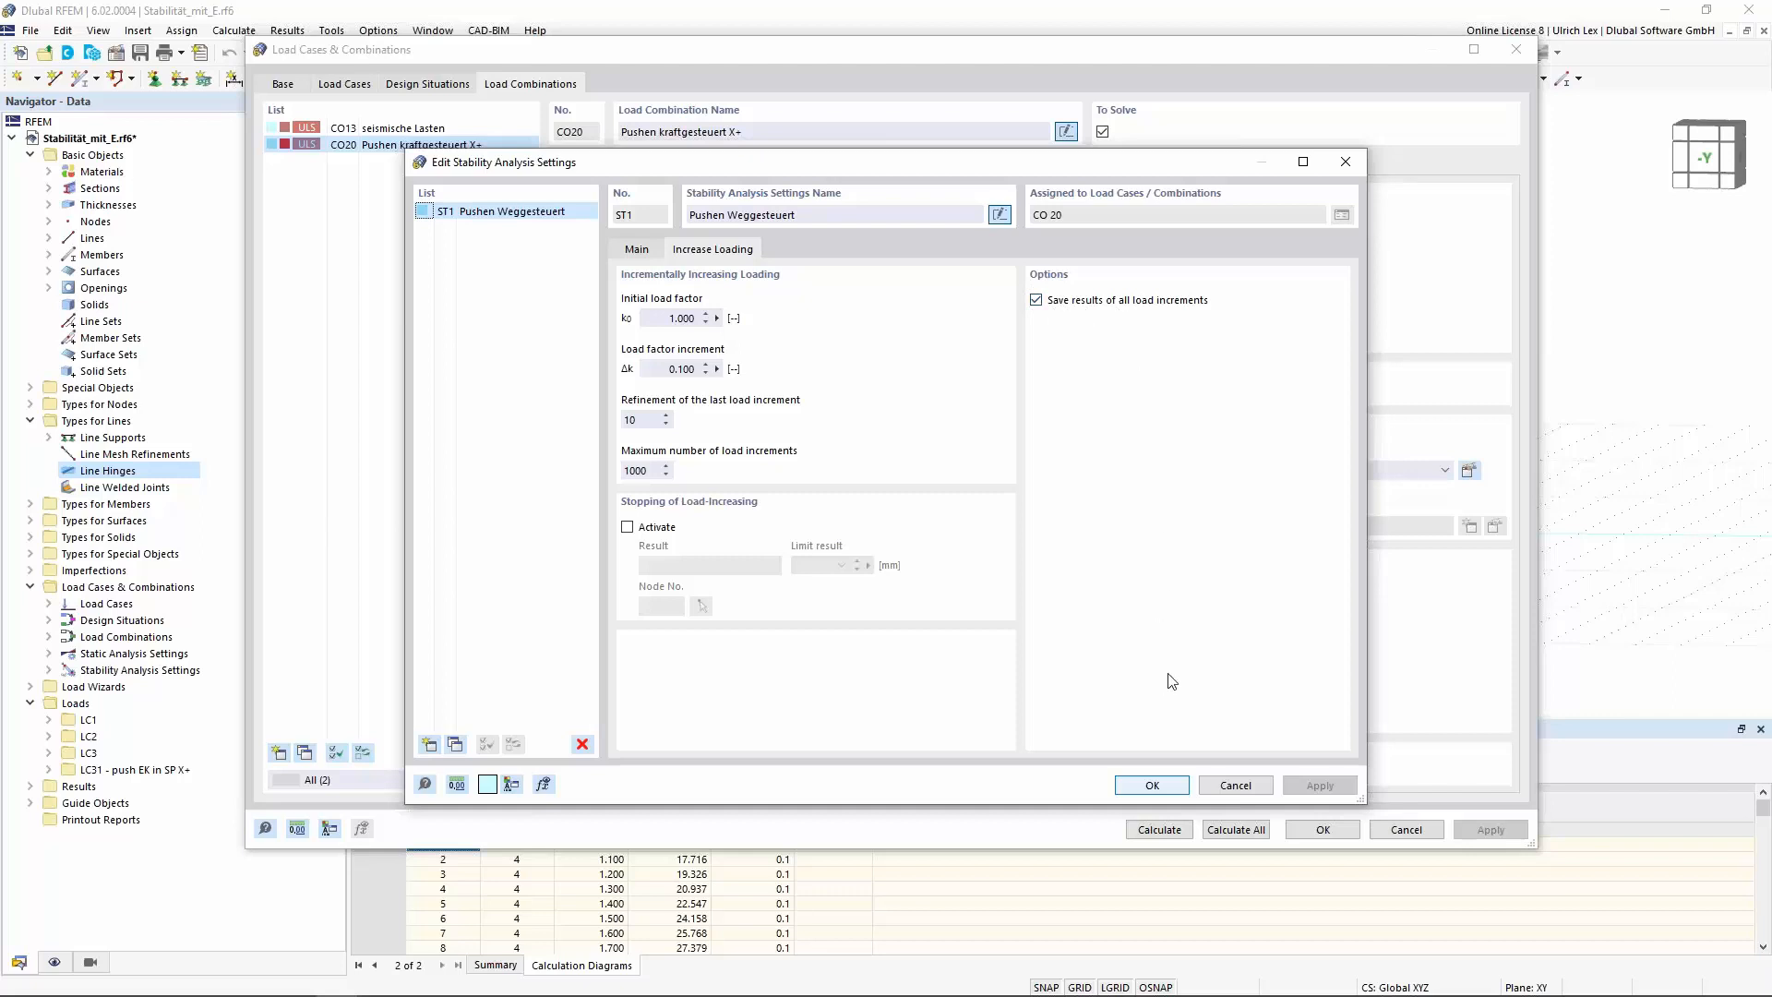
click(1181, 786)
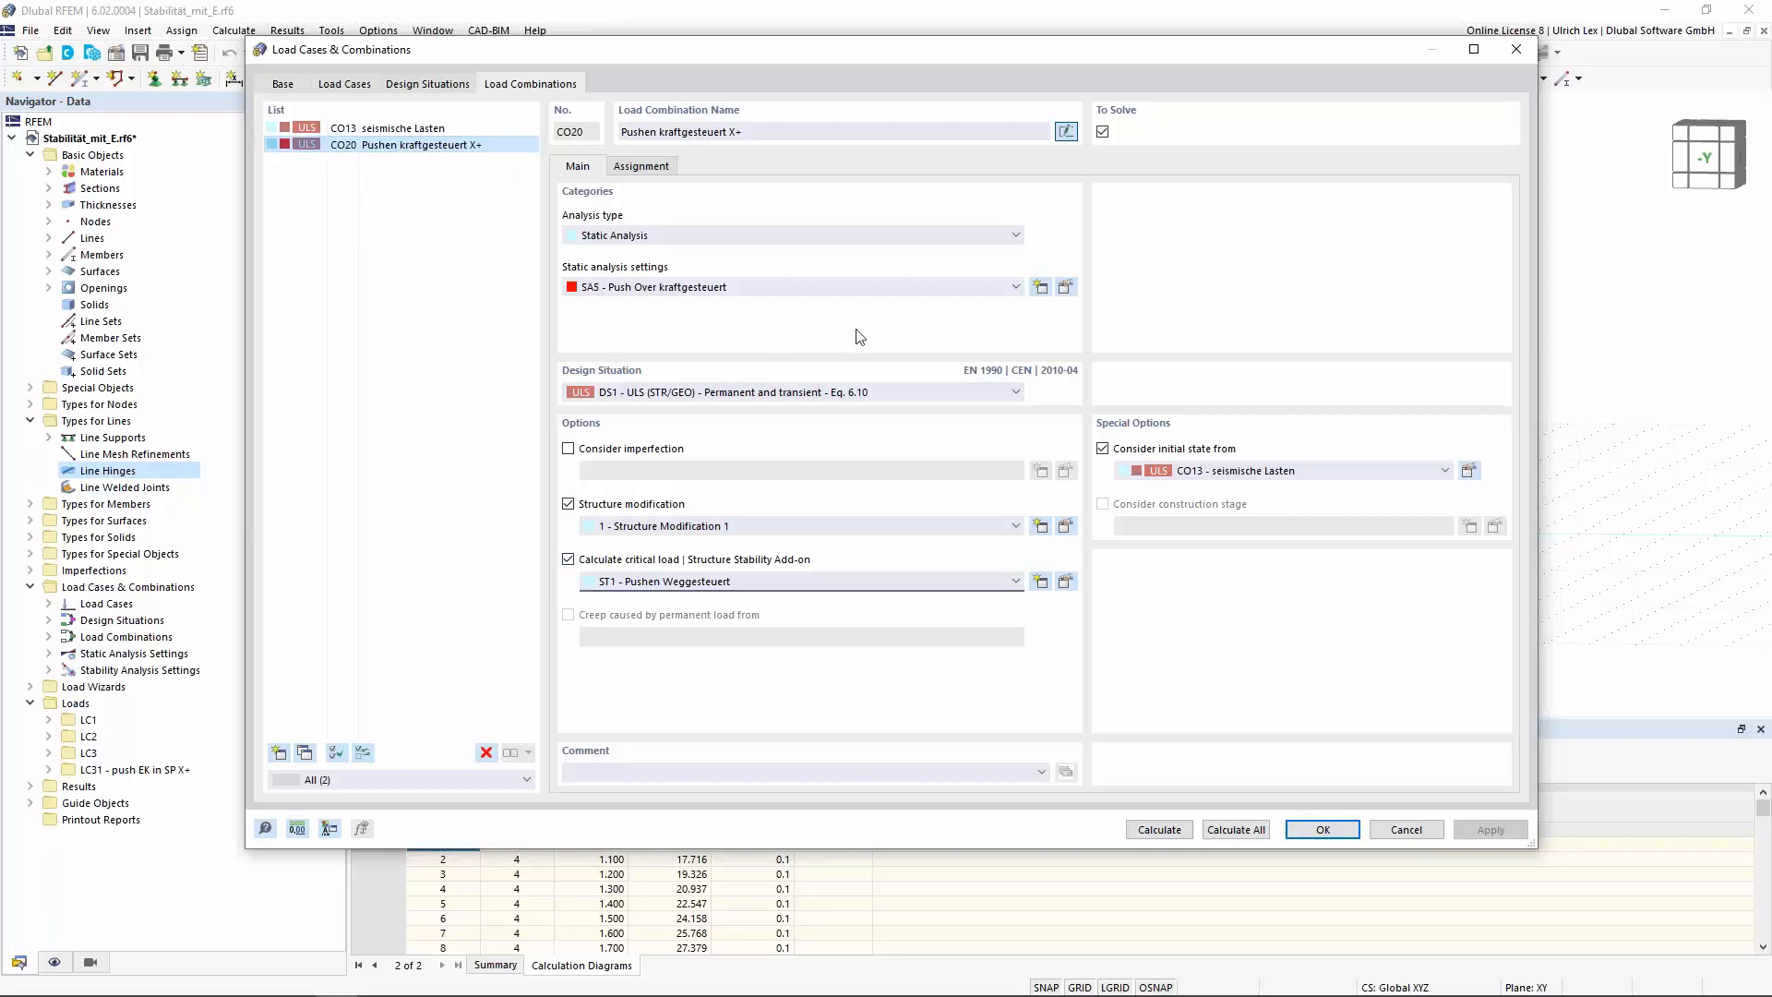
Inspect the calculation diagram of static analysis settings SA5, keep Sum of support forces on the vertical axis, and confirm the settings
click(1065, 288)
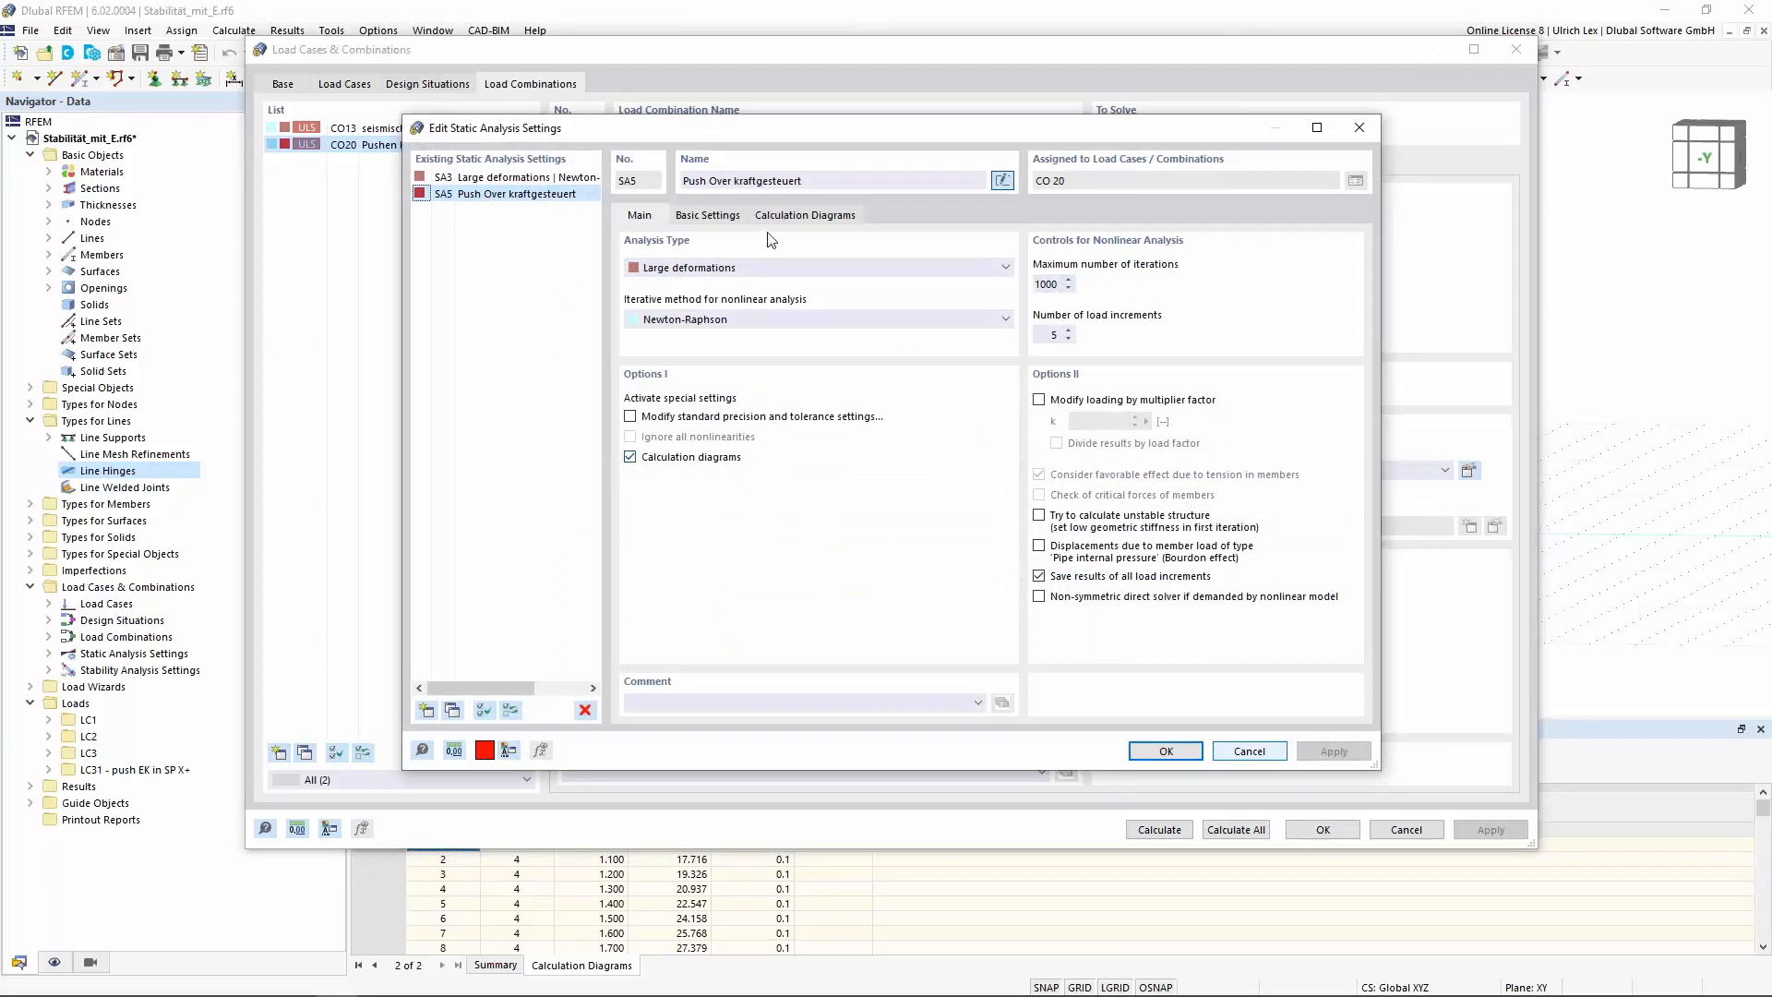
click(799, 216)
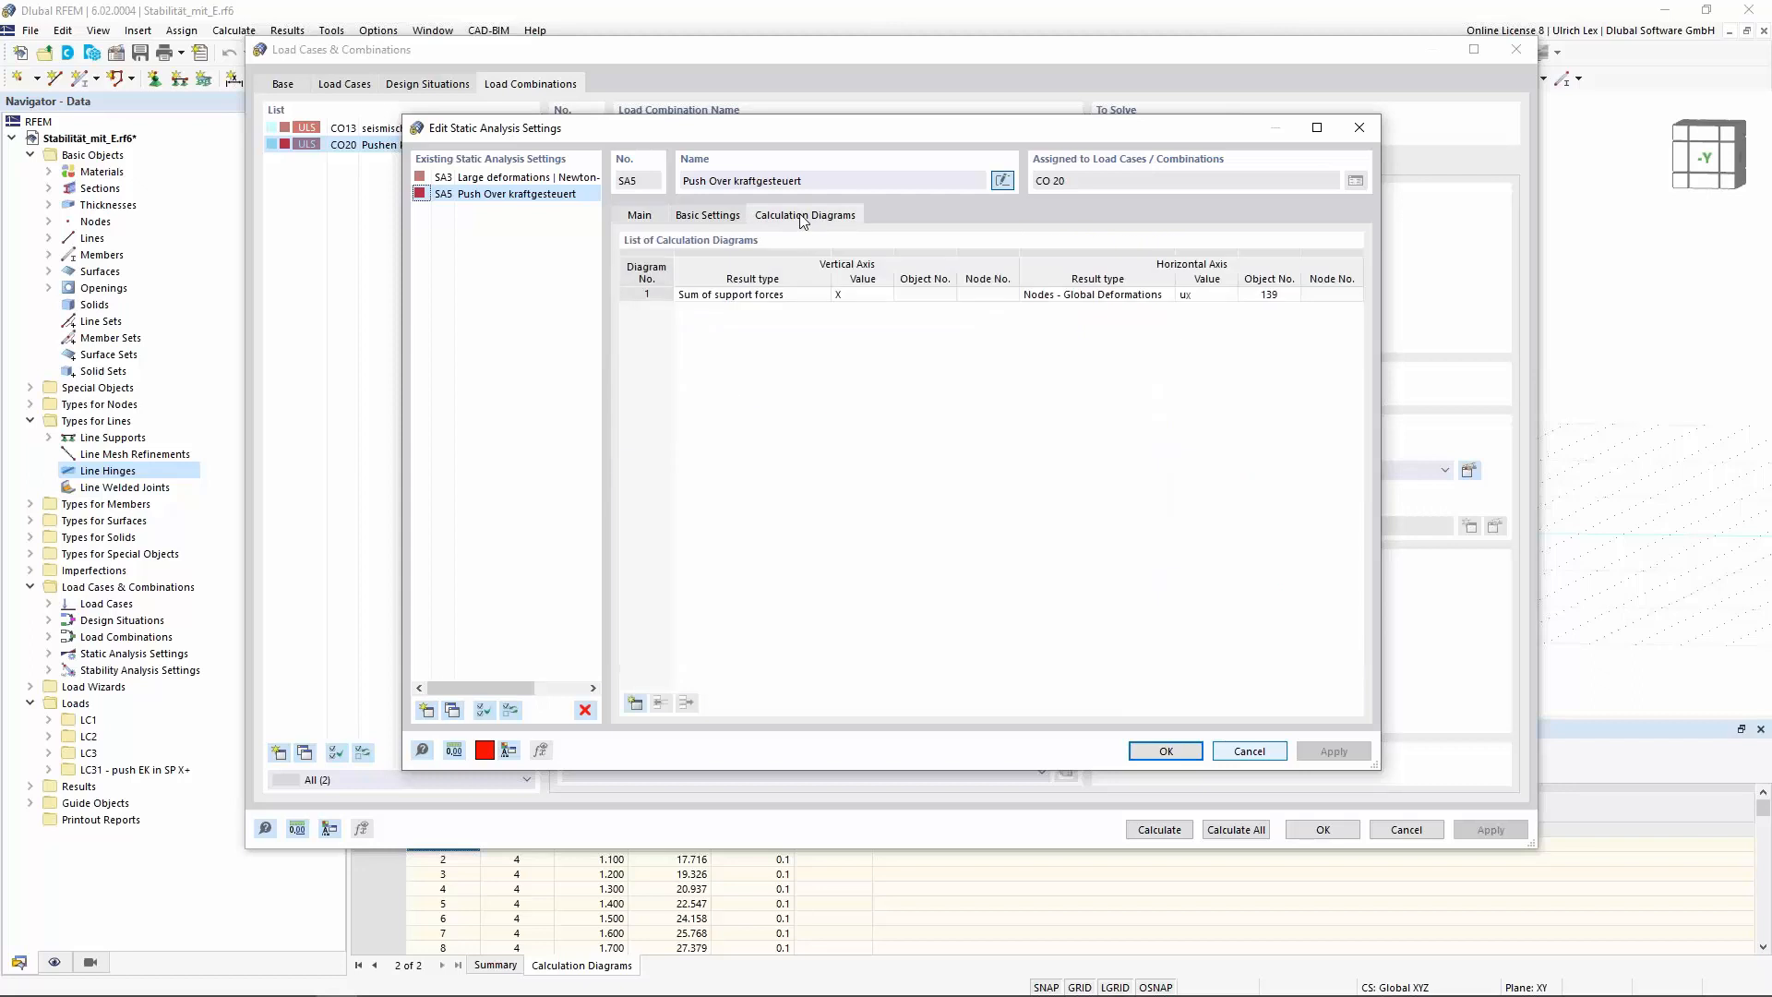
click(804, 296)
click(819, 295)
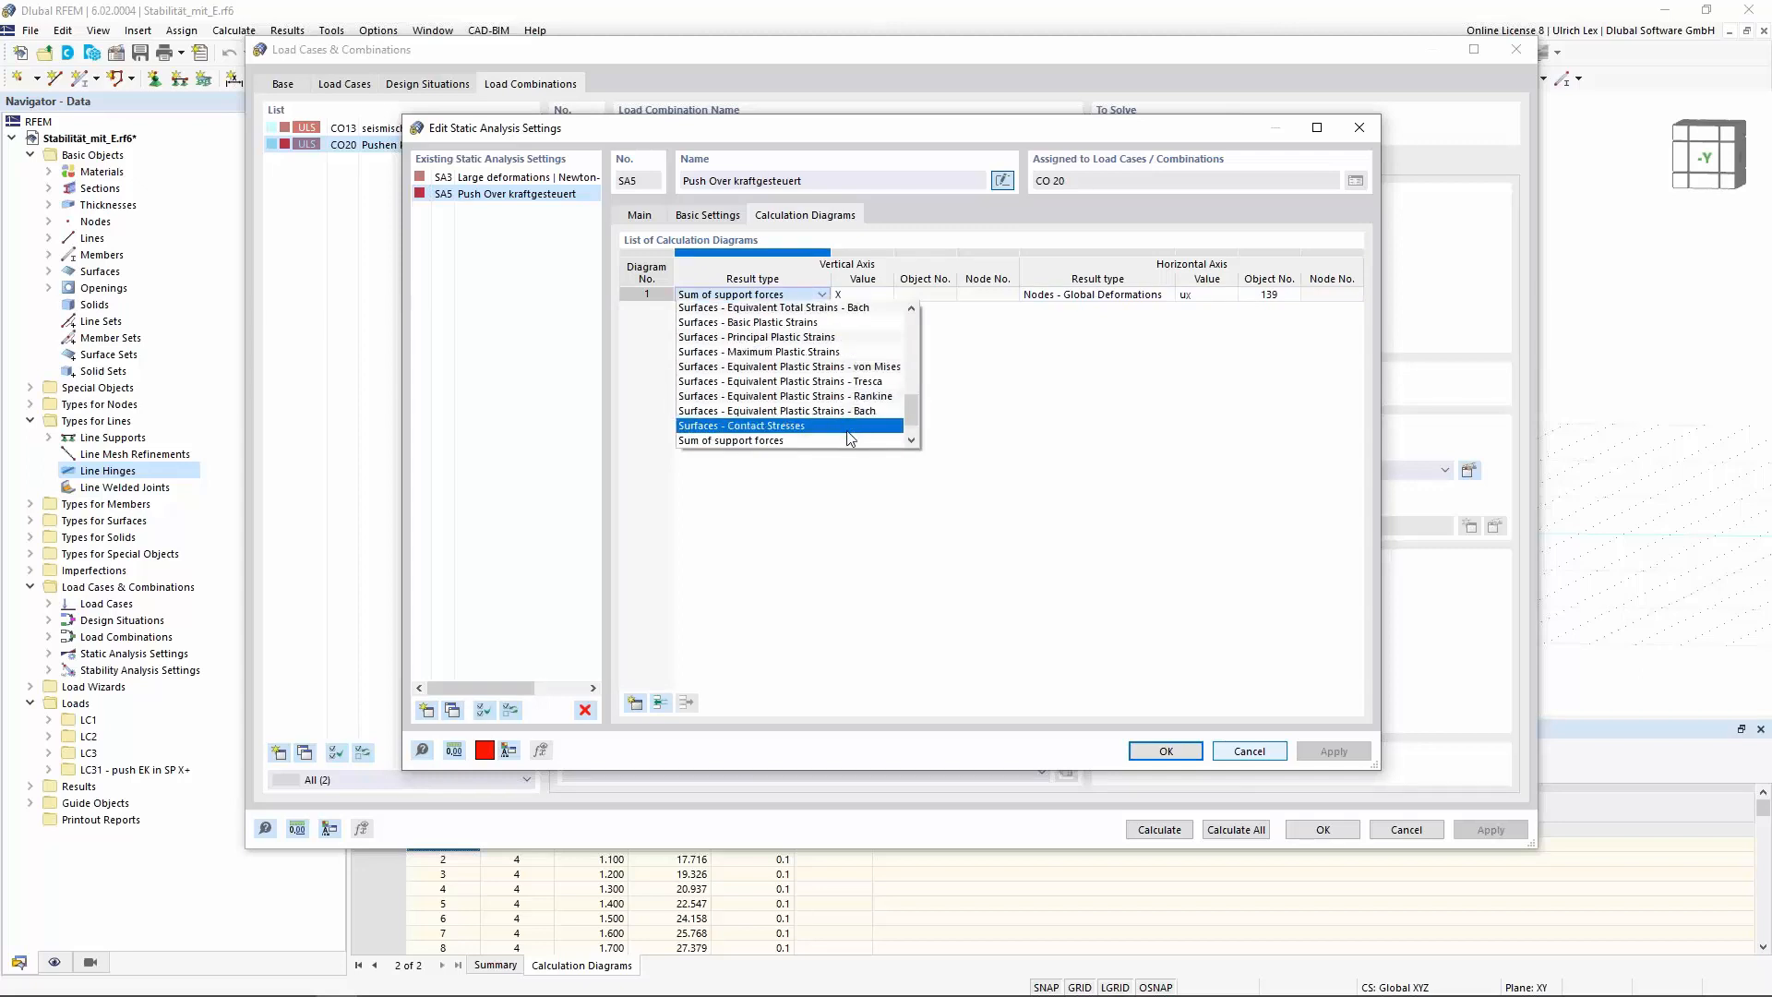
click(793, 441)
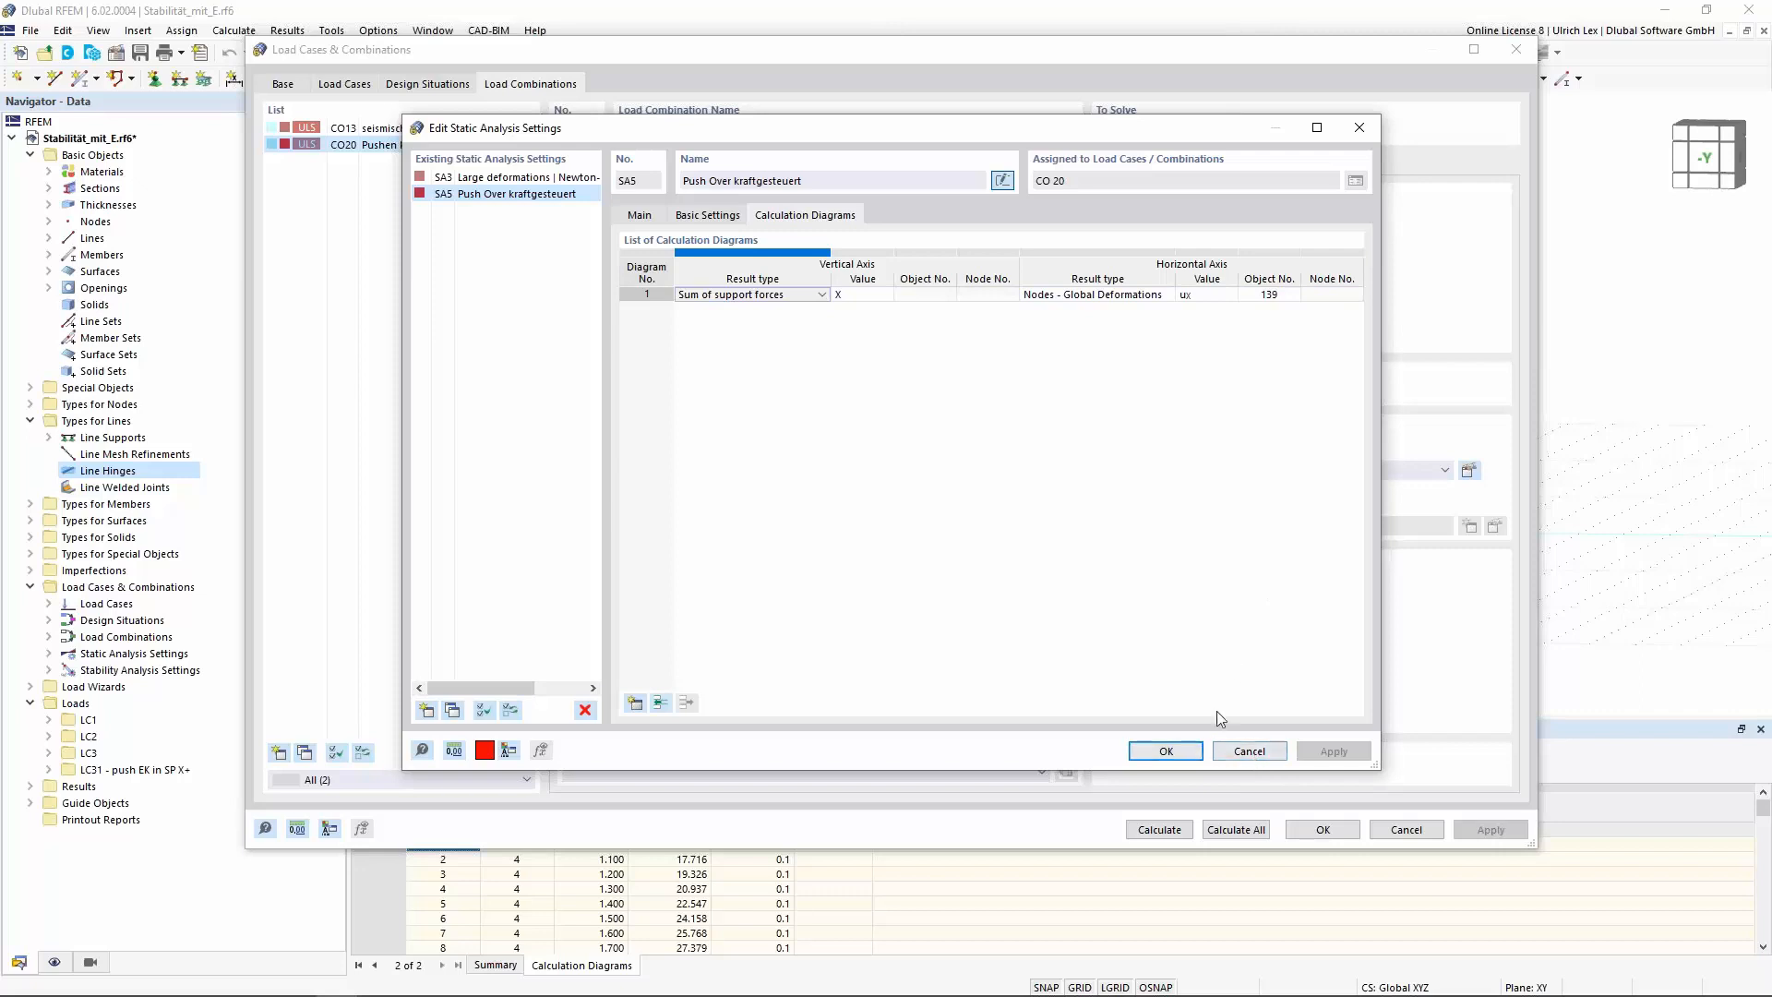
click(1189, 751)
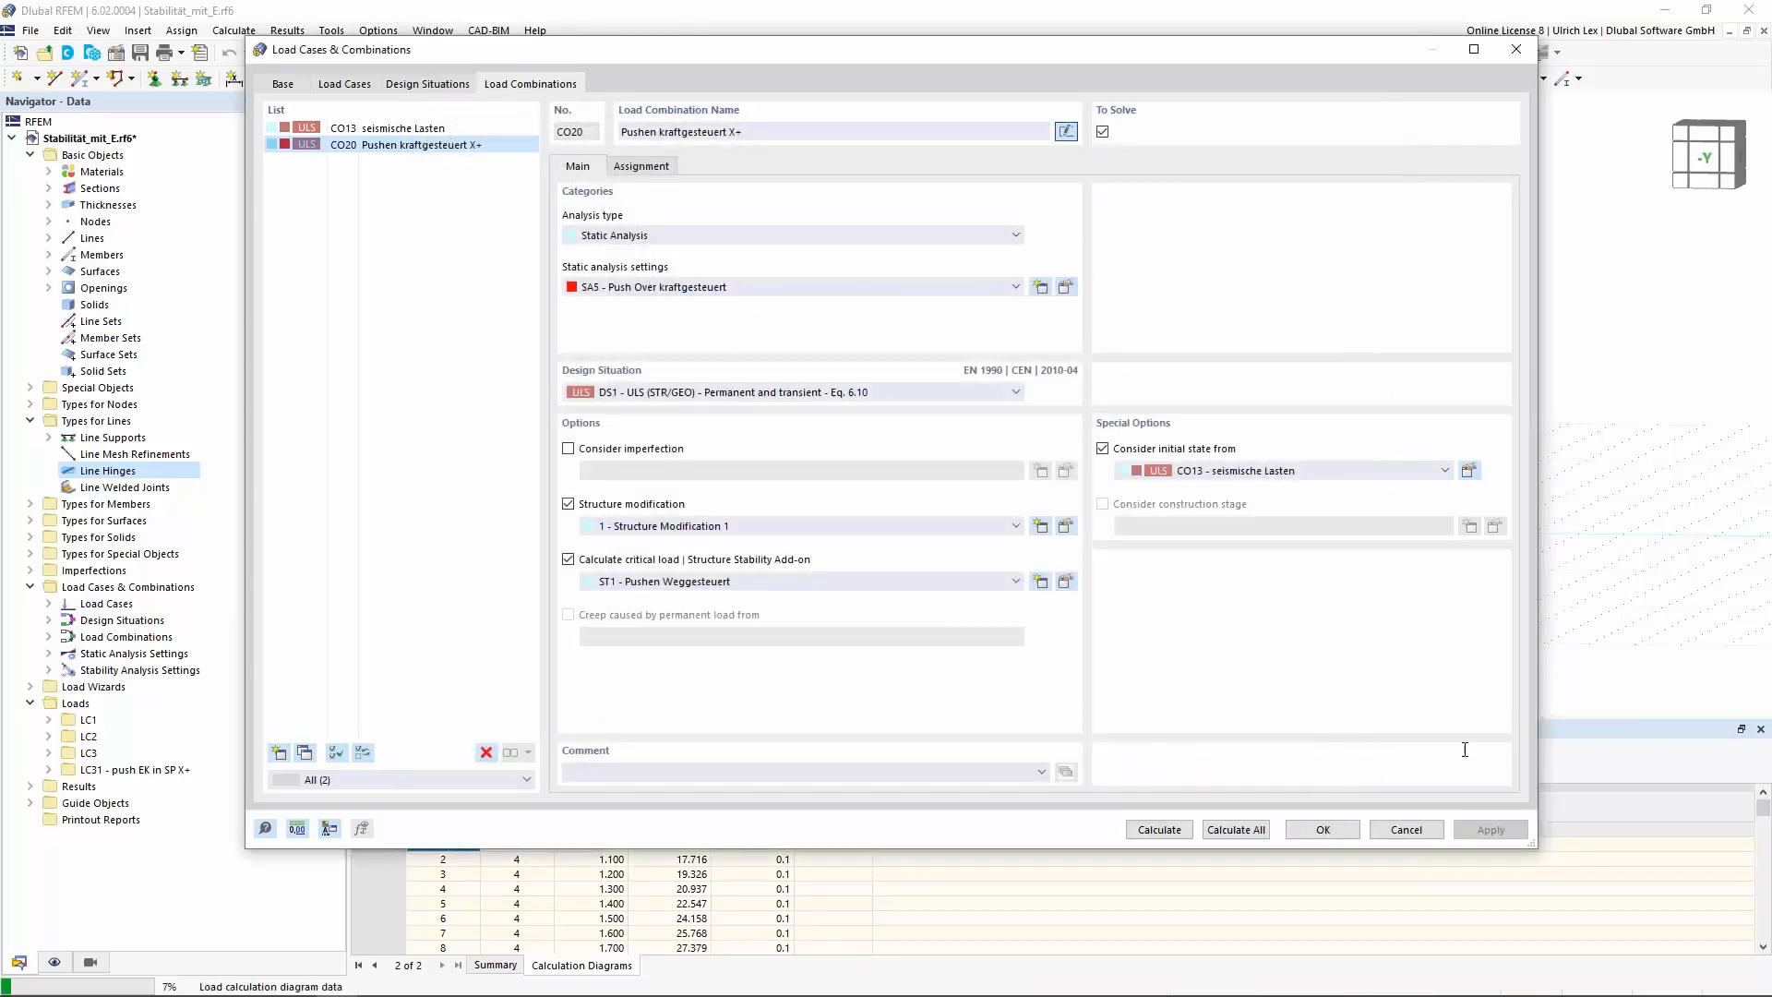
click(1329, 830)
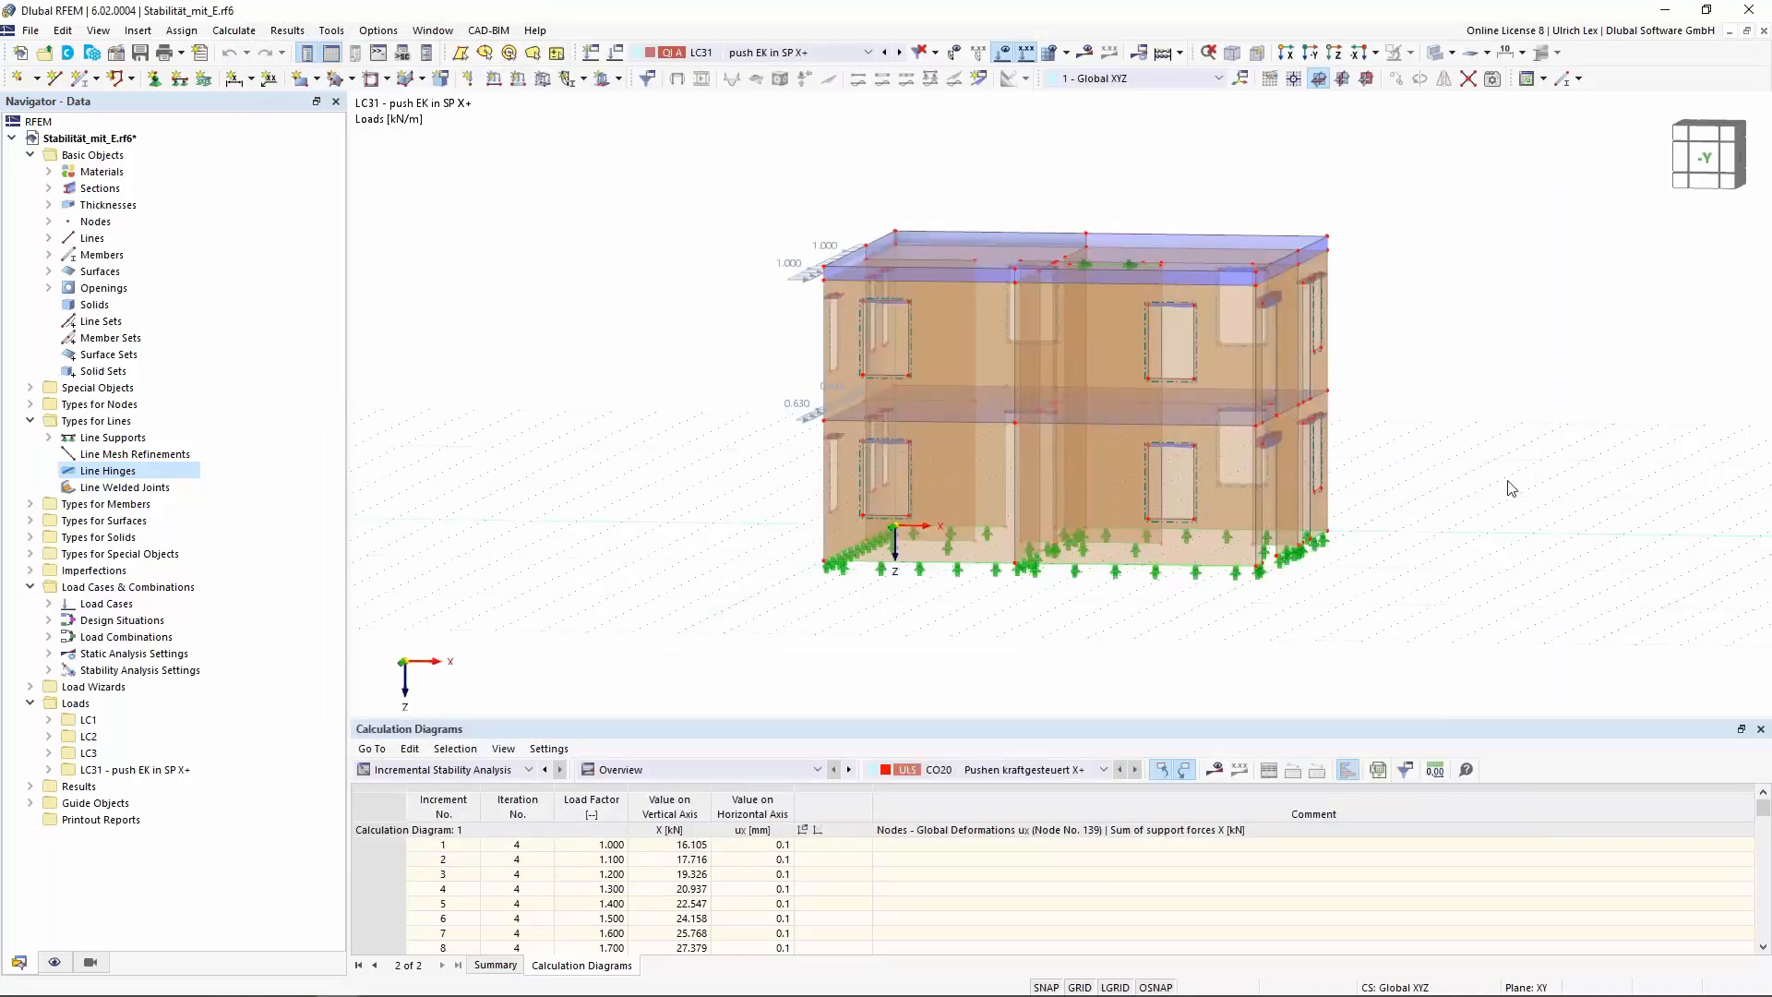
Display the global deformations |u| of load combination CO20 - Pushen kraftgesteuert X+ with the loads hidden
scroll(805, 54, down, 6)
click(804, 54)
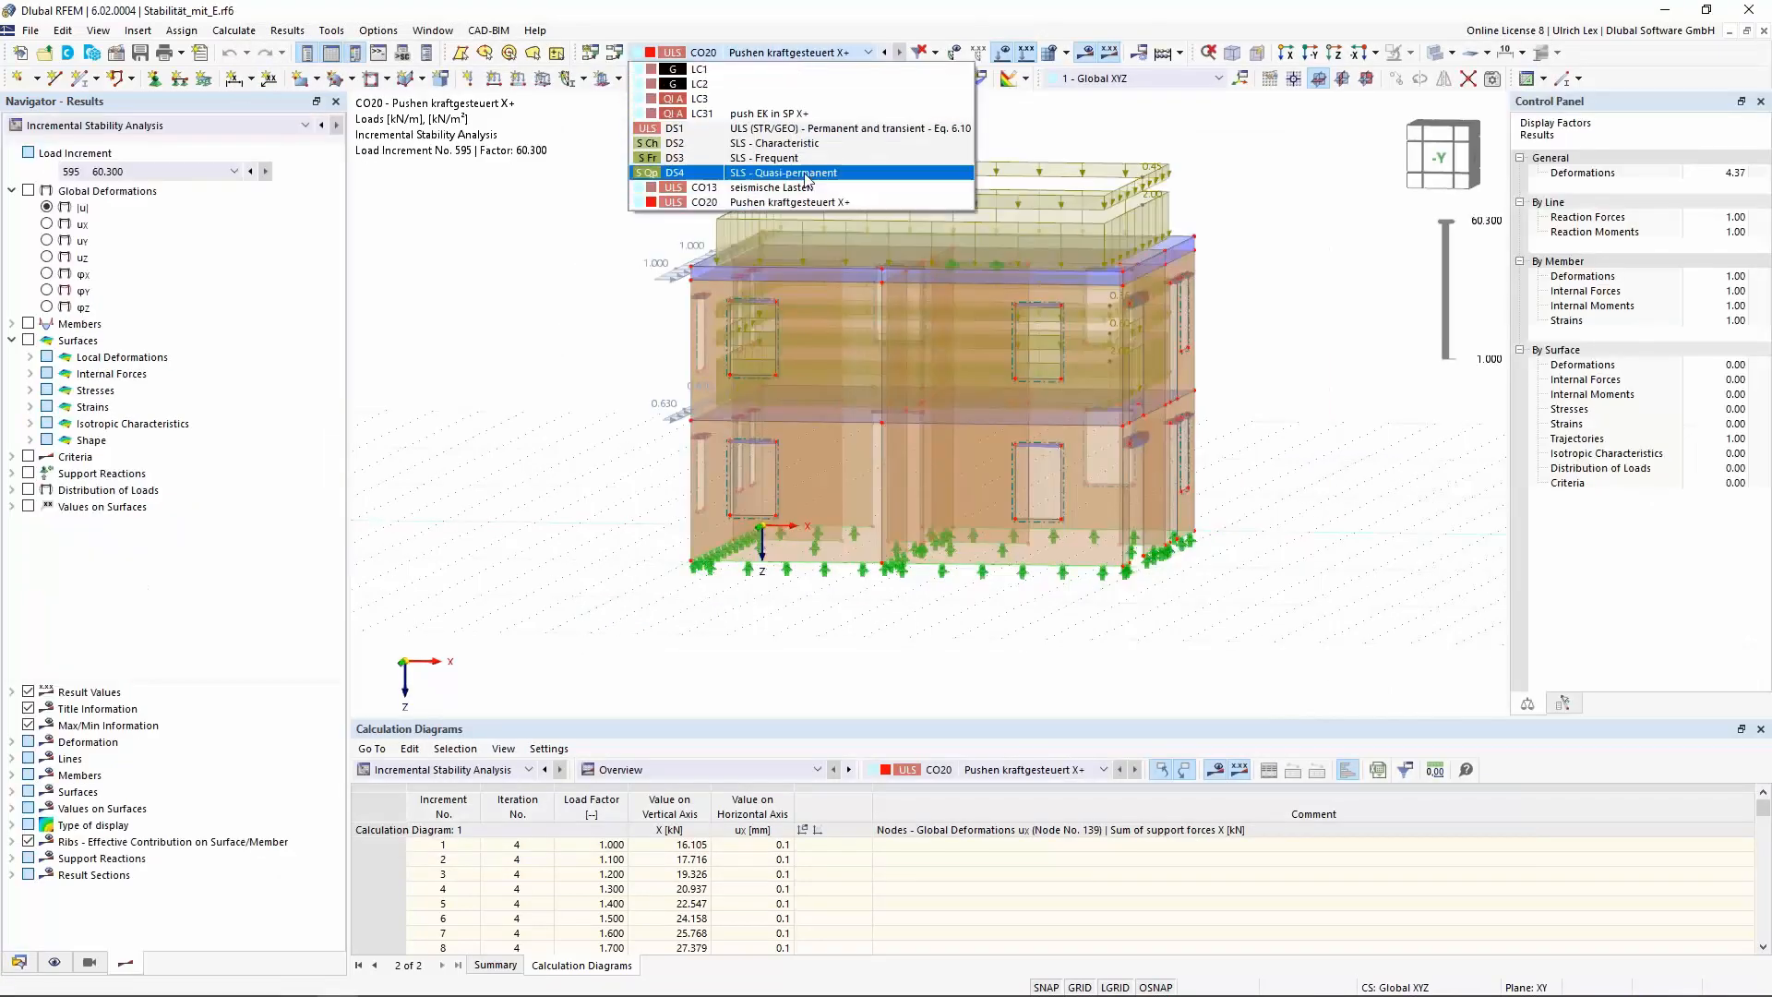
click(810, 203)
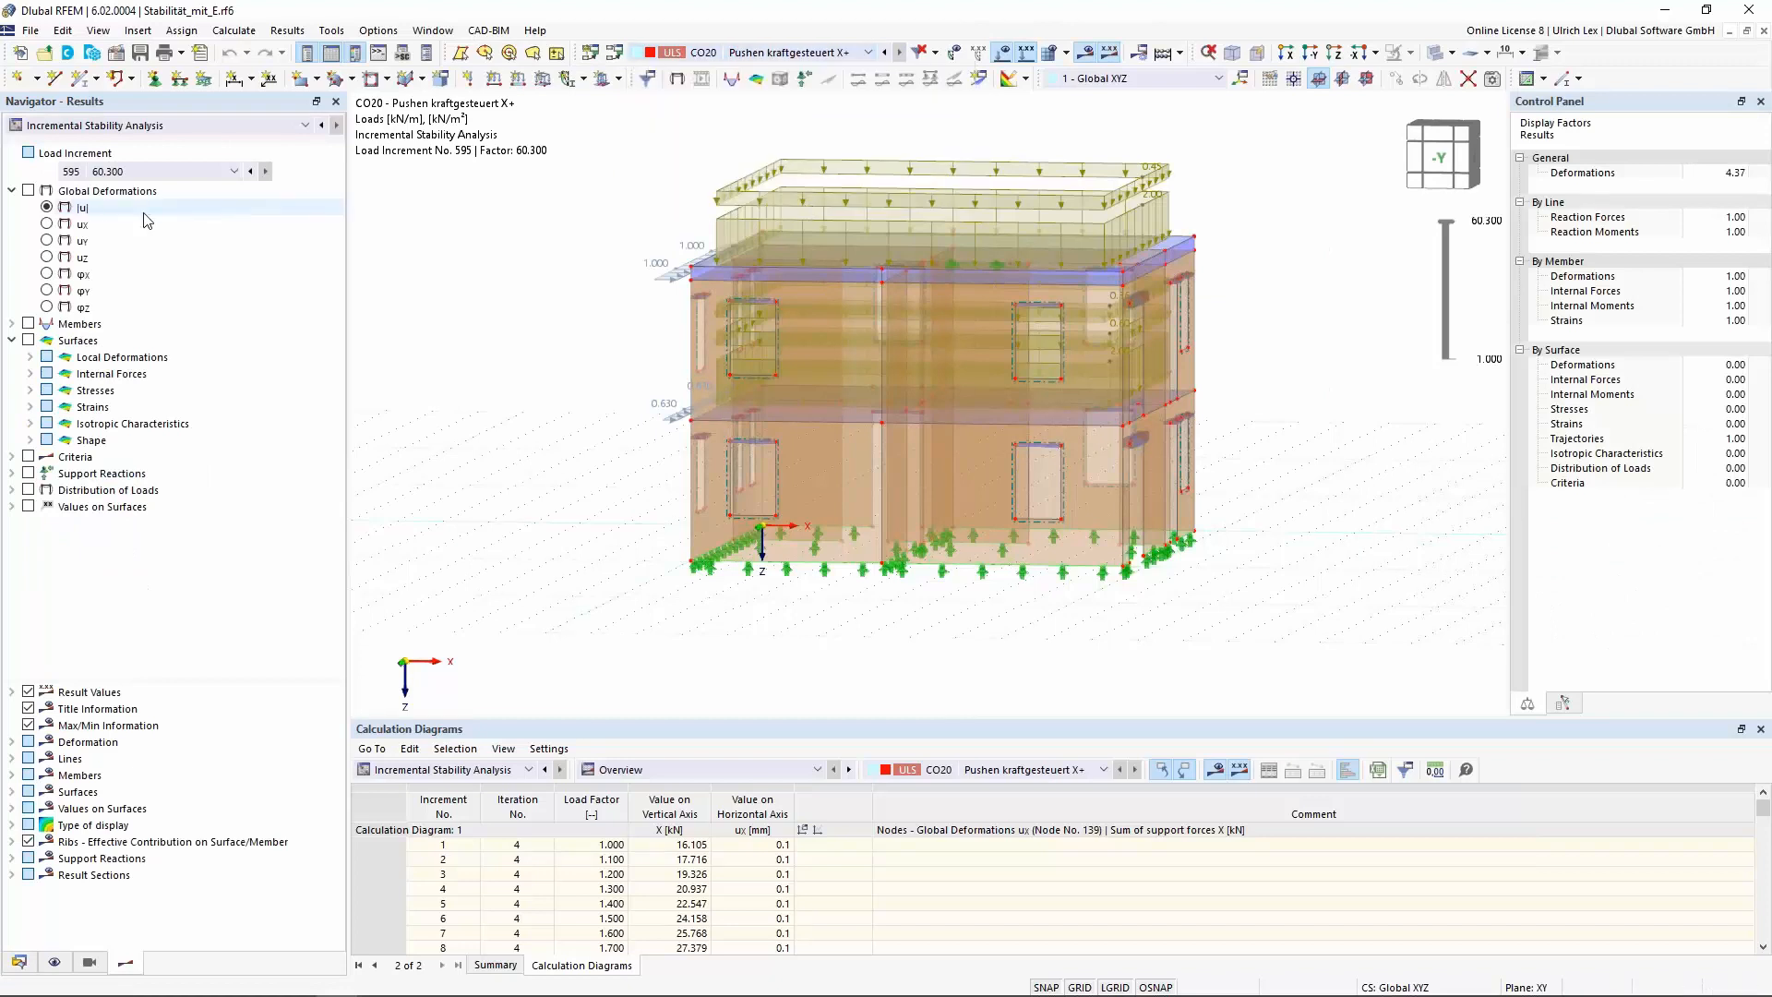
click(29, 191)
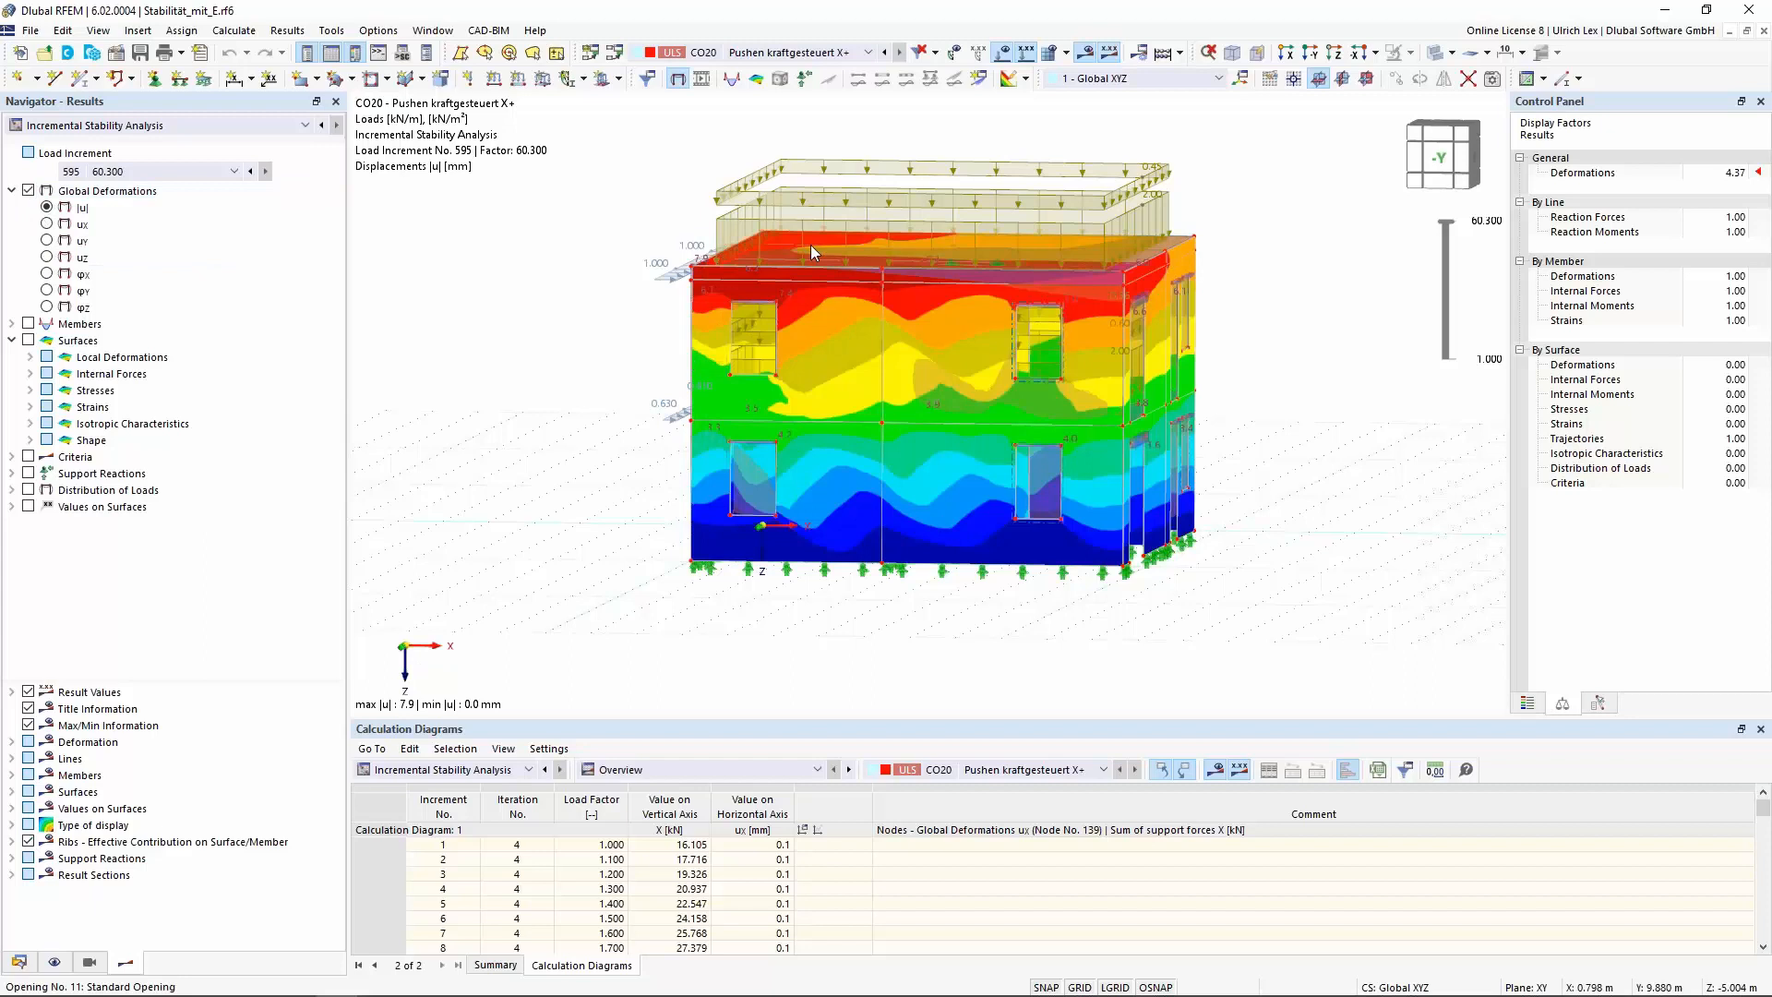
click(1002, 52)
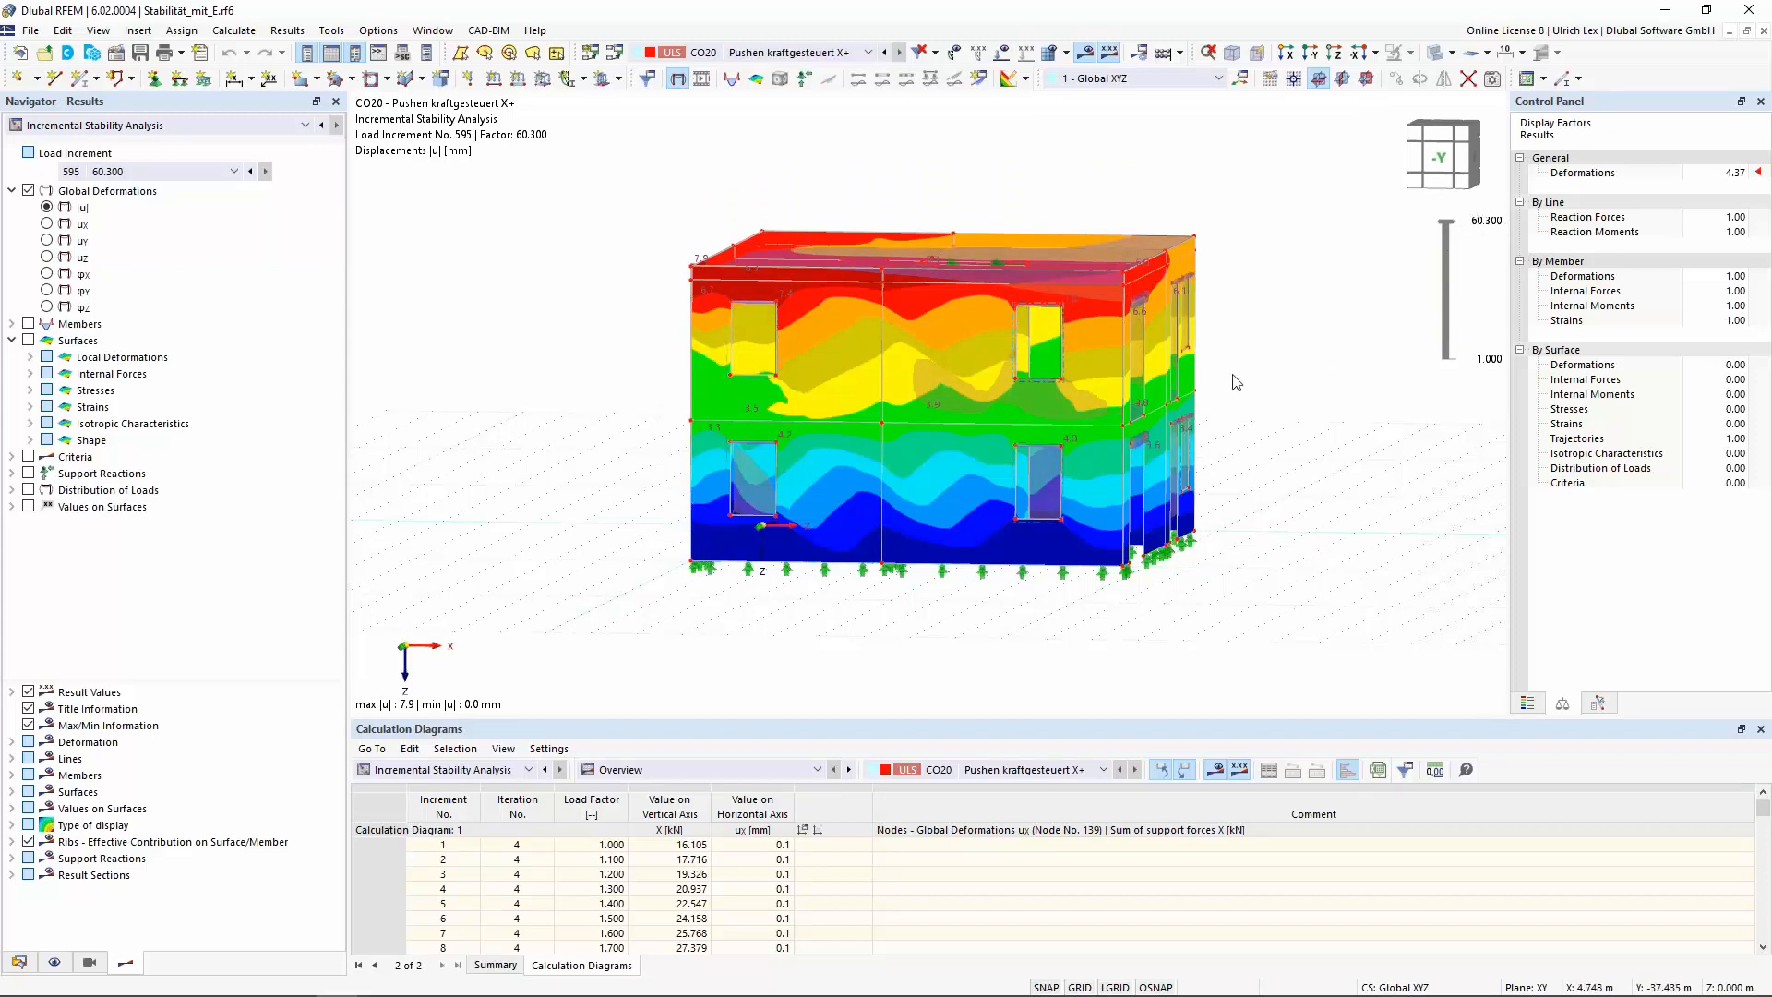
Display the nonlinearity rate criterion ηpl for CO20 on the building
ctrl+middle_drag(1293, 543, 1164, 552)
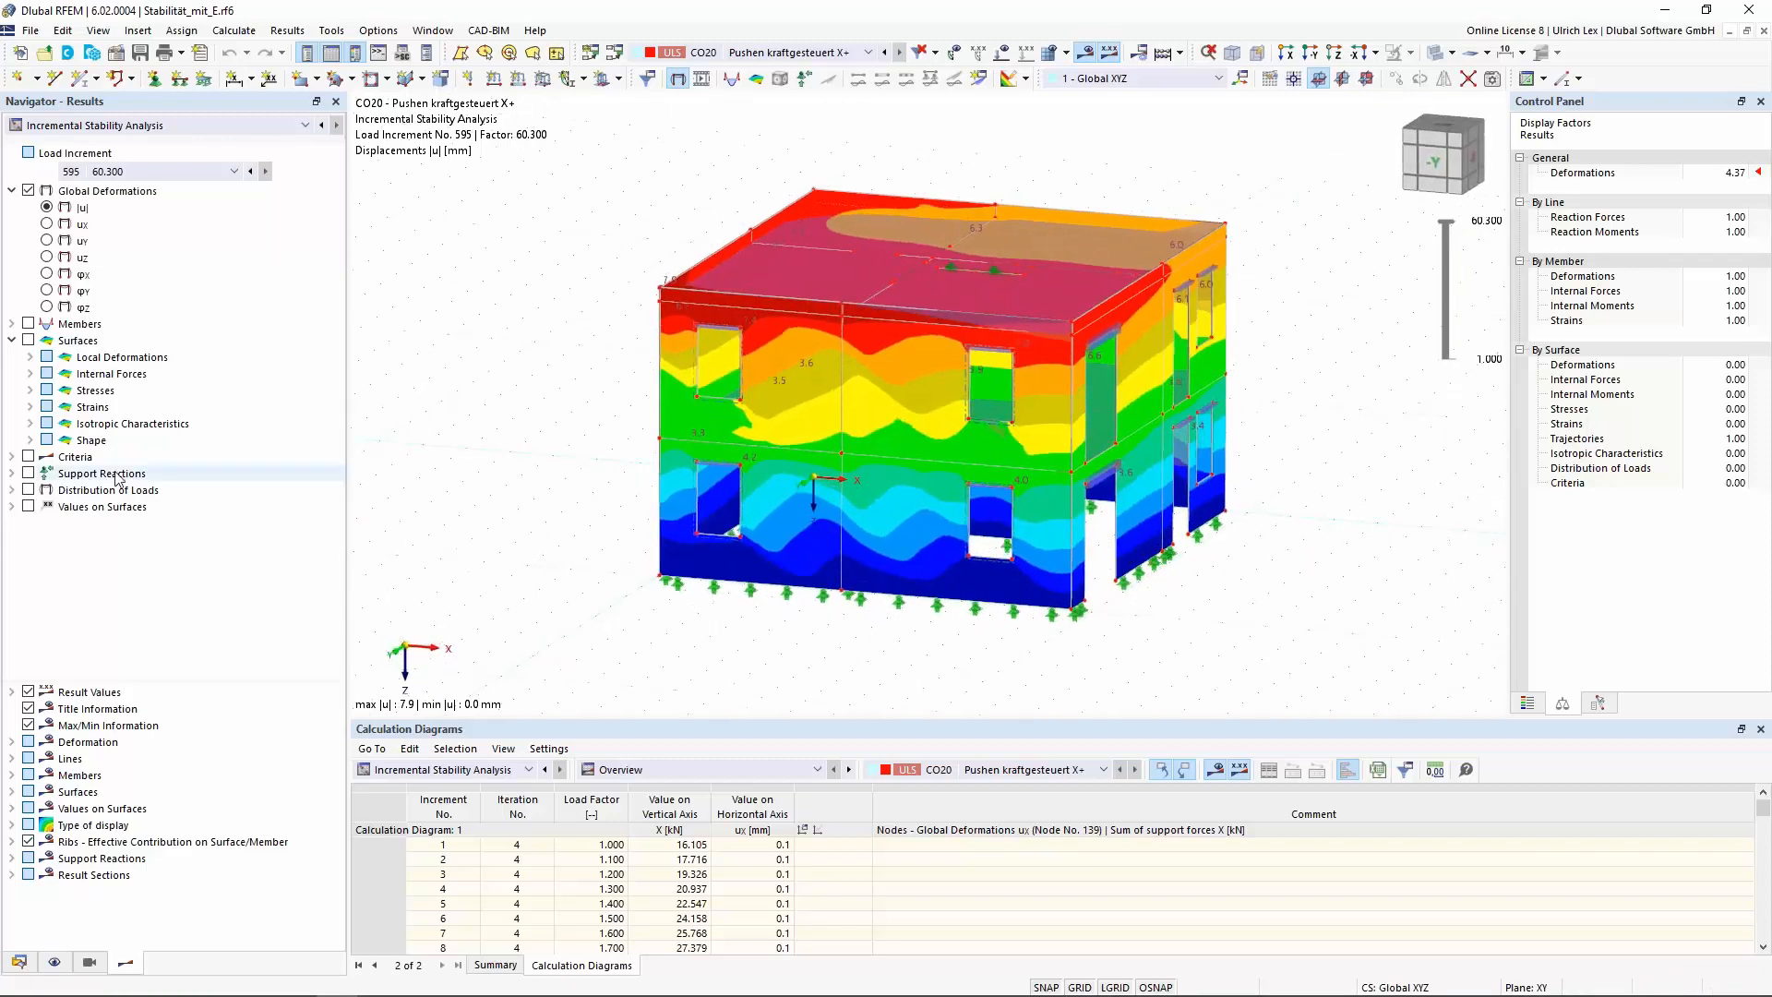
click(26, 456)
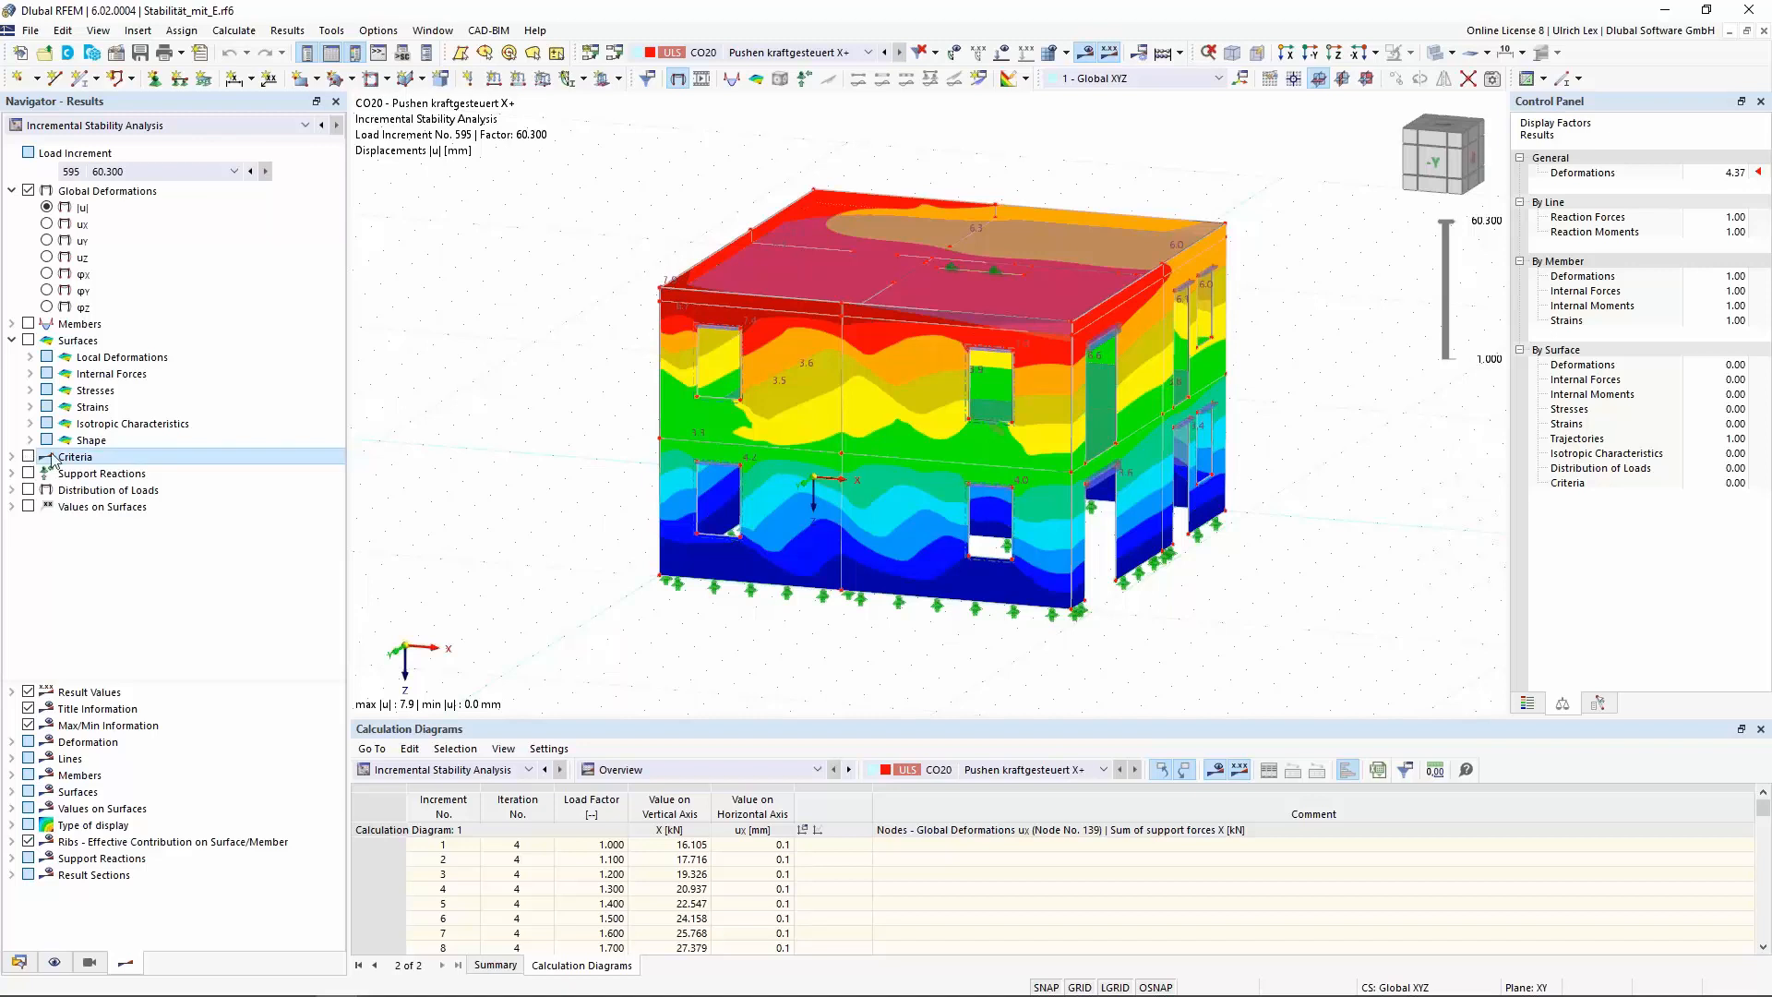
click(28, 456)
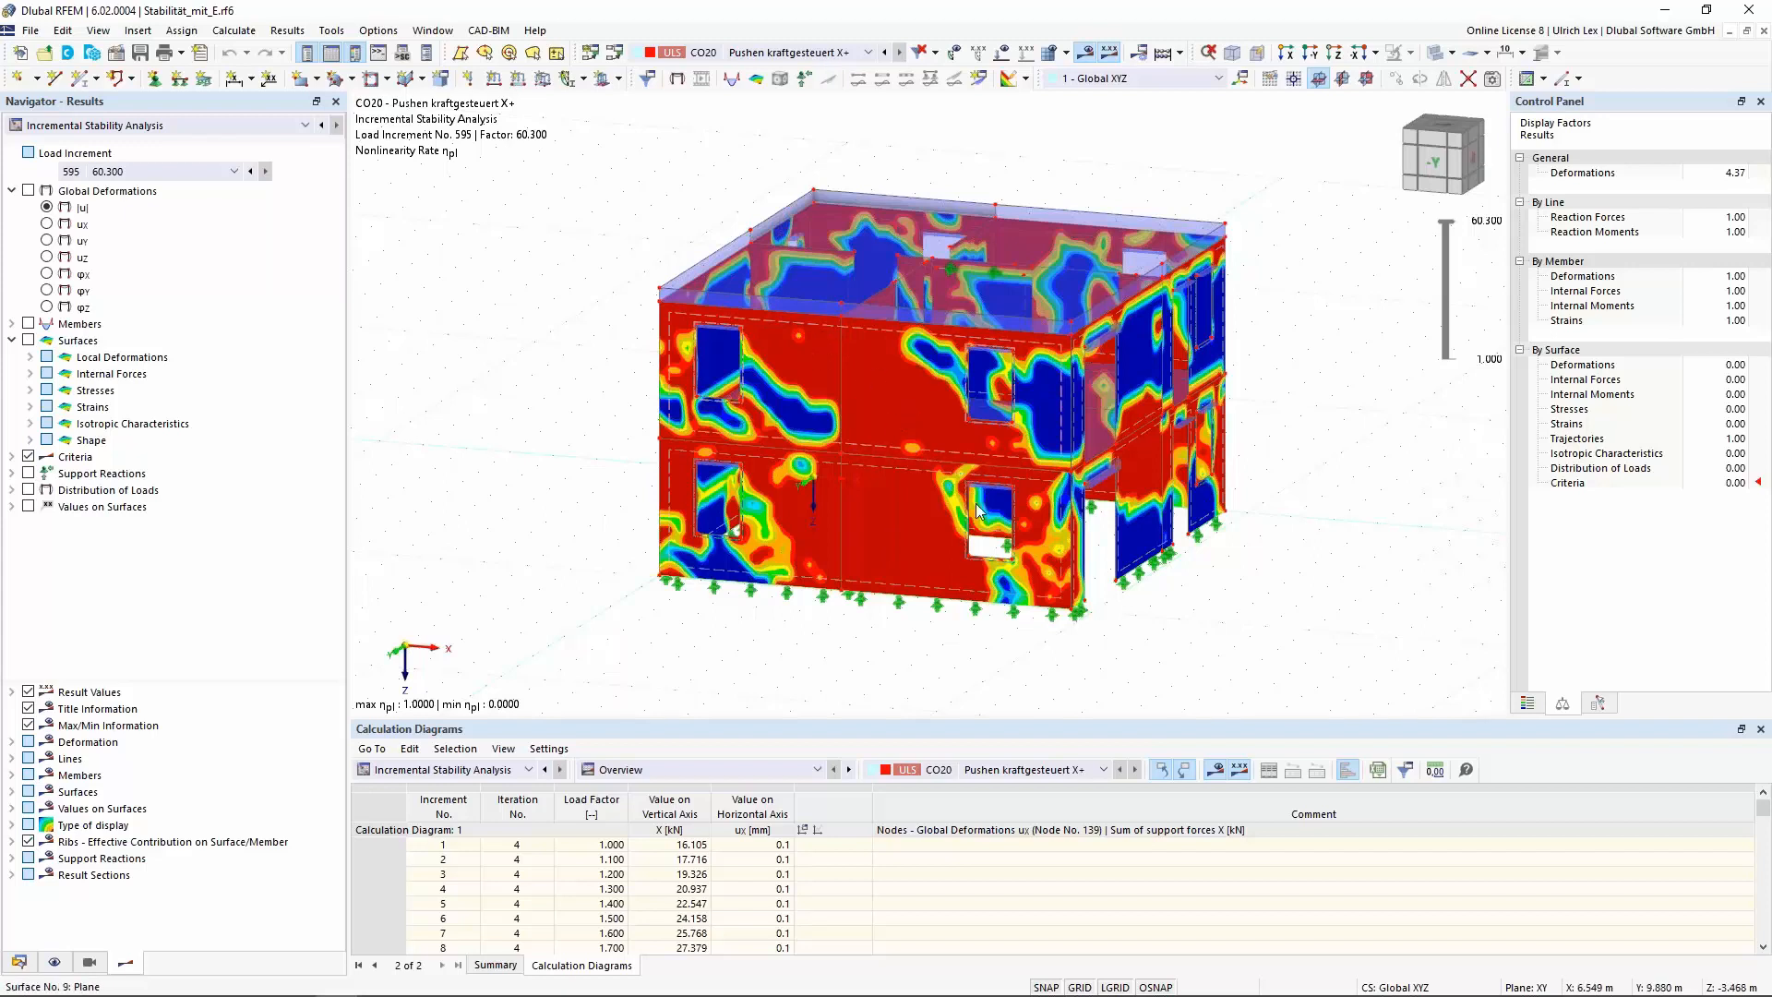
Examine CO20's calculation diagram of the sum of support forces X against the global deformation uX of node 139, and close the diagram
ctrl+middle_drag(541, 405, 706, 528)
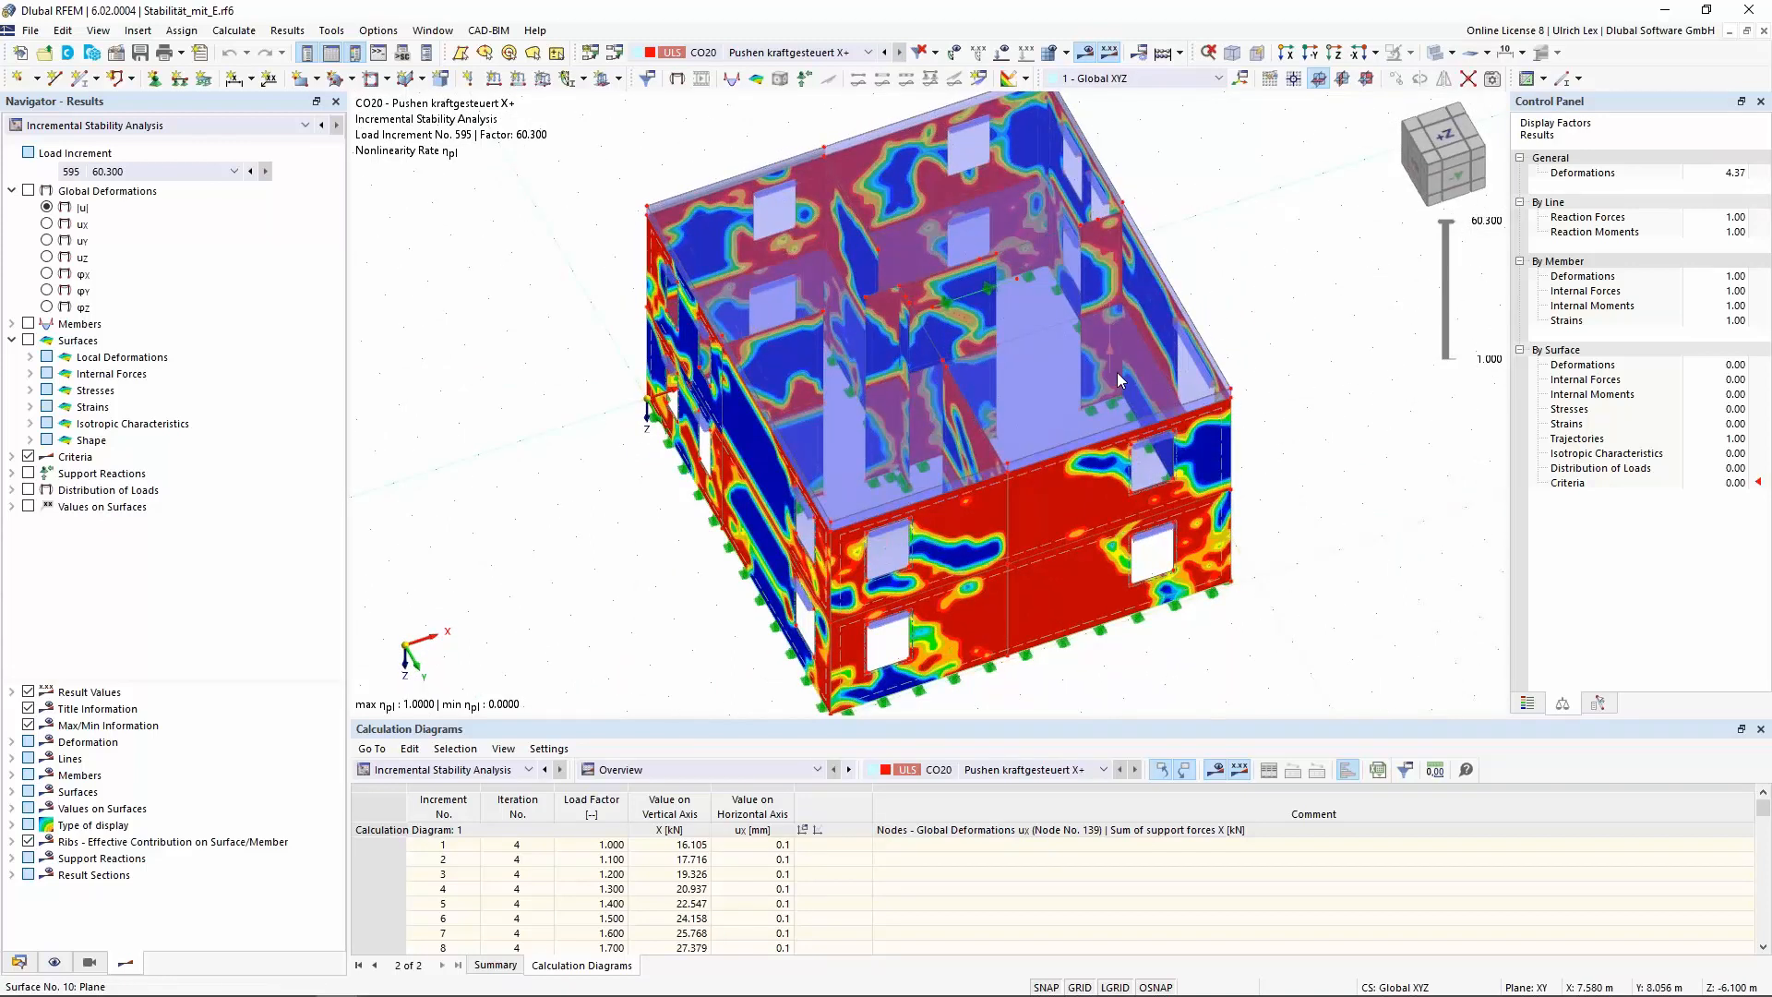
ctrl+middle_drag(1118, 382, 1212, 486)
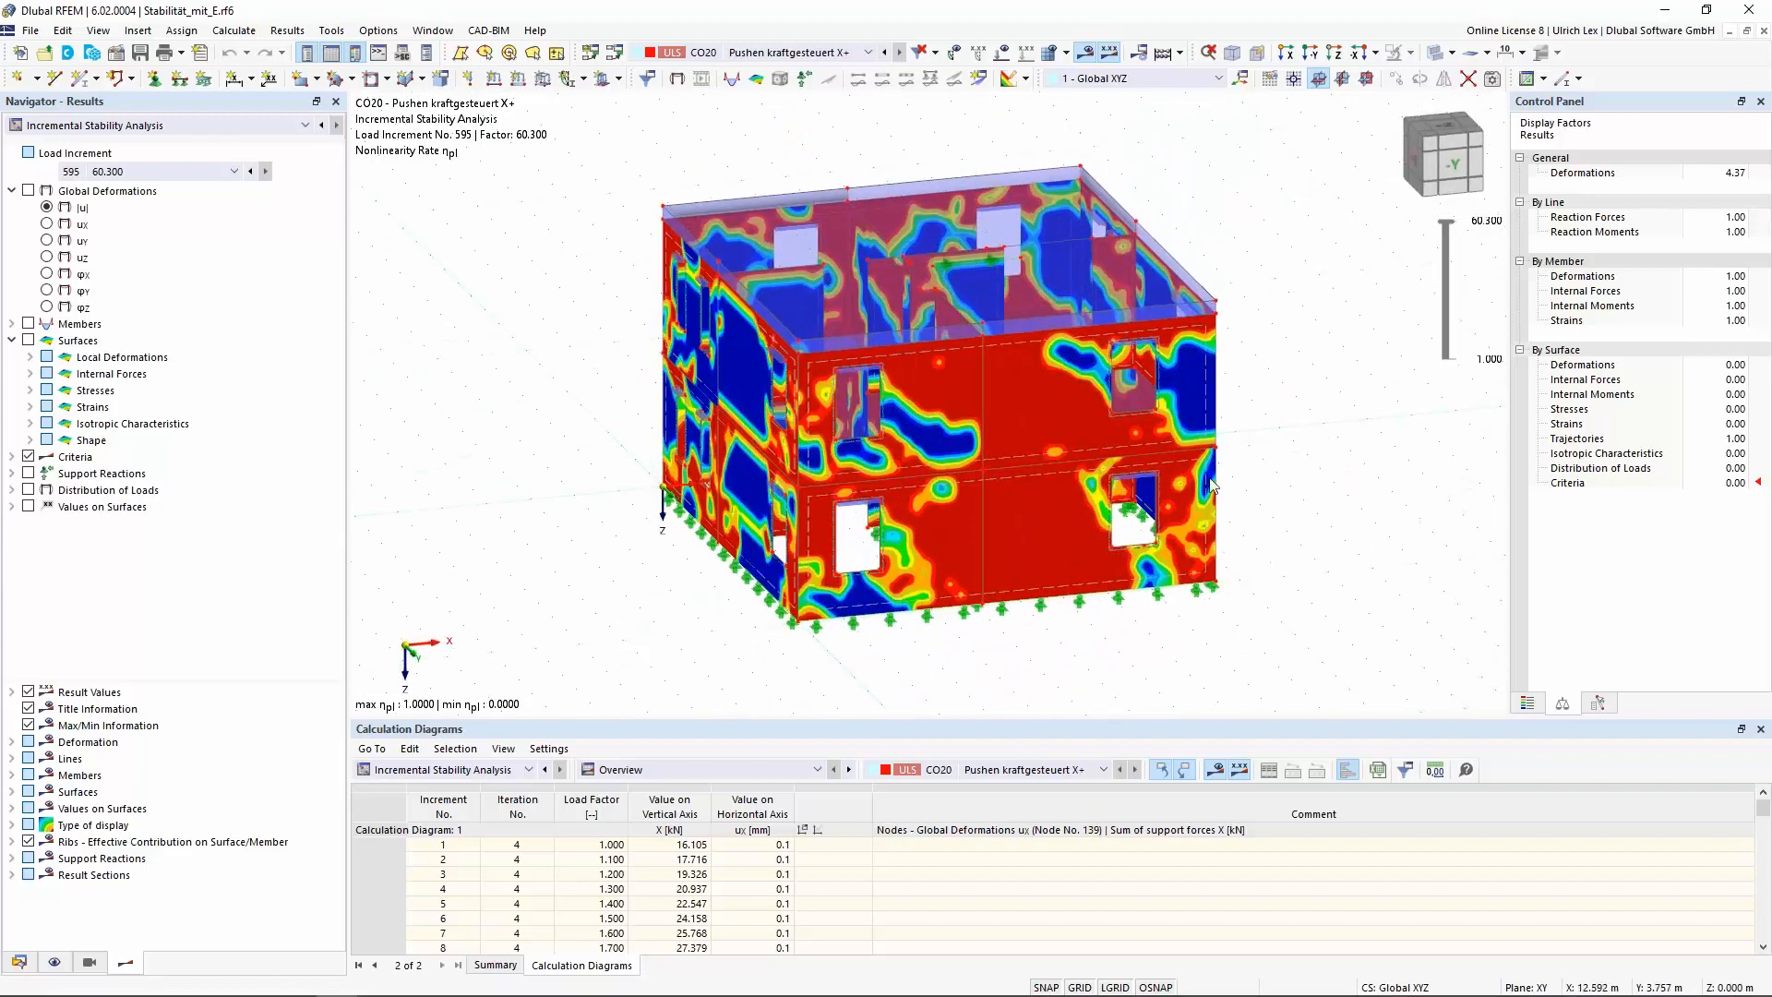
click(839, 826)
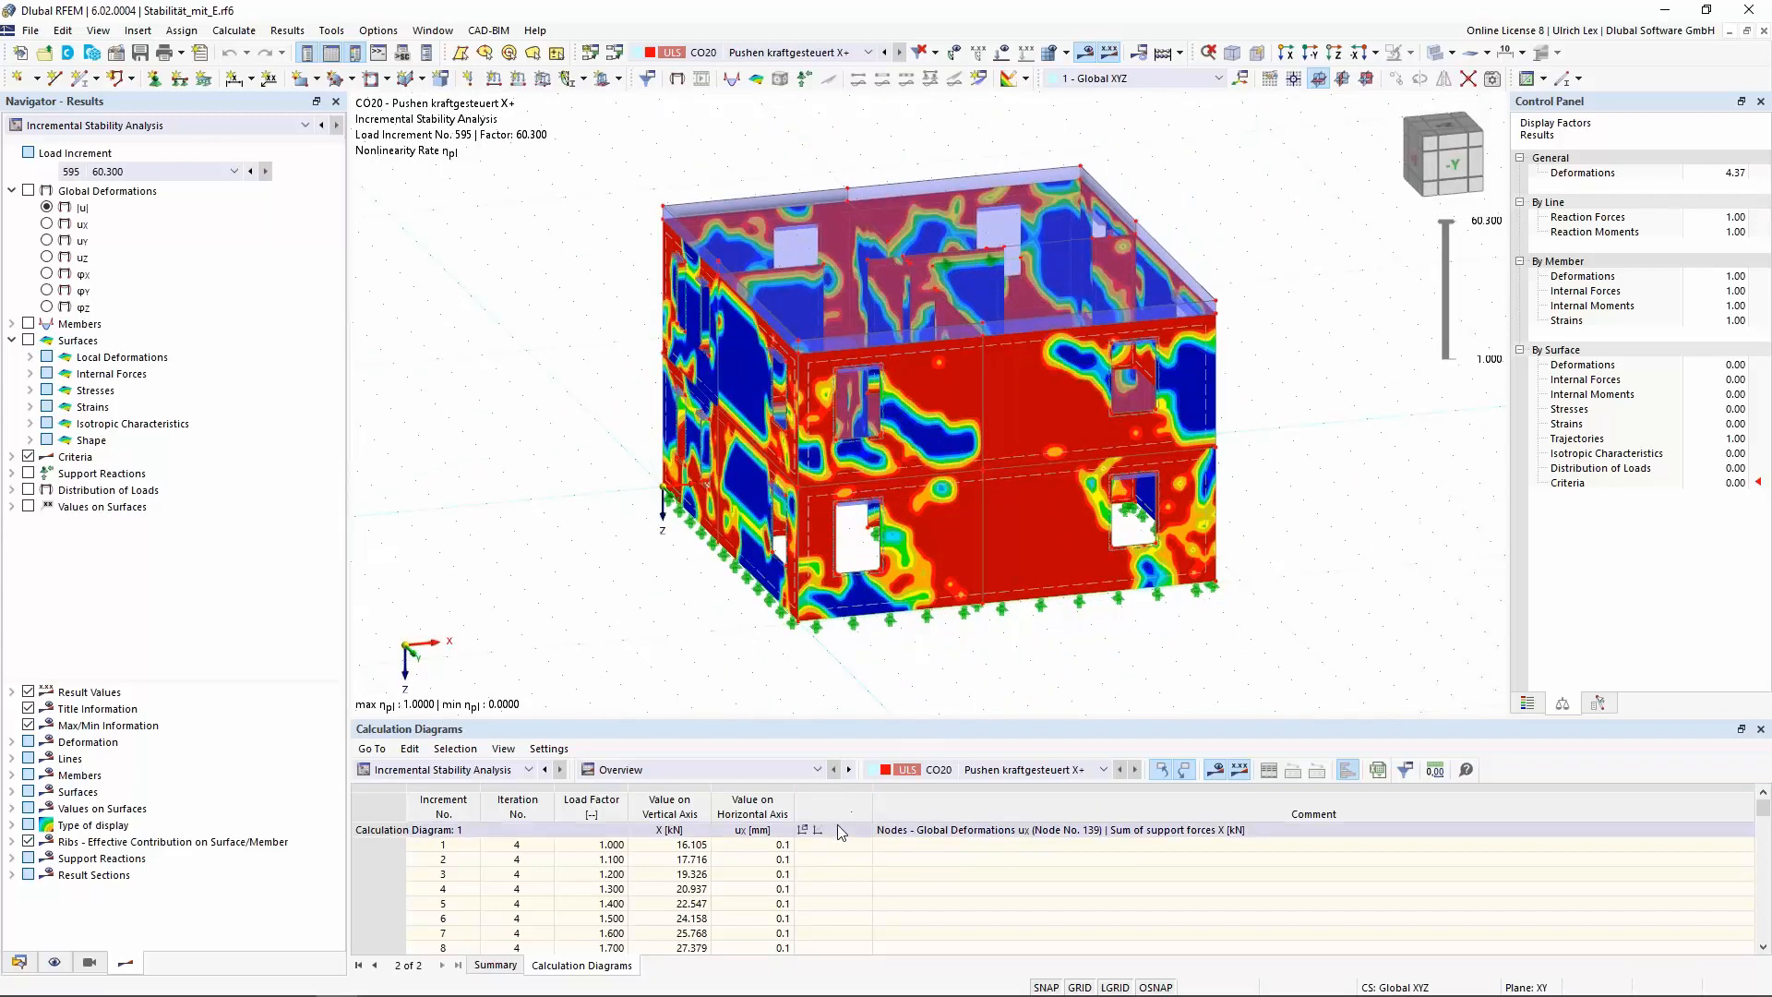
drag(876, 718, 875, 633)
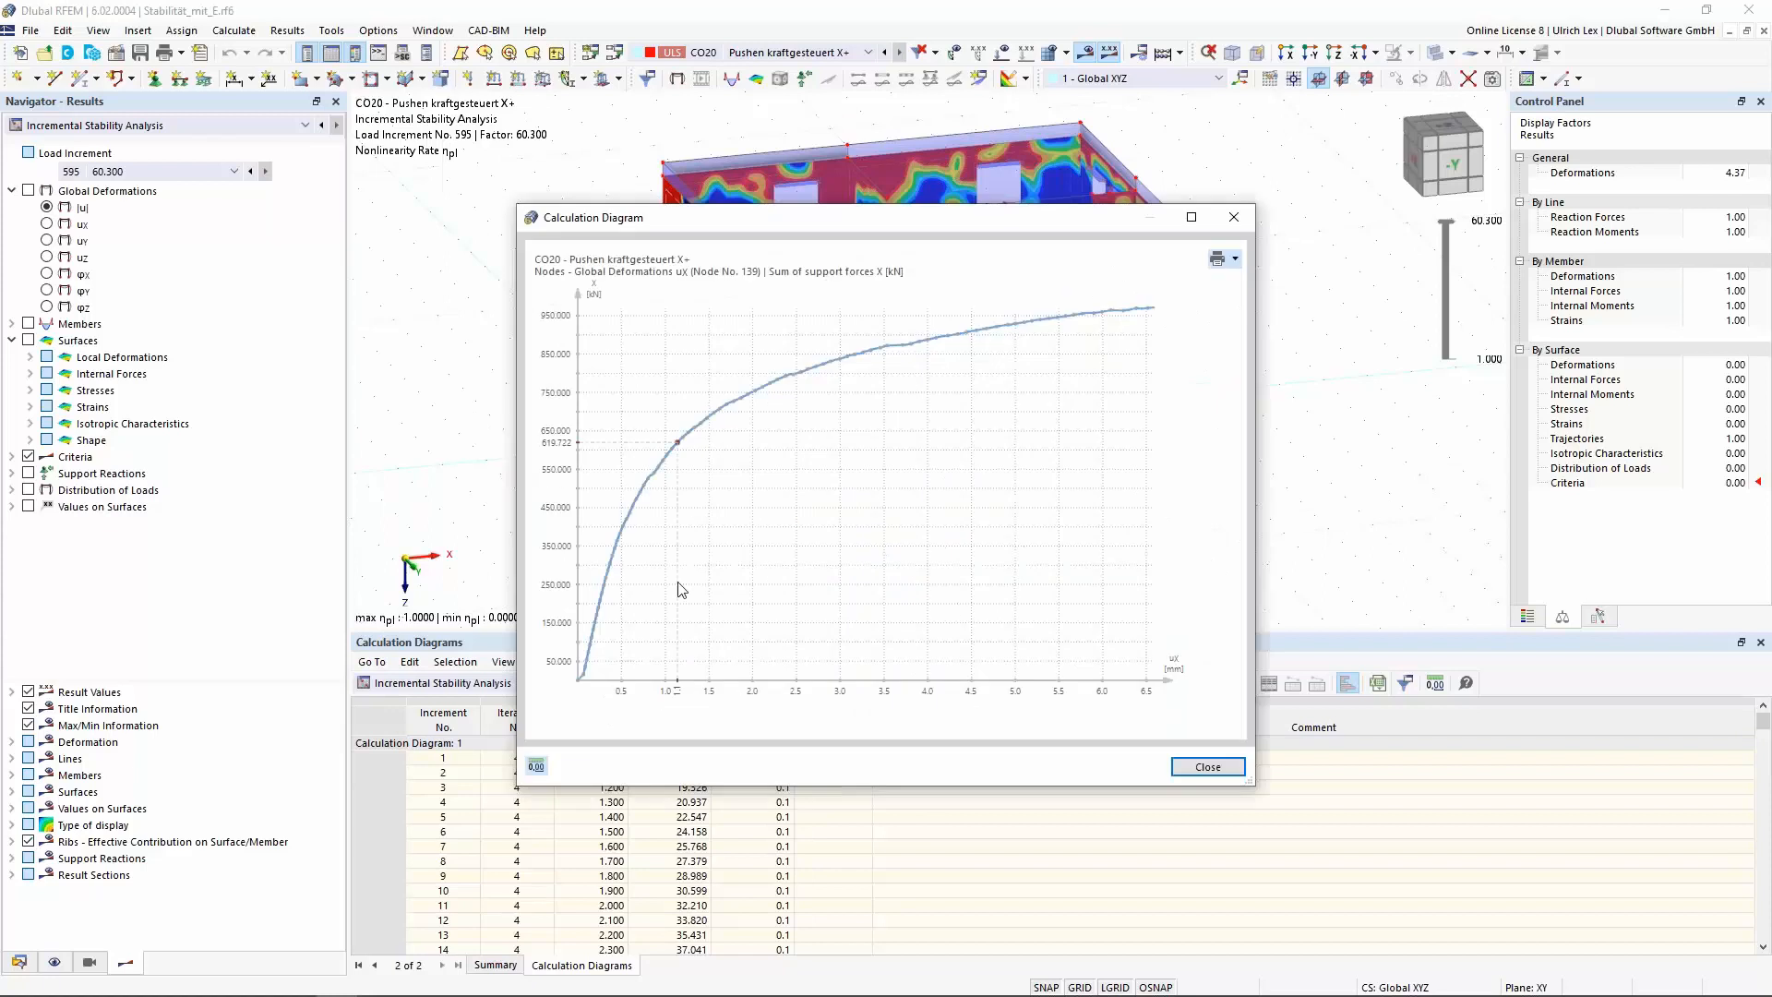
drag(844, 224, 798, 197)
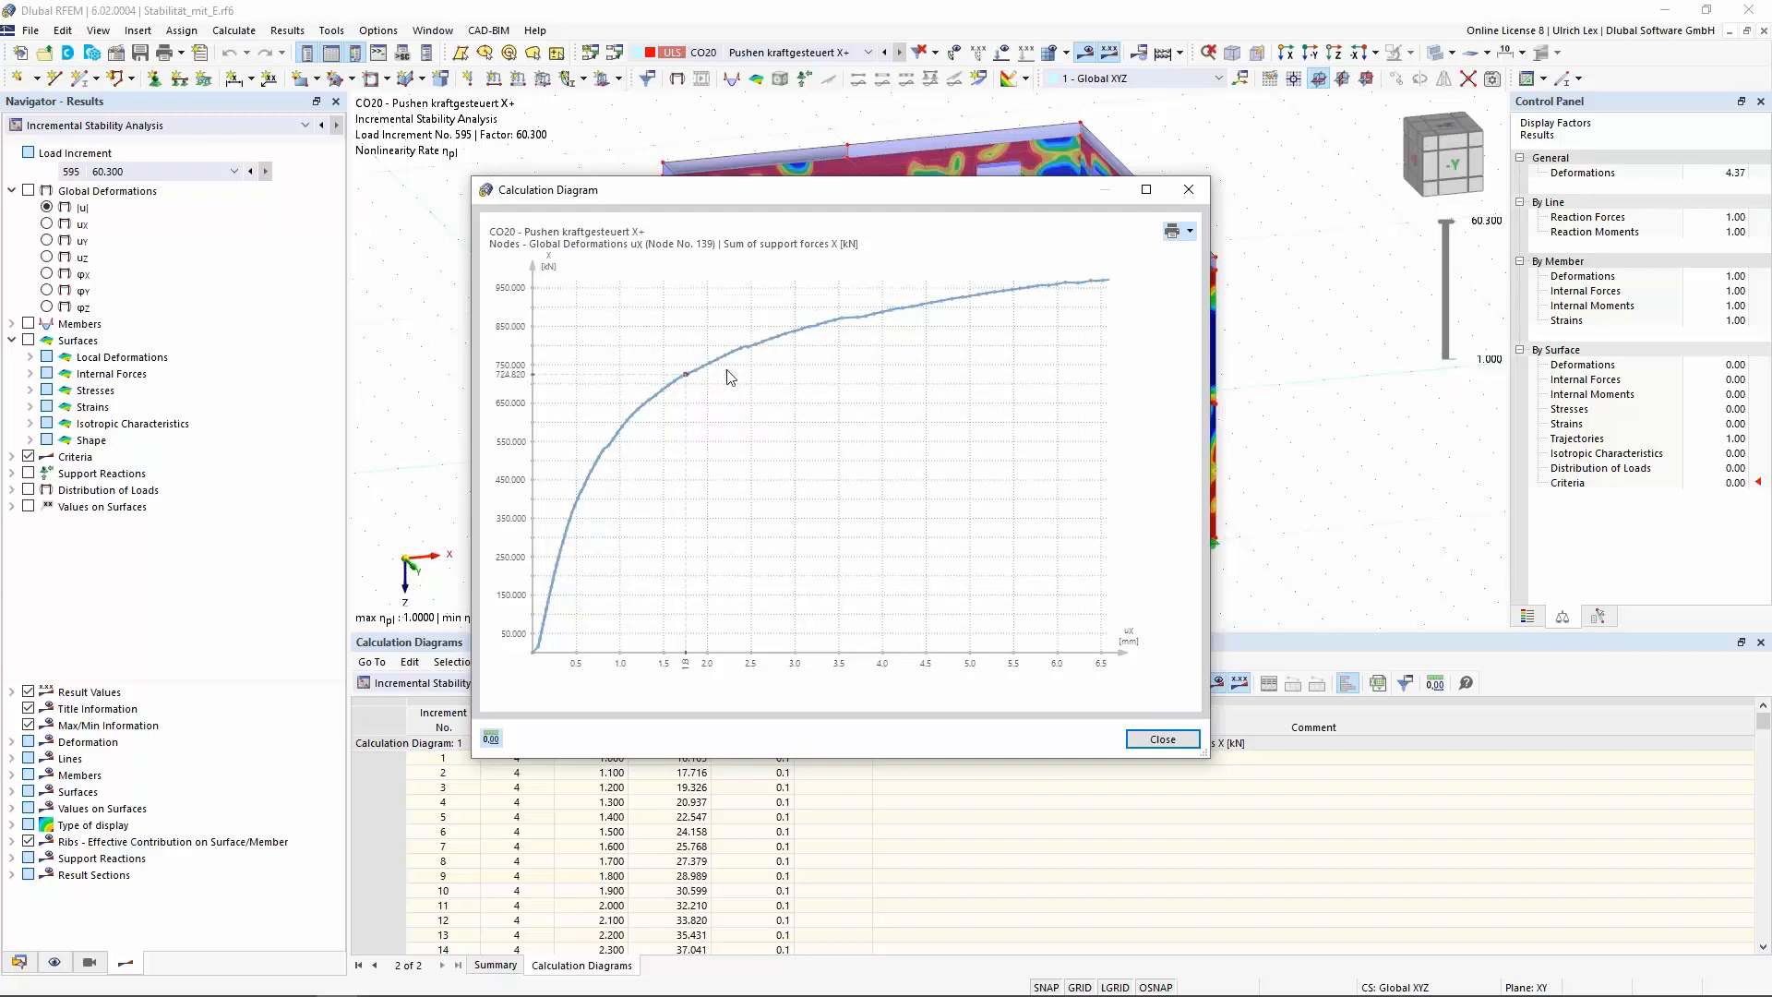
mouse_move(1033, 192)
mouse_down()
mouse_move(1060, 131)
mouse_move(1134, 132)
mouse_up()
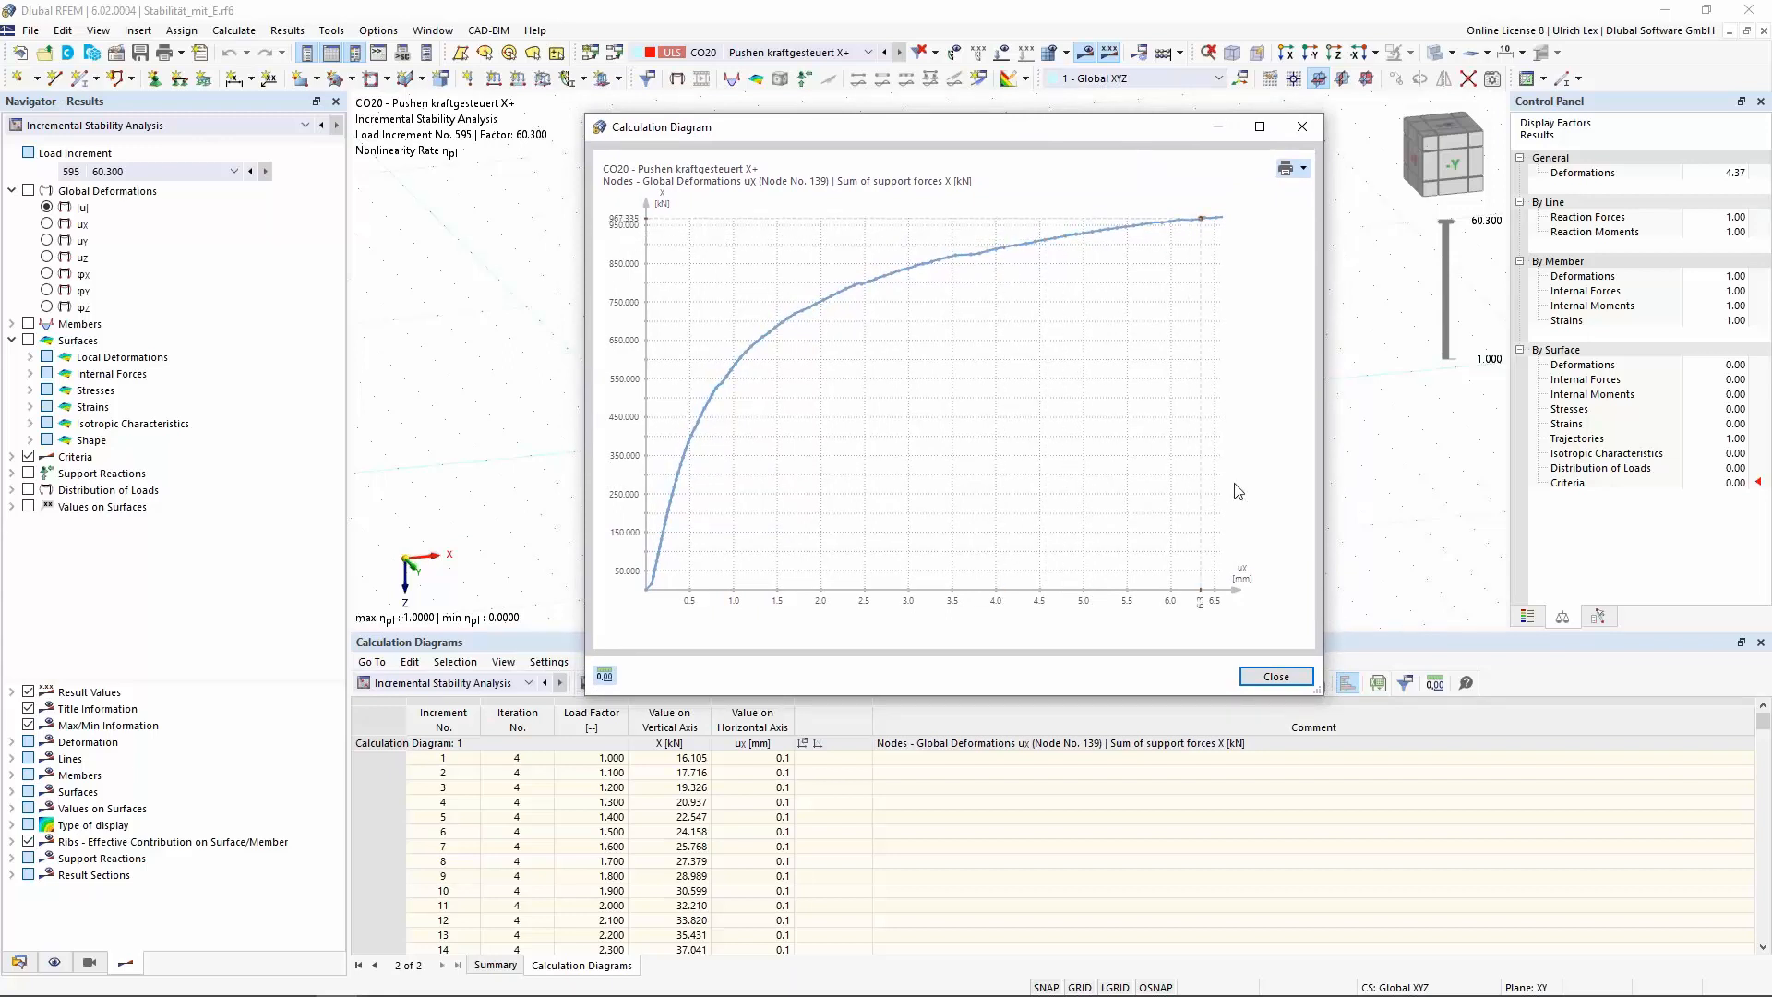
click(1276, 676)
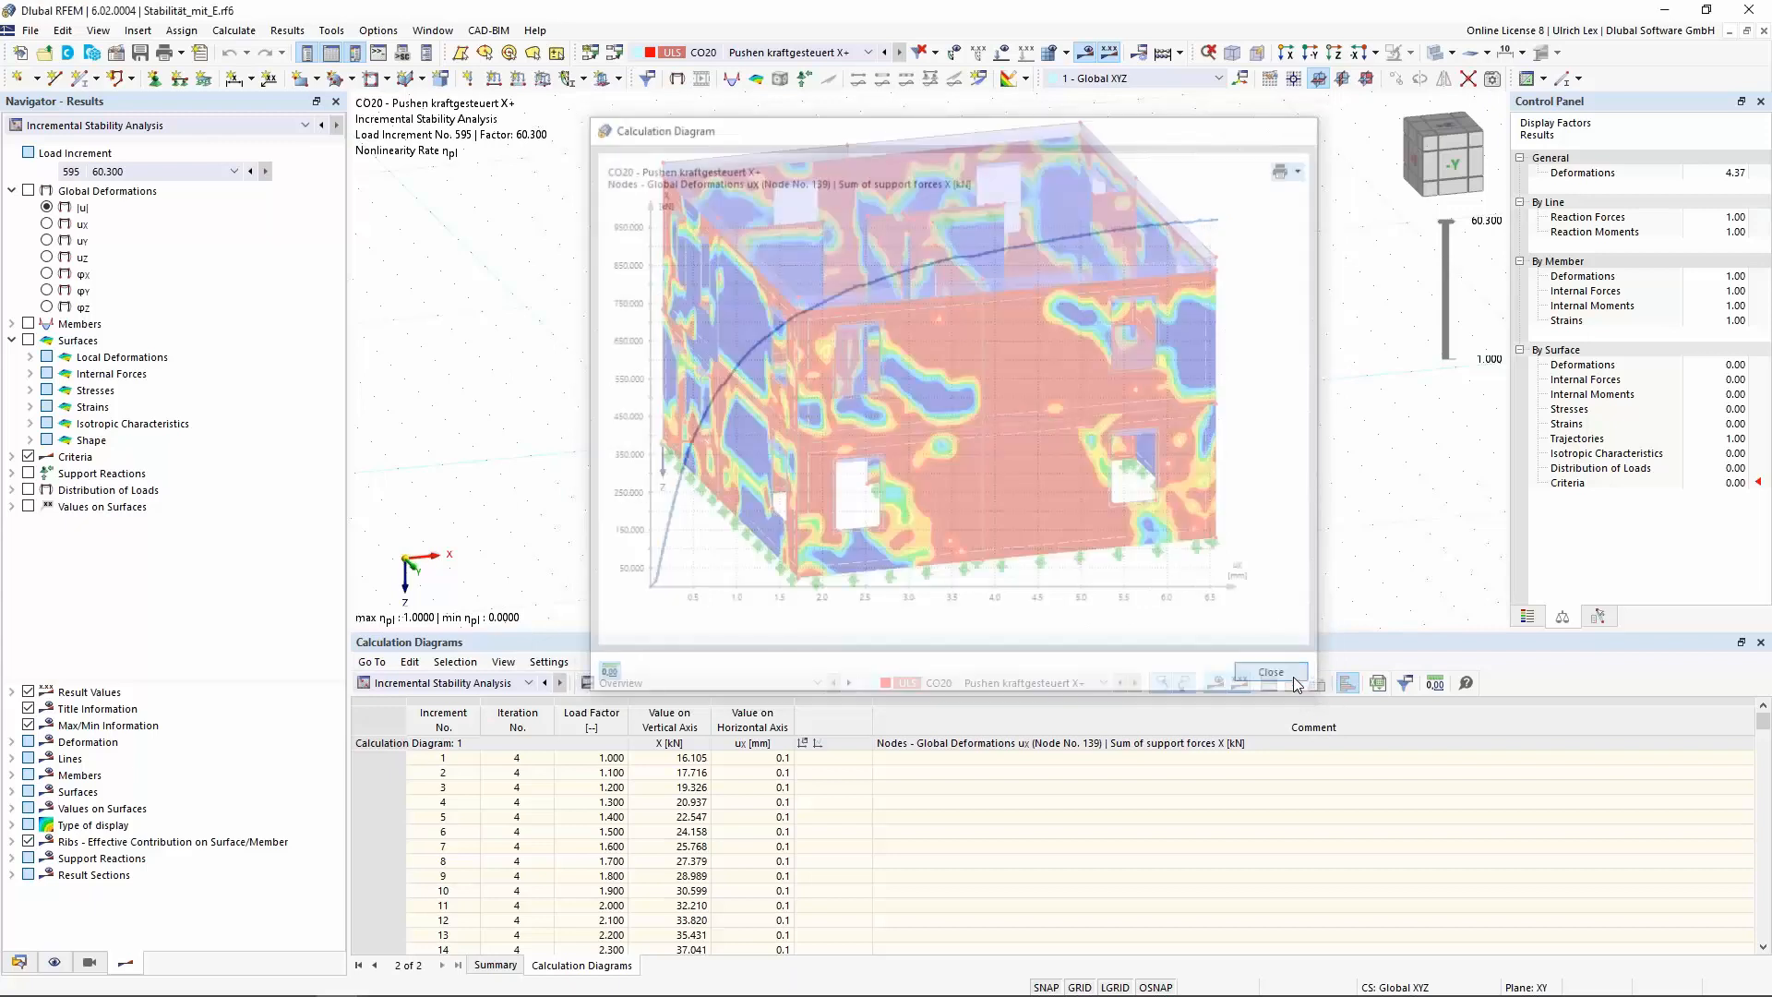